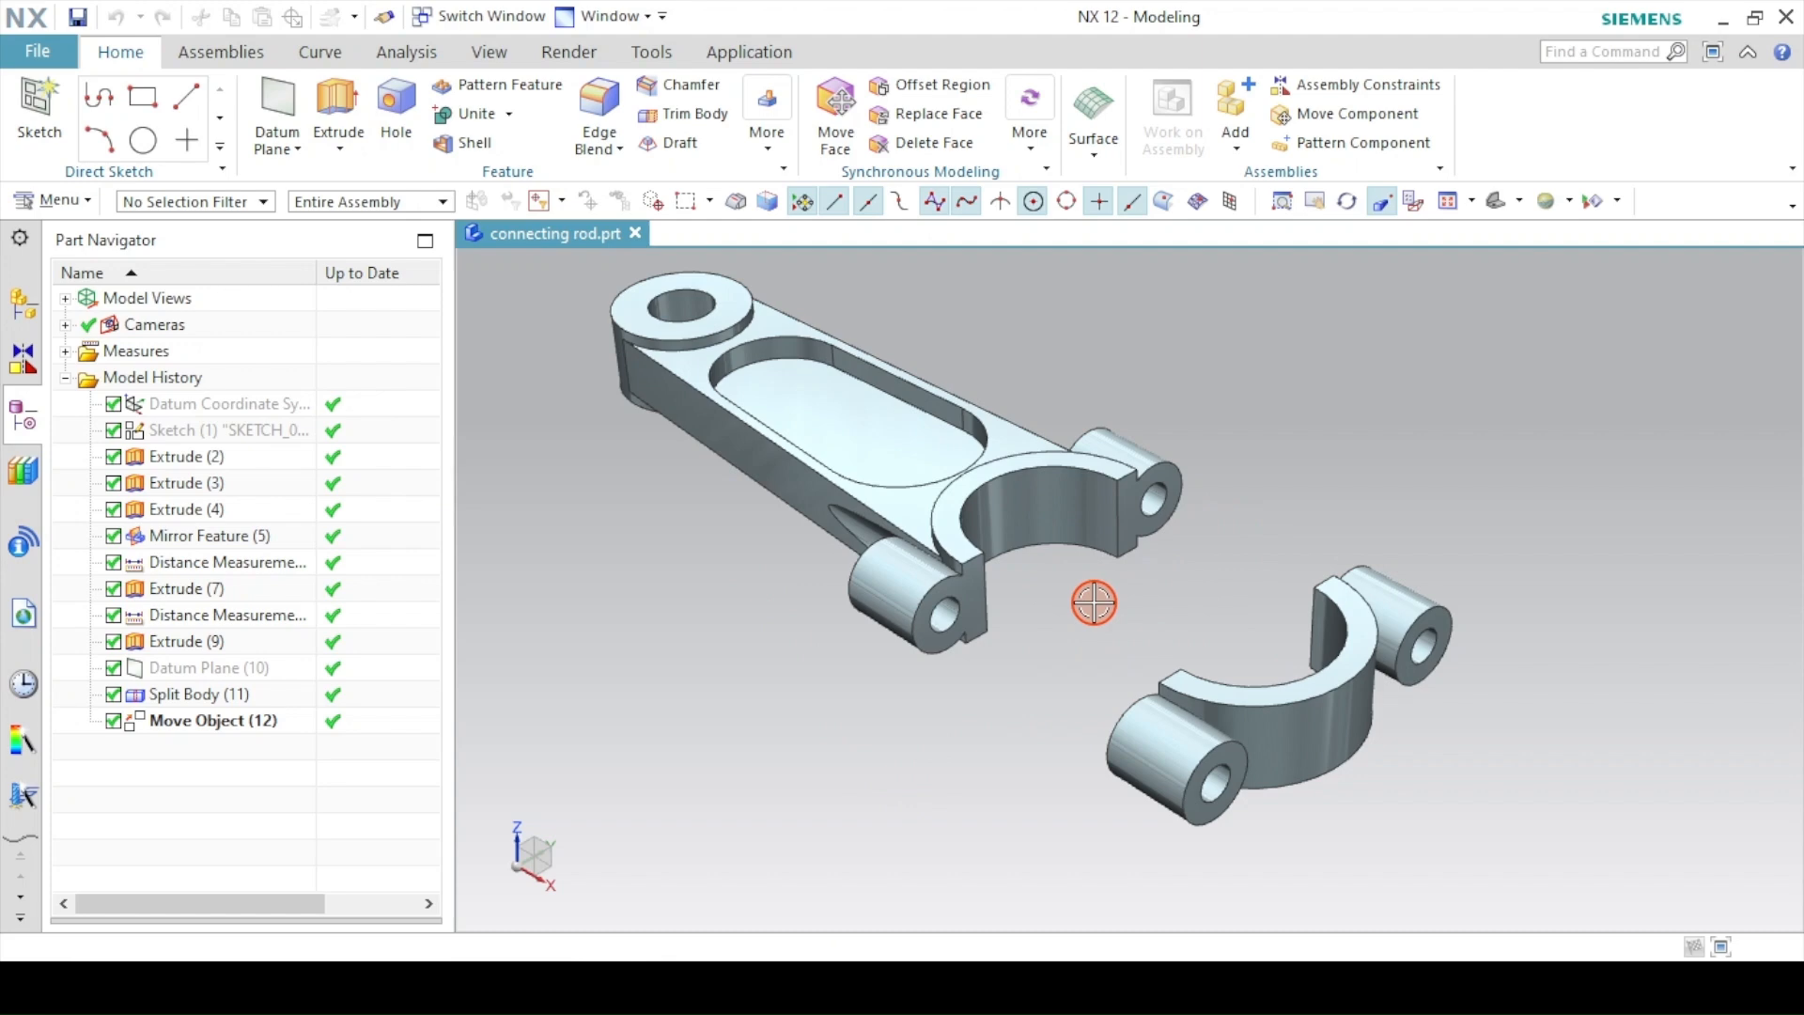
- Examine the Split Body and Move Object features in the finished connecting rod's model history
left_click(215, 706)
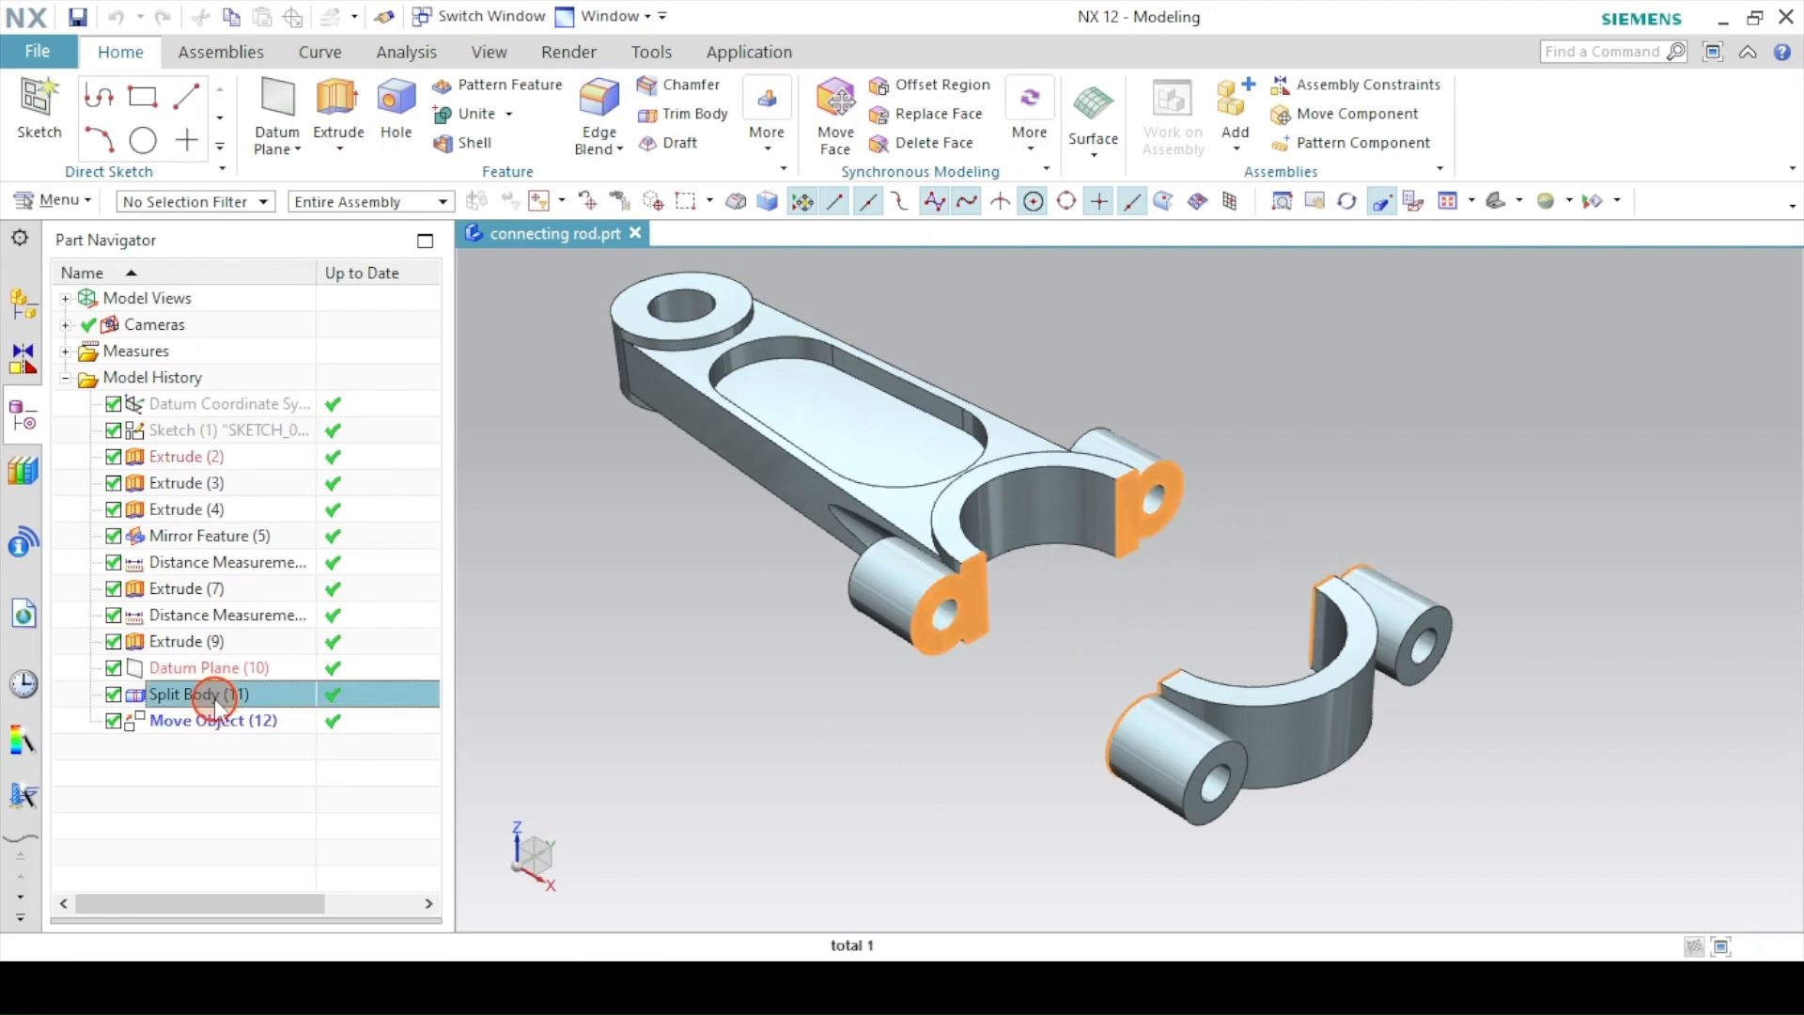
left_click(215, 720)
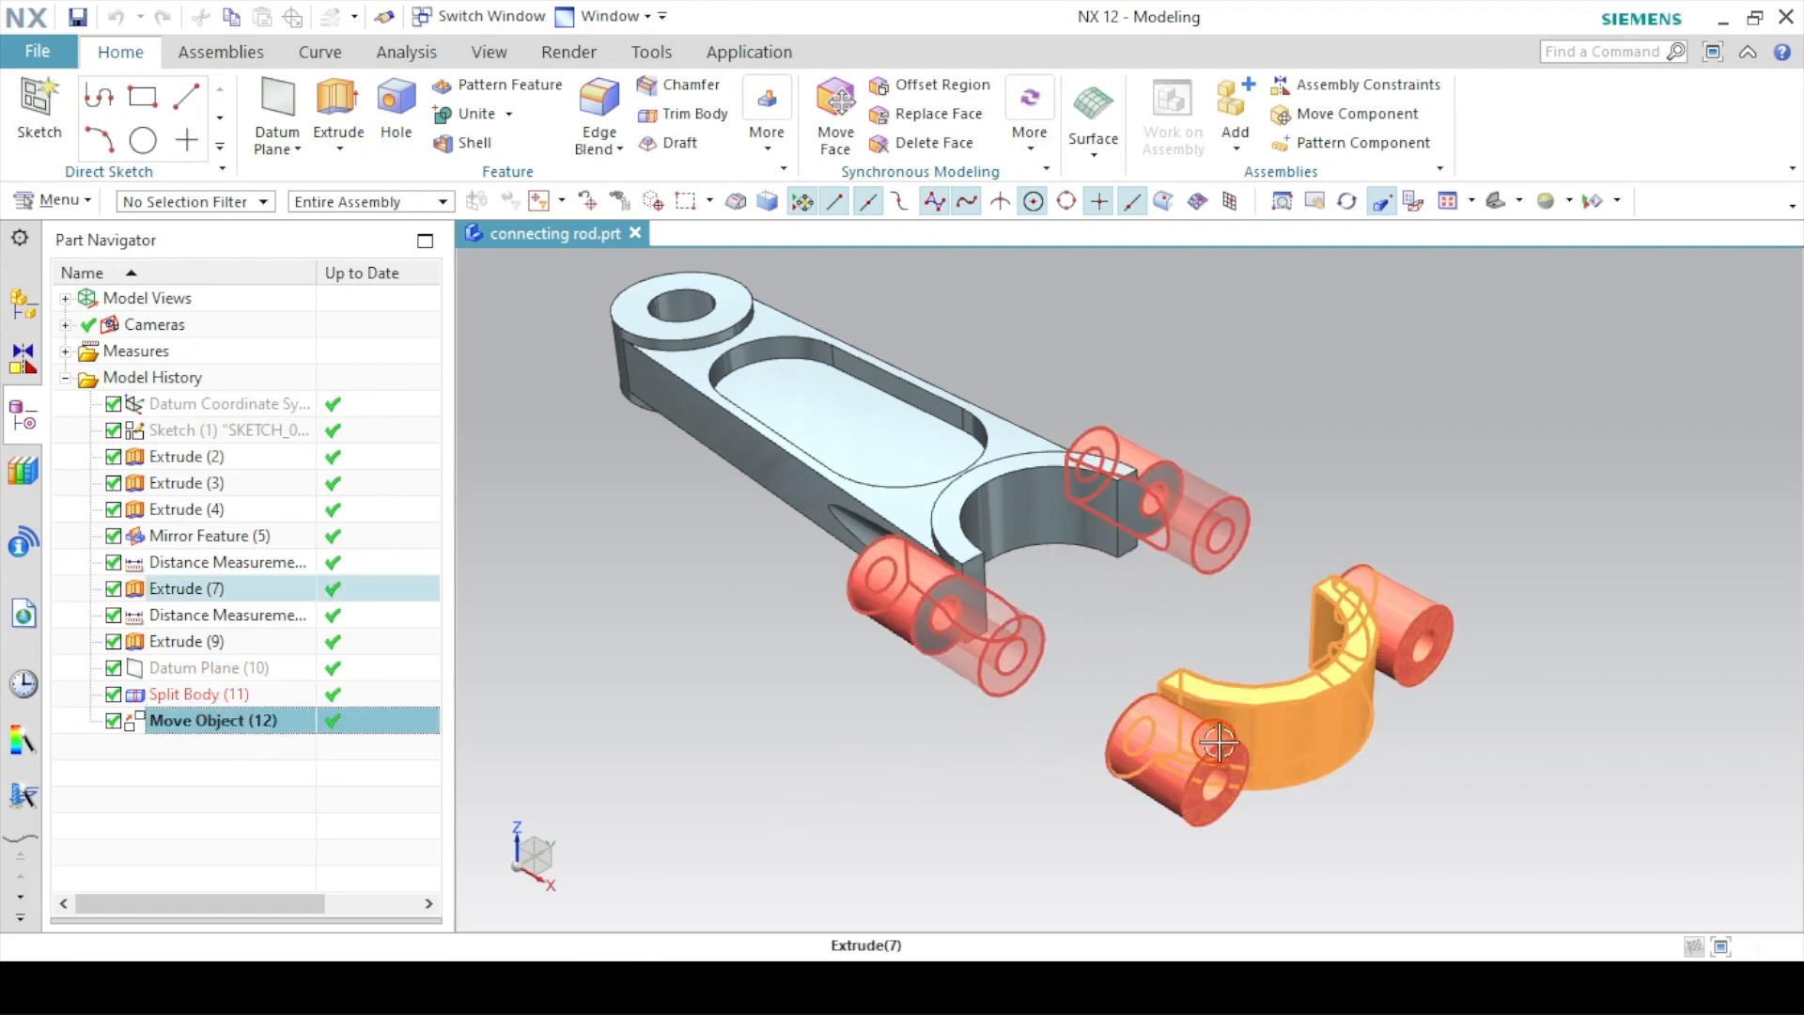
key("Escape")
key("alt+Tab")
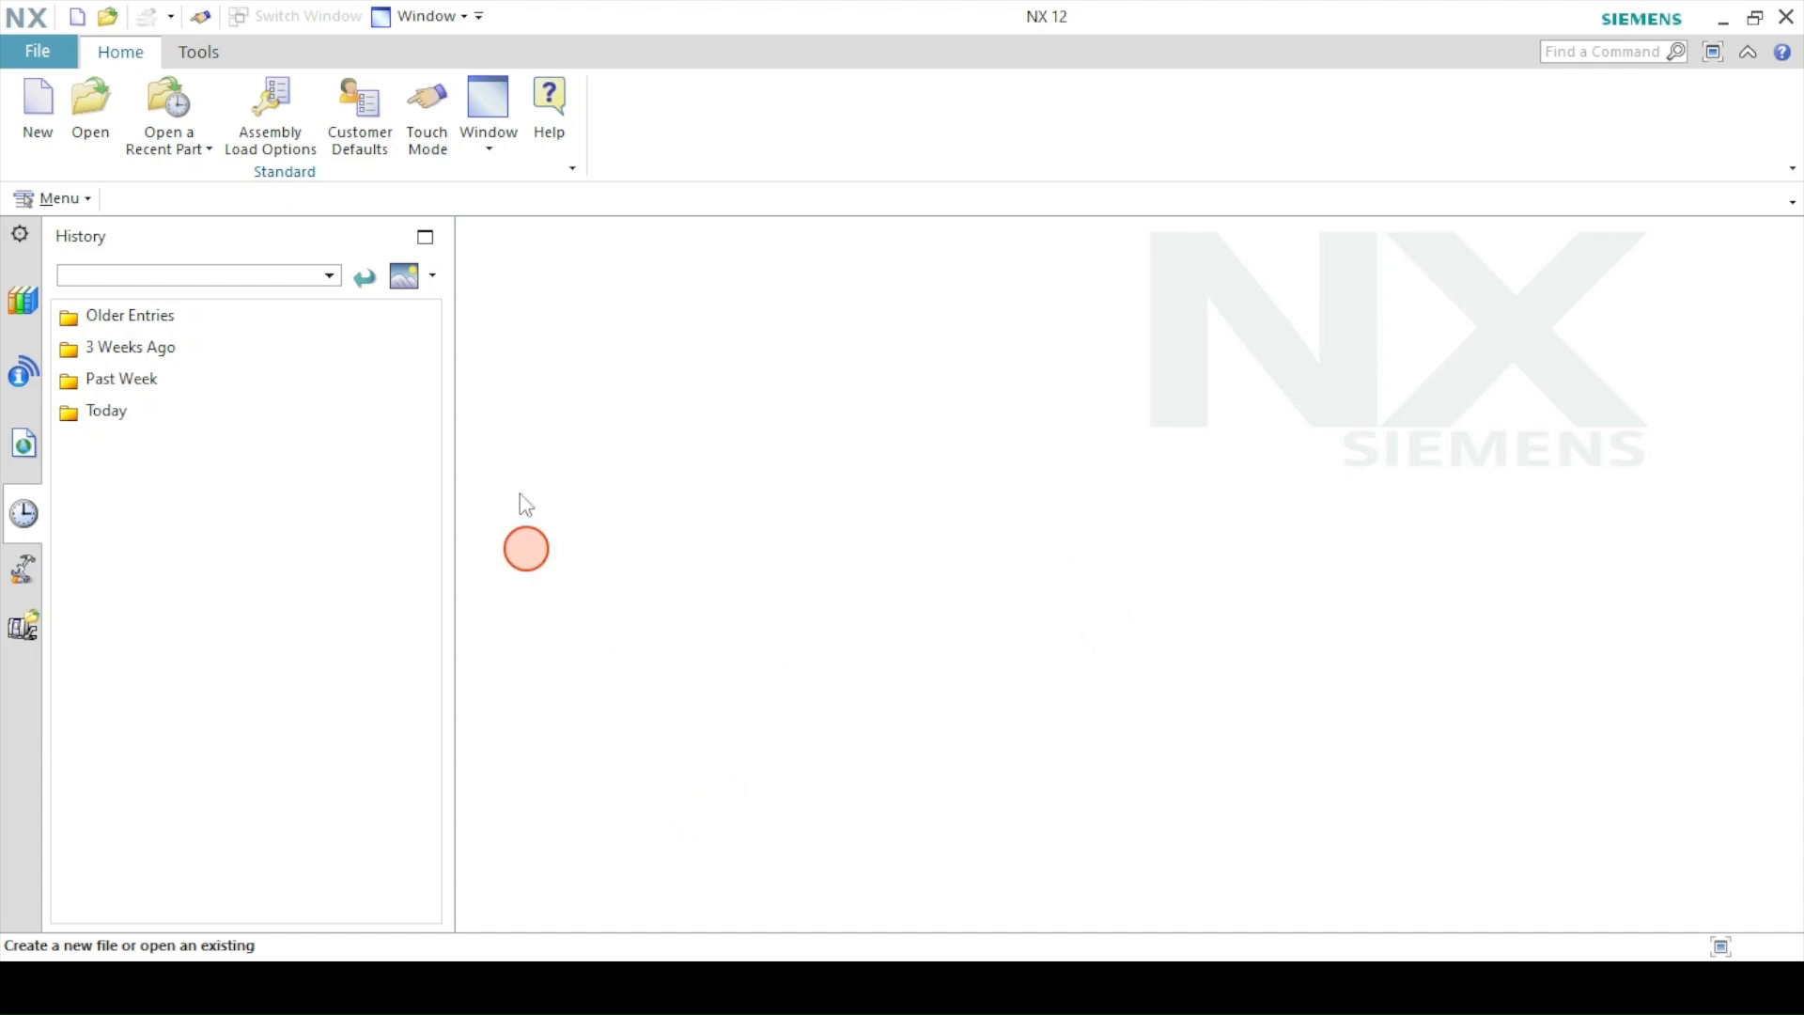
- Create a new part from the Model template in millimetres, named Connecting Rod
left_click(22, 106)
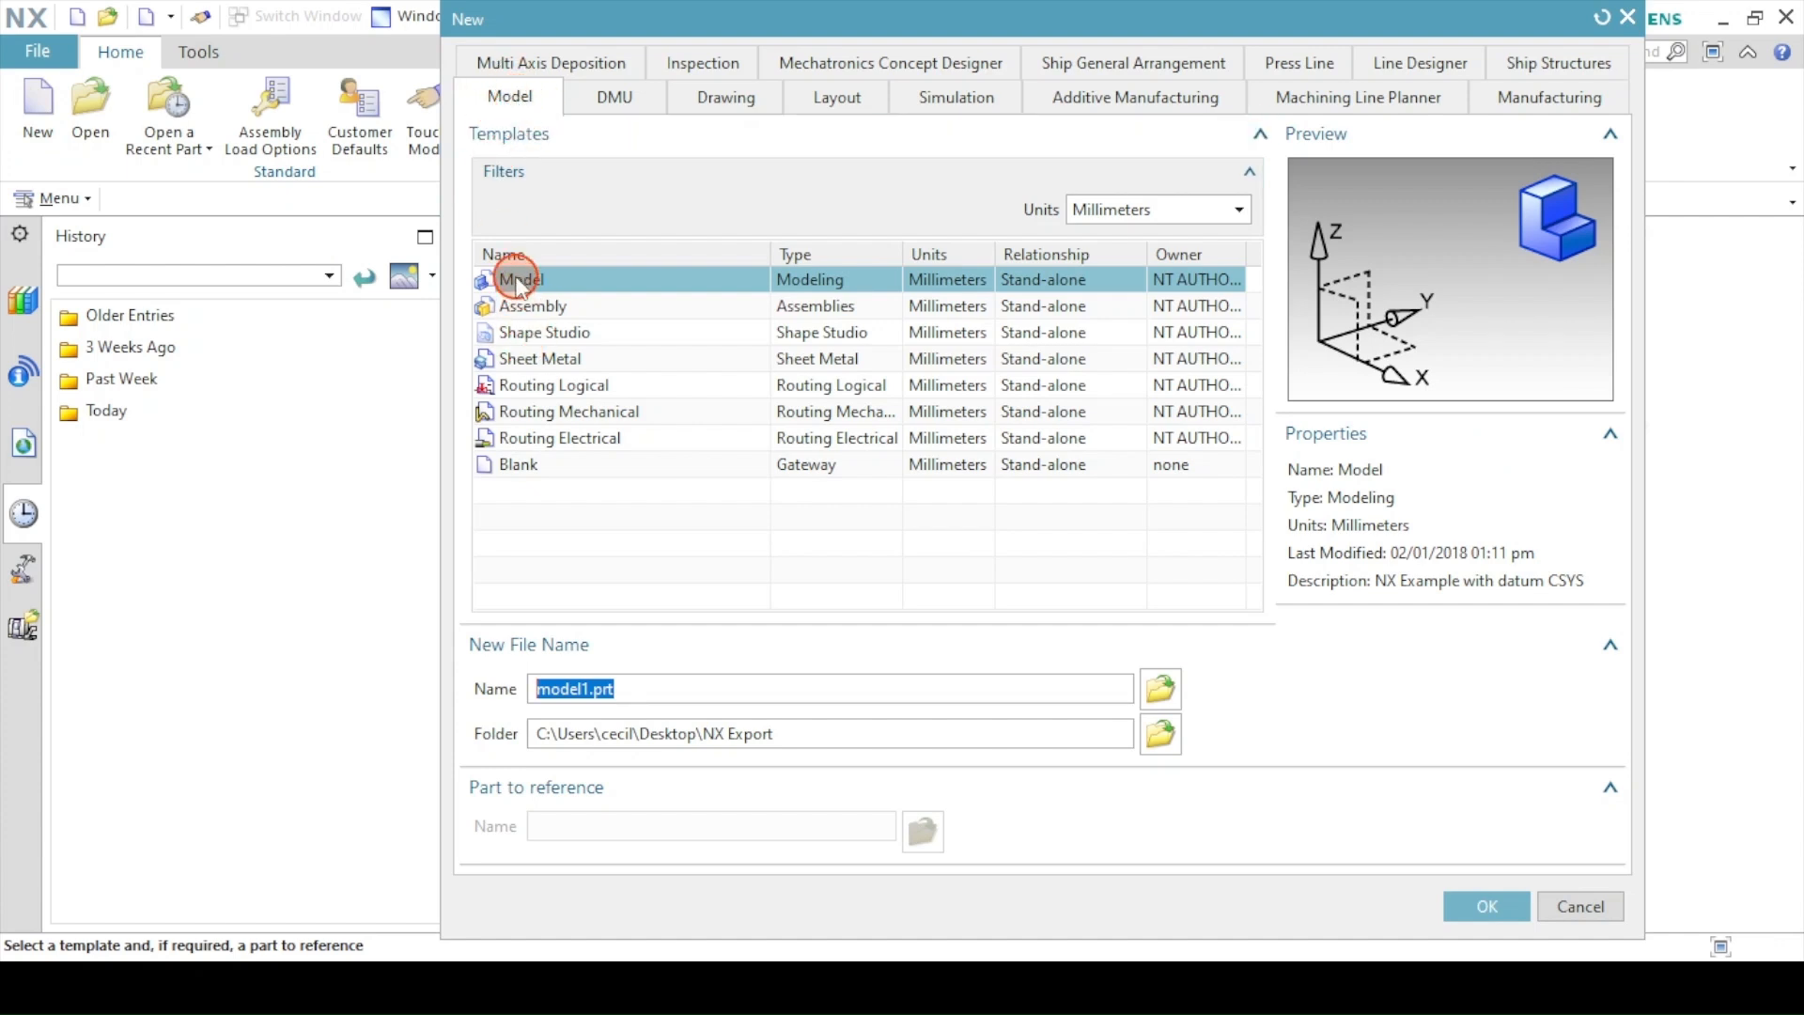
left_click(1109, 216)
left_click(1089, 209)
left_click(589, 689)
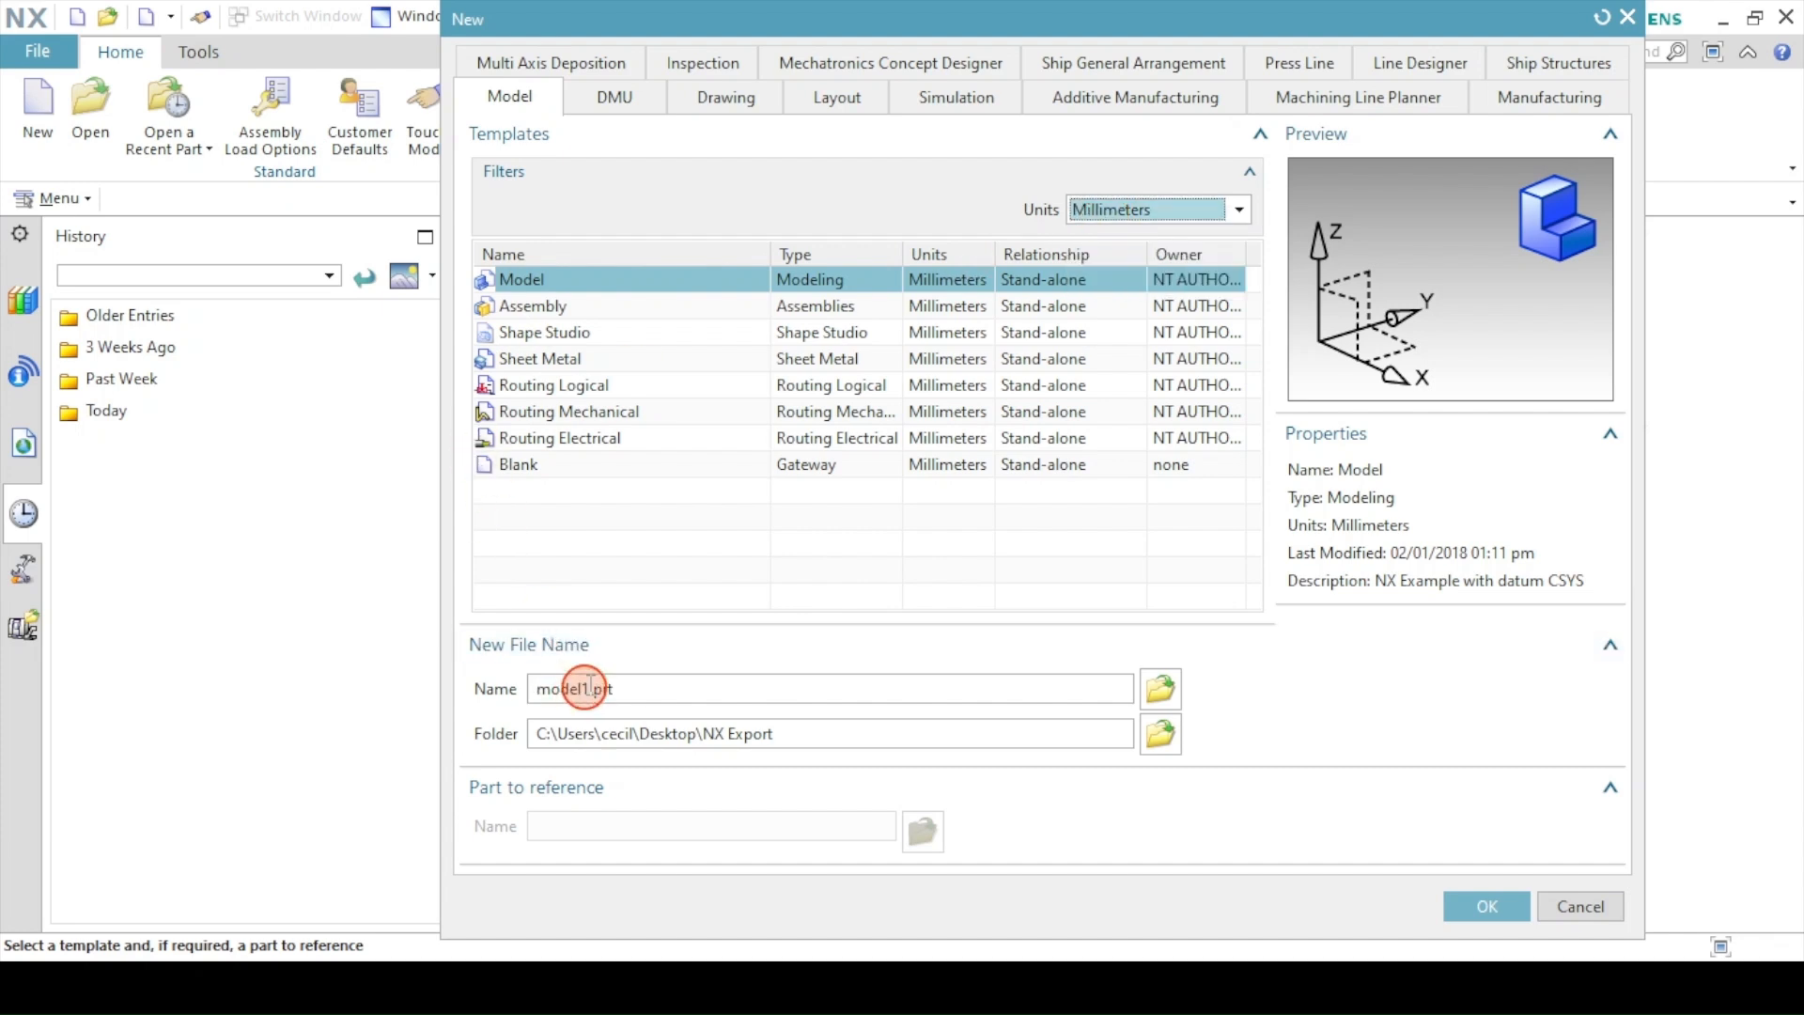
double_click(589, 688)
type("C")
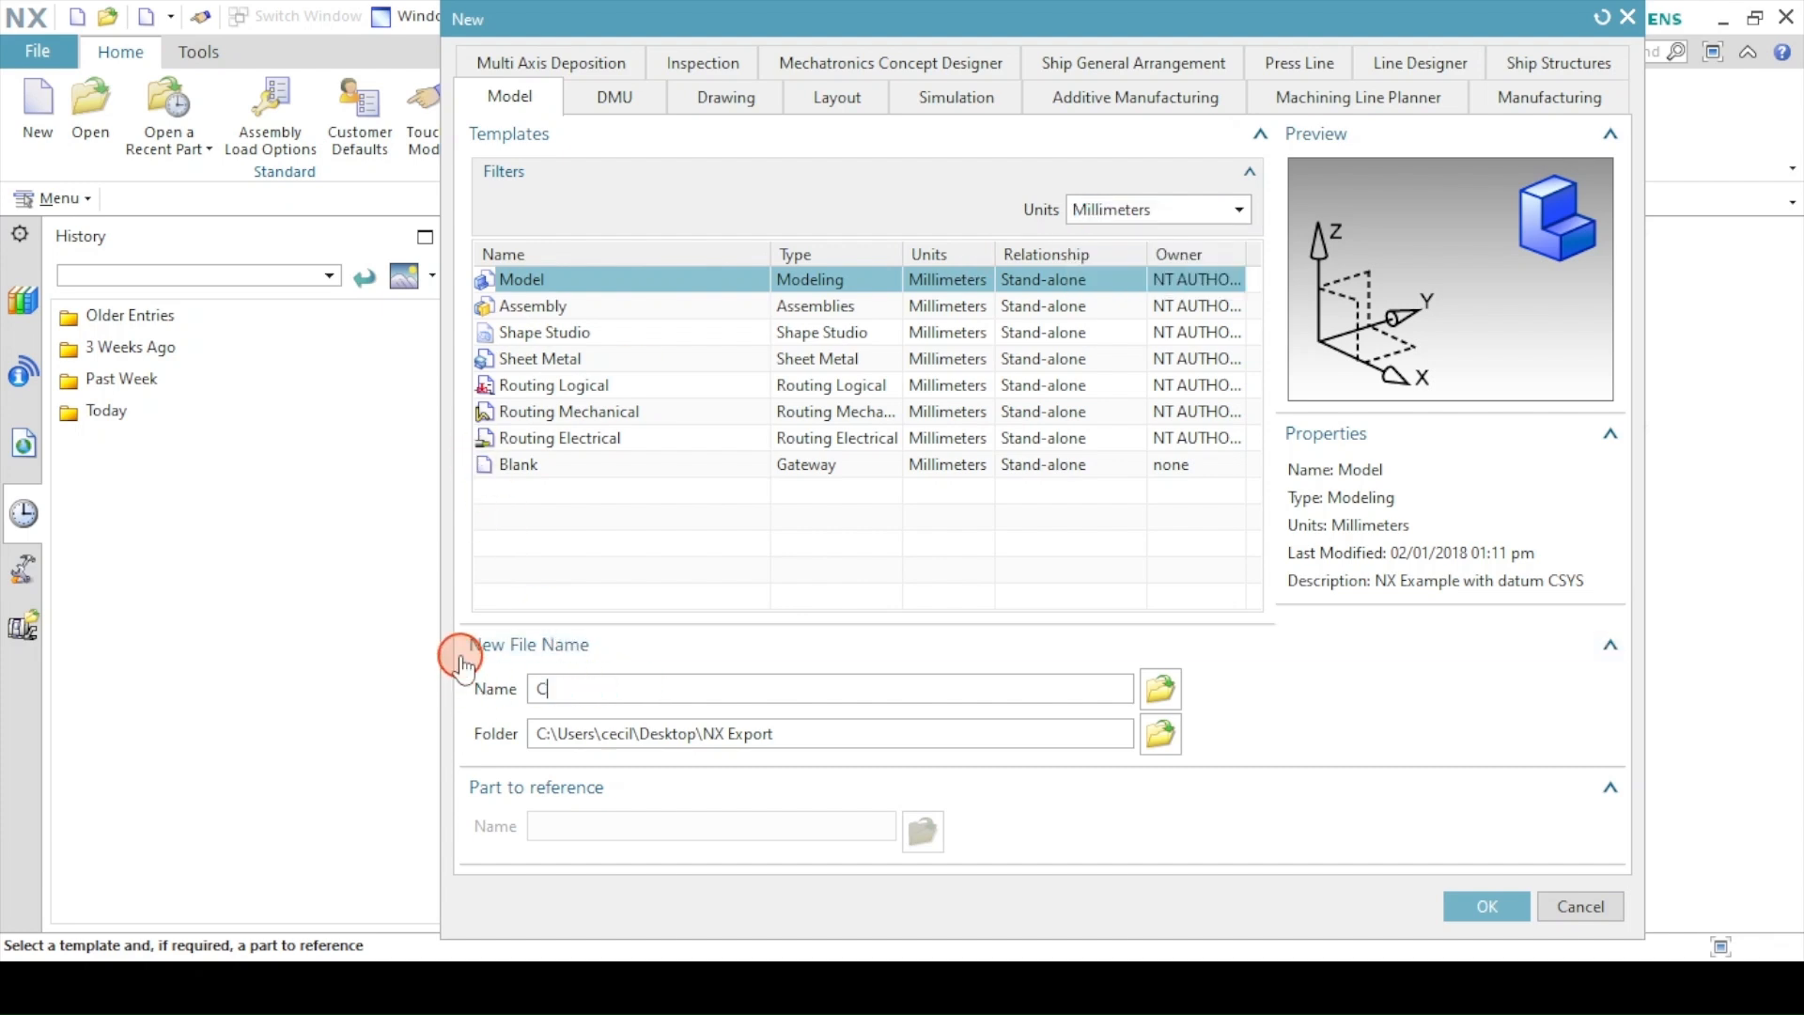
type("onnection")
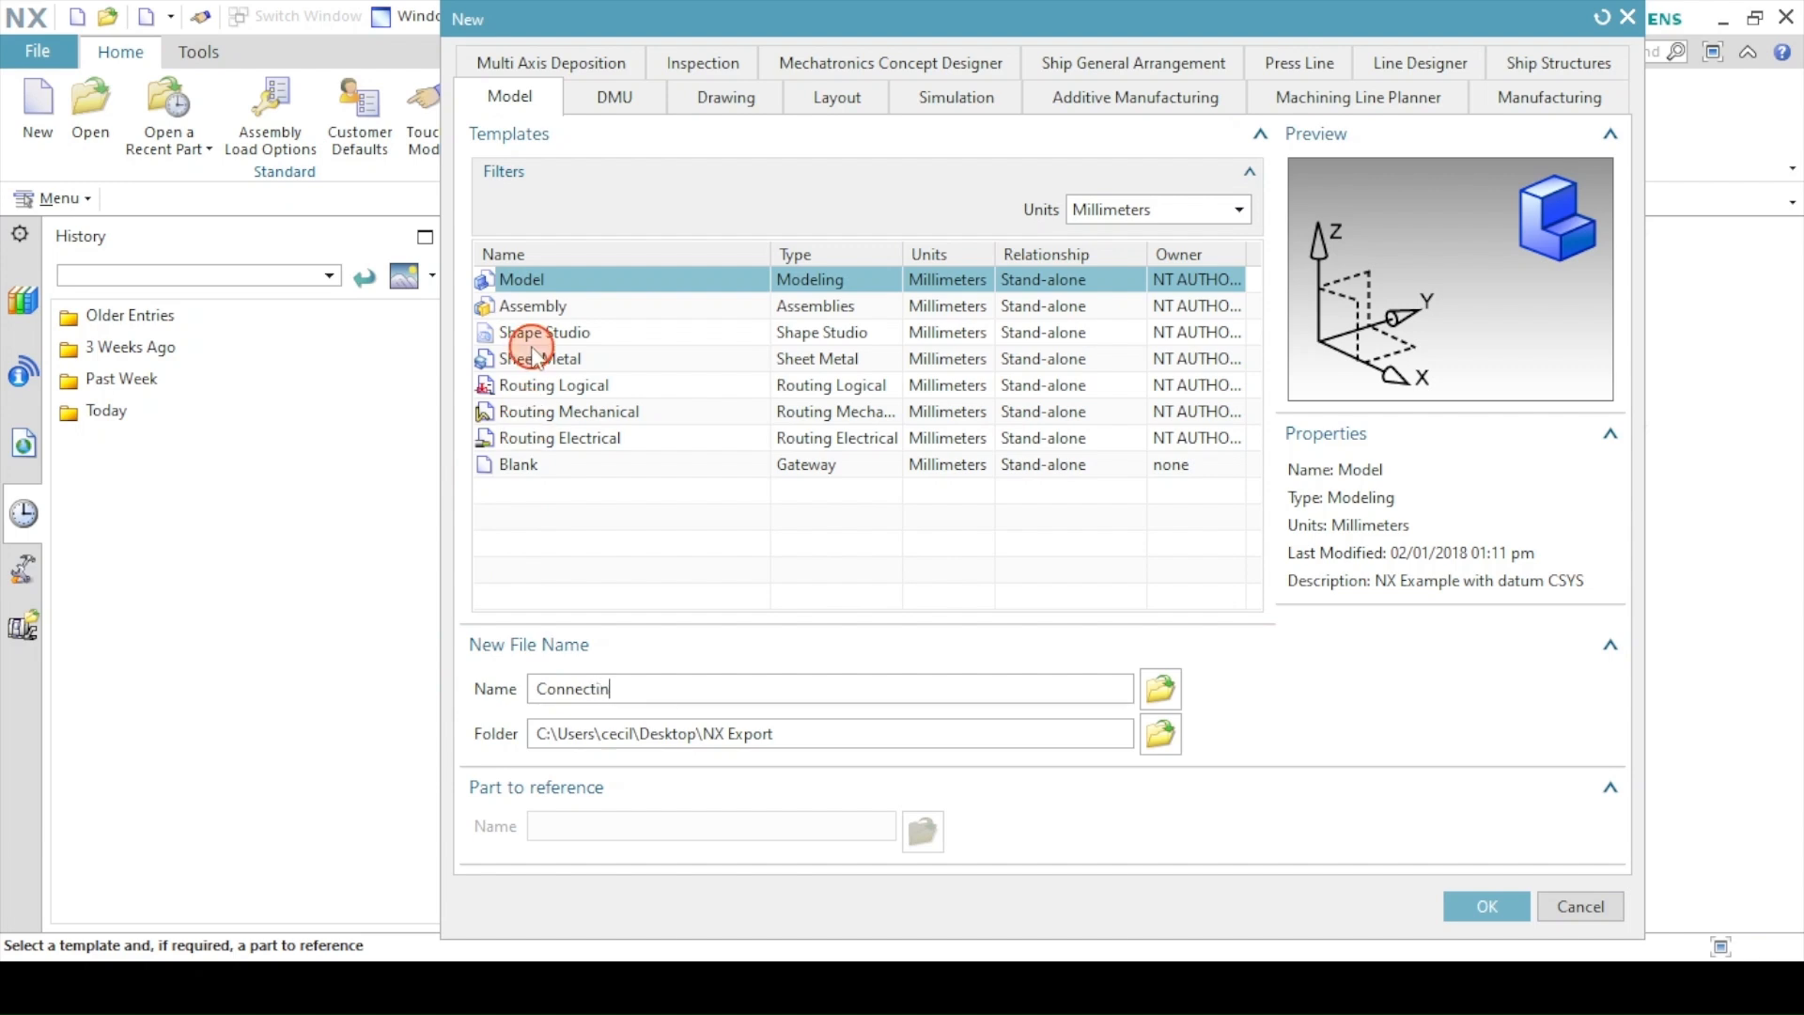
type("g Rod")
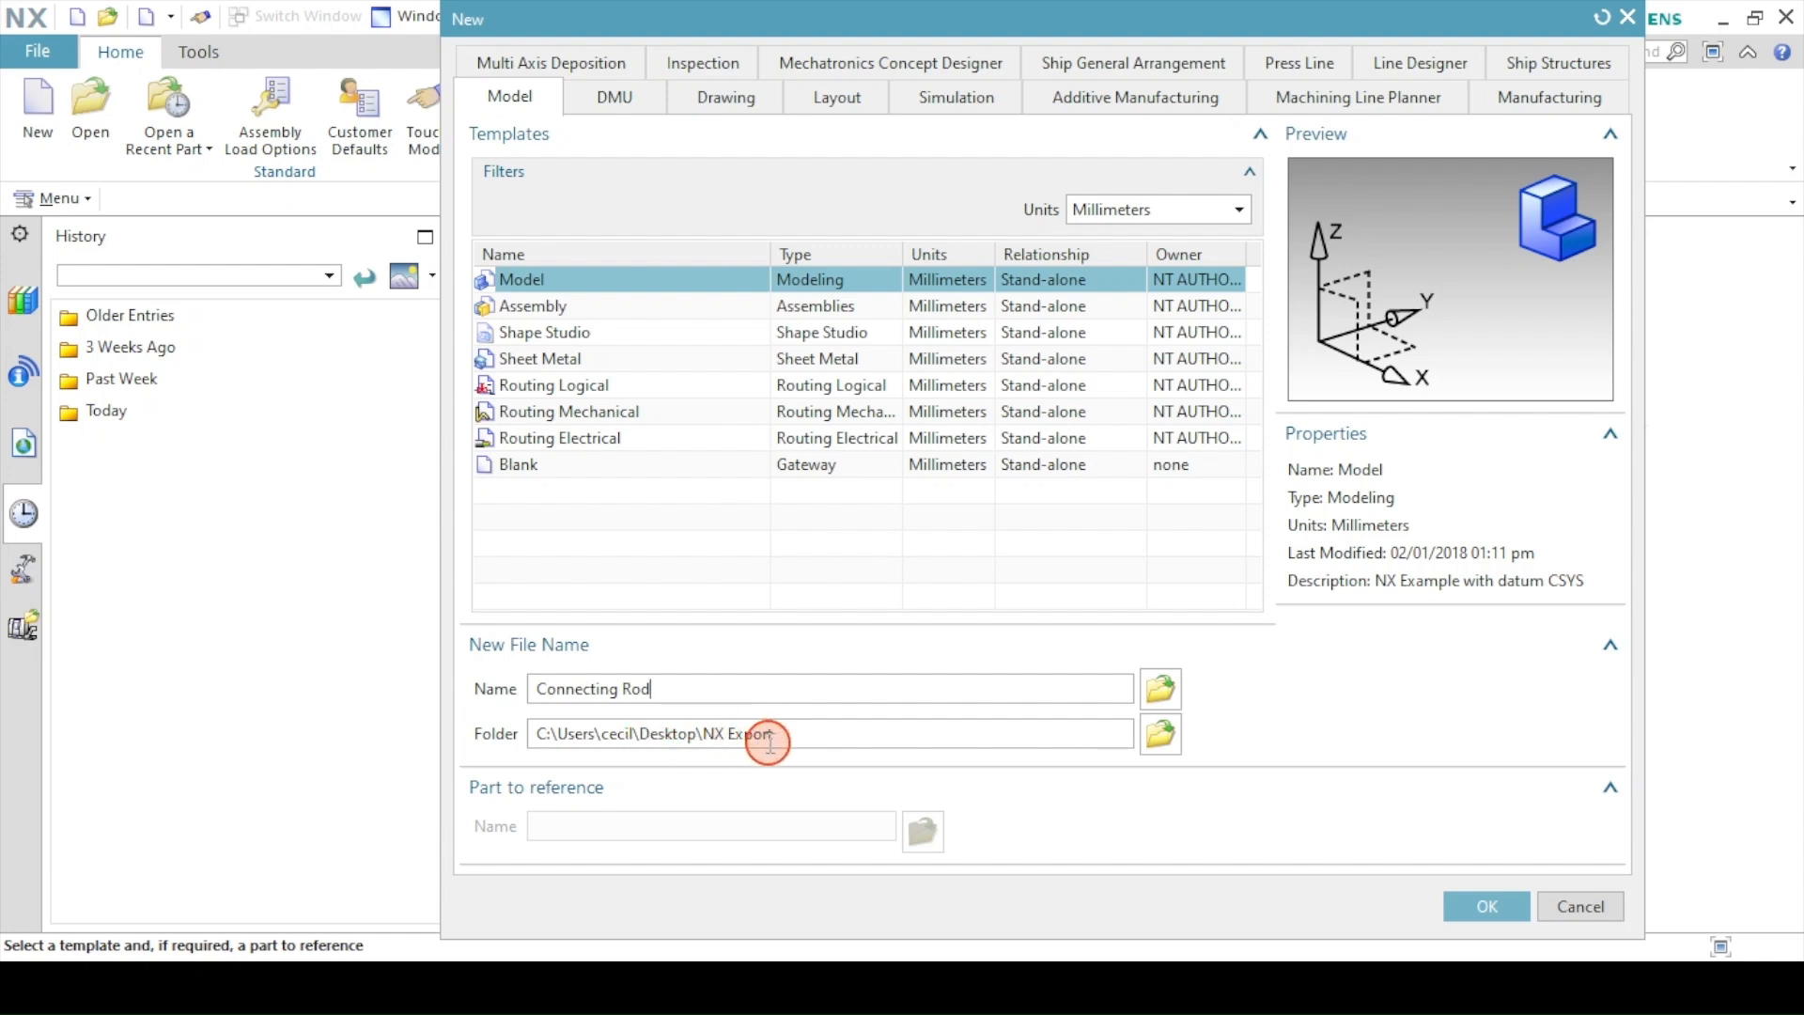
left_click(1485, 908)
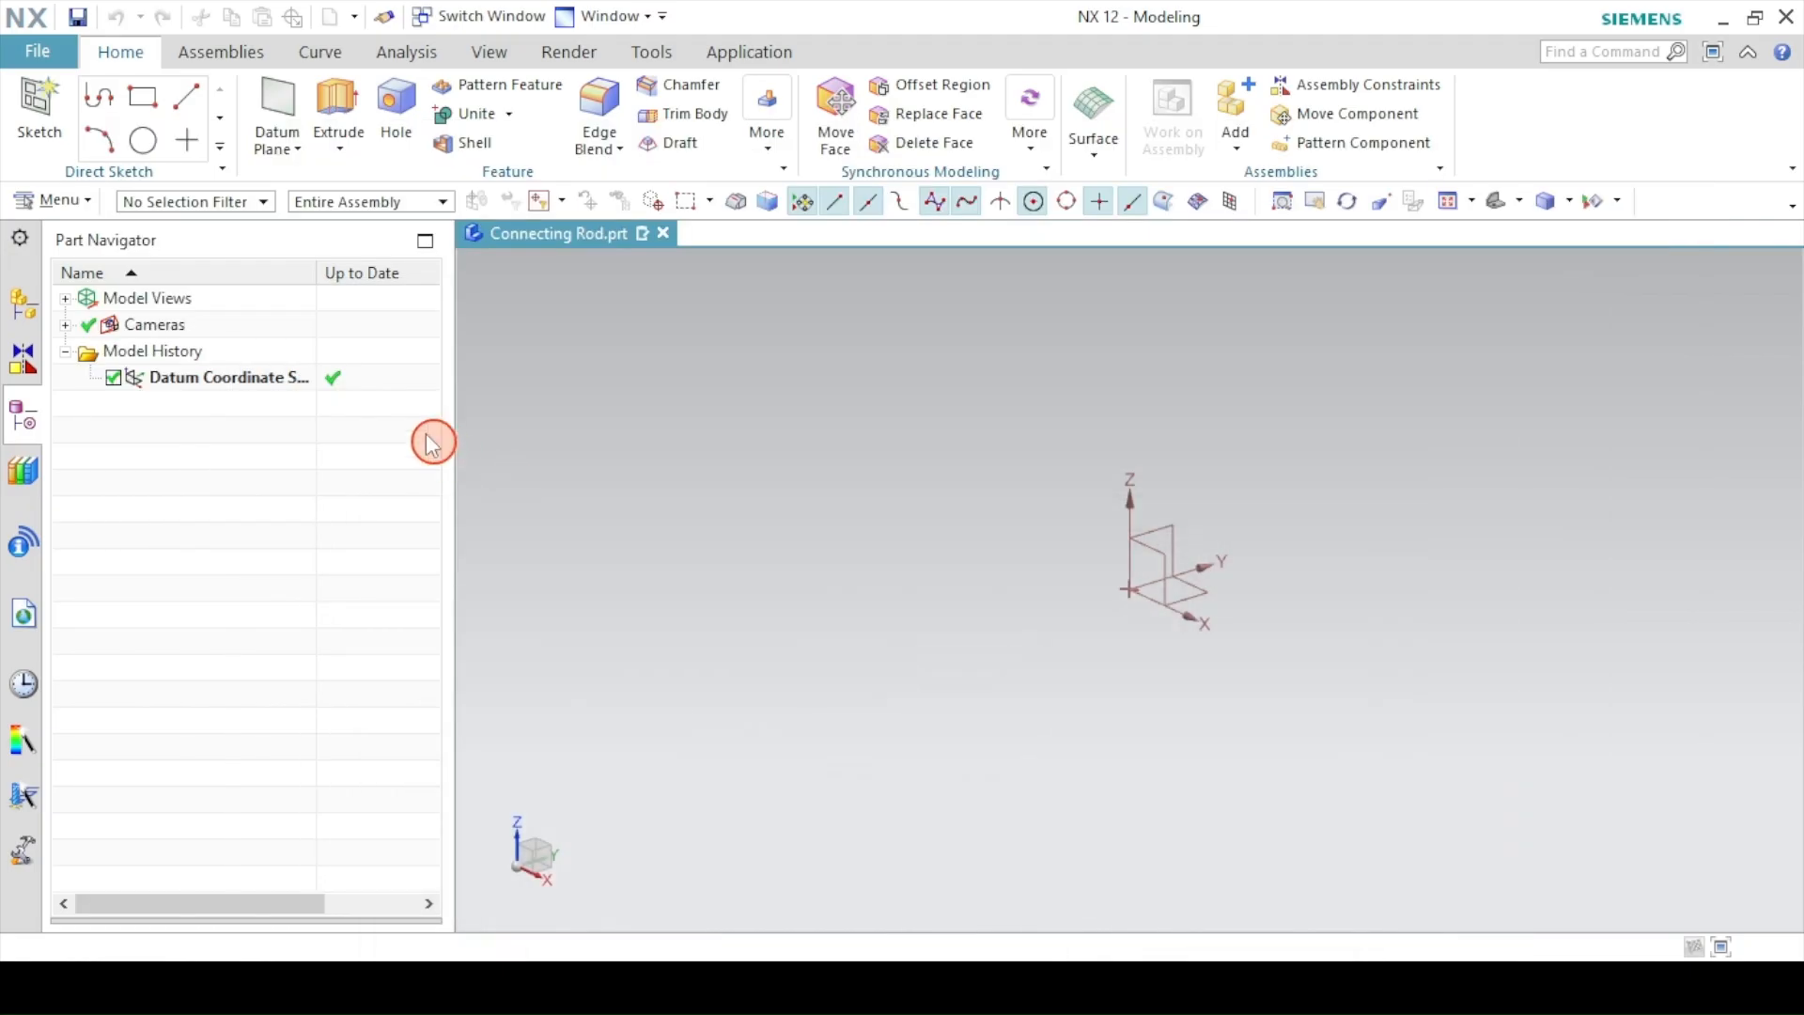
- Start a sketch on the XY plane and draw concentric circles of 20 mm and 42 mm diameter at the origin
left_click(40, 111)
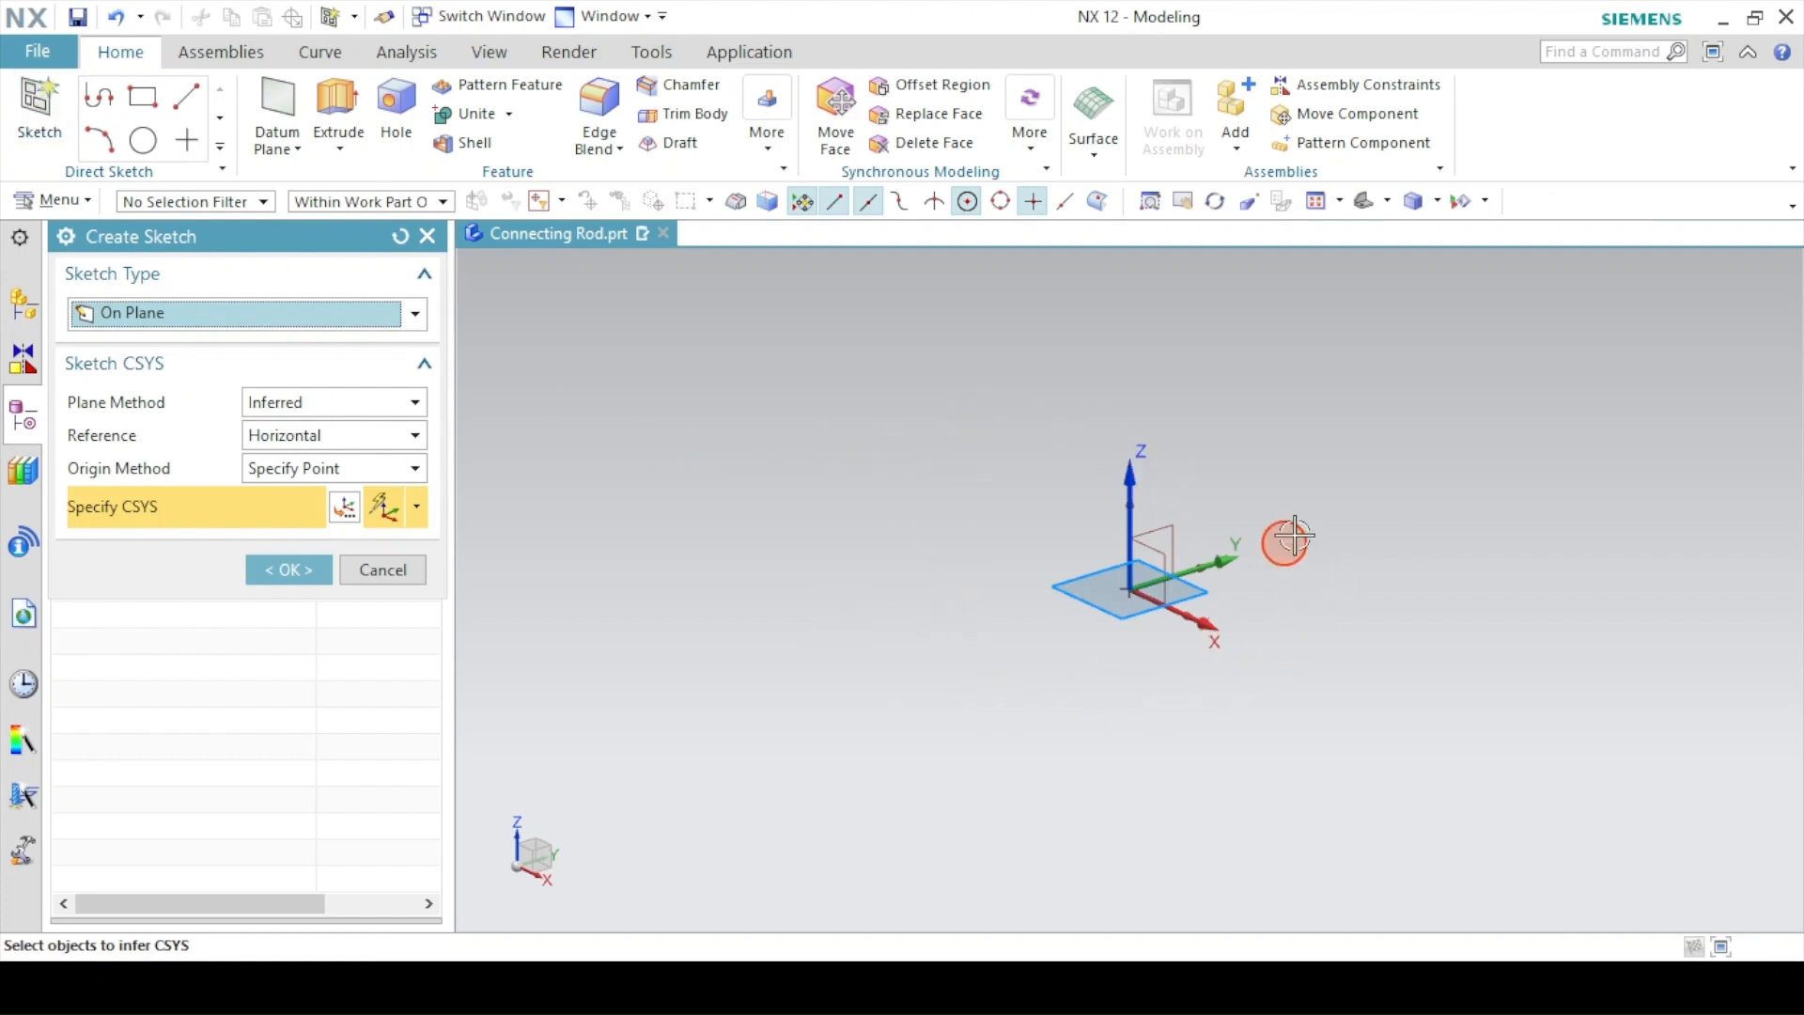
left_click(288, 569)
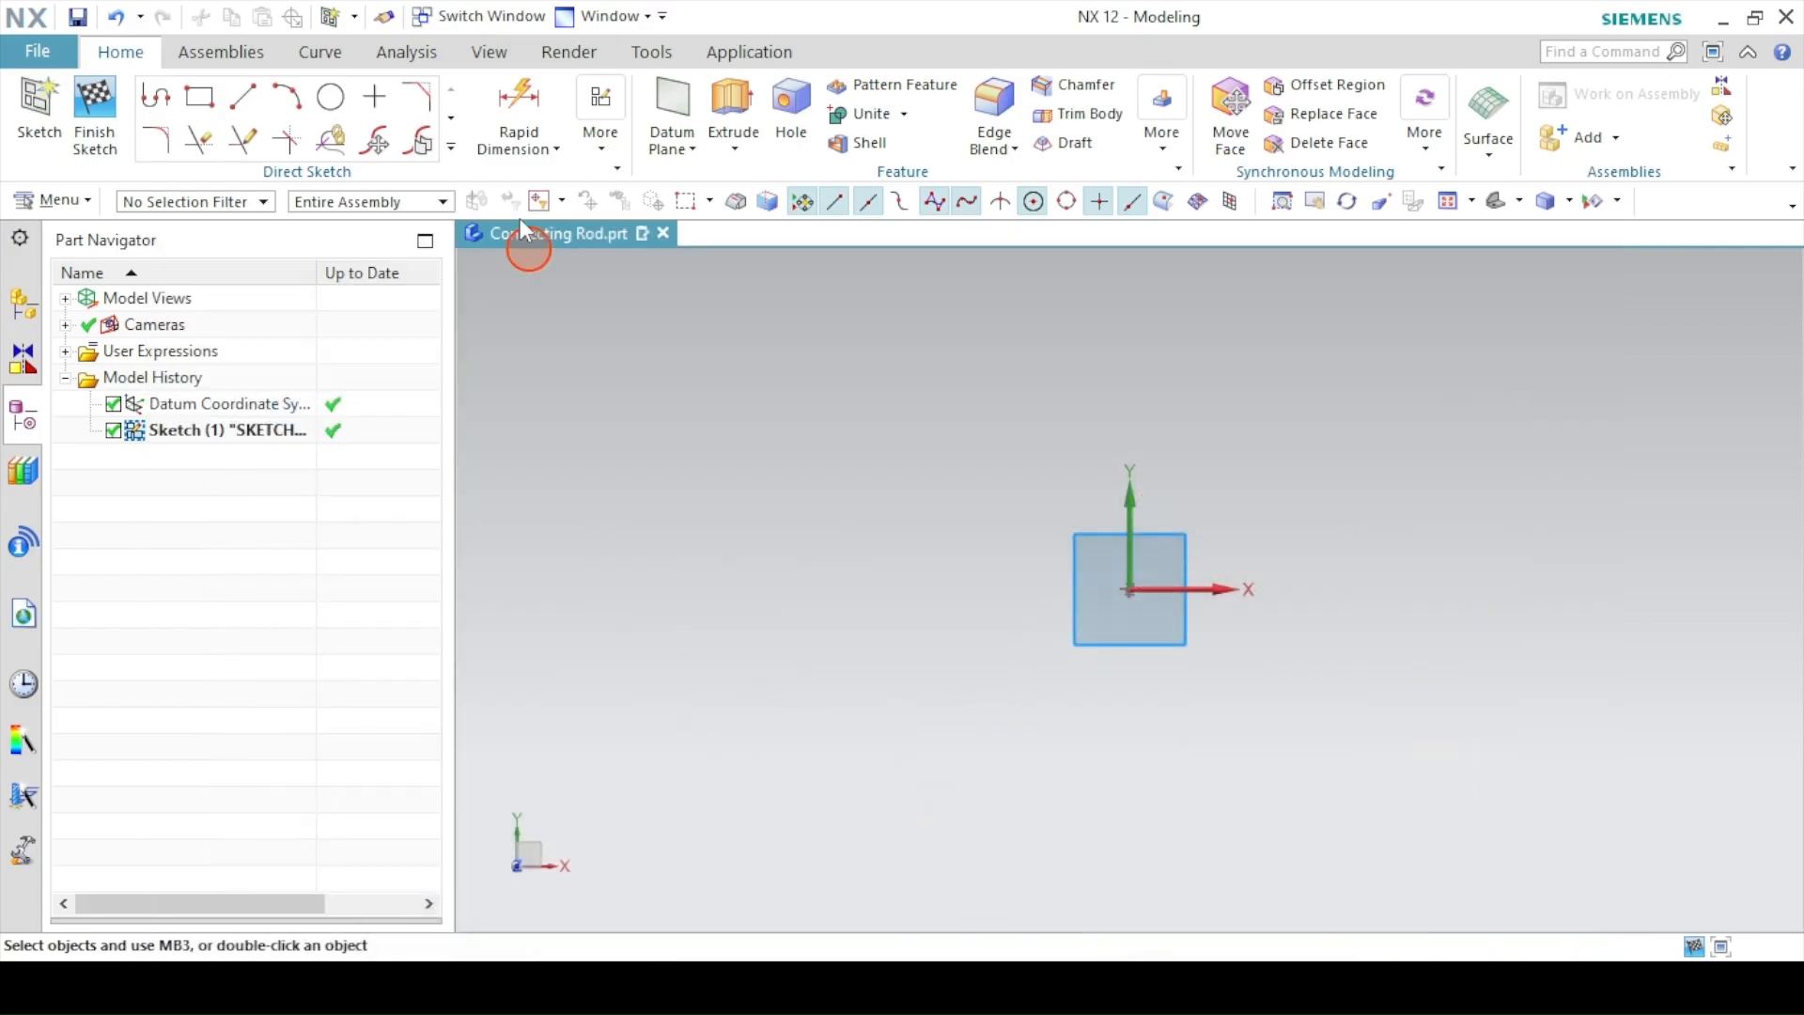
left_click(330, 97)
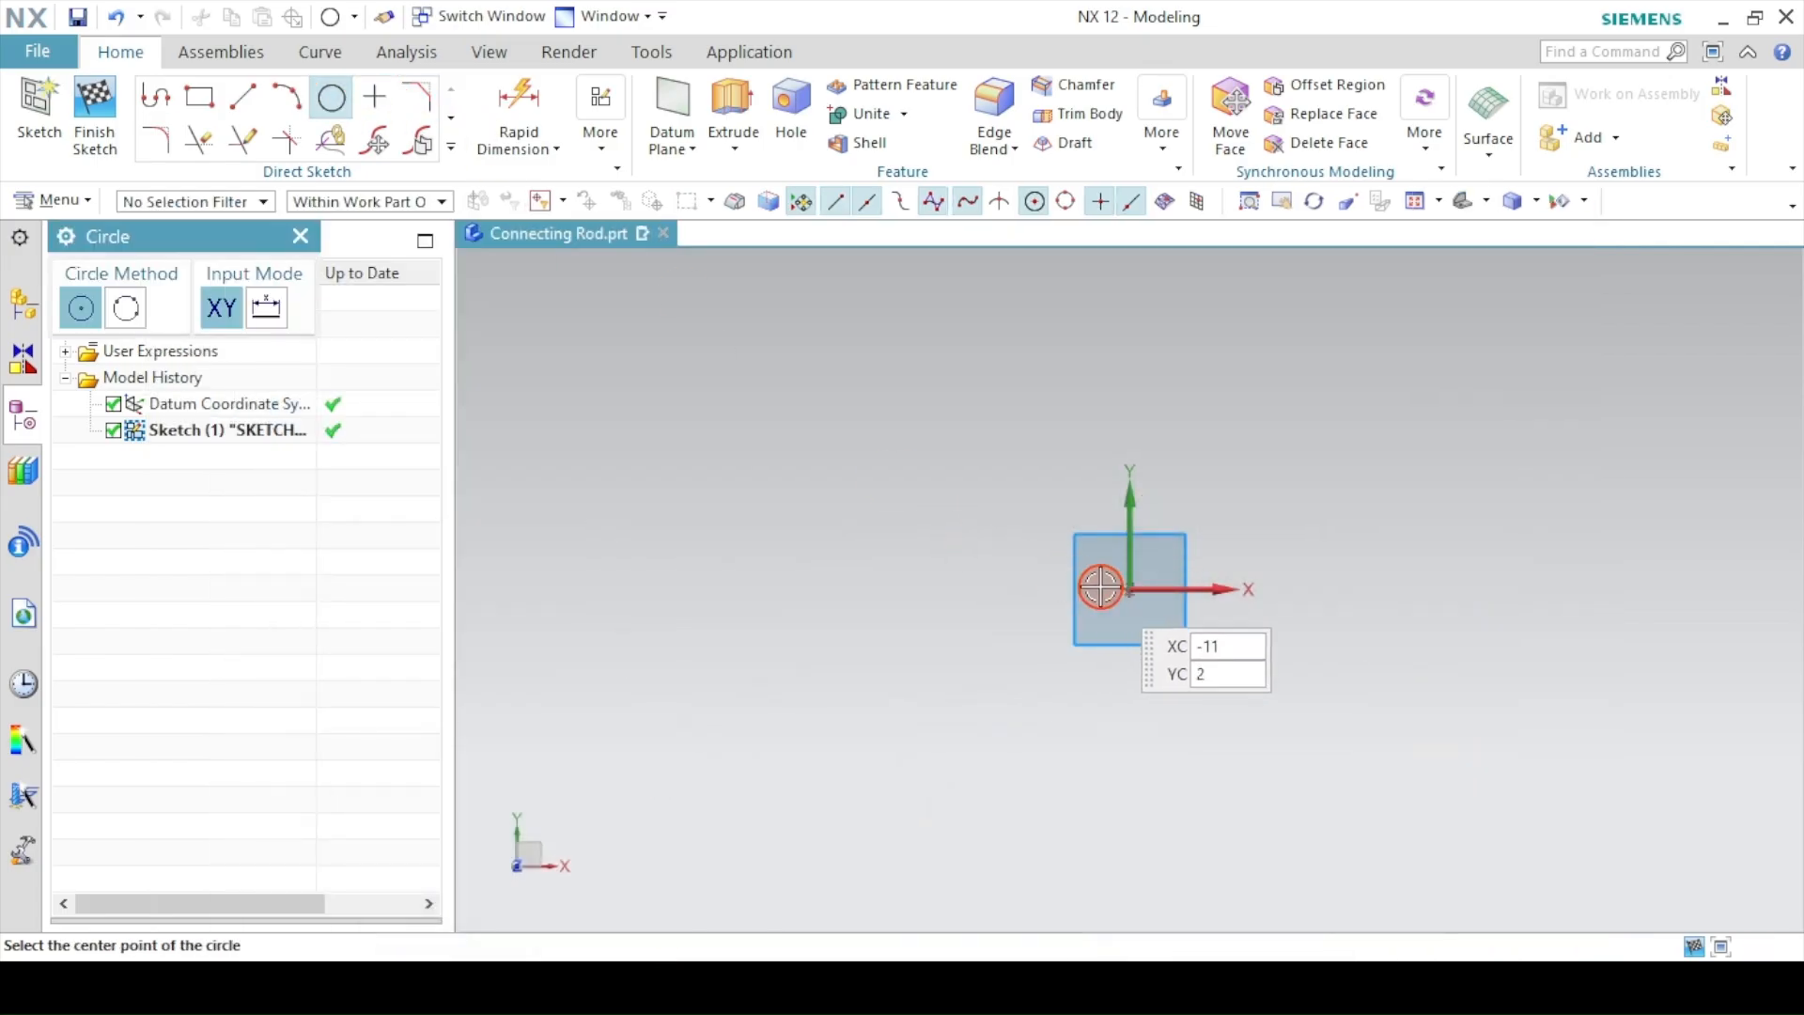
left_click(1129, 589)
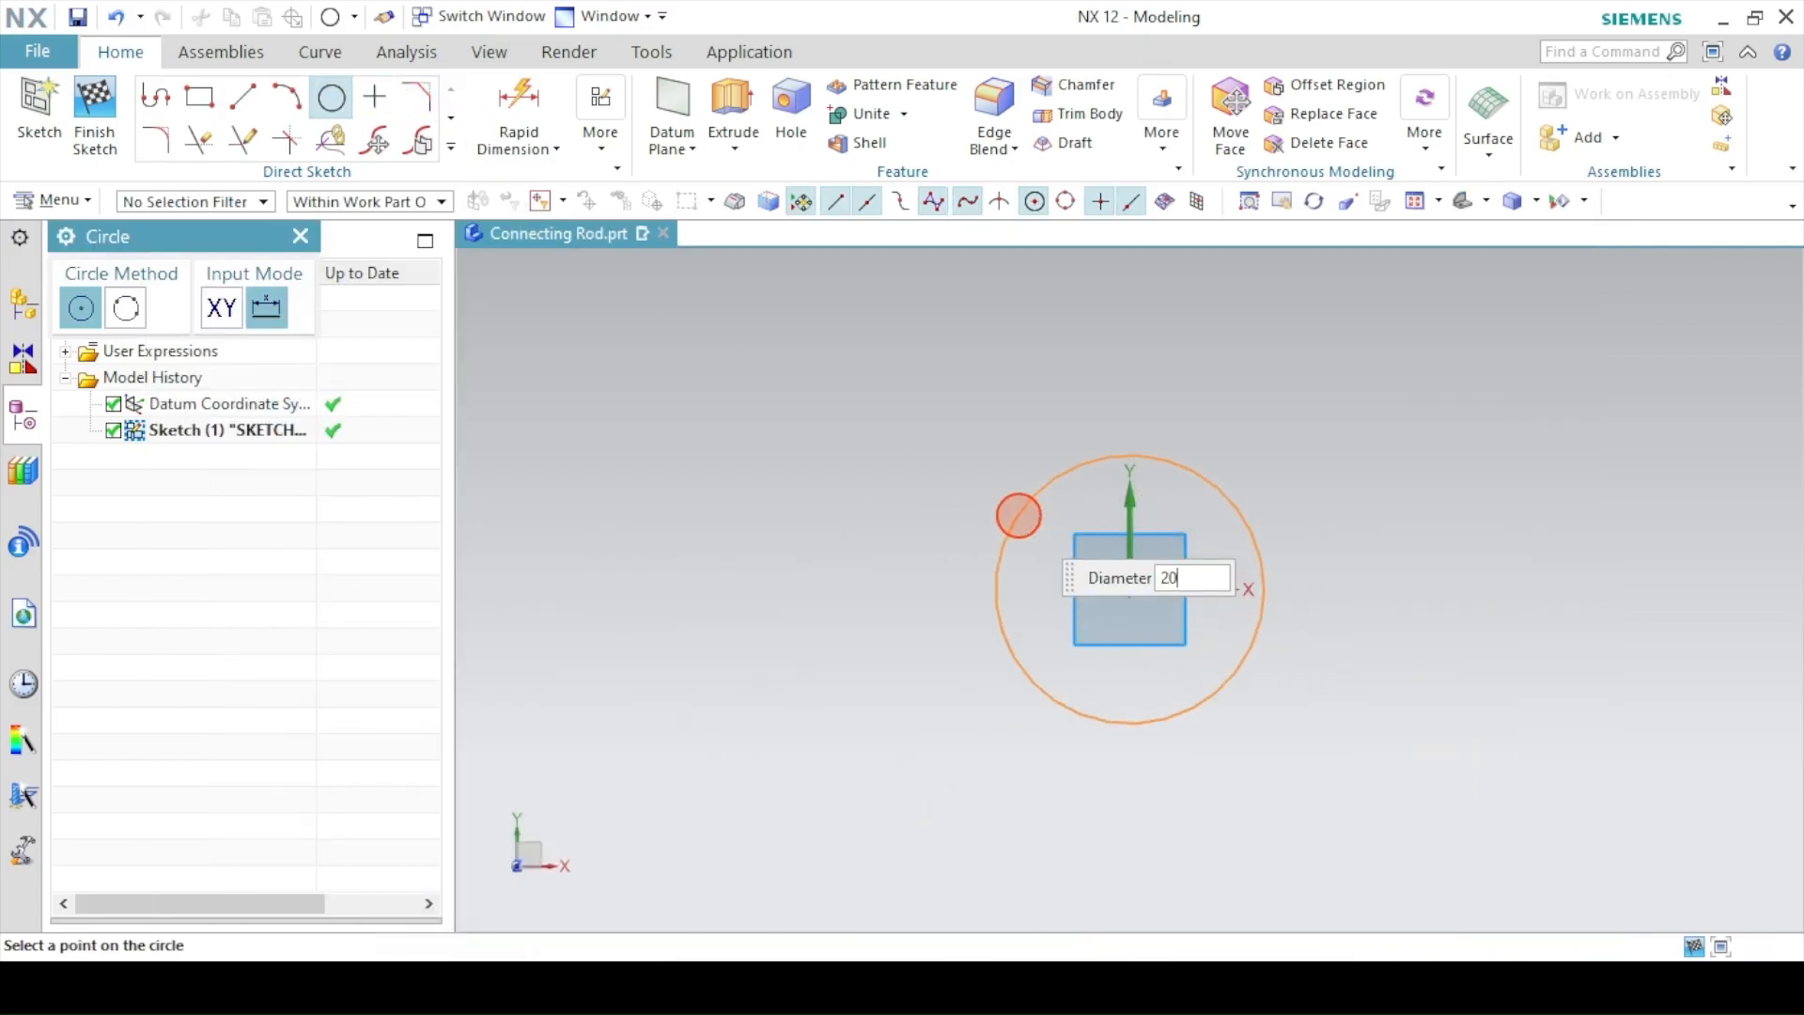
type("20")
key("Return")
type("42")
key("Return")
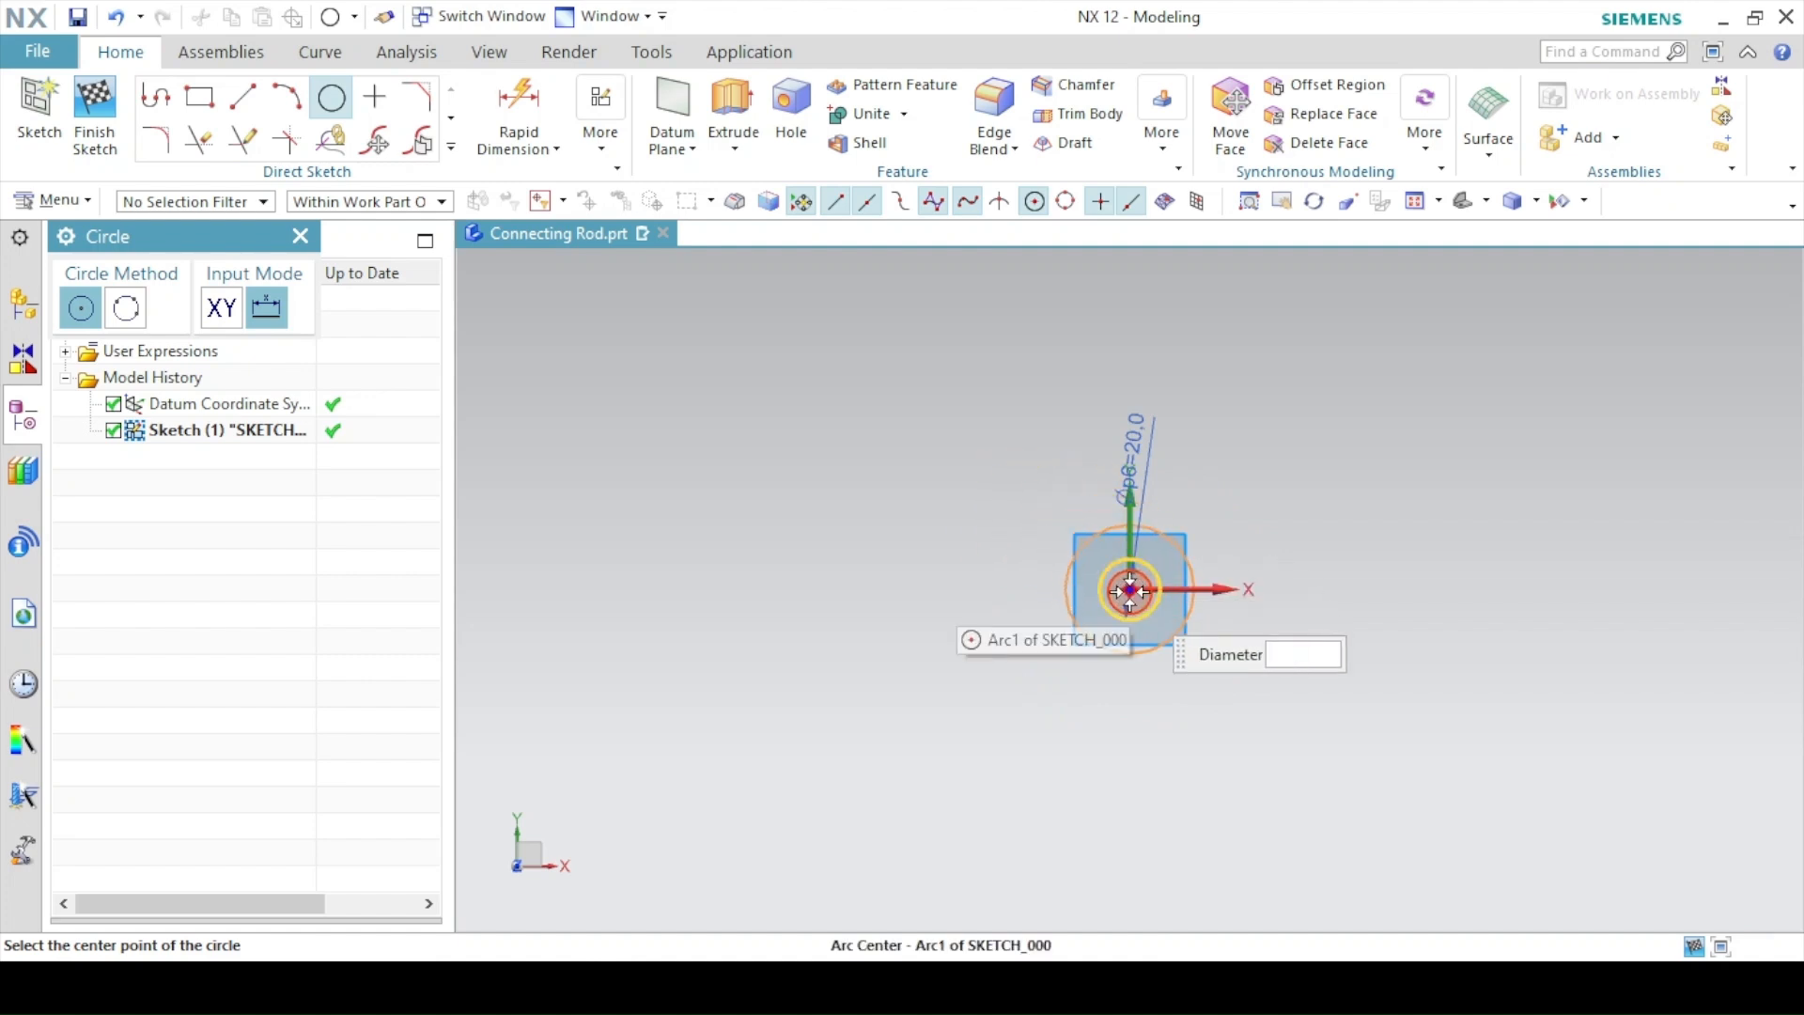
left_click(1129, 589)
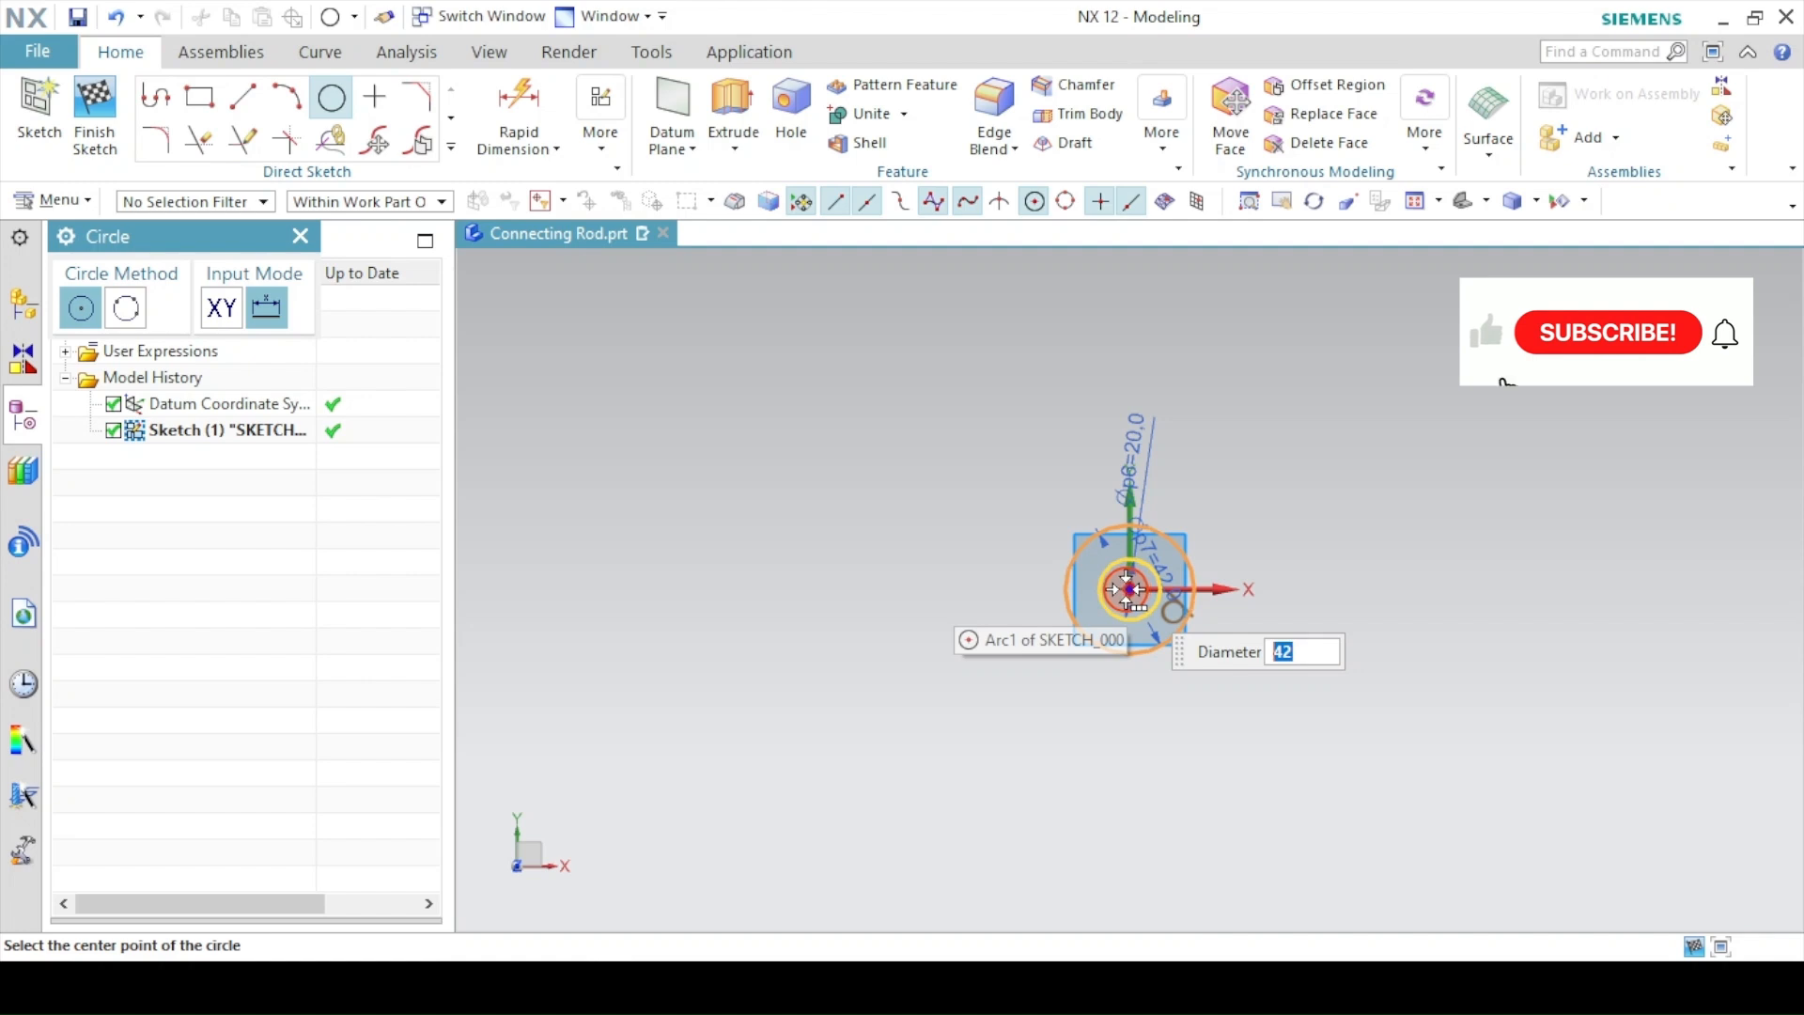
- Draw two concentric circles of 48 mm and 63 mm diameter to the right of the origin circles
middle_click_drag(1094, 601, 571, 609, "shift")
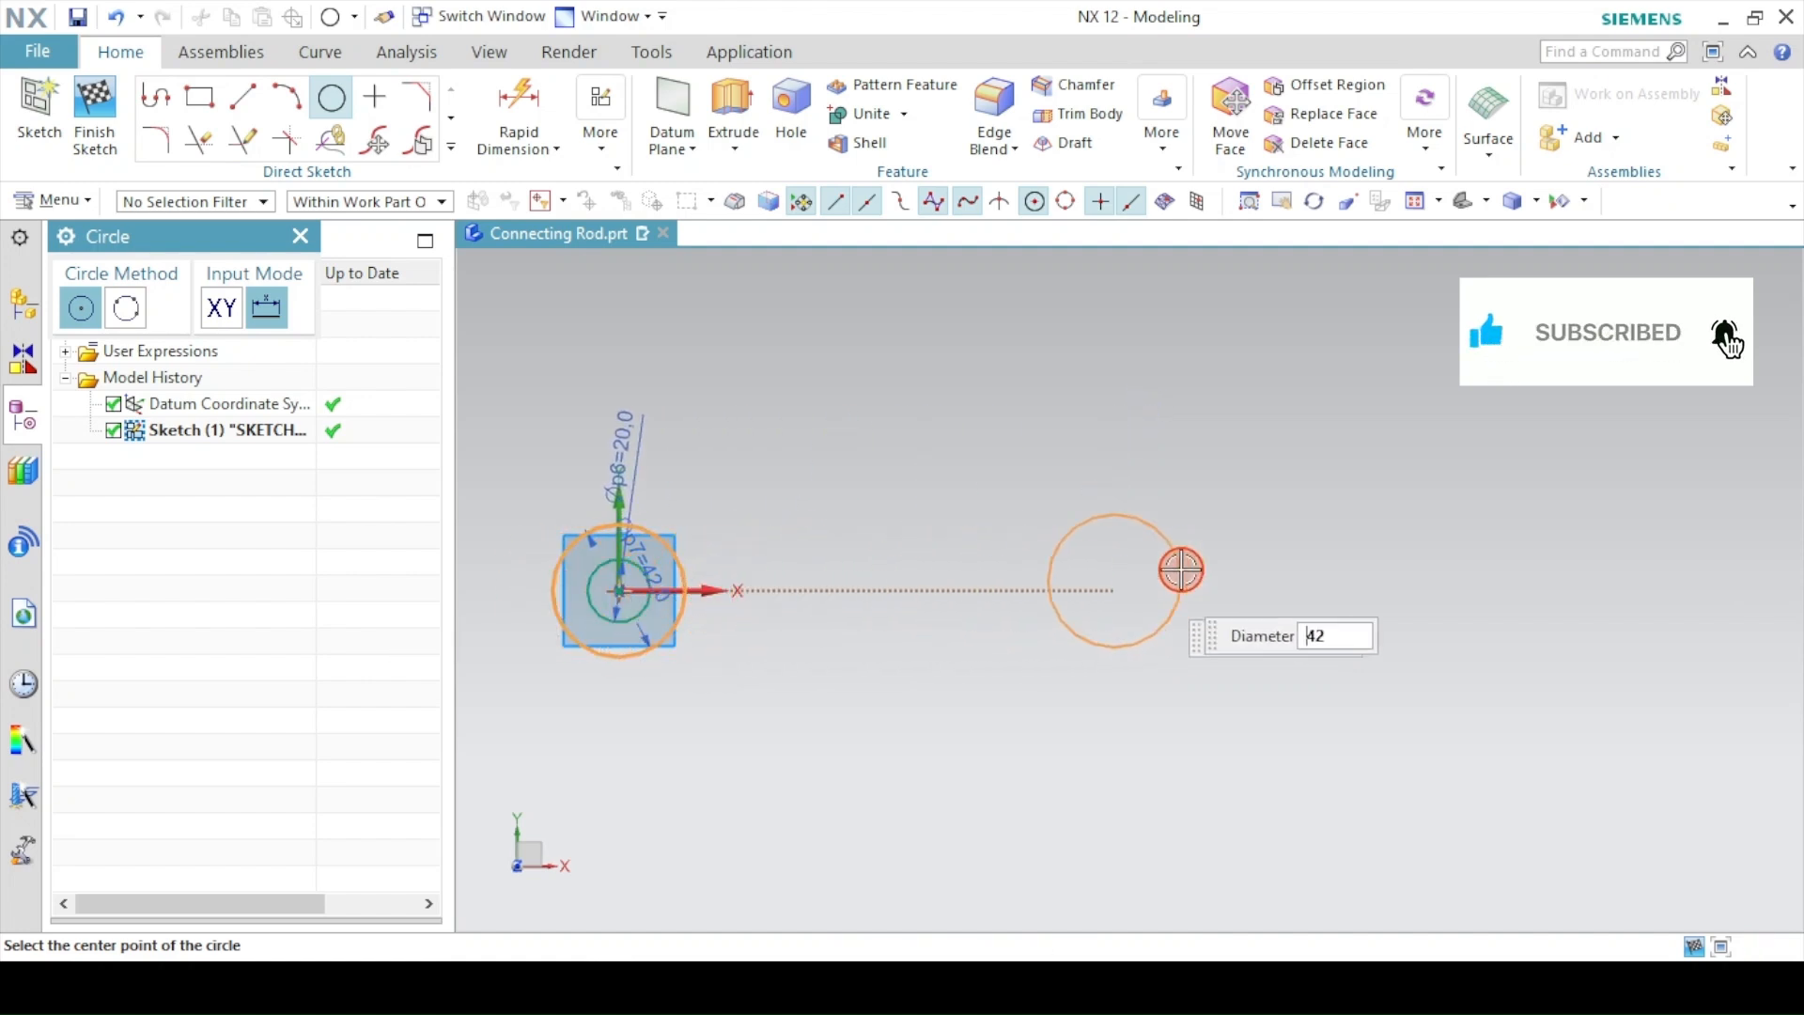
left_click(627, 944)
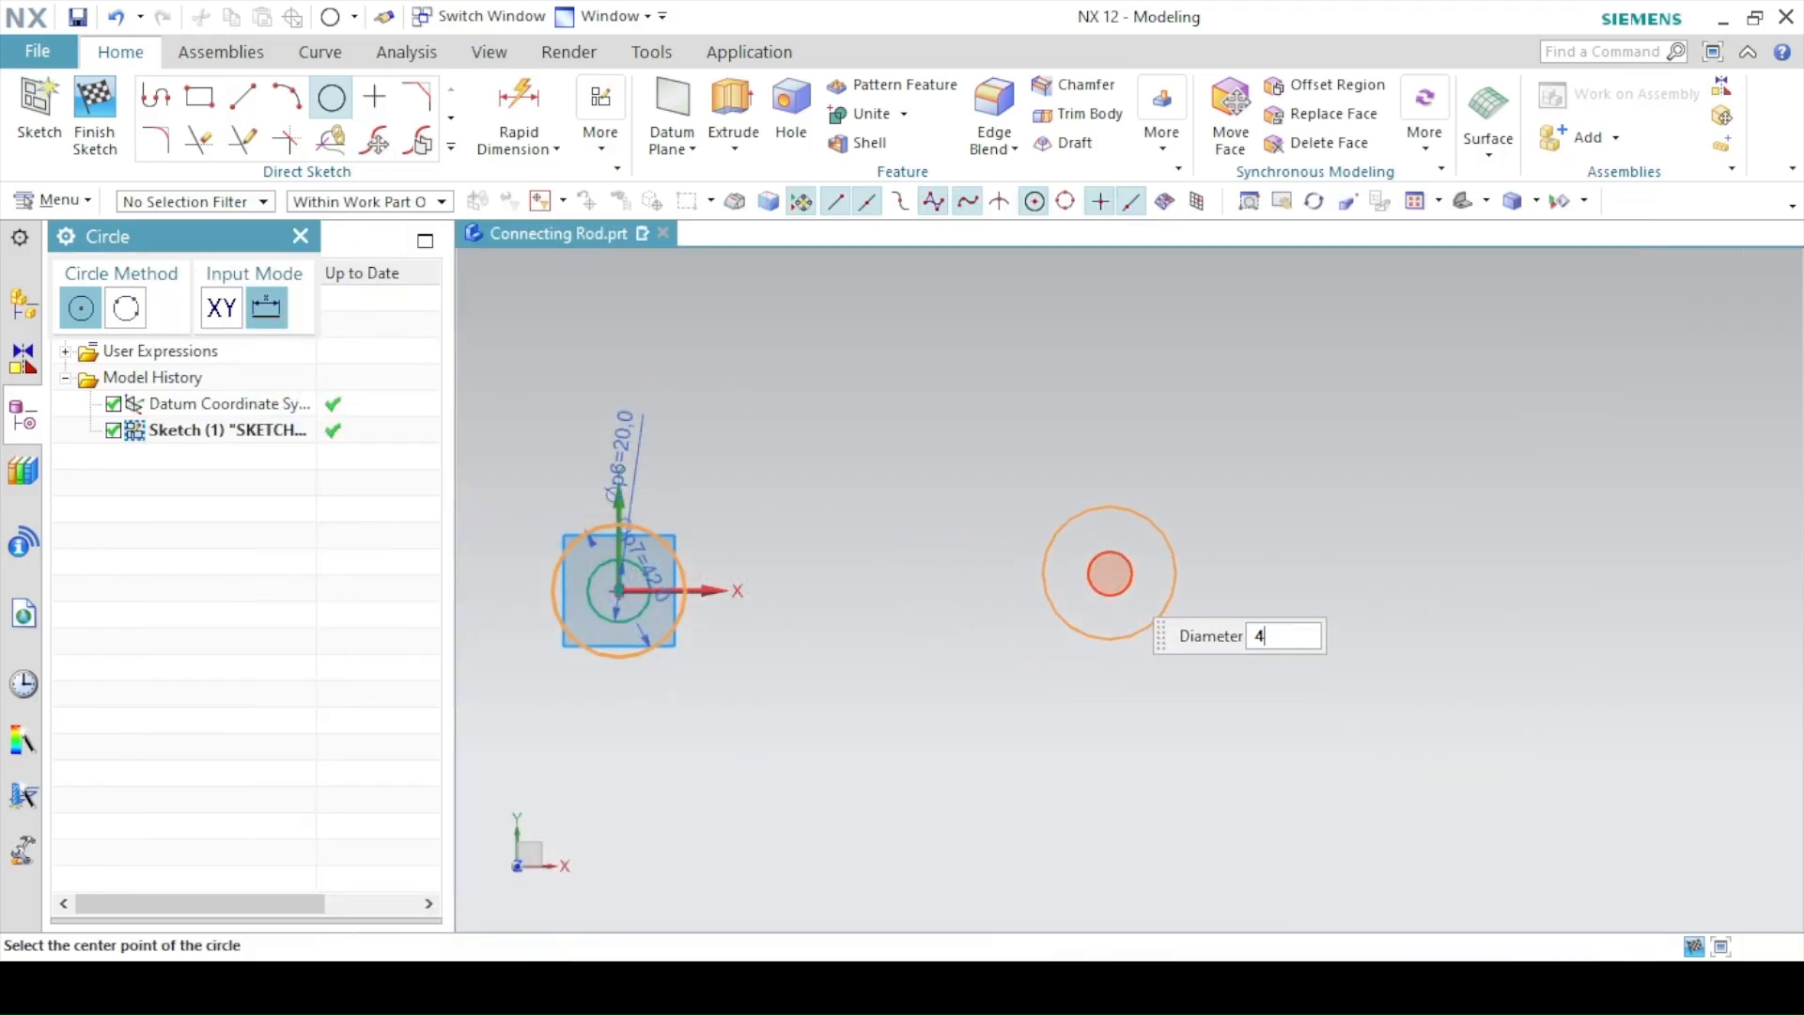
type("8")
key("Tab")
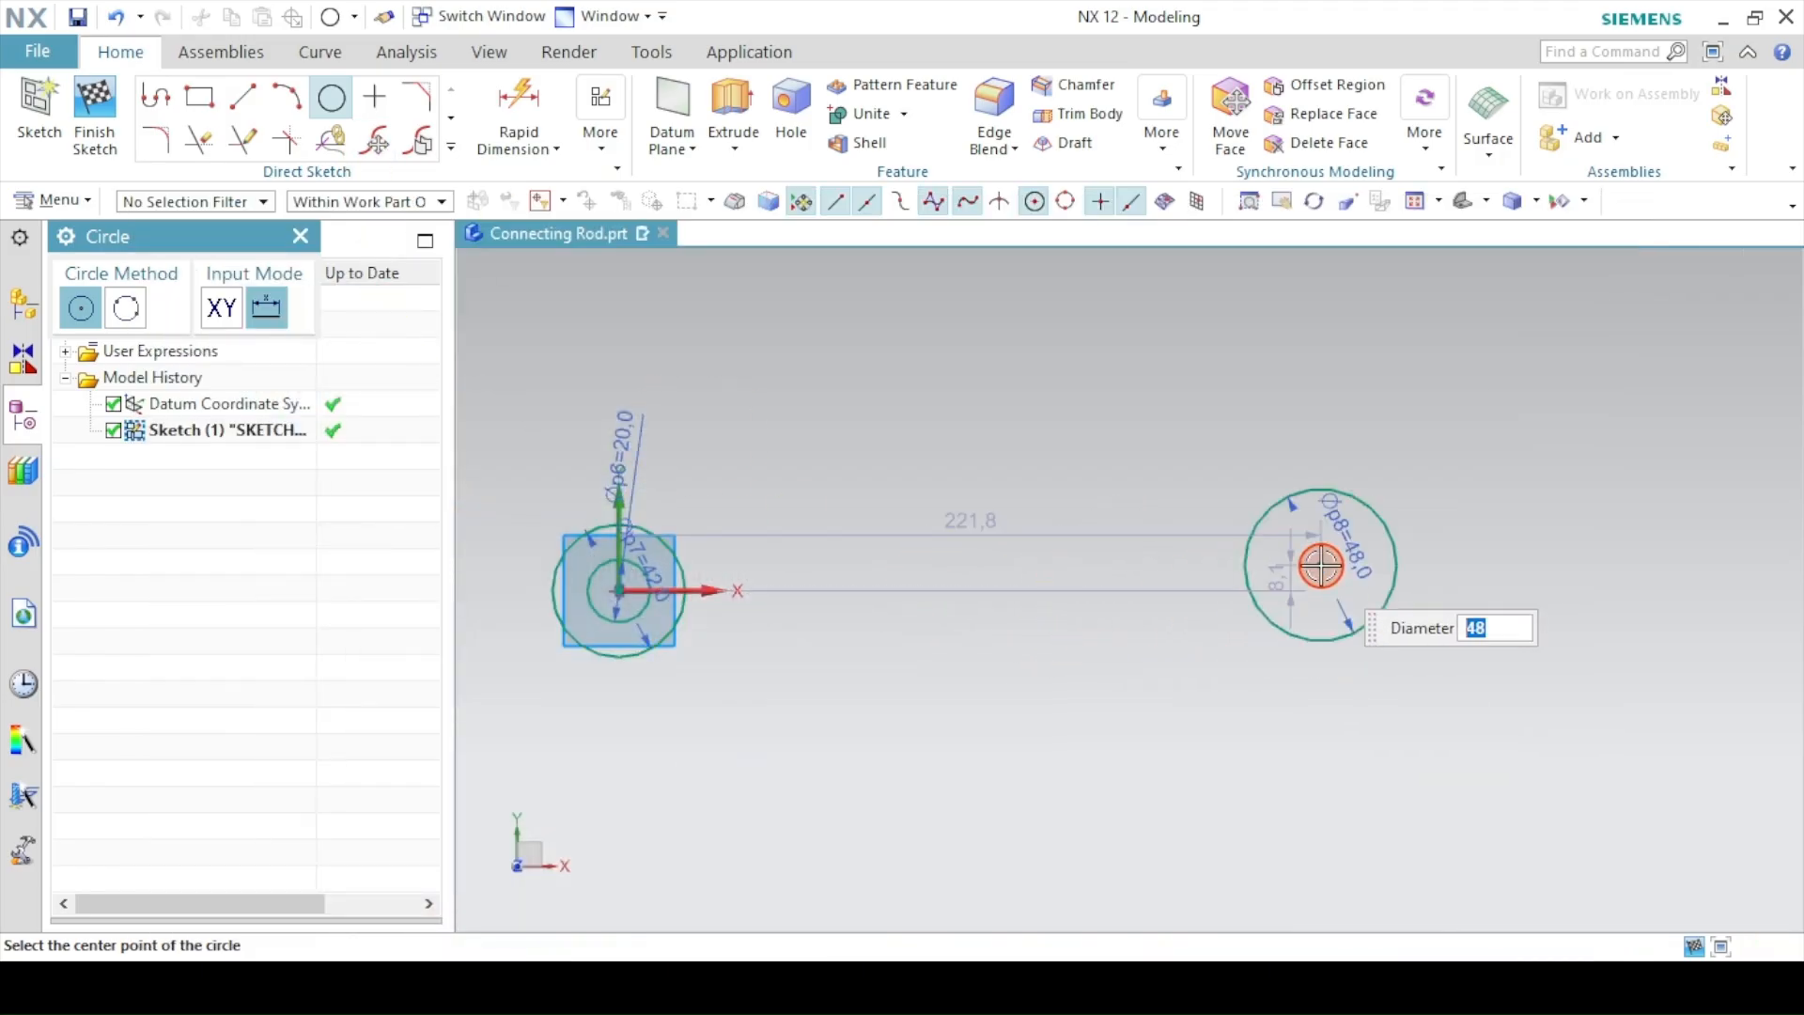
type("3")
key("Tab")
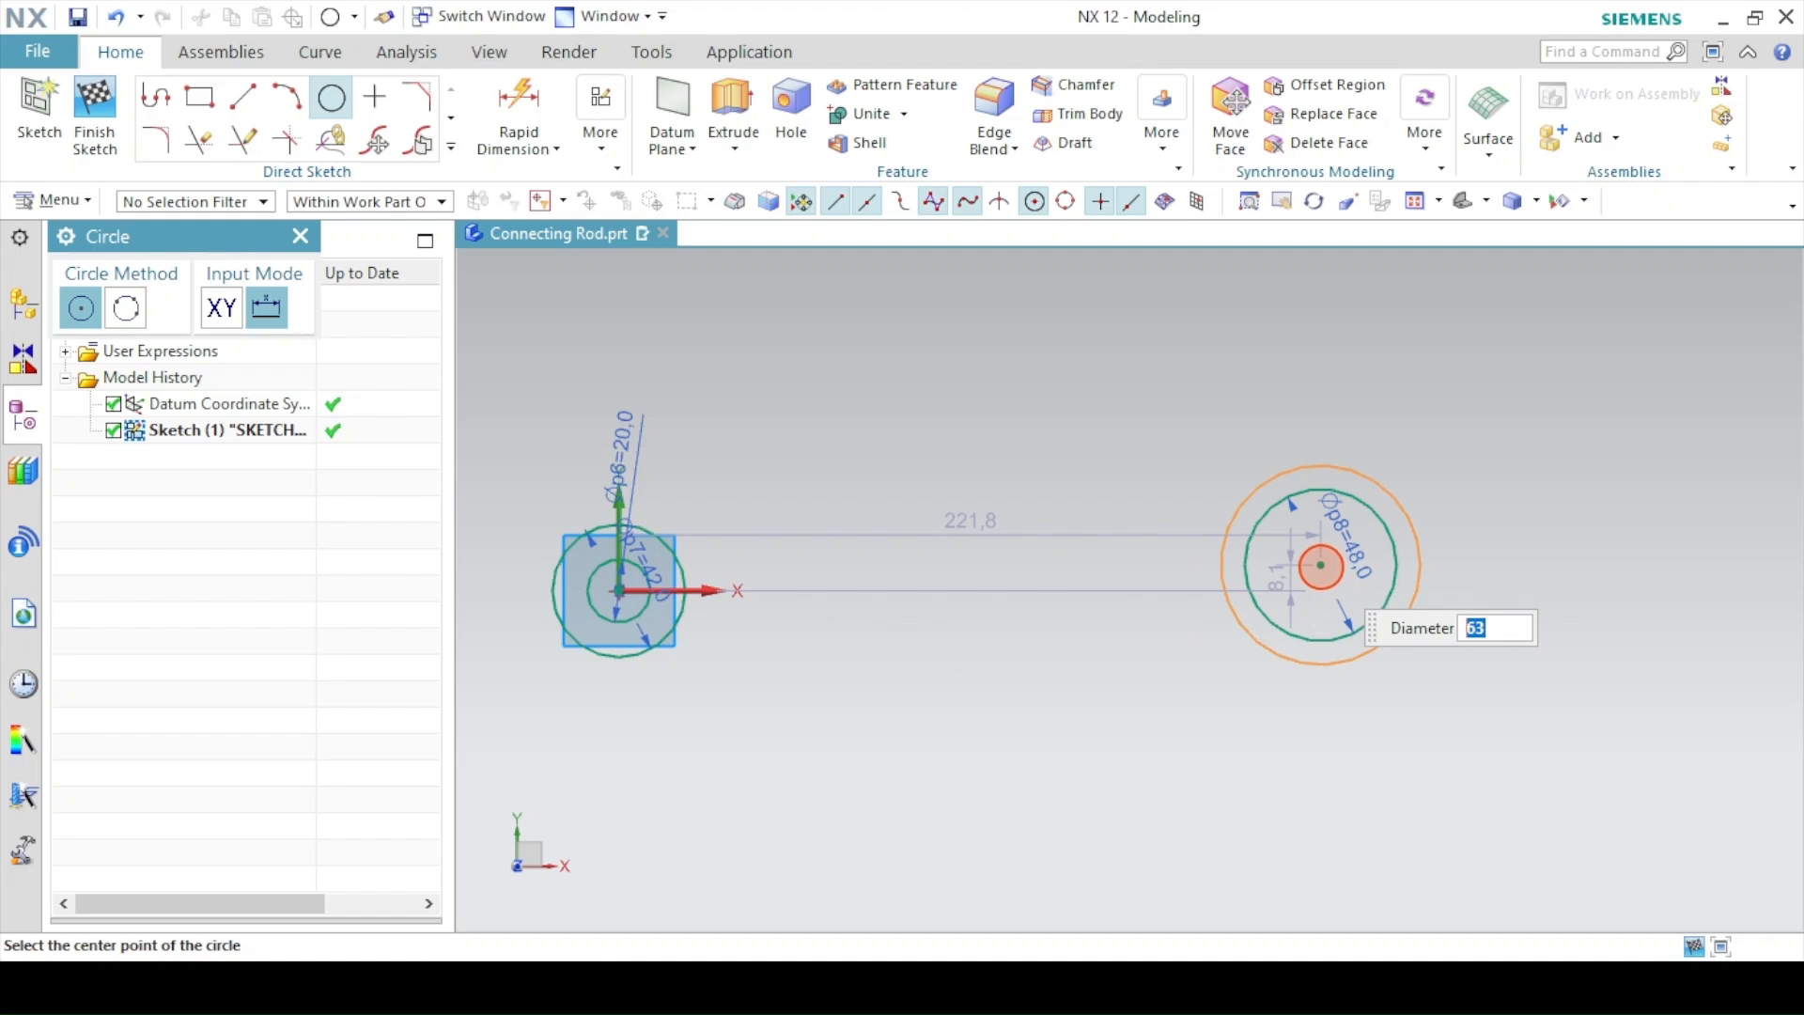
left_click(1320, 564)
left_click(331, 97)
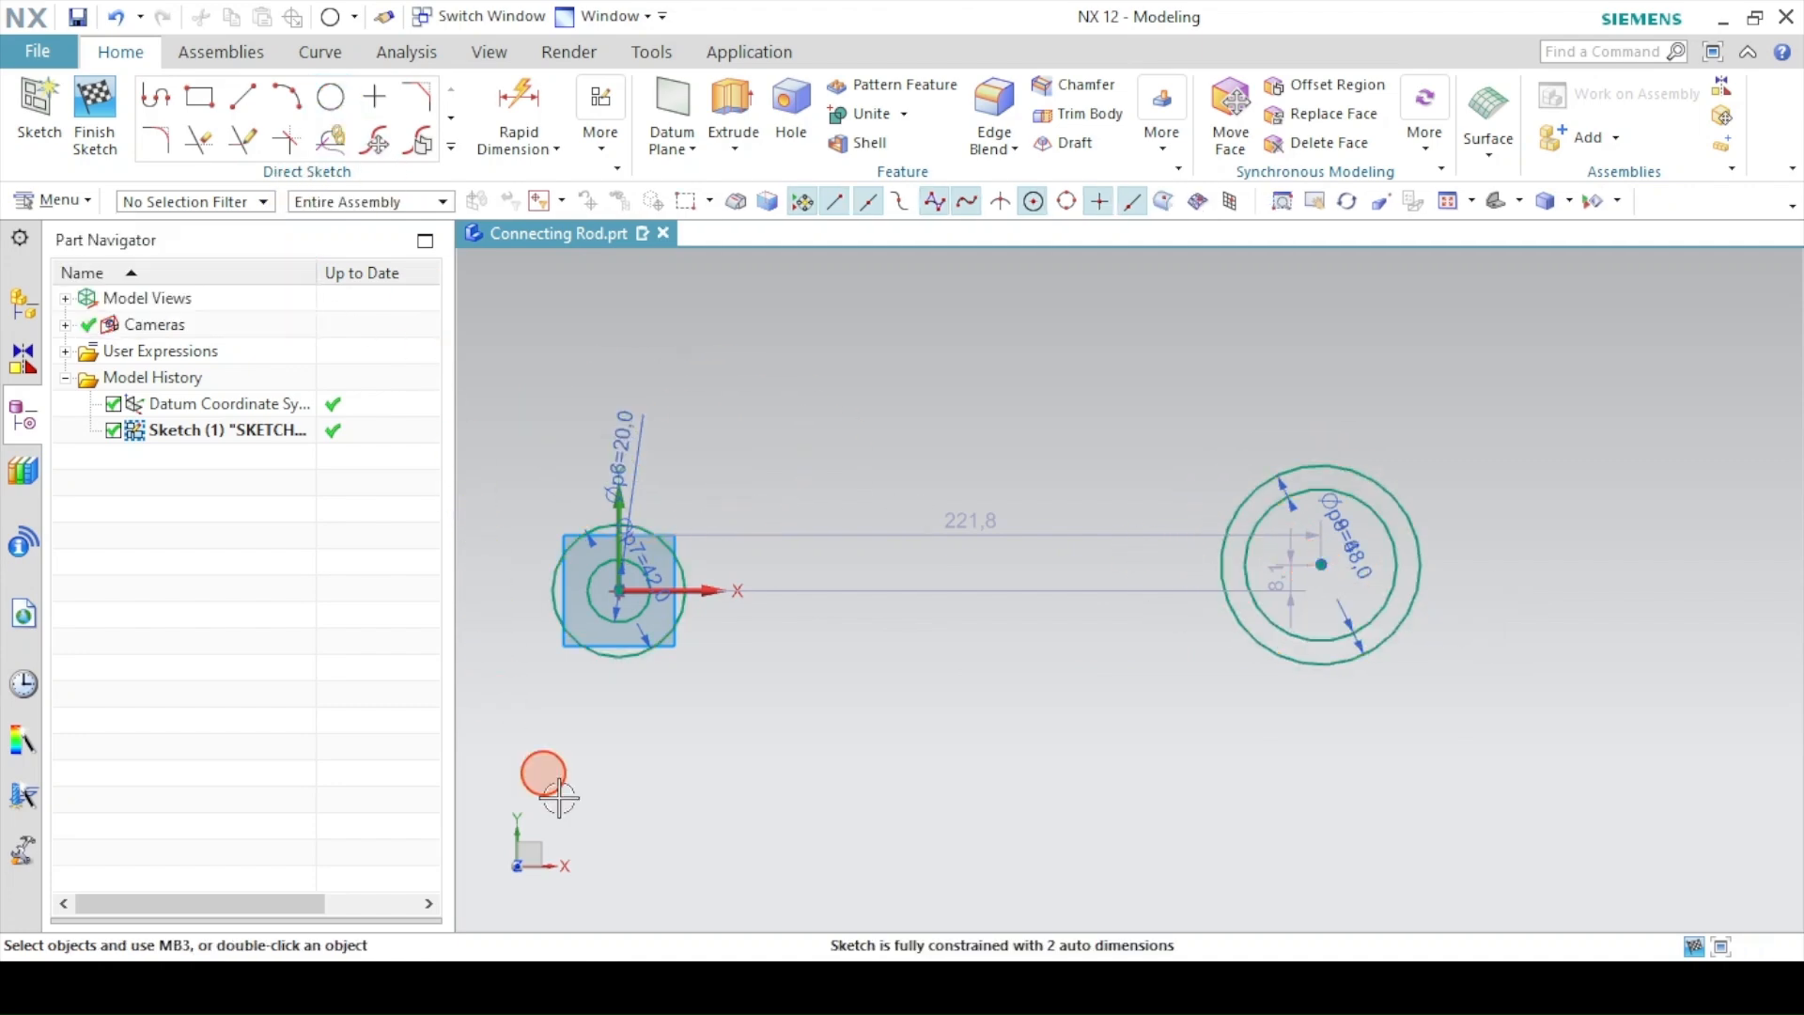
- Check the centre distance in the draft.png drawing and align the large circles' centre horizontally with the sketch origin
left_click(601, 987)
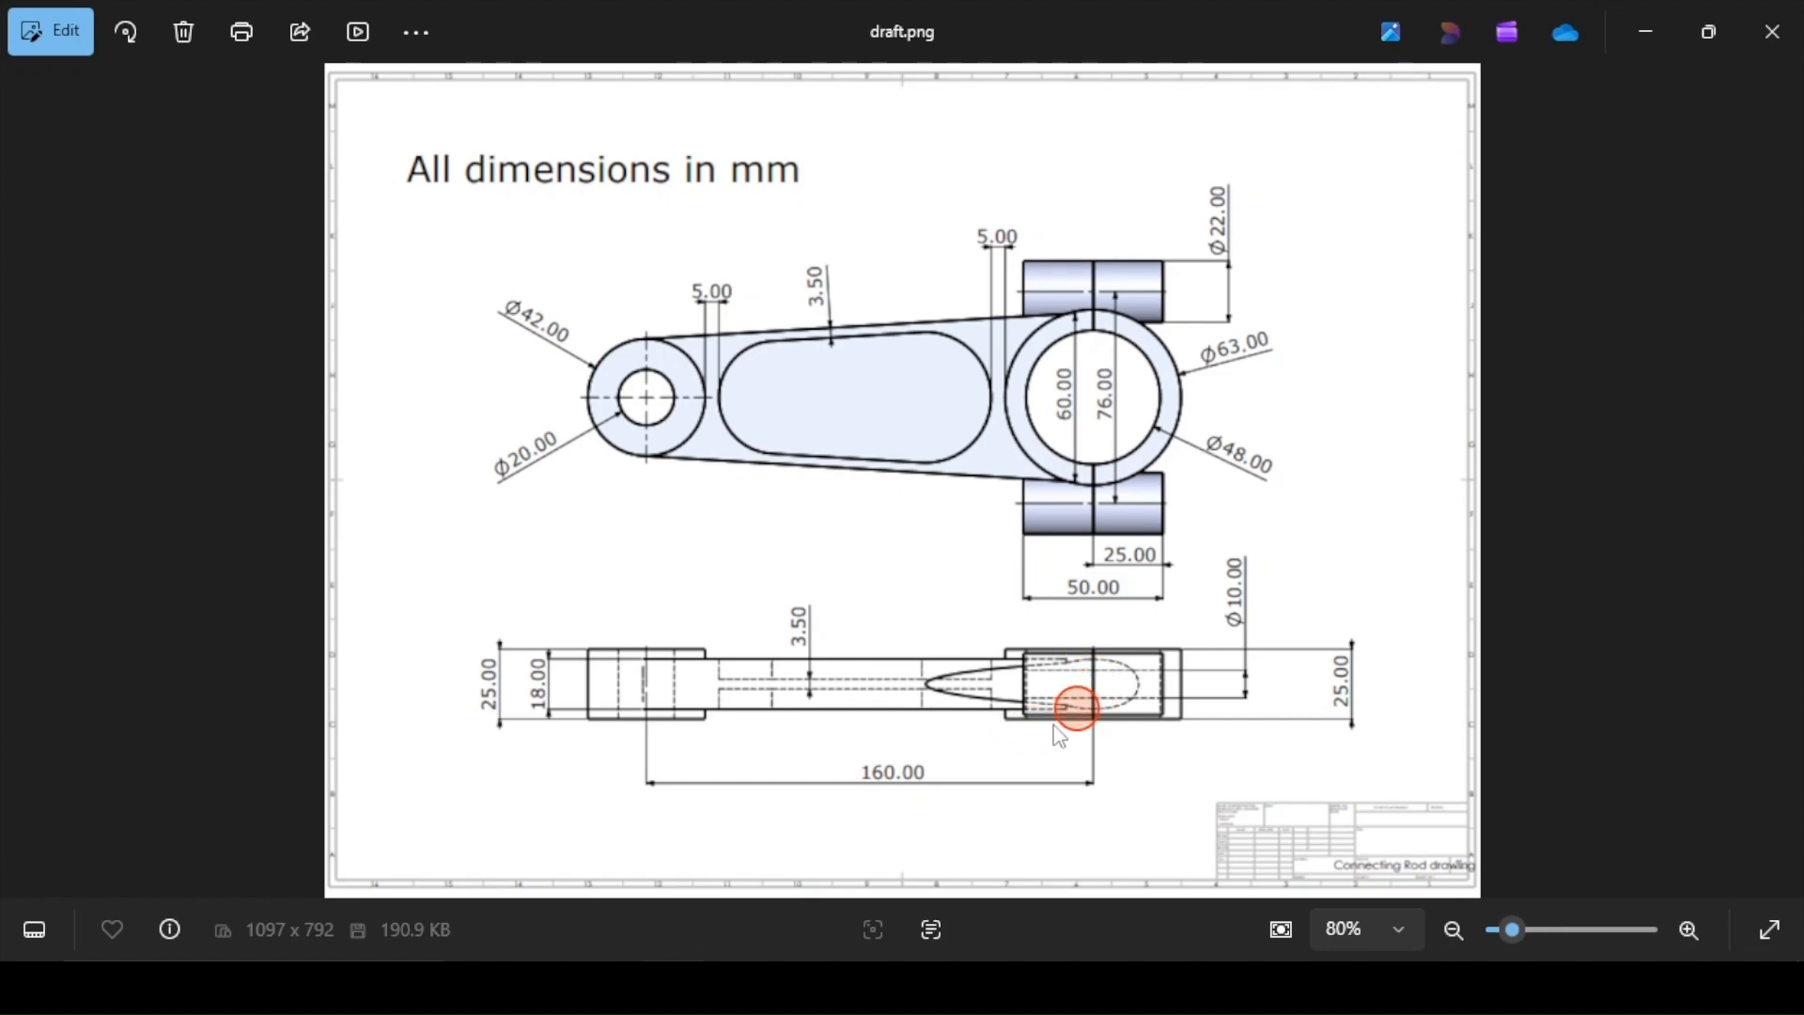
left_click(665, 982)
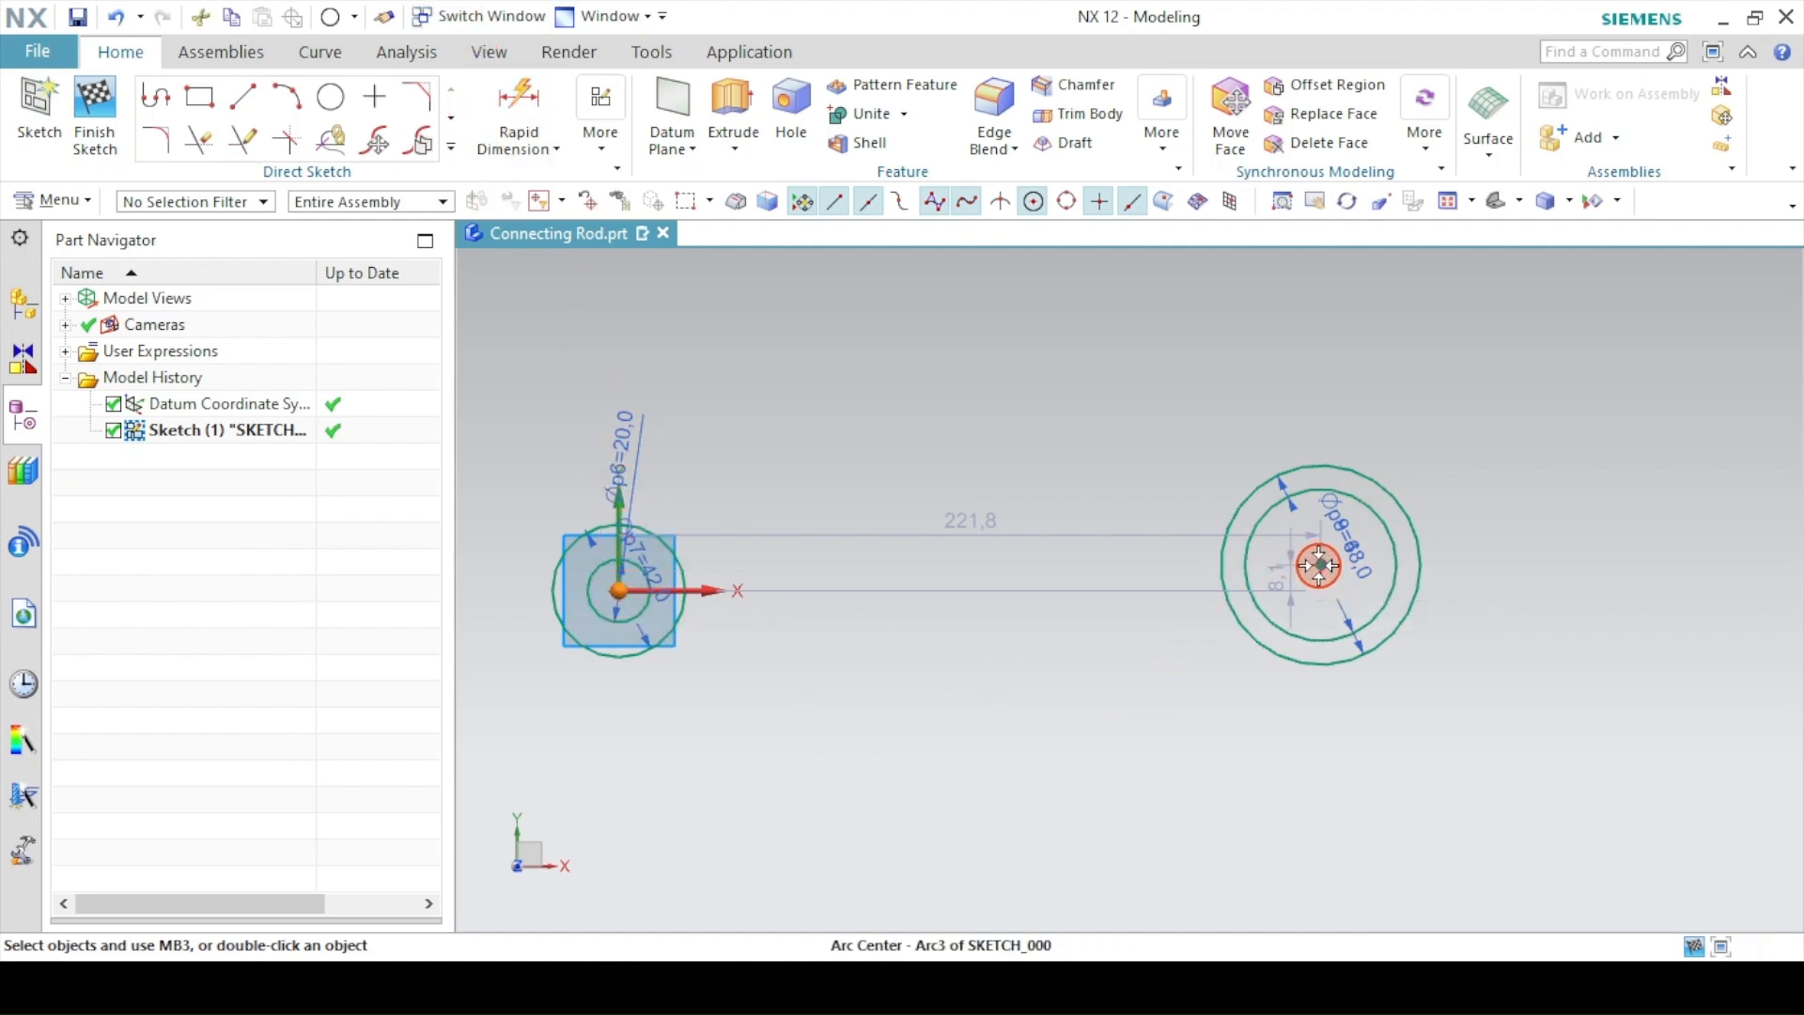
left_click(1315, 564)
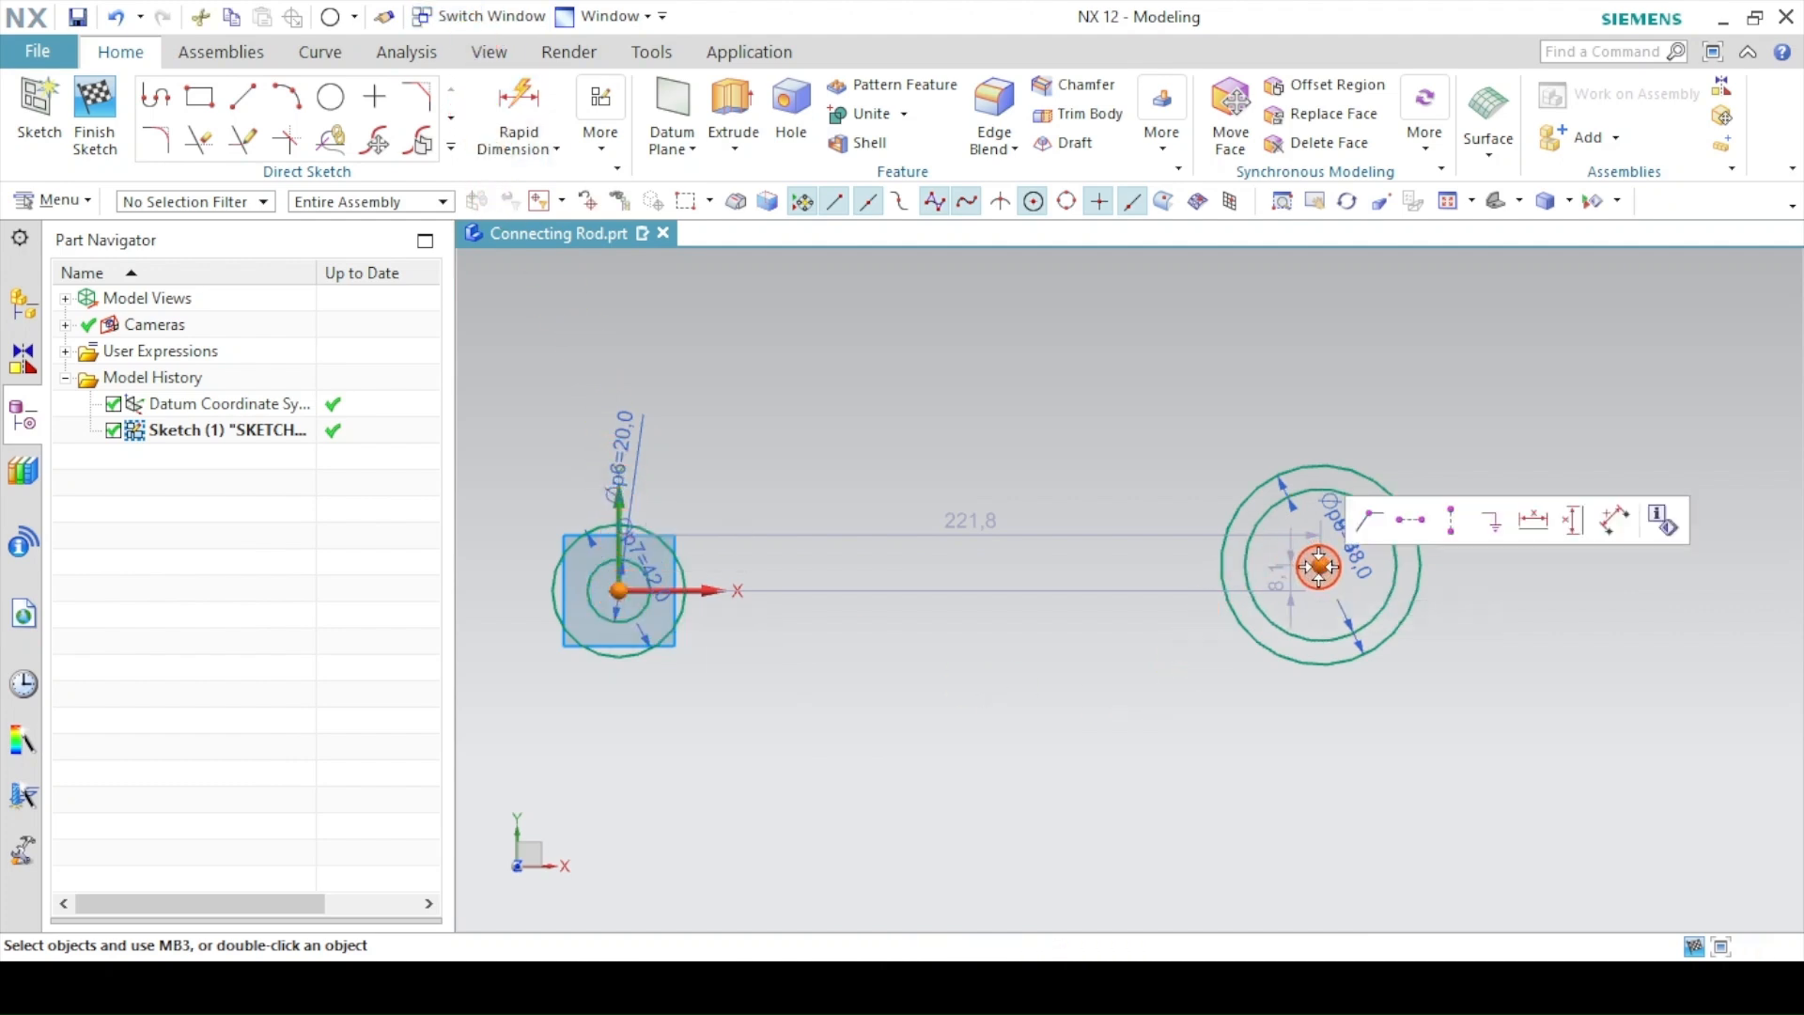
left_click(1420, 523)
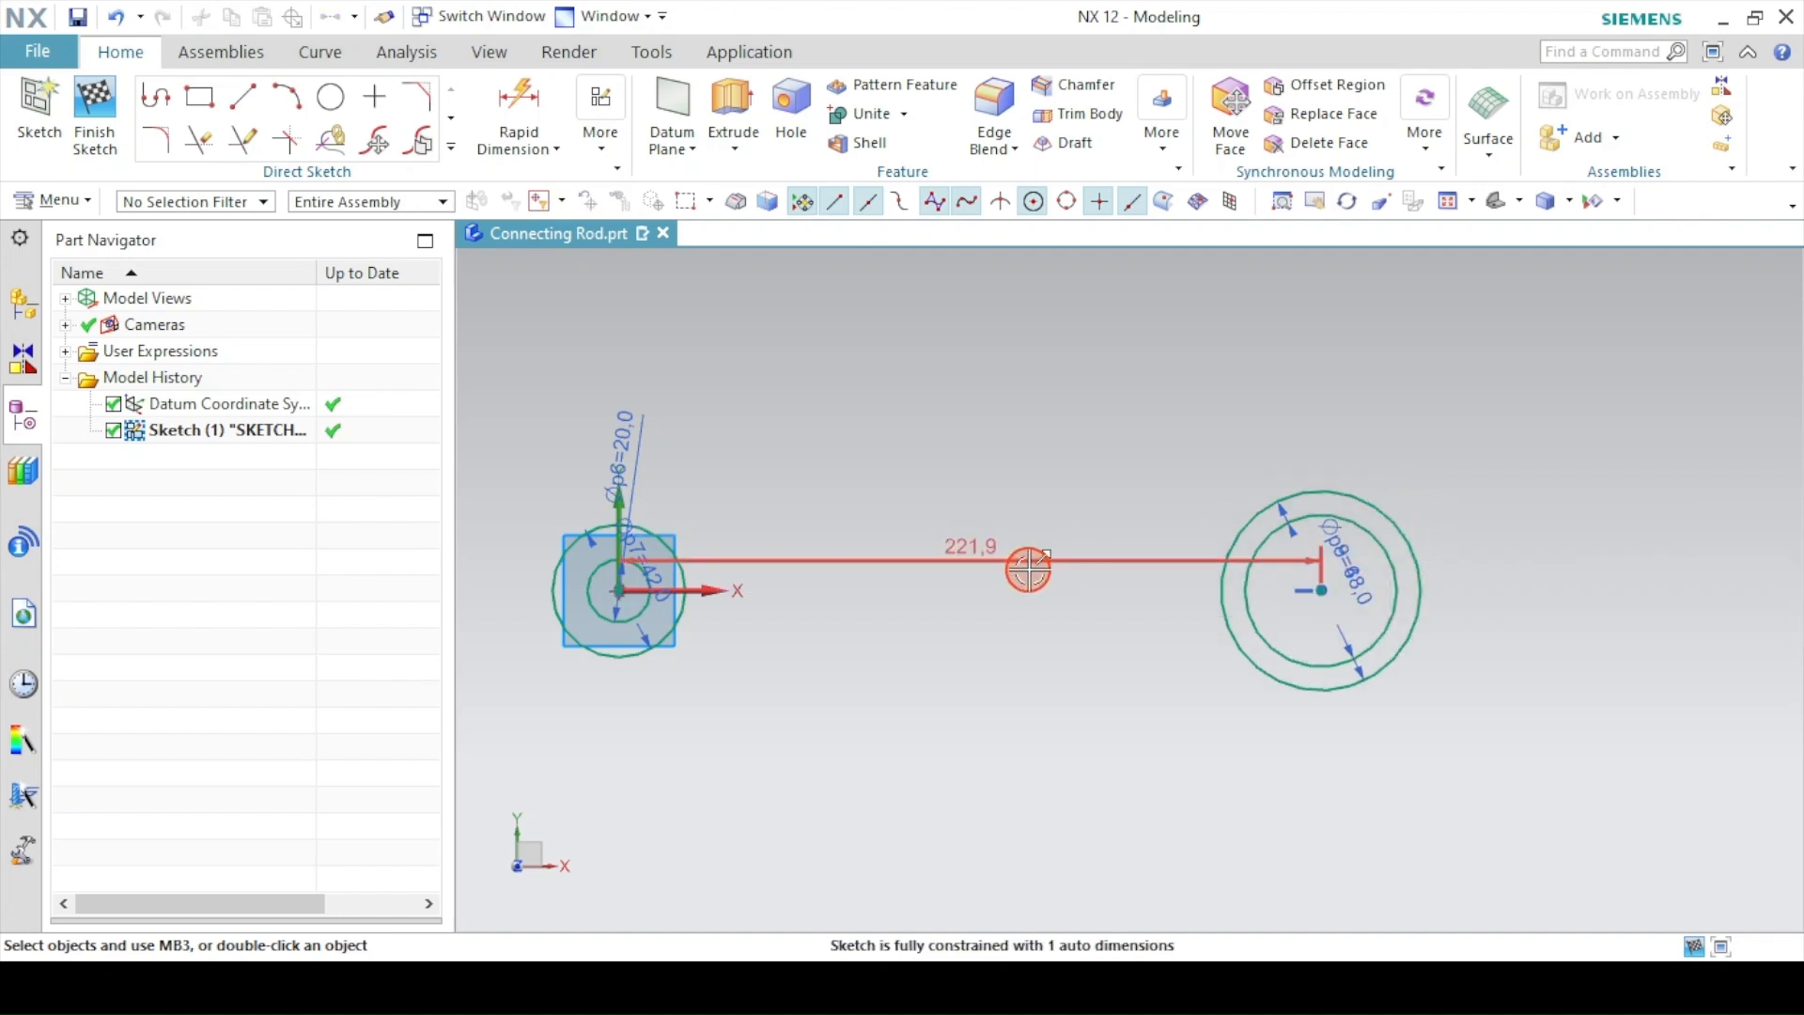
- Set the horizontal distance between the two circle centres to 160 mm and move the dimension below the circles
left_click(987, 555)
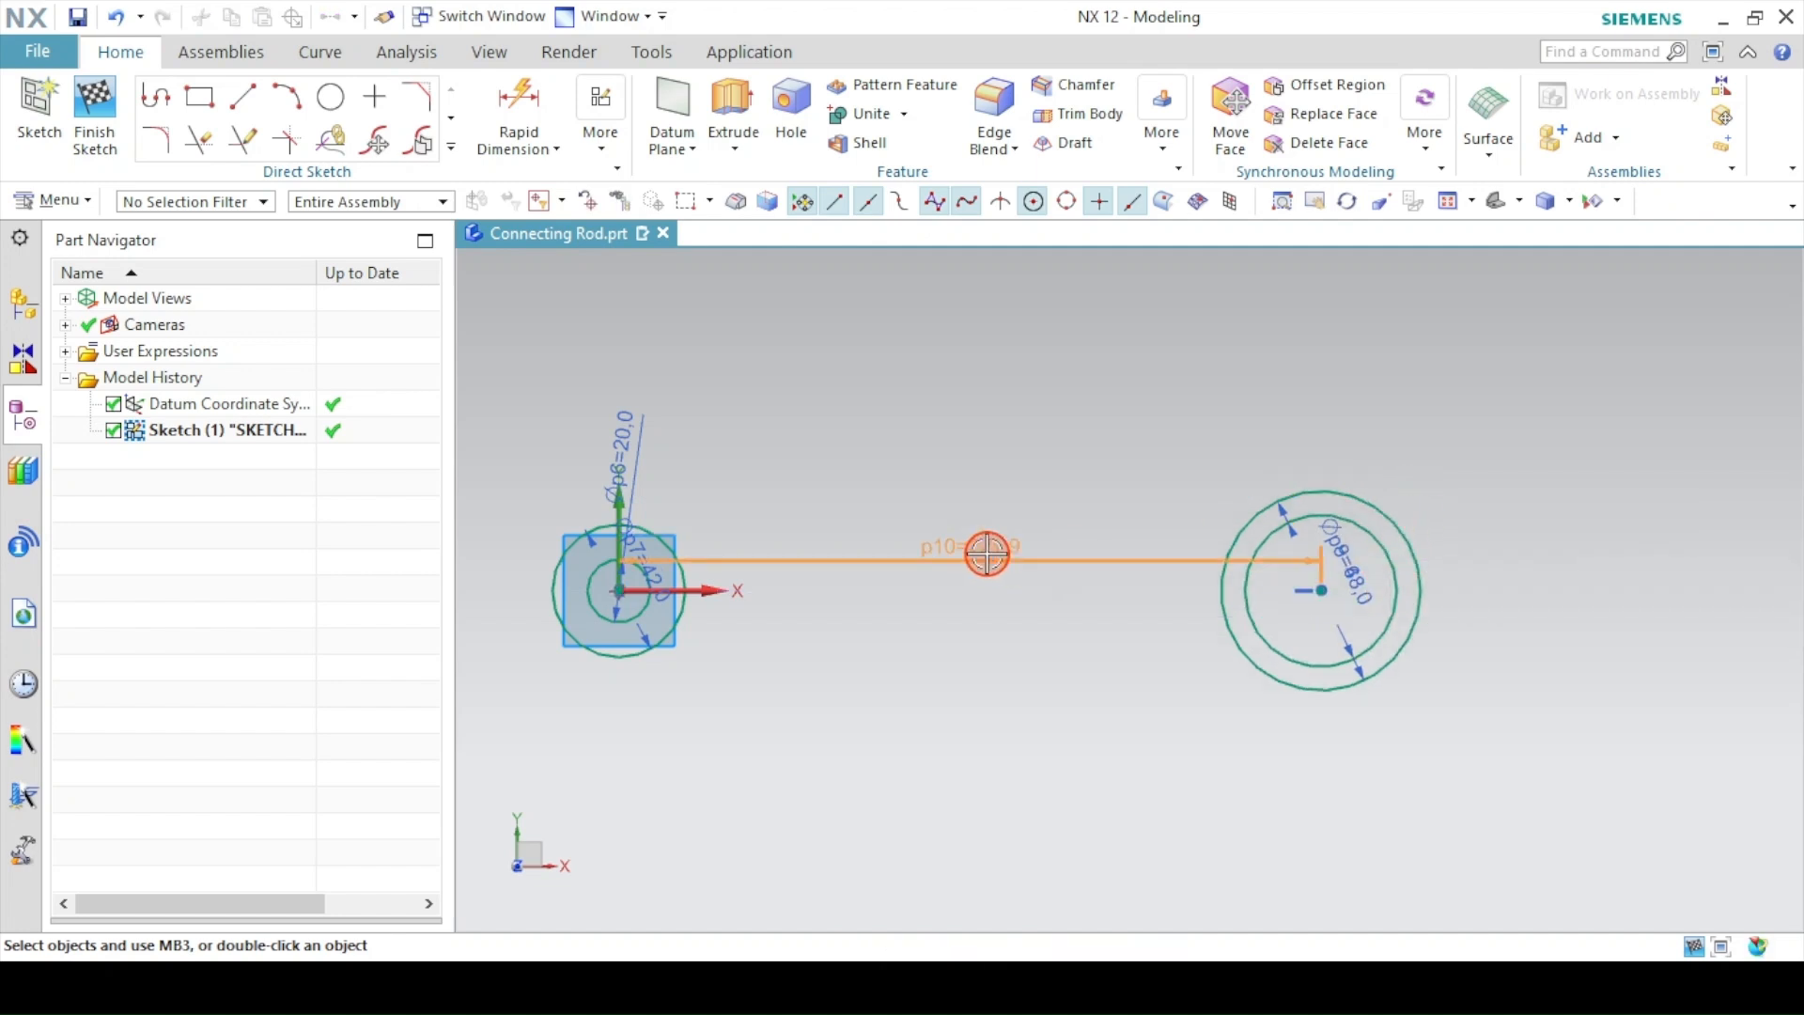
type("160")
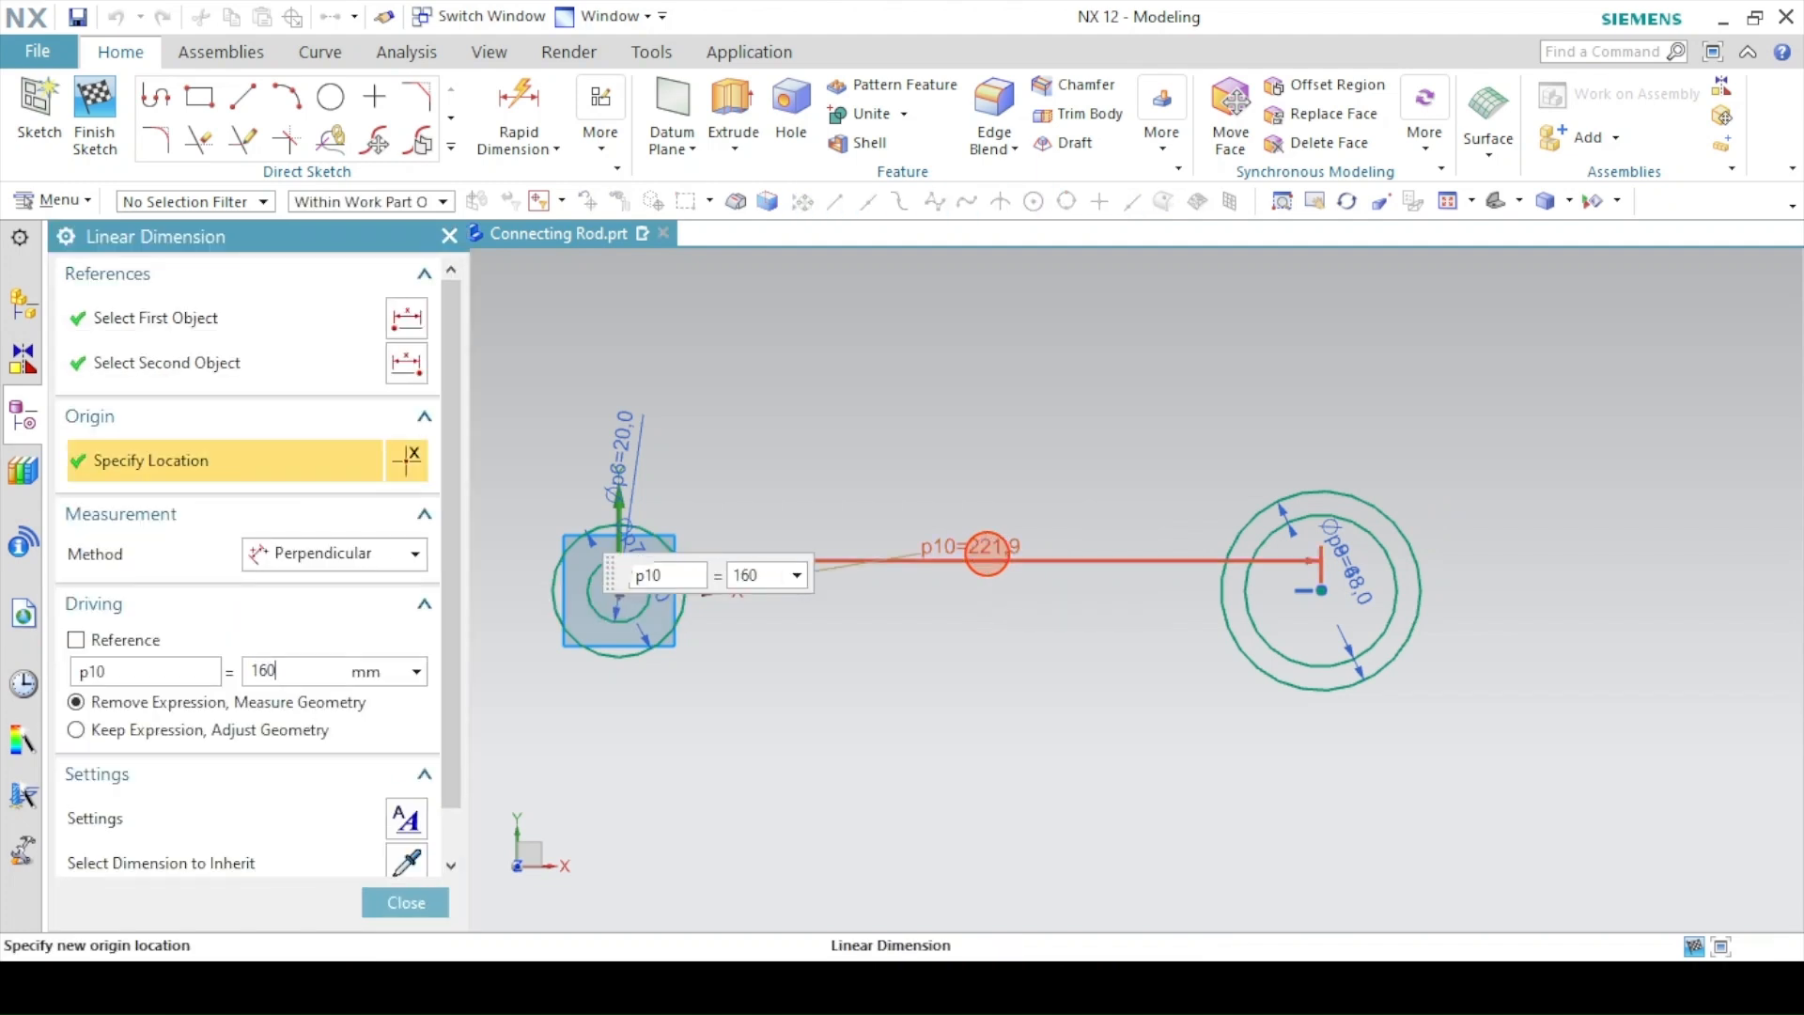
key("Return")
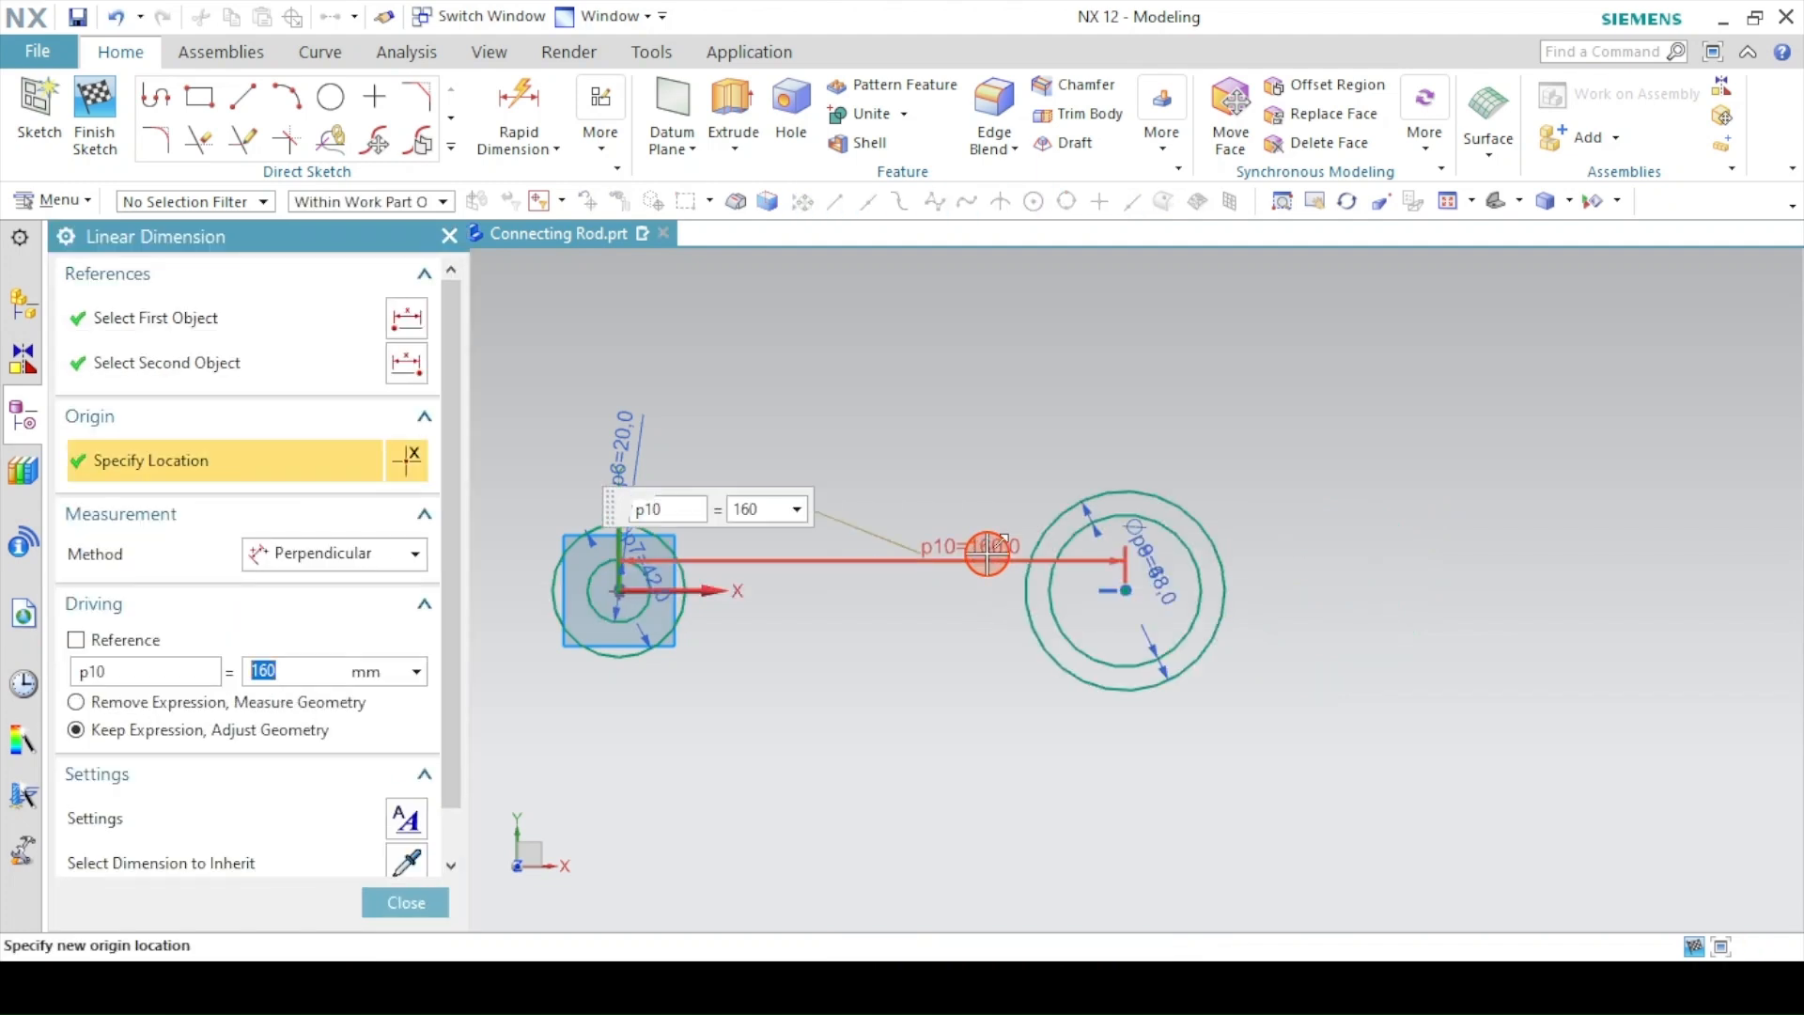
left_click(406, 900)
mouse_move(826, 589)
middle_mouse_down("shift")
mouse_move(1087, 584)
mouse_move(969, 508)
middle_mouse_up("shift")
left_click_drag(1304, 547, 1234, 764)
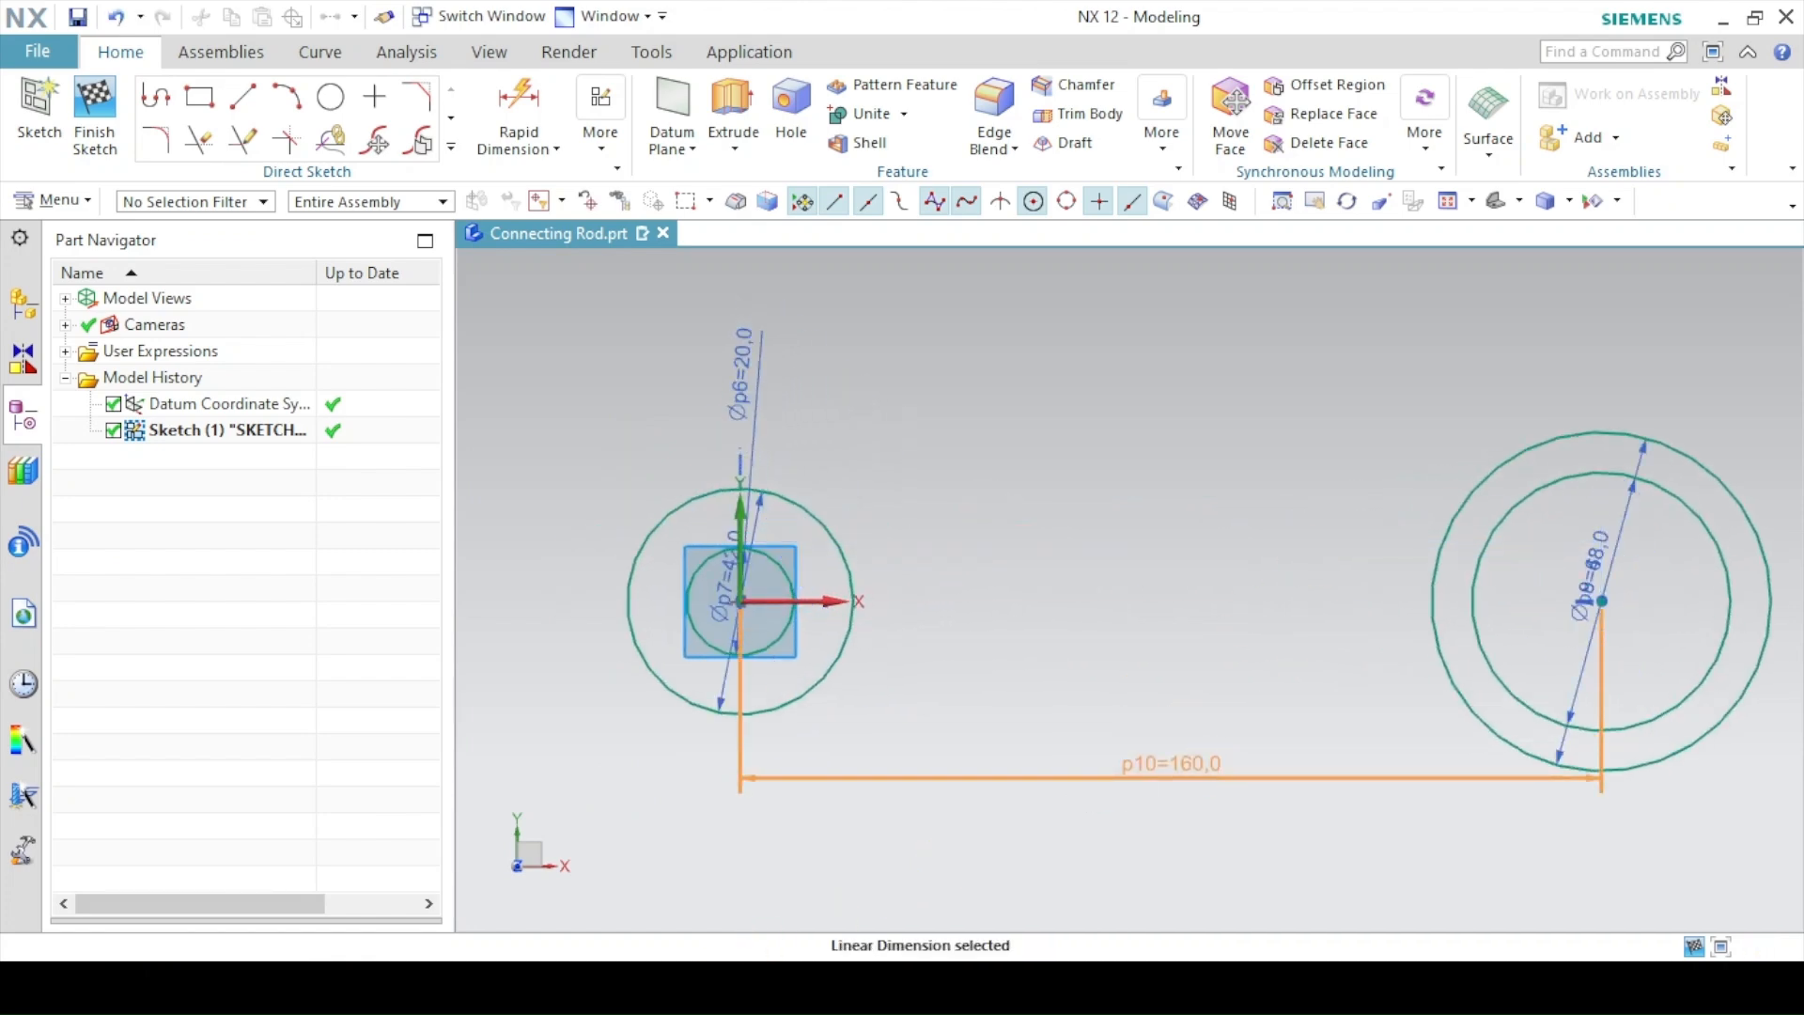
- Draw a line tangent to the tops of the 42 mm and 63 mm circles and inspect its start point
left_click(845, 988)
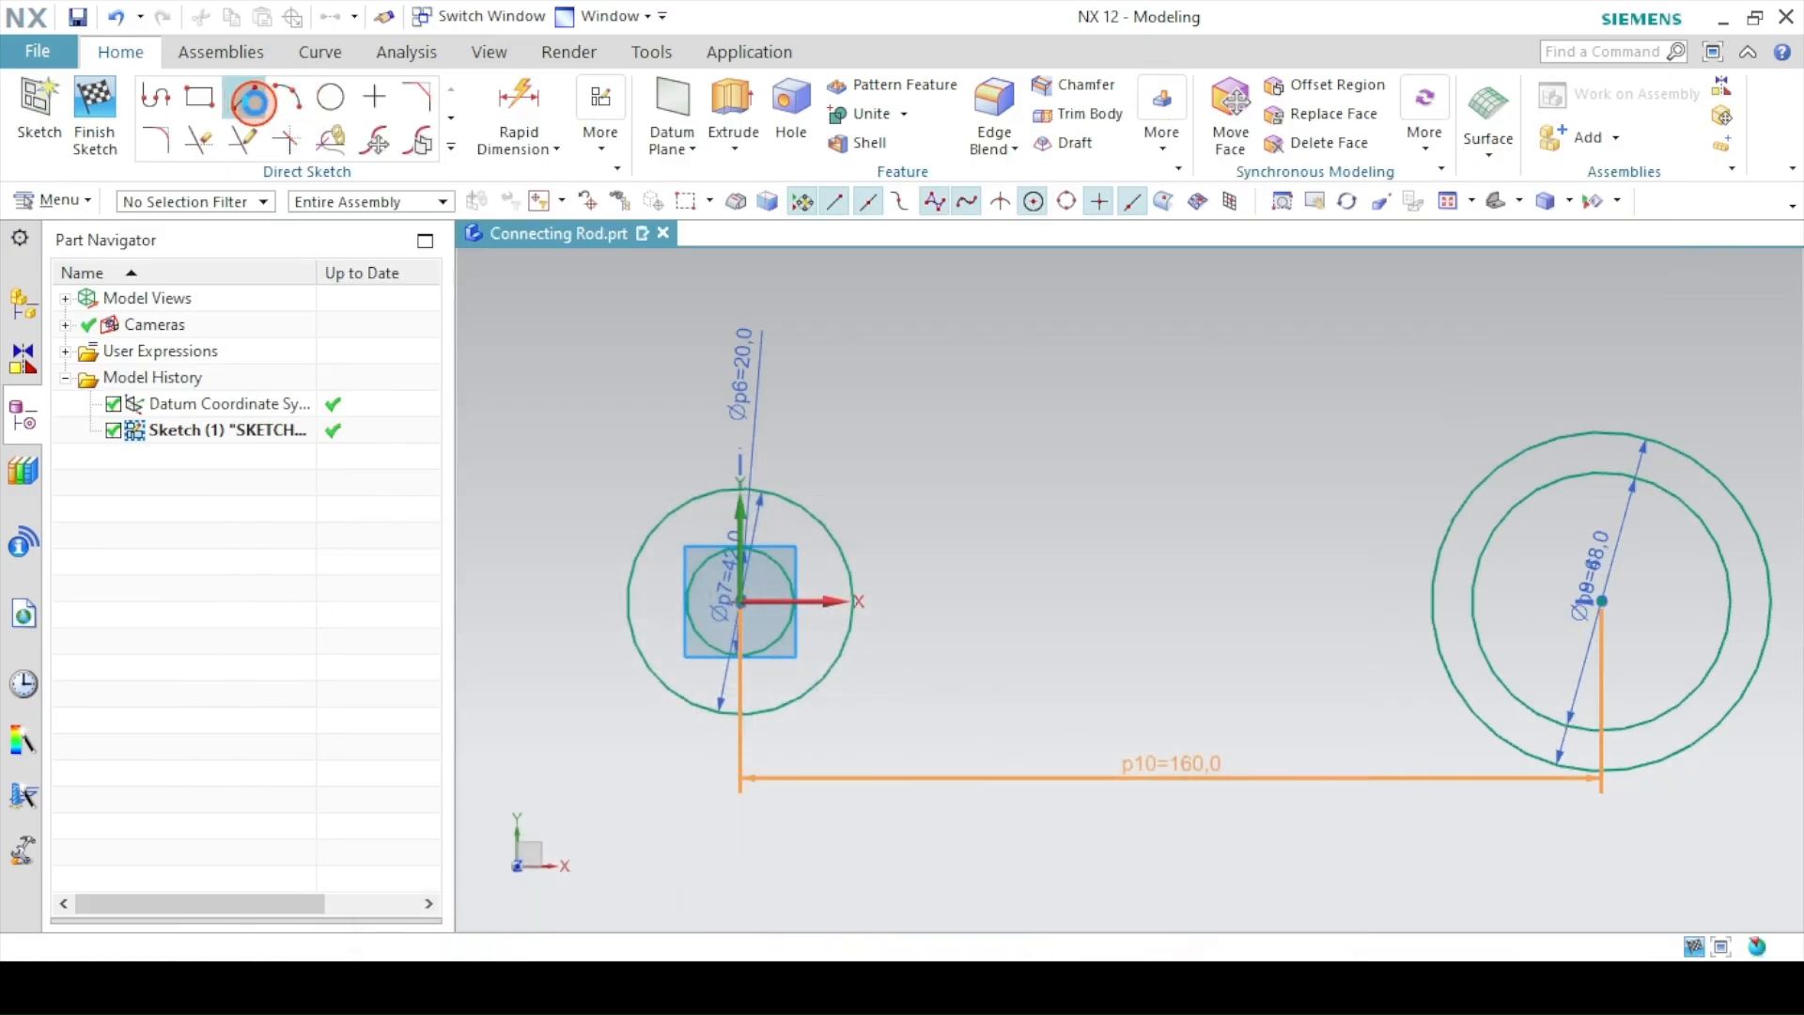
left_click(244, 96)
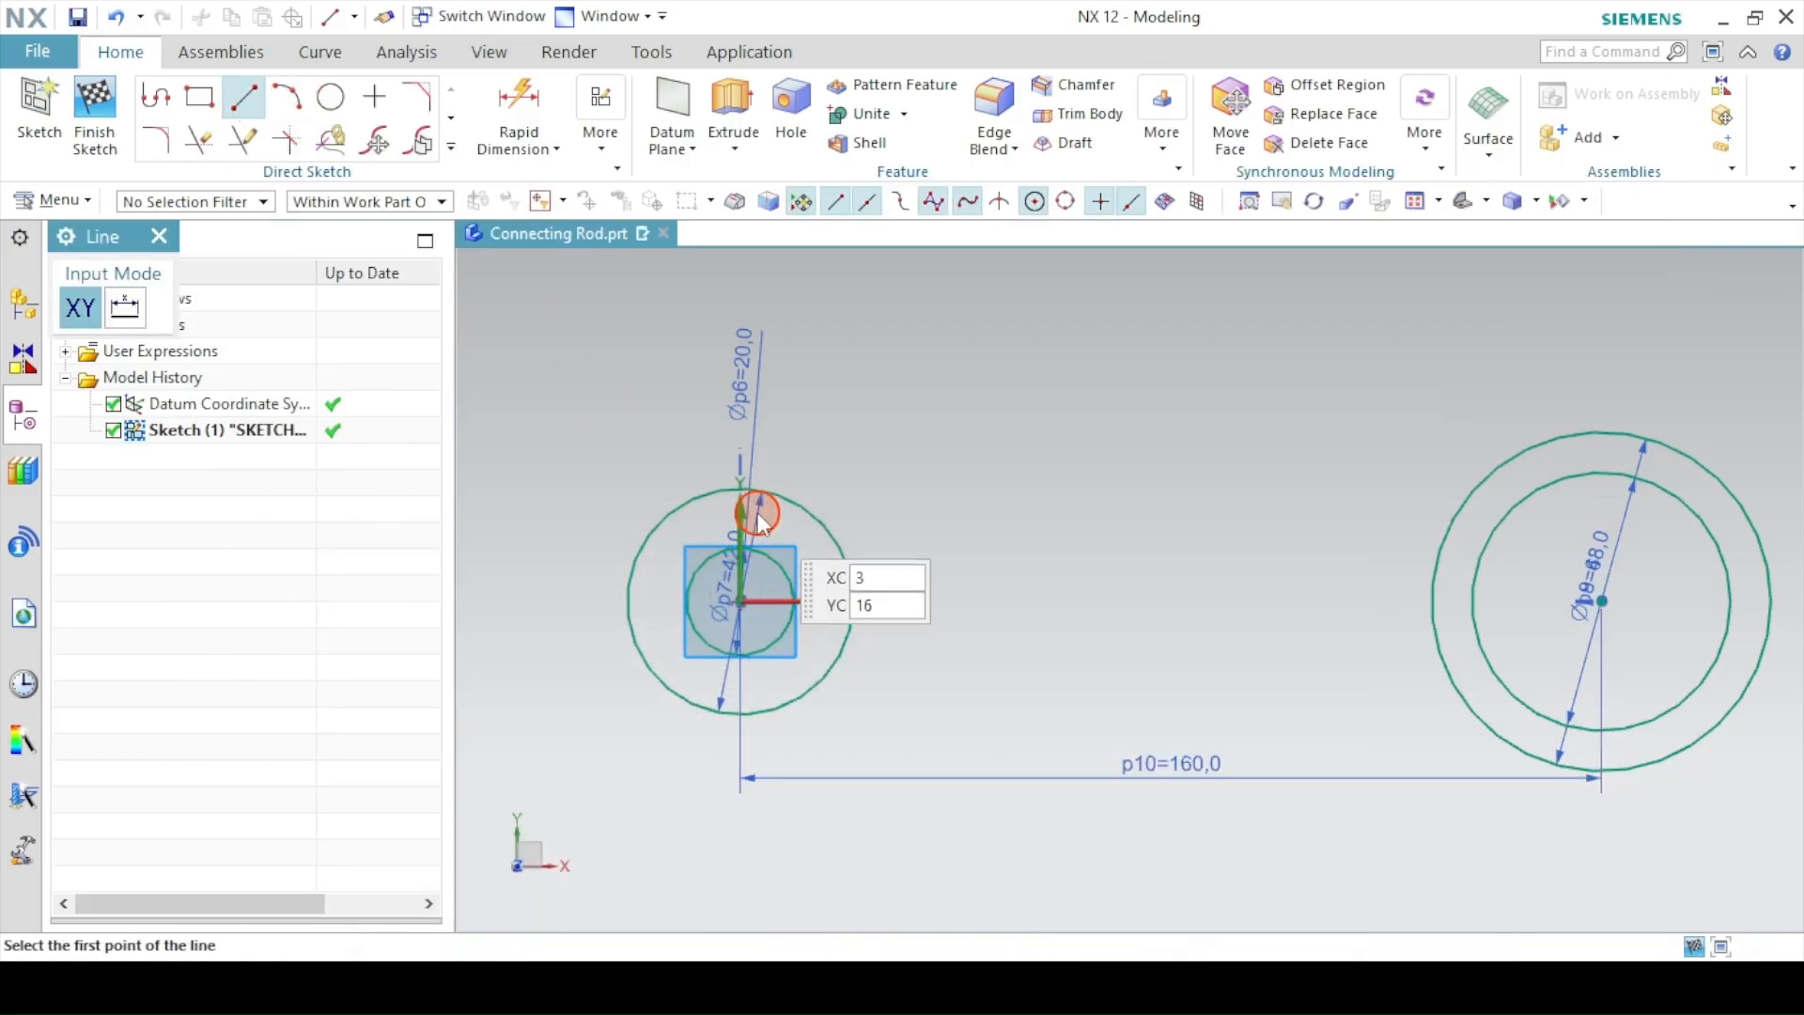
left_click(747, 488)
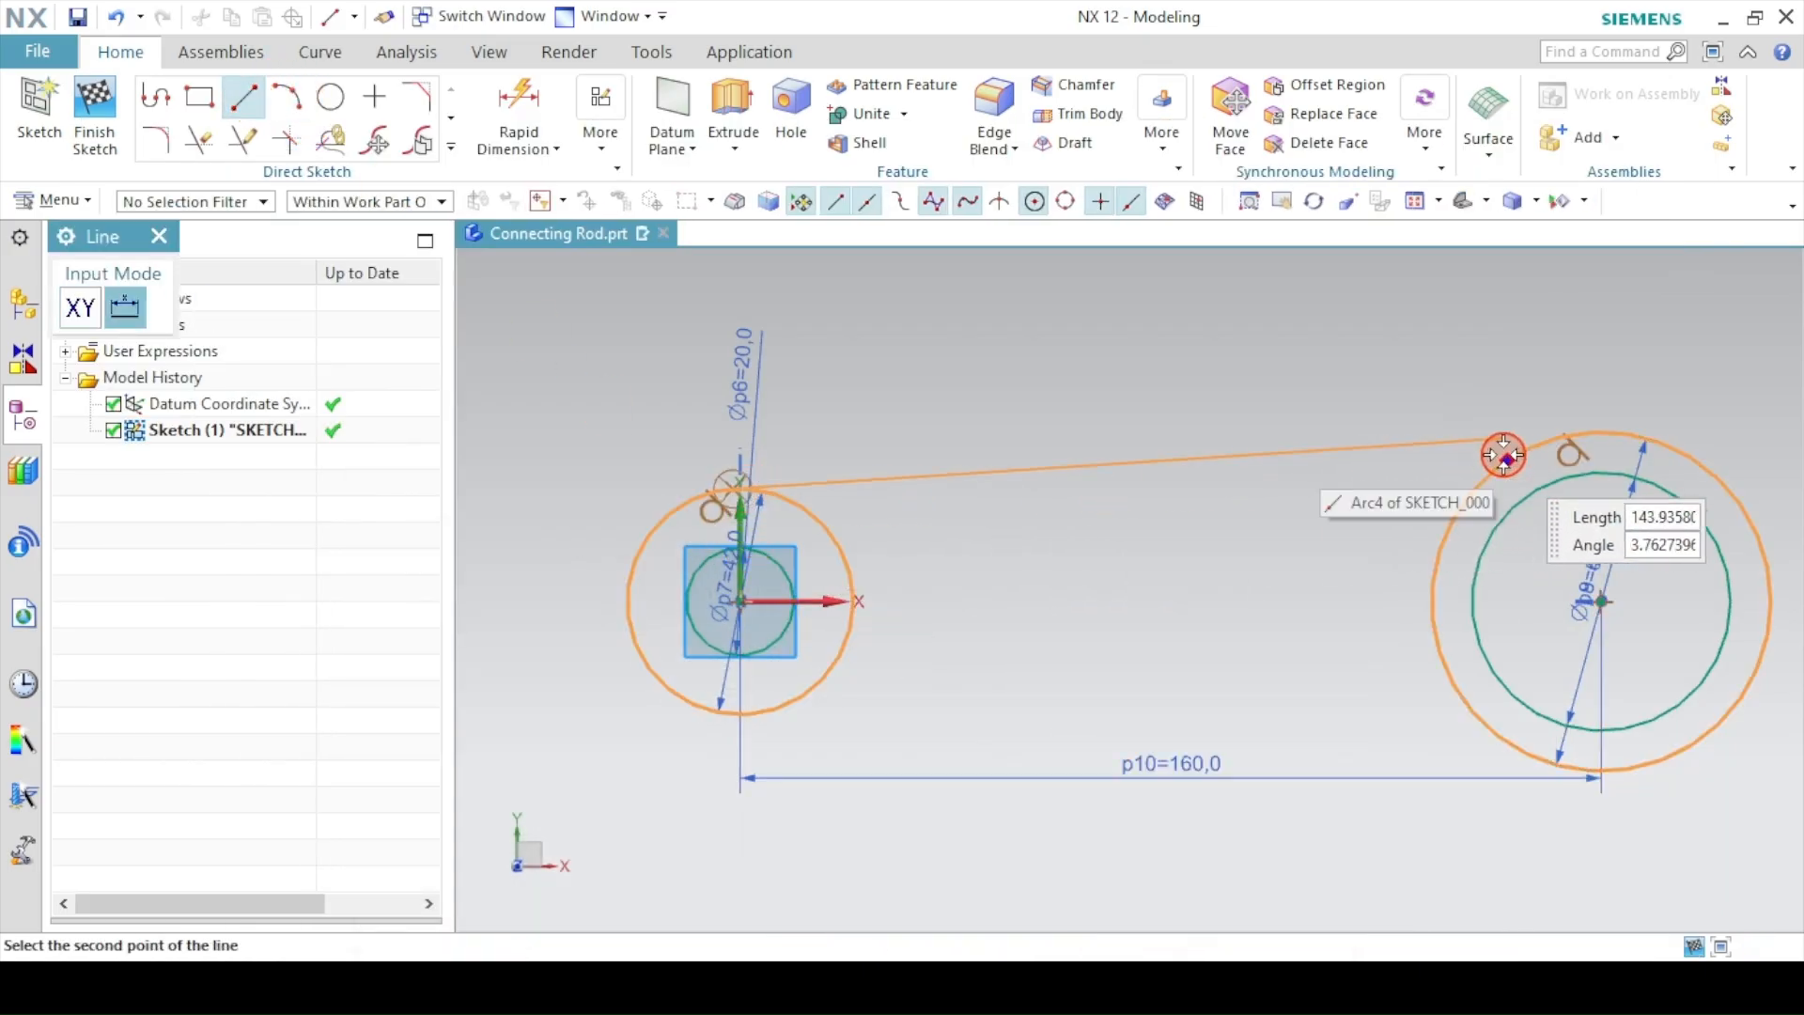
left_click(1556, 429)
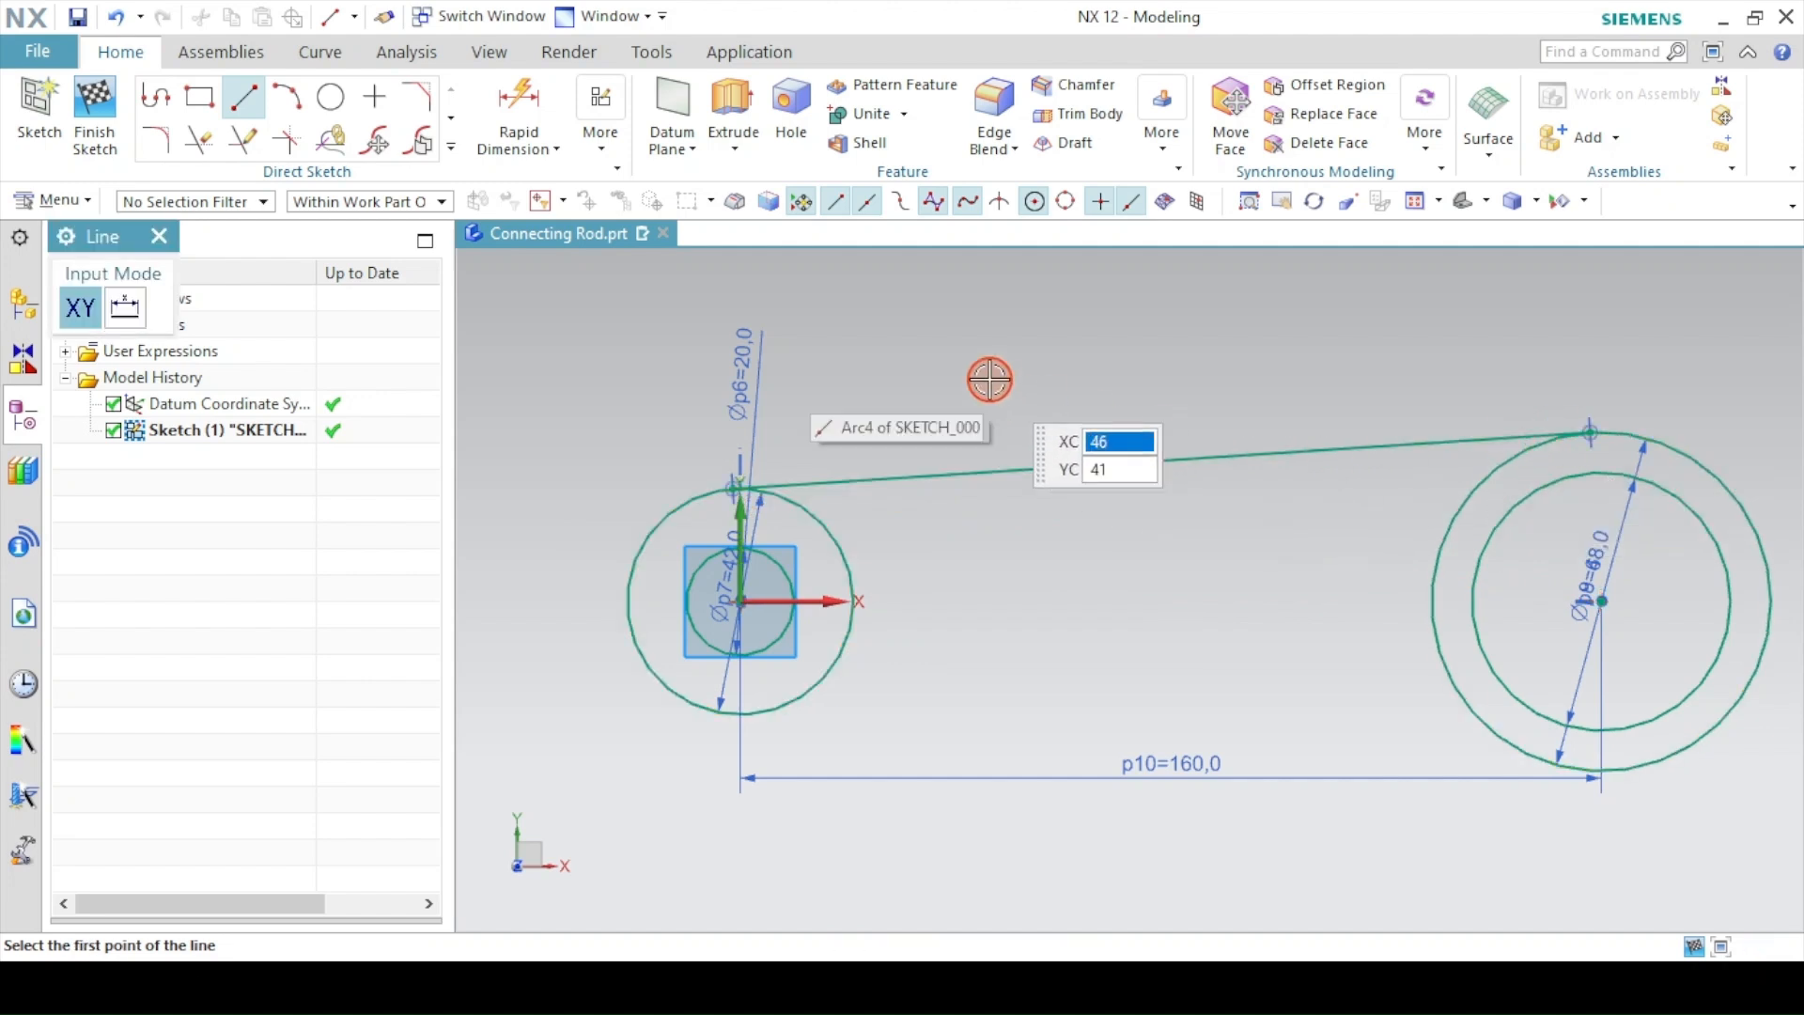
right_click(999, 385)
left_click(999, 364)
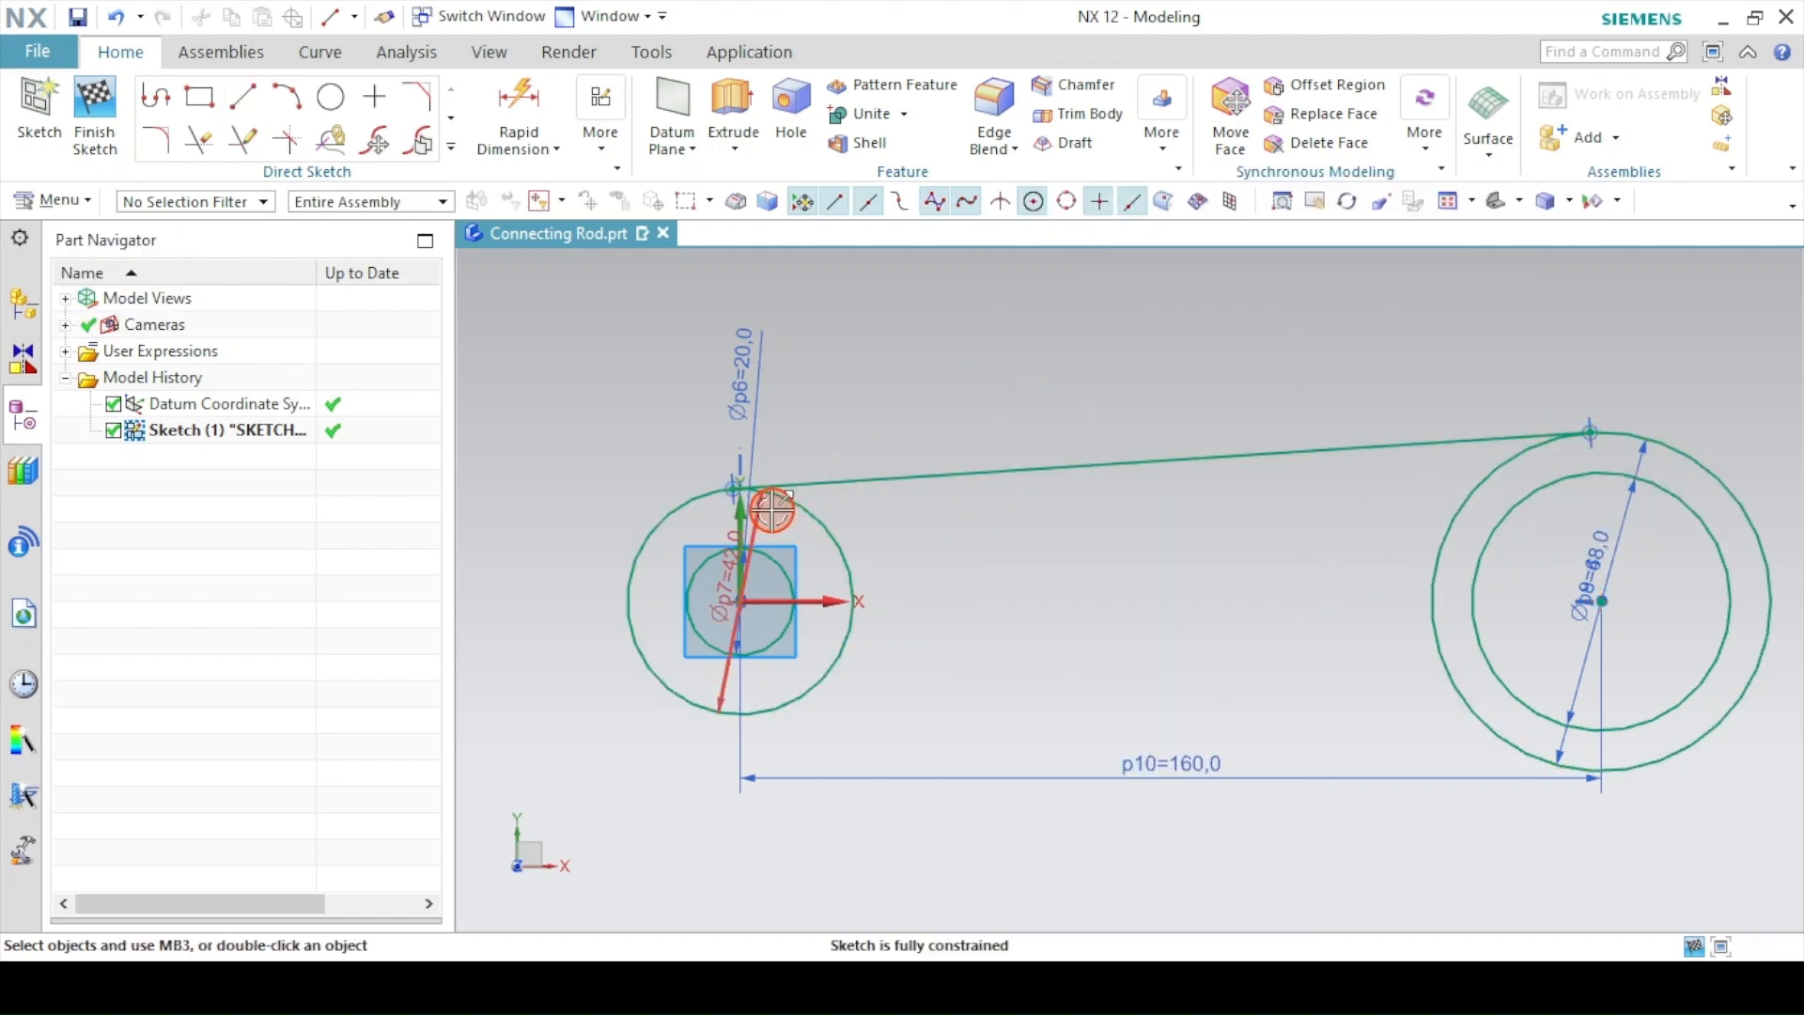
scroll(664, 435, "up", 5)
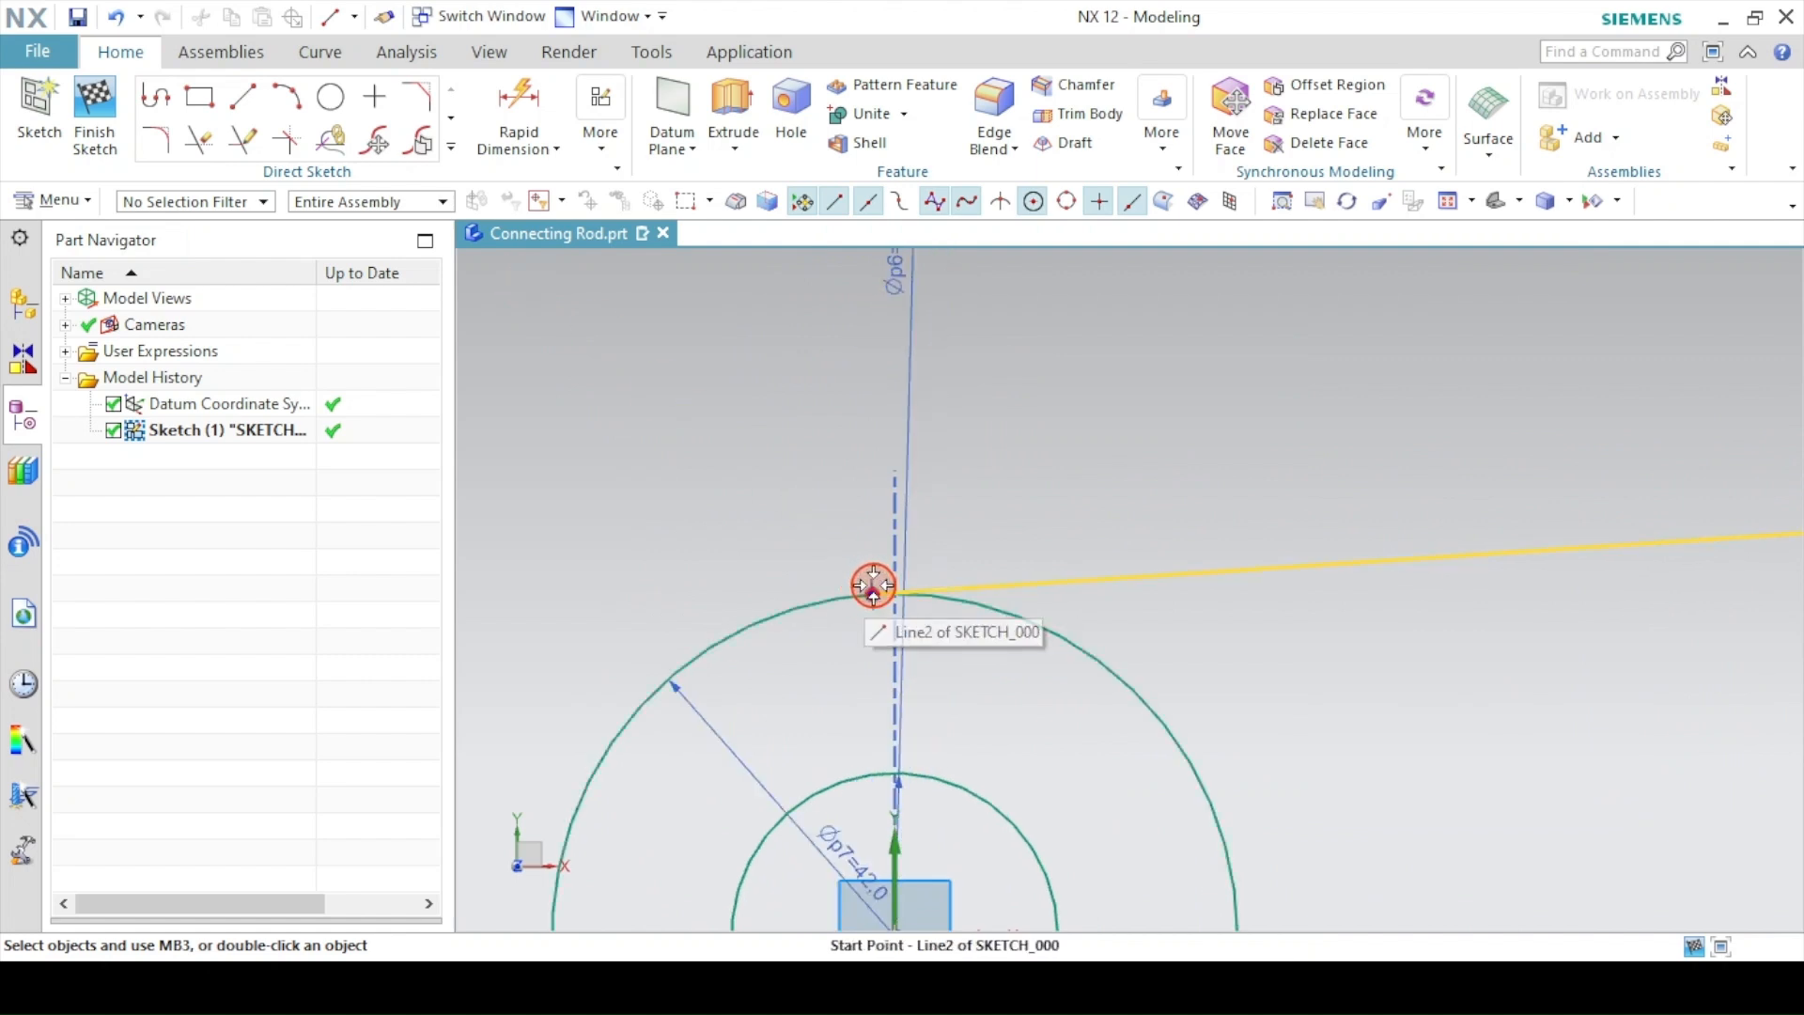
scroll(867, 575, "up", 6)
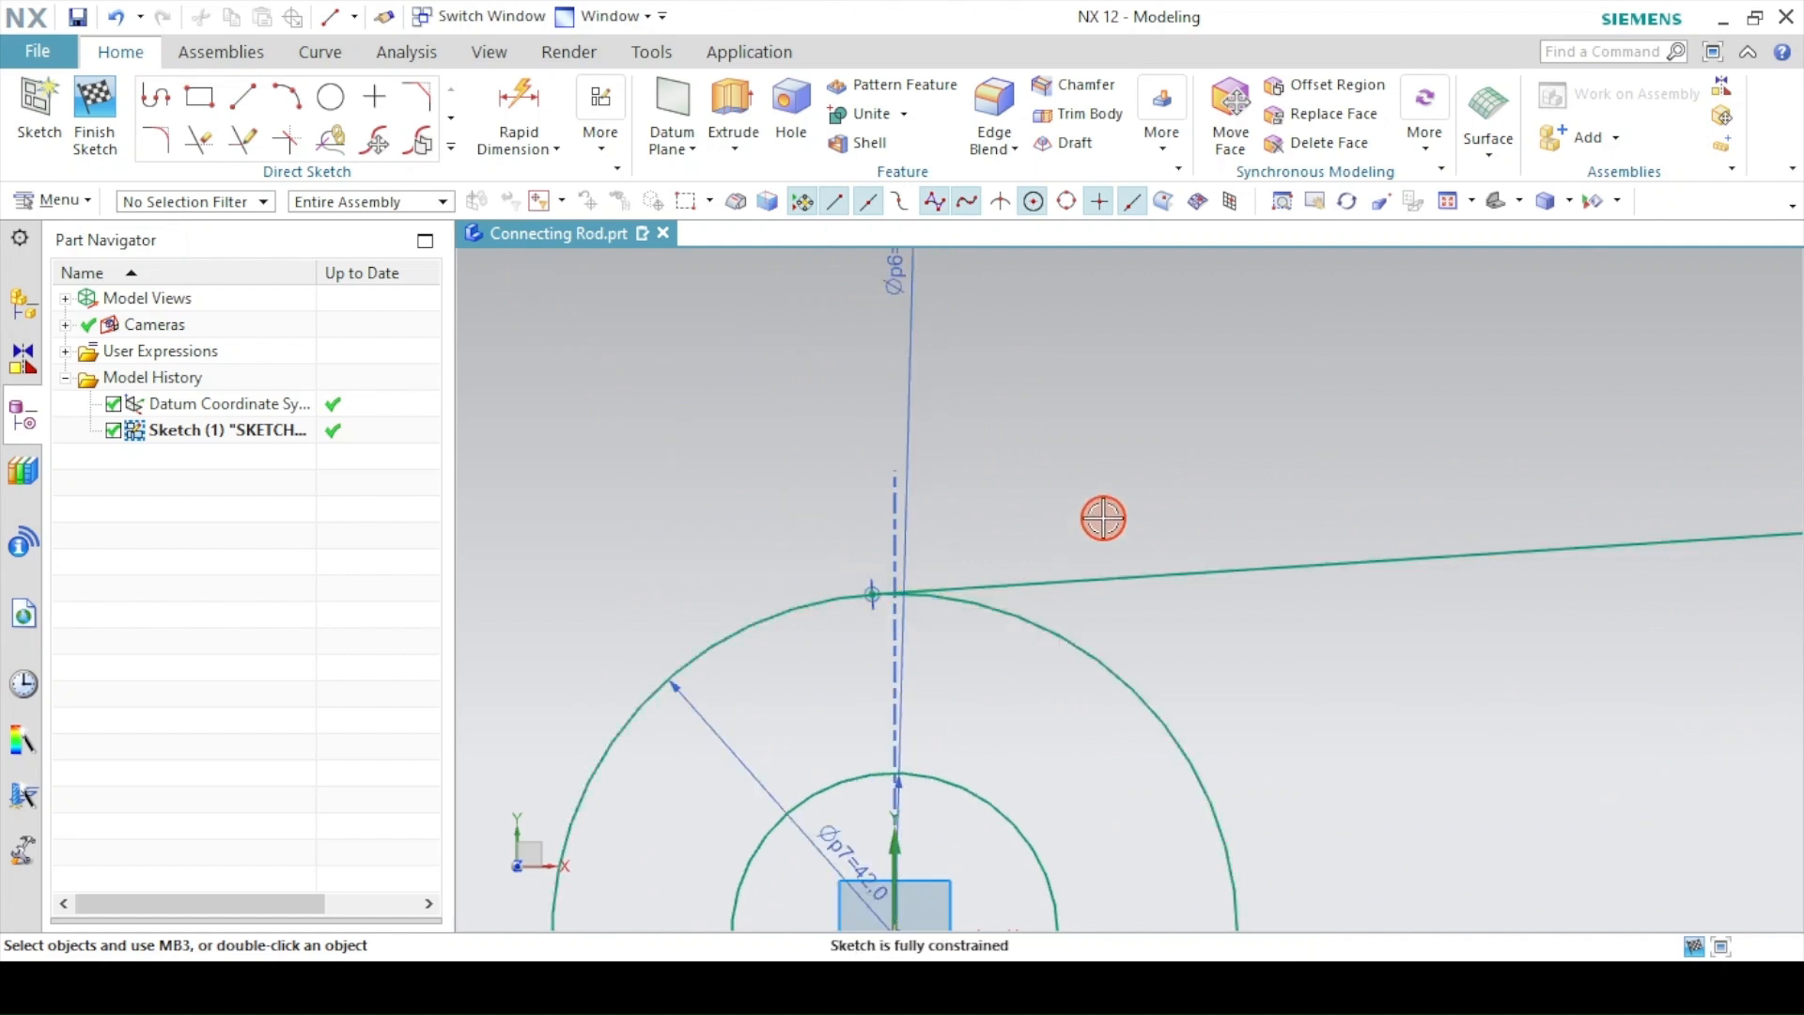
- Delete the tangent constraint between the upper side line and the 63 mm circle
scroll(1087, 516, "down", 5)
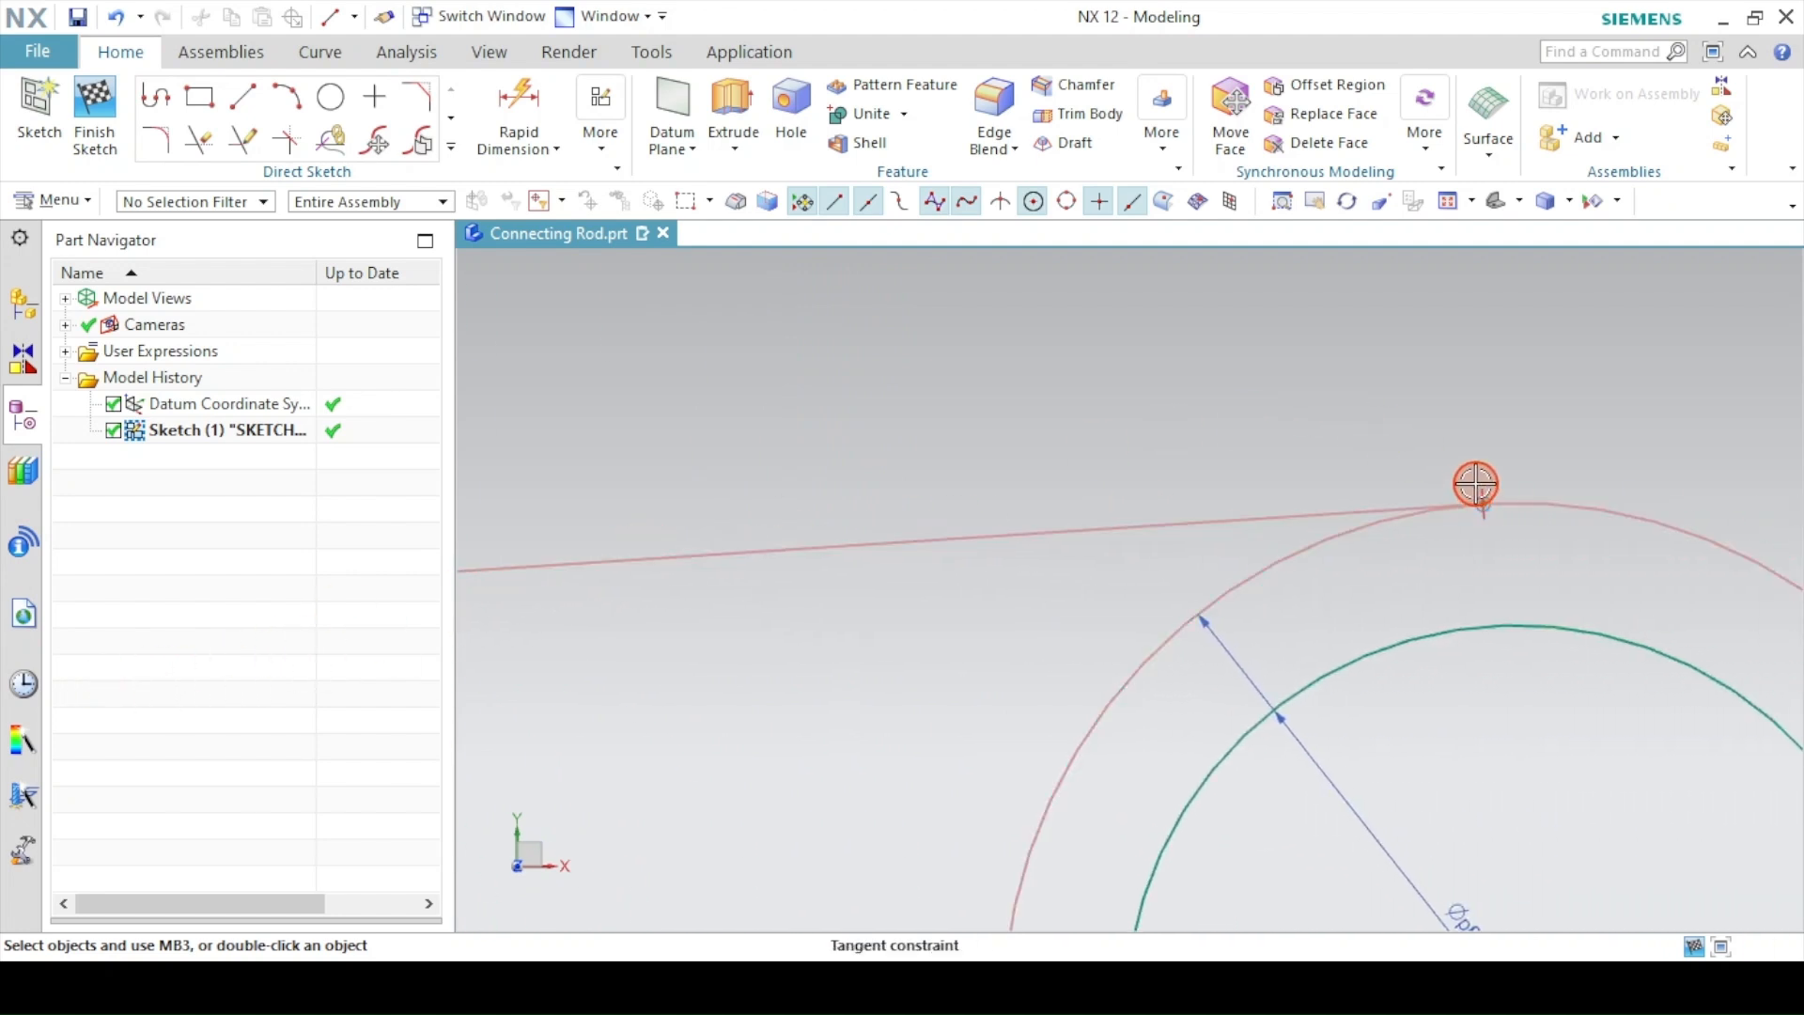
left_click(1478, 484)
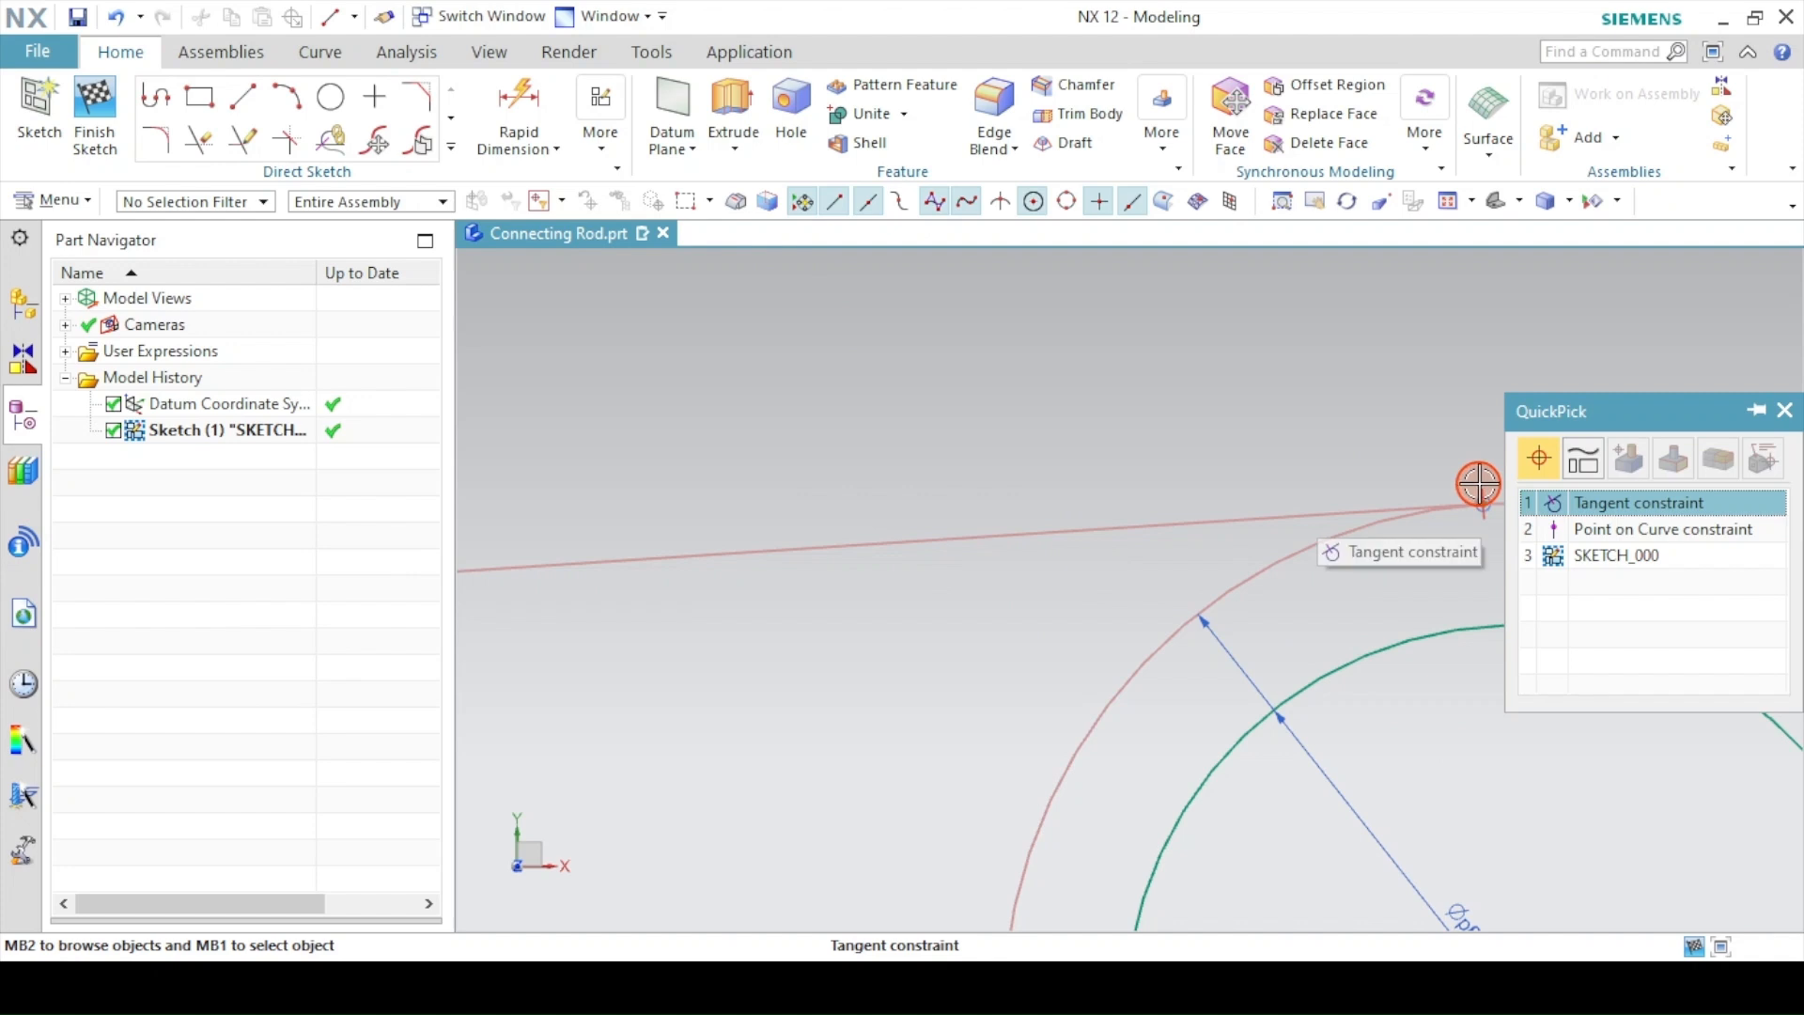
left_click(1594, 501)
left_click(1651, 463)
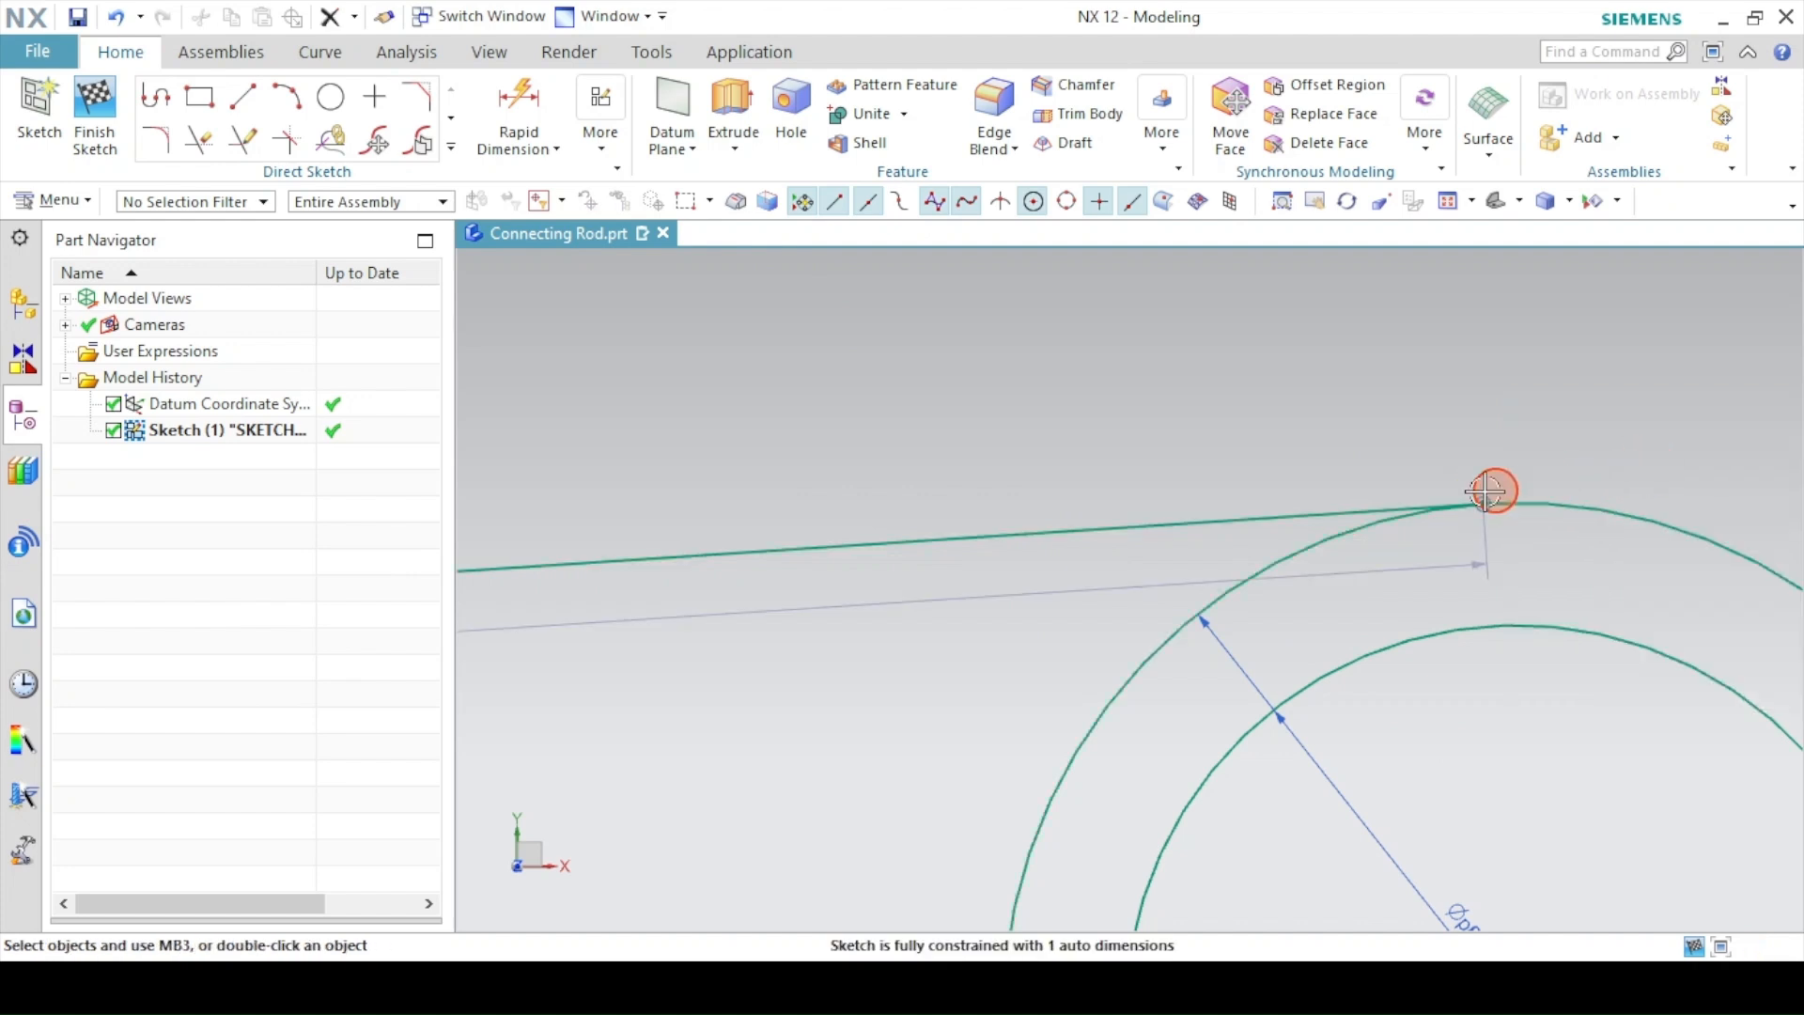
left_click(1448, 201)
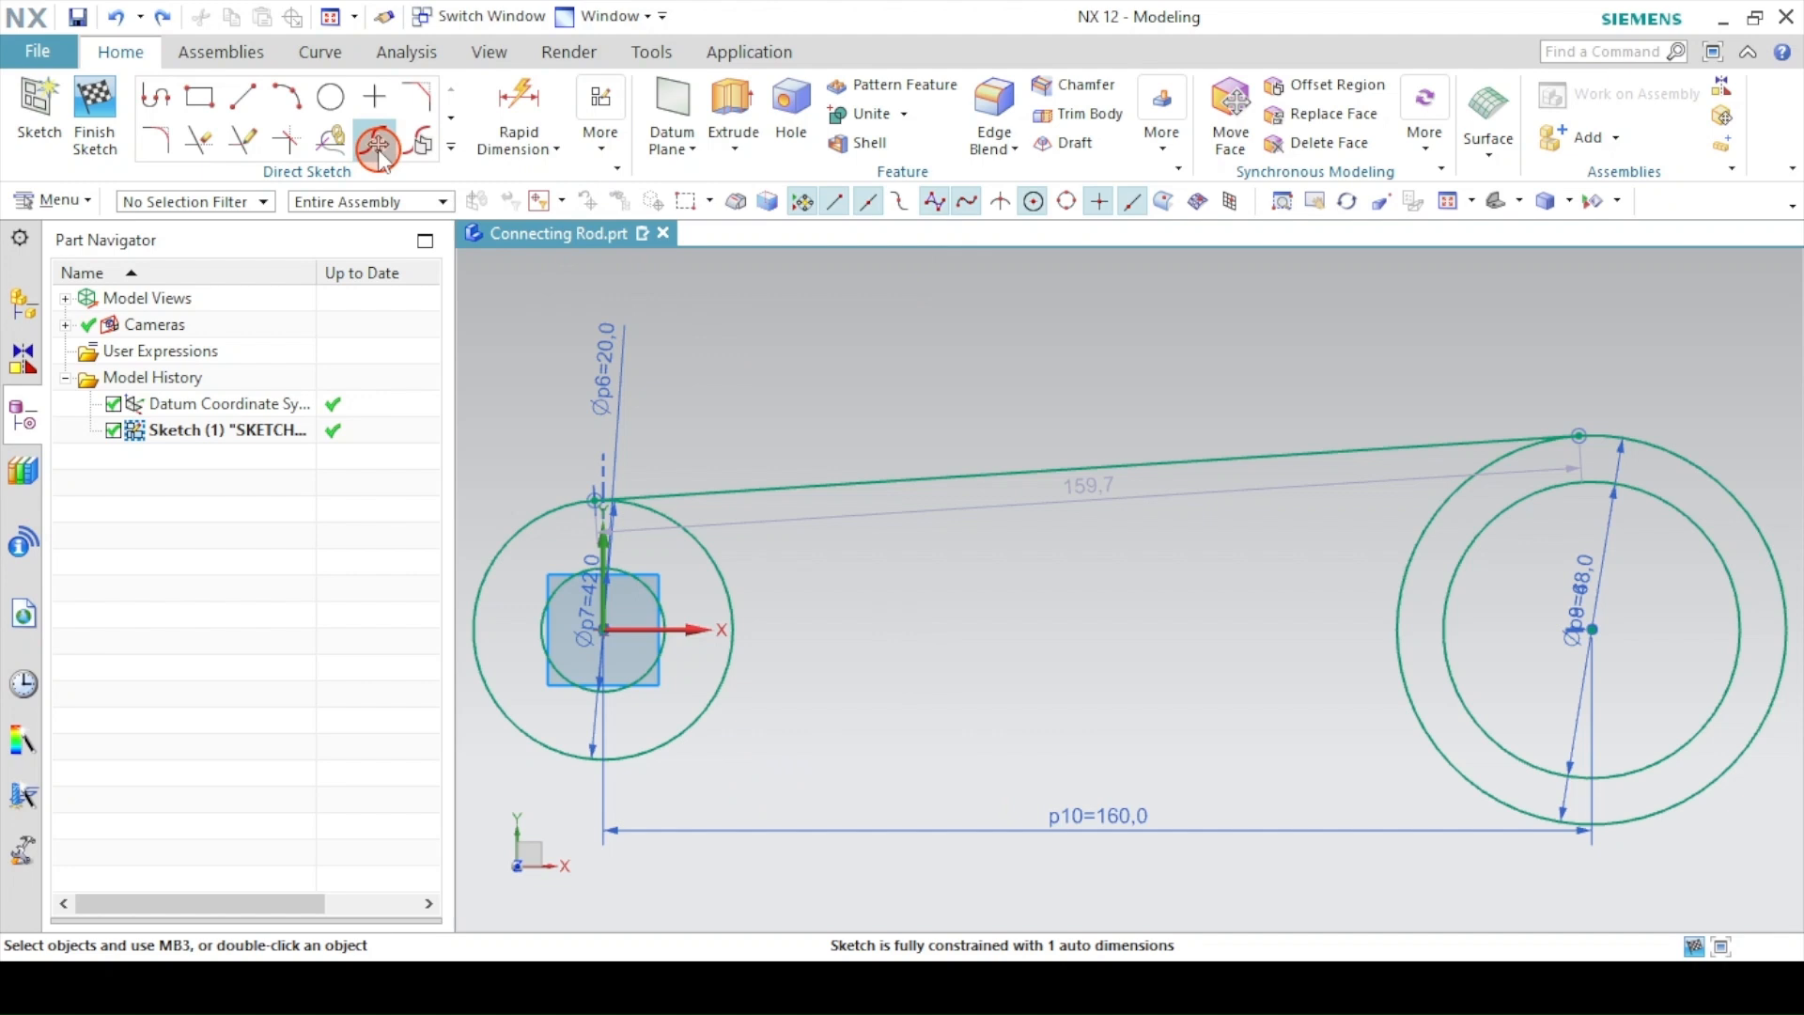
- Mirror the upper side line about the sketch's horizontal axis to create the lower side line
left_click(450, 148)
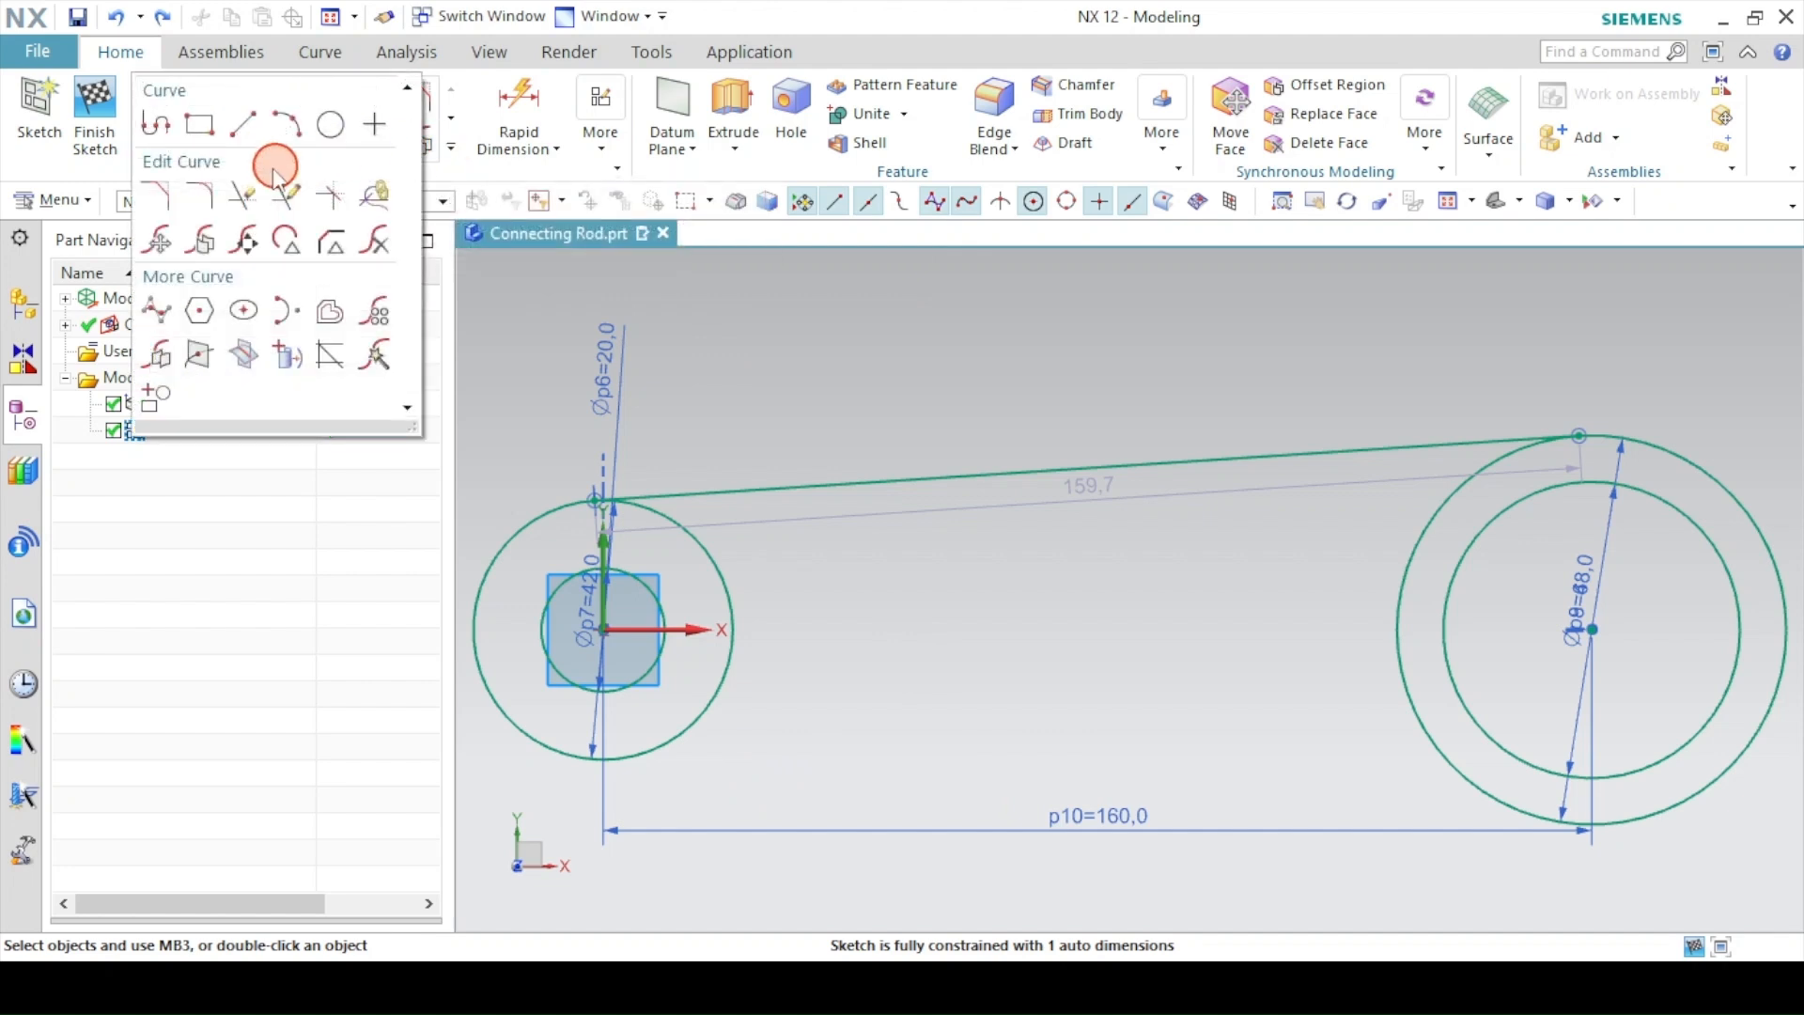
left_click(169, 357)
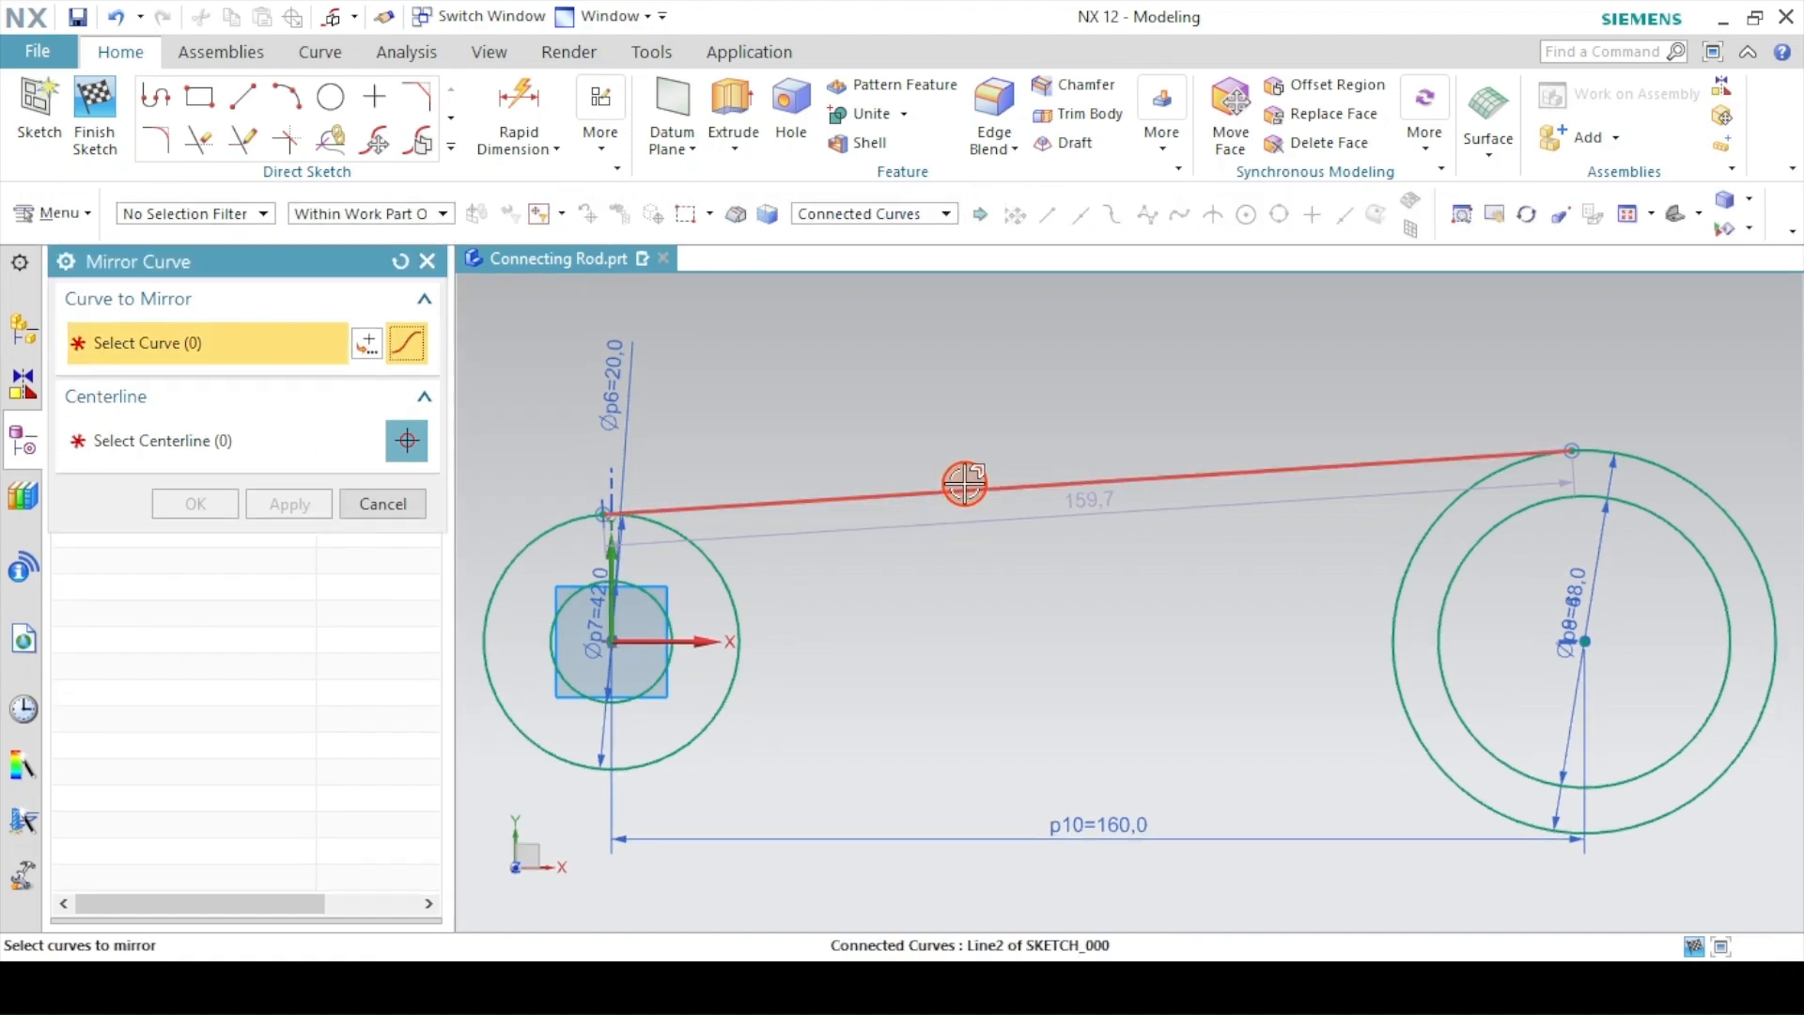
left_click(958, 487)
left_click(273, 440)
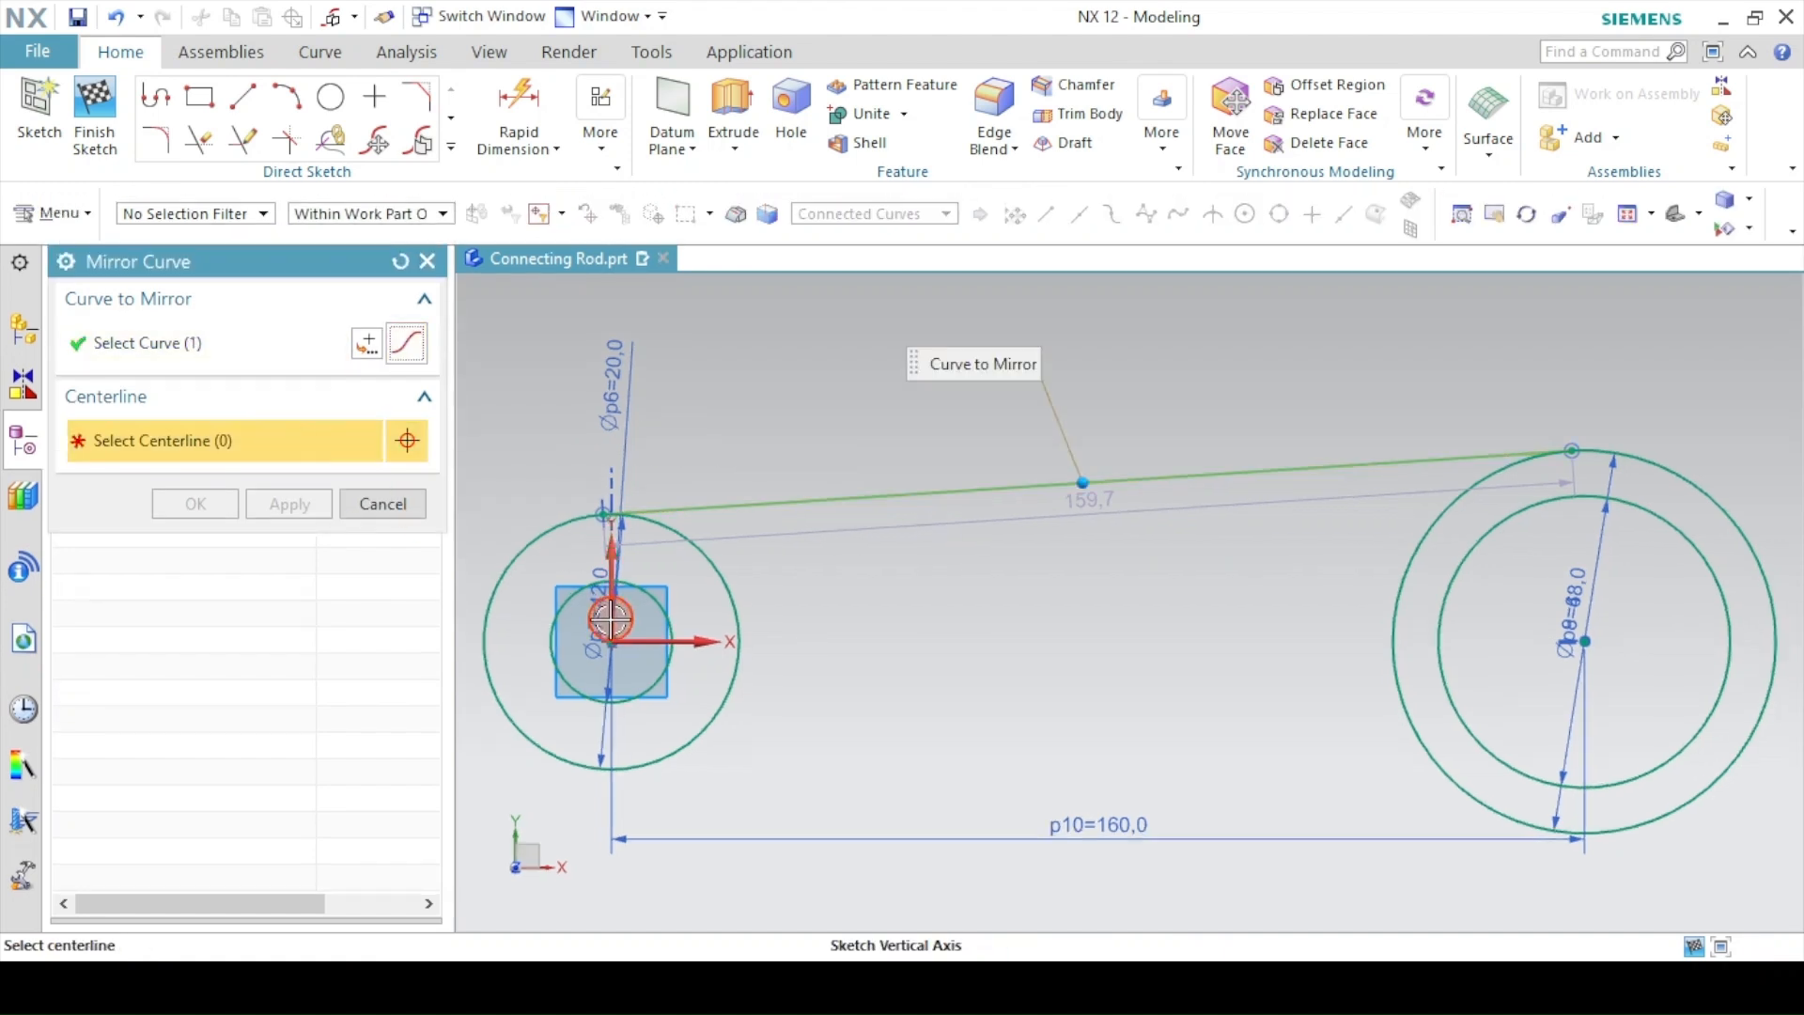
left_click(699, 642)
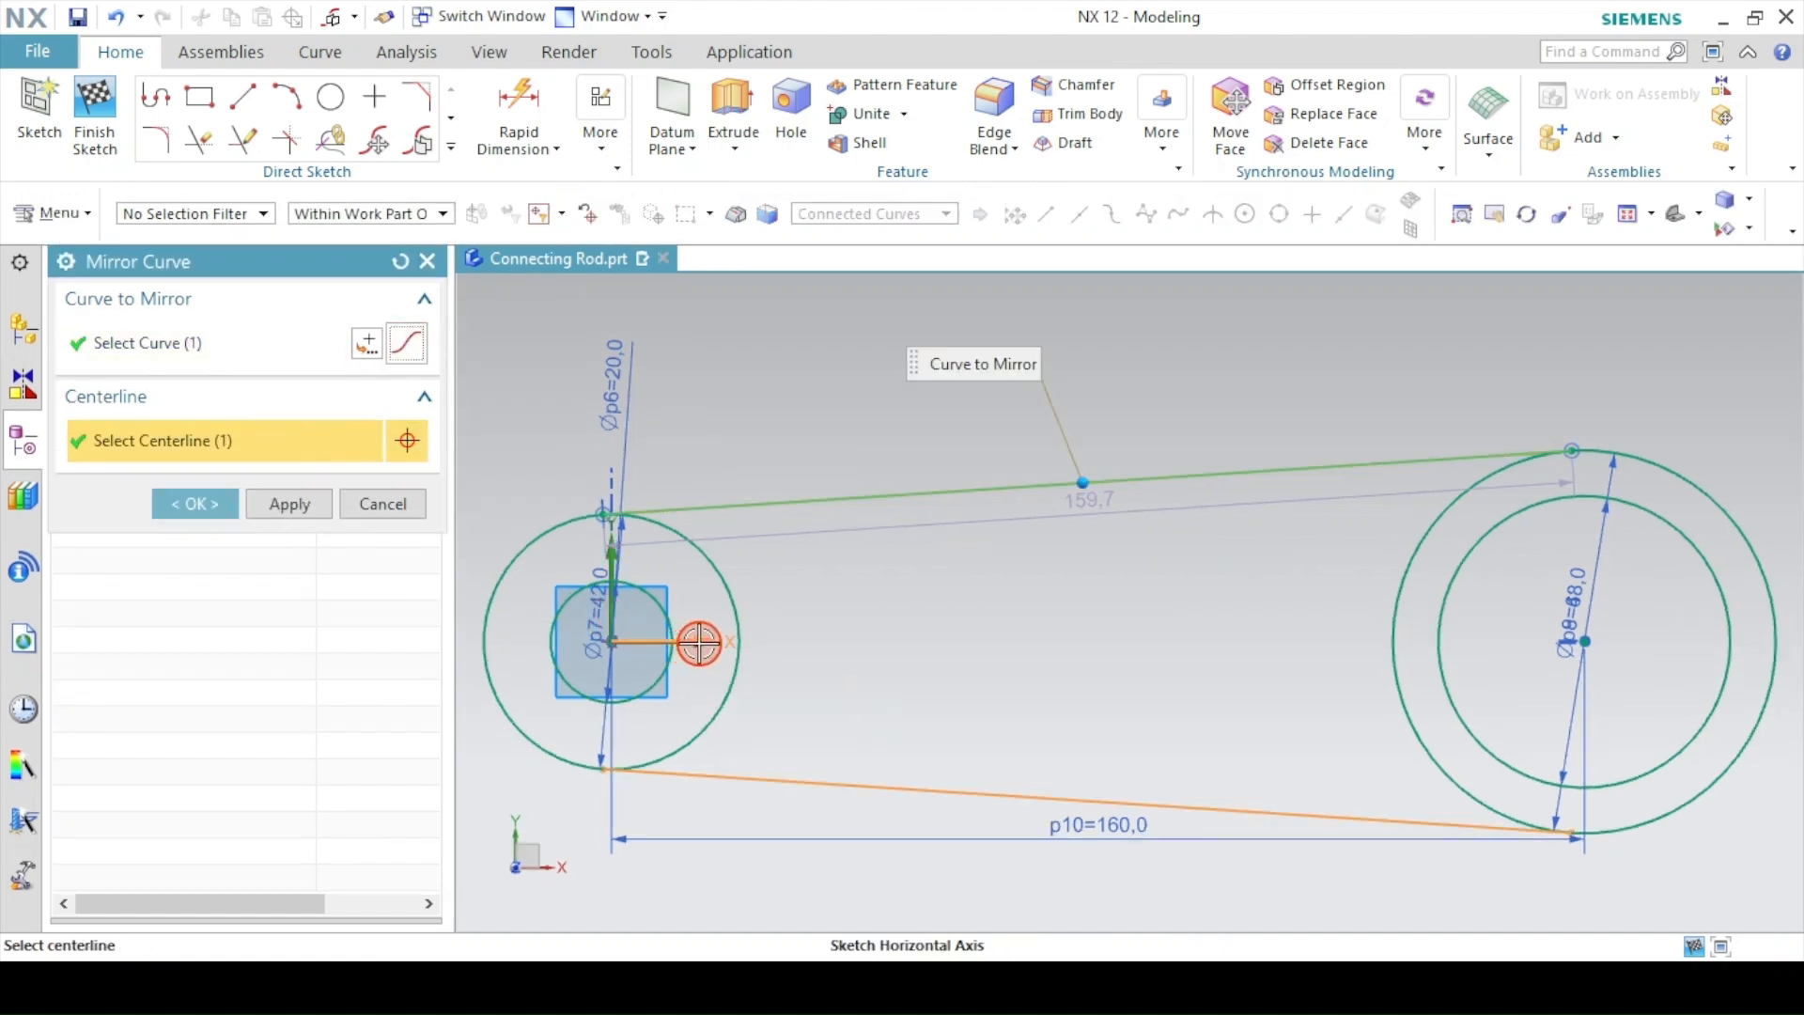
left_click(216, 514)
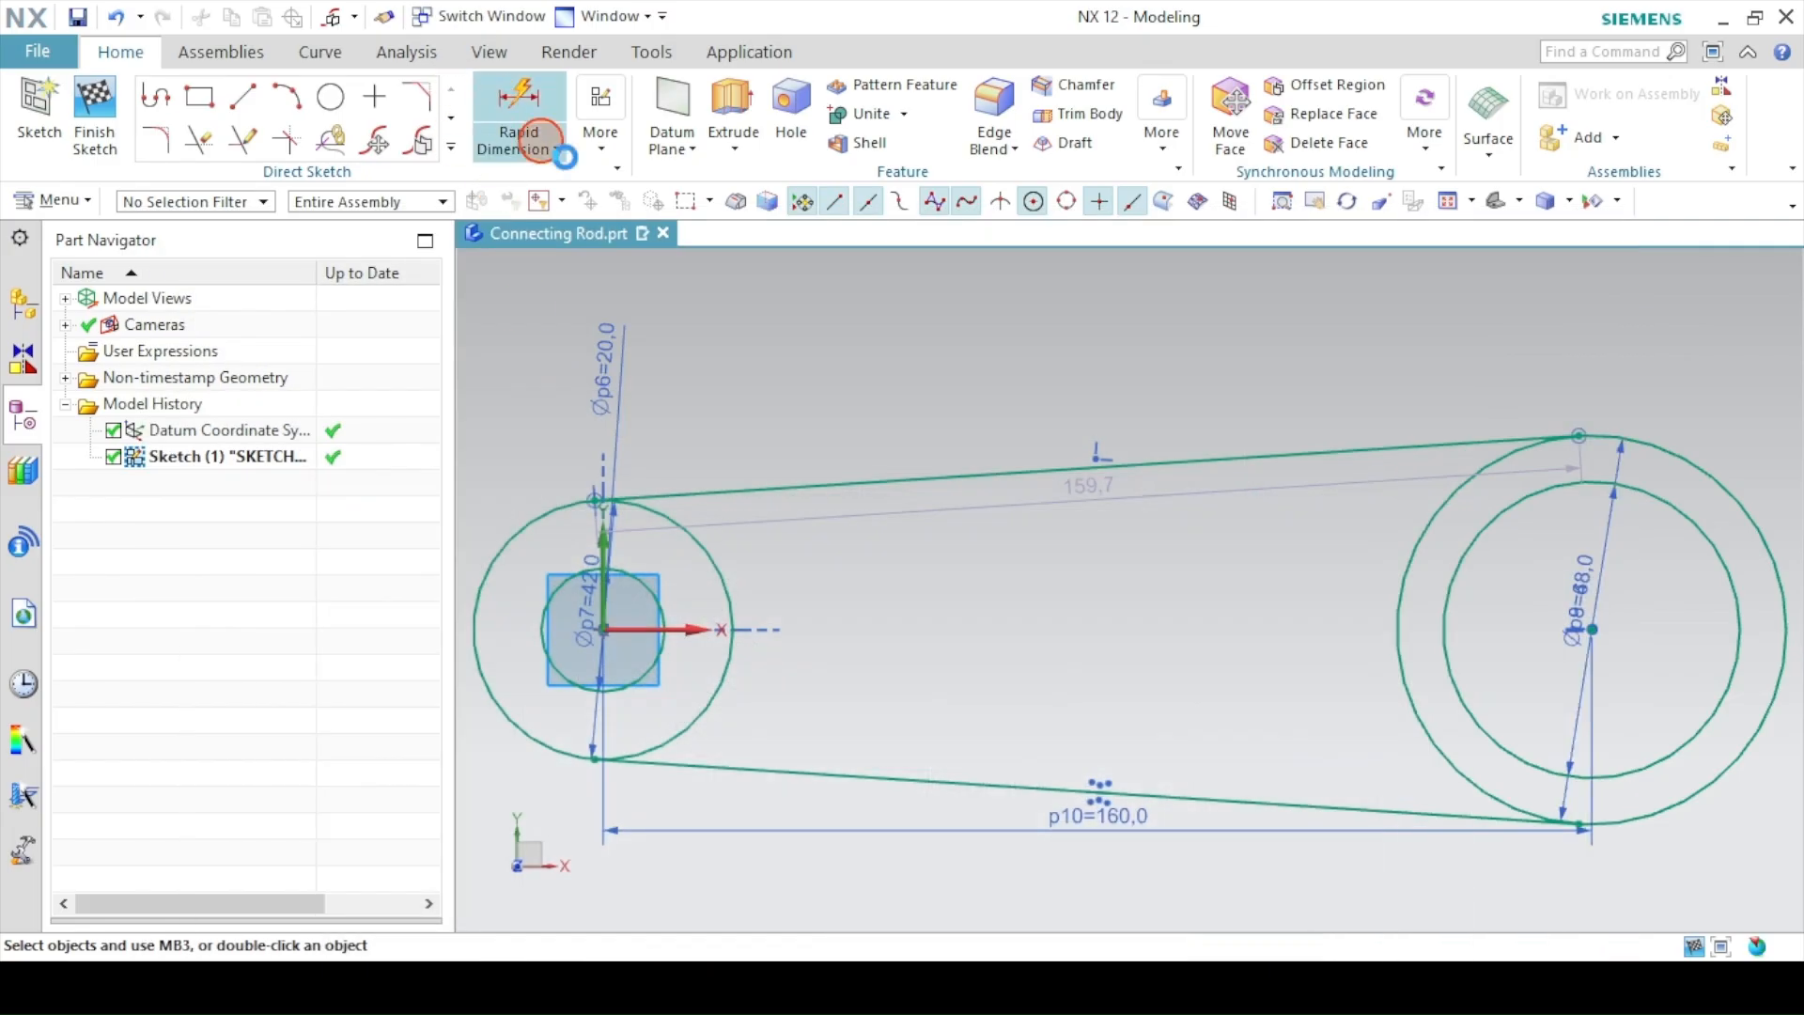
- Set the vertical distance between the two side lines' endpoints at the 63 mm circle to 60 mm
left_click(517, 108)
left_click(1575, 435)
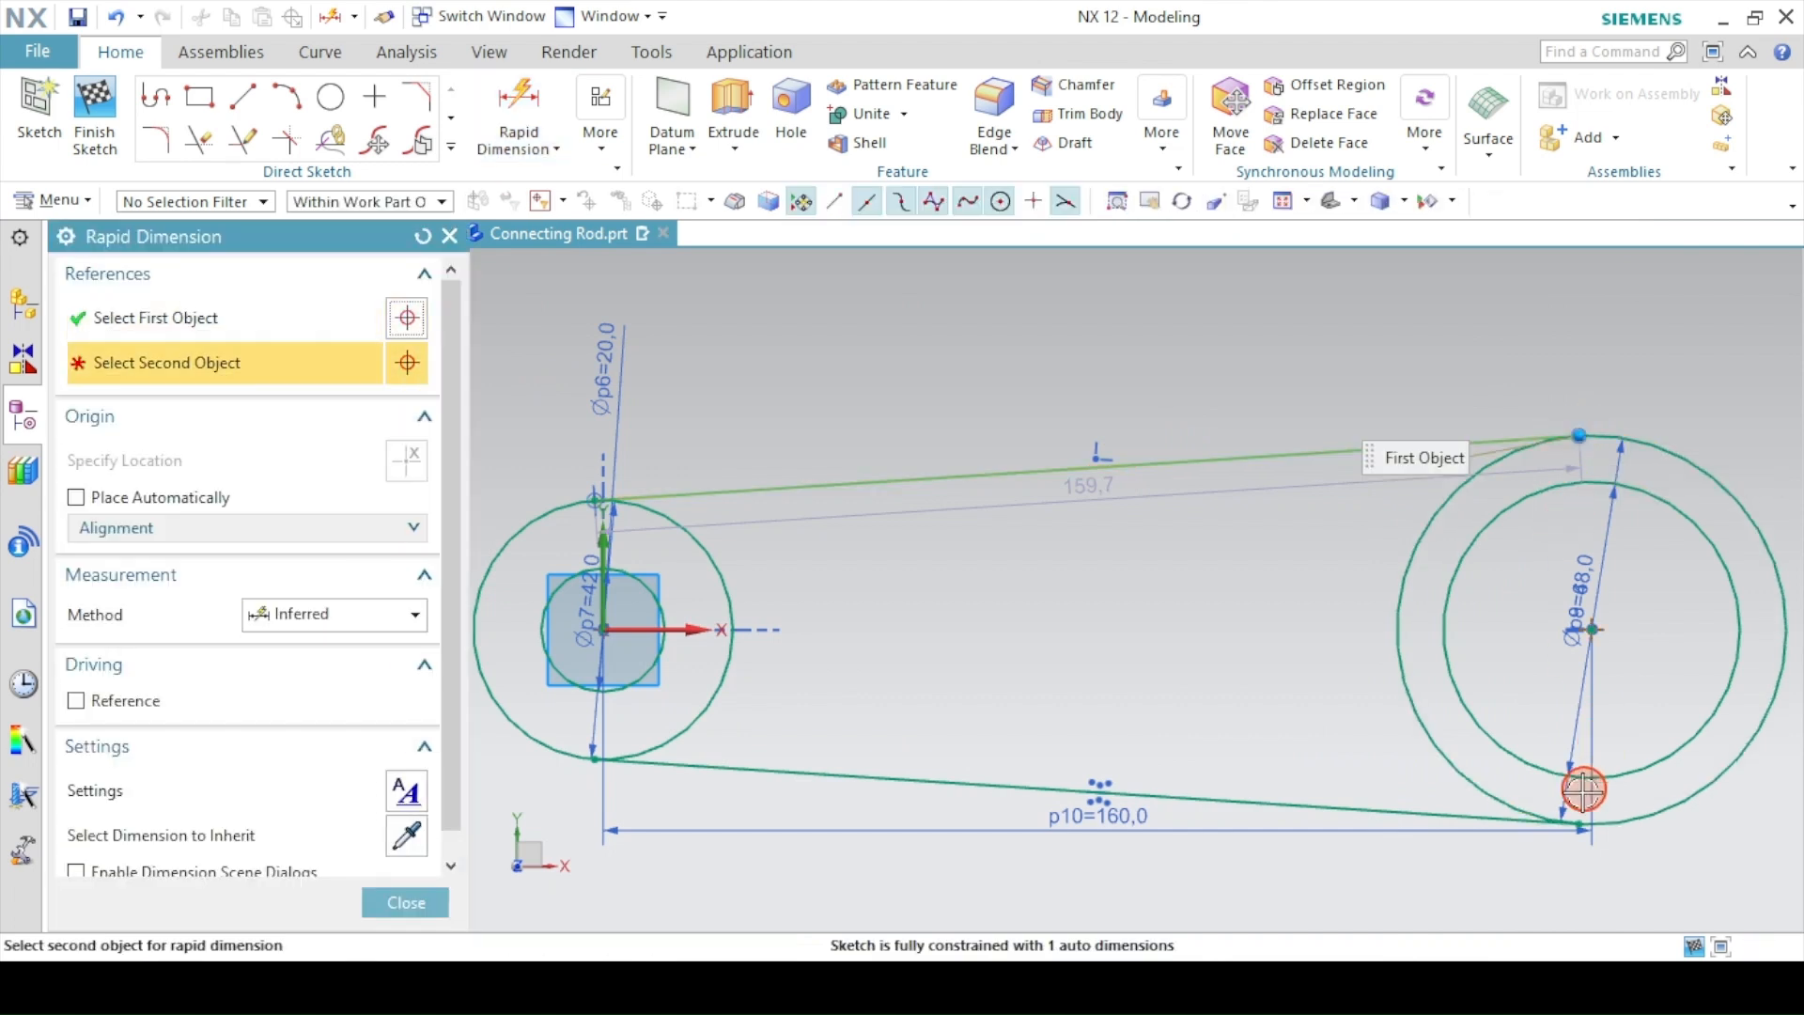
left_click(1576, 825)
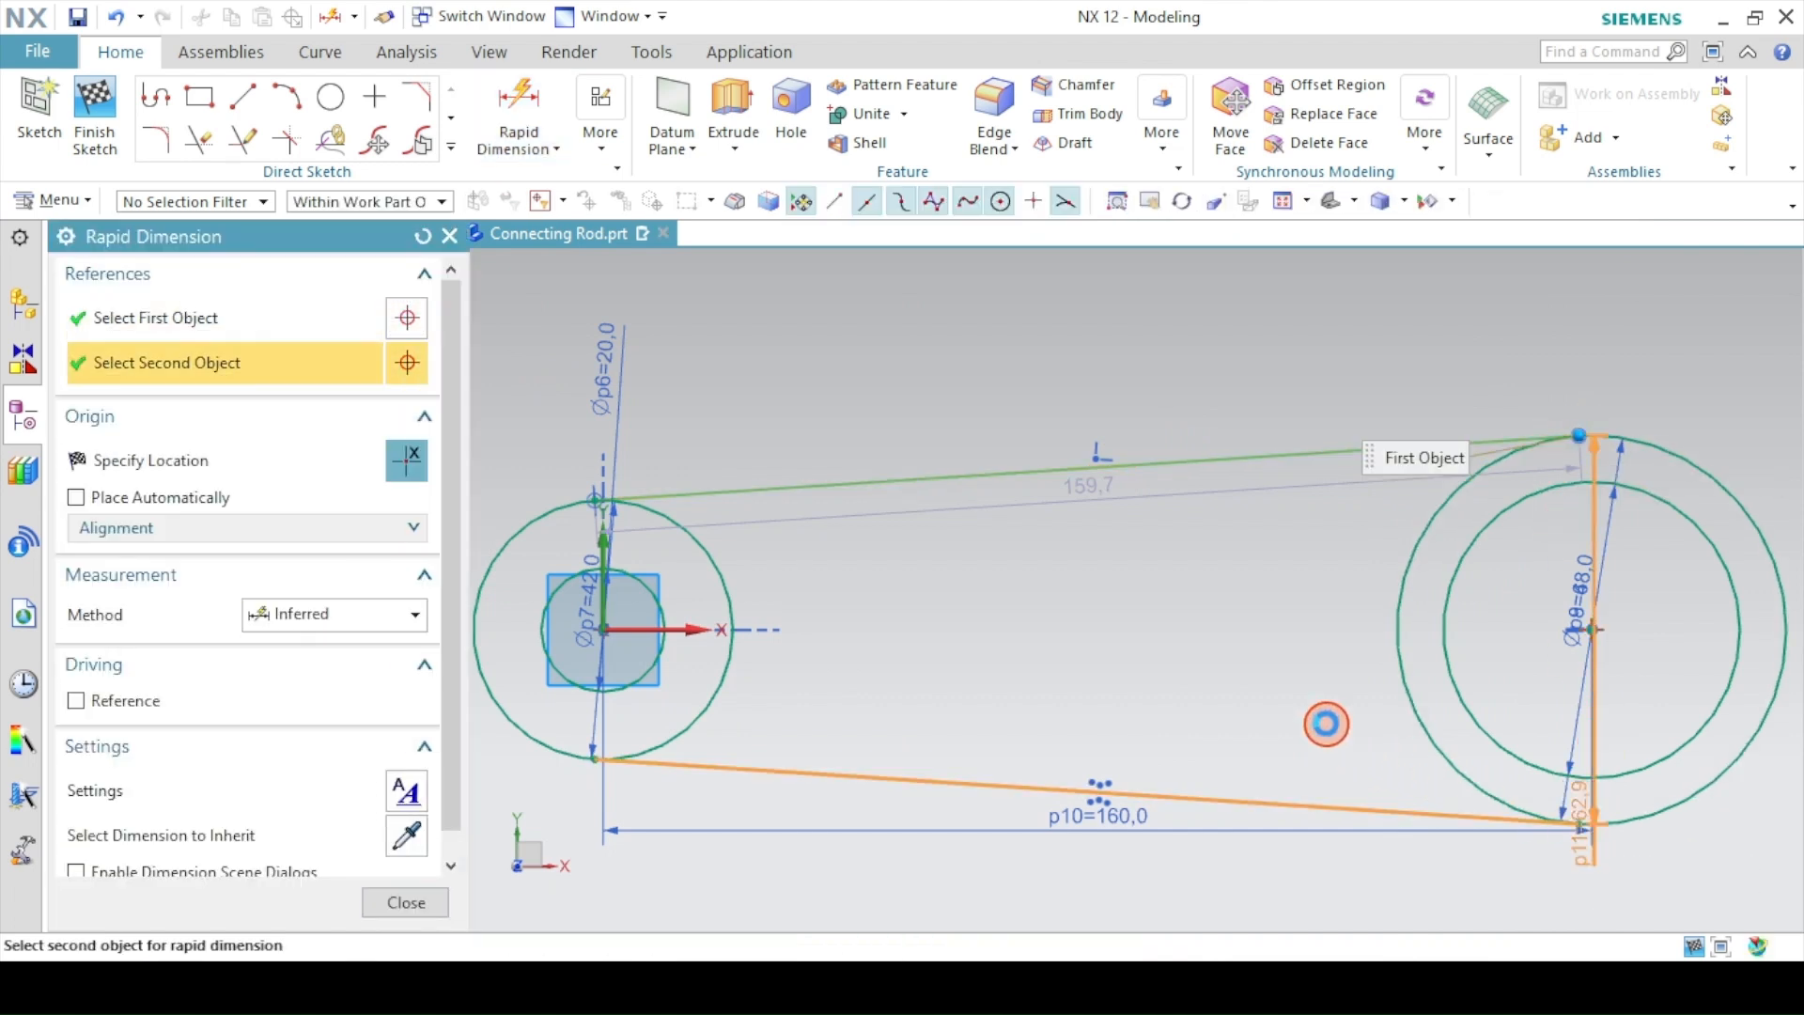
left_click(1195, 639)
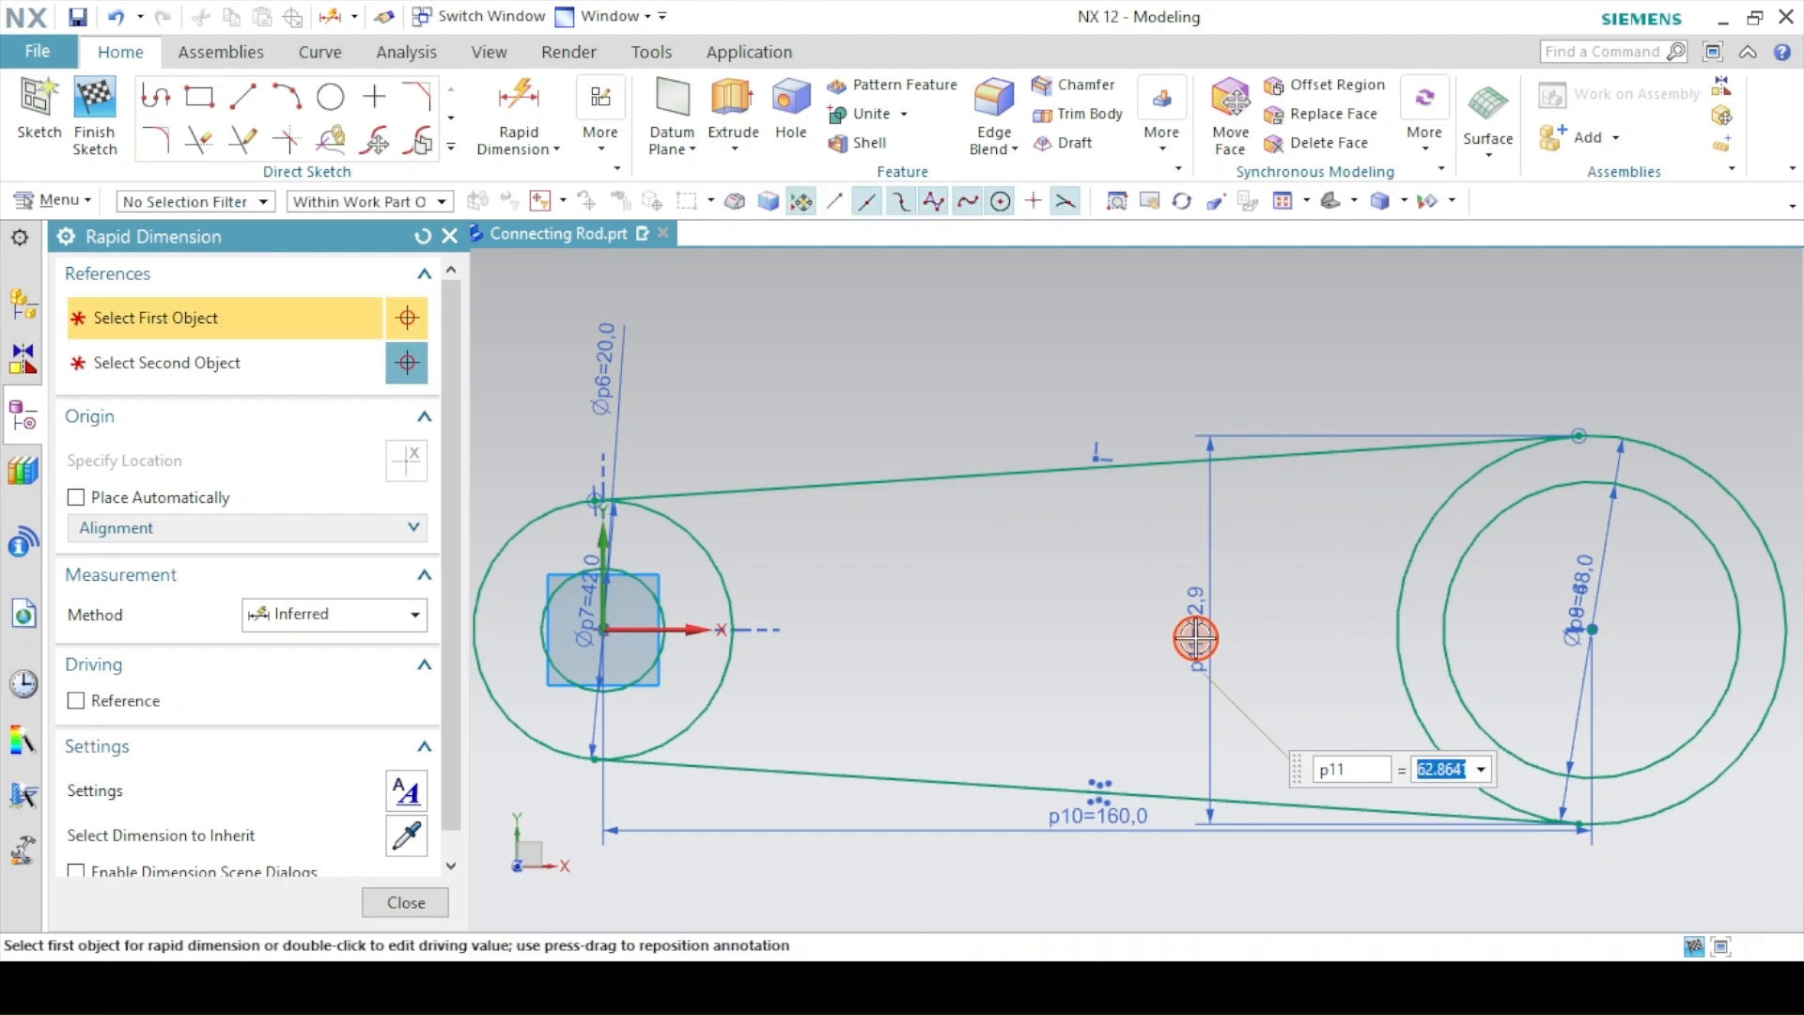
key("Return")
left_click(383, 902)
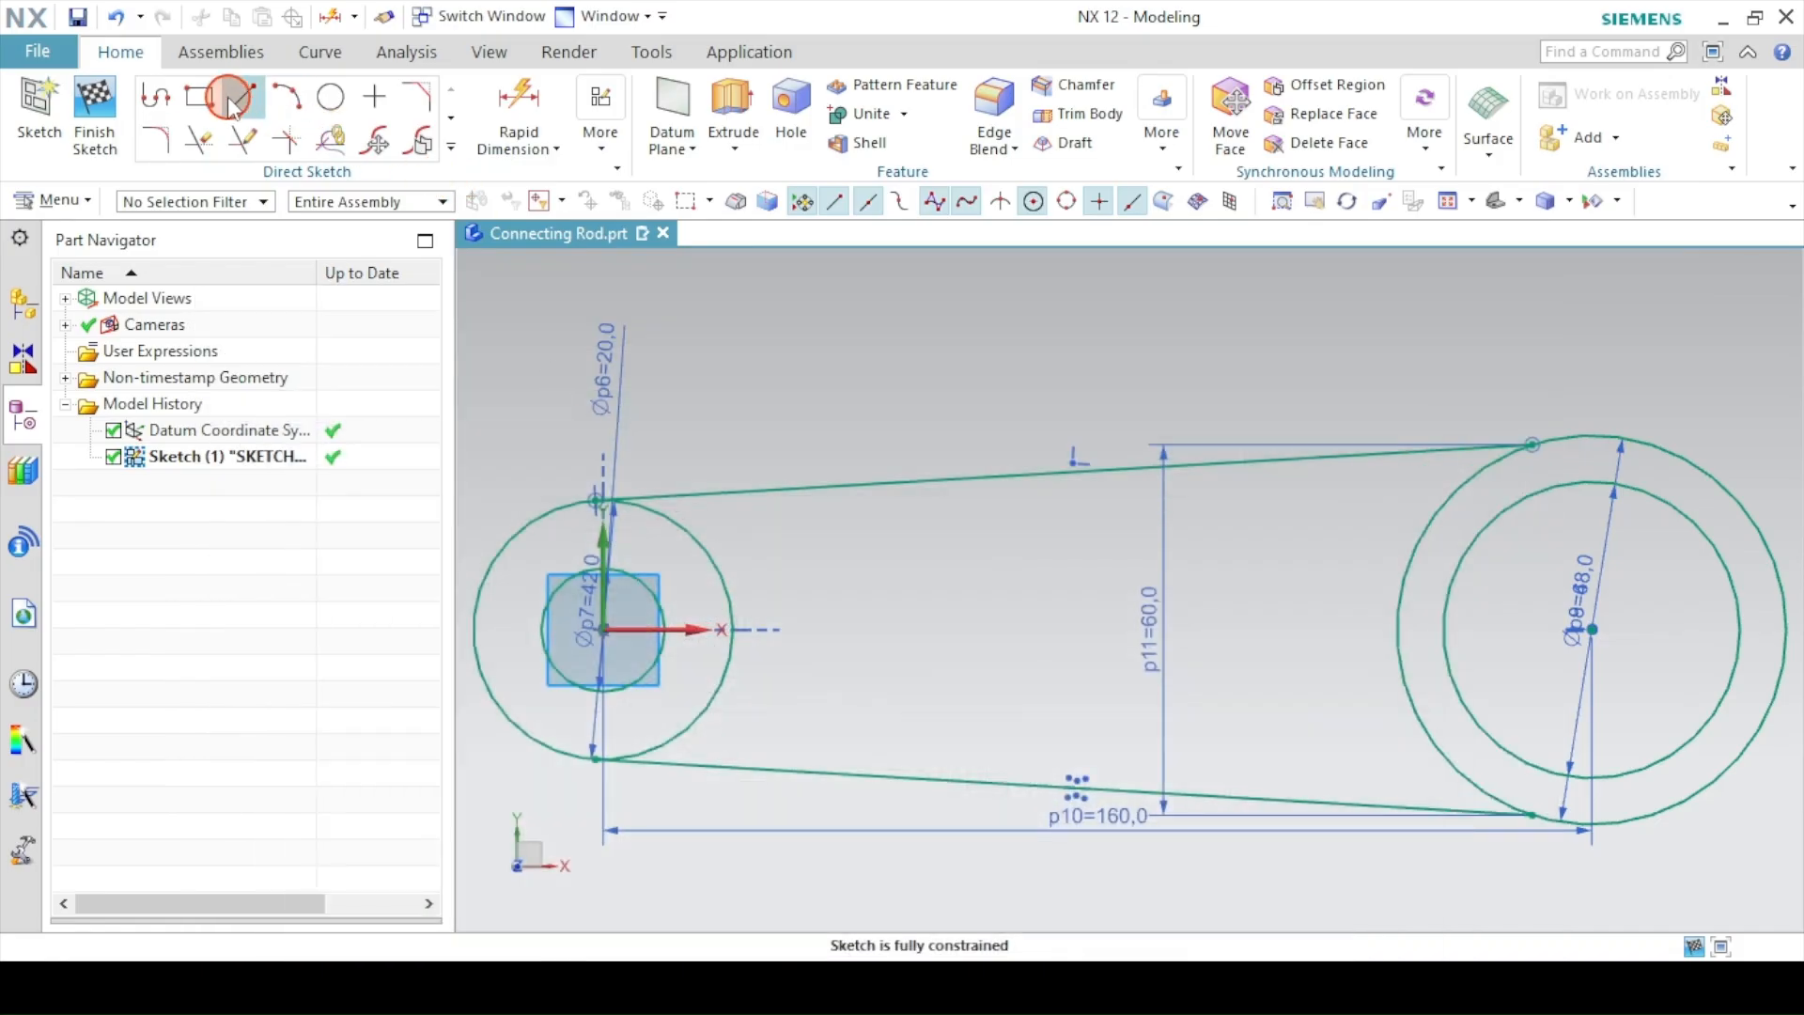
- Draw a line about 73.5 mm long between the circular ends, just below and parallel to the upper side line
left_click(241, 102)
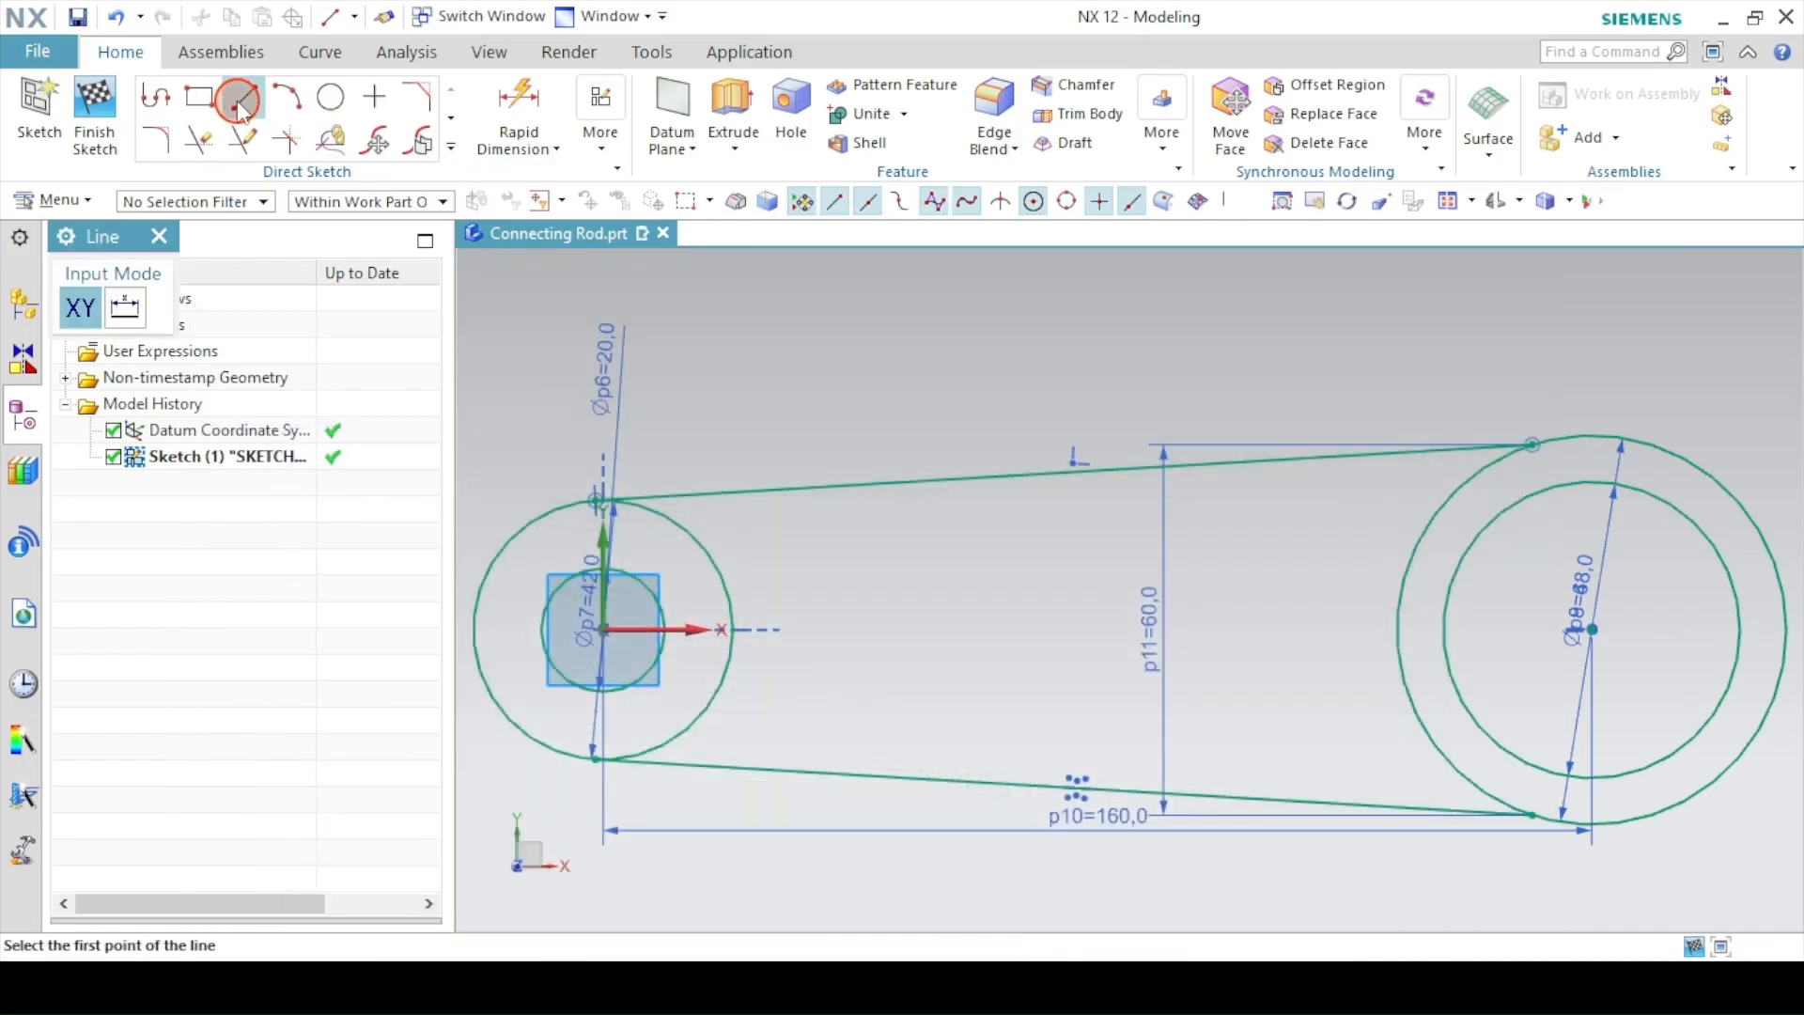
left_click(814, 518)
left_click(1267, 491)
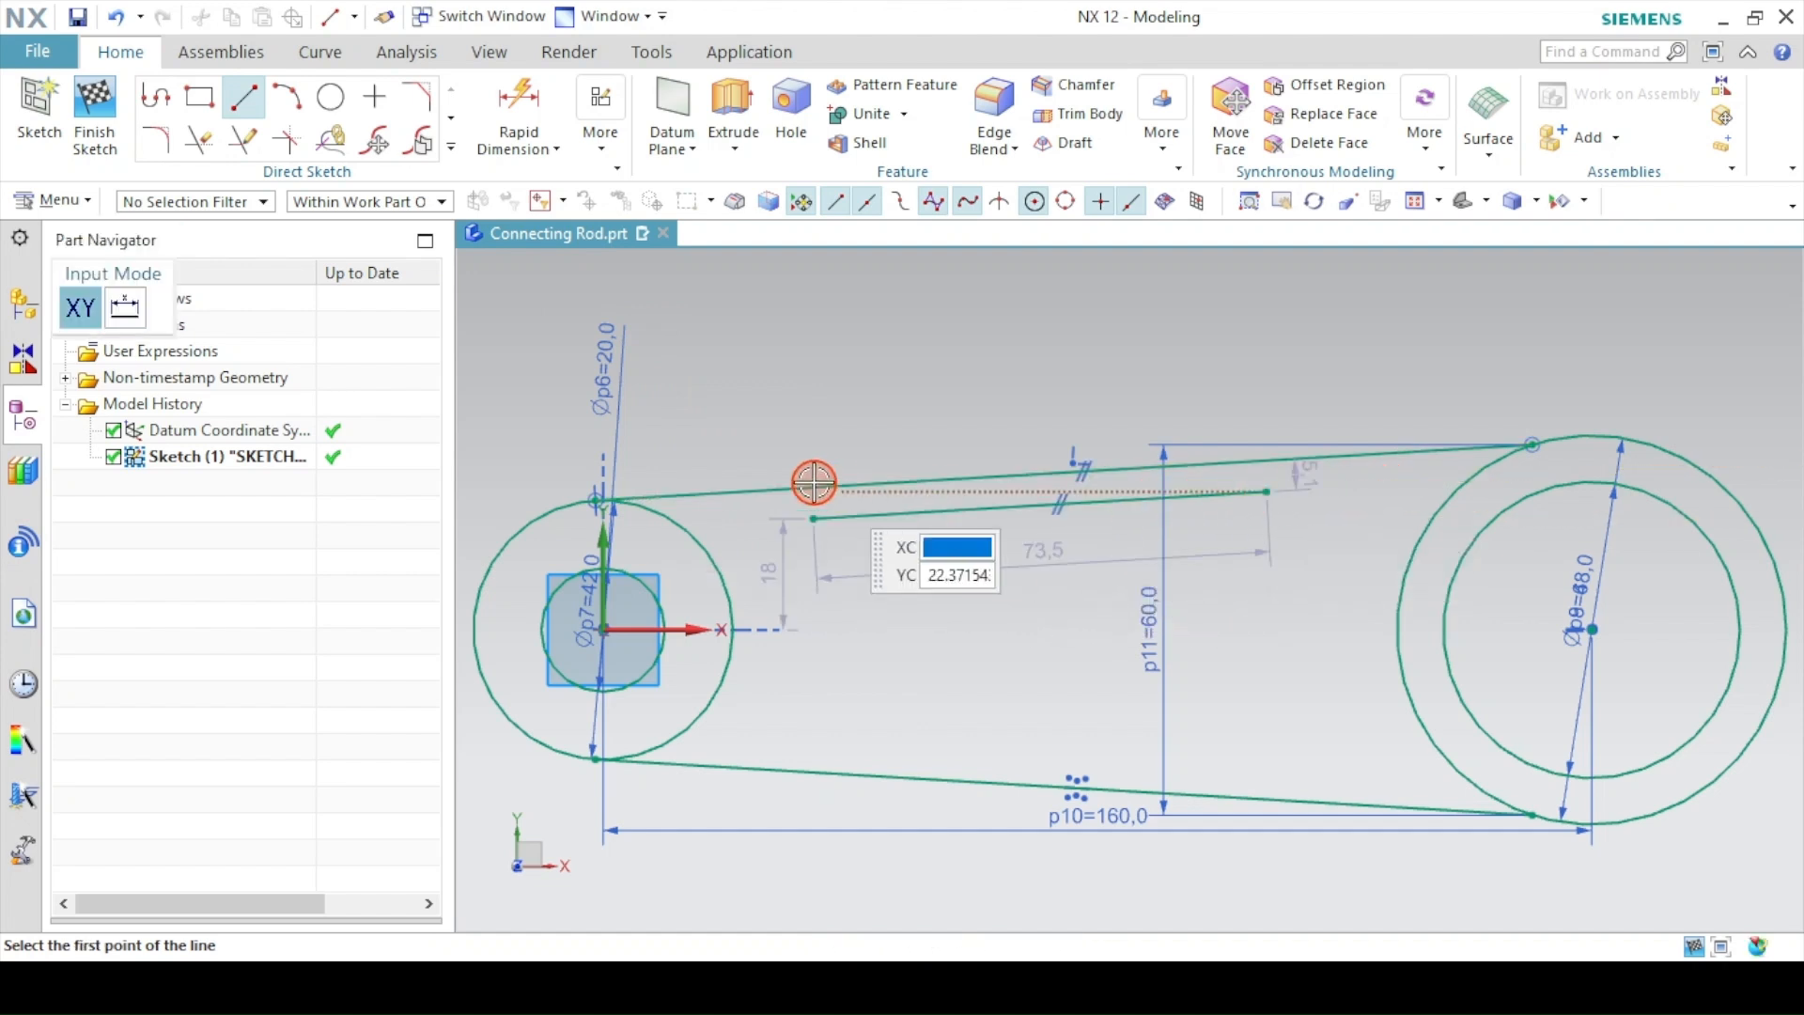
right_click(761, 391)
left_click(777, 392)
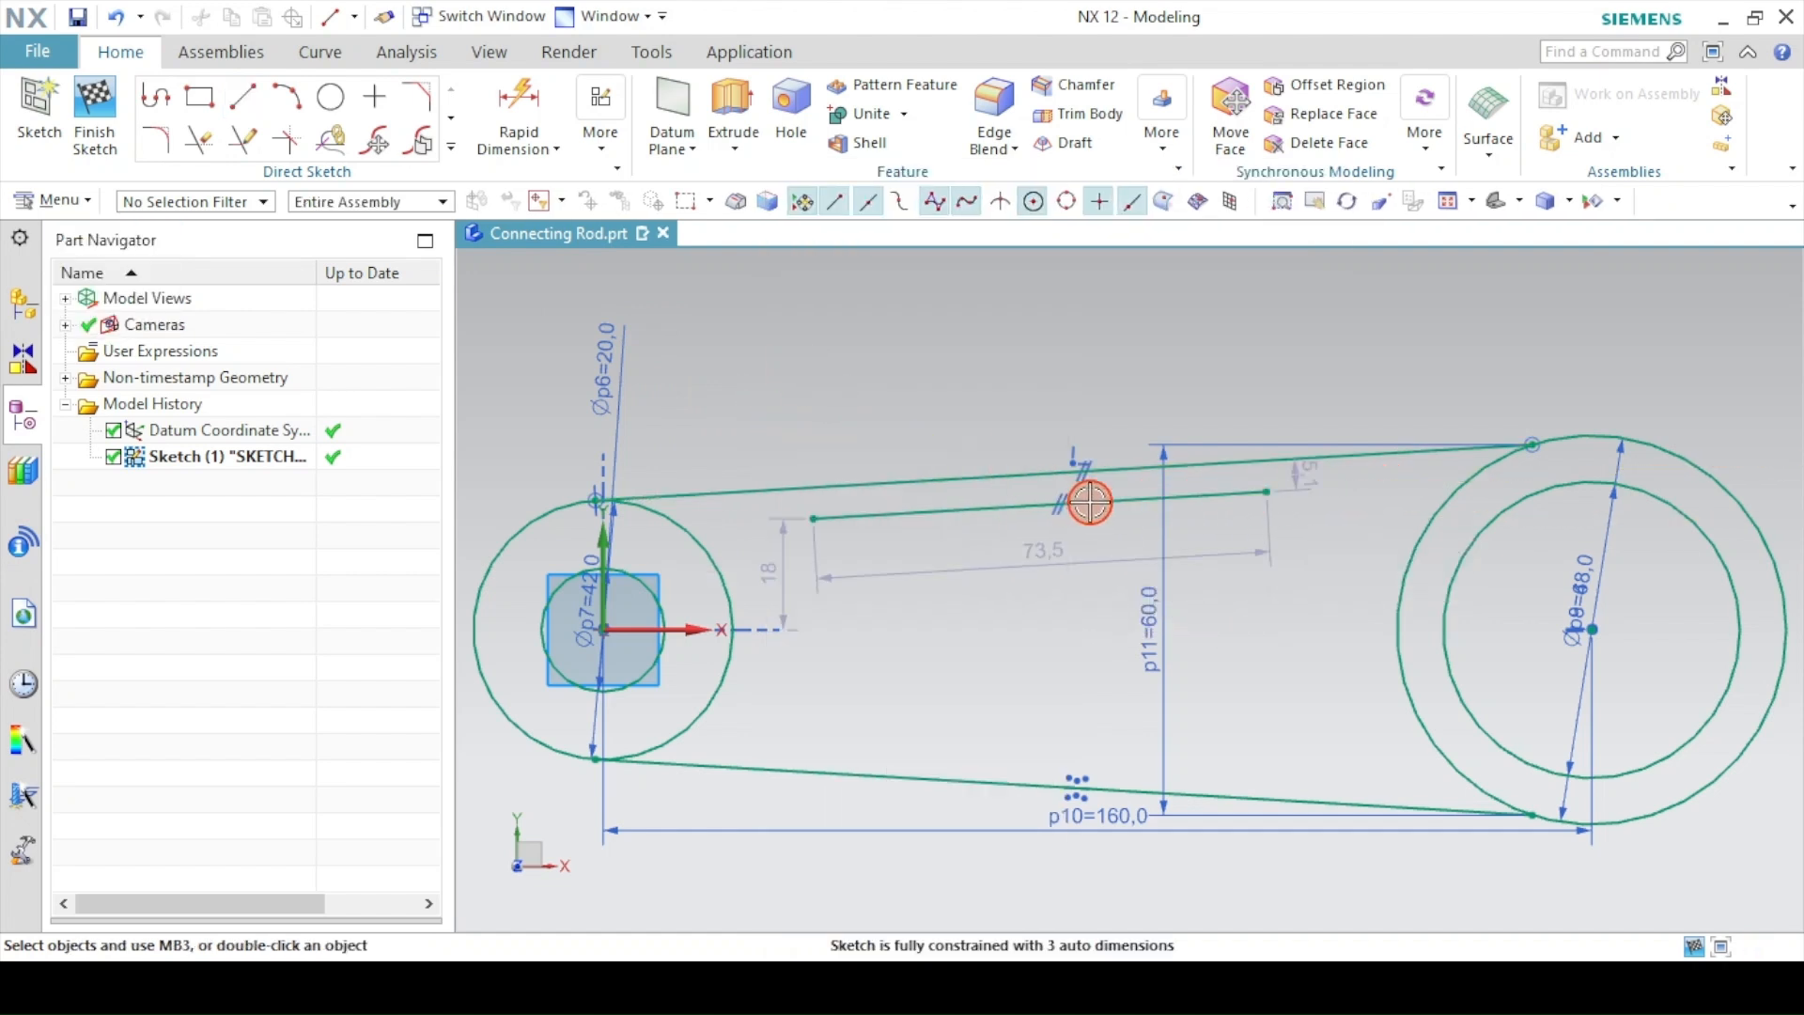
left_click(1020, 504)
left_click(1000, 474)
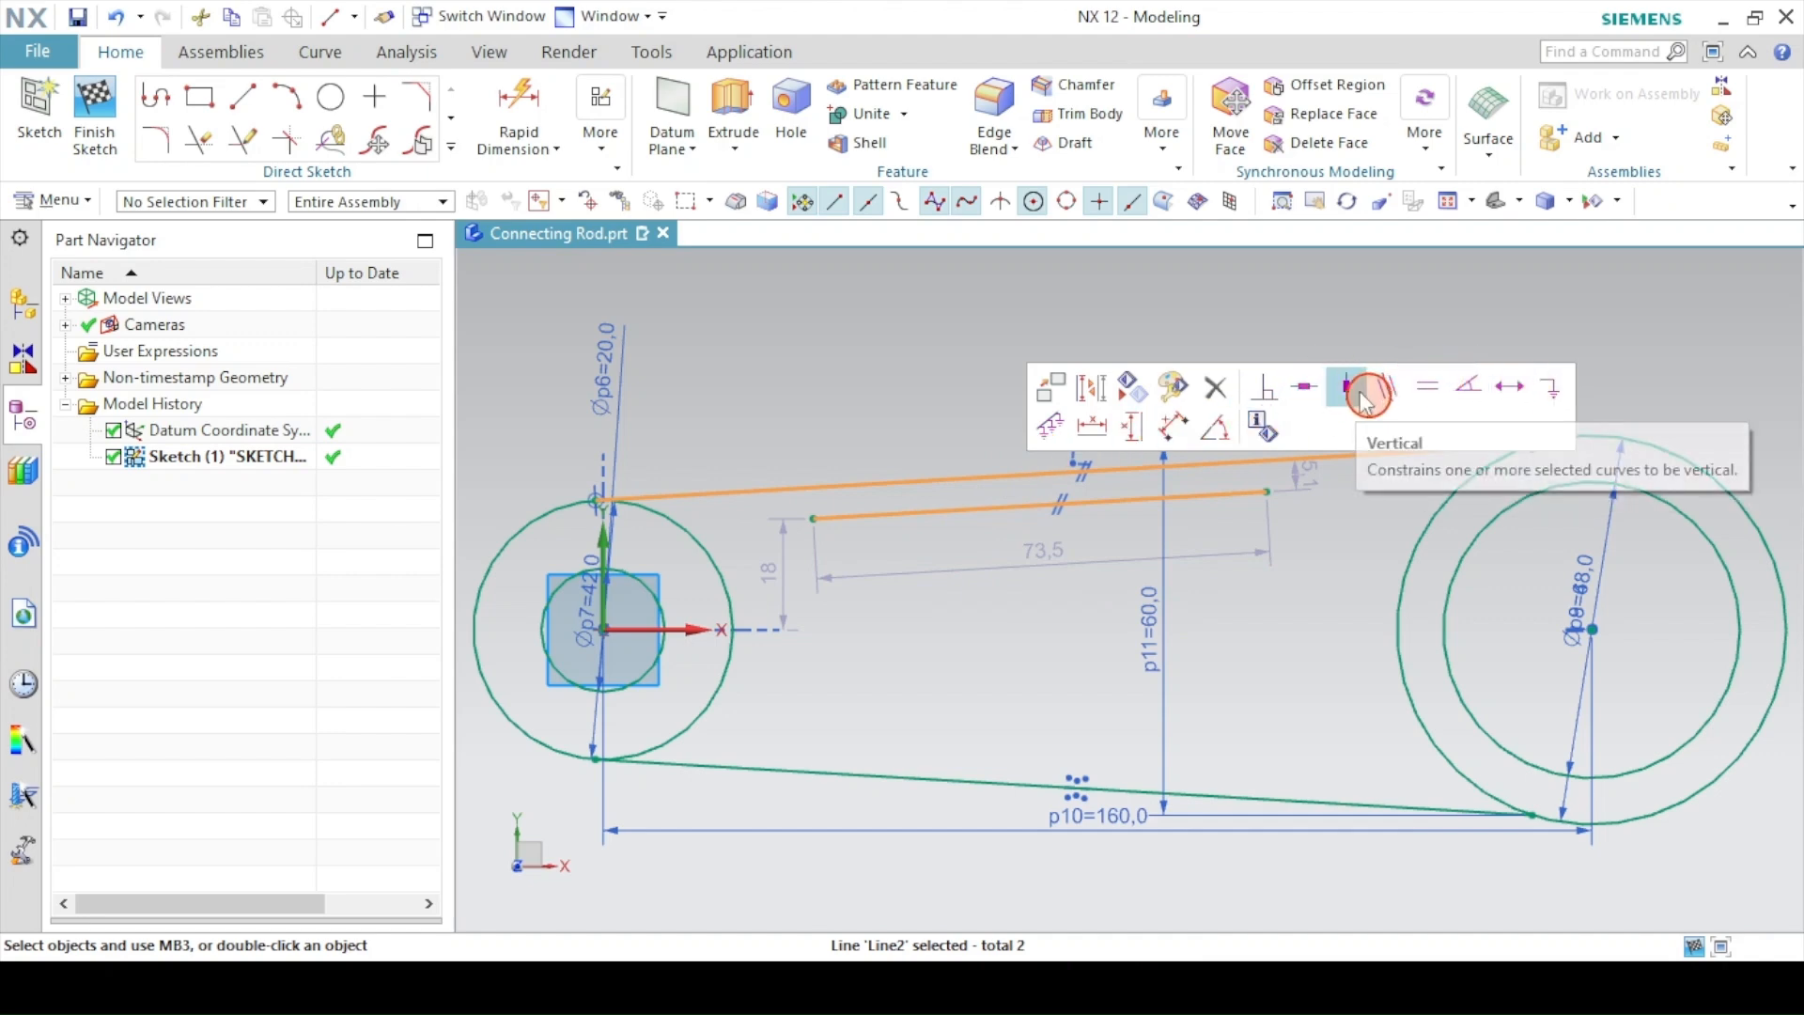
key("Escape")
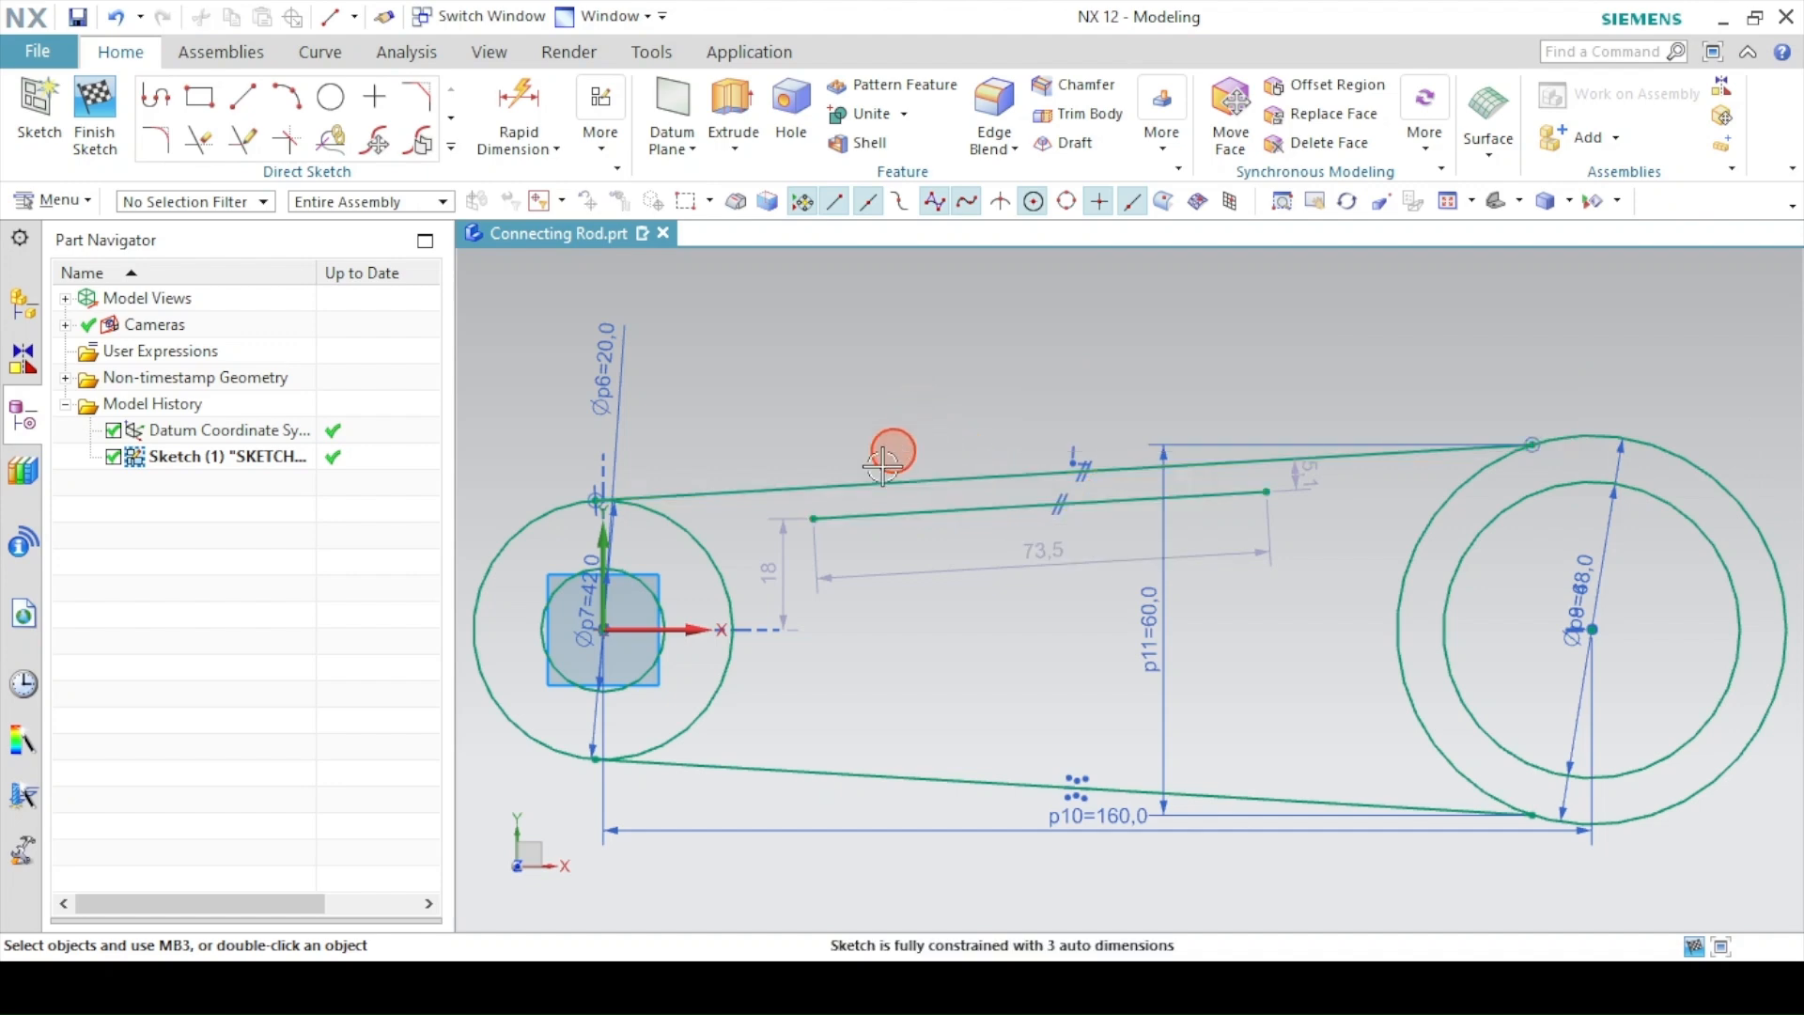
- Set the distance between the inner line and the upper side line to 3.5 mm
left_click(518, 105)
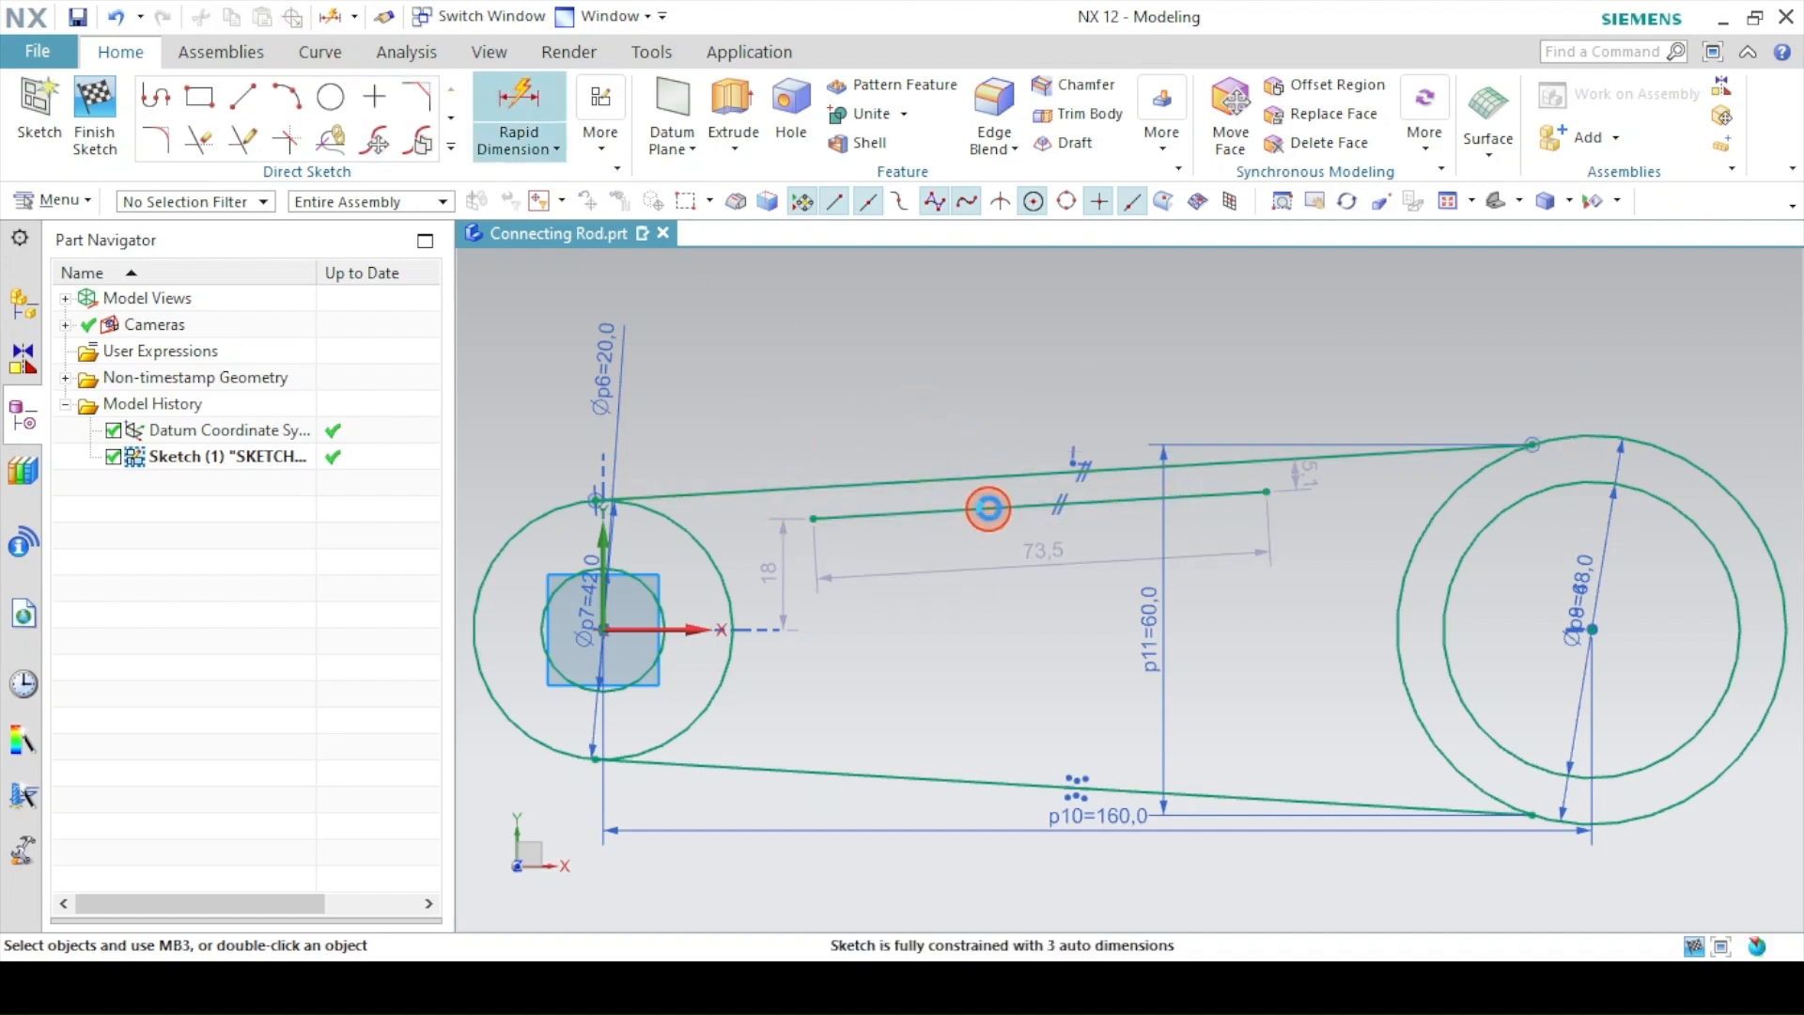
left_click(989, 510)
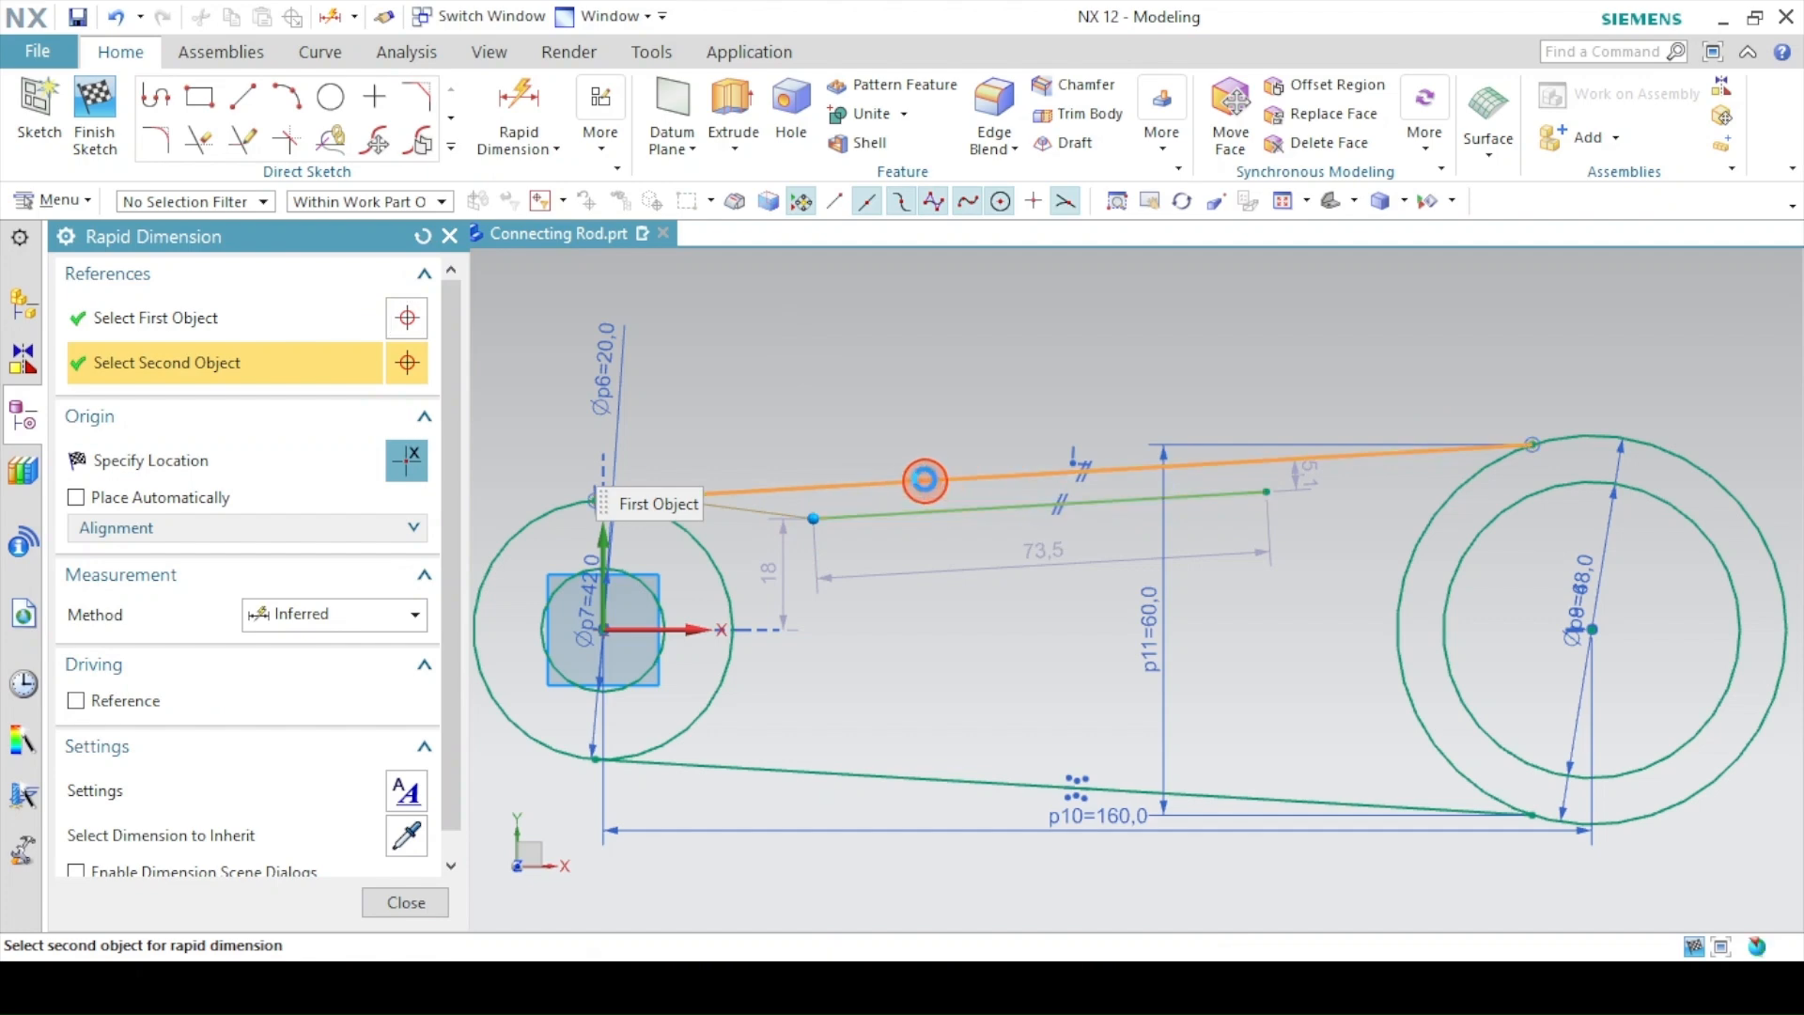
left_click(921, 479)
left_click(888, 369)
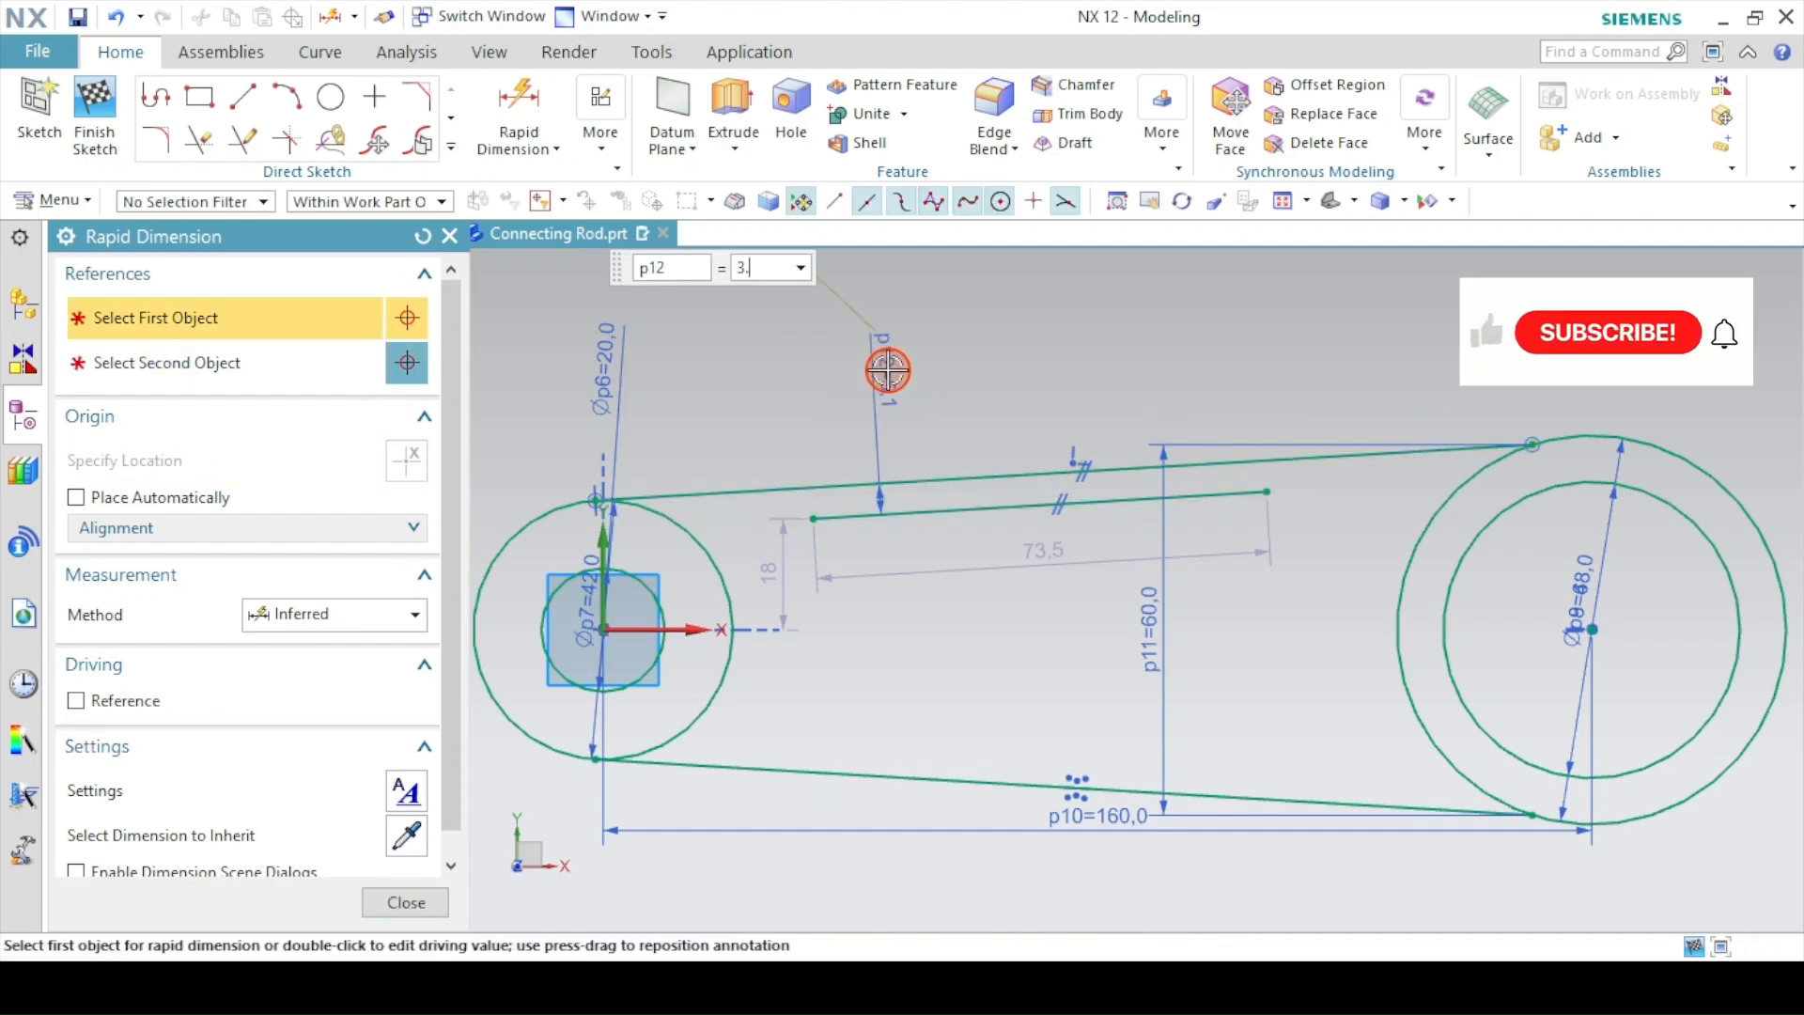
type("3.5")
key("Return")
left_click(405, 901)
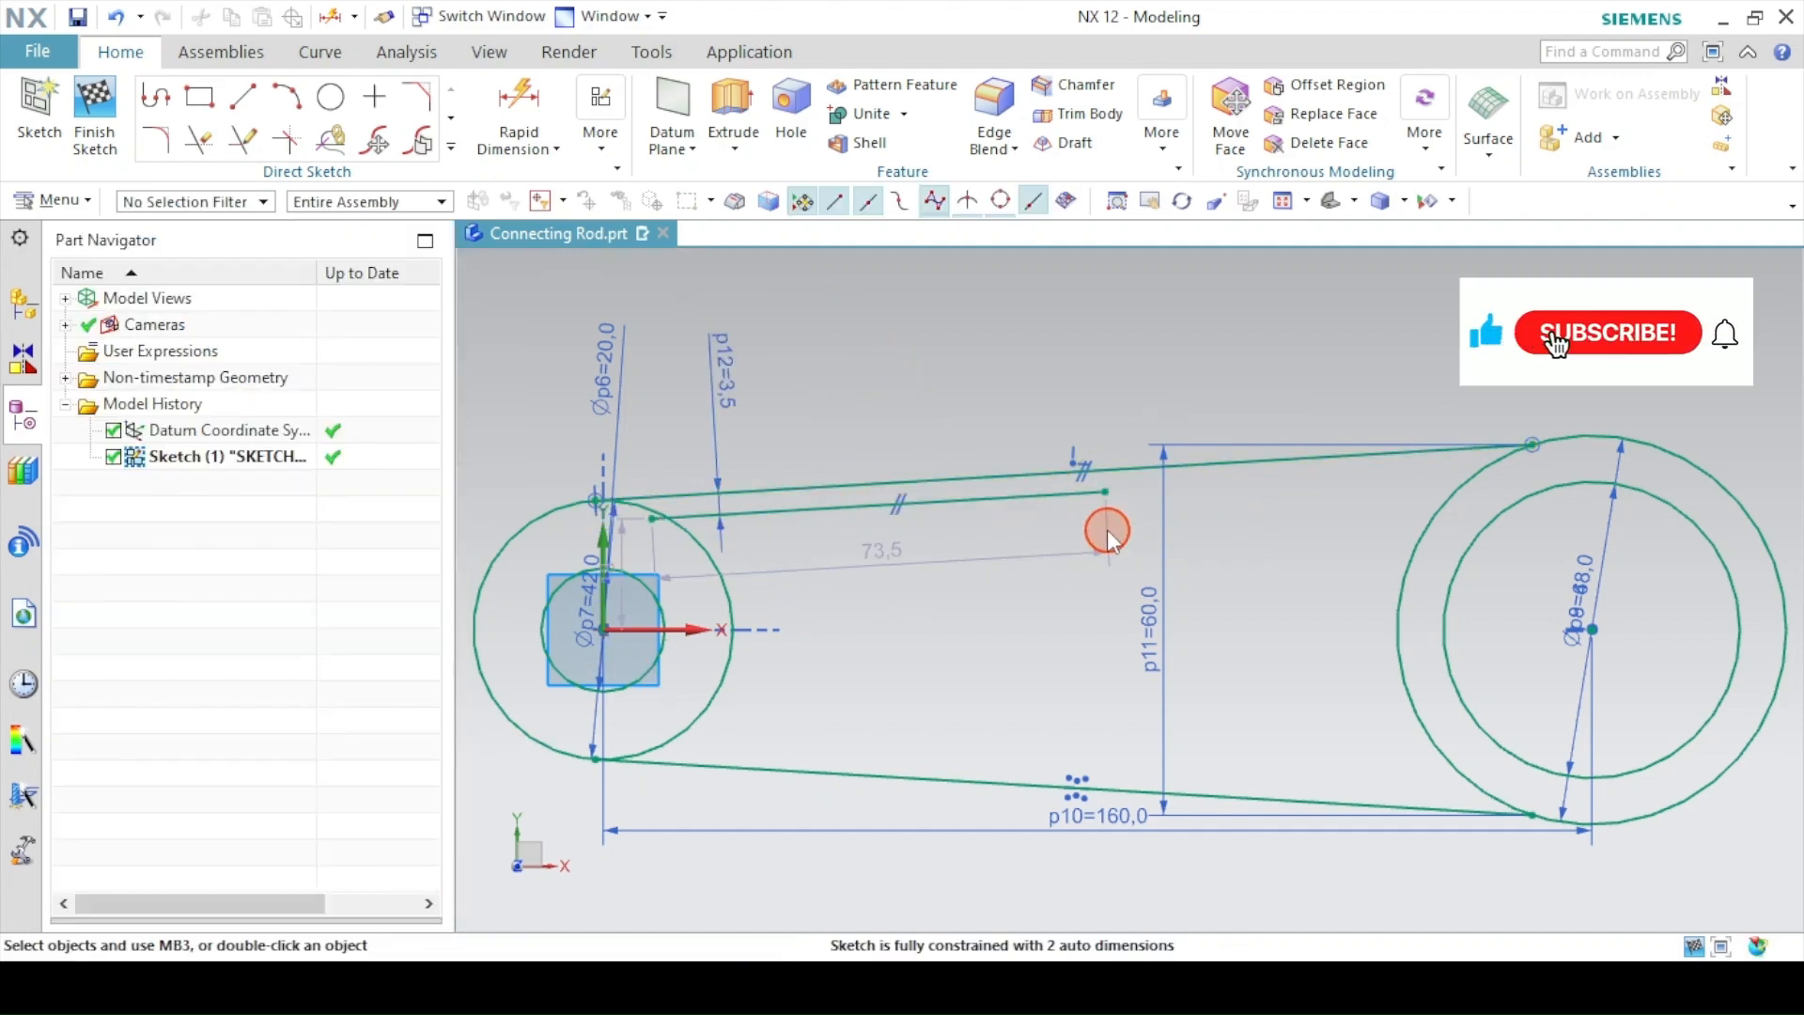
- Reposition both endpoints of the inner line to centre it between the circular ends at about 55.2 mm long
left_click_drag(1098, 490, 1409, 472)
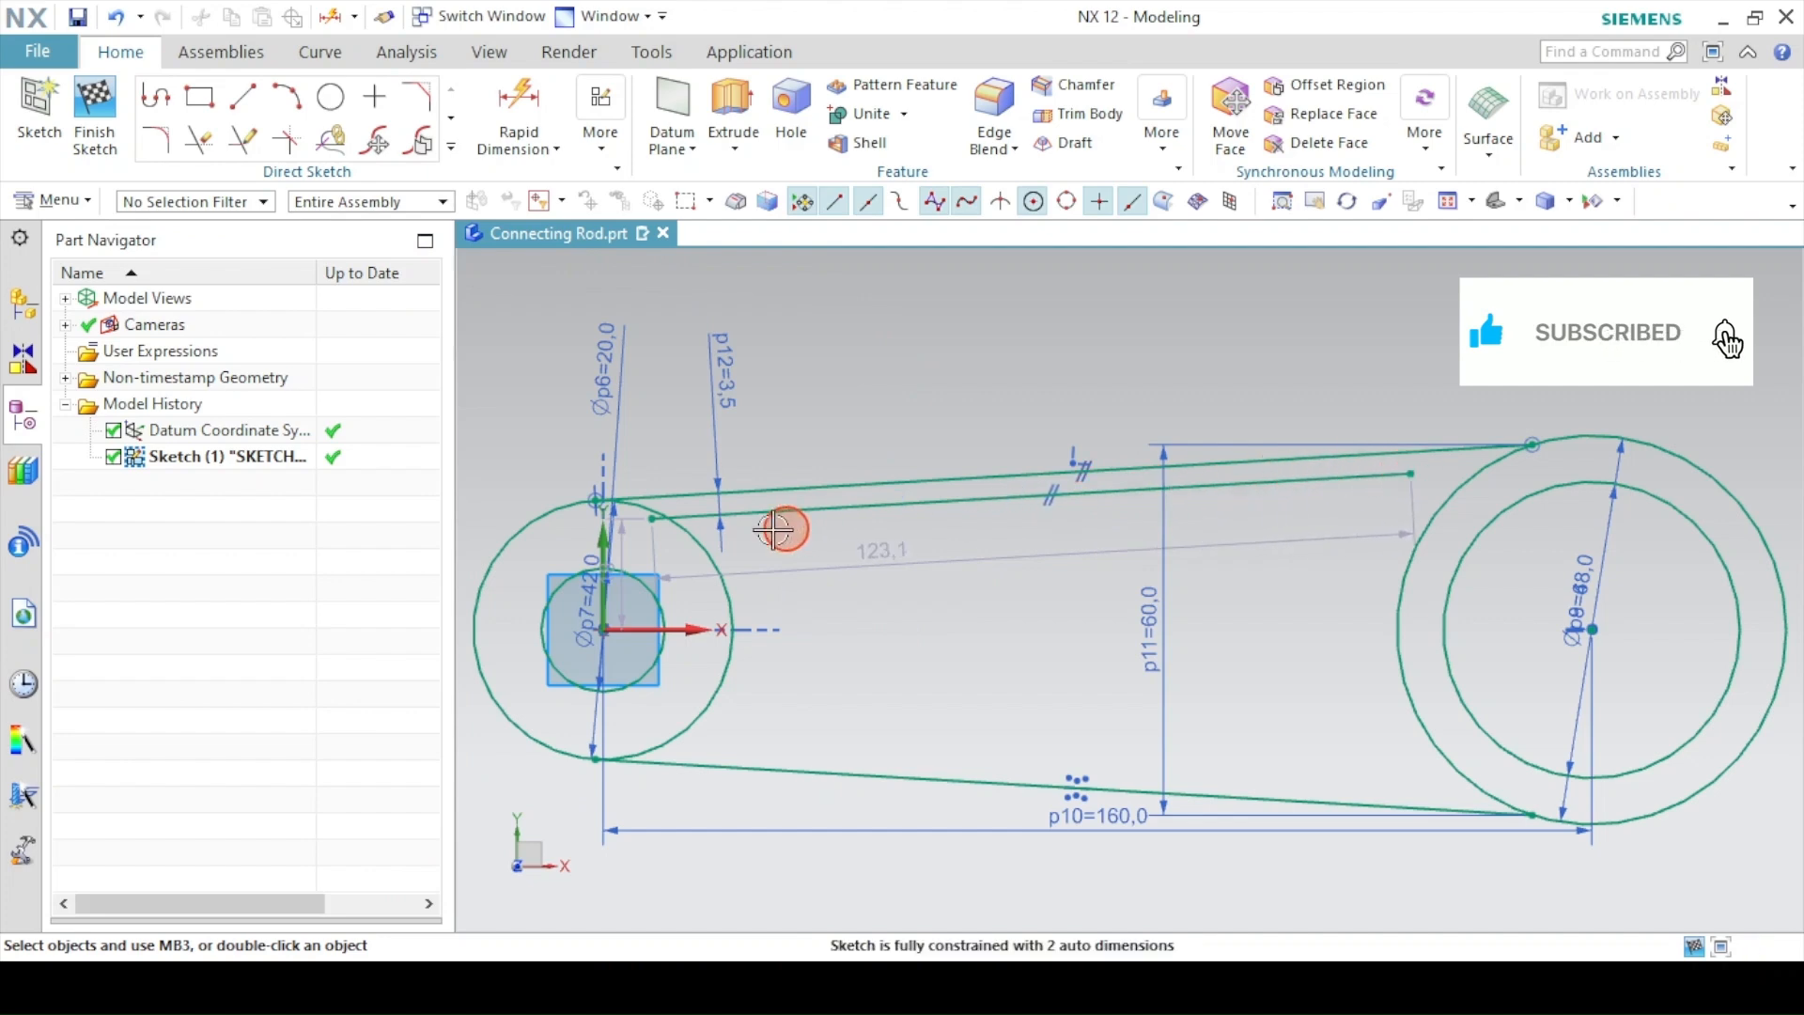
left_click_drag(653, 515, 911, 592)
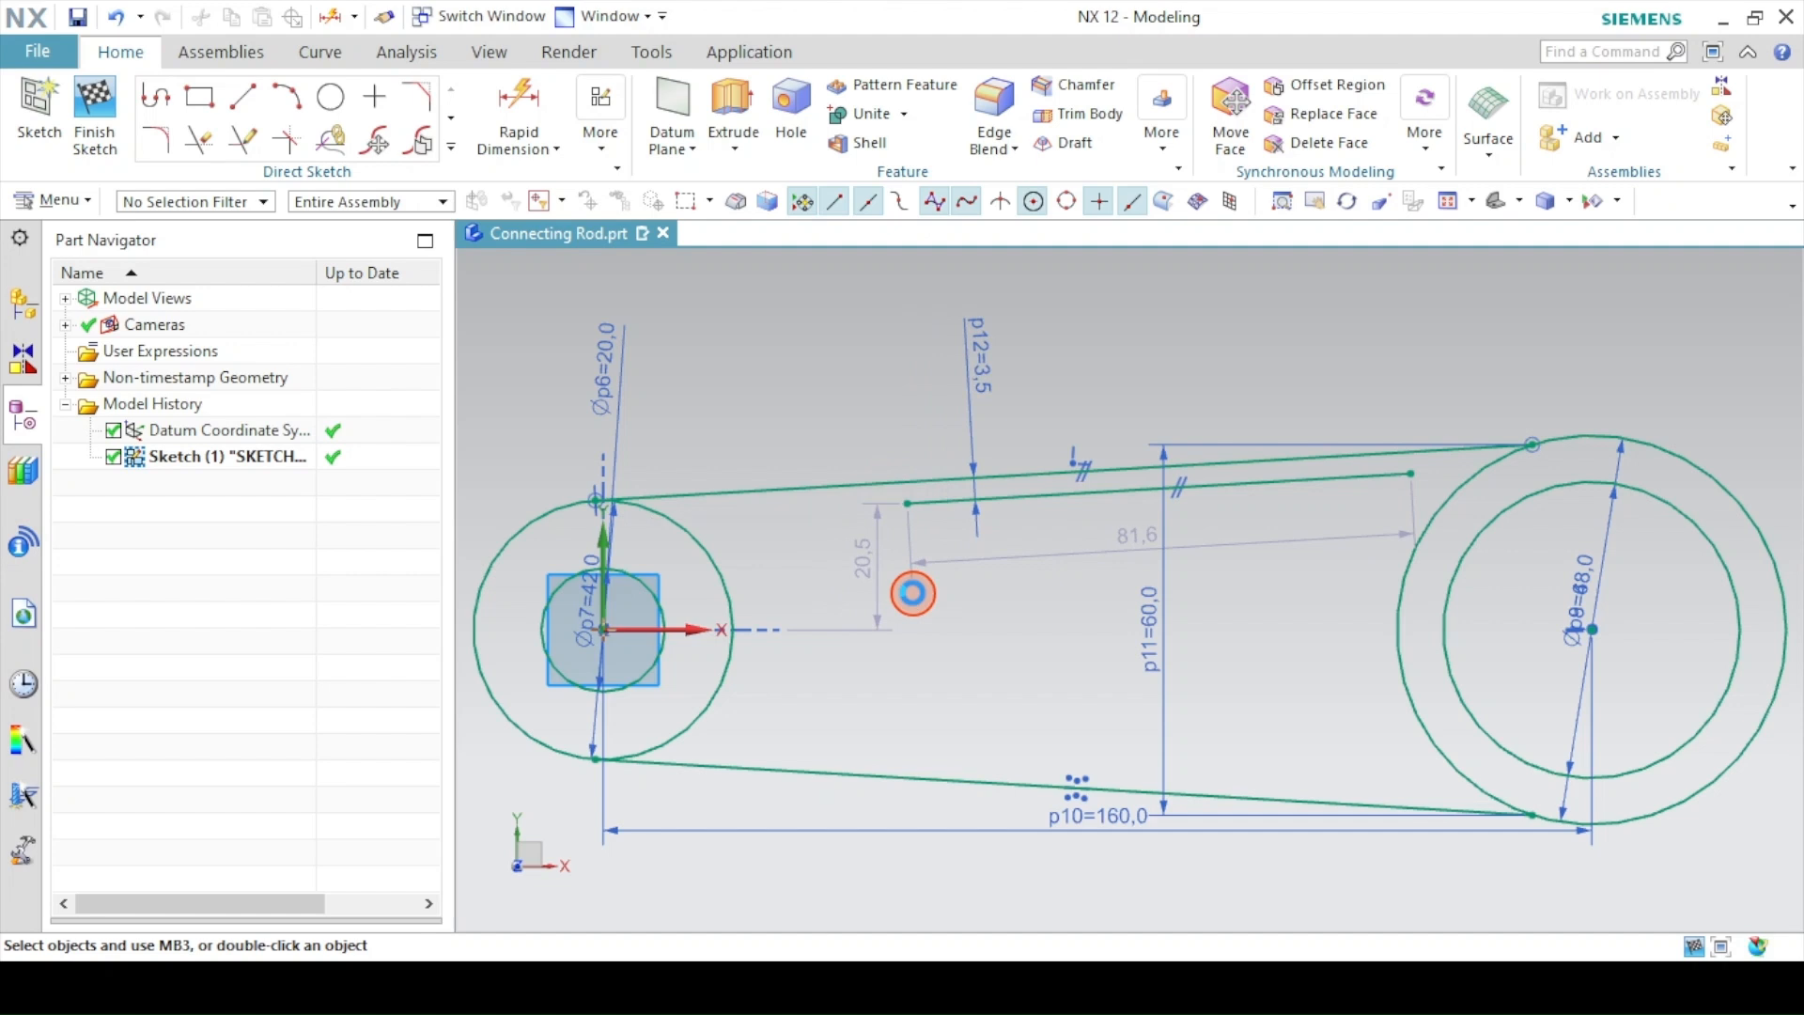
left_click(910, 582)
left_click_drag(1407, 471, 1249, 512)
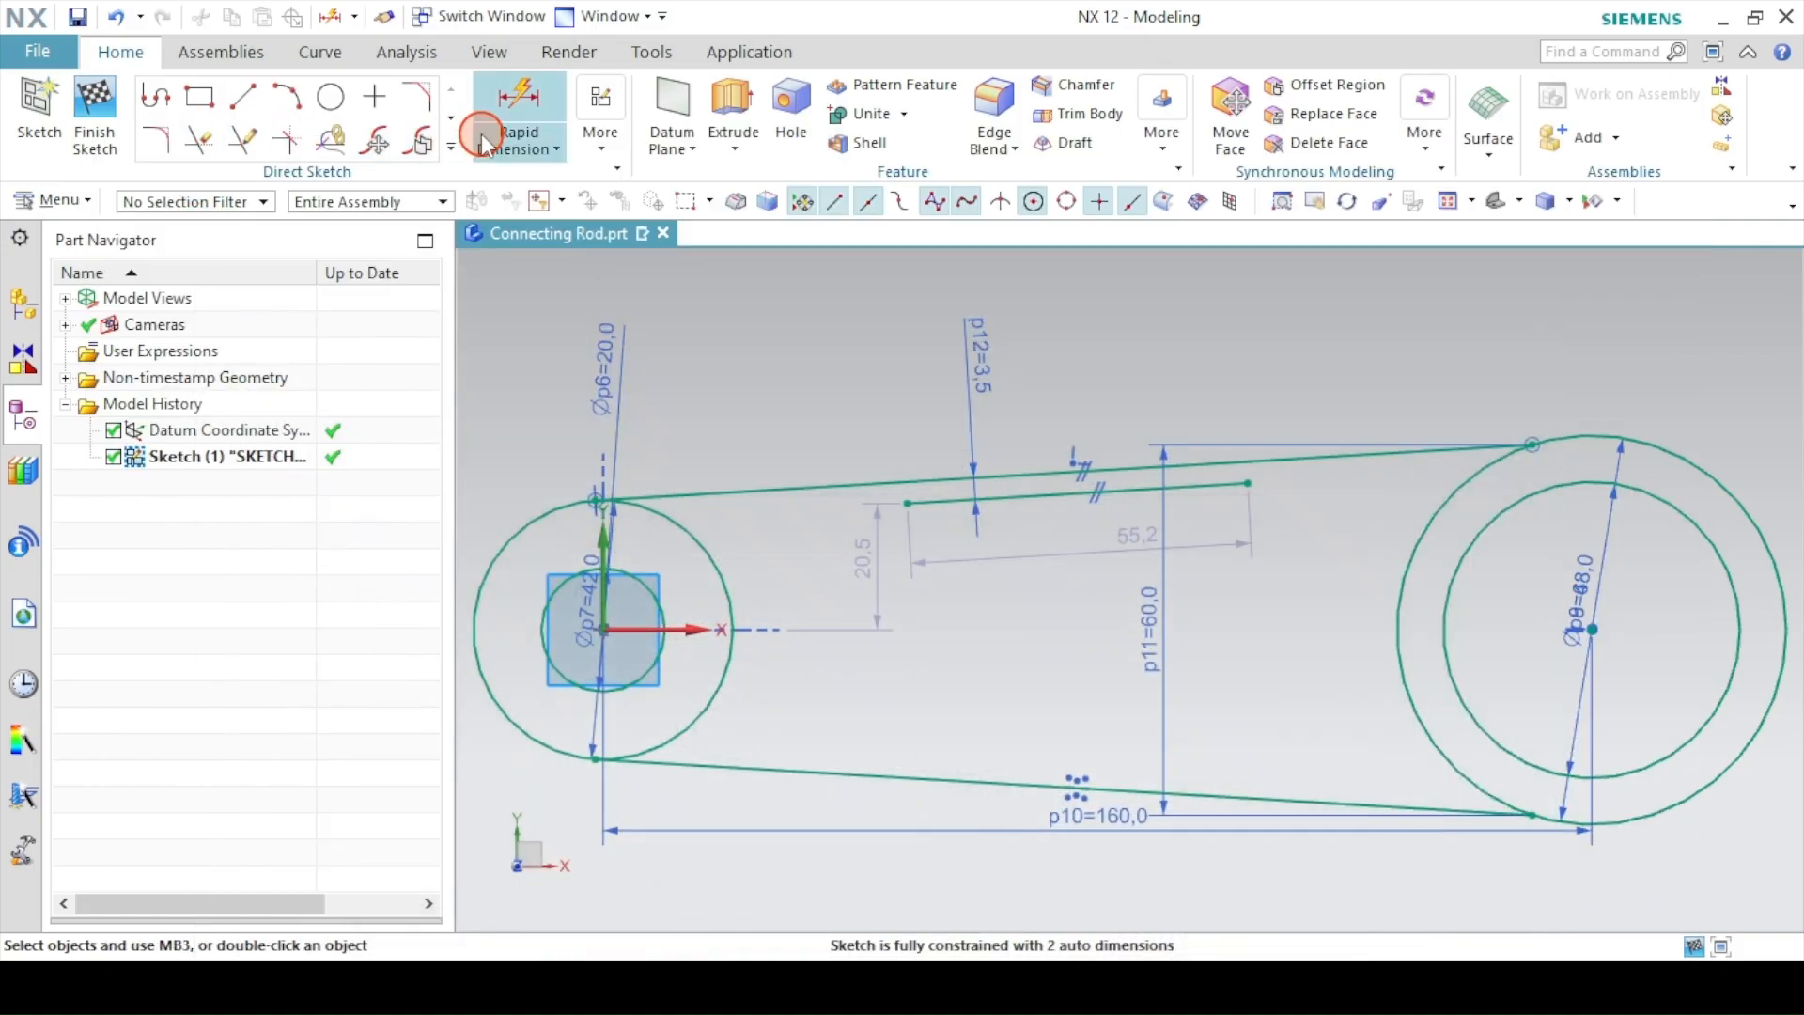
- Mirror the inner parallel line about the sketch's horizontal axis
left_click(460, 146)
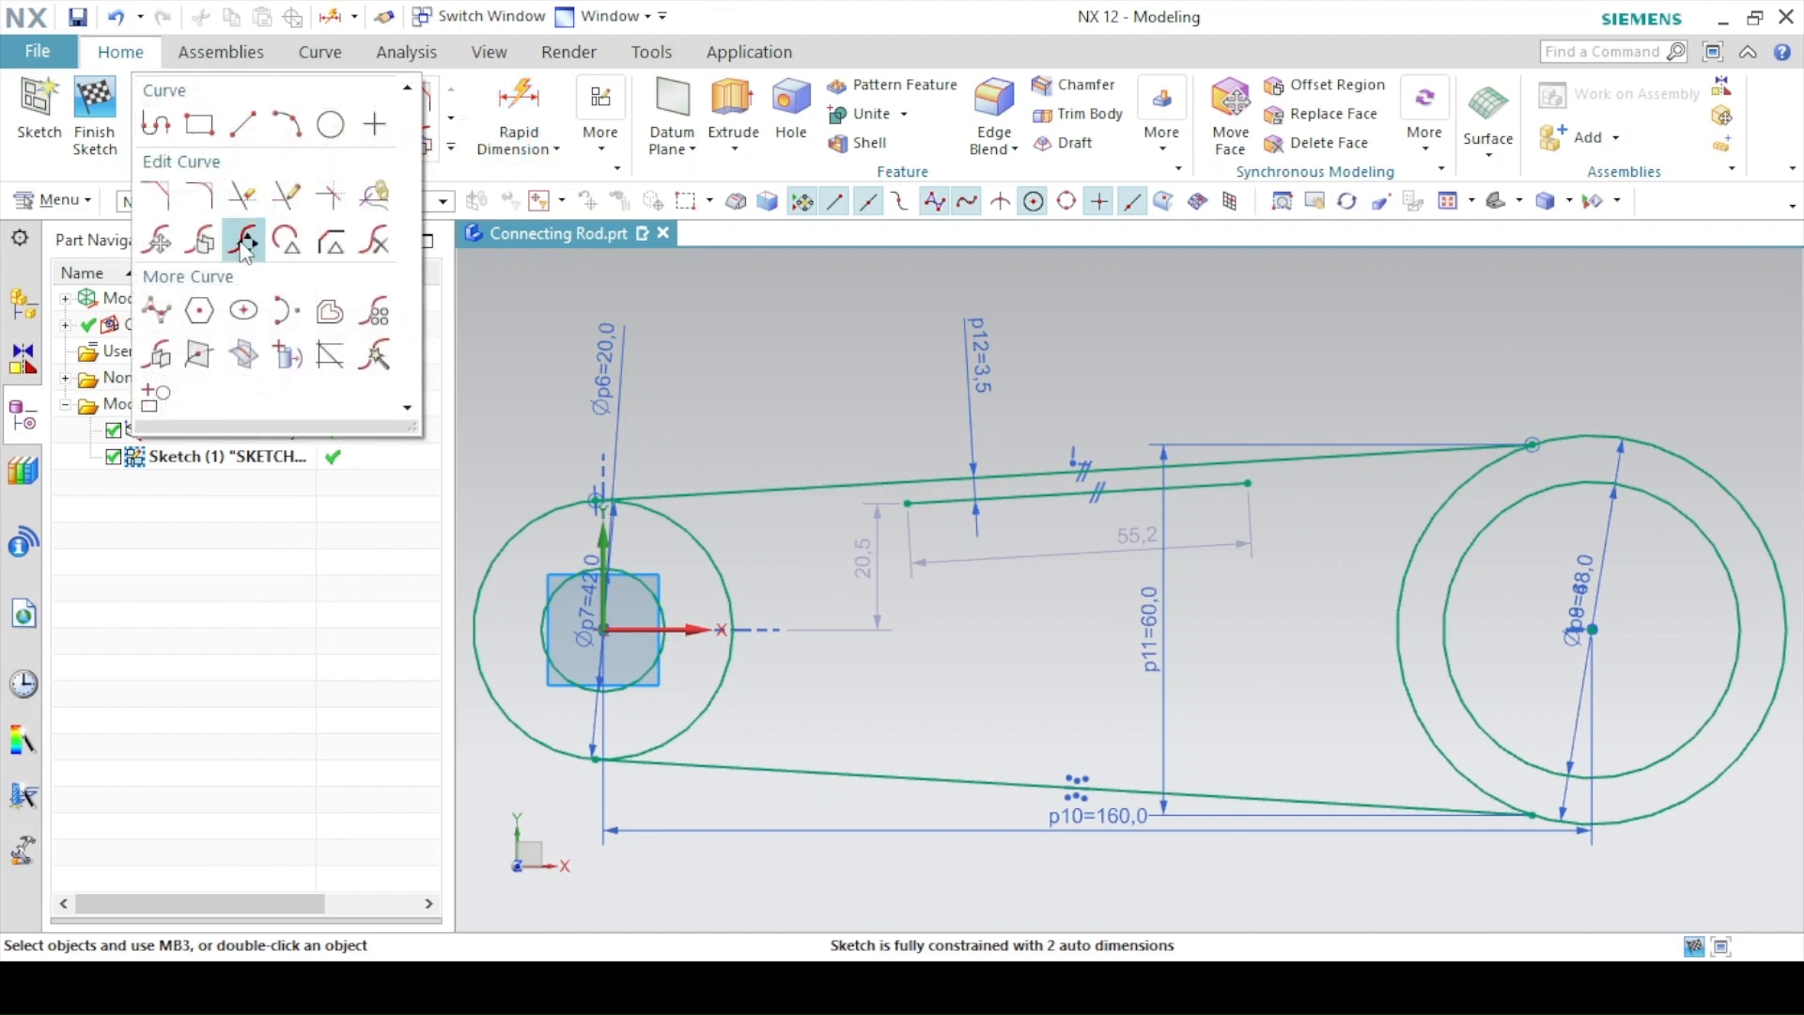
left_click(181, 357)
left_click(927, 512)
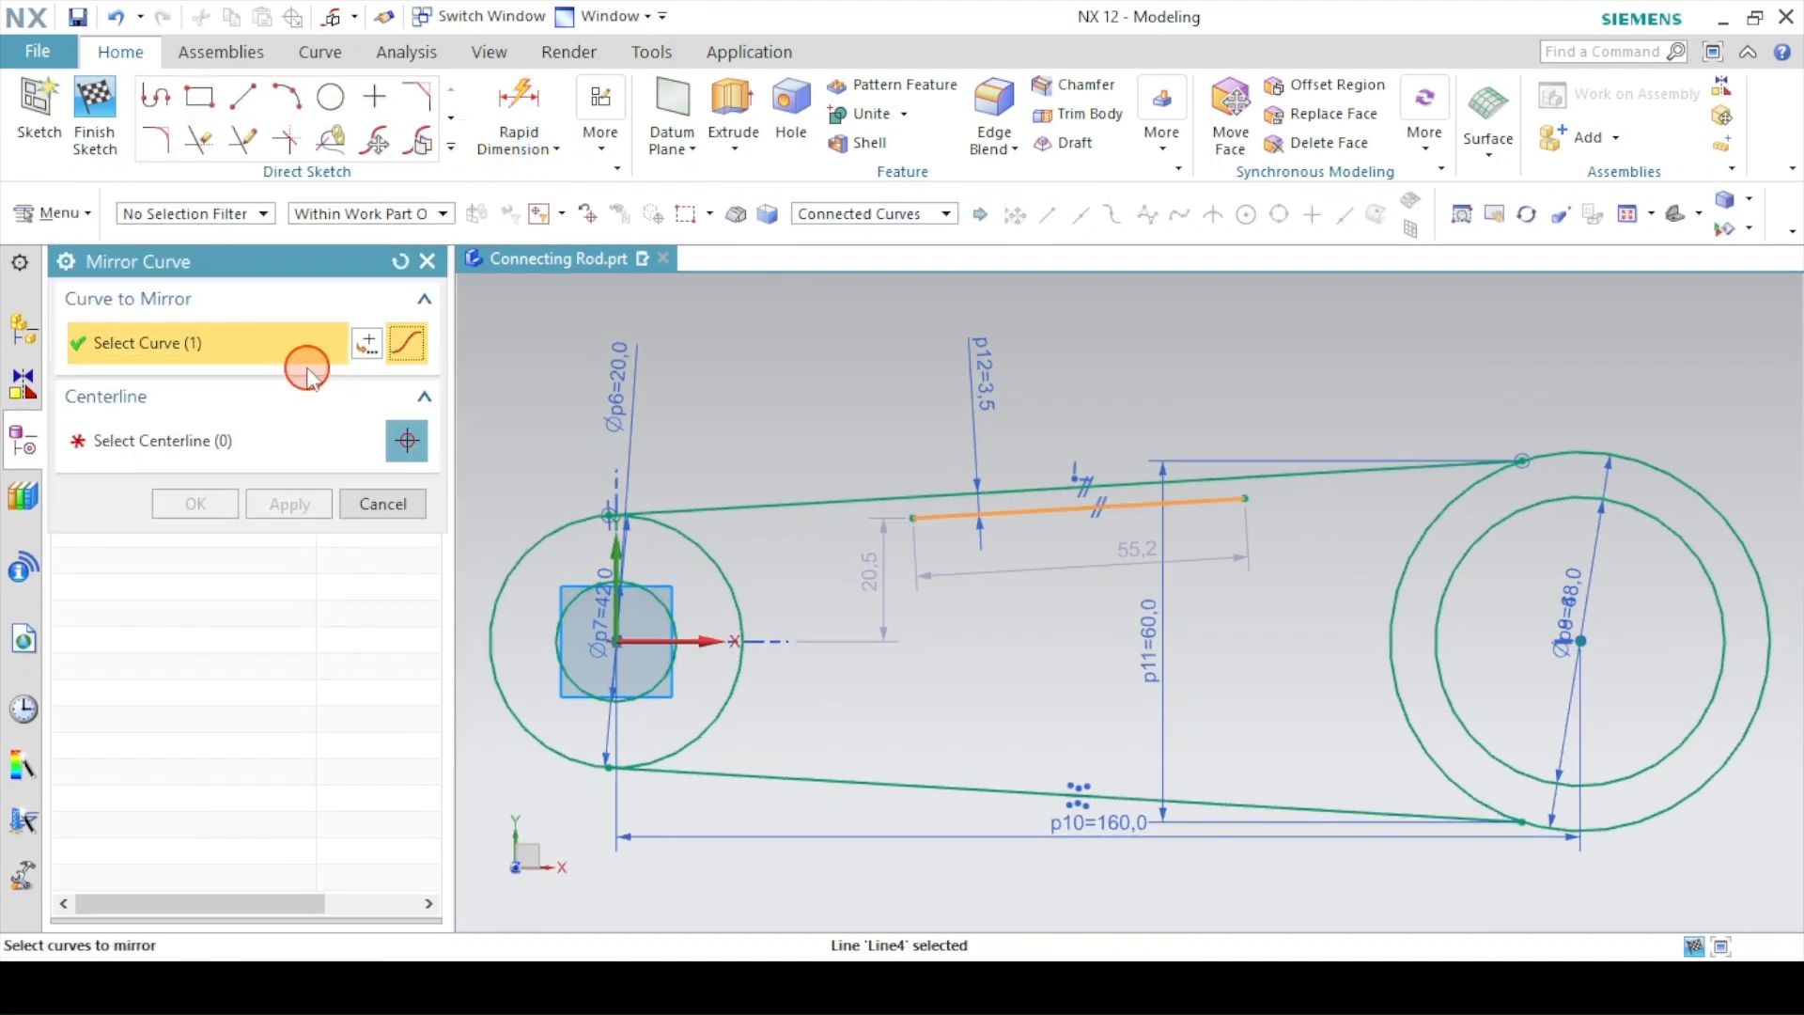
left_click(211, 442)
left_click(686, 640)
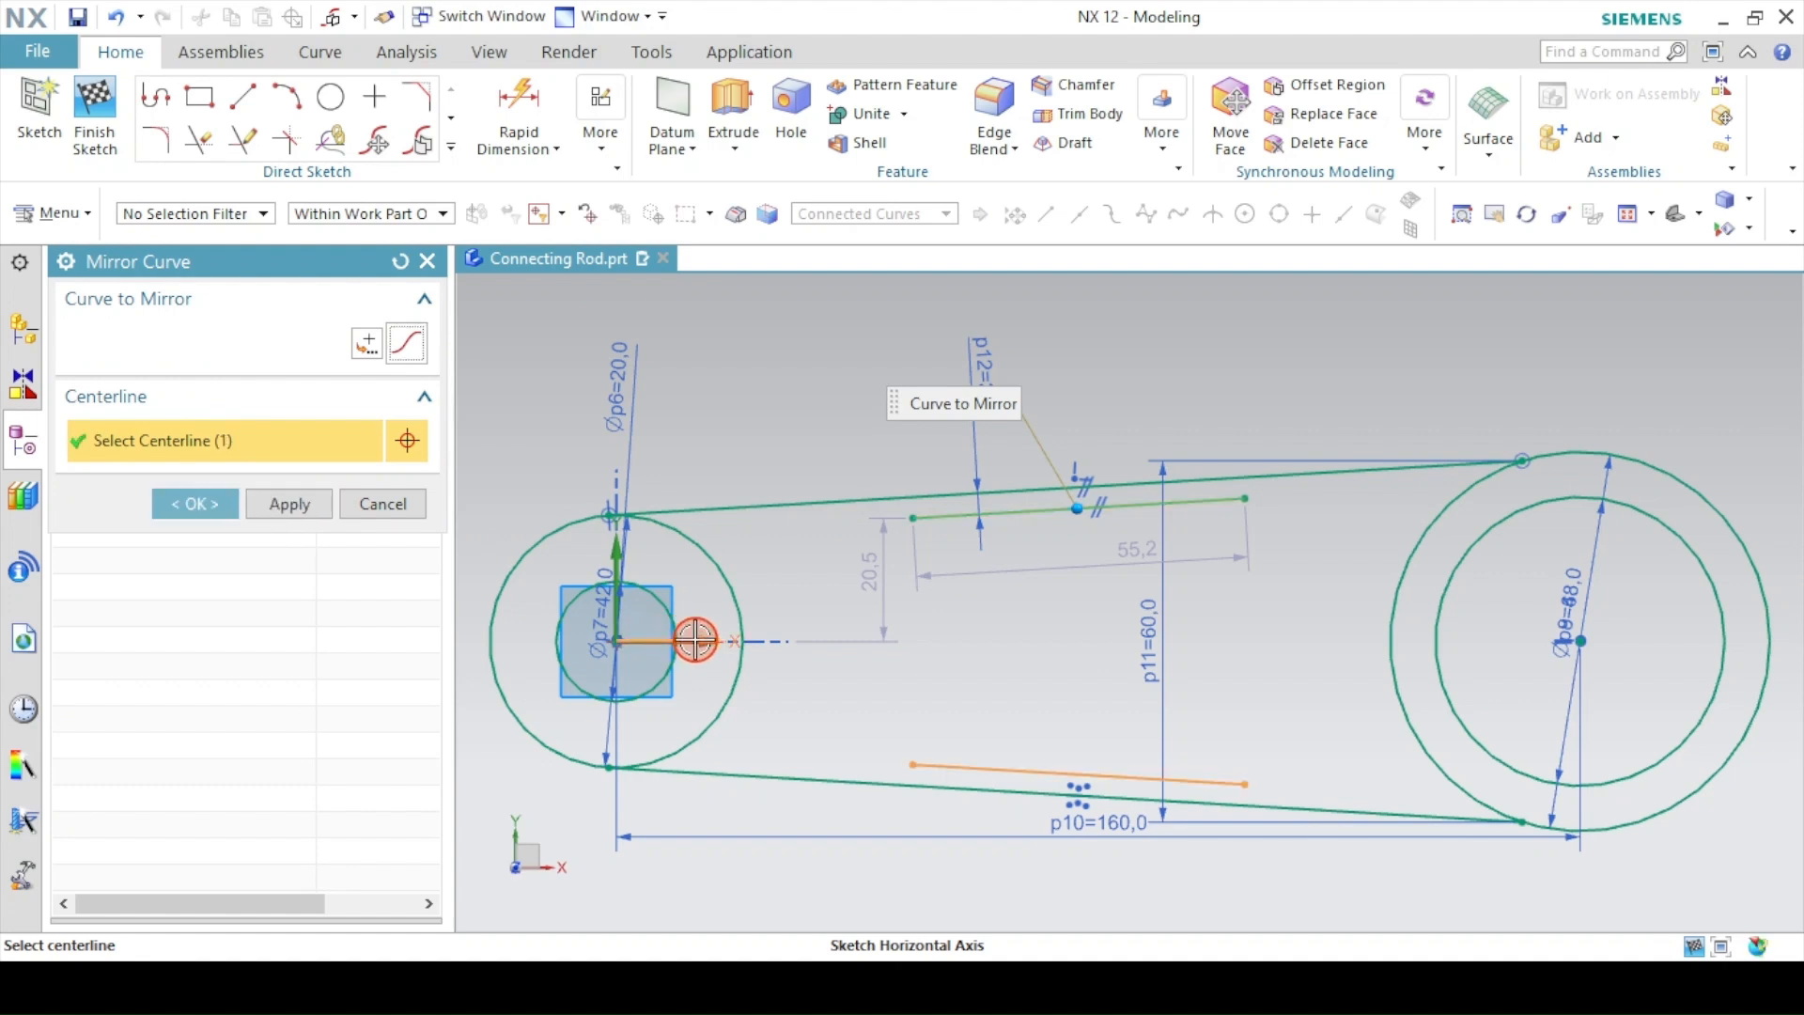
left_click(192, 504)
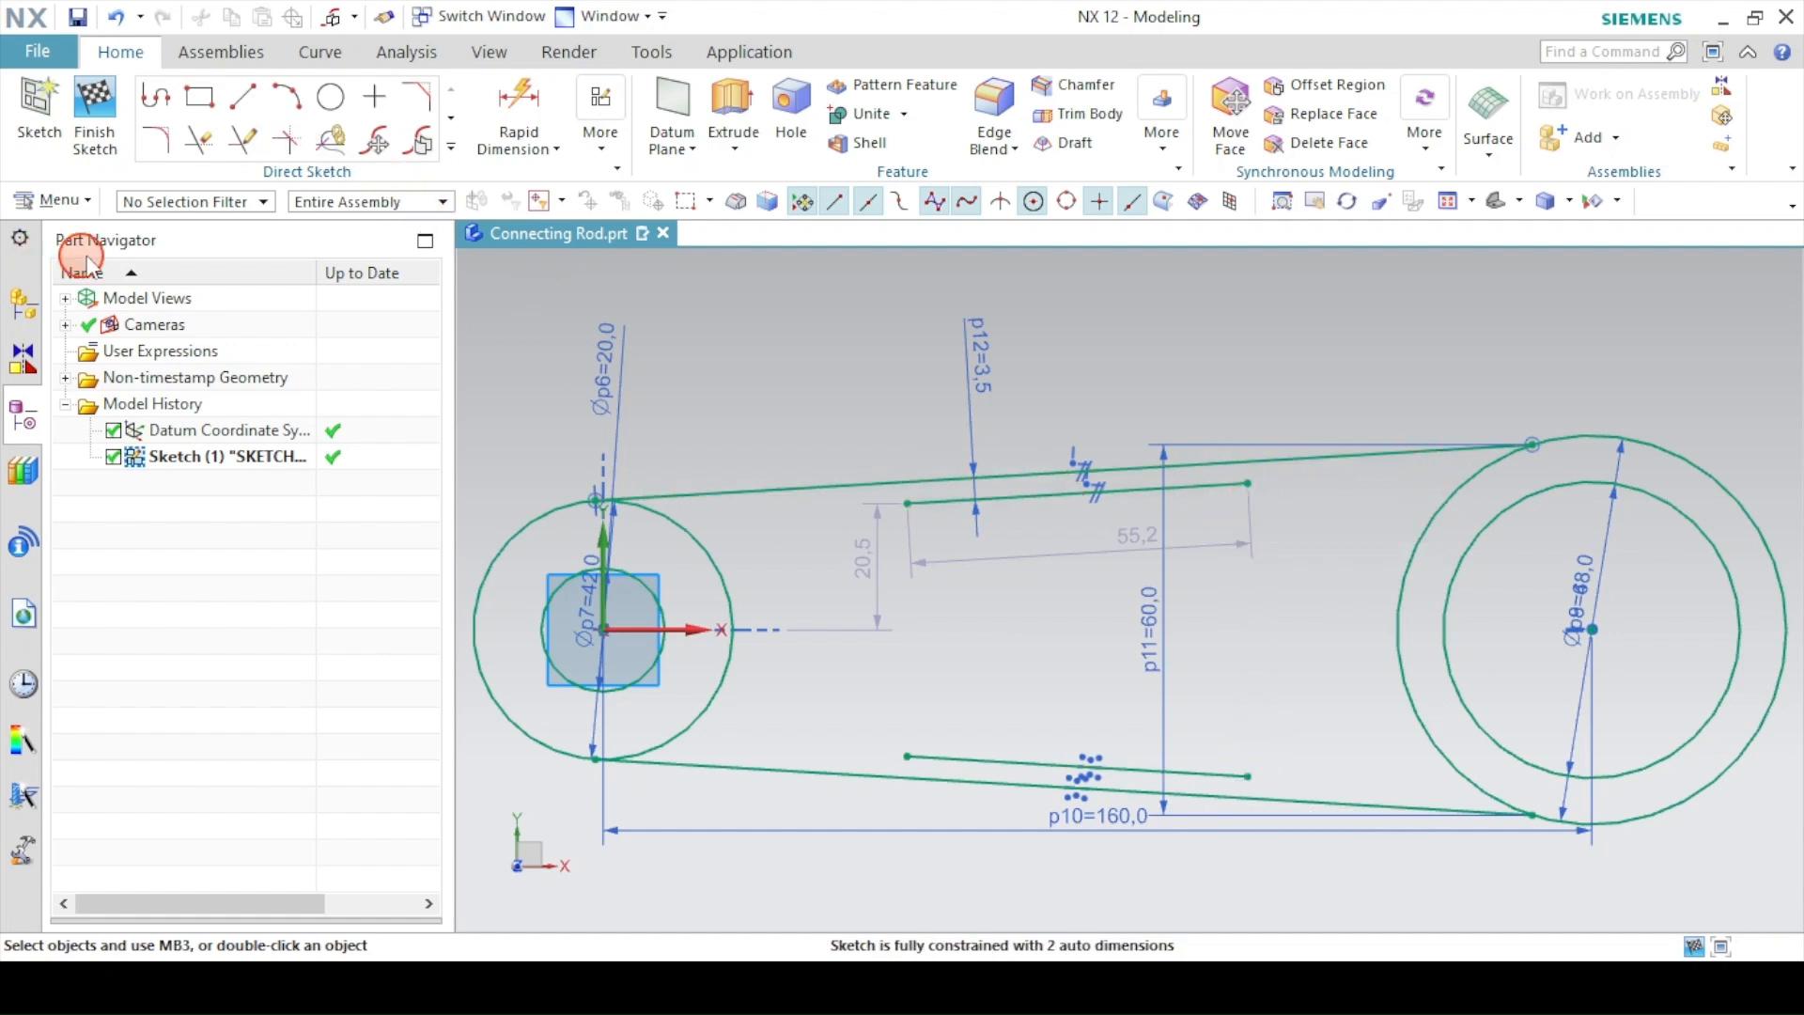
- Draw a three-point arc joining the inner lines' ends nearest the large circles, bulging outward and tangent to both lines
left_click(297, 100)
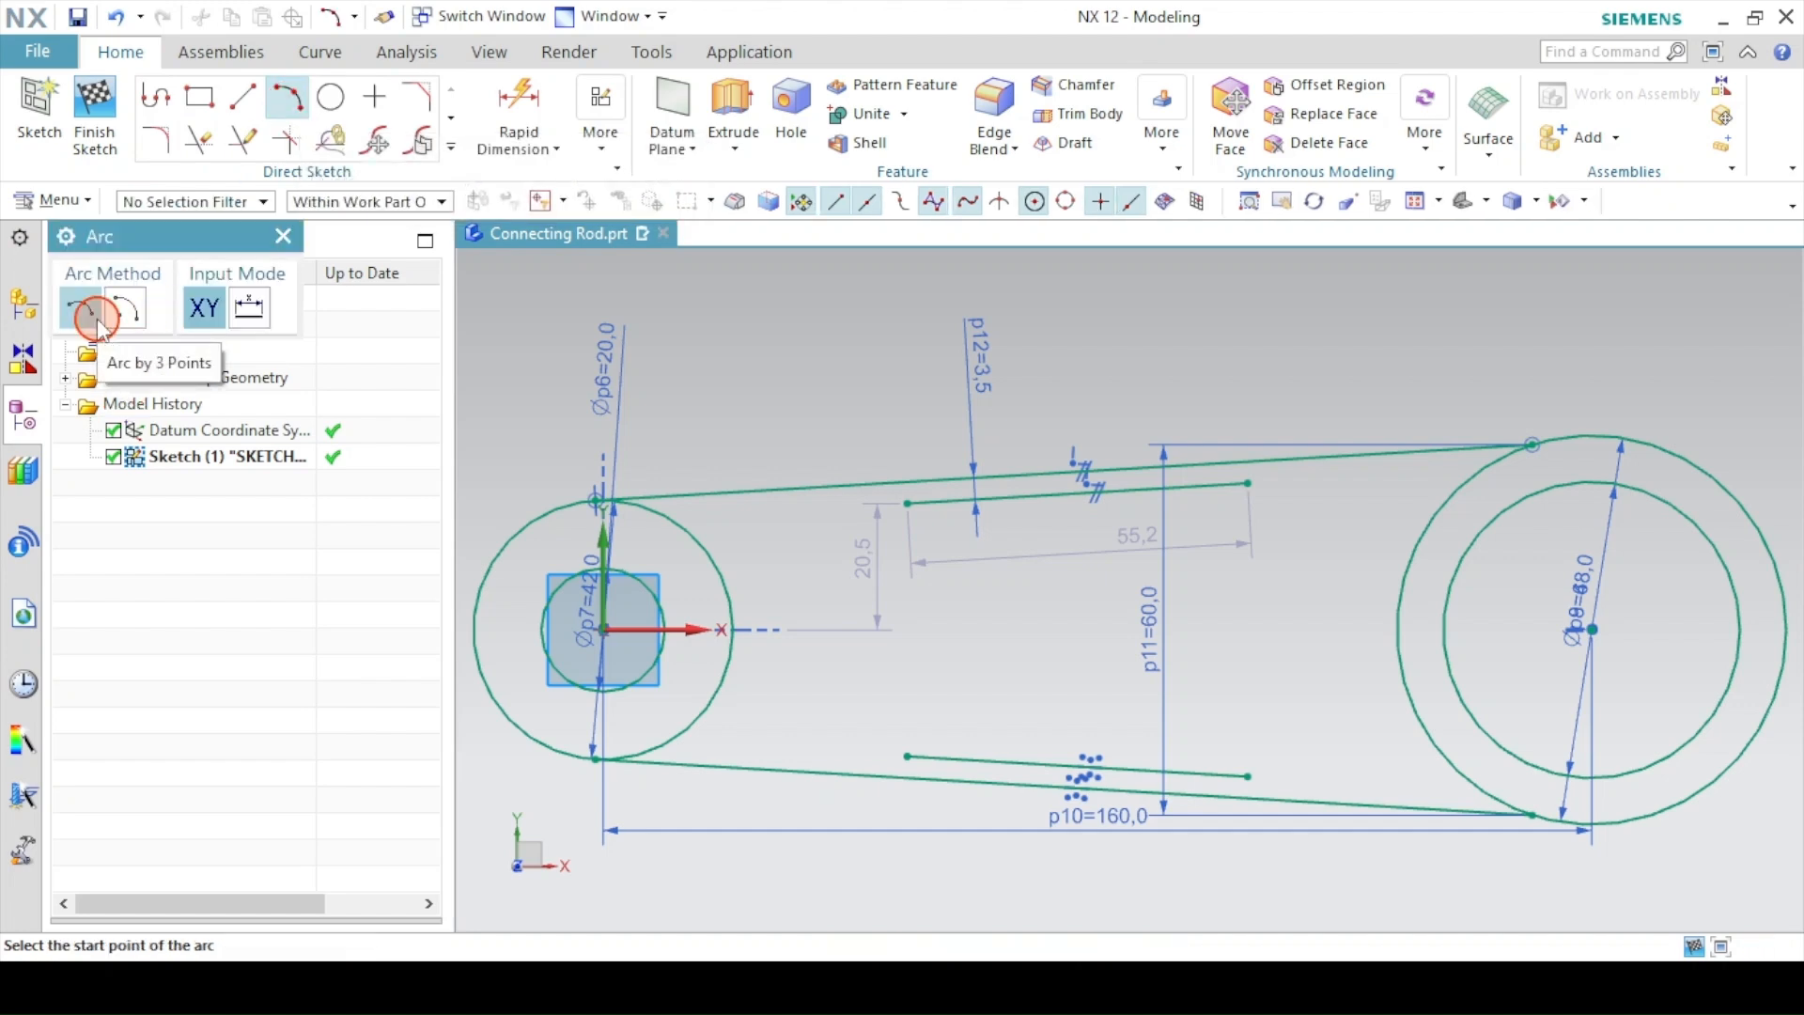
left_click(1248, 483)
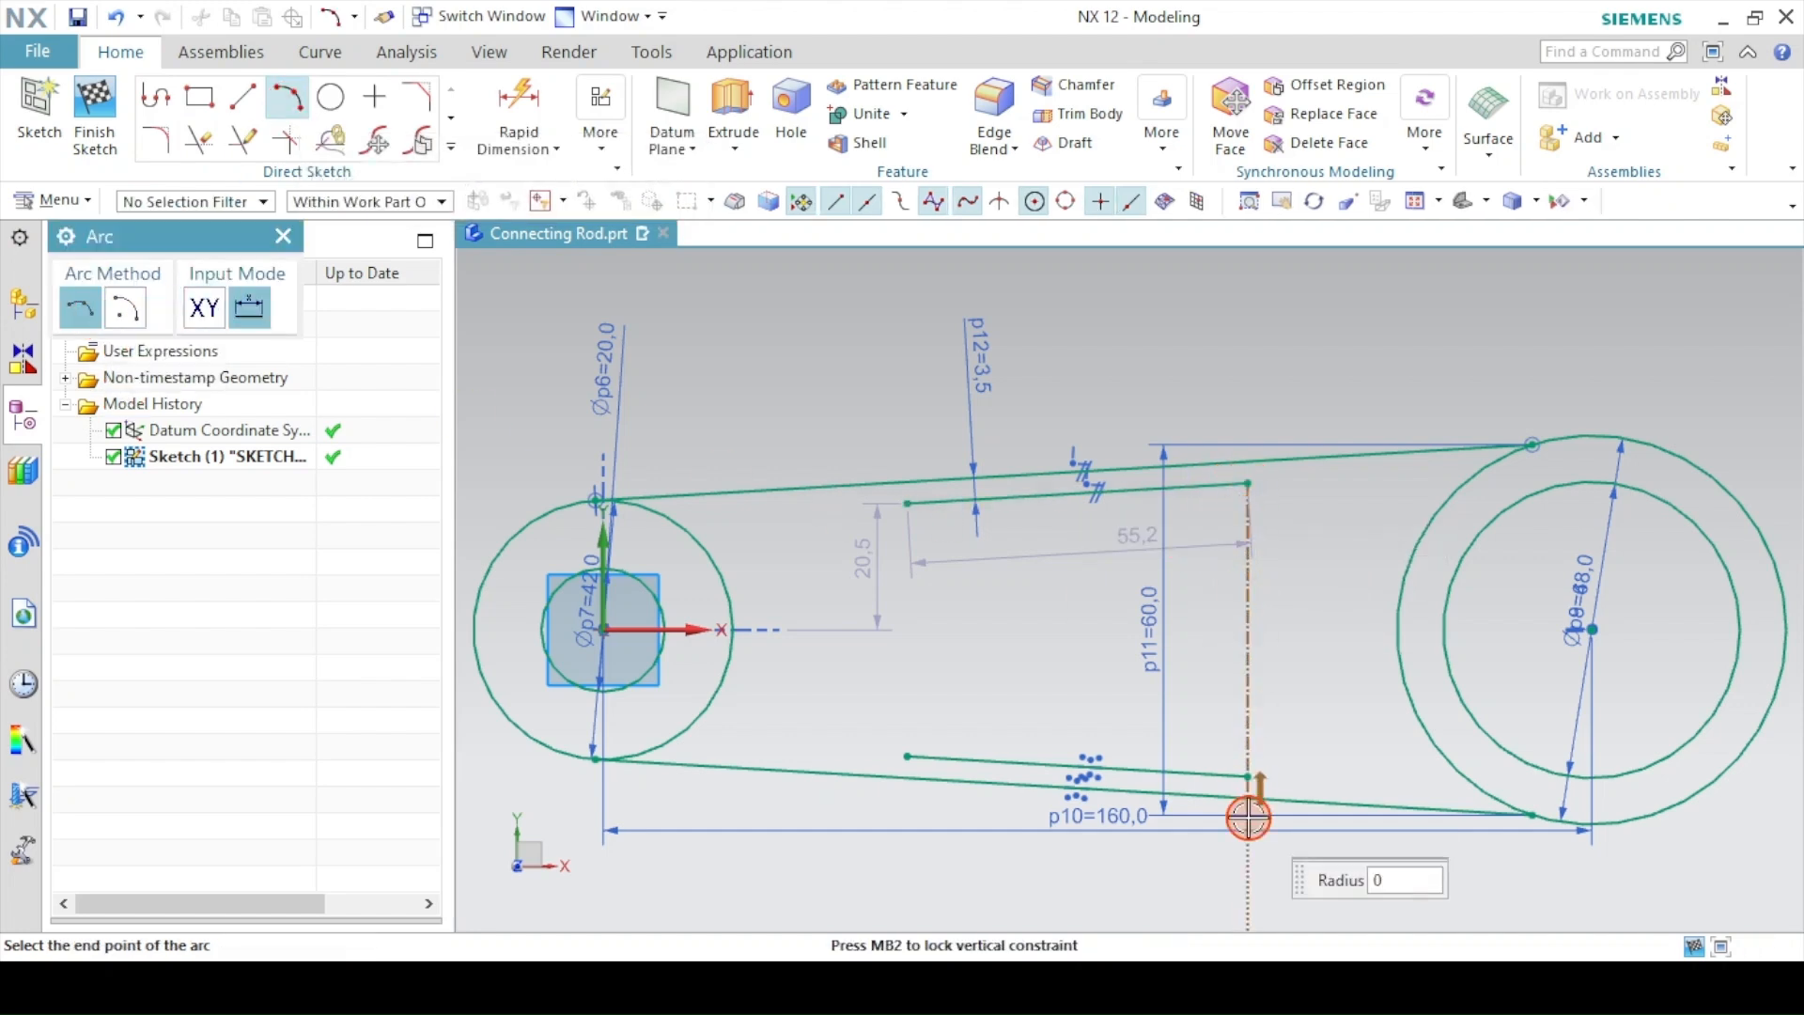
left_click(1248, 776)
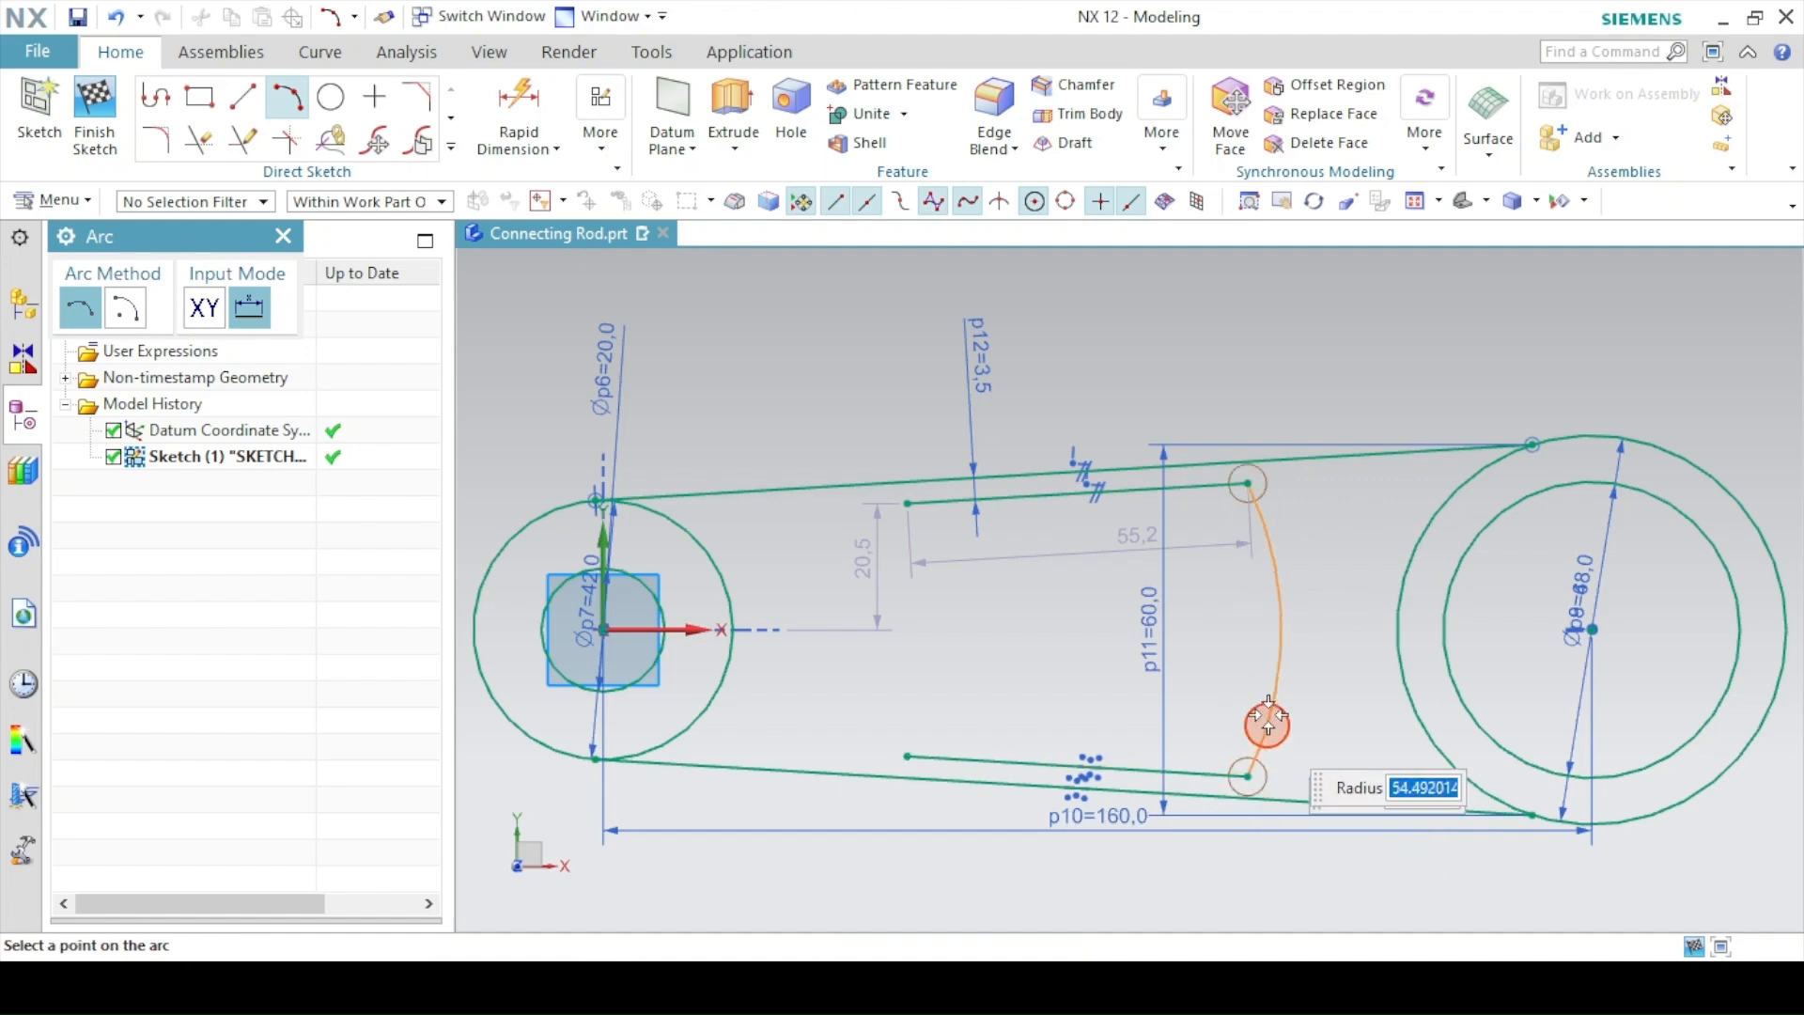
left_click(1357, 588)
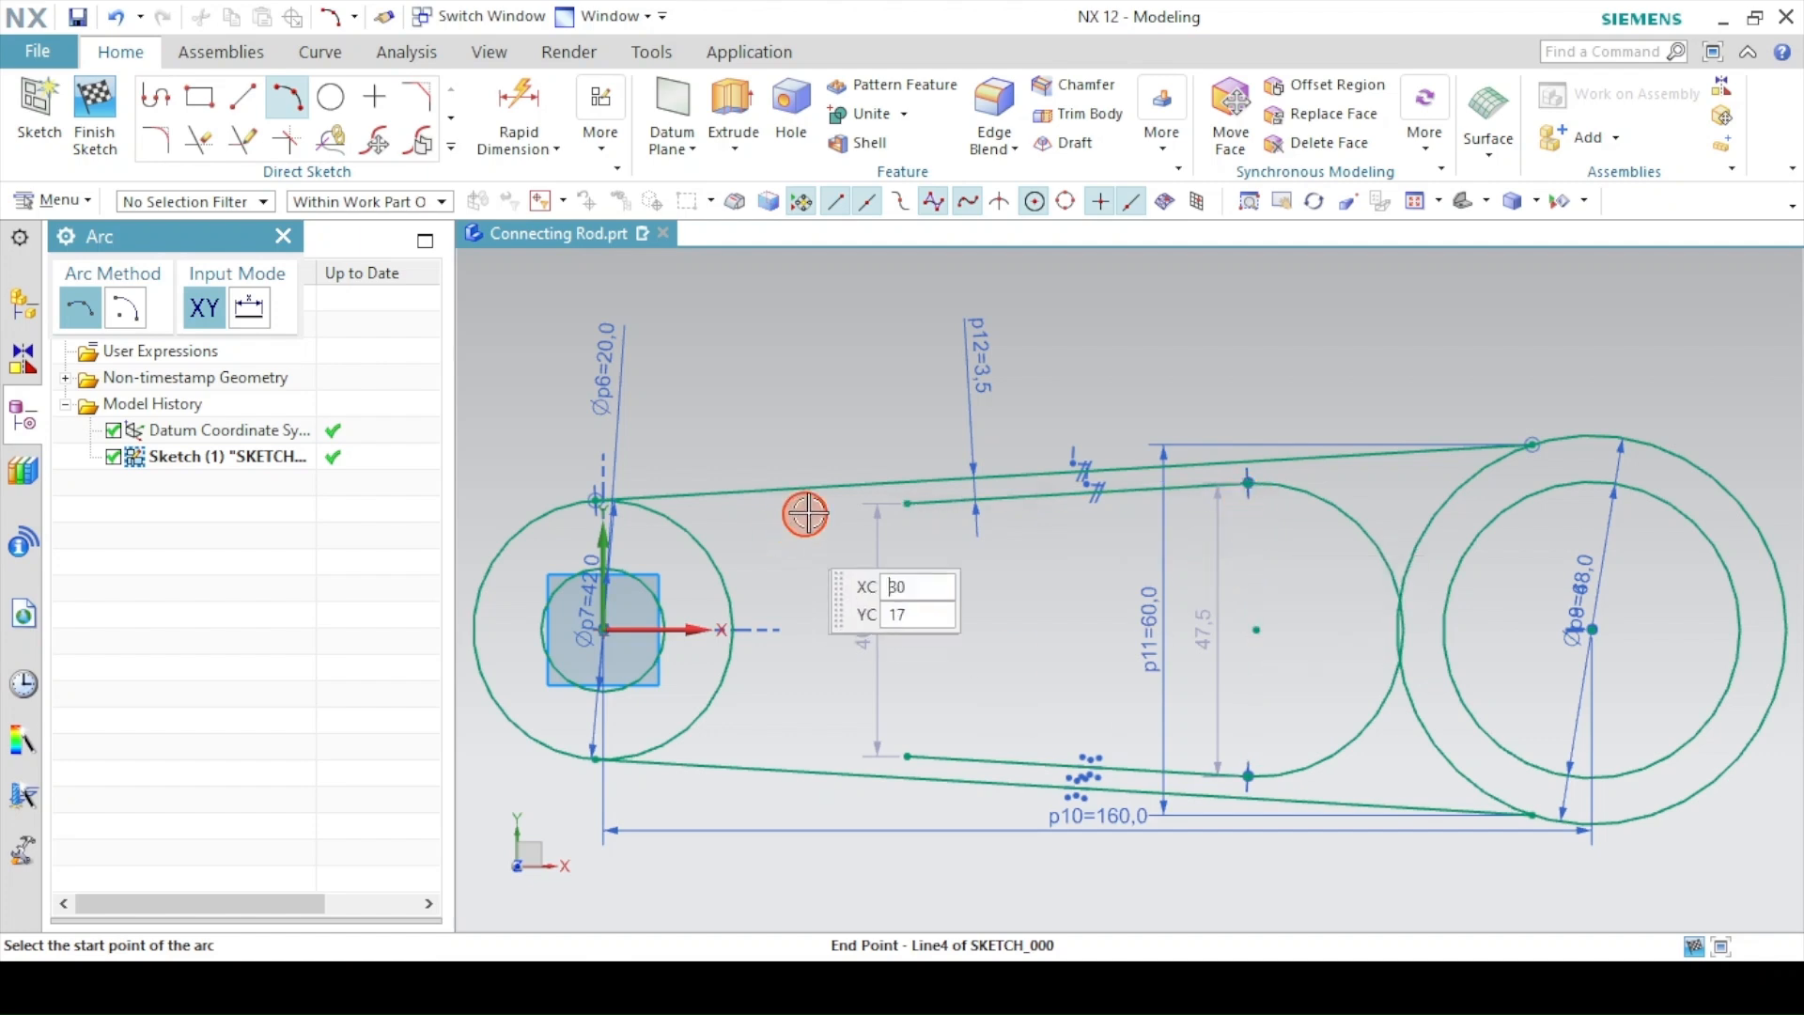
- Close the inner pocket outline with an outward three-point arc of about 20.5 mm radius at the small-end side, tangent to both inner lines
left_click(901, 506)
left_click(907, 756)
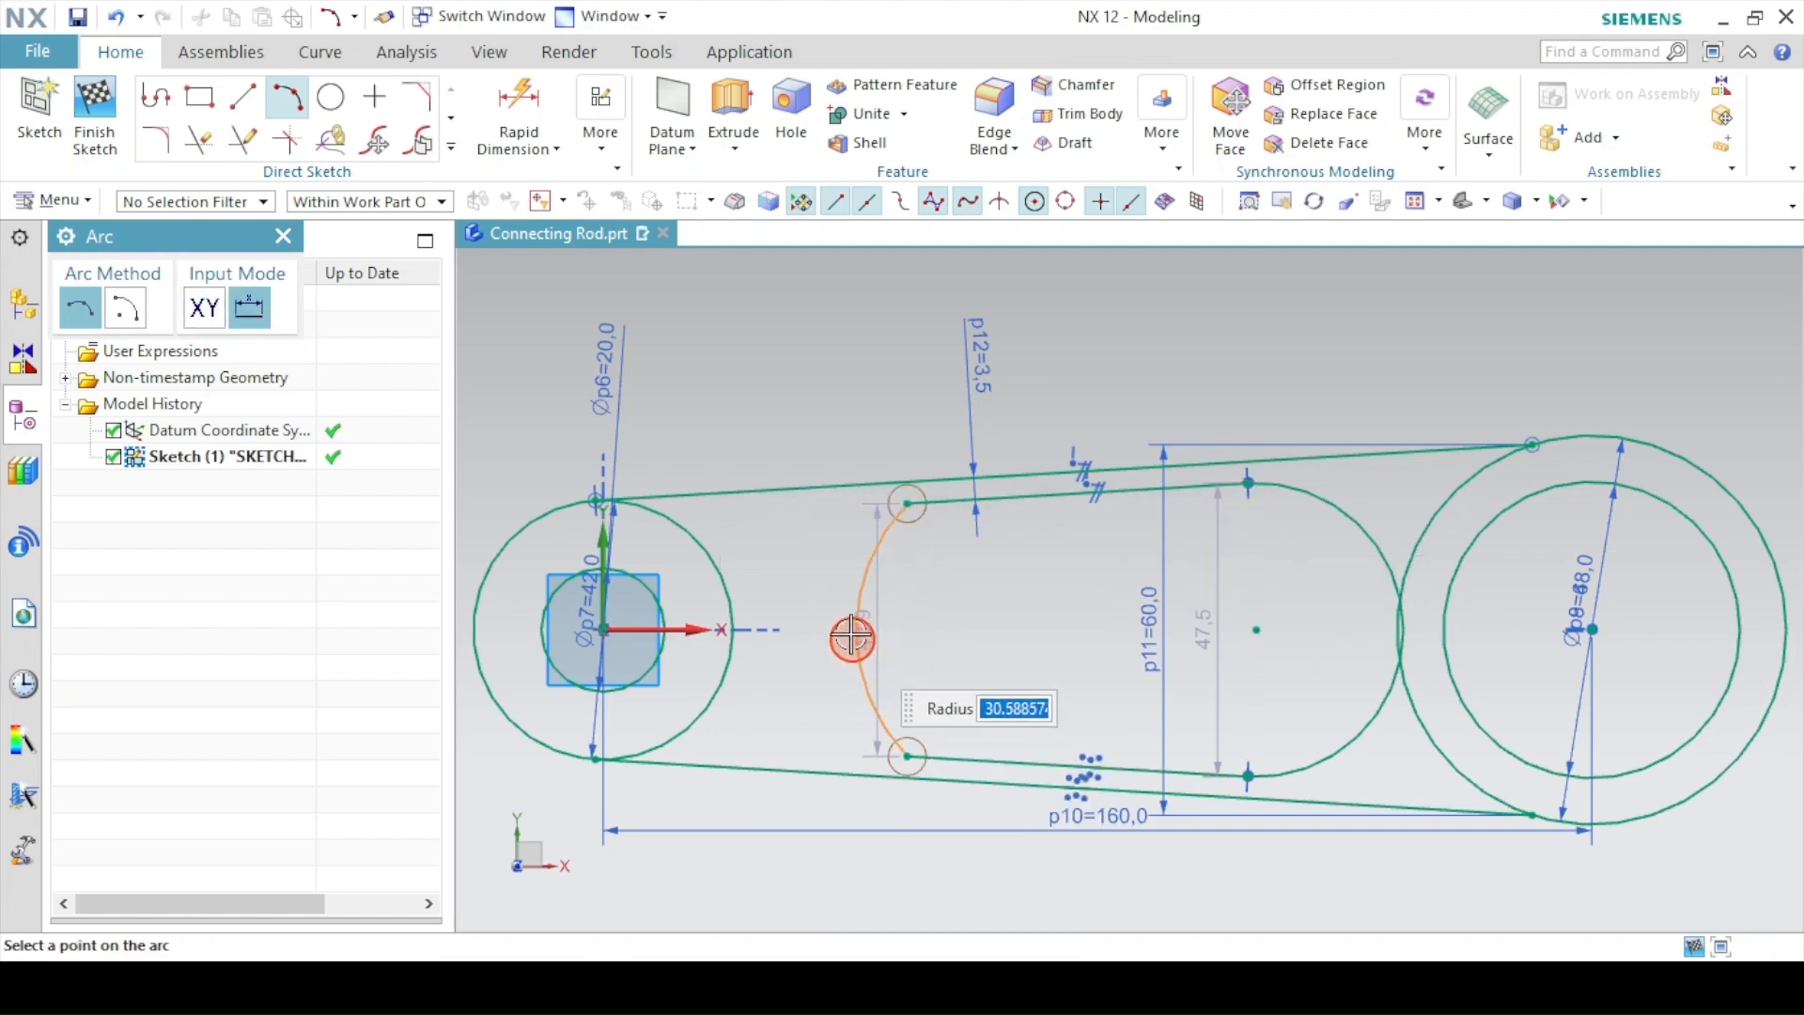
left_click(782, 593)
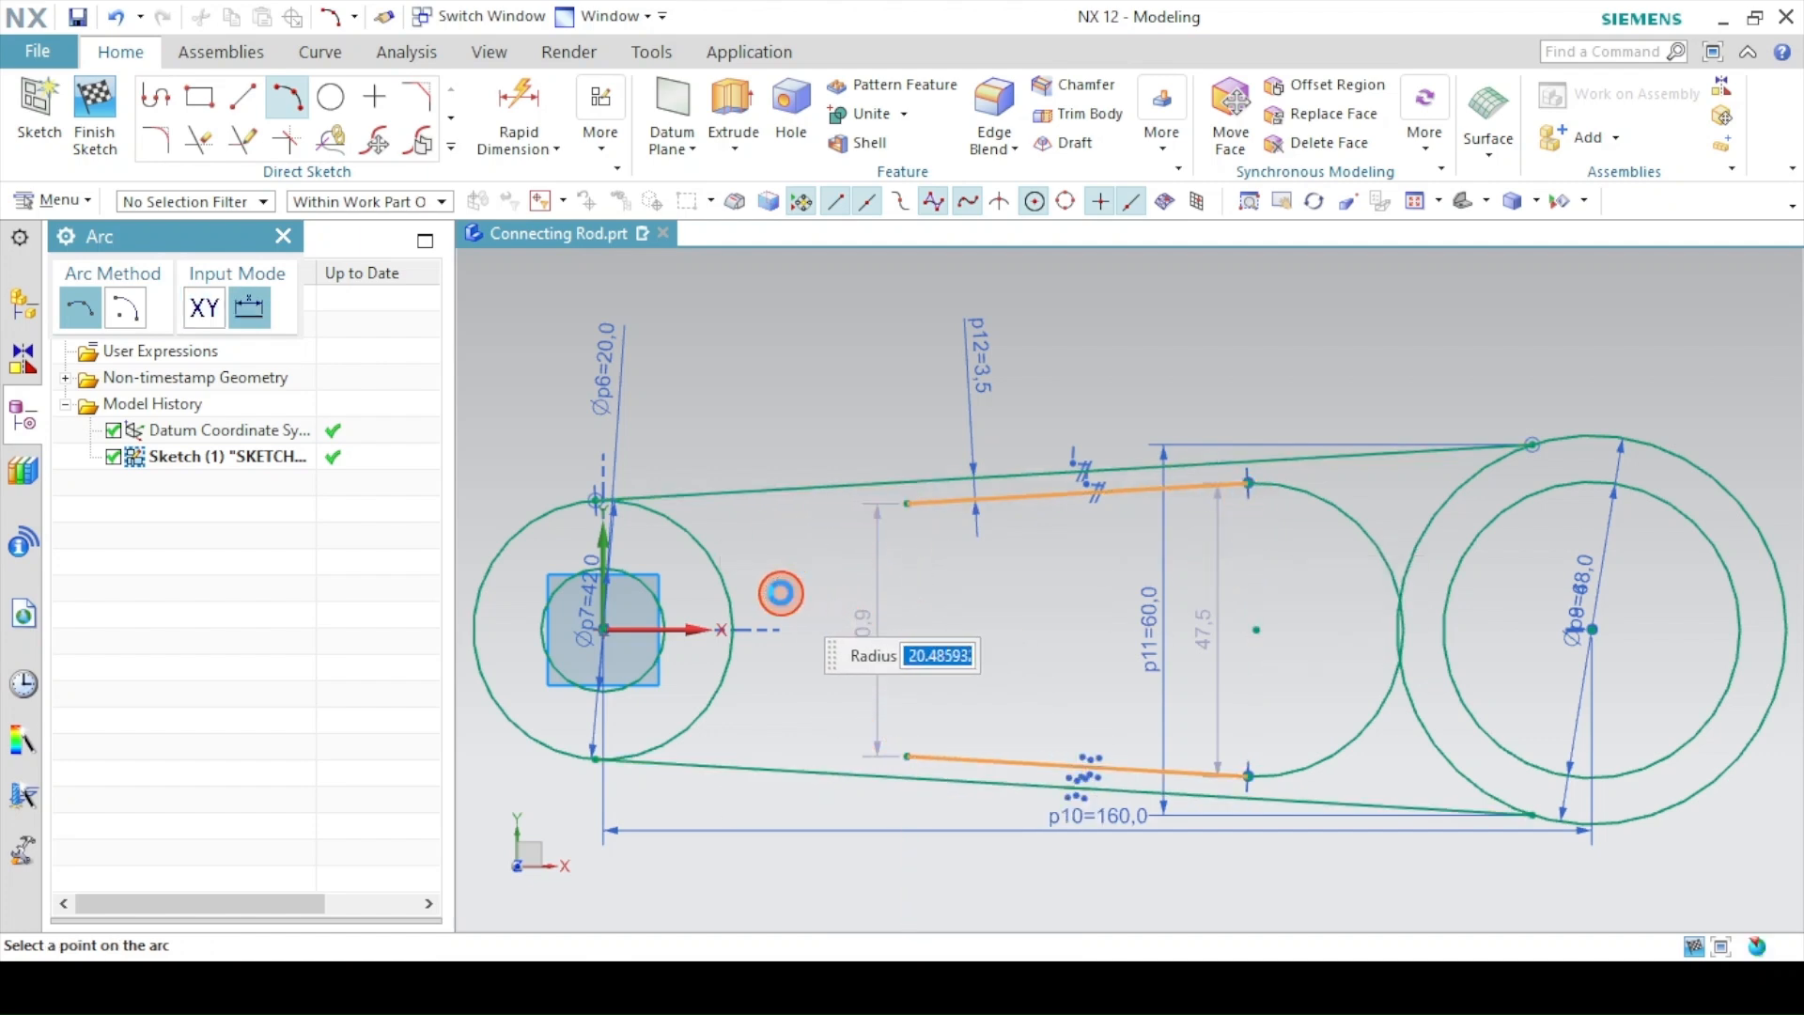
- Dimension the gap between the small end's outer circle and the nearer pocket arc as 5 mm, following the reference drawing
left_click(307, 106)
left_click(518, 101)
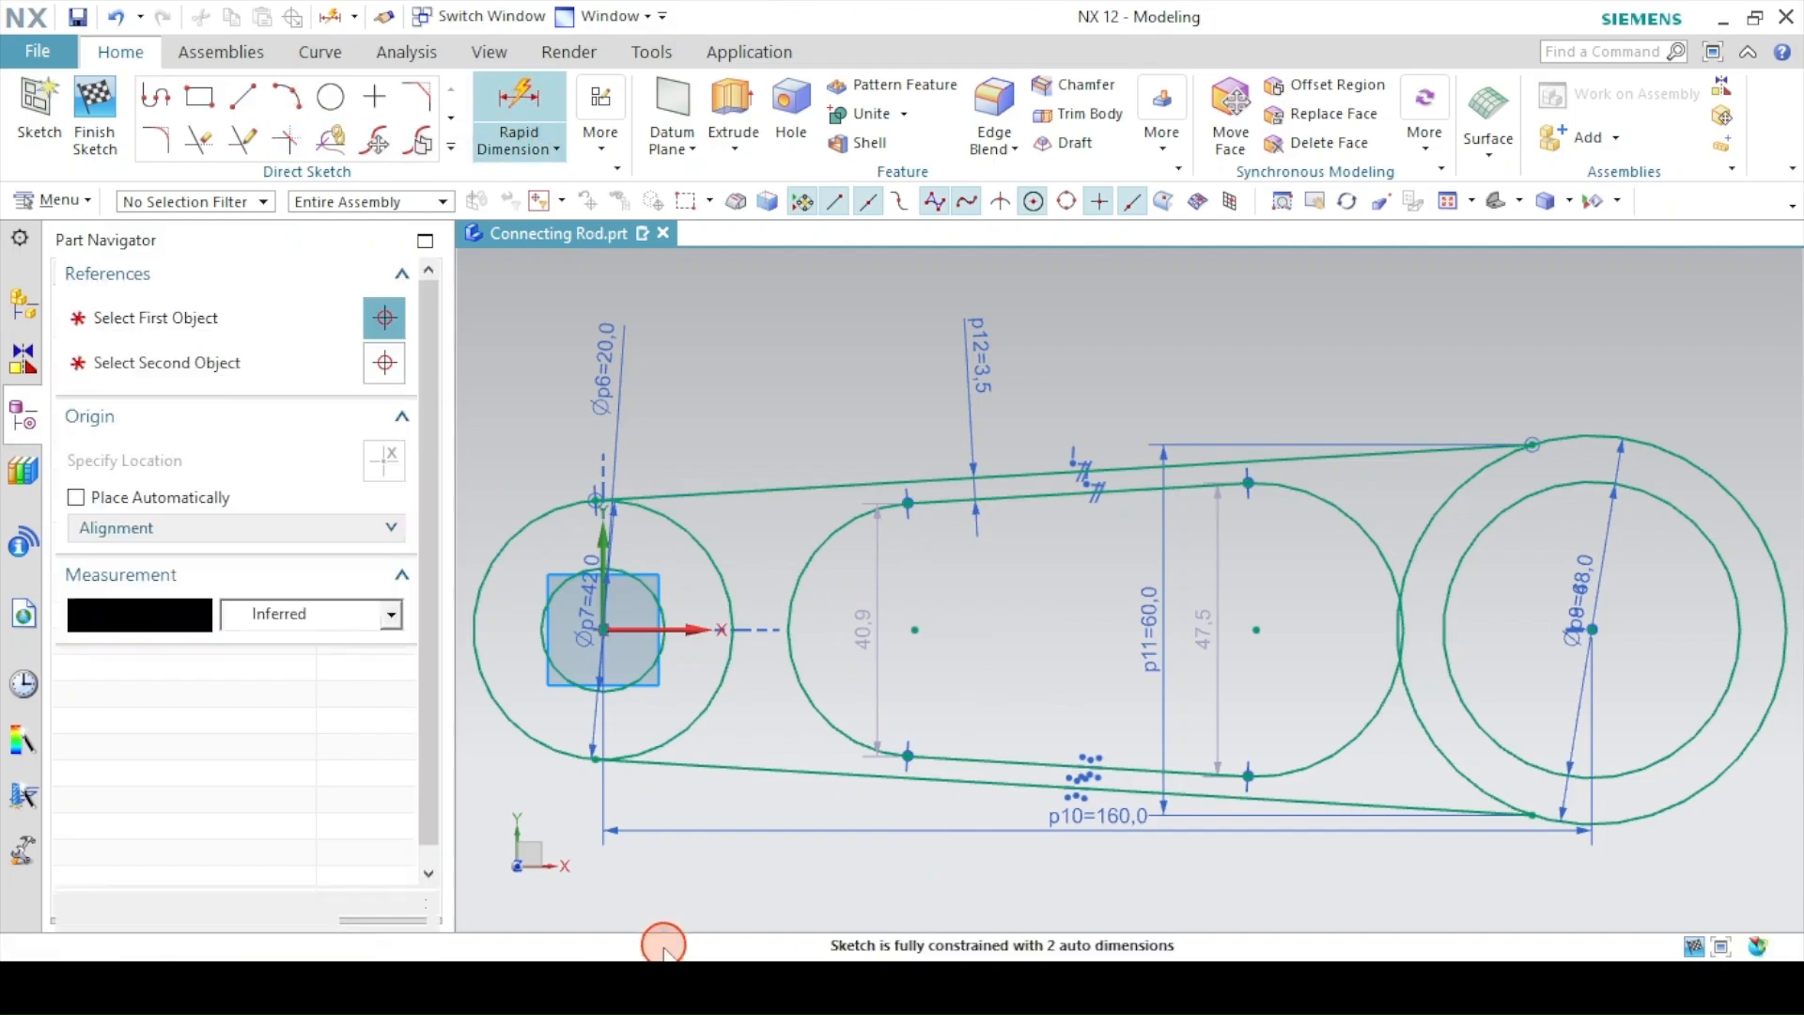
left_click(662, 981)
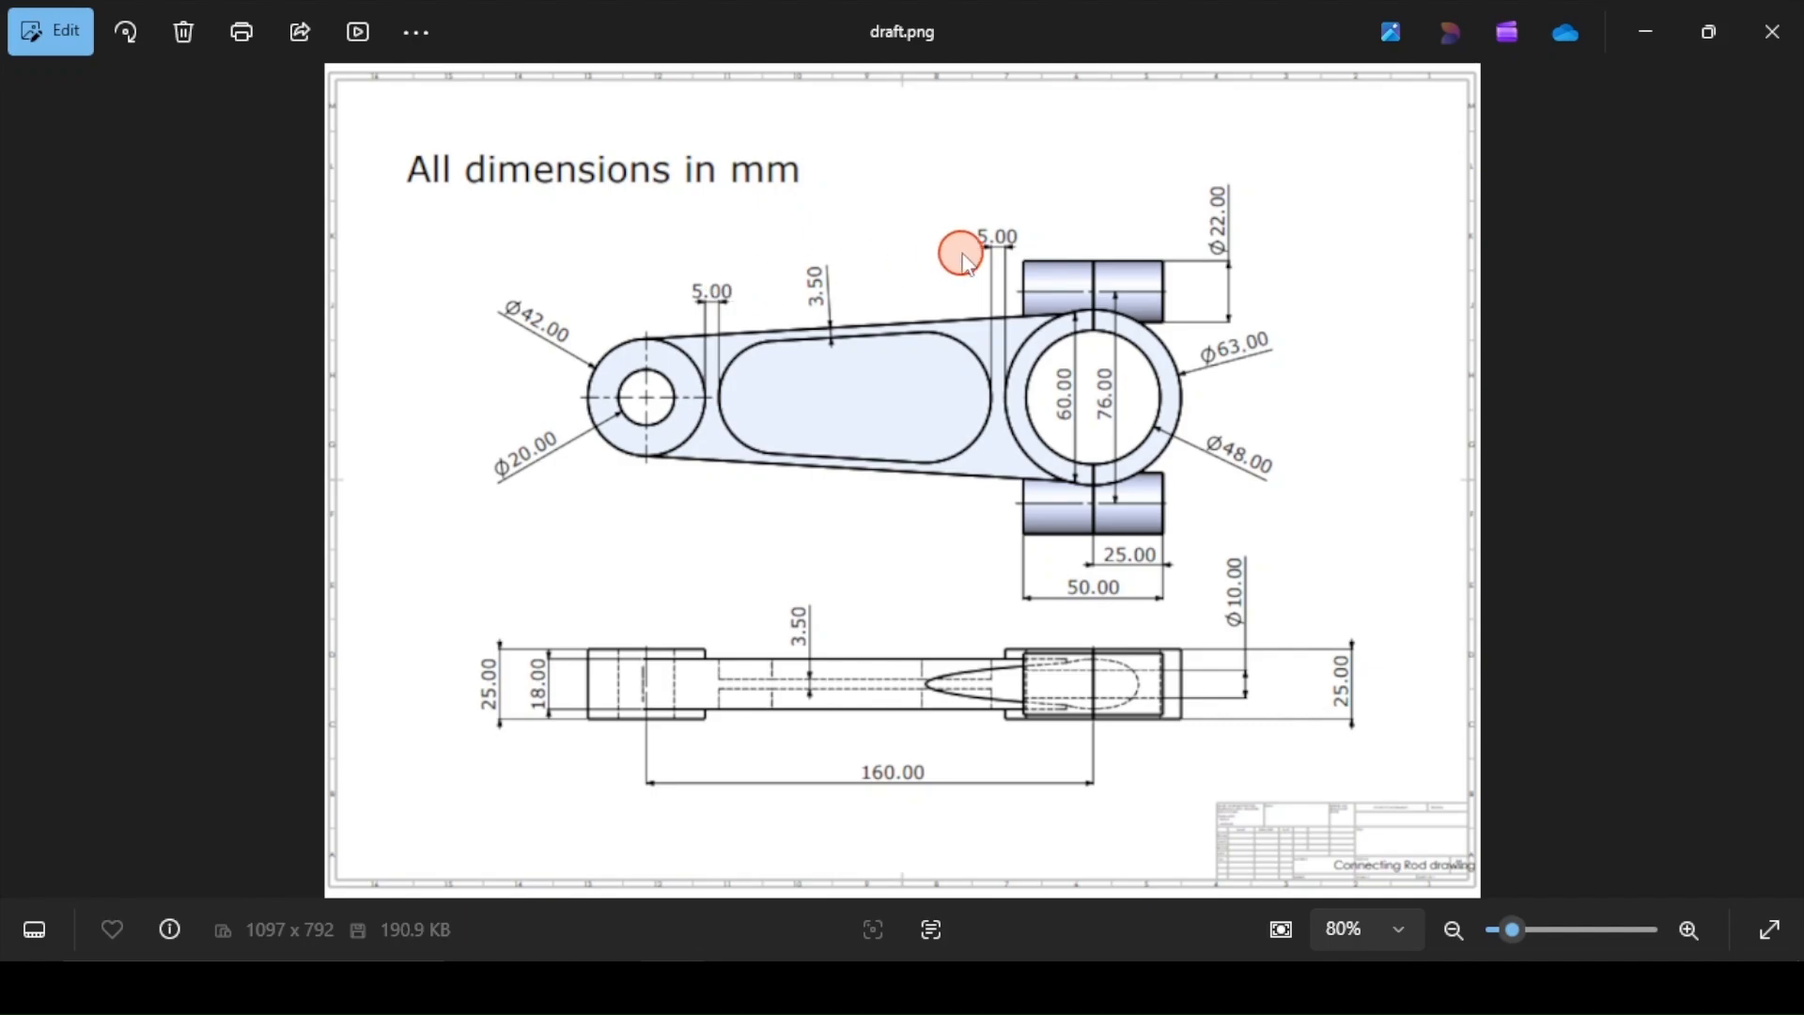
left_click(662, 982)
left_click(791, 629)
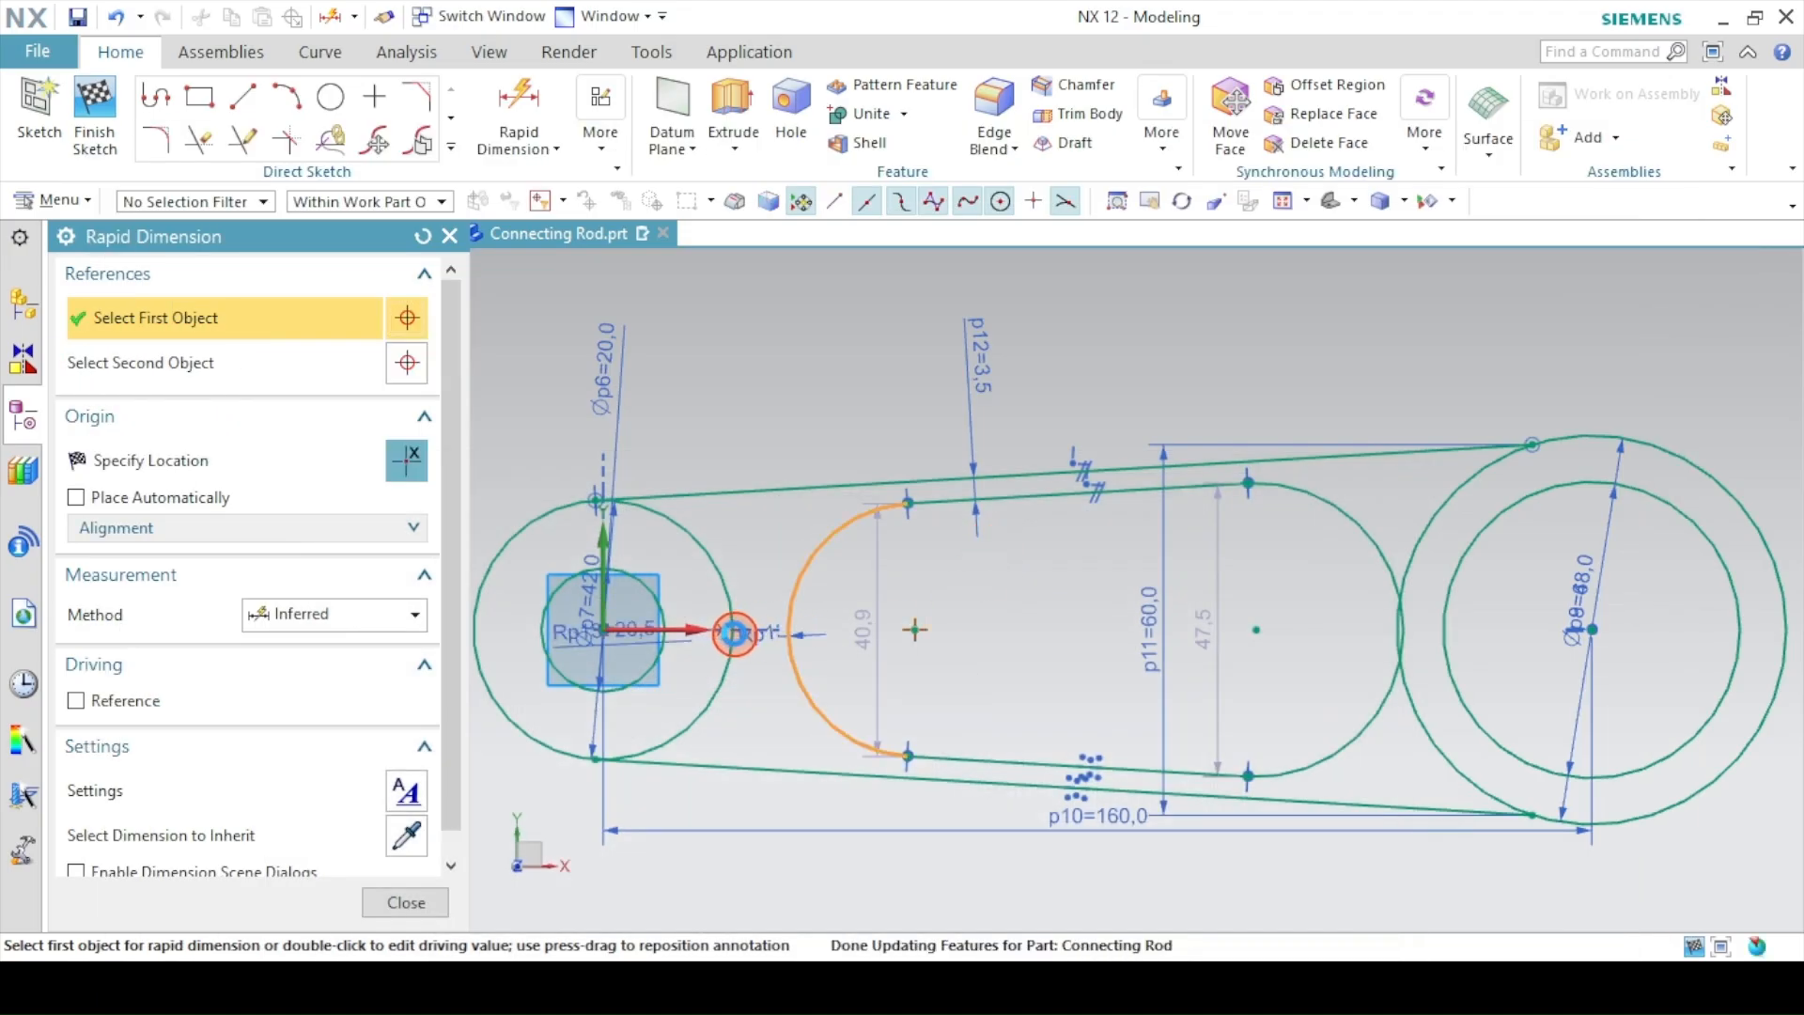
left_click(735, 627)
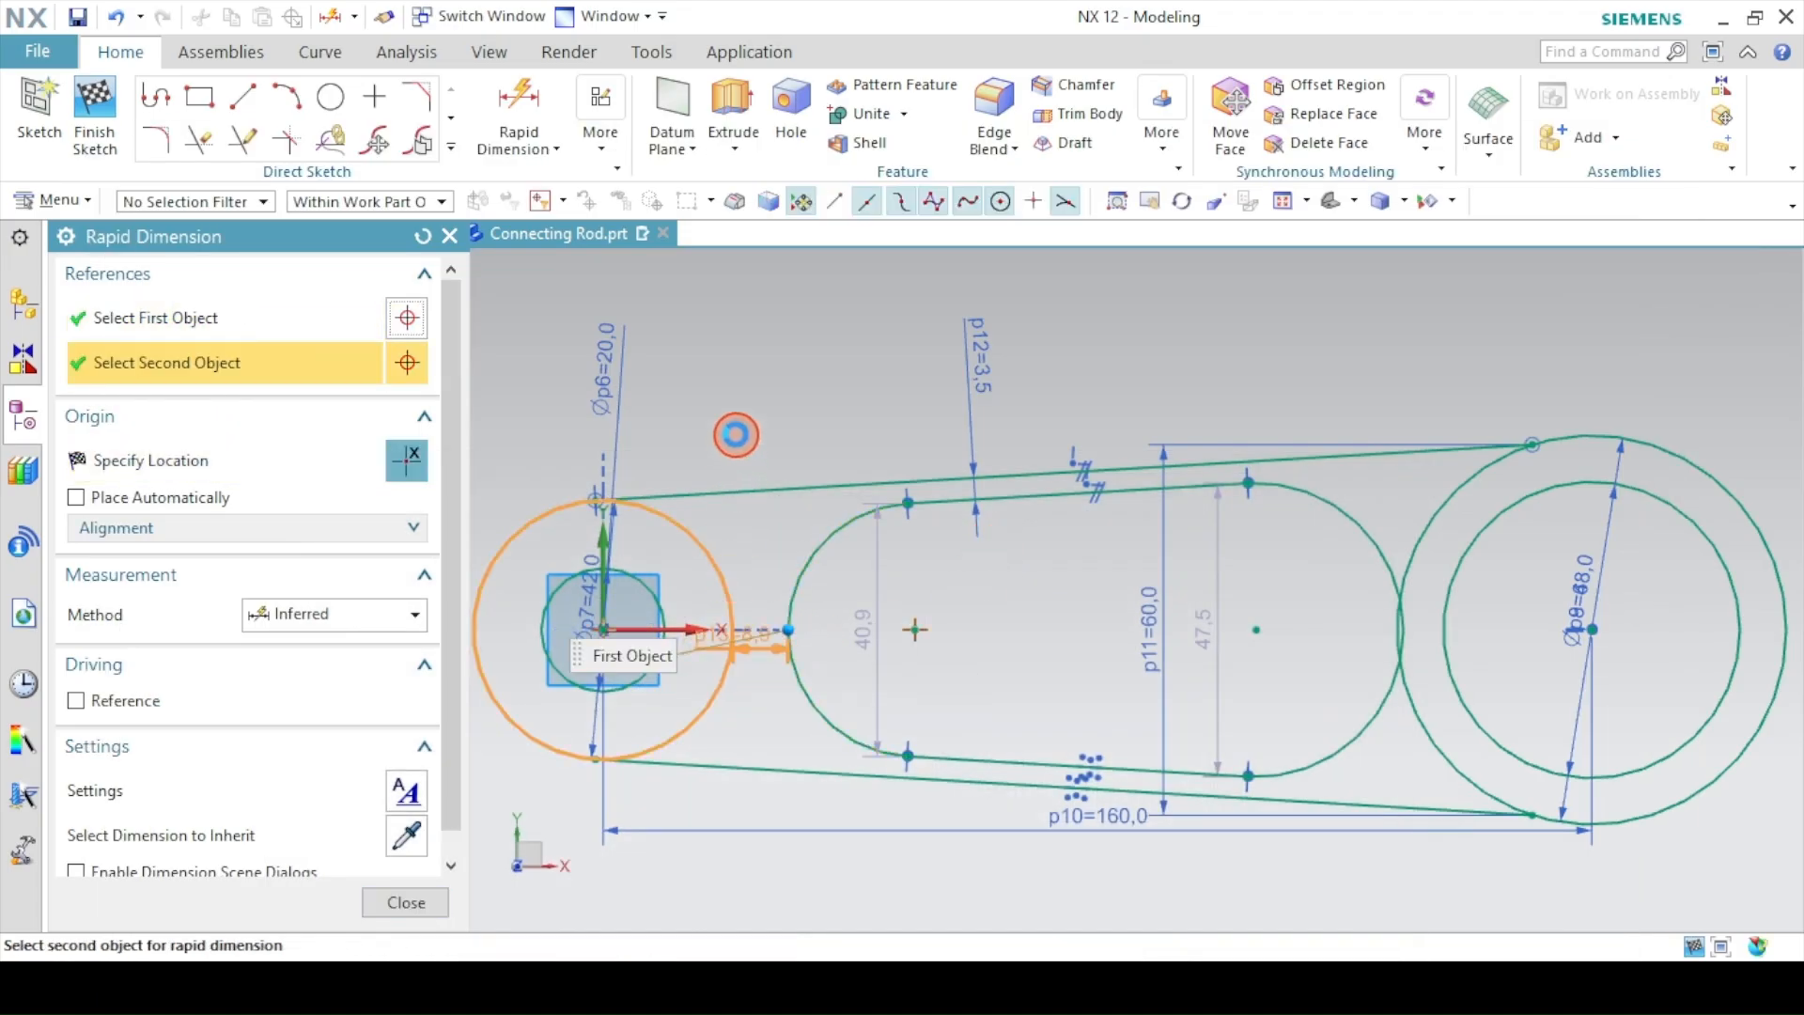
left_click(747, 384)
type("5")
key("Return")
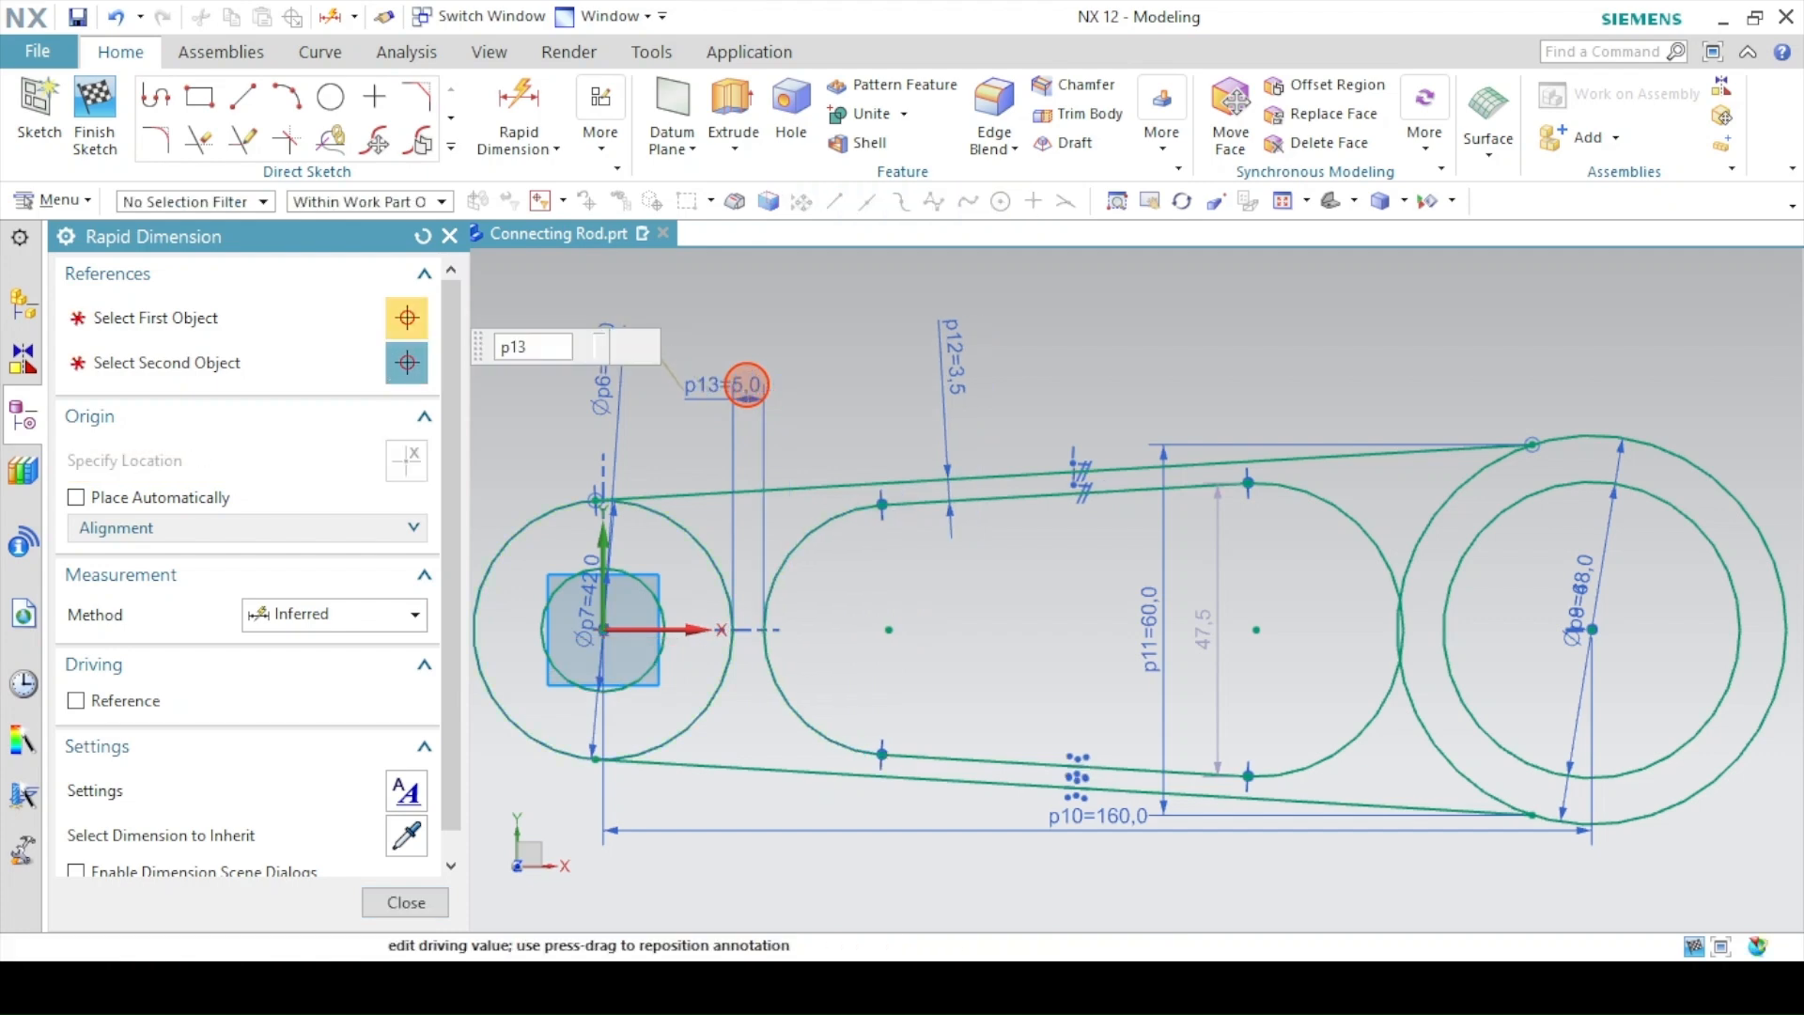
left_click(406, 902)
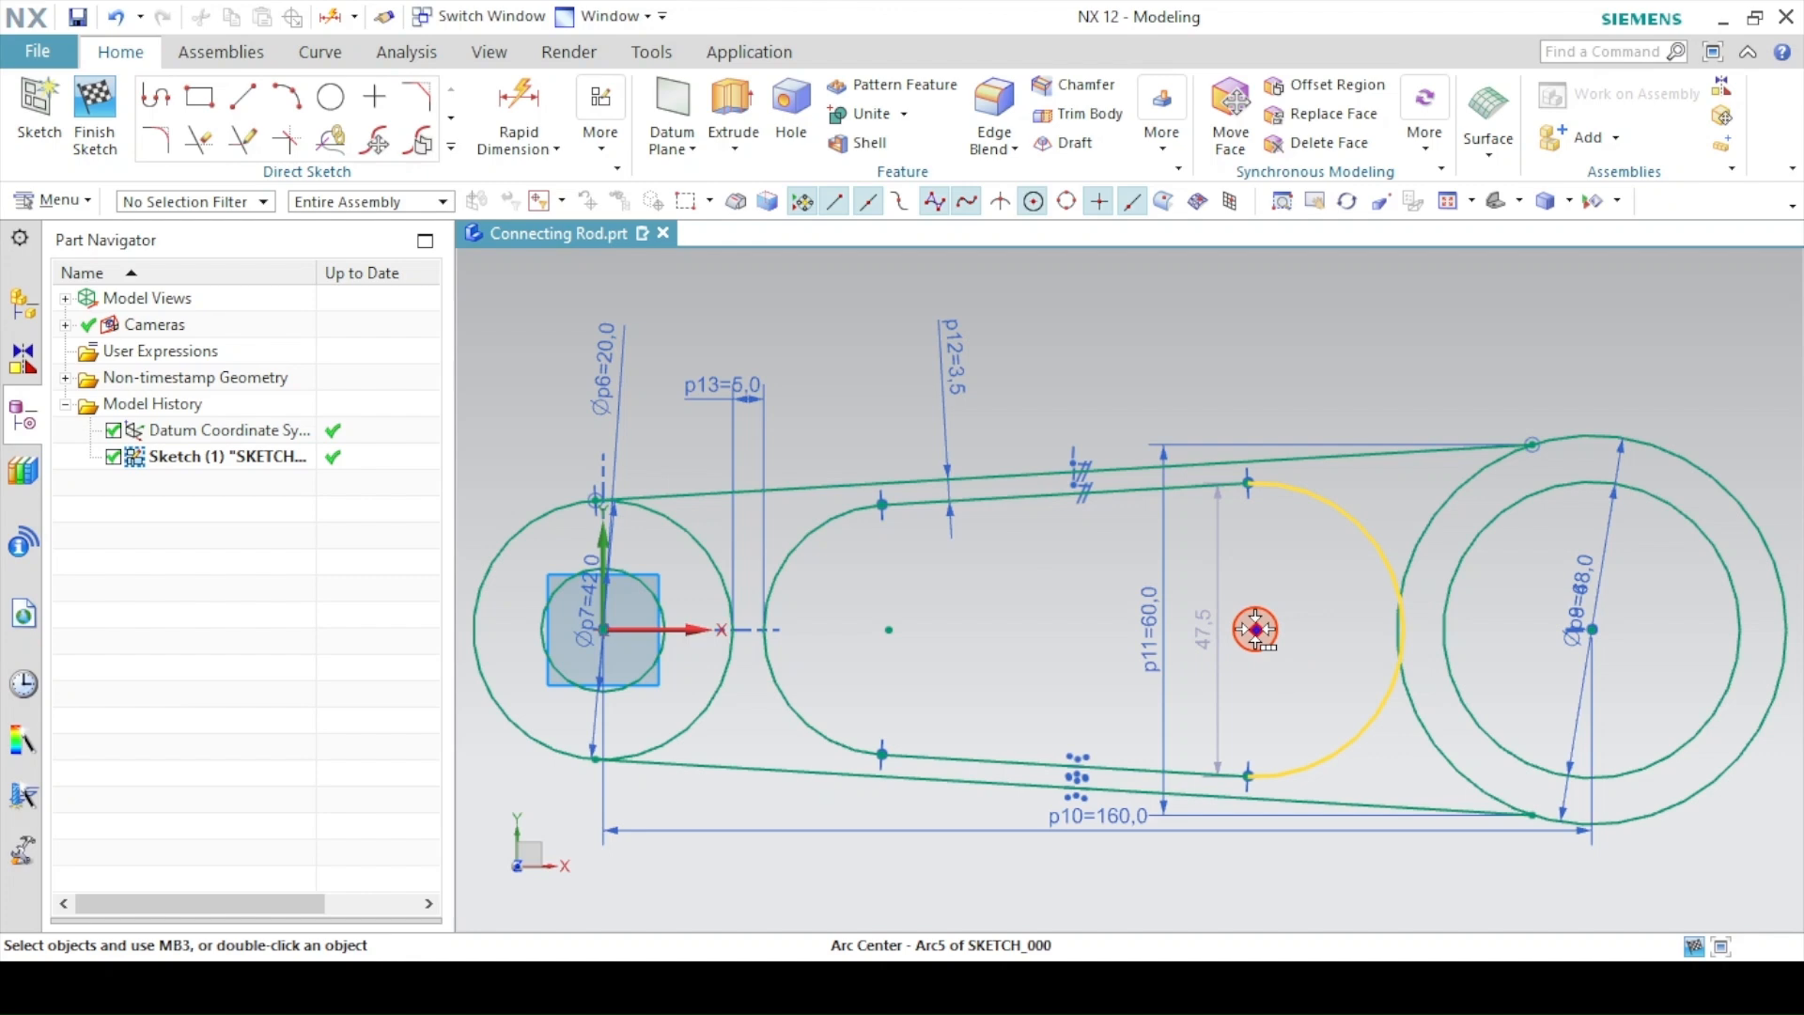
- Pull the pocket's other end arc away from the big end, and dimension its gap to the large outer circle as 5 mm
left_click_drag(1256, 629, 1151, 626)
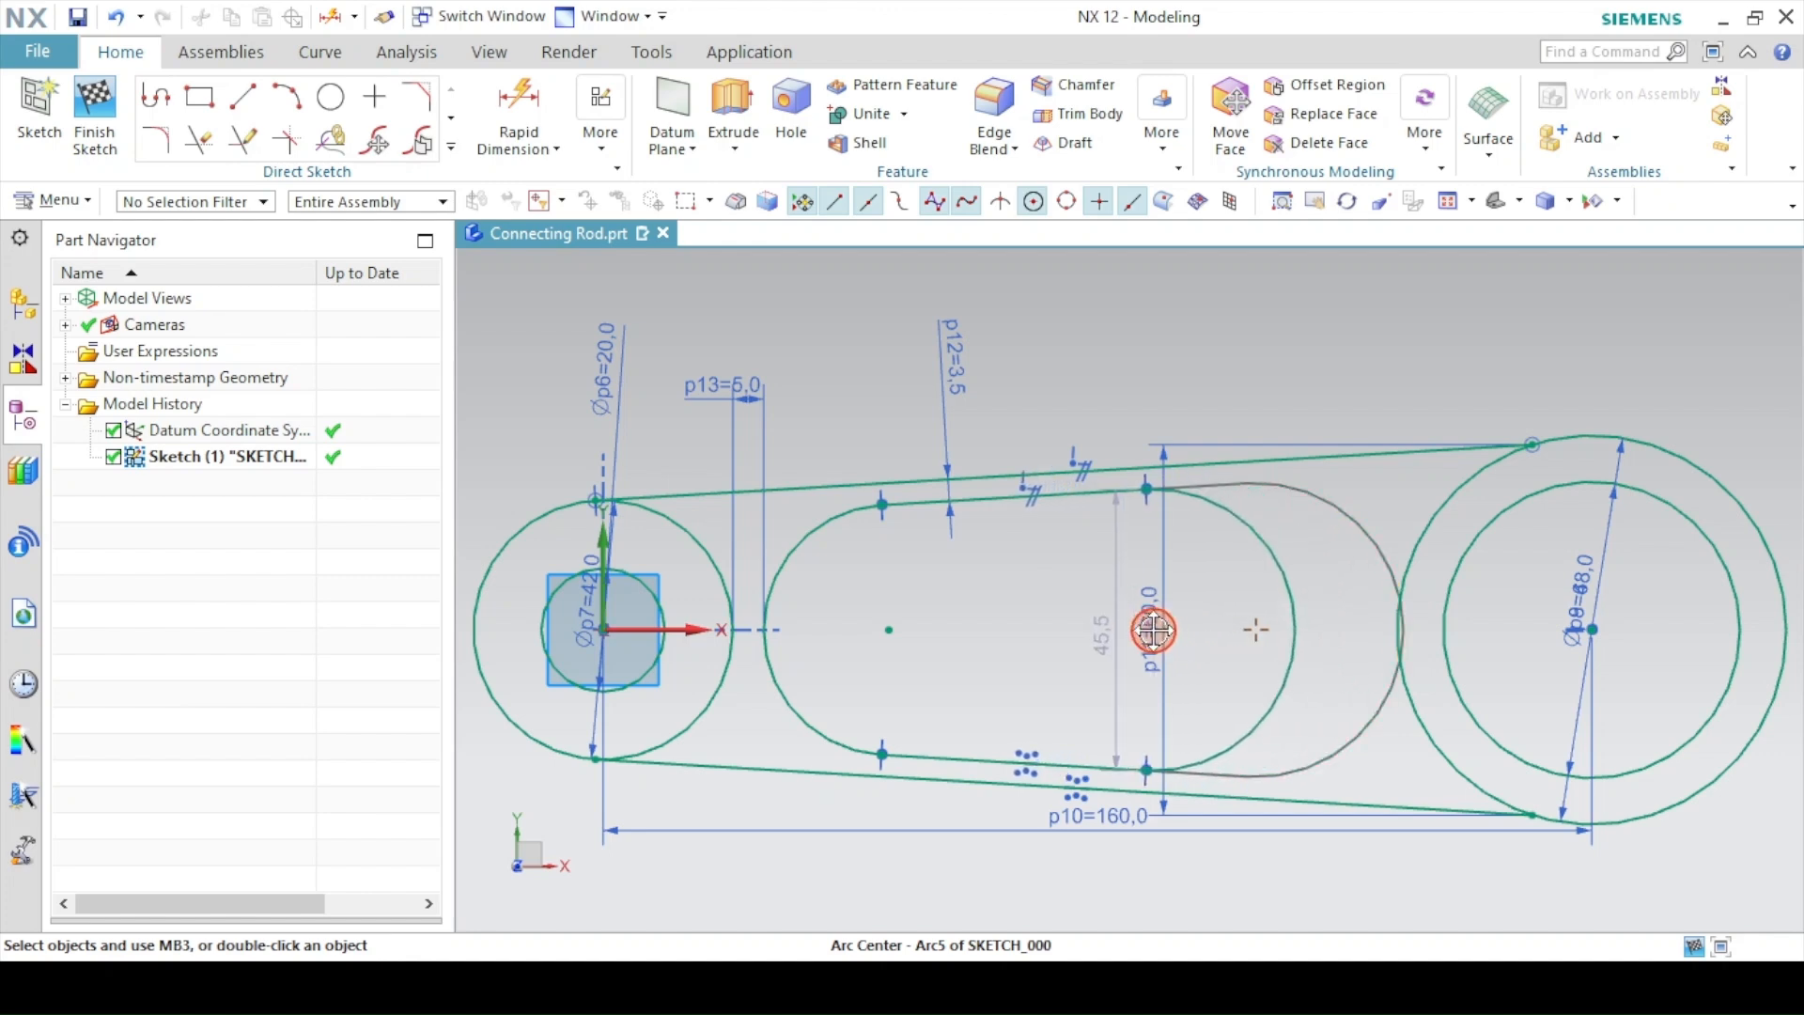
left_click(517, 113)
left_click(1291, 625)
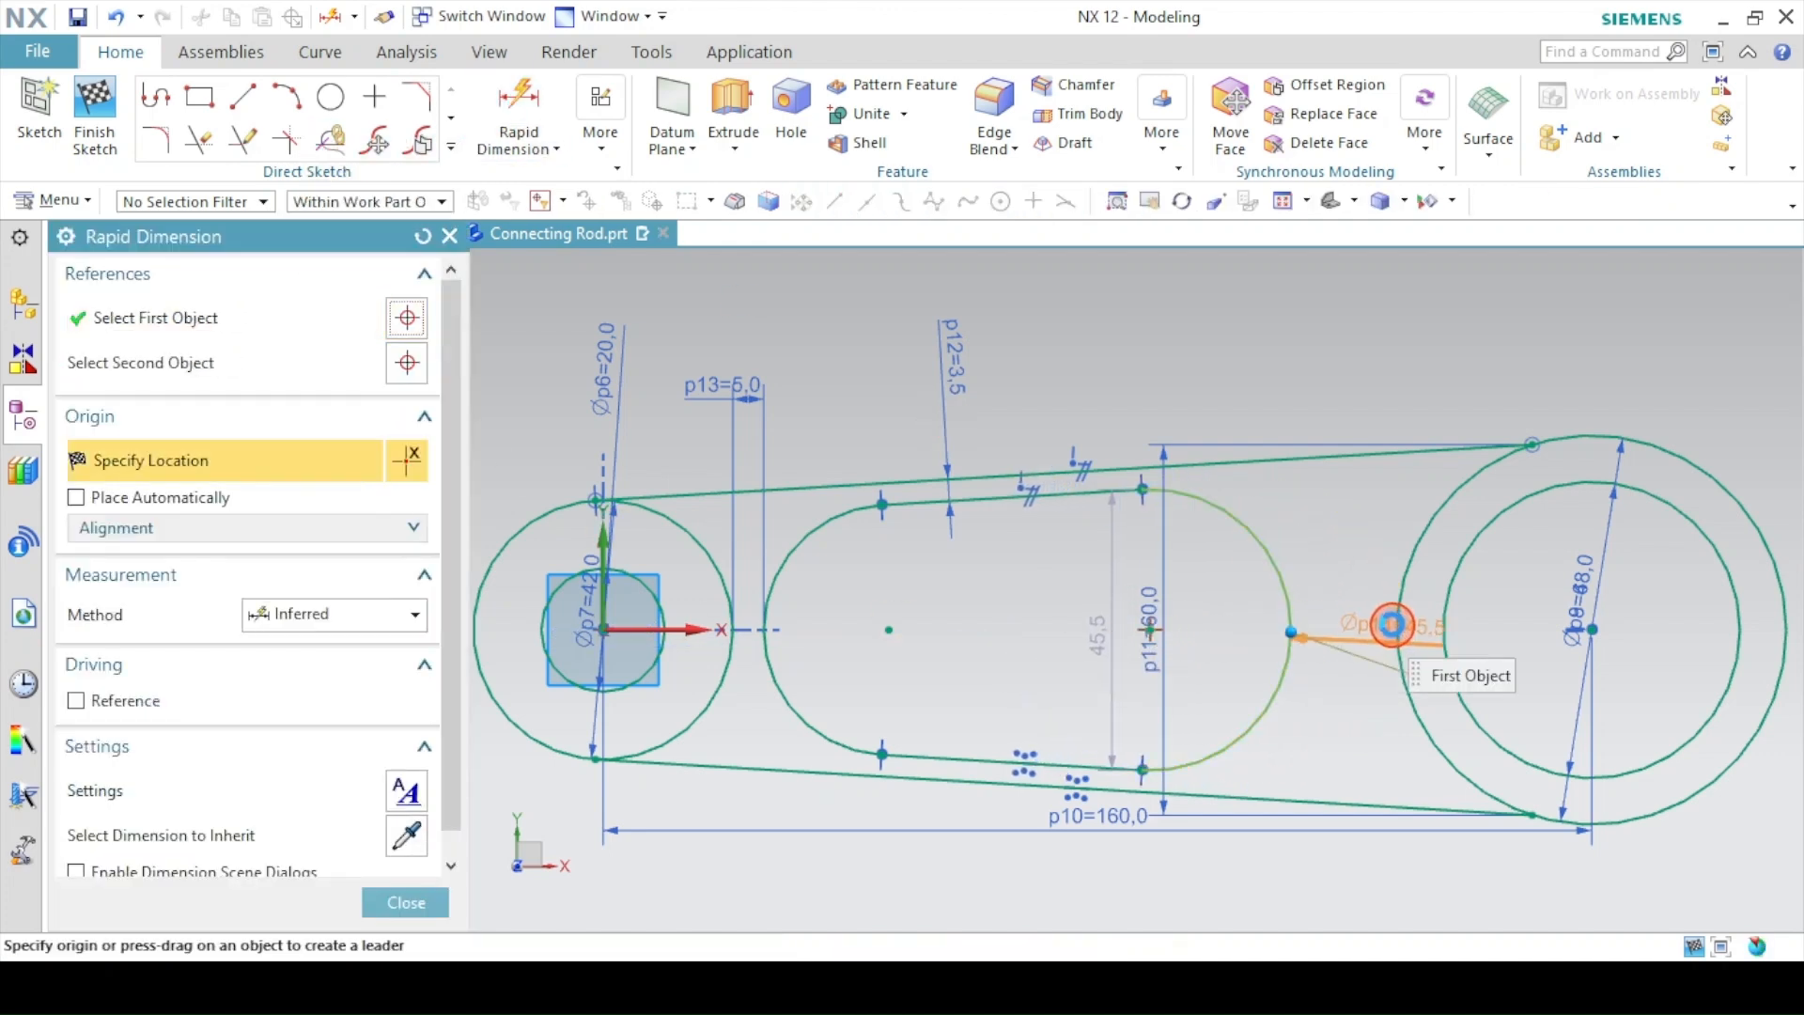
left_click(1394, 631)
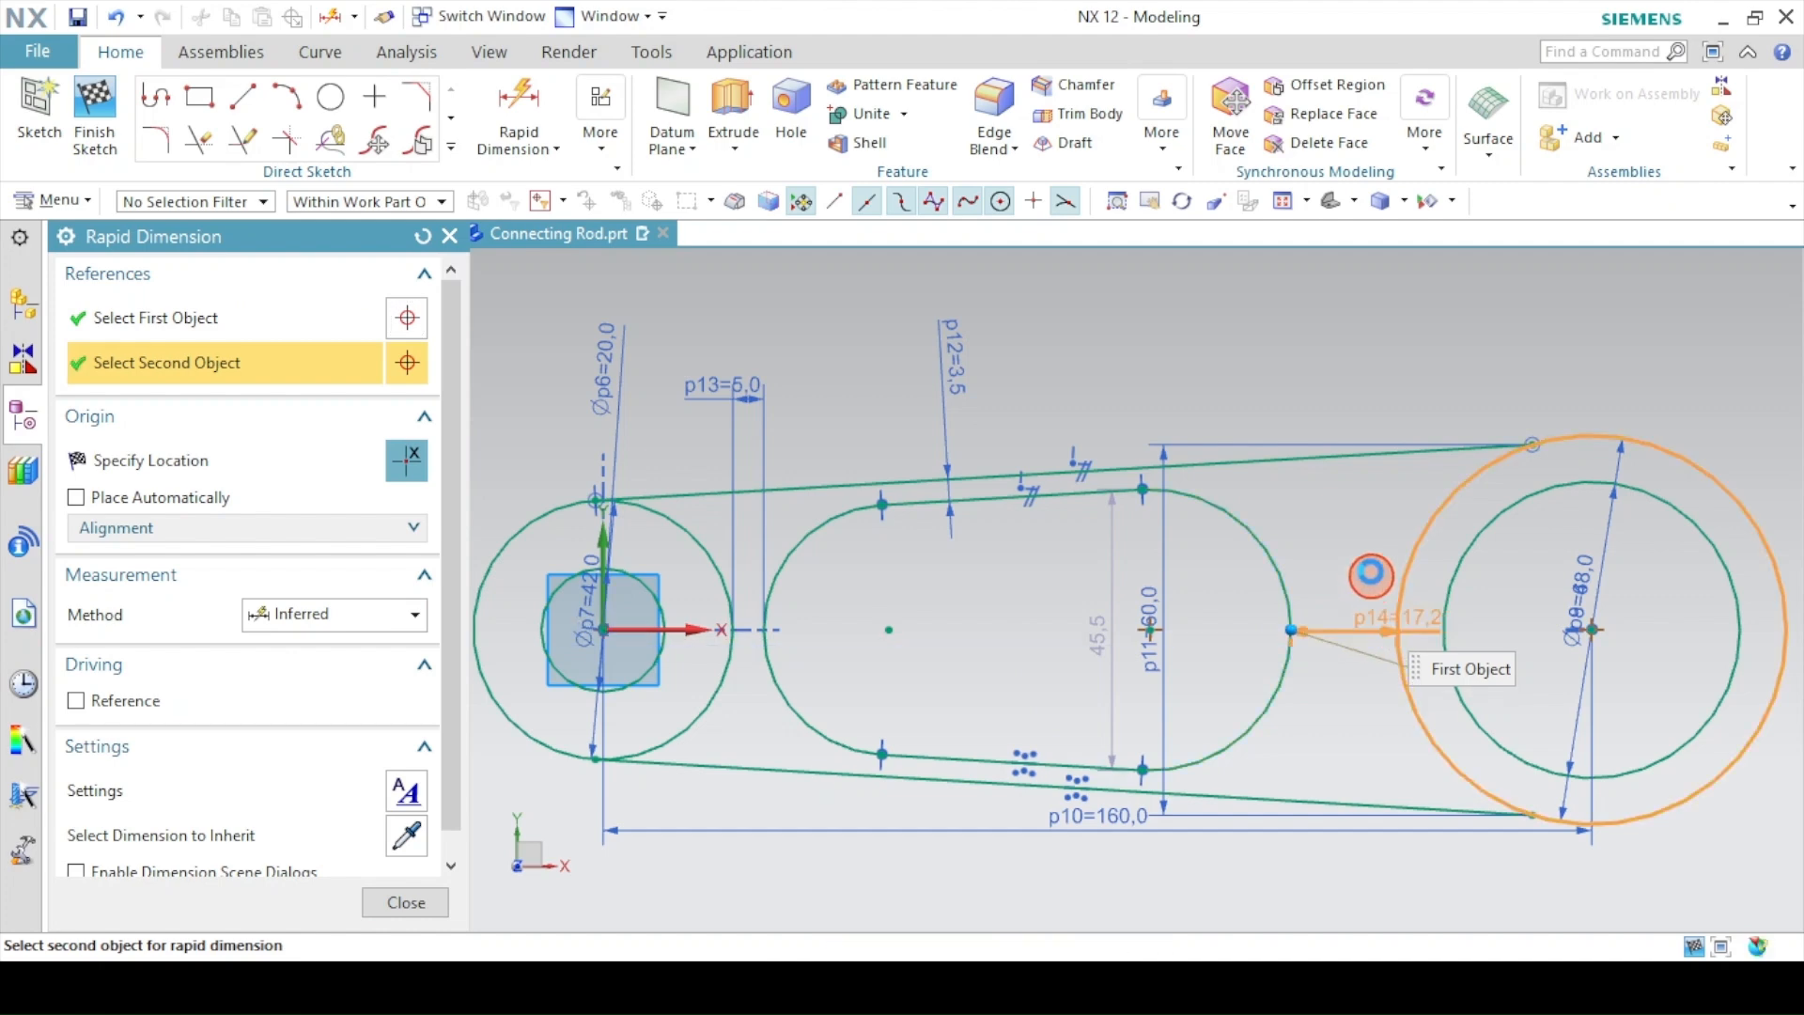
left_click(1293, 277)
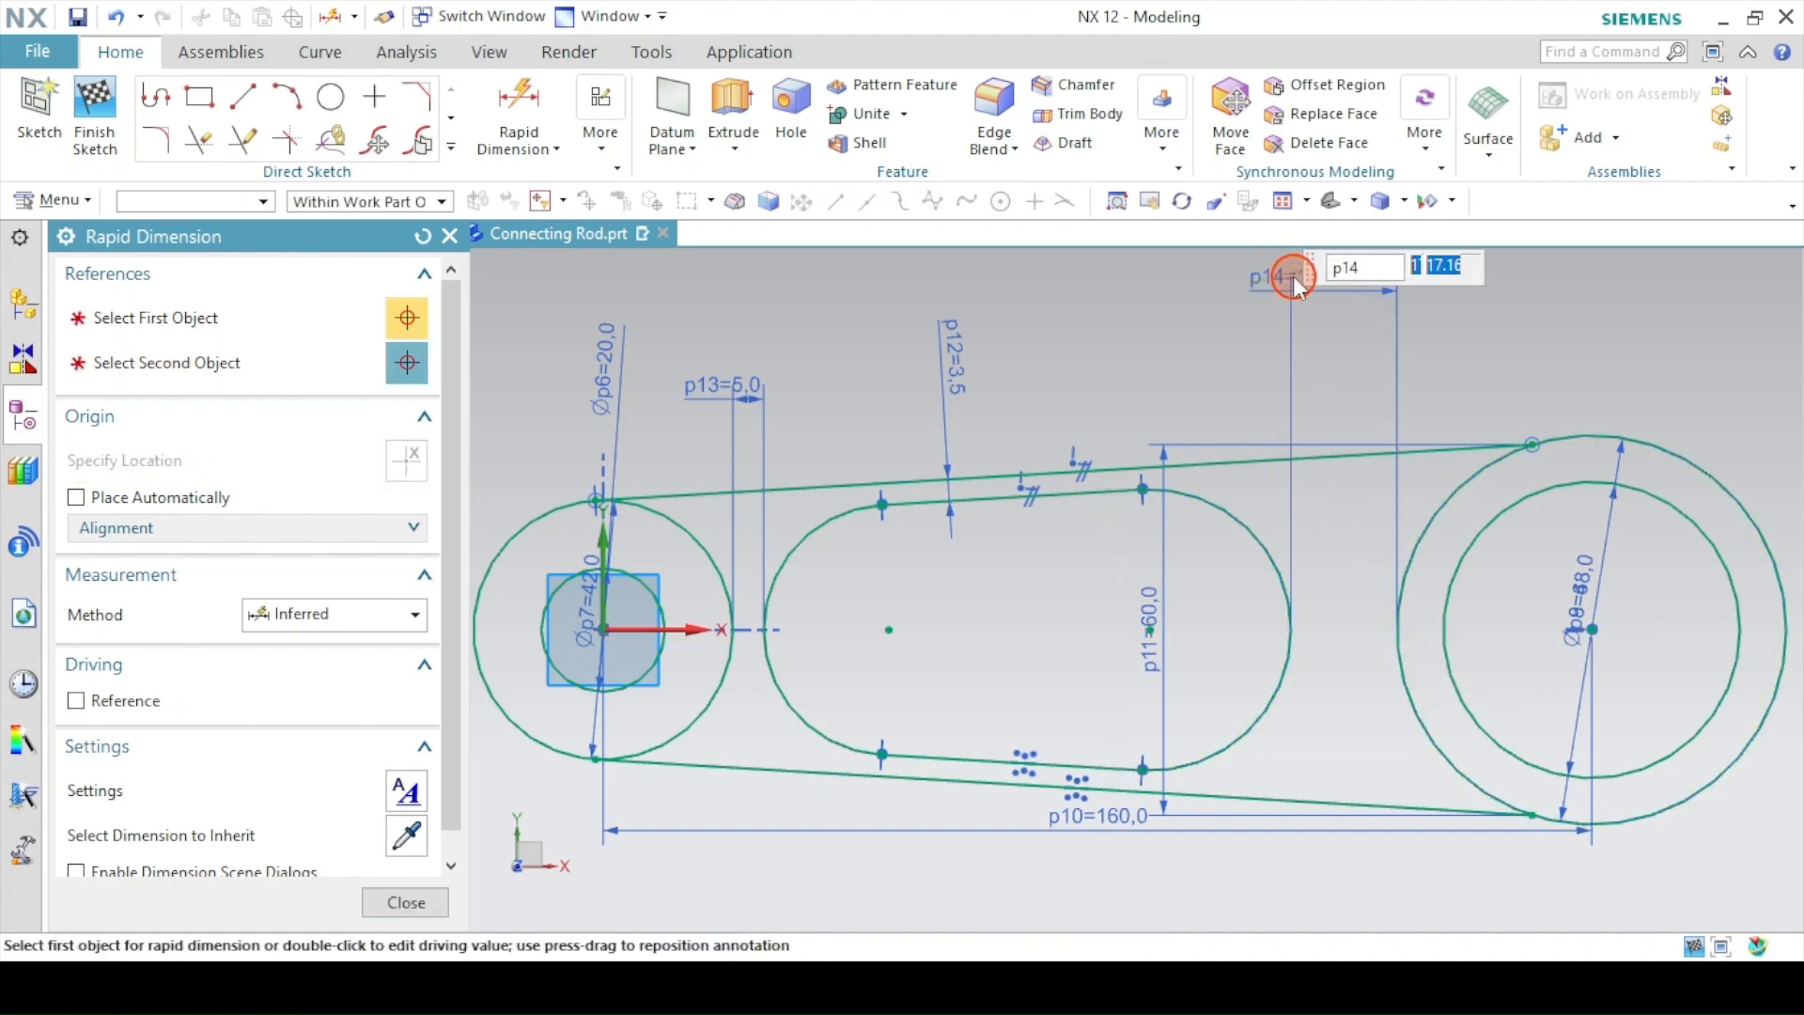
type("5")
key("Return")
left_click(429, 893)
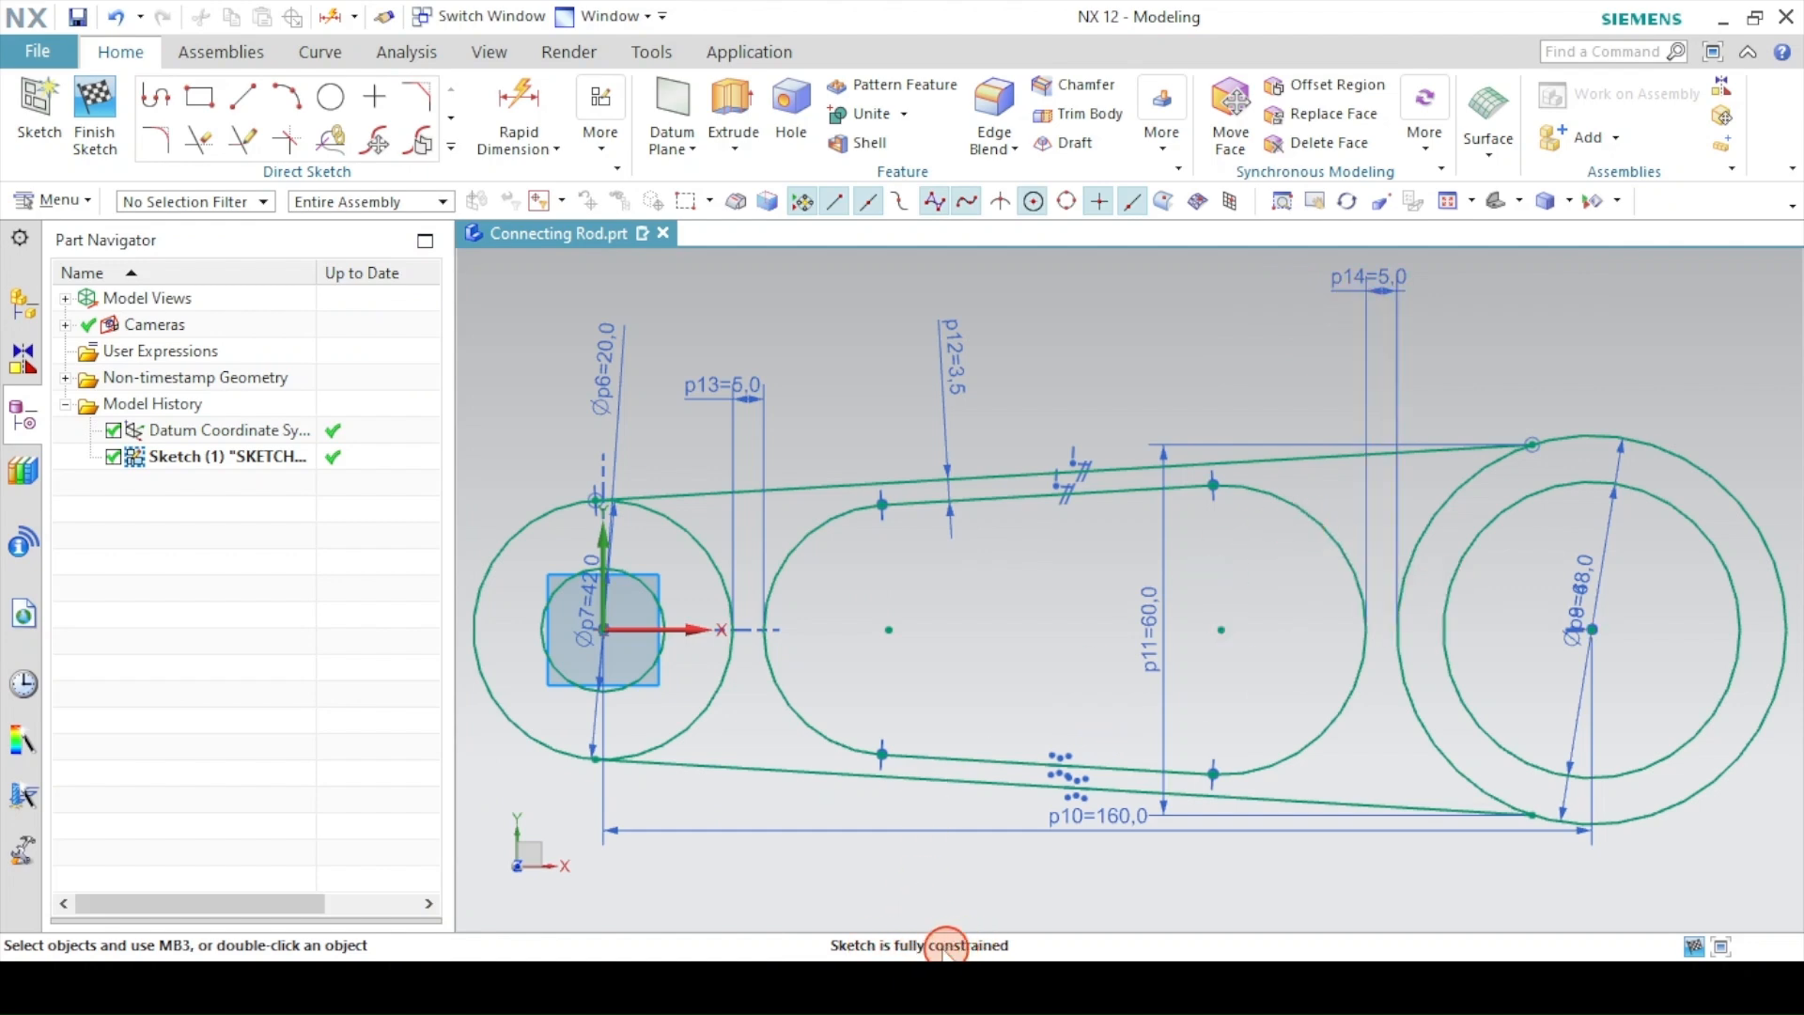
- Finish the sketch and extrude the region between the rod's circular ends, pocket area included, symmetrically by 18/2 mm
left_click(94, 94)
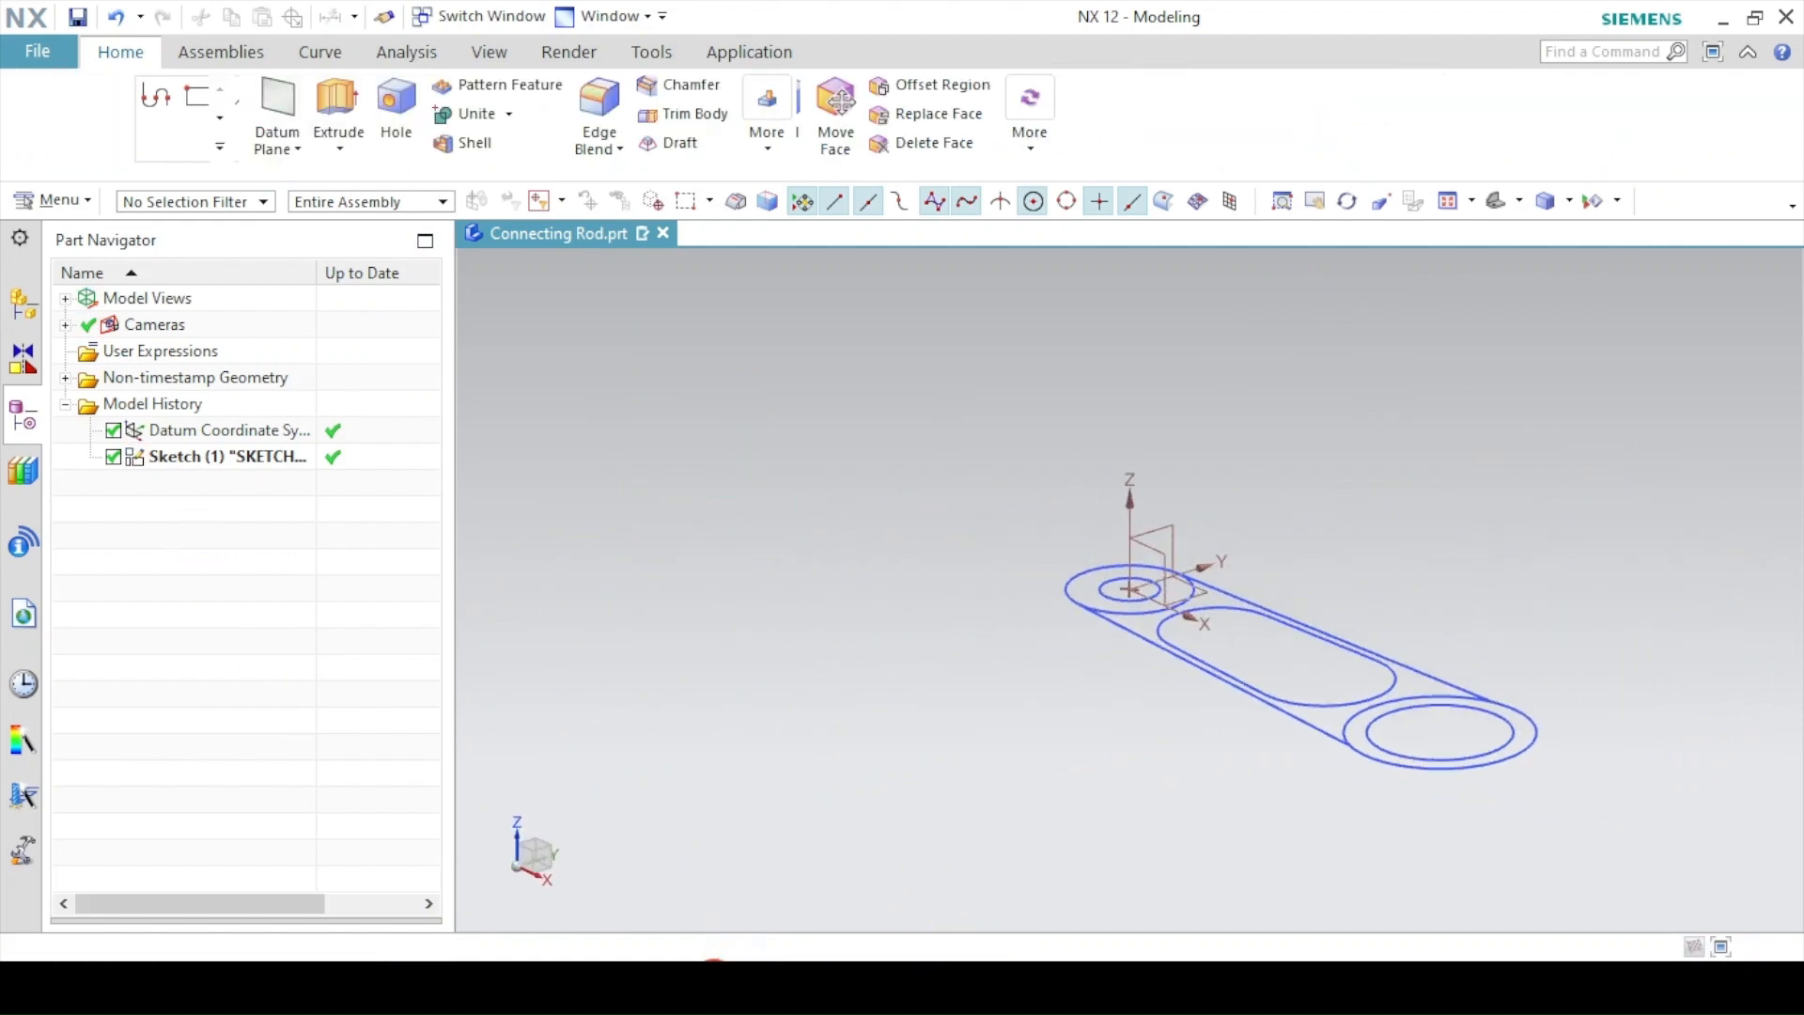
left_click(714, 985)
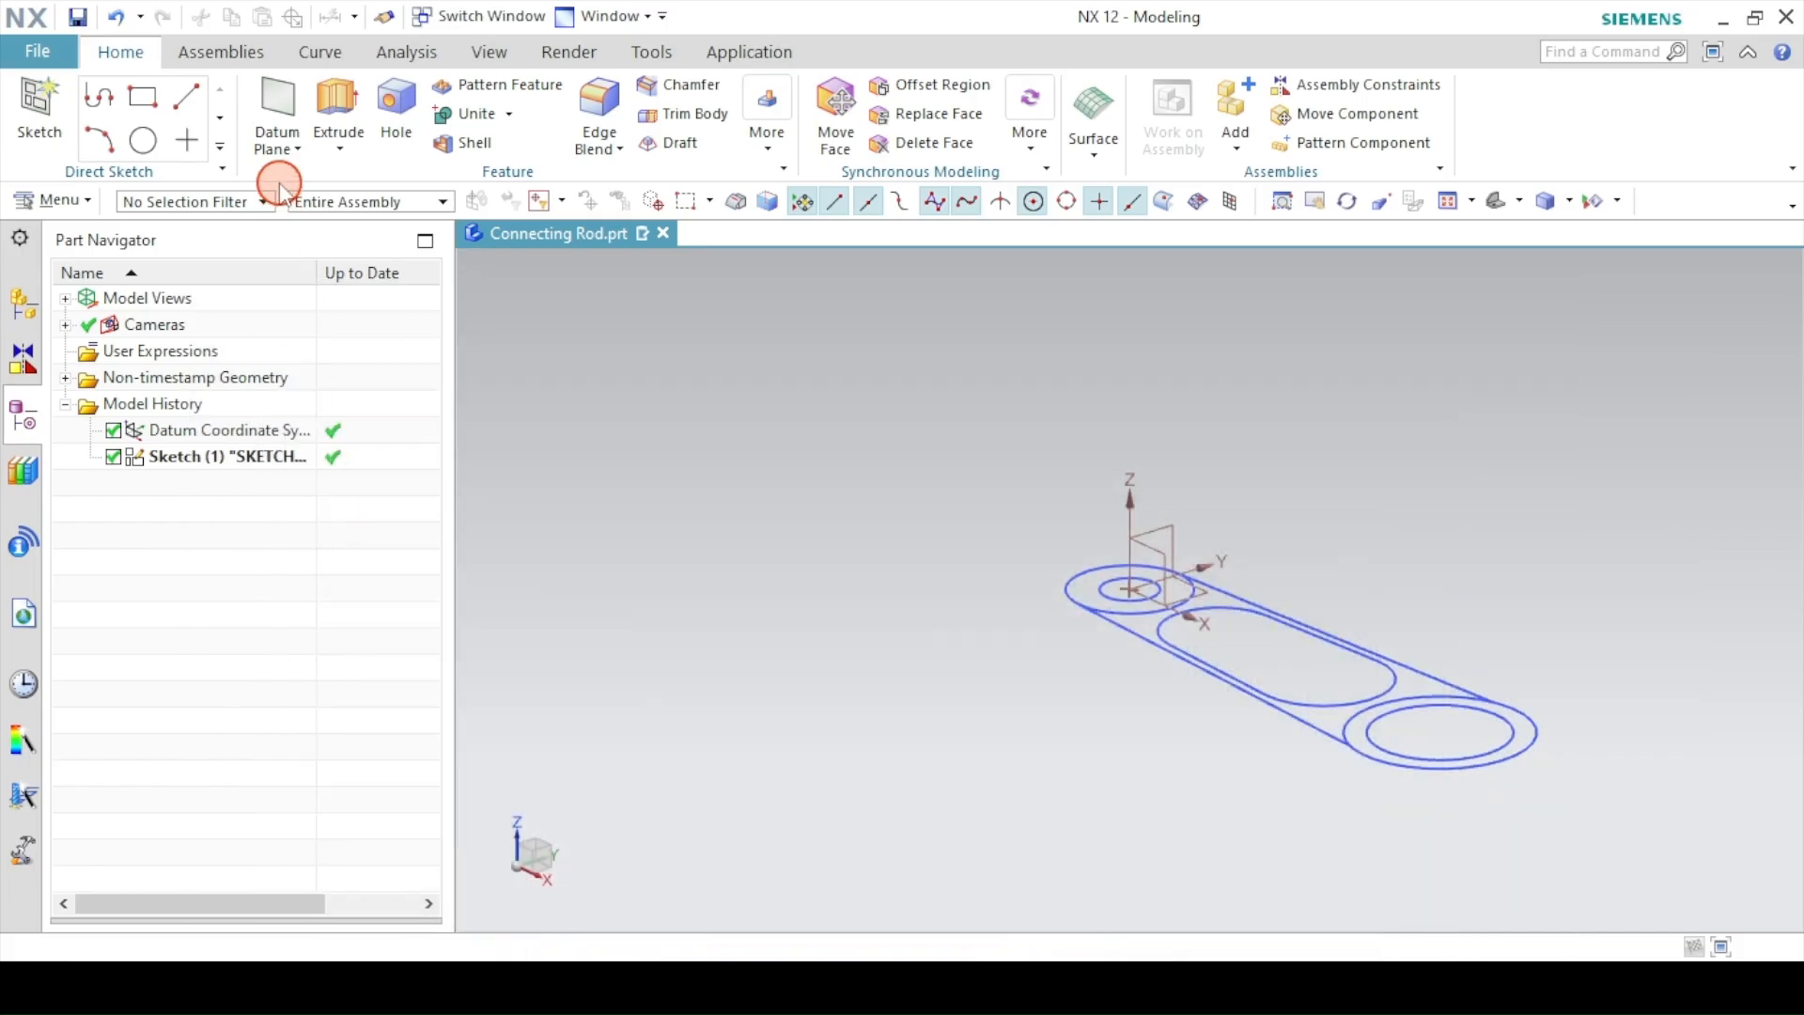
left_click(336, 99)
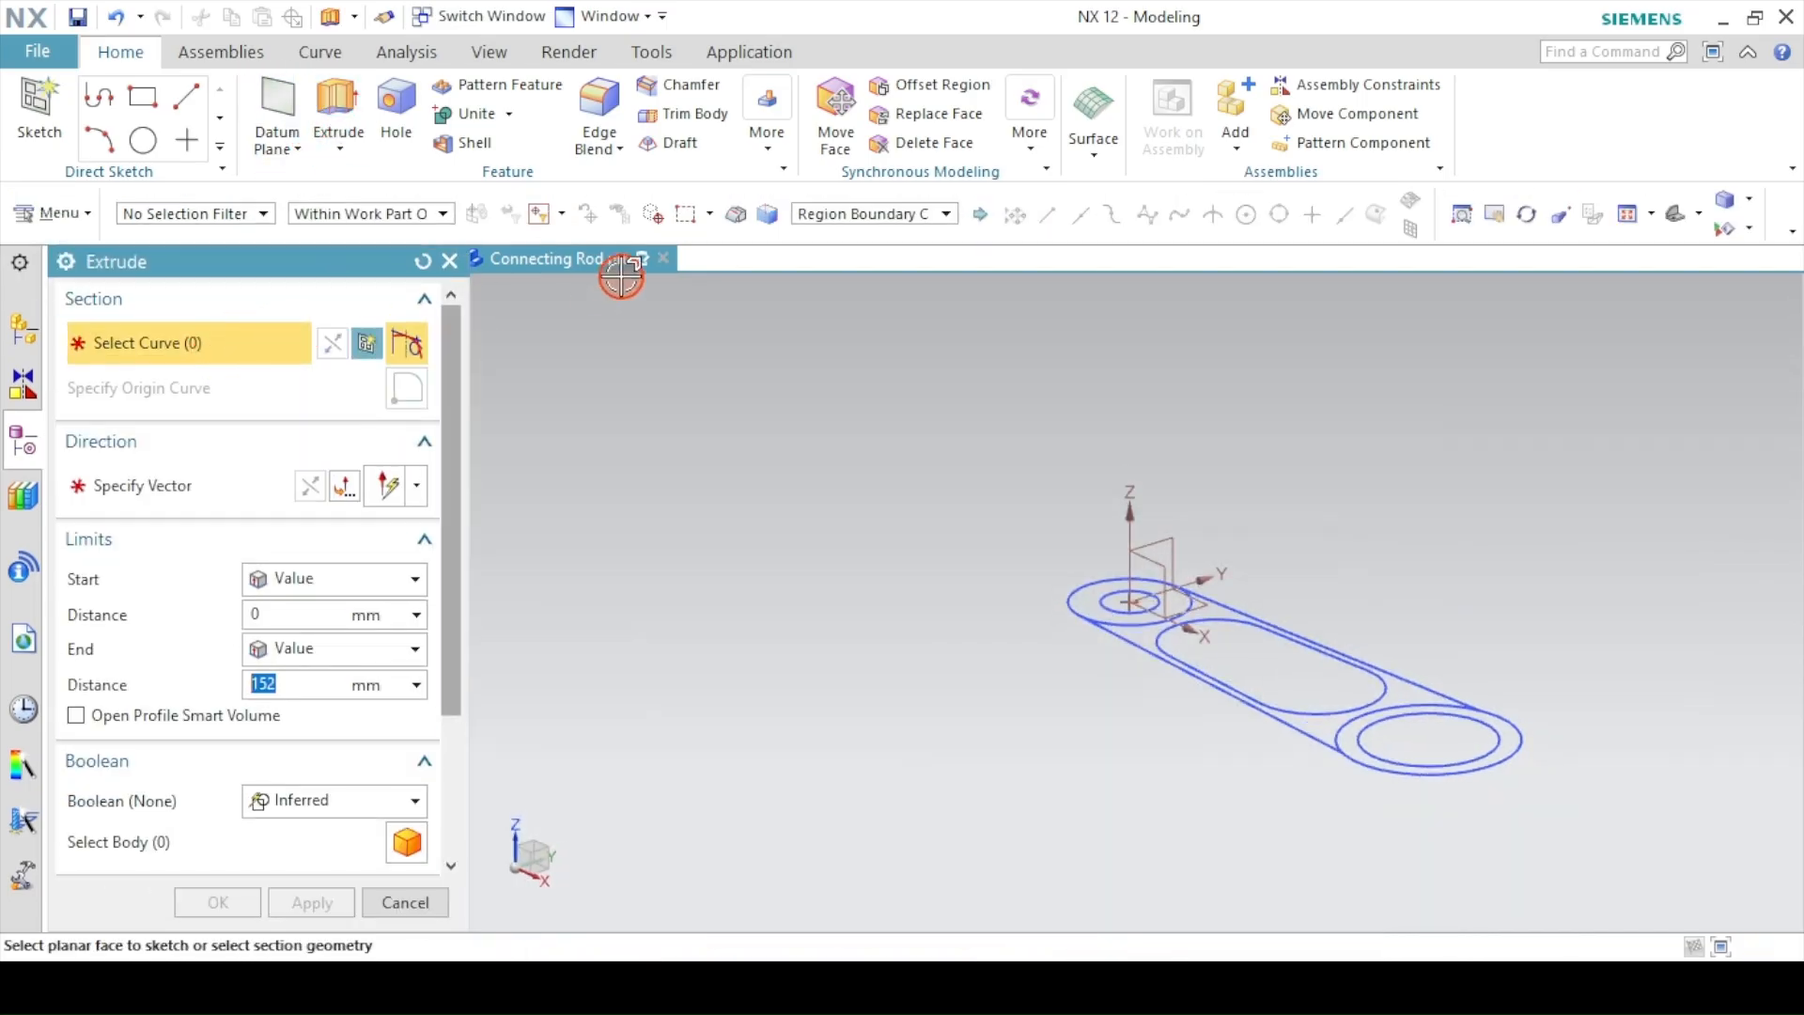
left_click(827, 218)
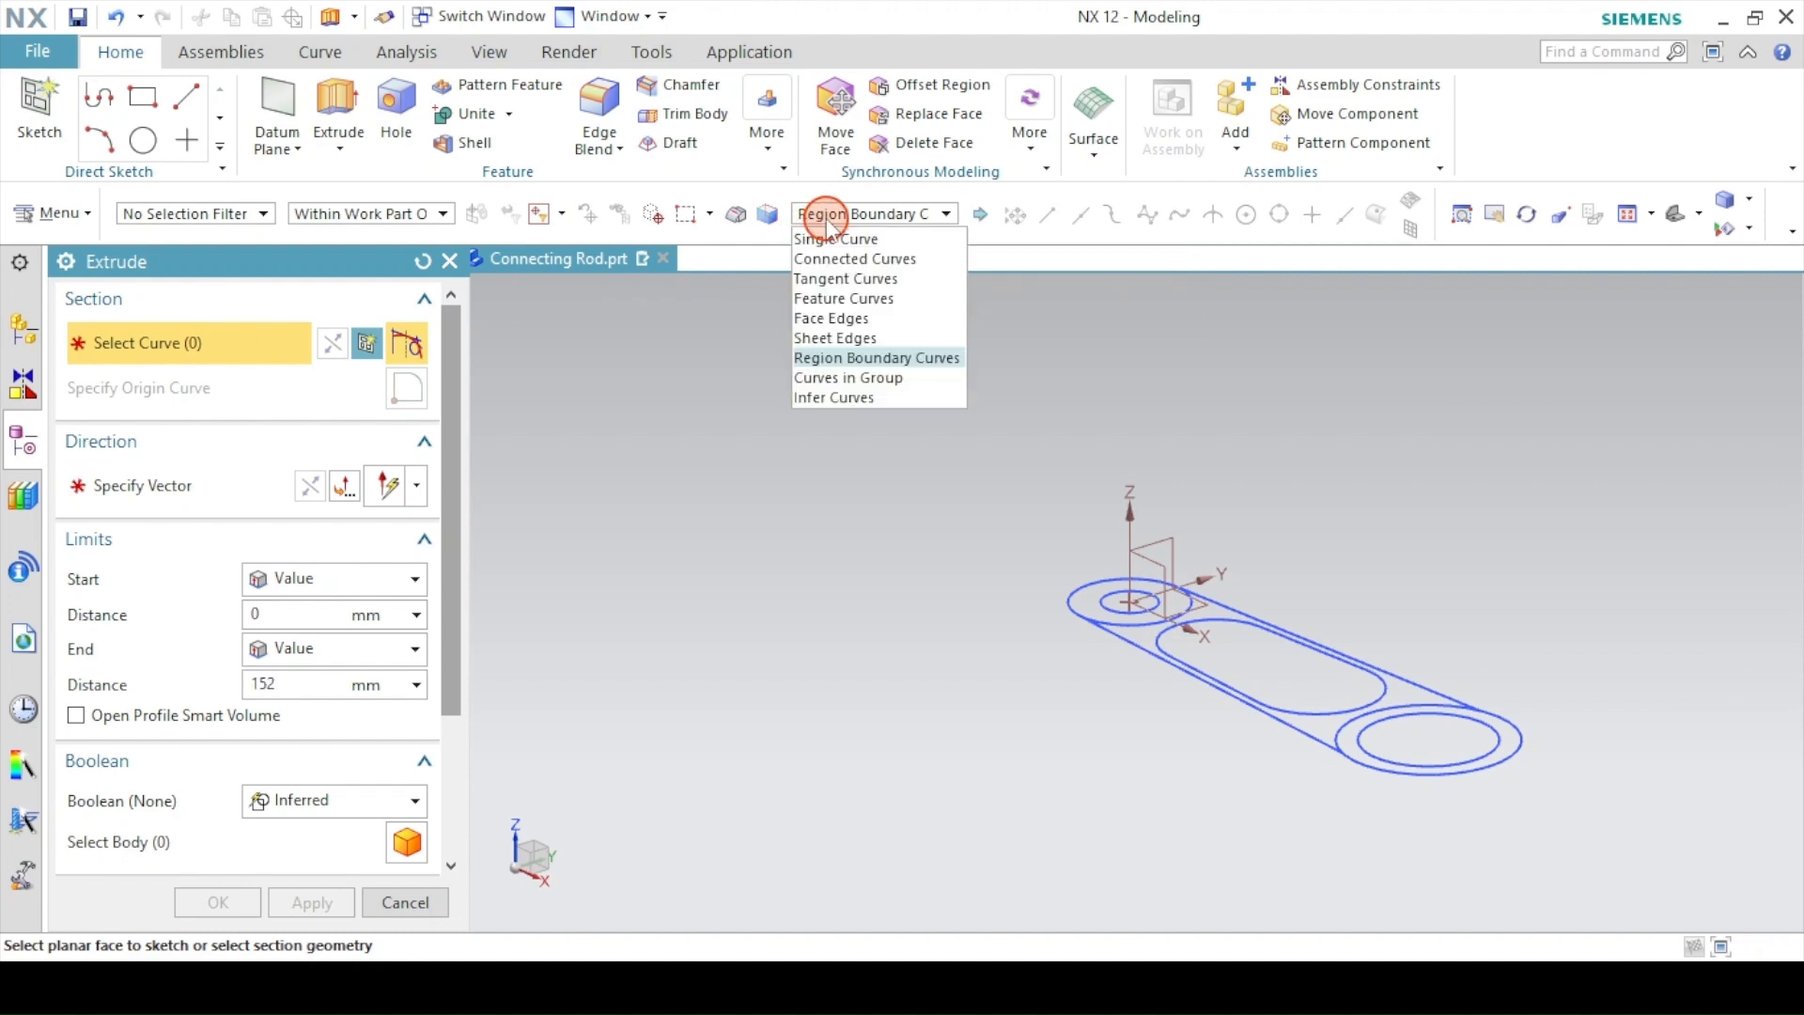
left_click(832, 365)
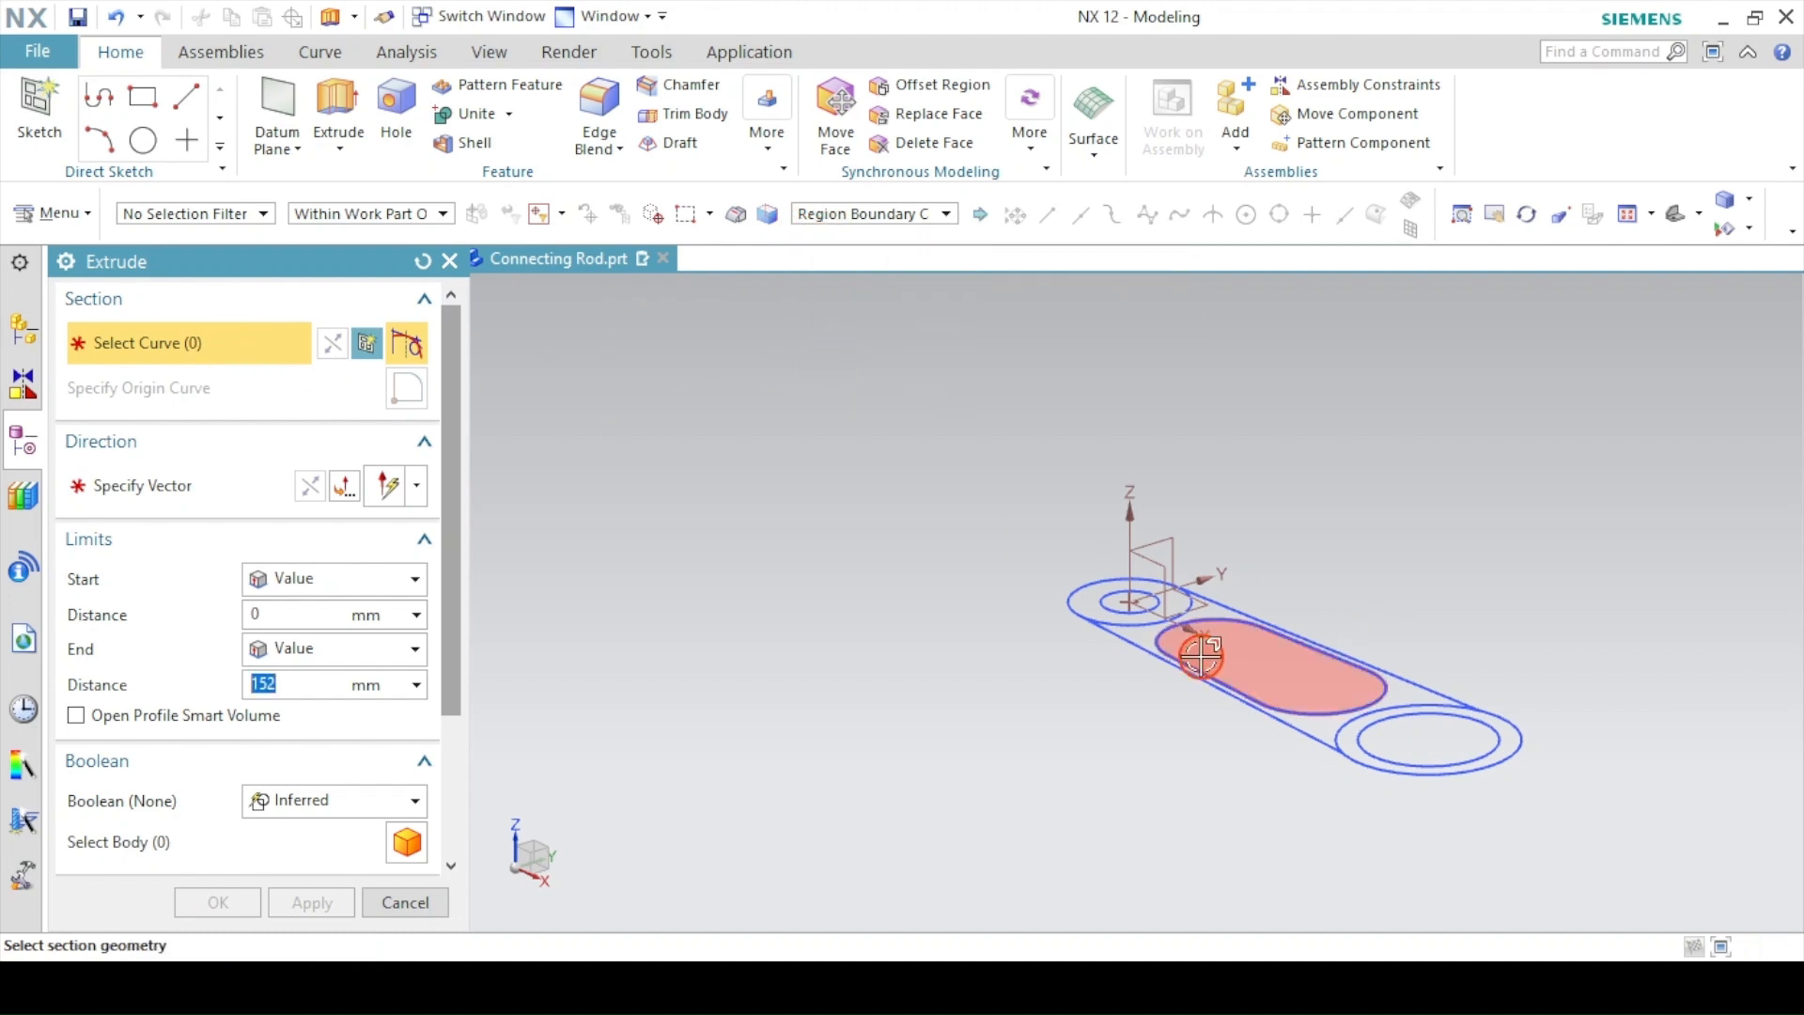
left_click(1148, 644)
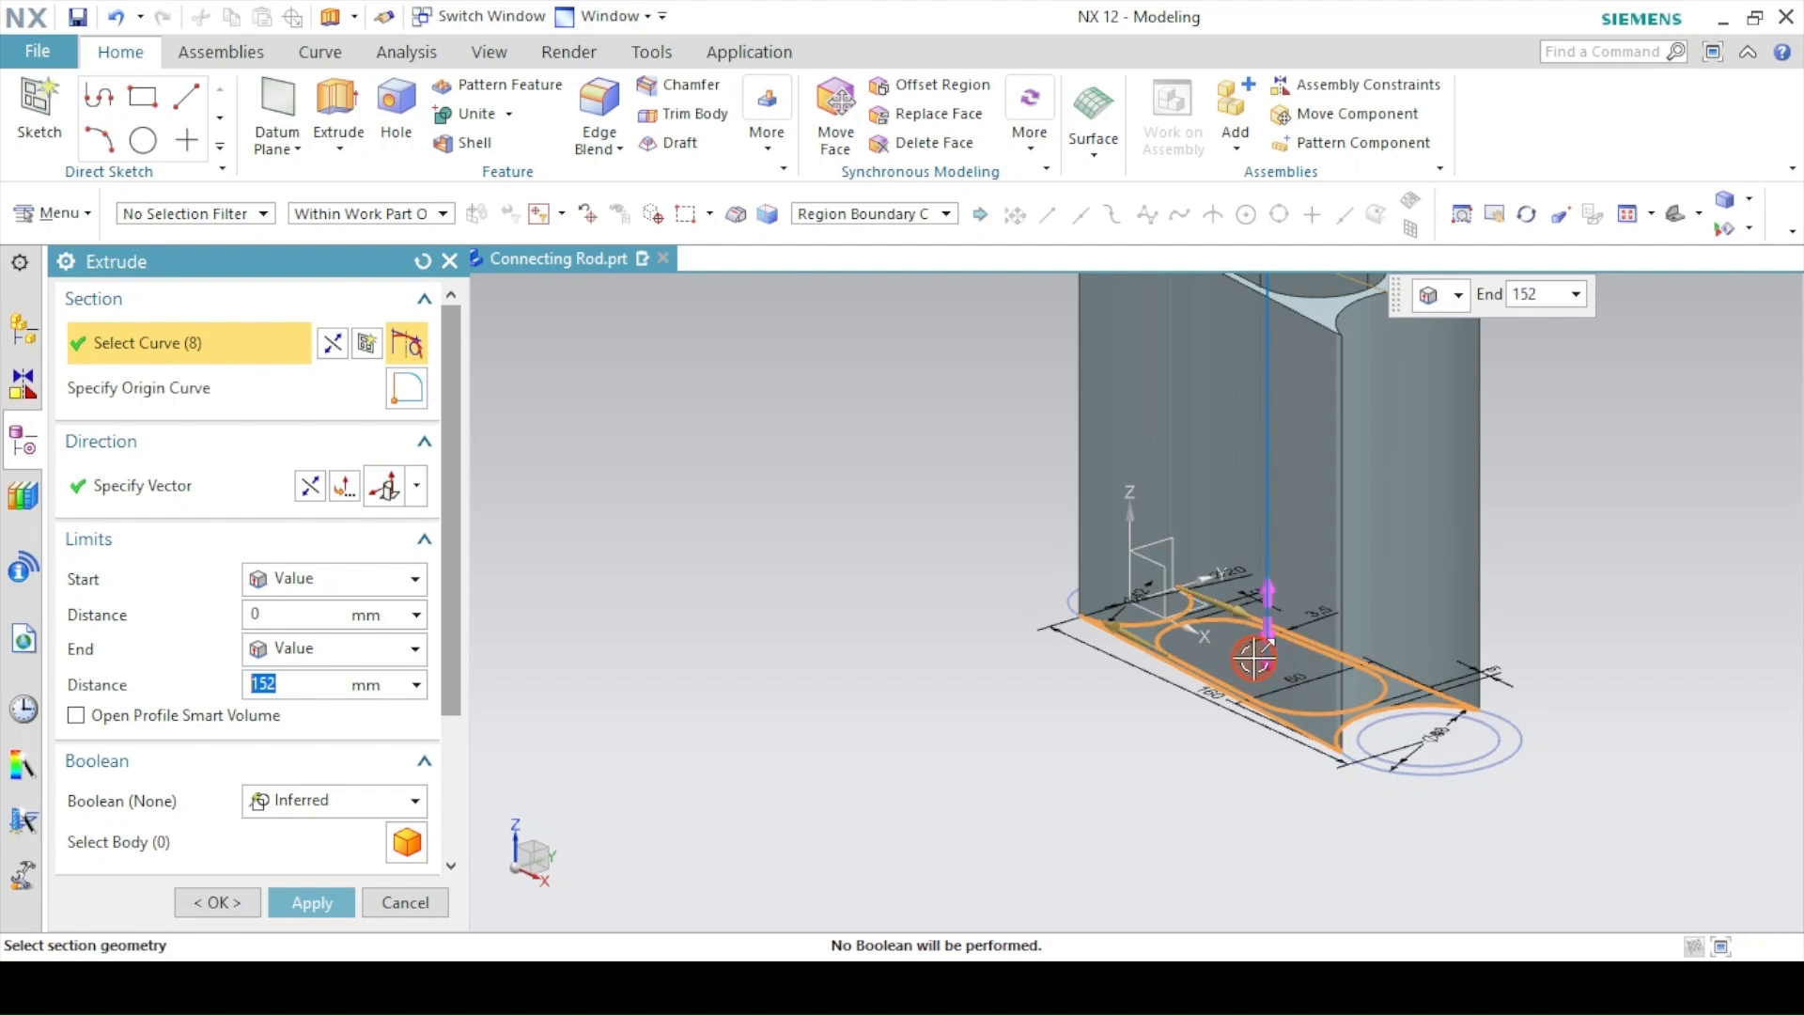
left_click(1170, 672)
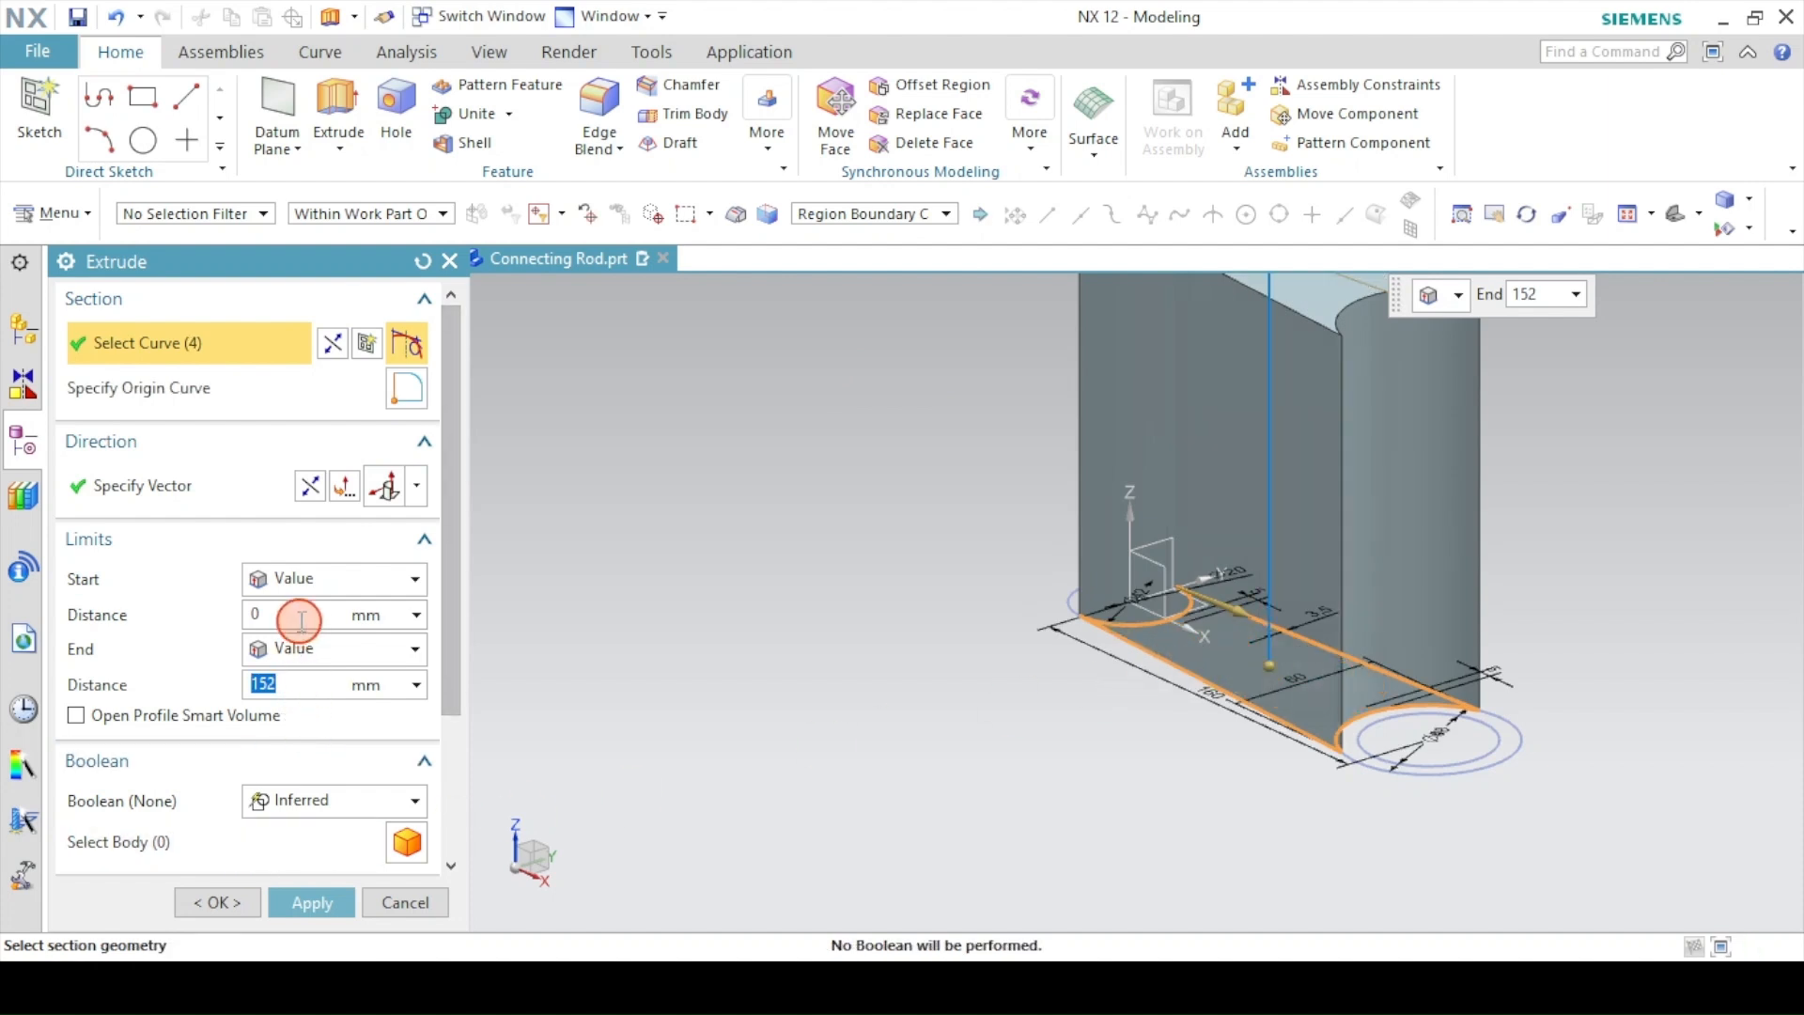
left_click(282, 579)
left_click(293, 633)
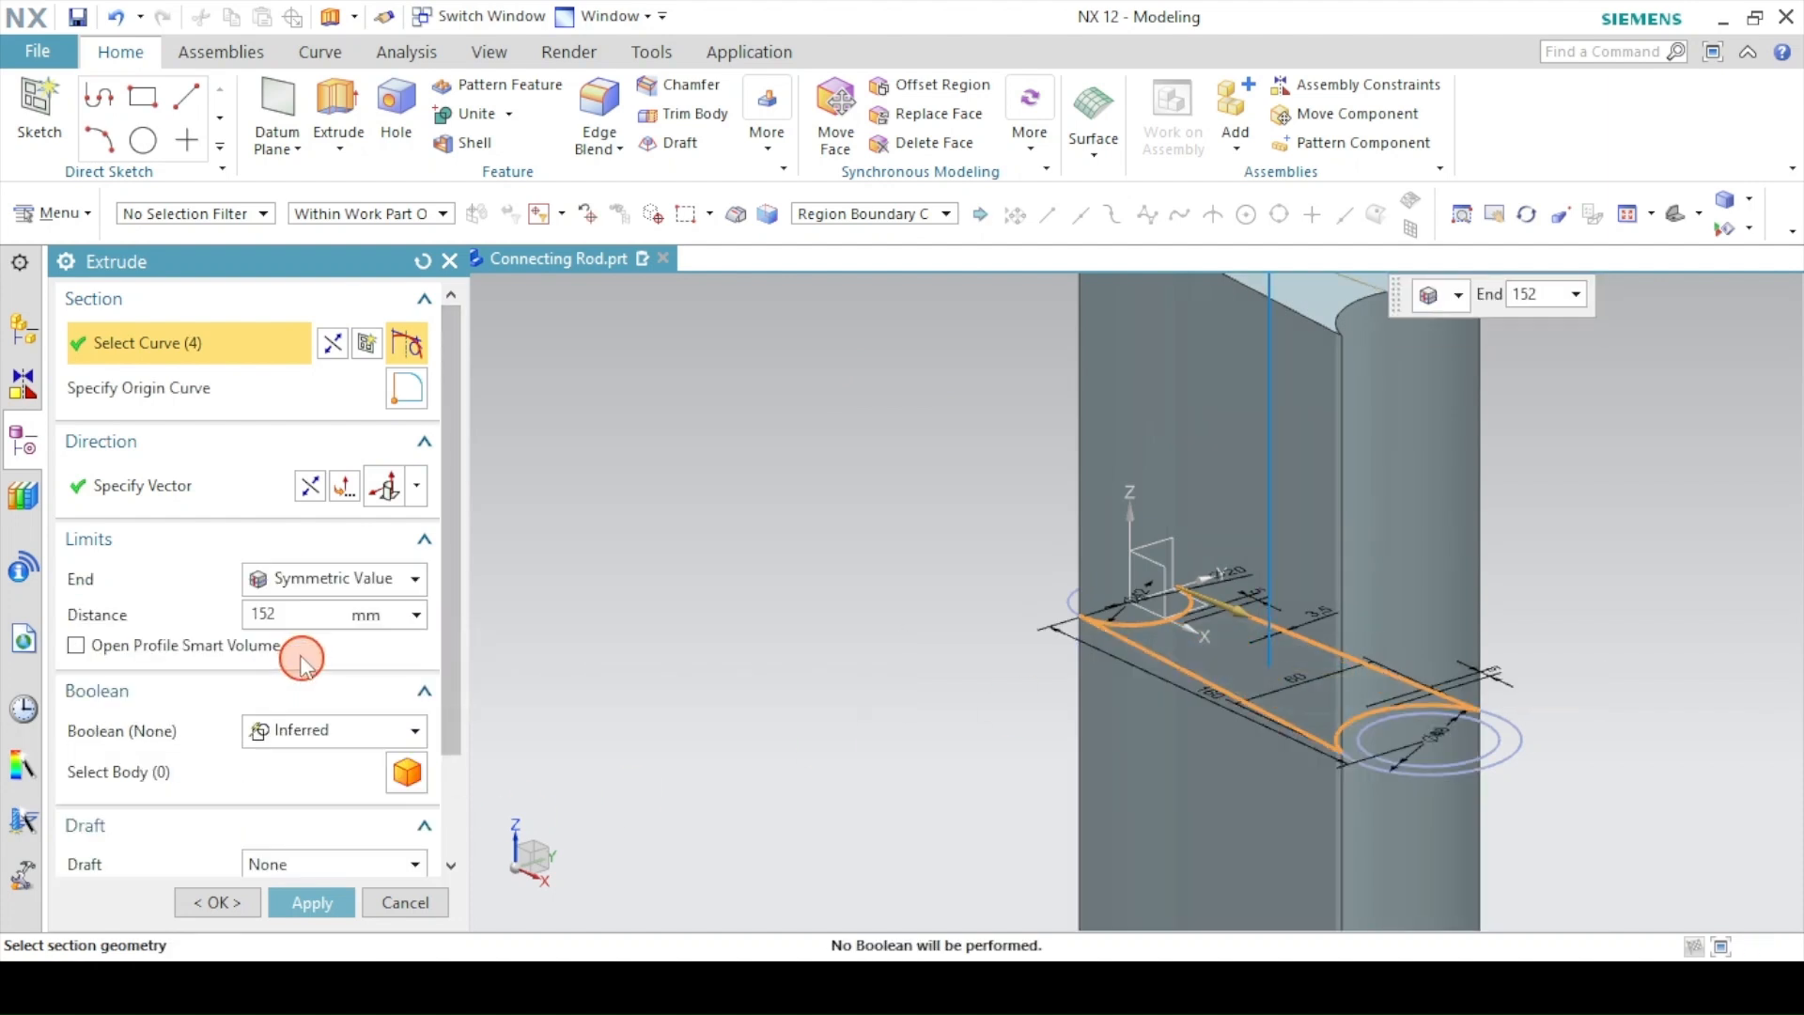
double_click(270, 613)
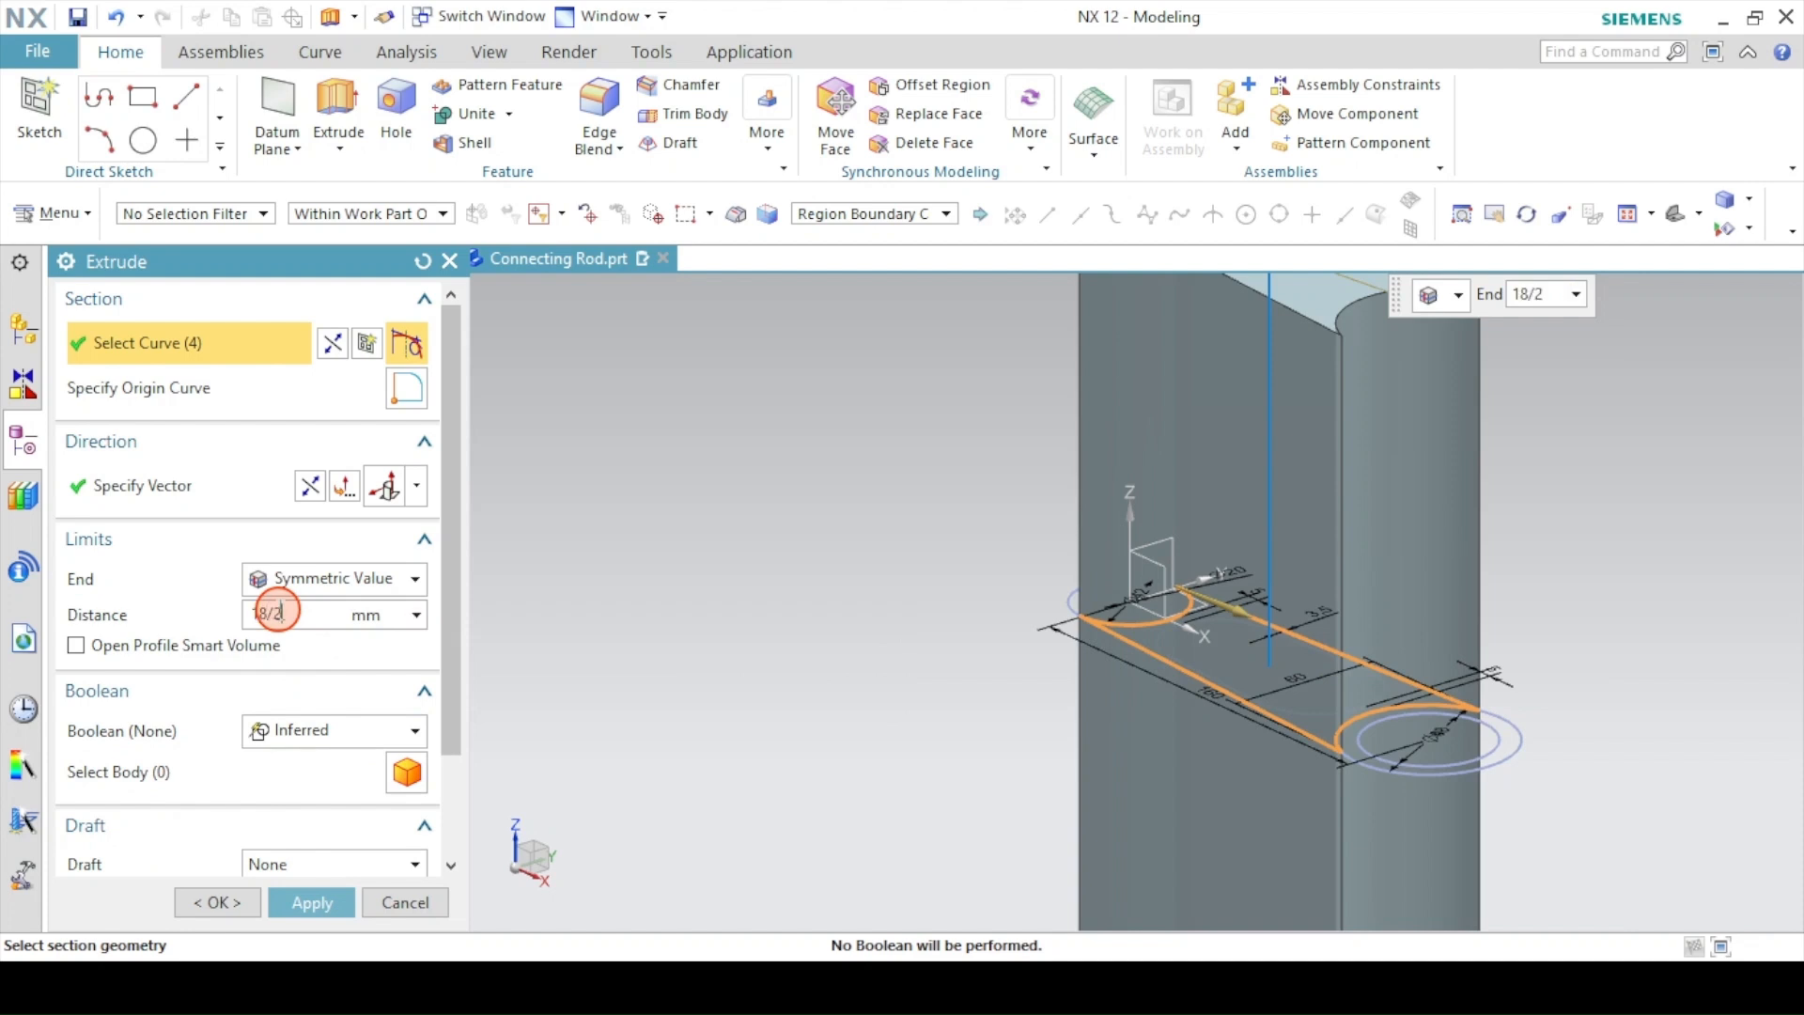
key("Return")
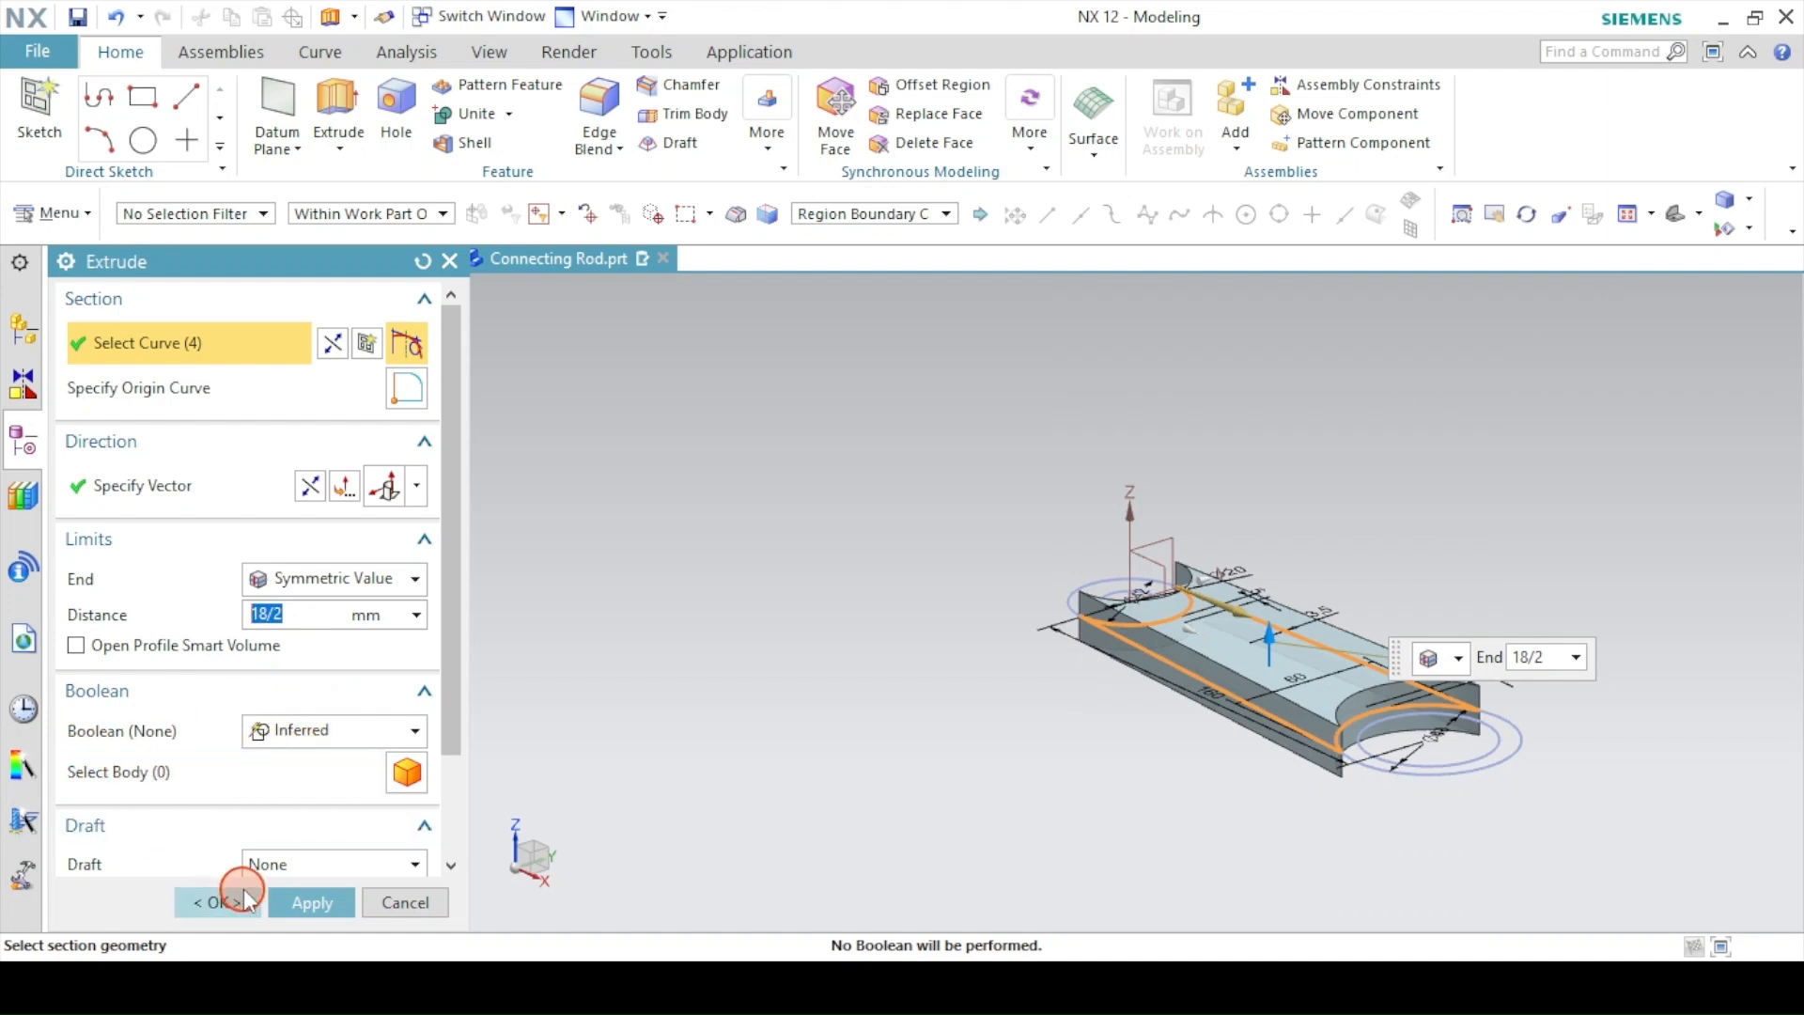
left_click(289, 901)
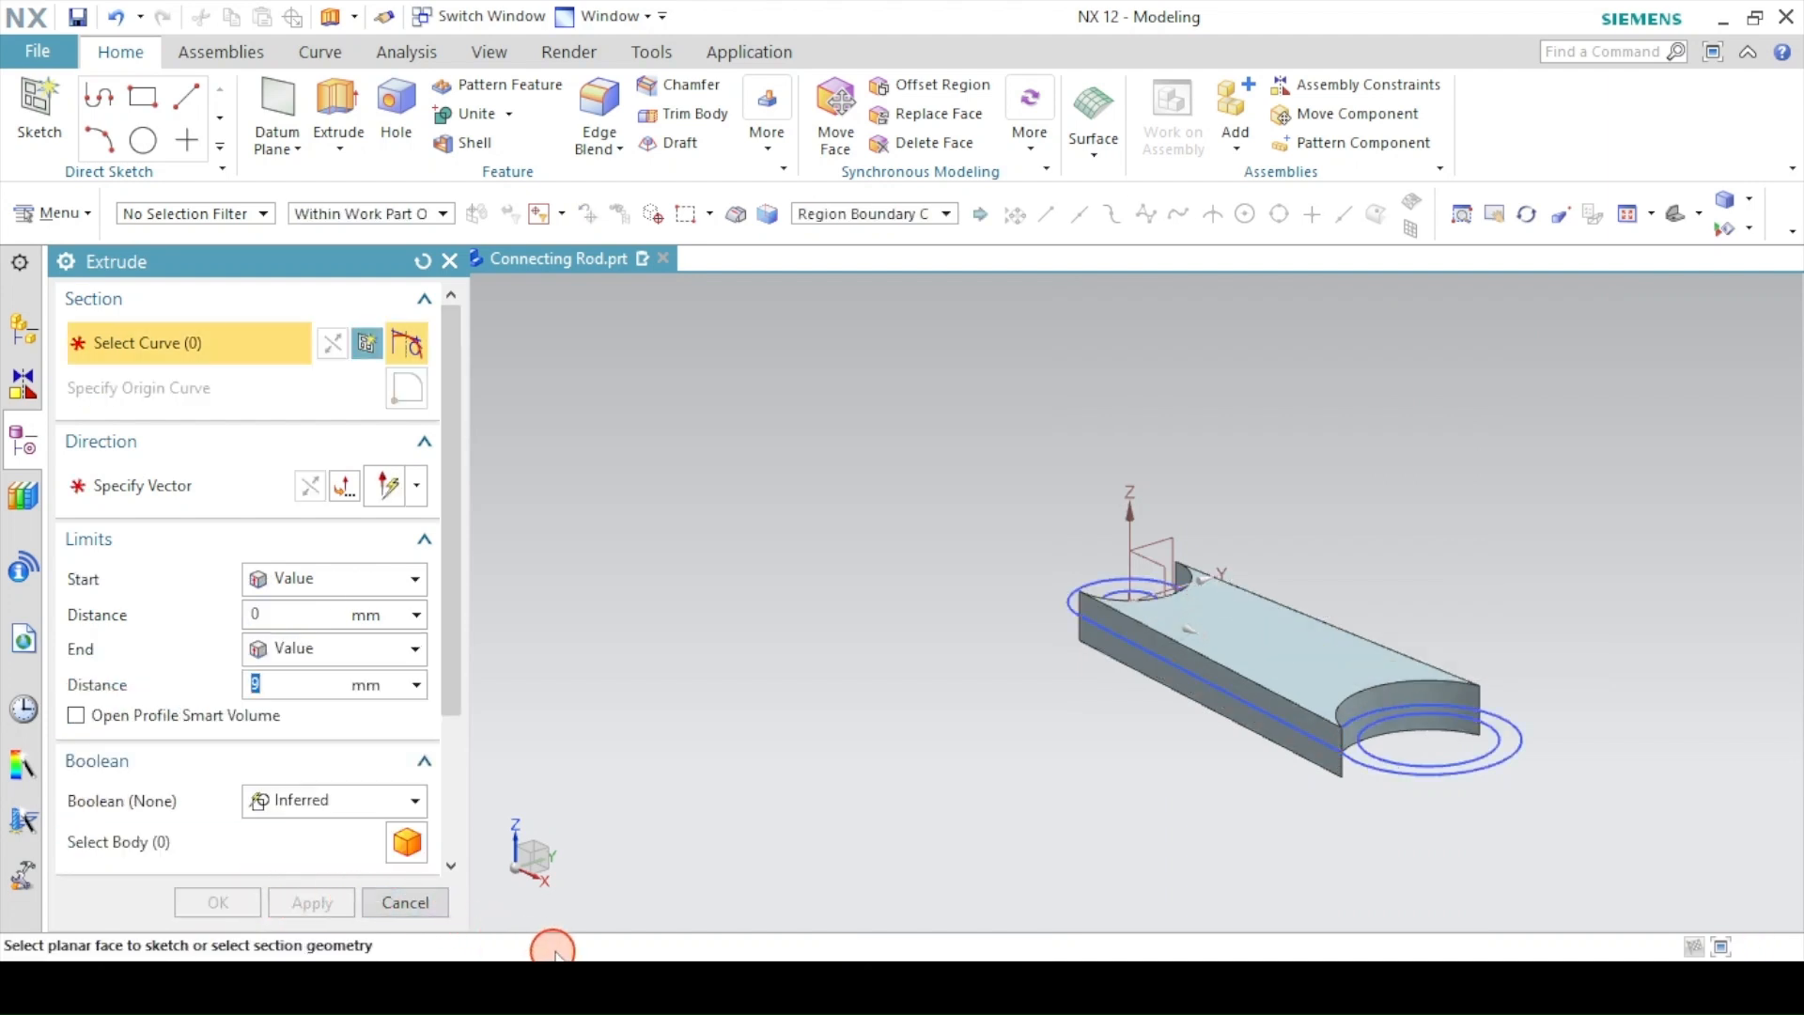
- Set up a symmetric 25/2 mm extrusion of the ring-shaped regions at both ends of the rod
left_click(665, 961)
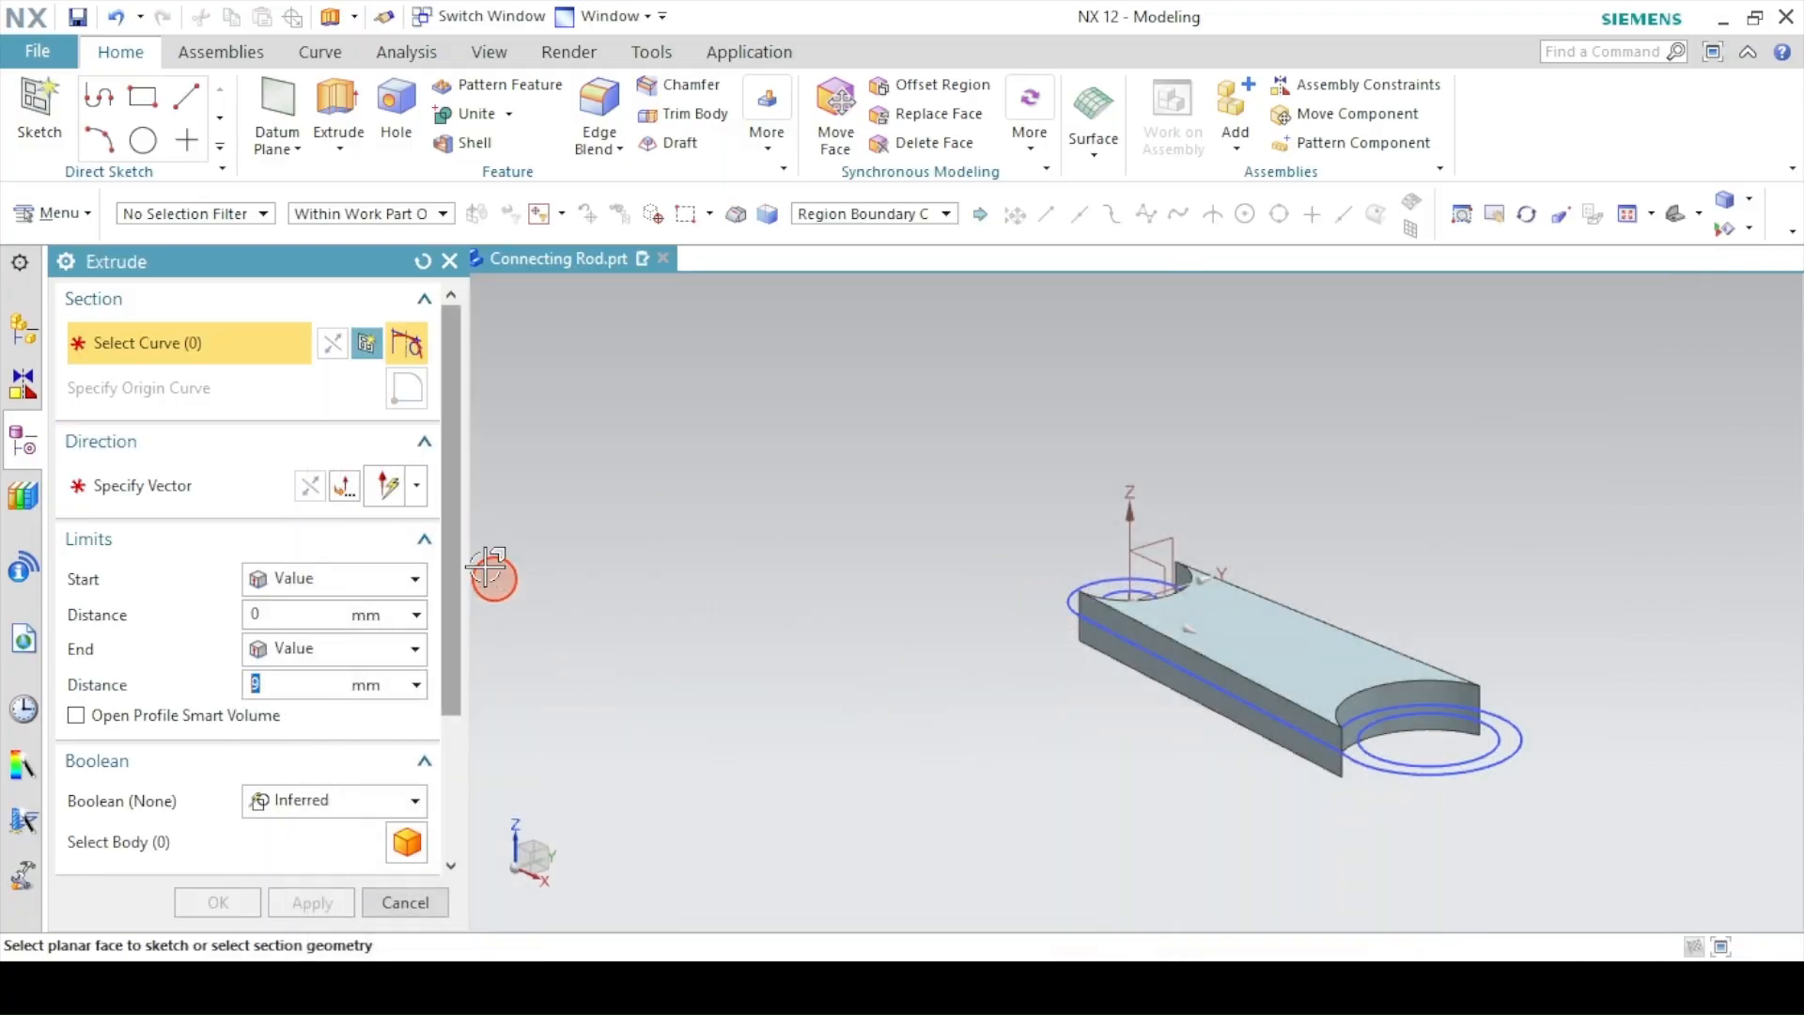
left_click(909, 214)
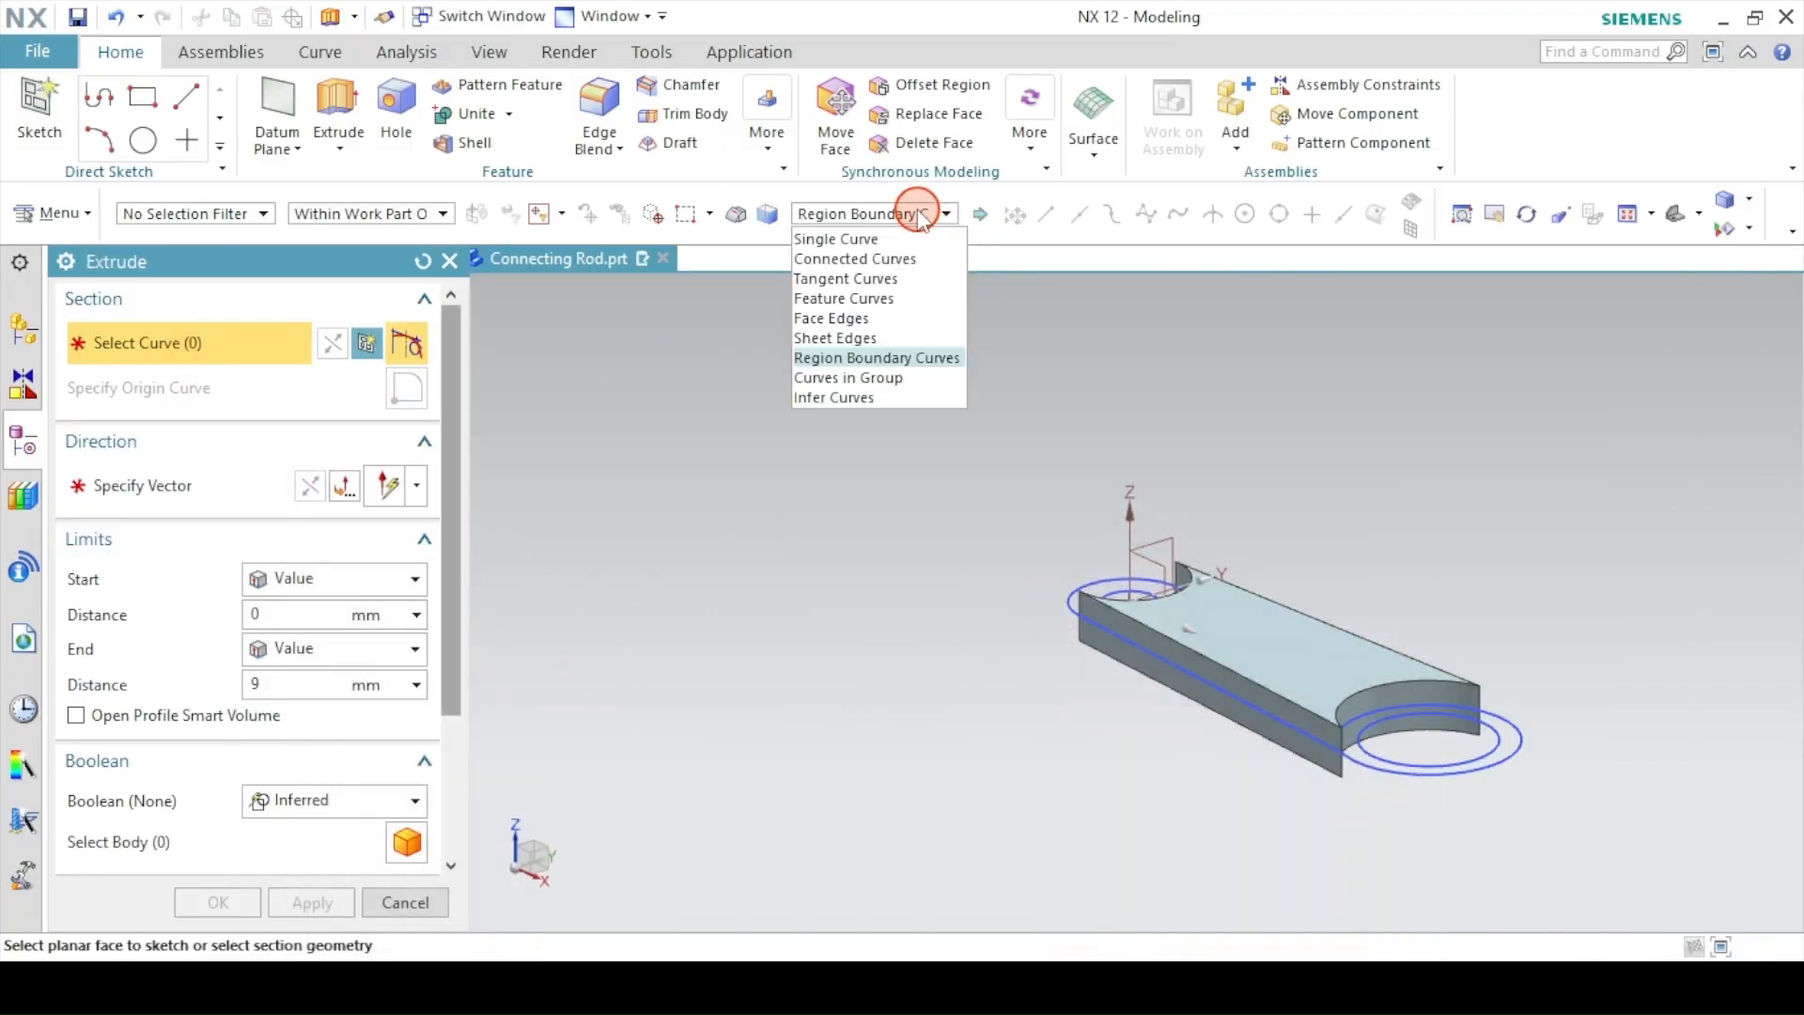
left_click(904, 215)
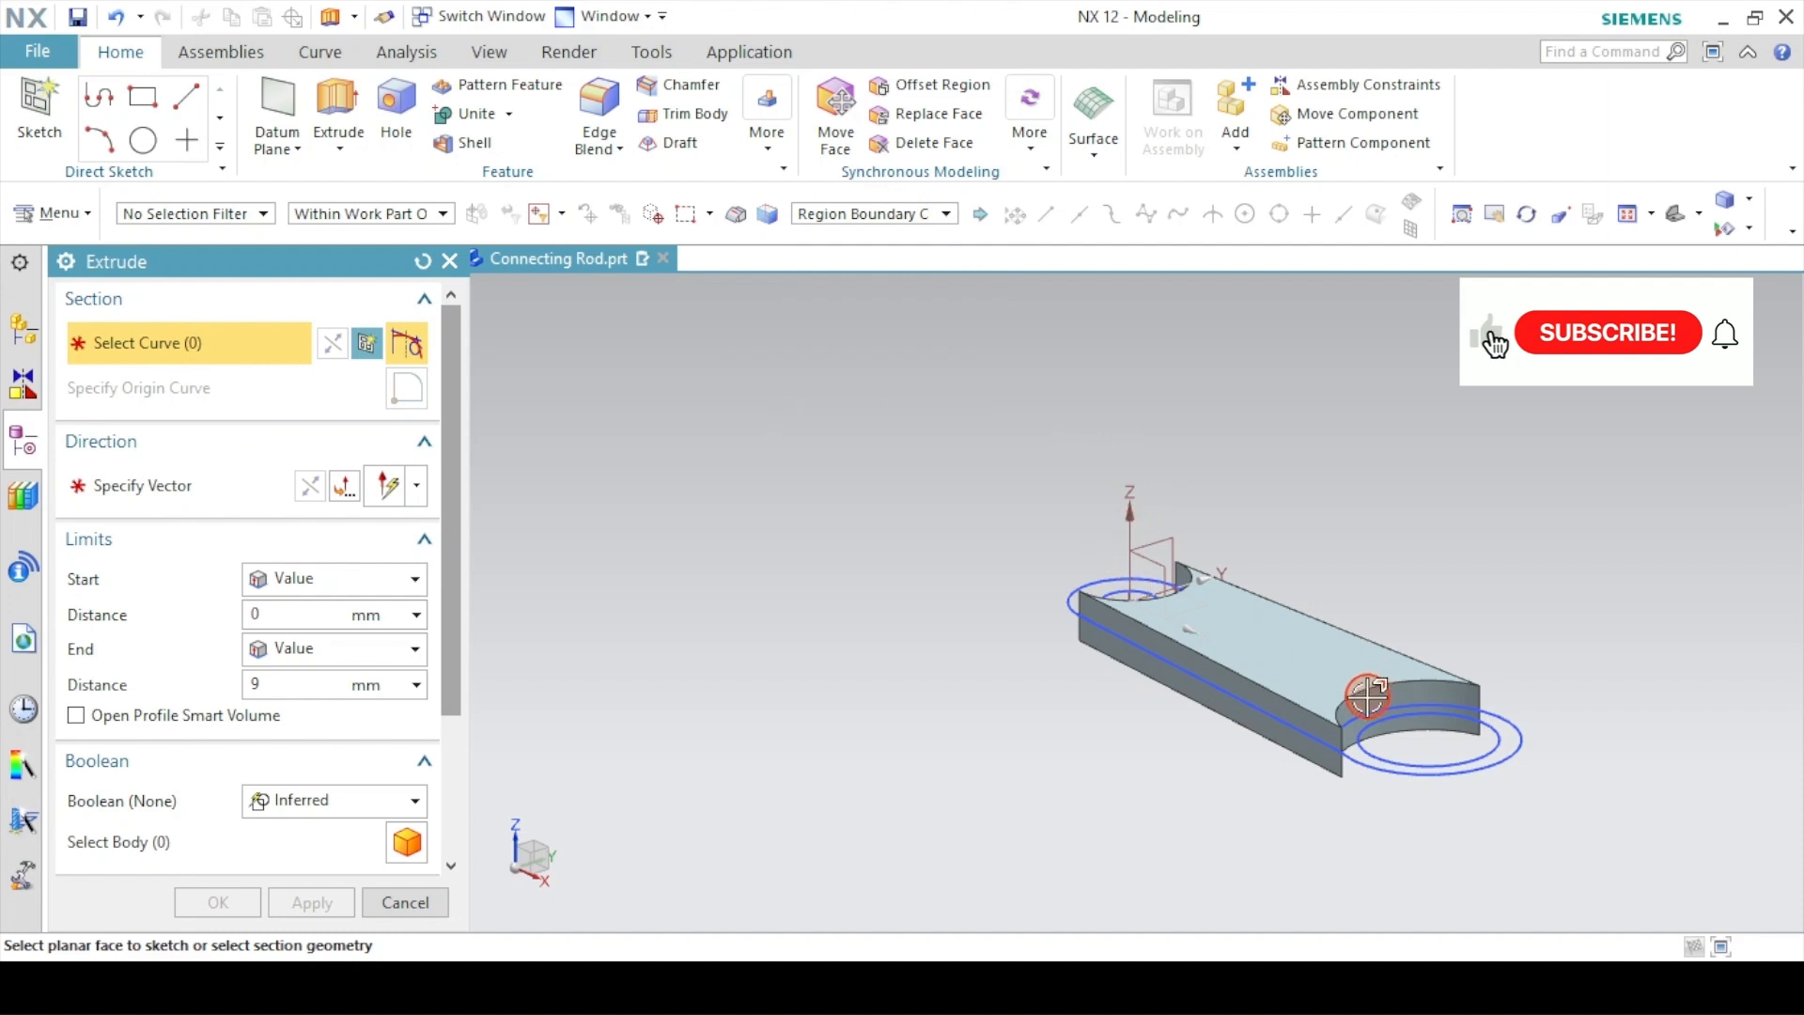
left_click(1504, 732)
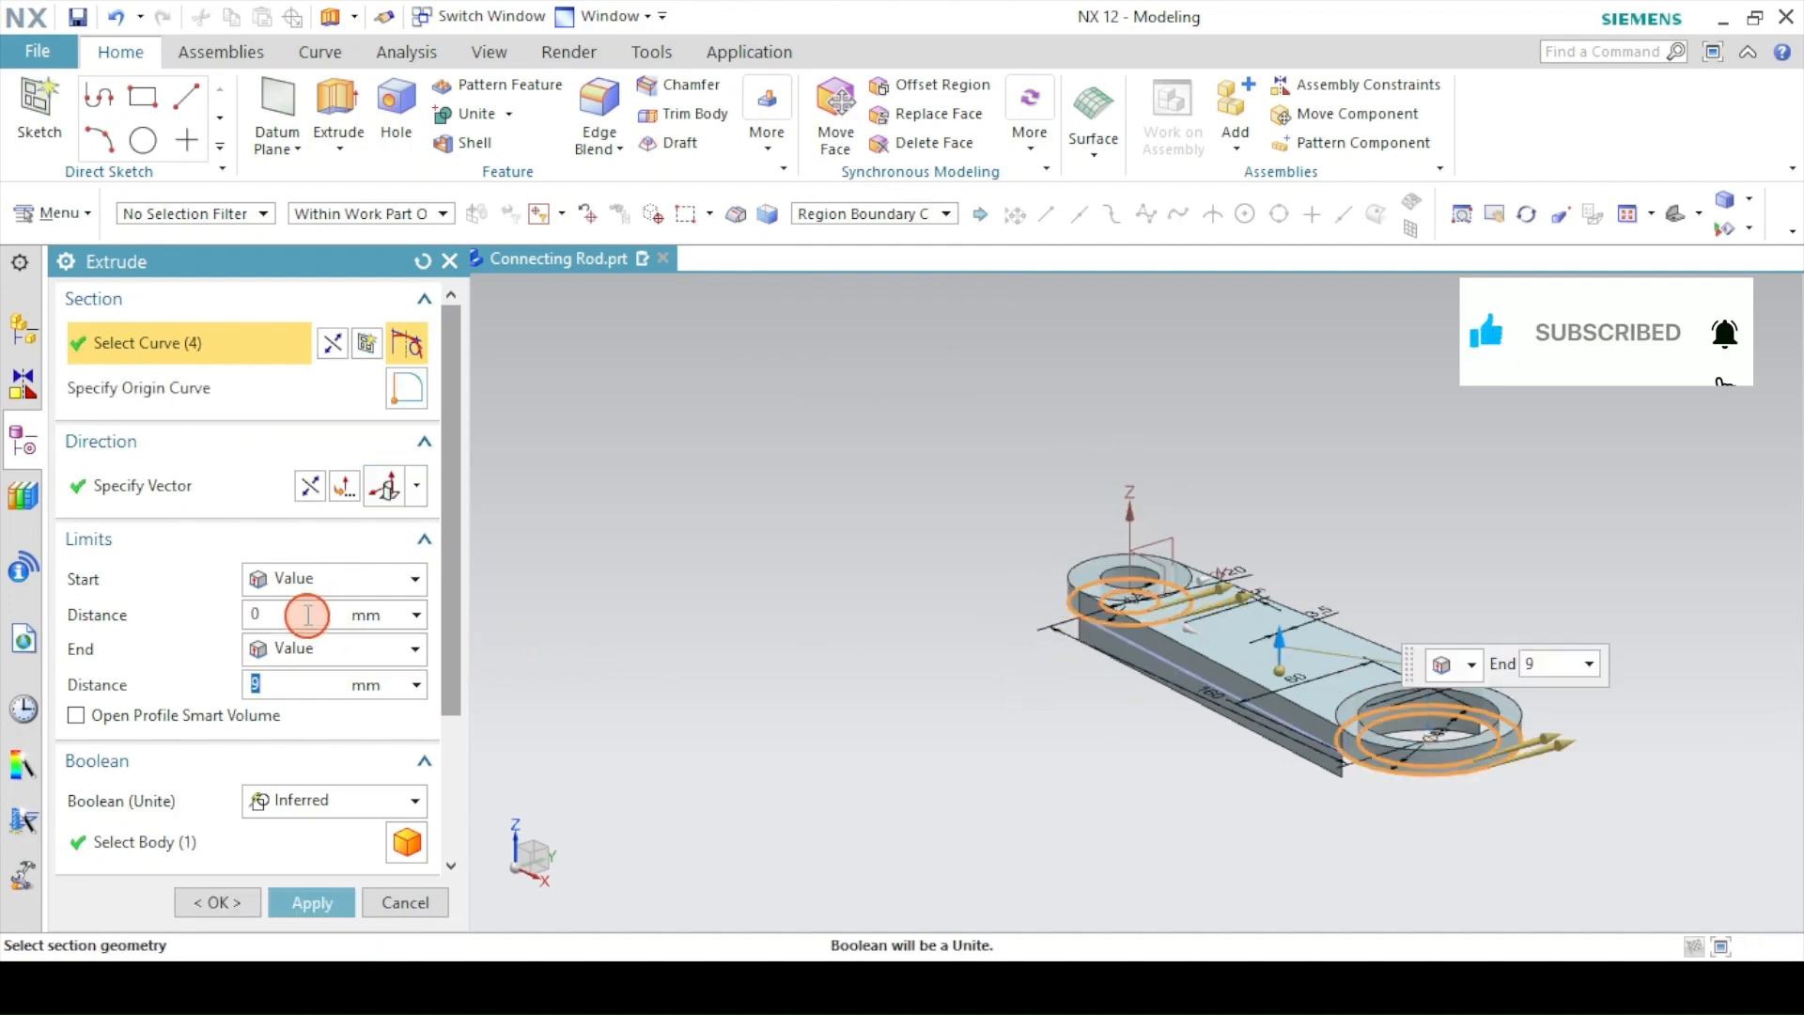
left_click(278, 579)
left_click(302, 638)
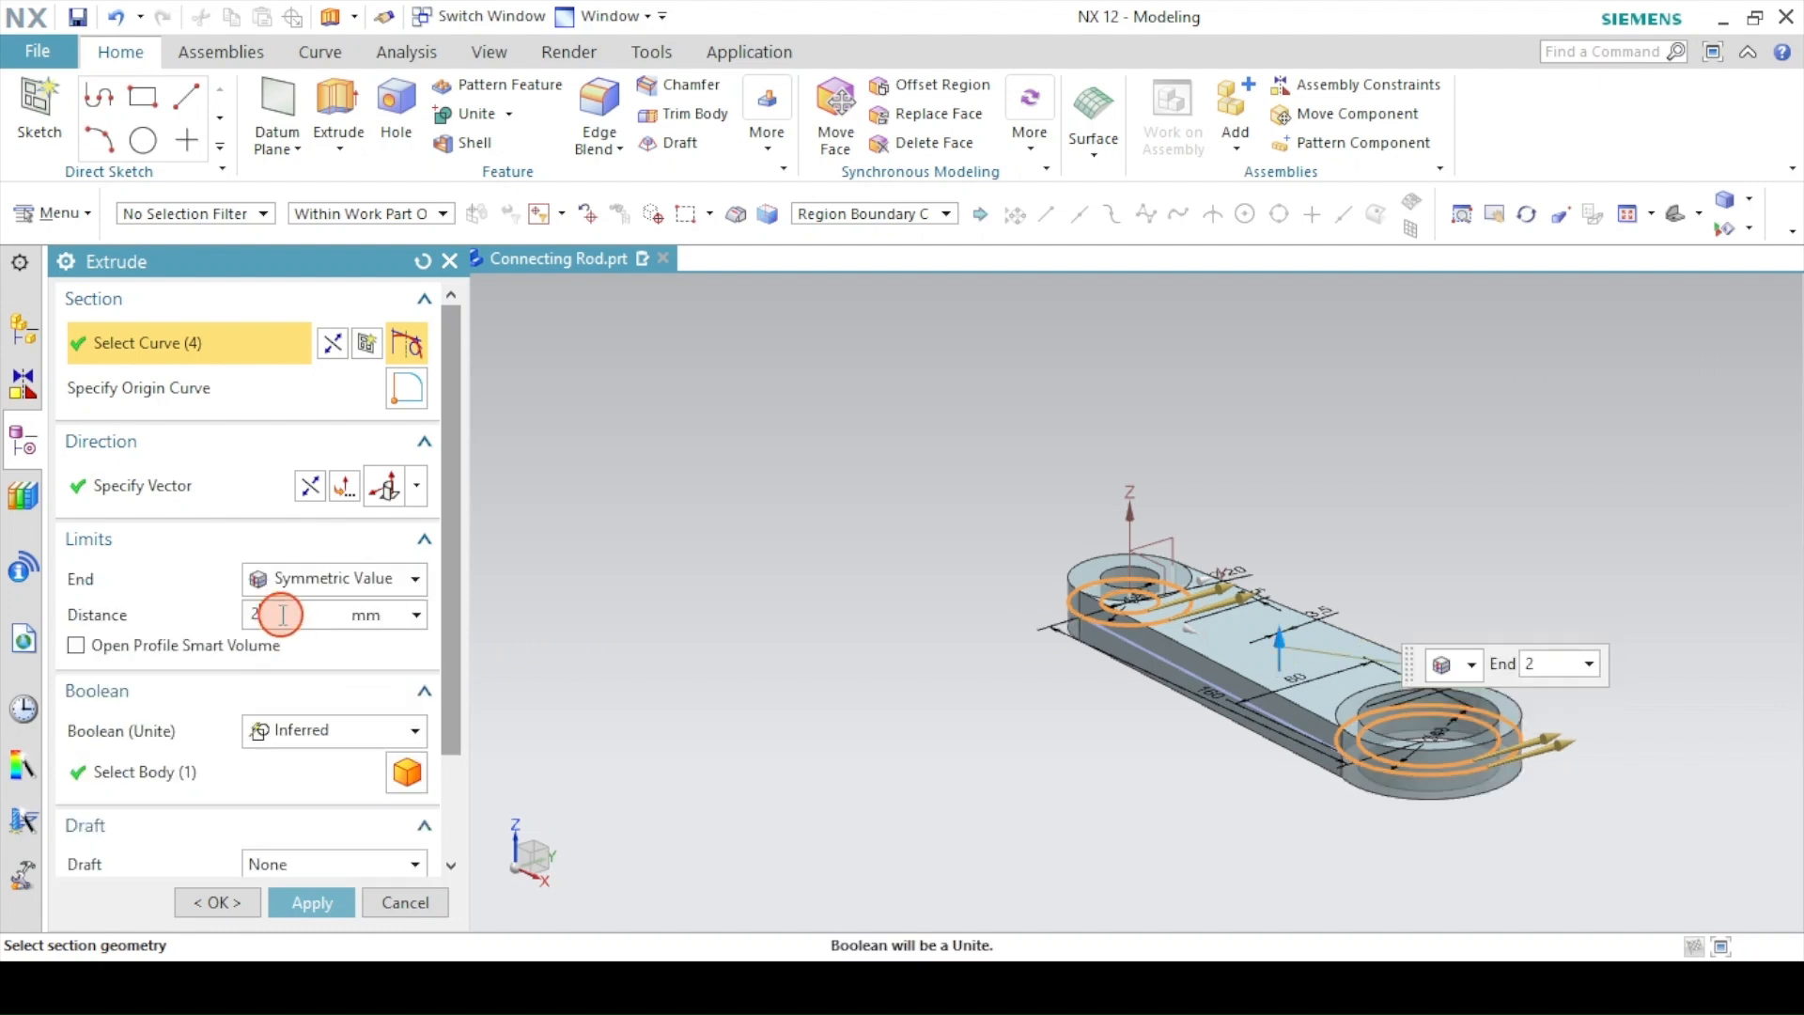
left_click(281, 615)
type("25/2")
key("Return")
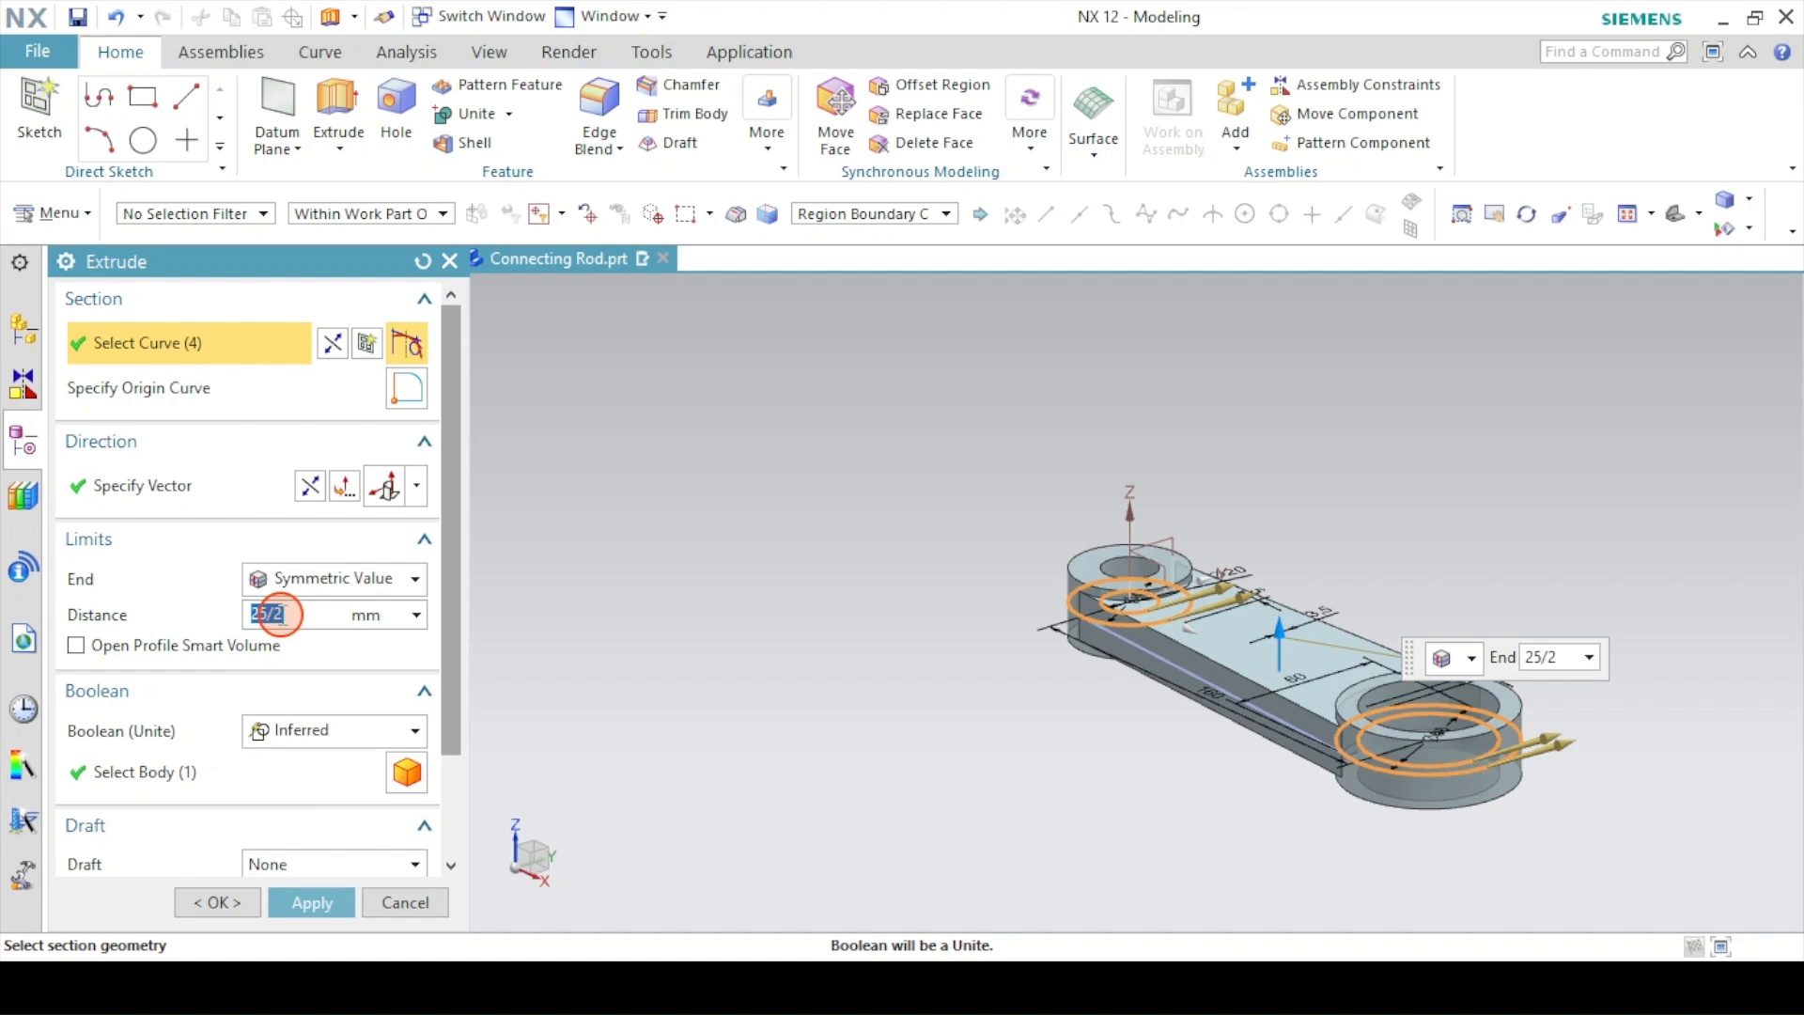
- Set the ring extrusion's Boolean to Unite with the middle body and apply it
left_click(293, 731)
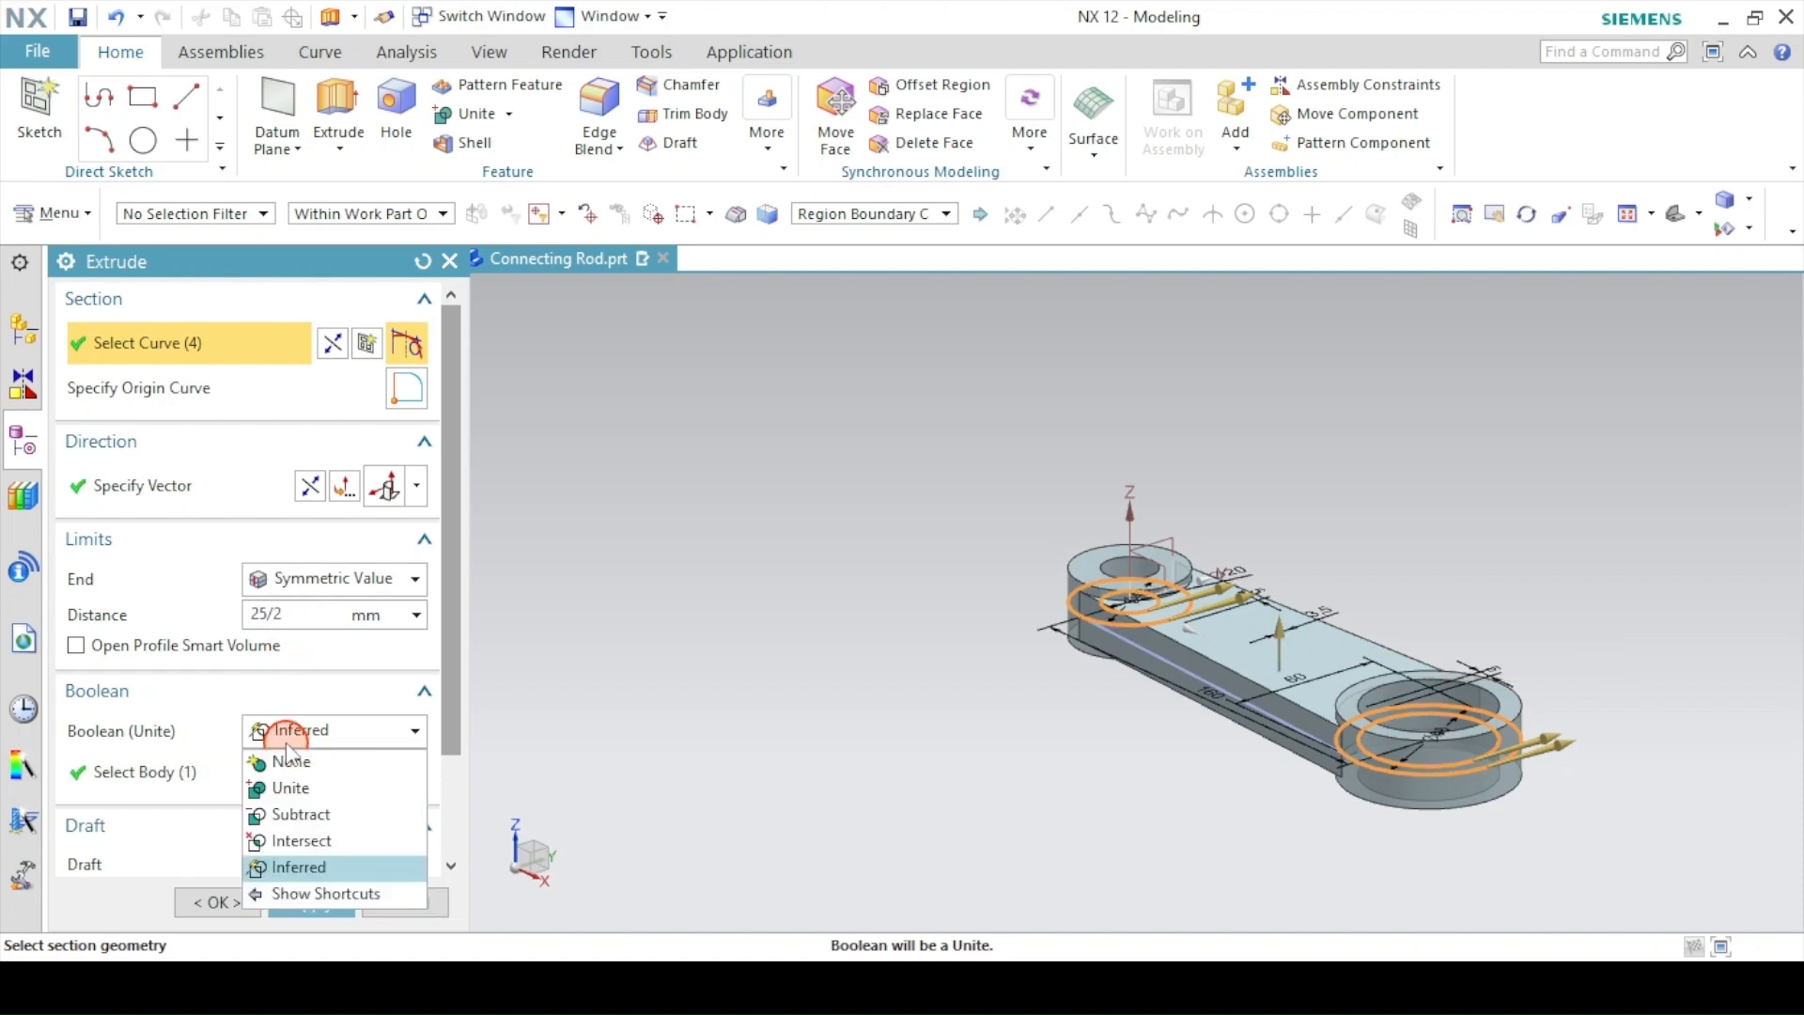
left_click(291, 789)
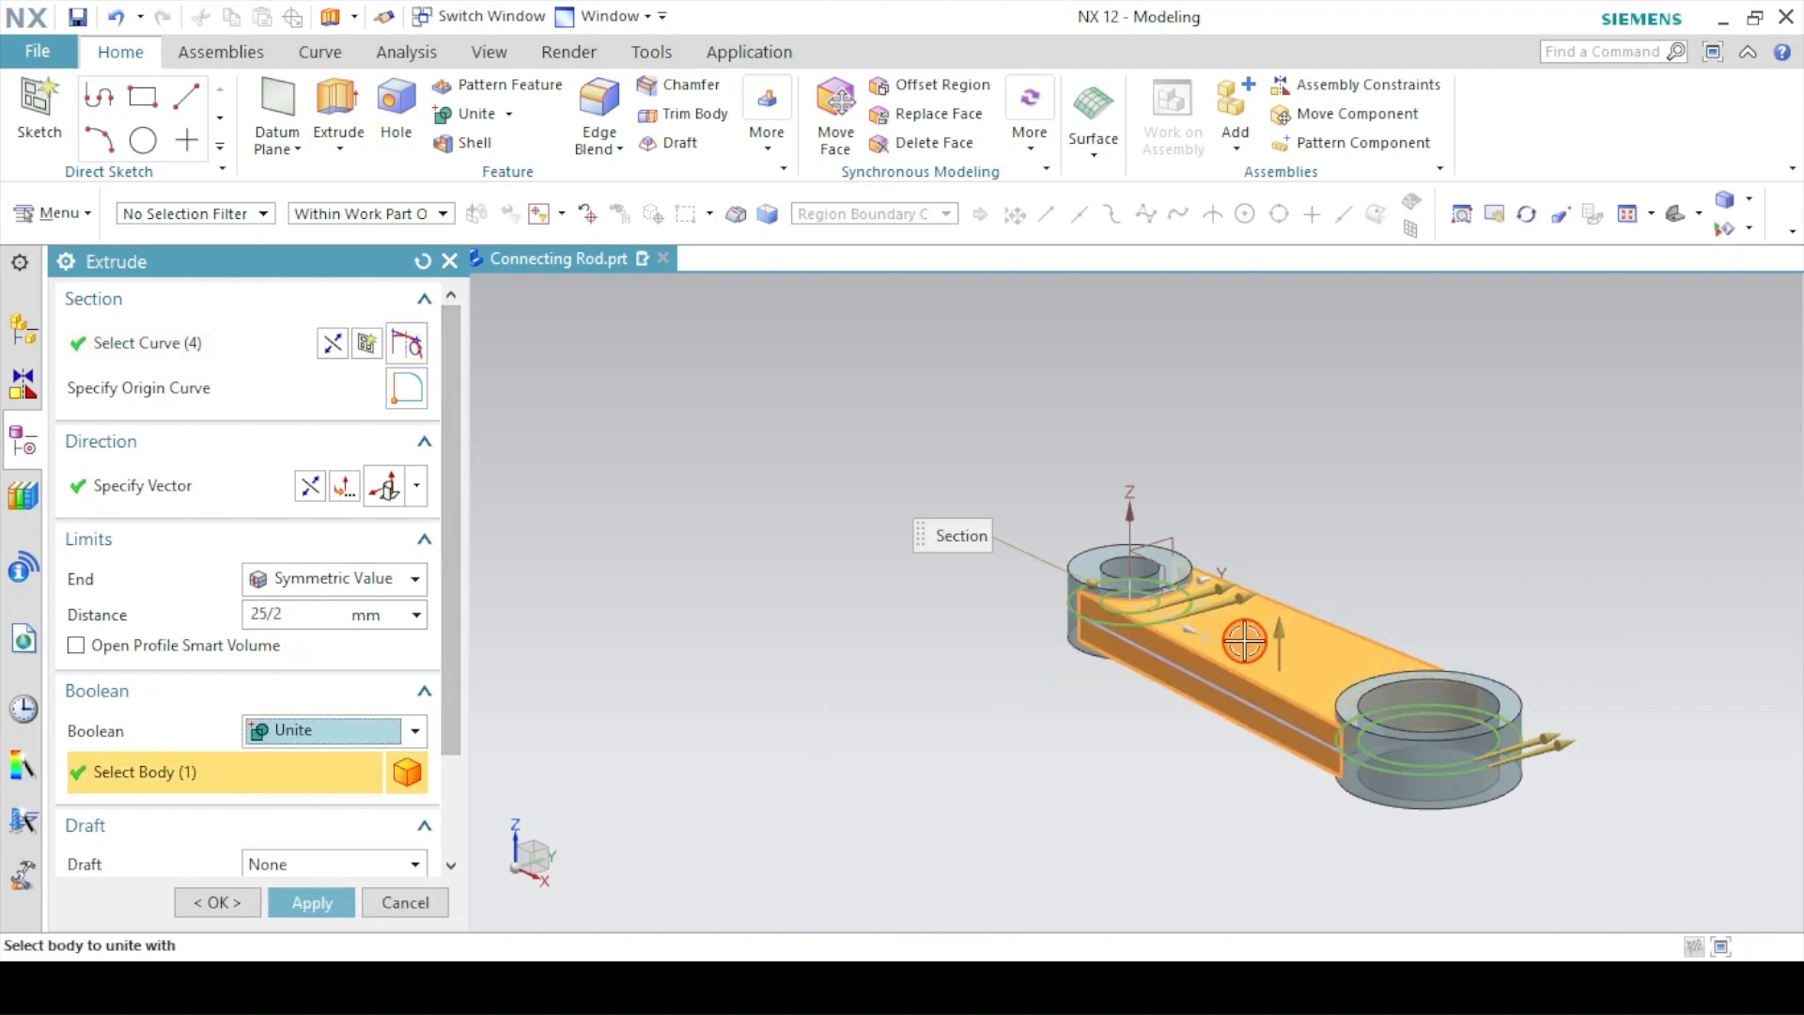
left_click(347, 864)
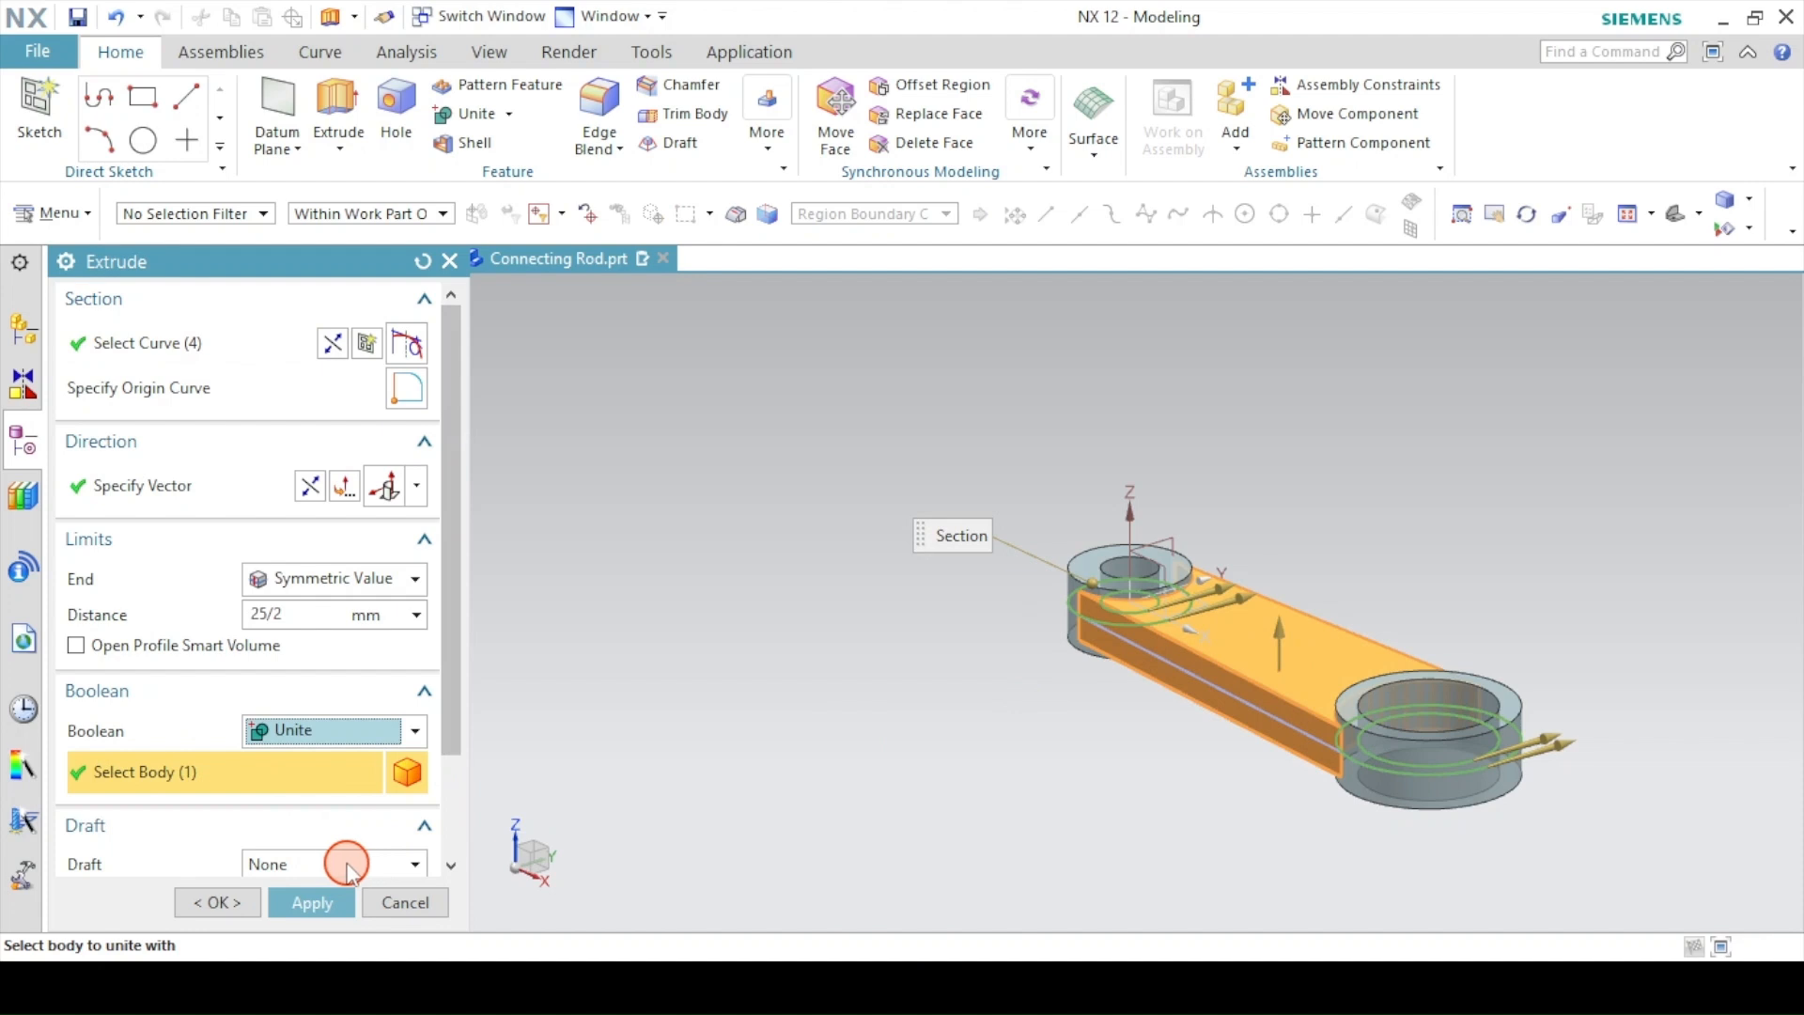
left_click(281, 908)
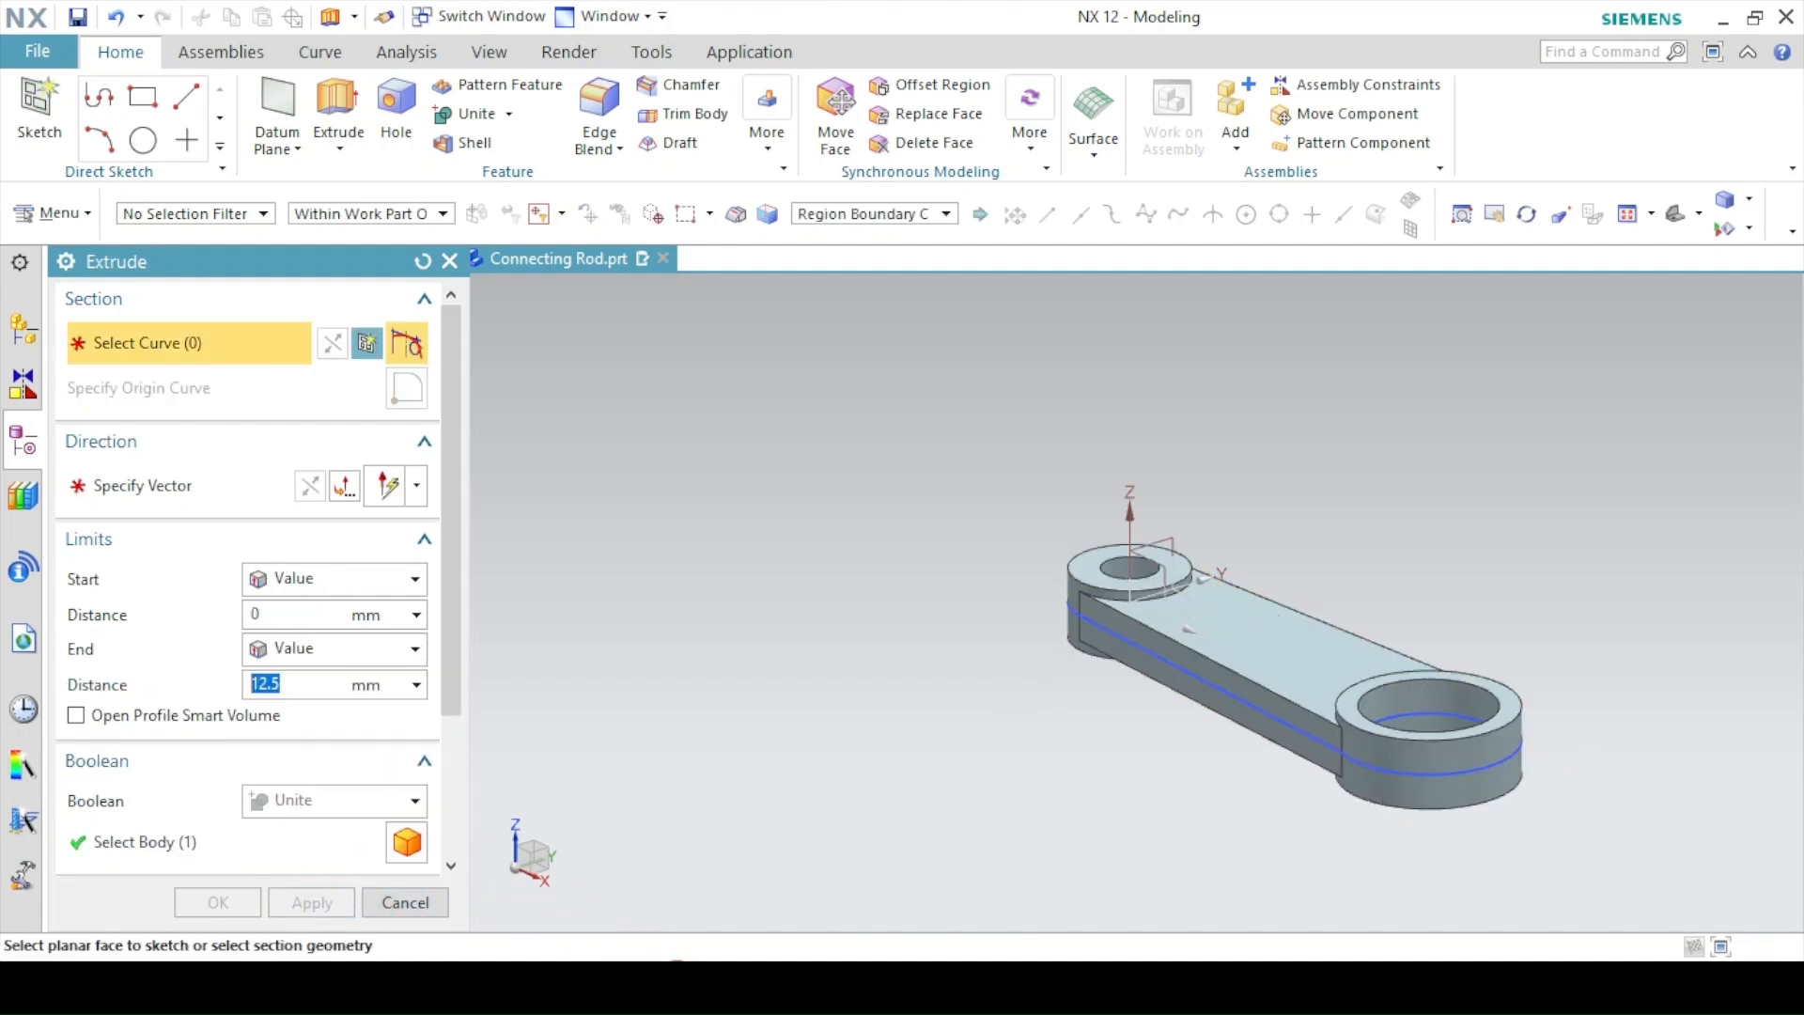
- Examine the side view in the draft.png drawing for the thickness of the web between the pocket recesses
left_click(676, 982)
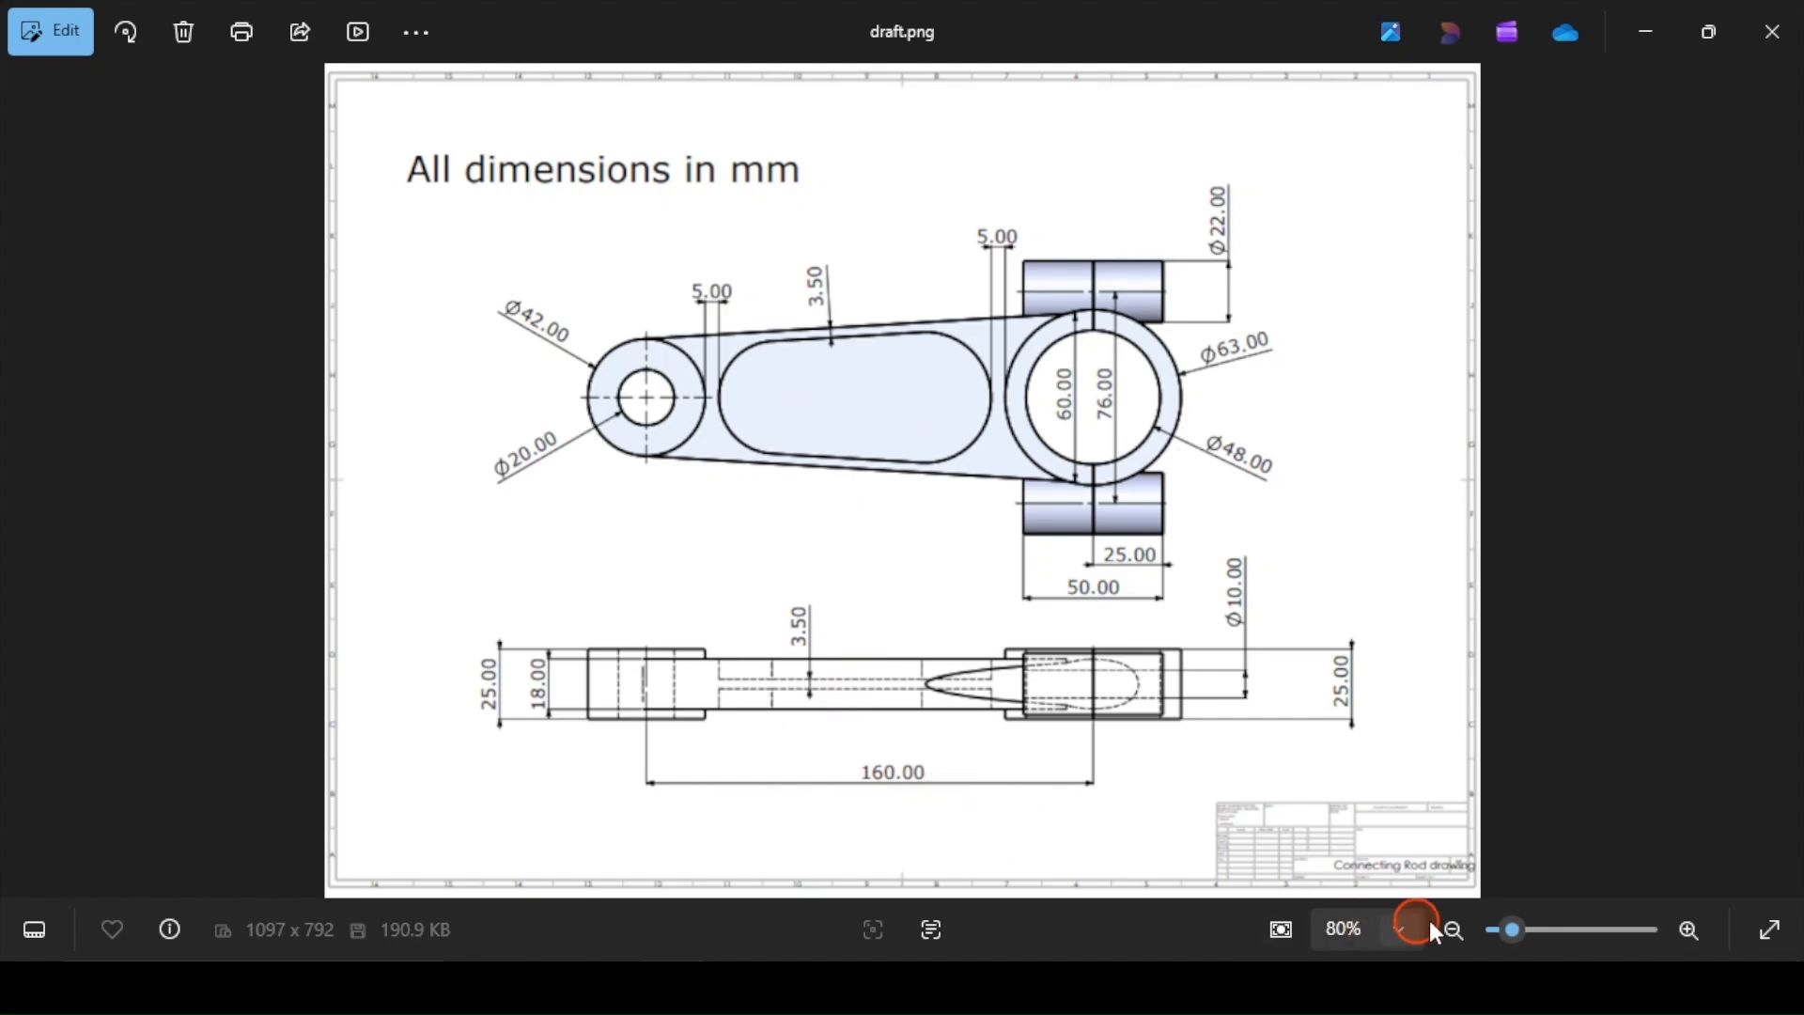
mouse_move(1531, 932)
left_mouse_down()
mouse_move(1561, 930)
mouse_move(1534, 930)
left_mouse_up()
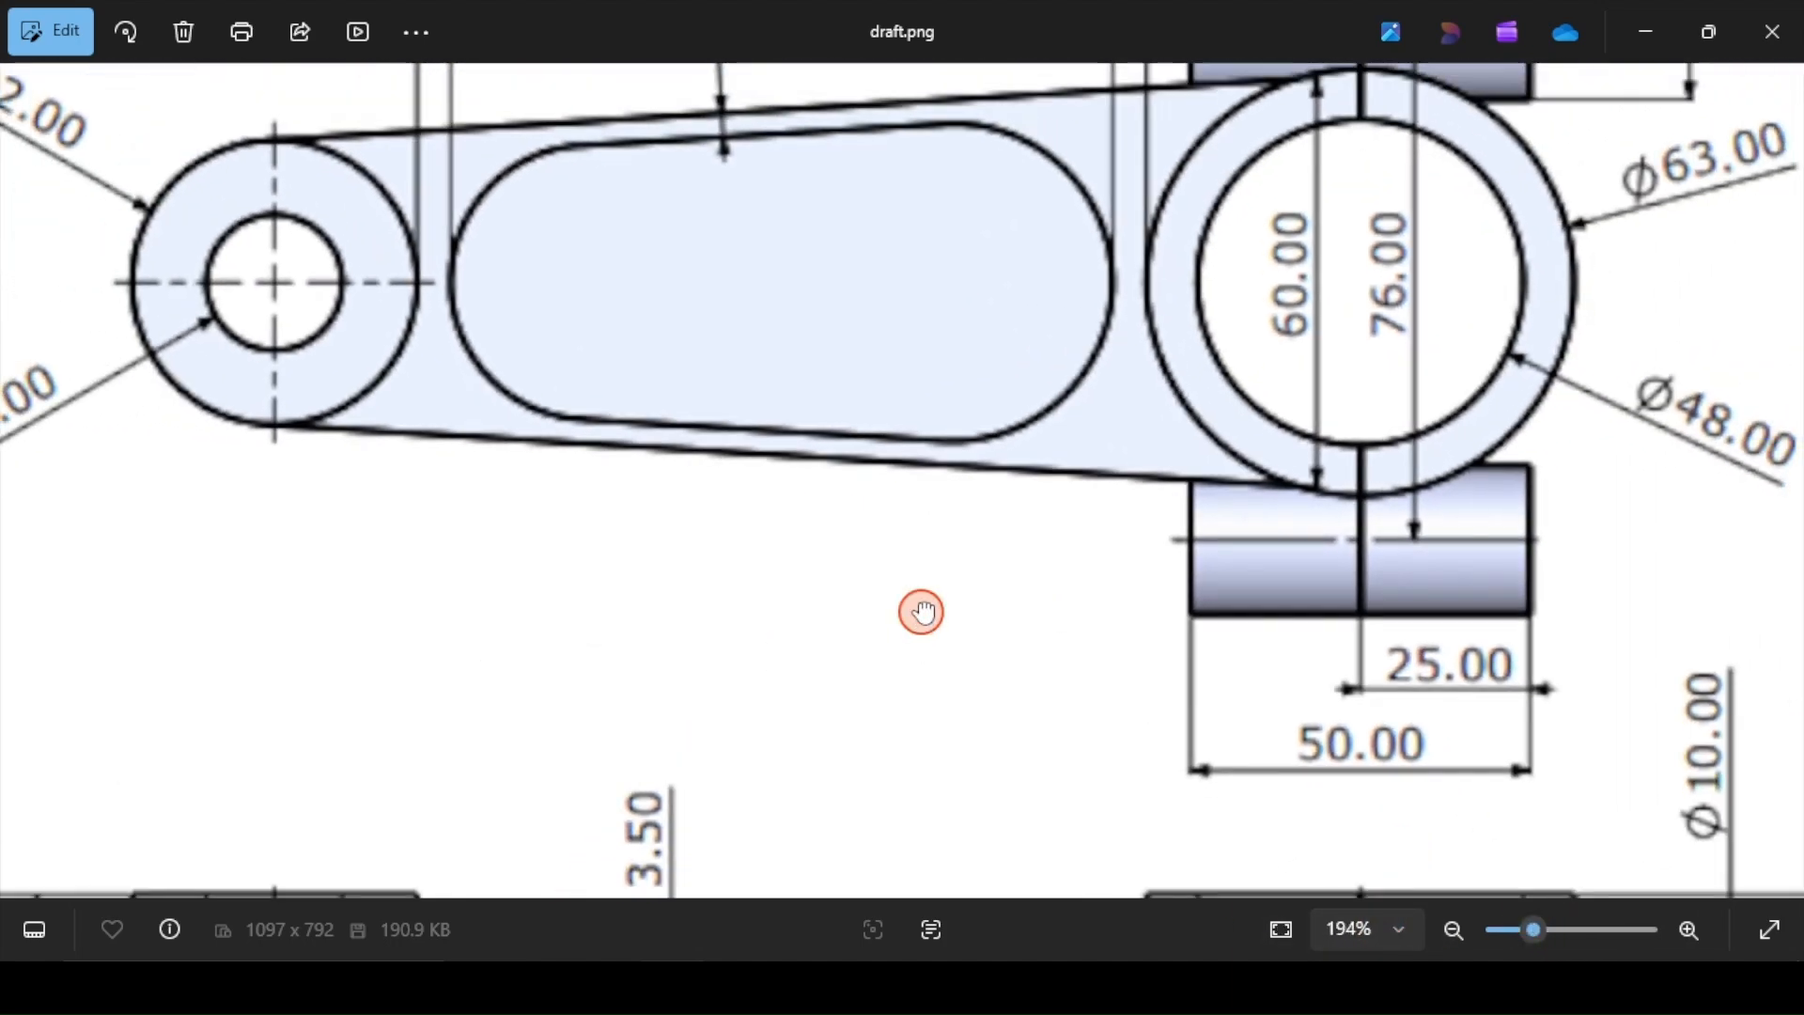
mouse_move(921, 611)
left_mouse_down()
mouse_move(753, 363)
mouse_move(694, 402)
mouse_move(854, 391)
left_mouse_up()
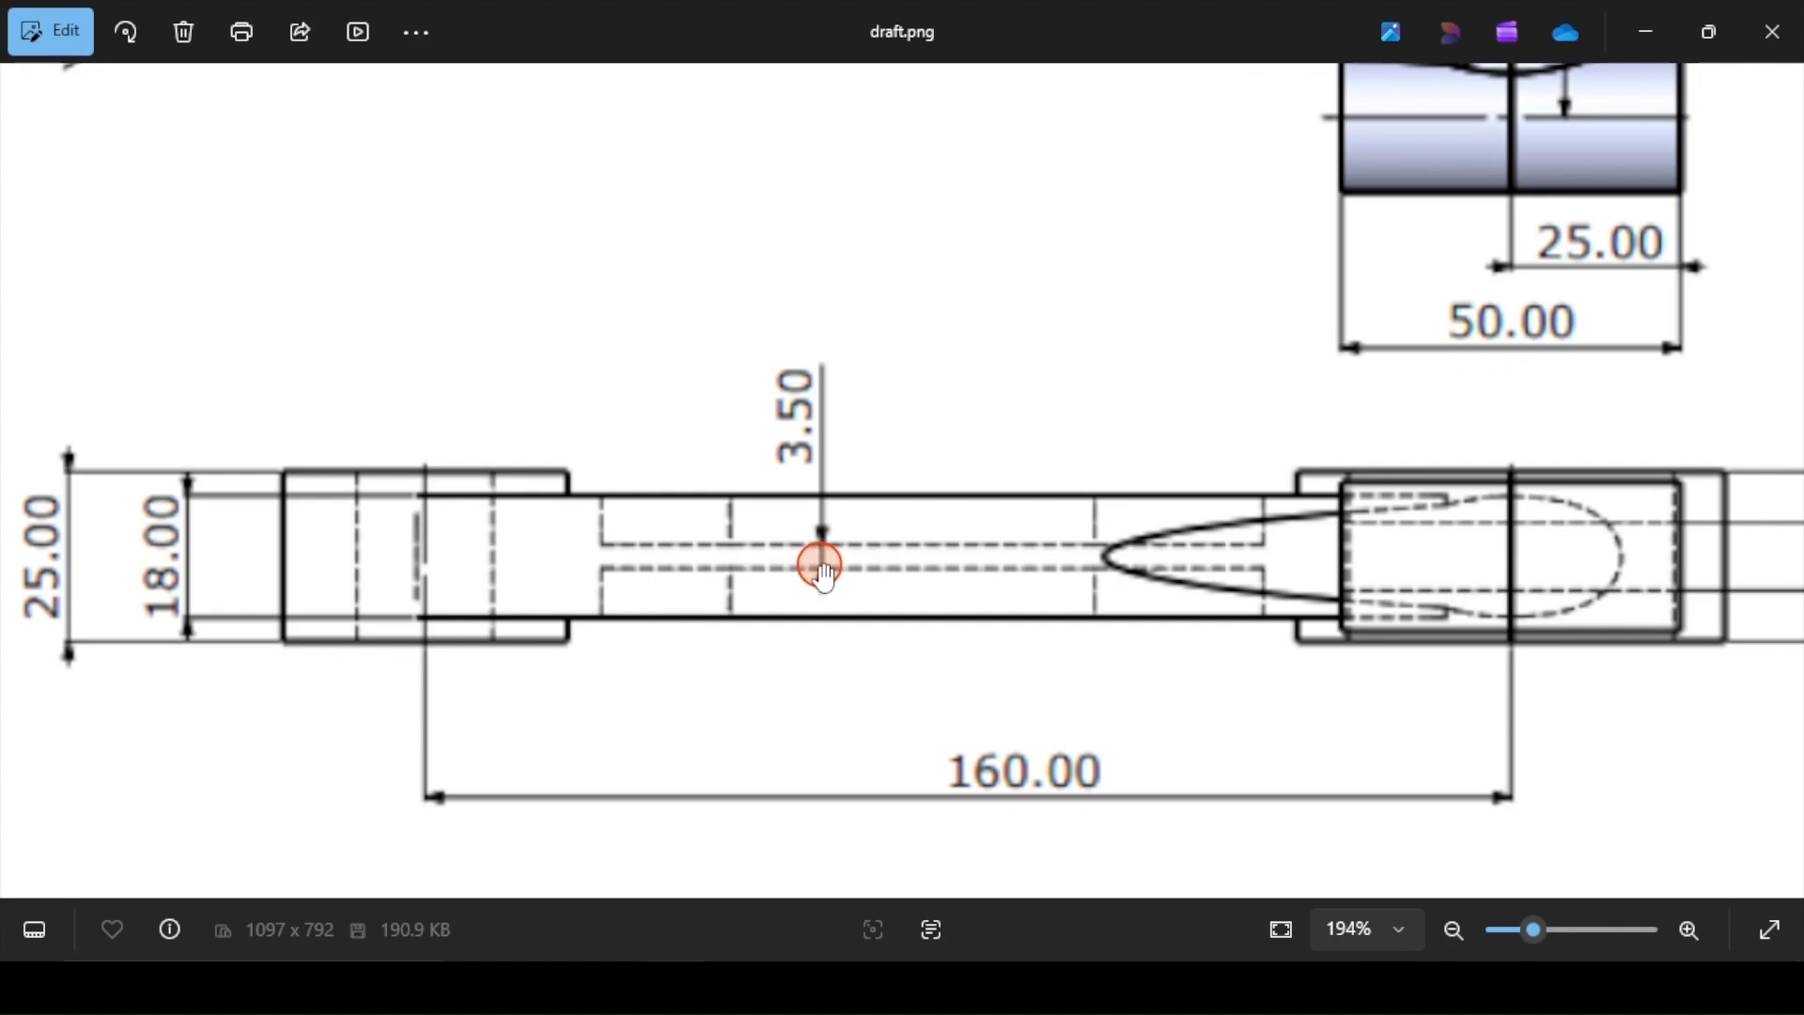
left_click(675, 958)
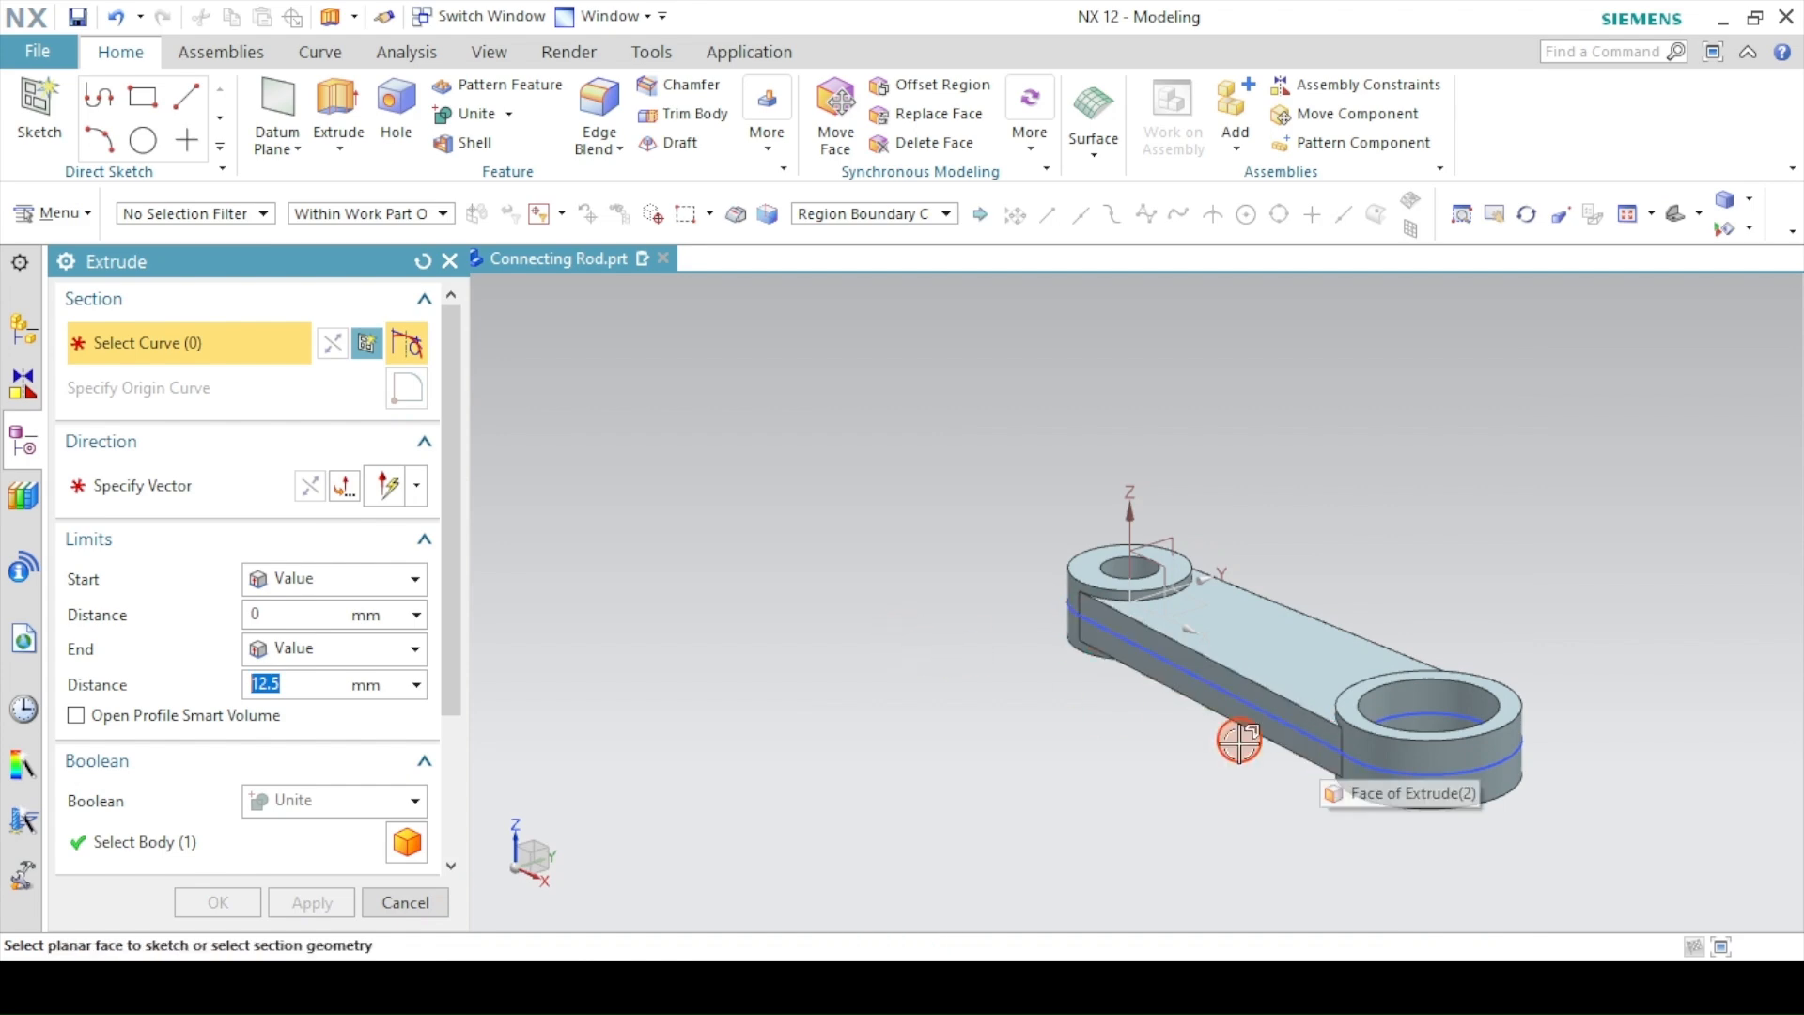
left_click(693, 981)
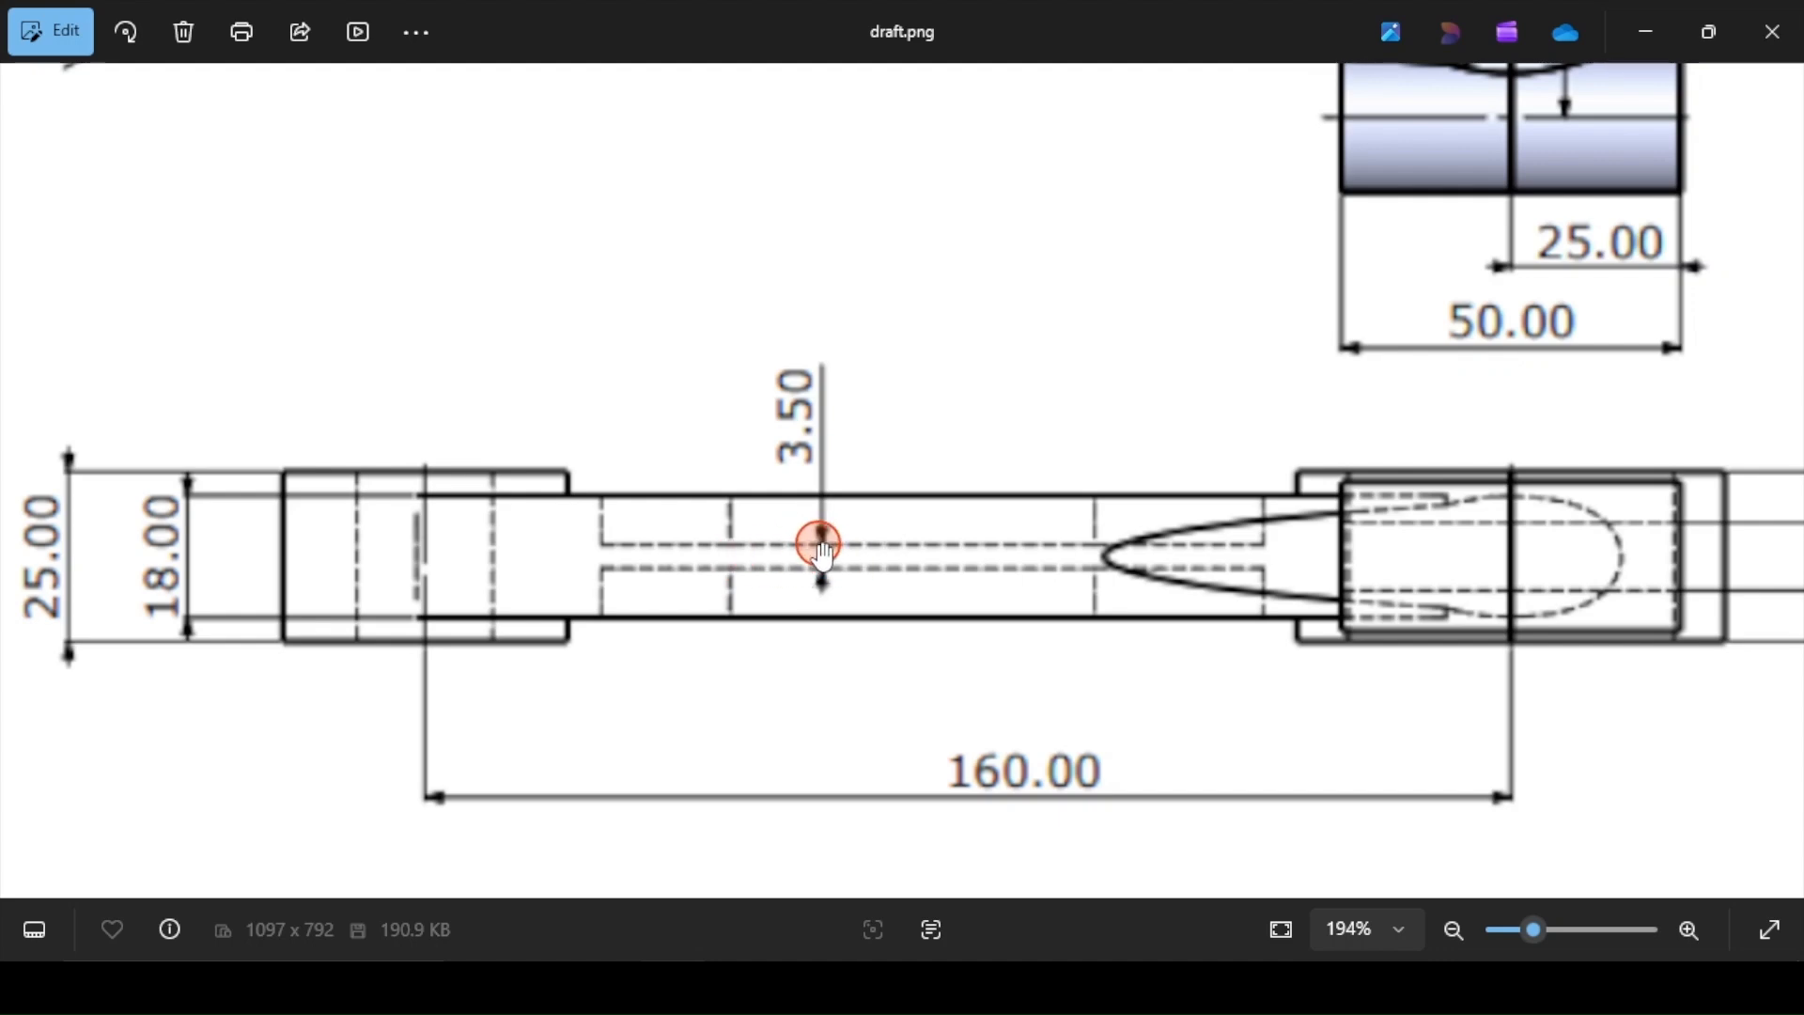
- Switch to Calculator, work out 3.5 ÷ 2 for half the web thickness, and return to the NX part
left_click(742, 950)
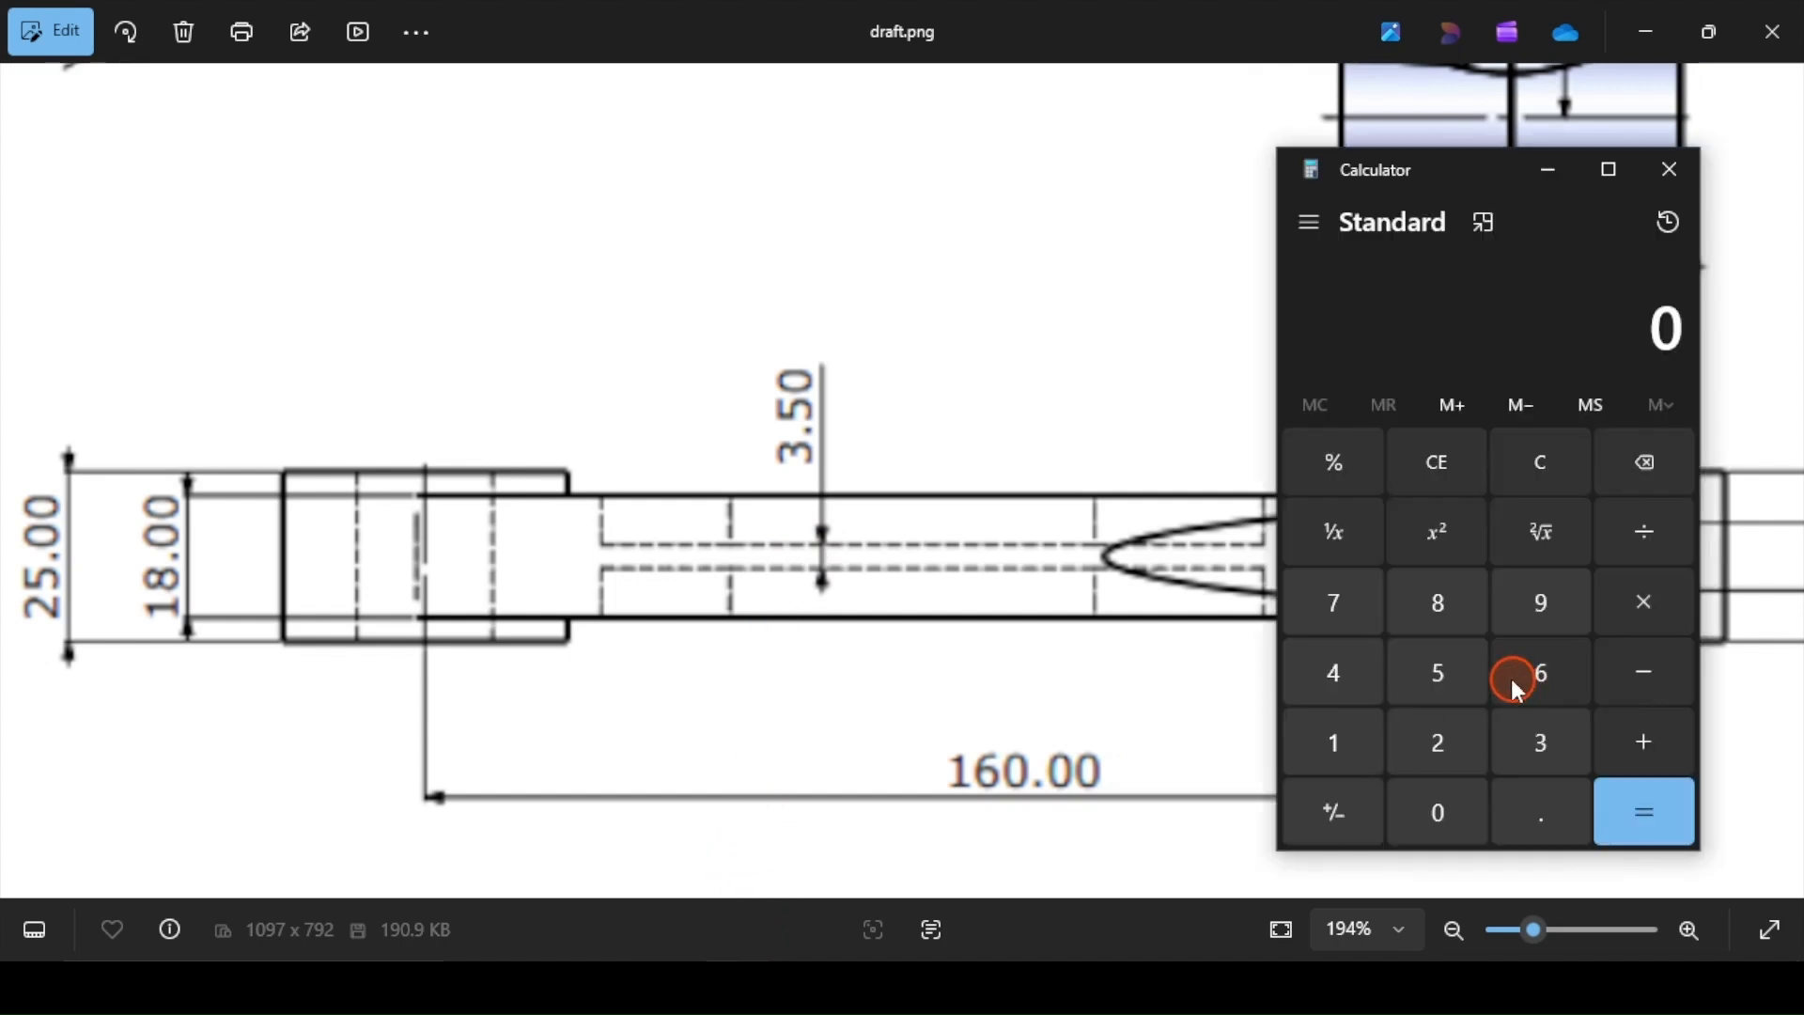
left_click(1530, 734)
left_click(1538, 806)
left_click(1461, 671)
left_click(1637, 535)
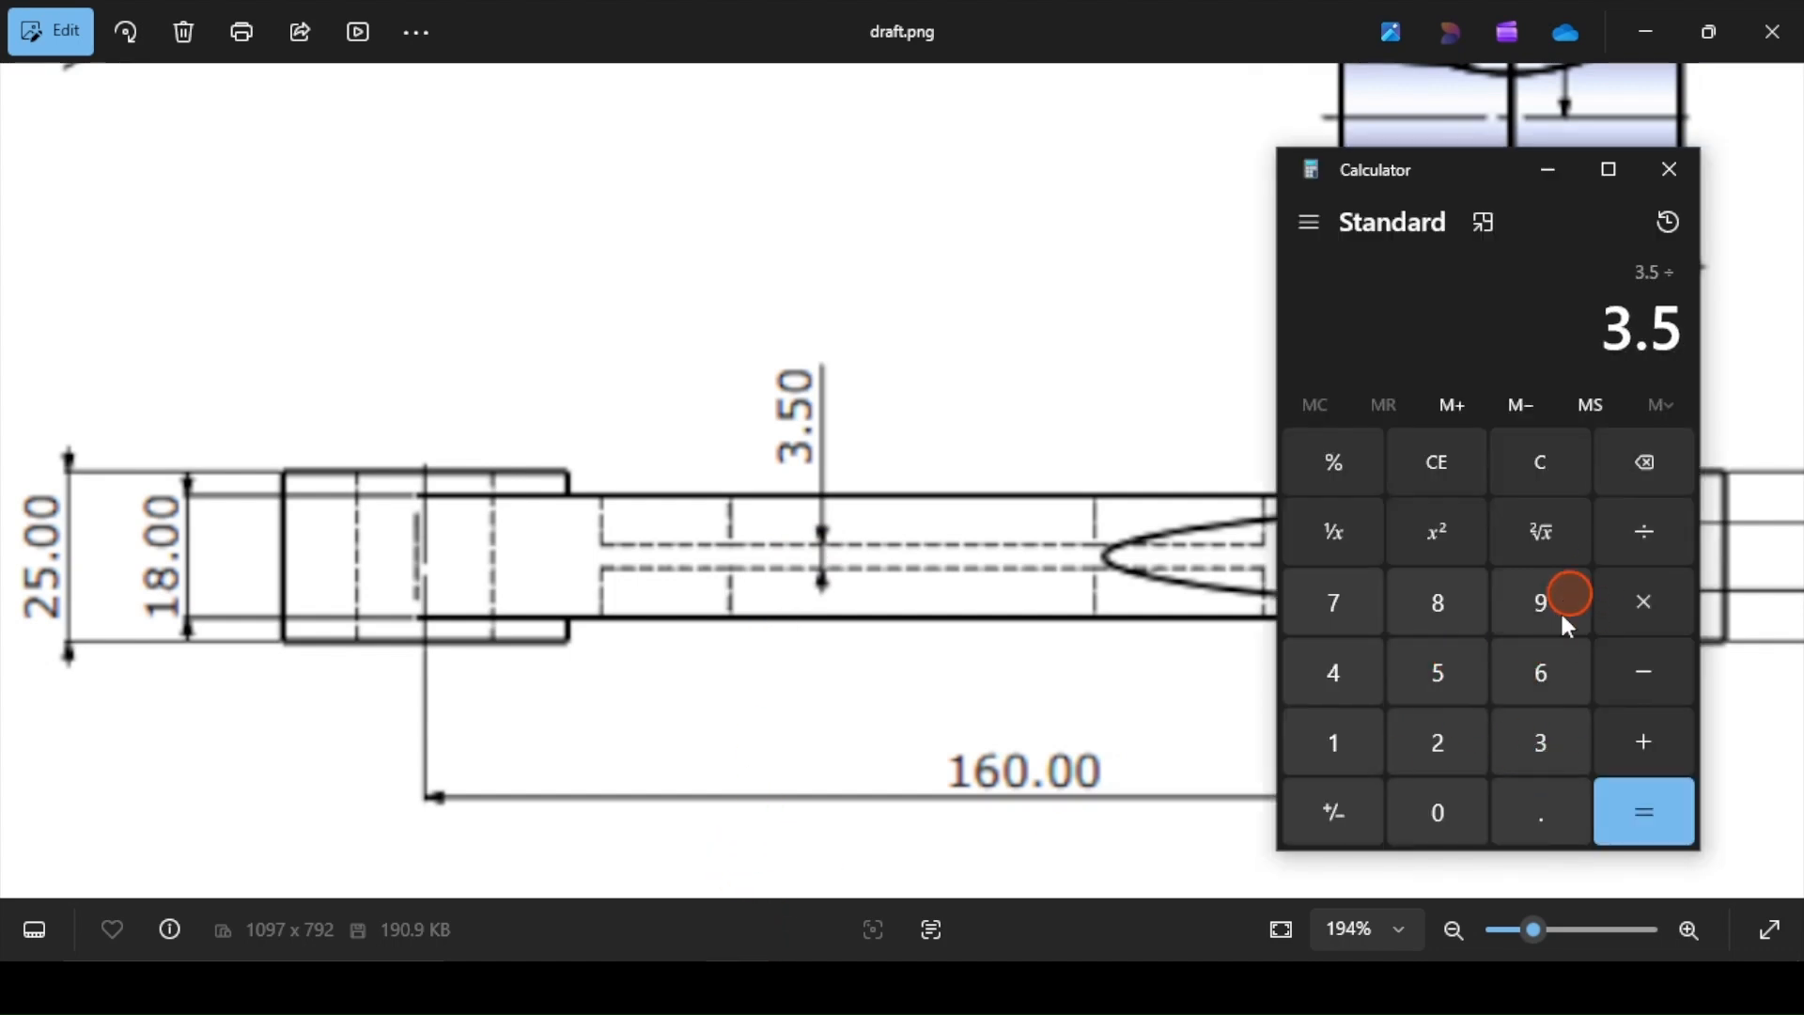
left_click(1462, 736)
left_click(1626, 810)
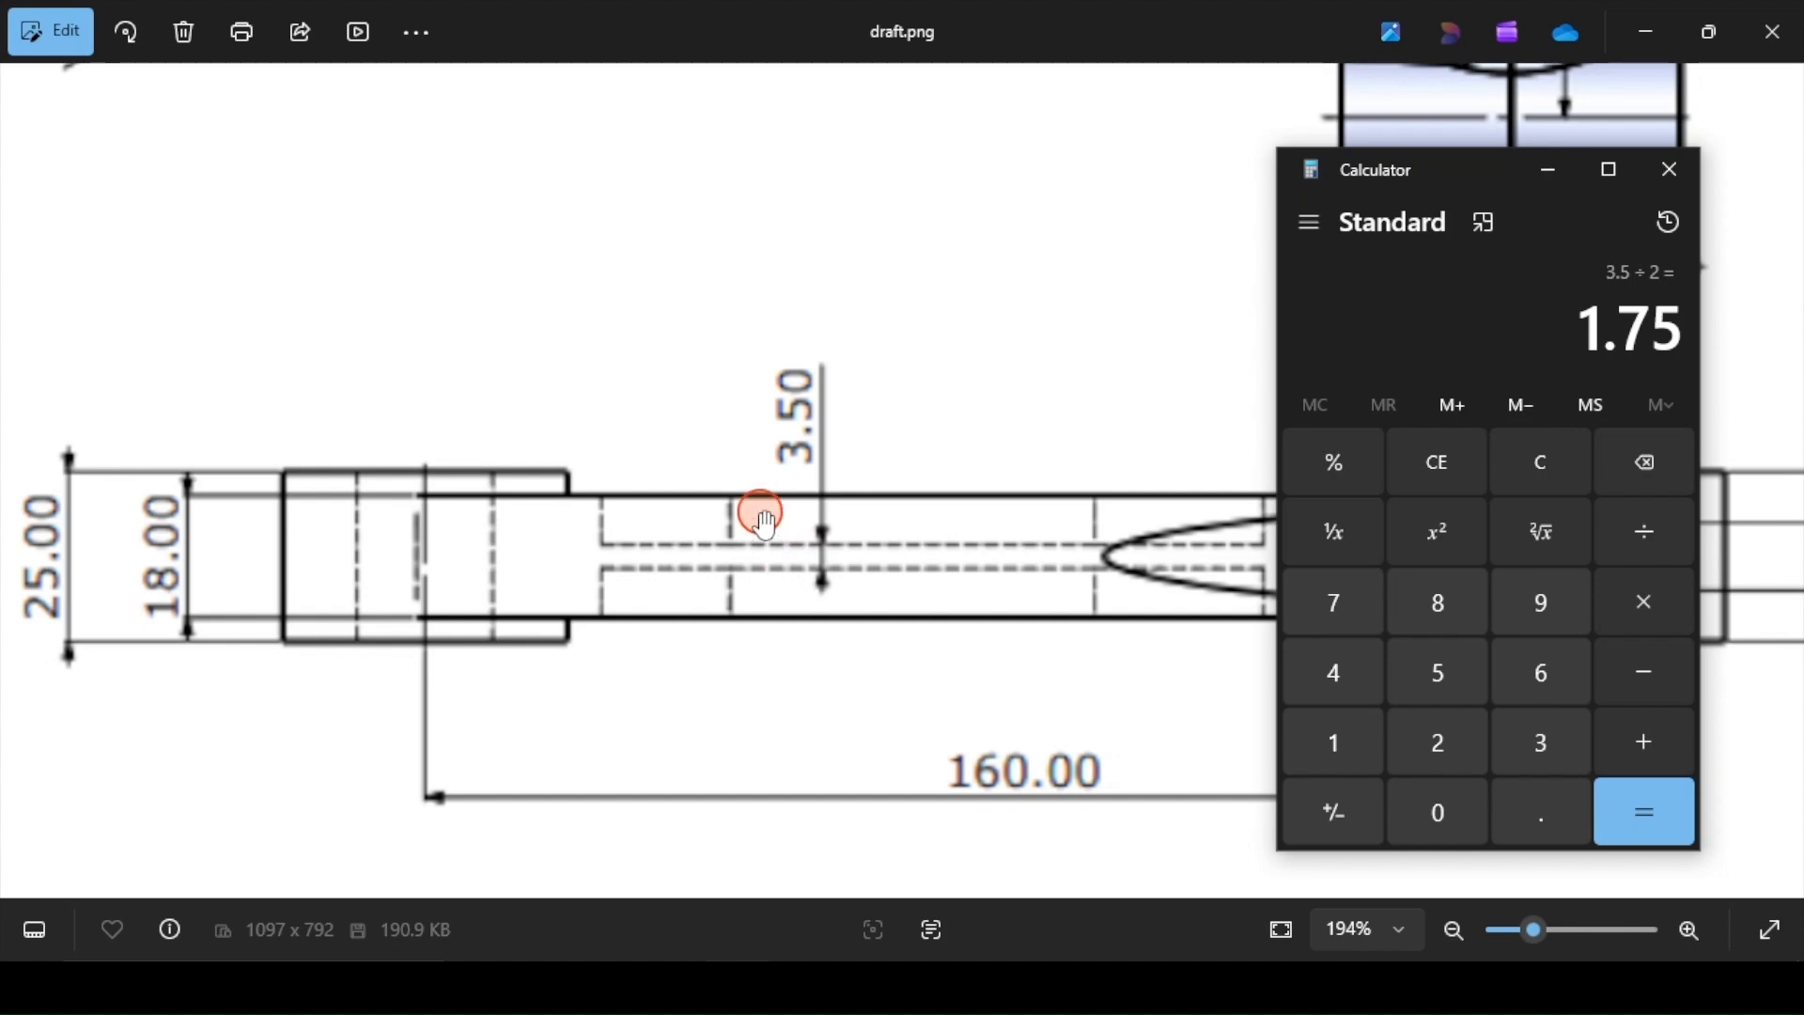
left_click(693, 986)
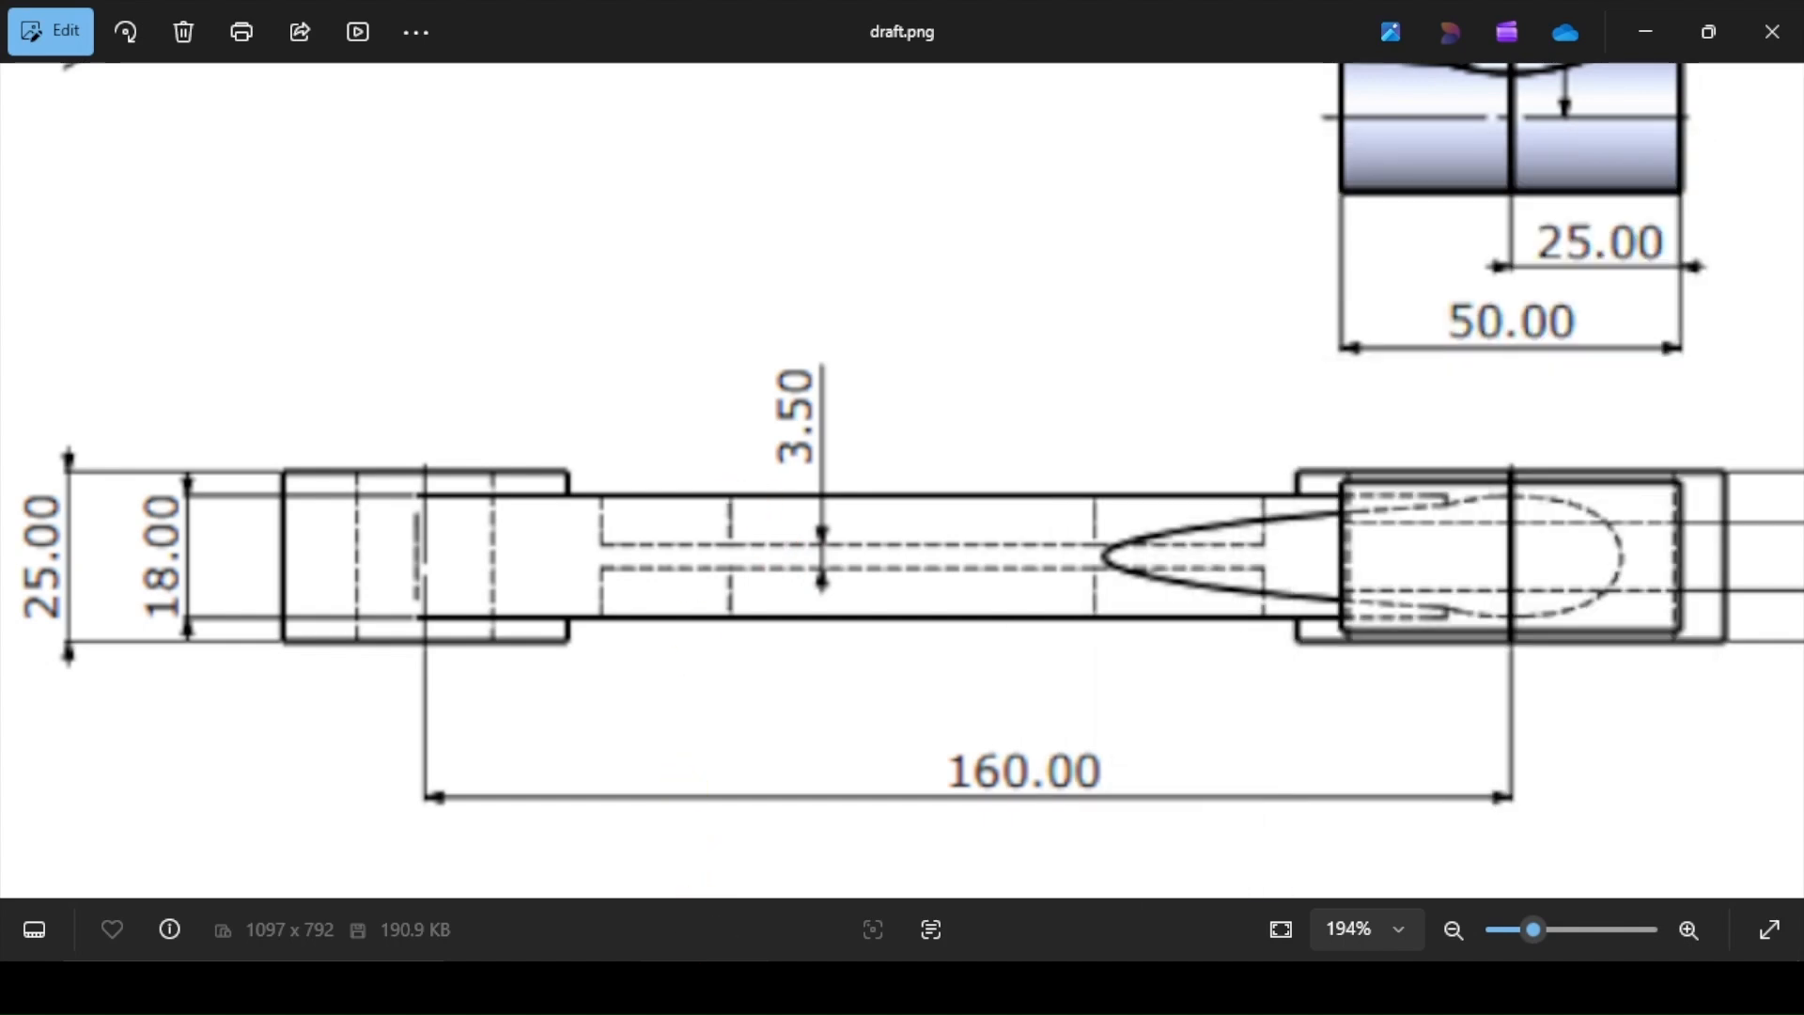
left_click(693, 987)
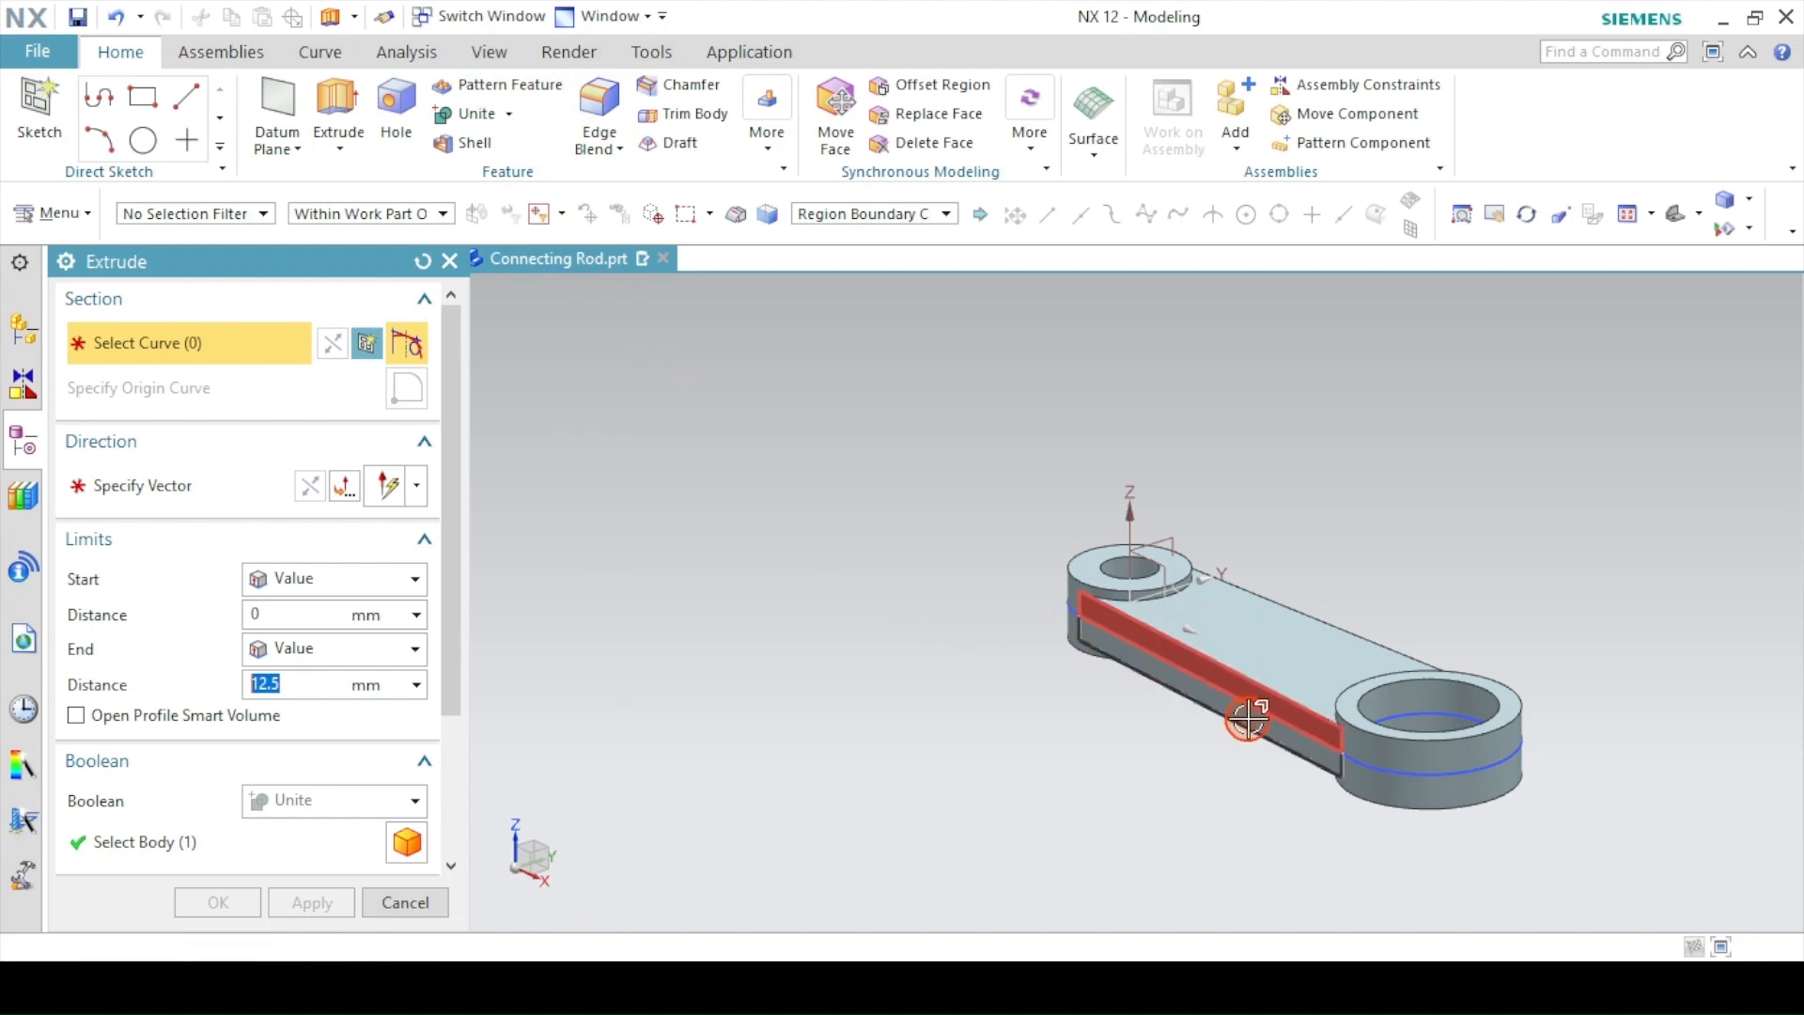
- Hide the solid bodies and select the pocket's slot-shaped region in the sketch as the extrusion section
left_click(467, 52)
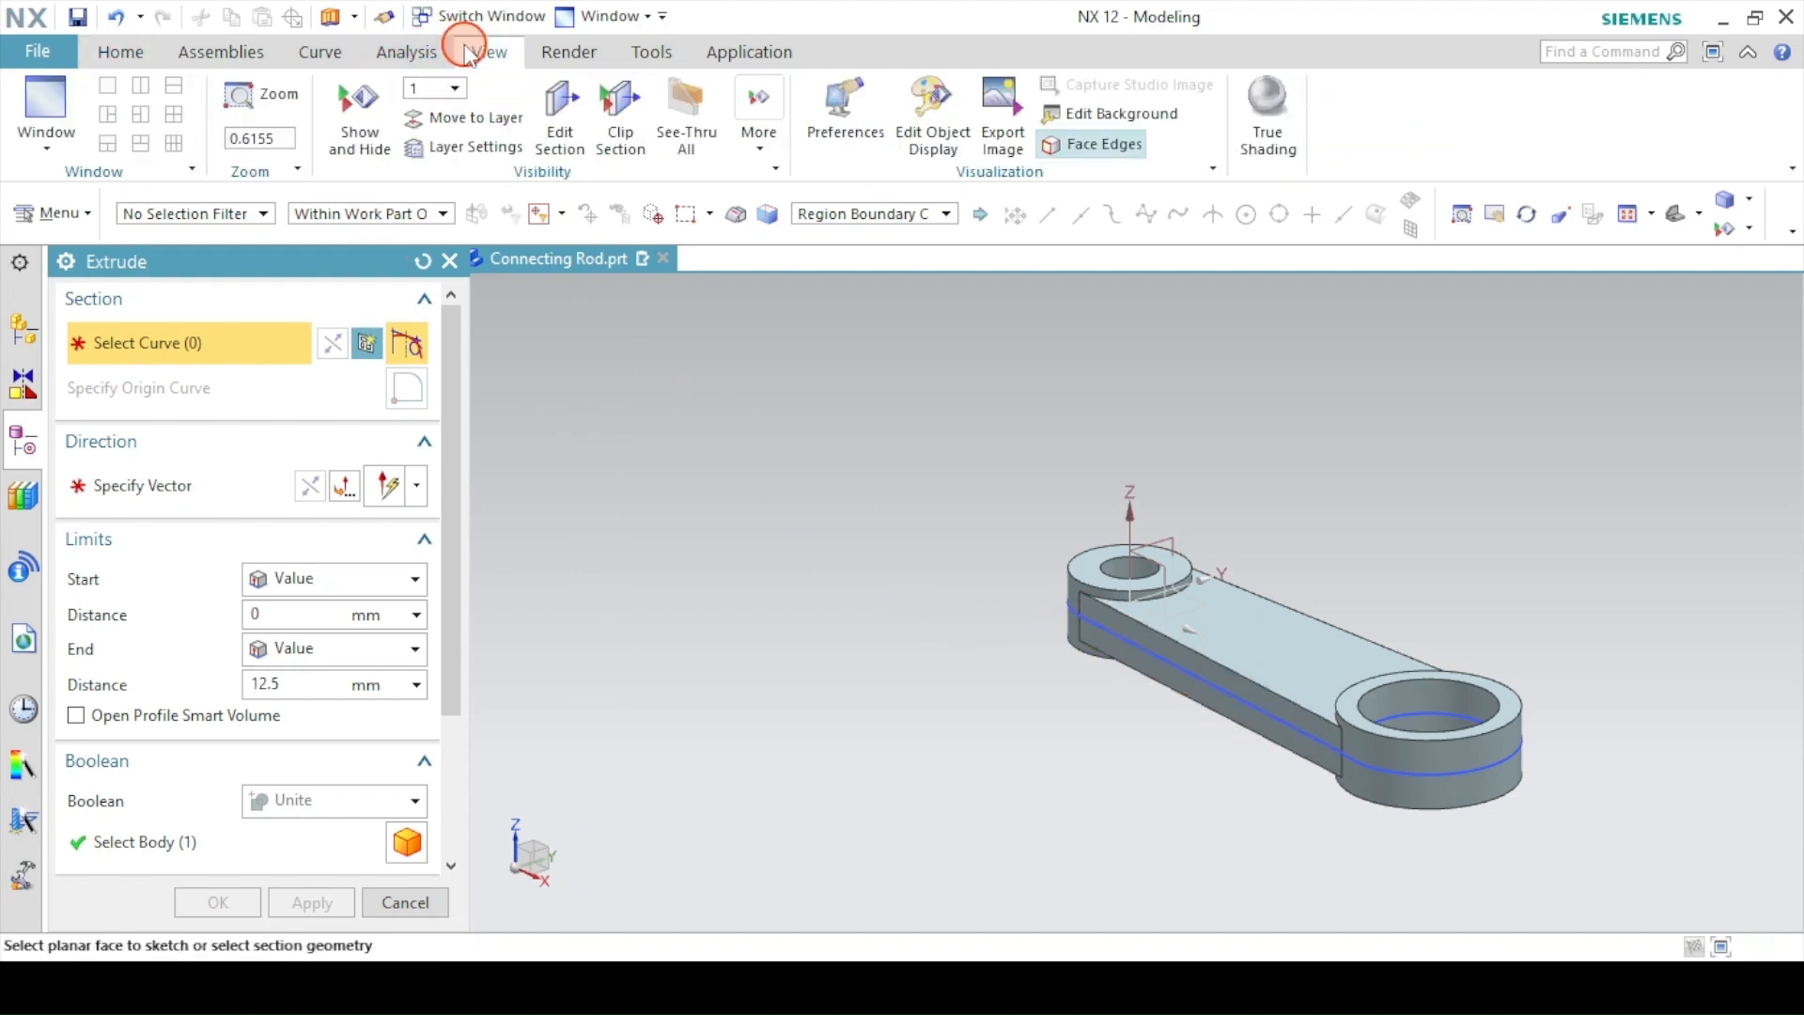
left_click(360, 111)
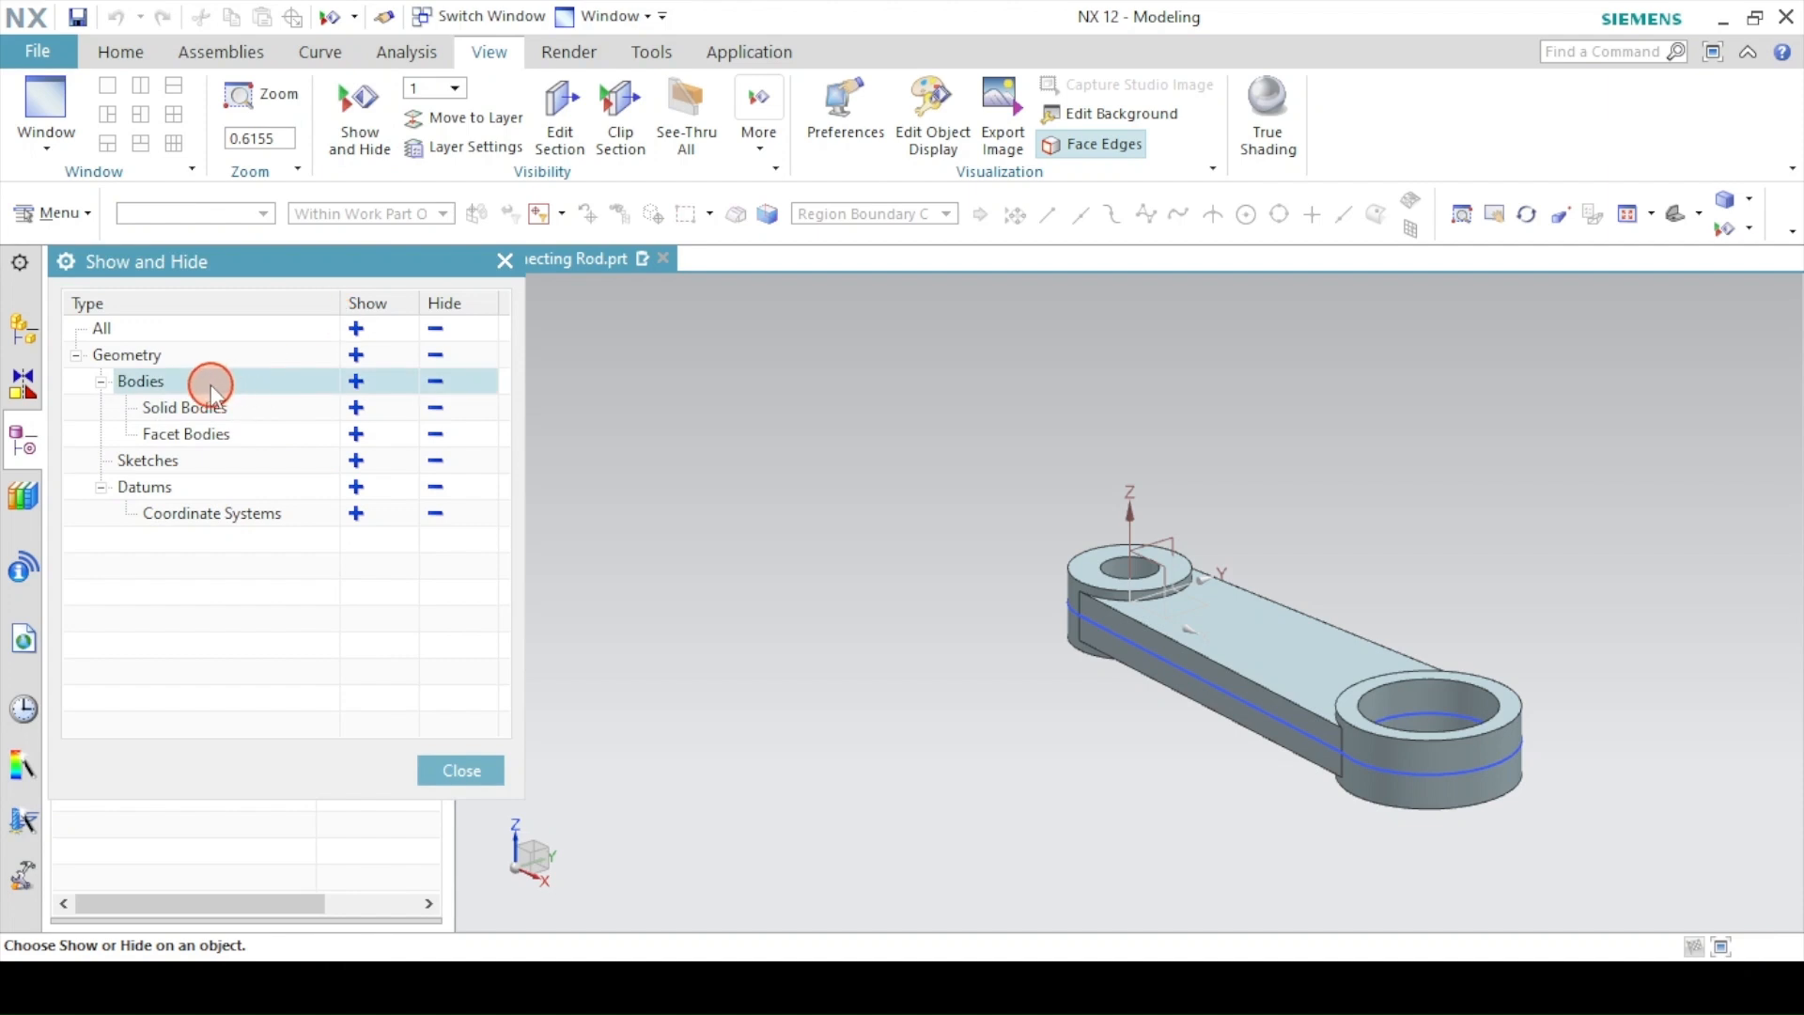
left_click(440, 409)
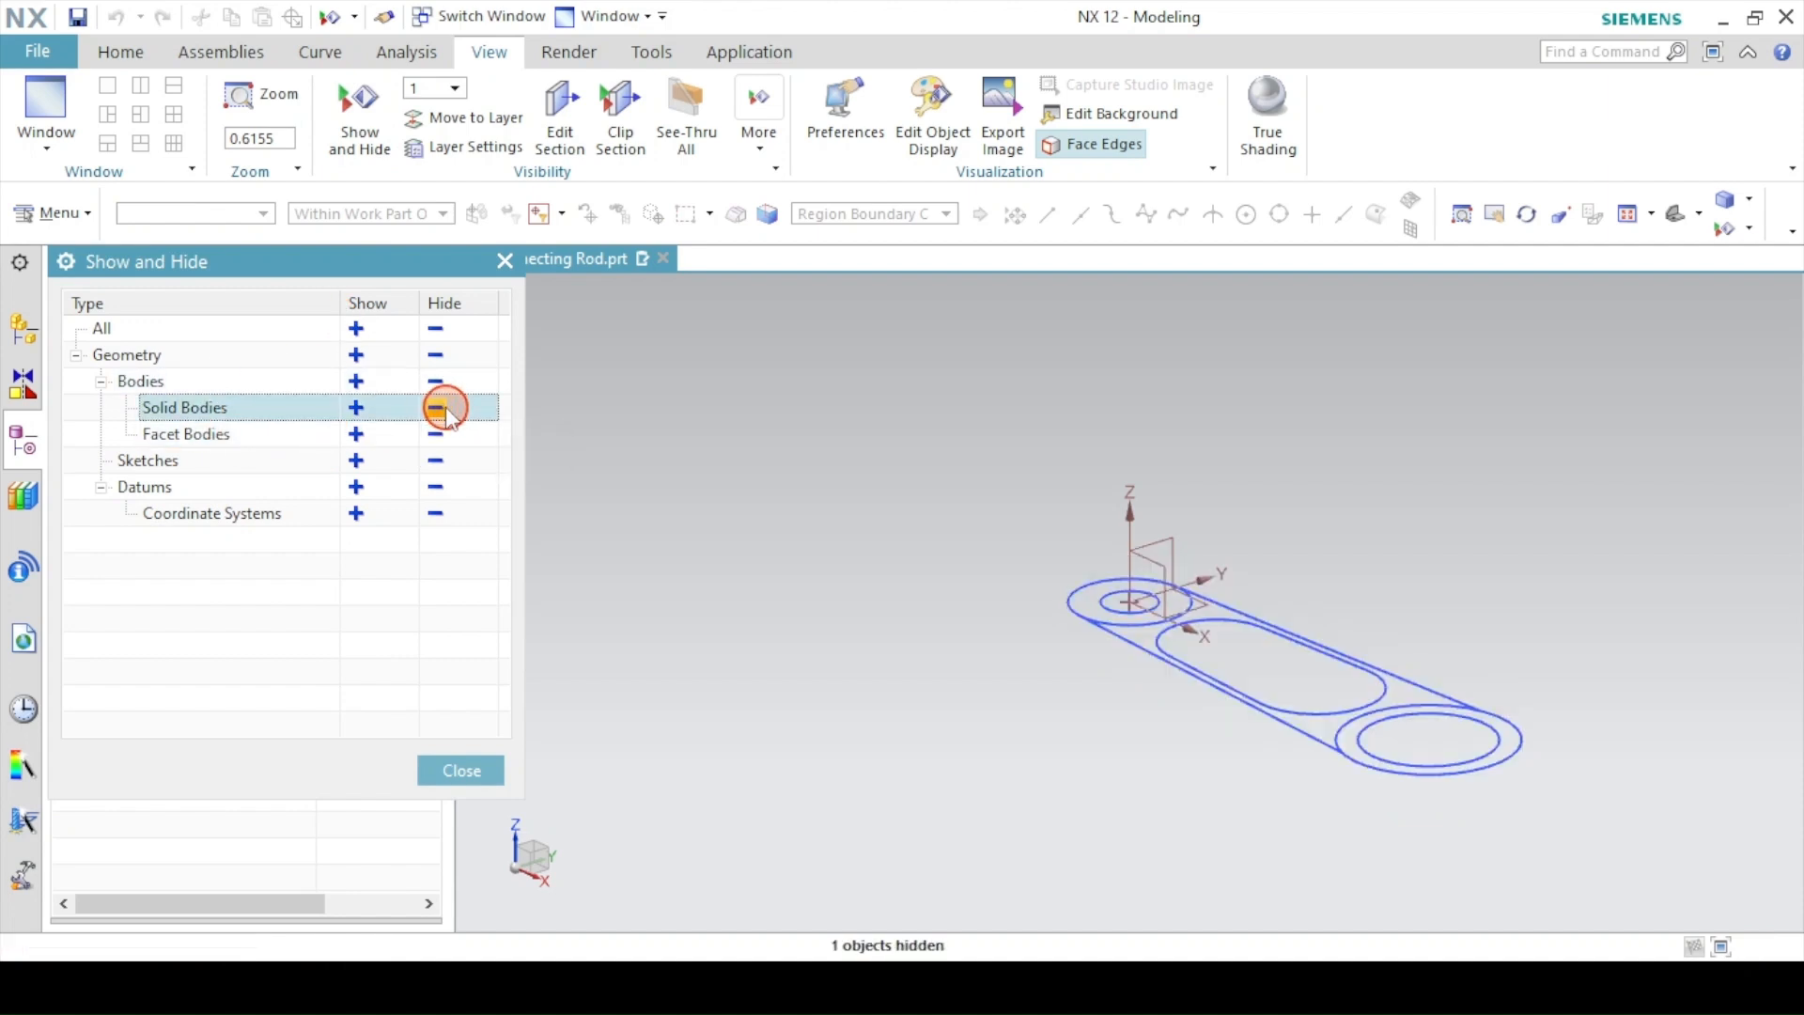
left_click(437, 772)
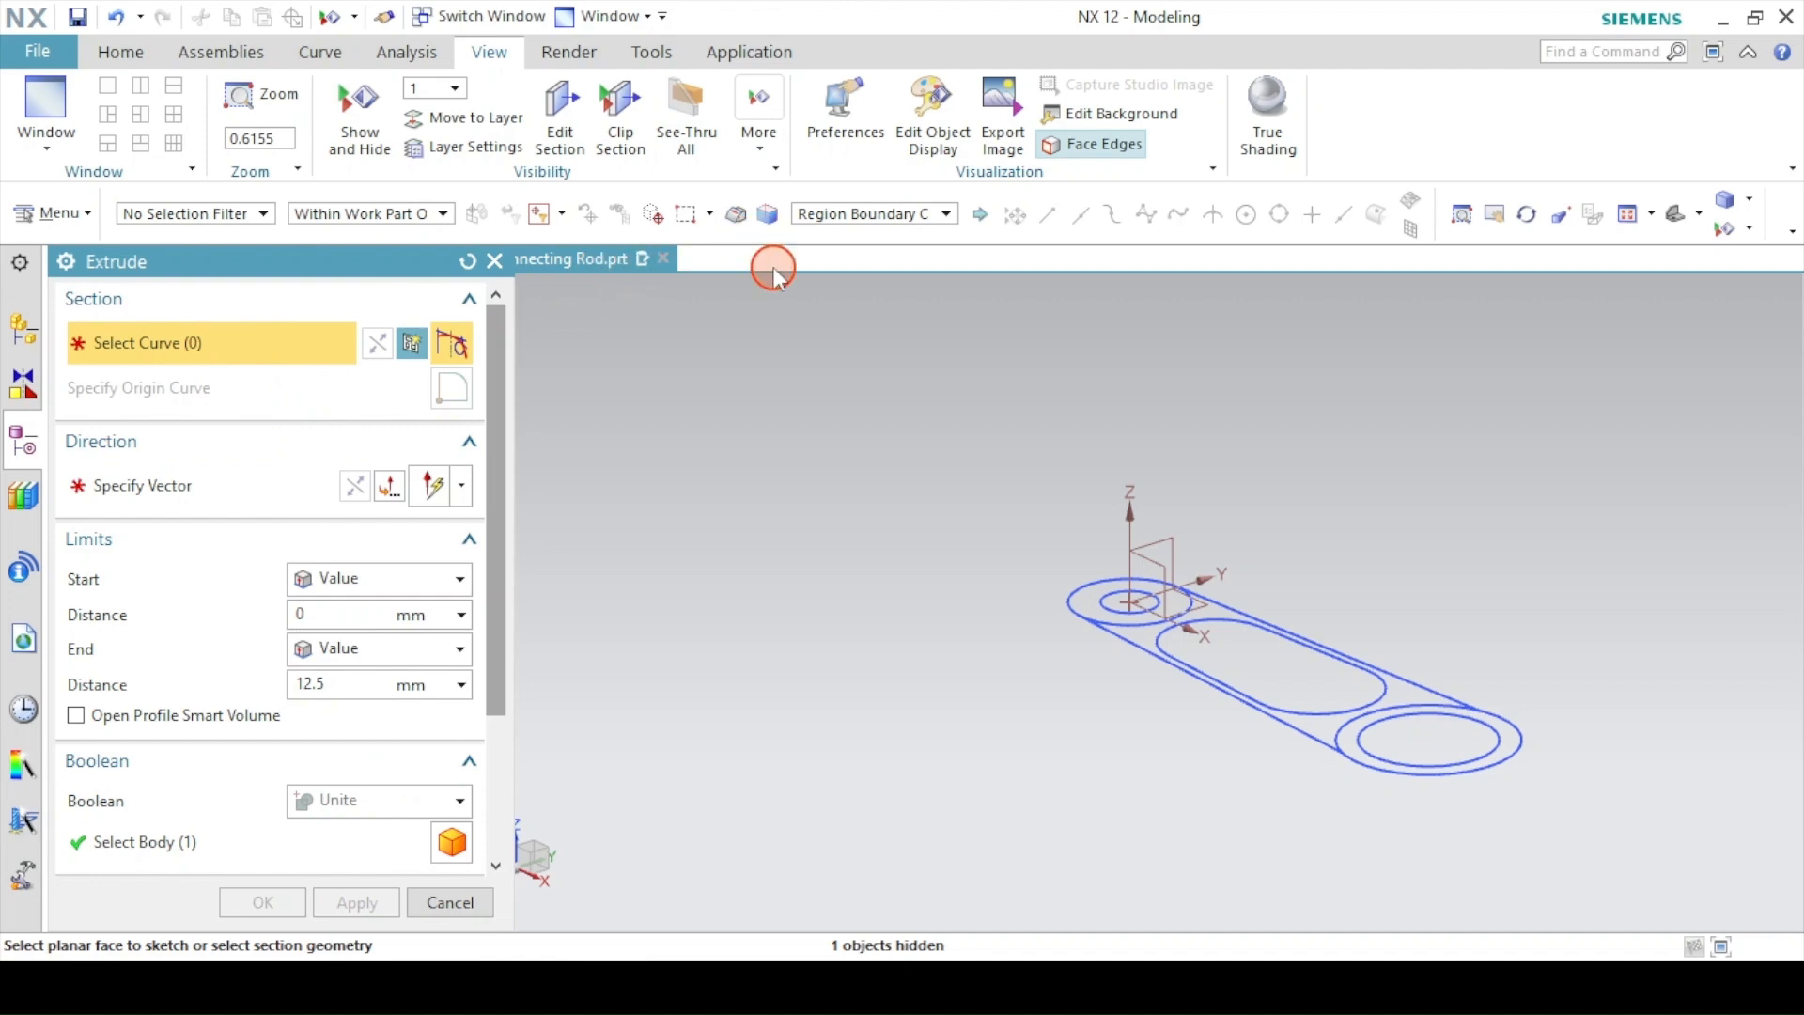
left_click(1256, 658)
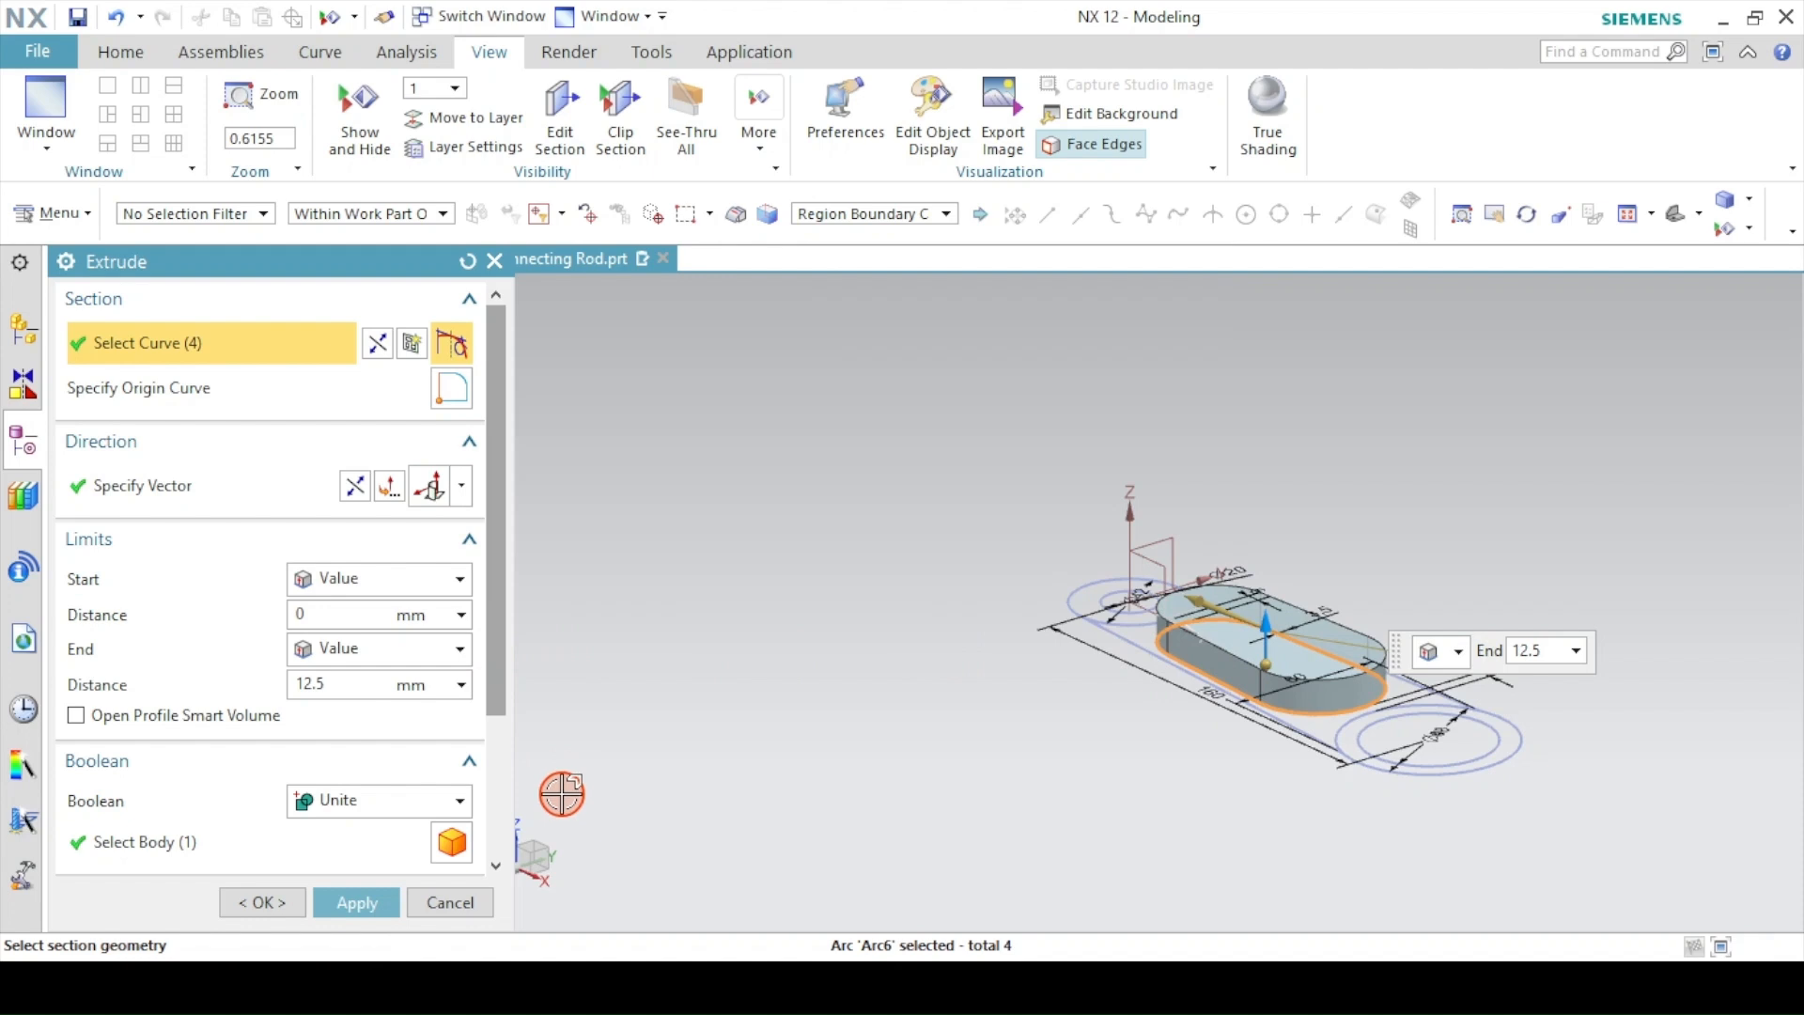
- Show all hidden objects again while keeping the pocket extrusion open
left_click(342, 141)
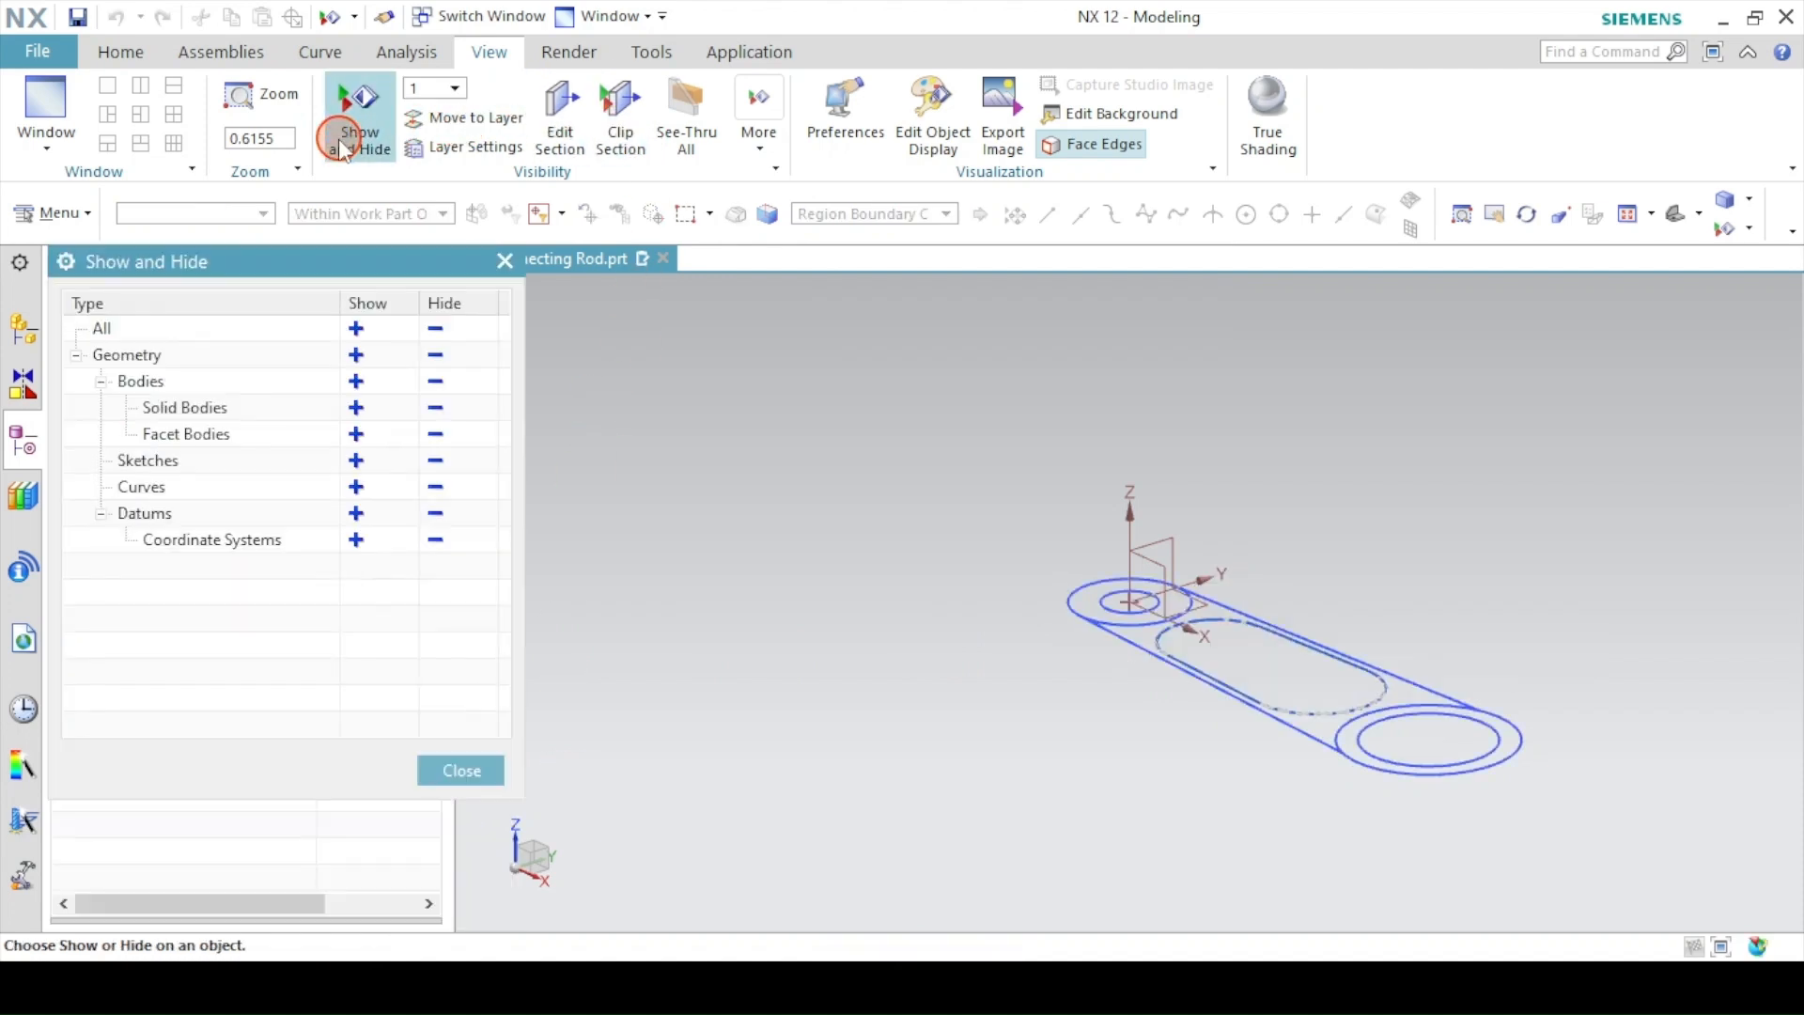
left_click(357, 328)
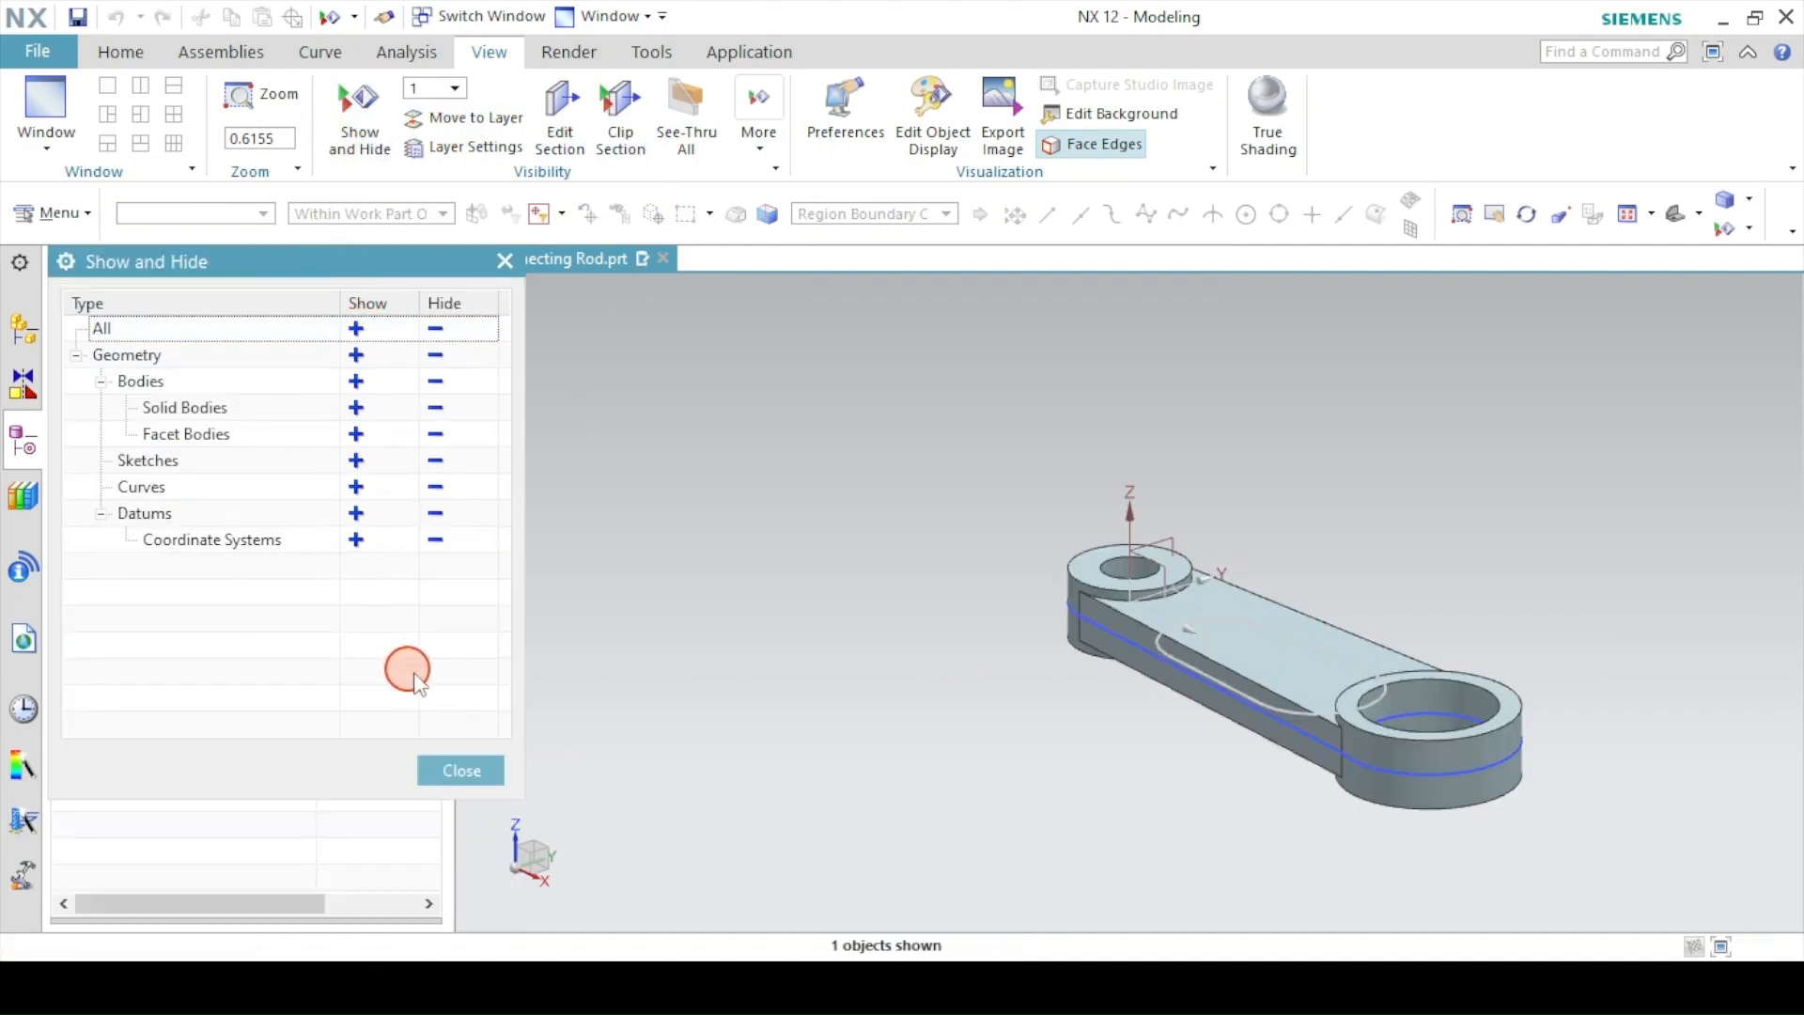
left_click(460, 769)
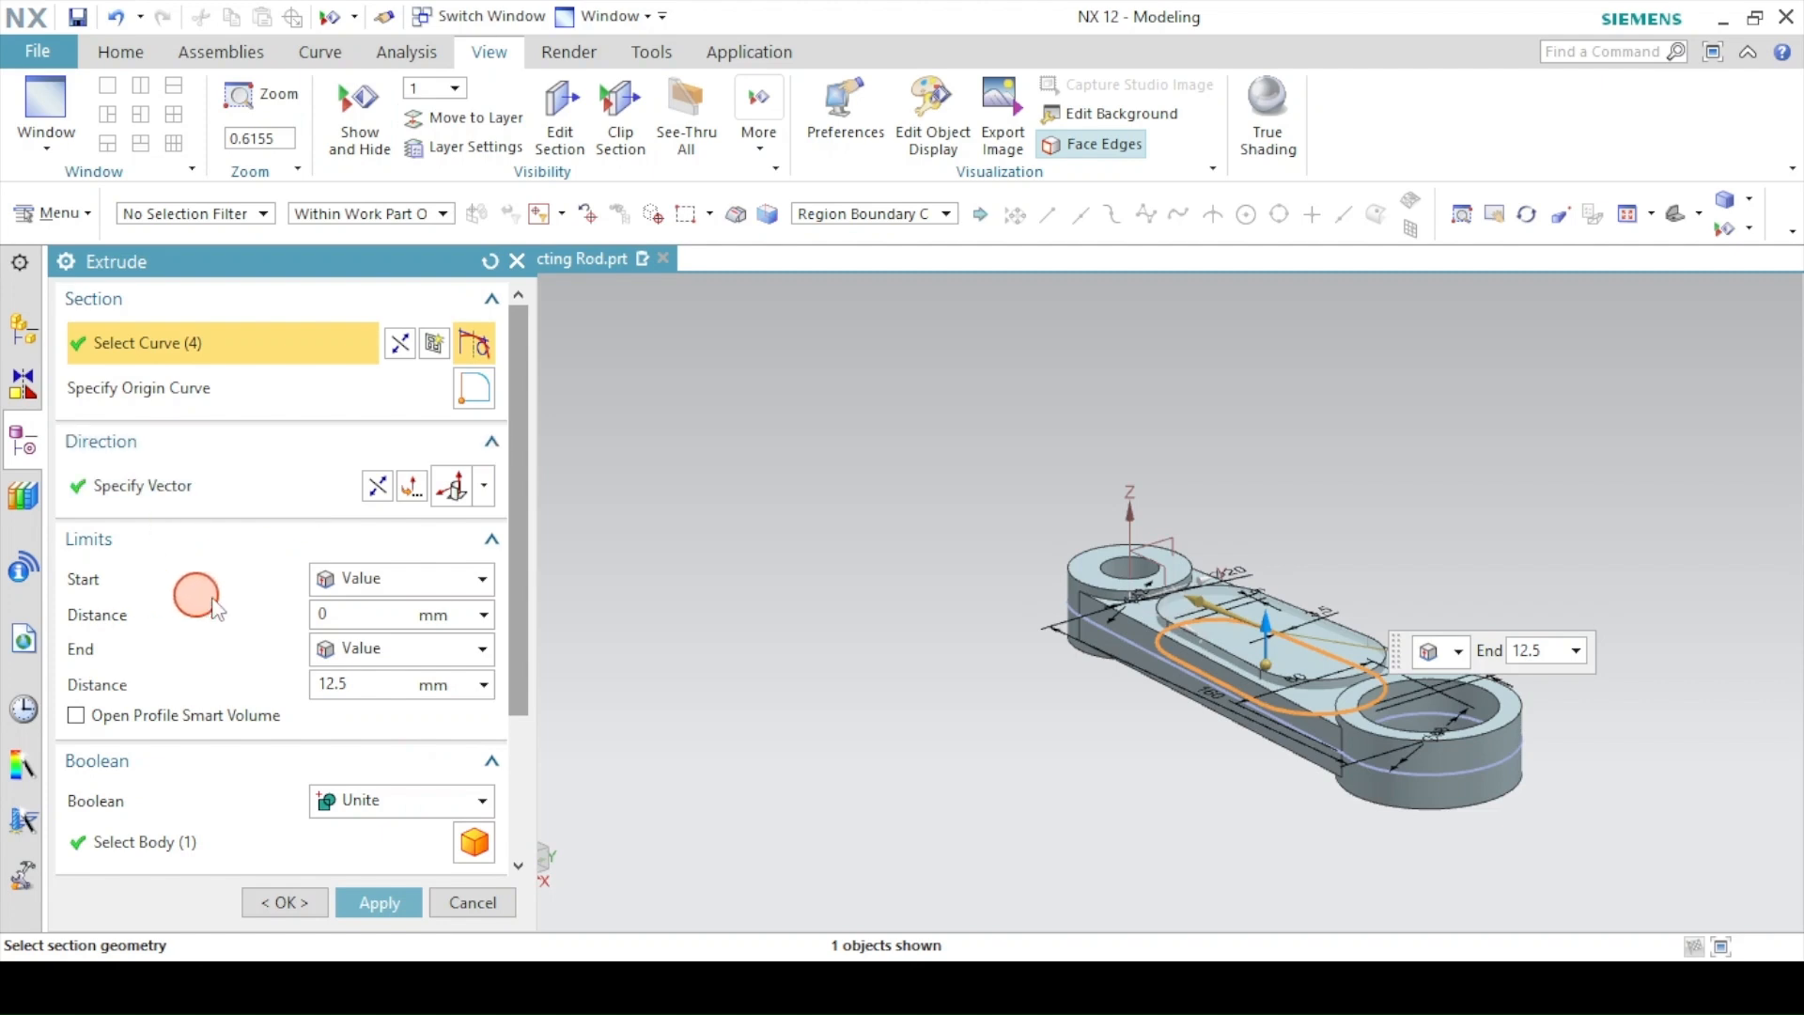
- Set the pocket extrusion's start distance to 1.75 mm and its Boolean to Subtract
left_click(357, 611)
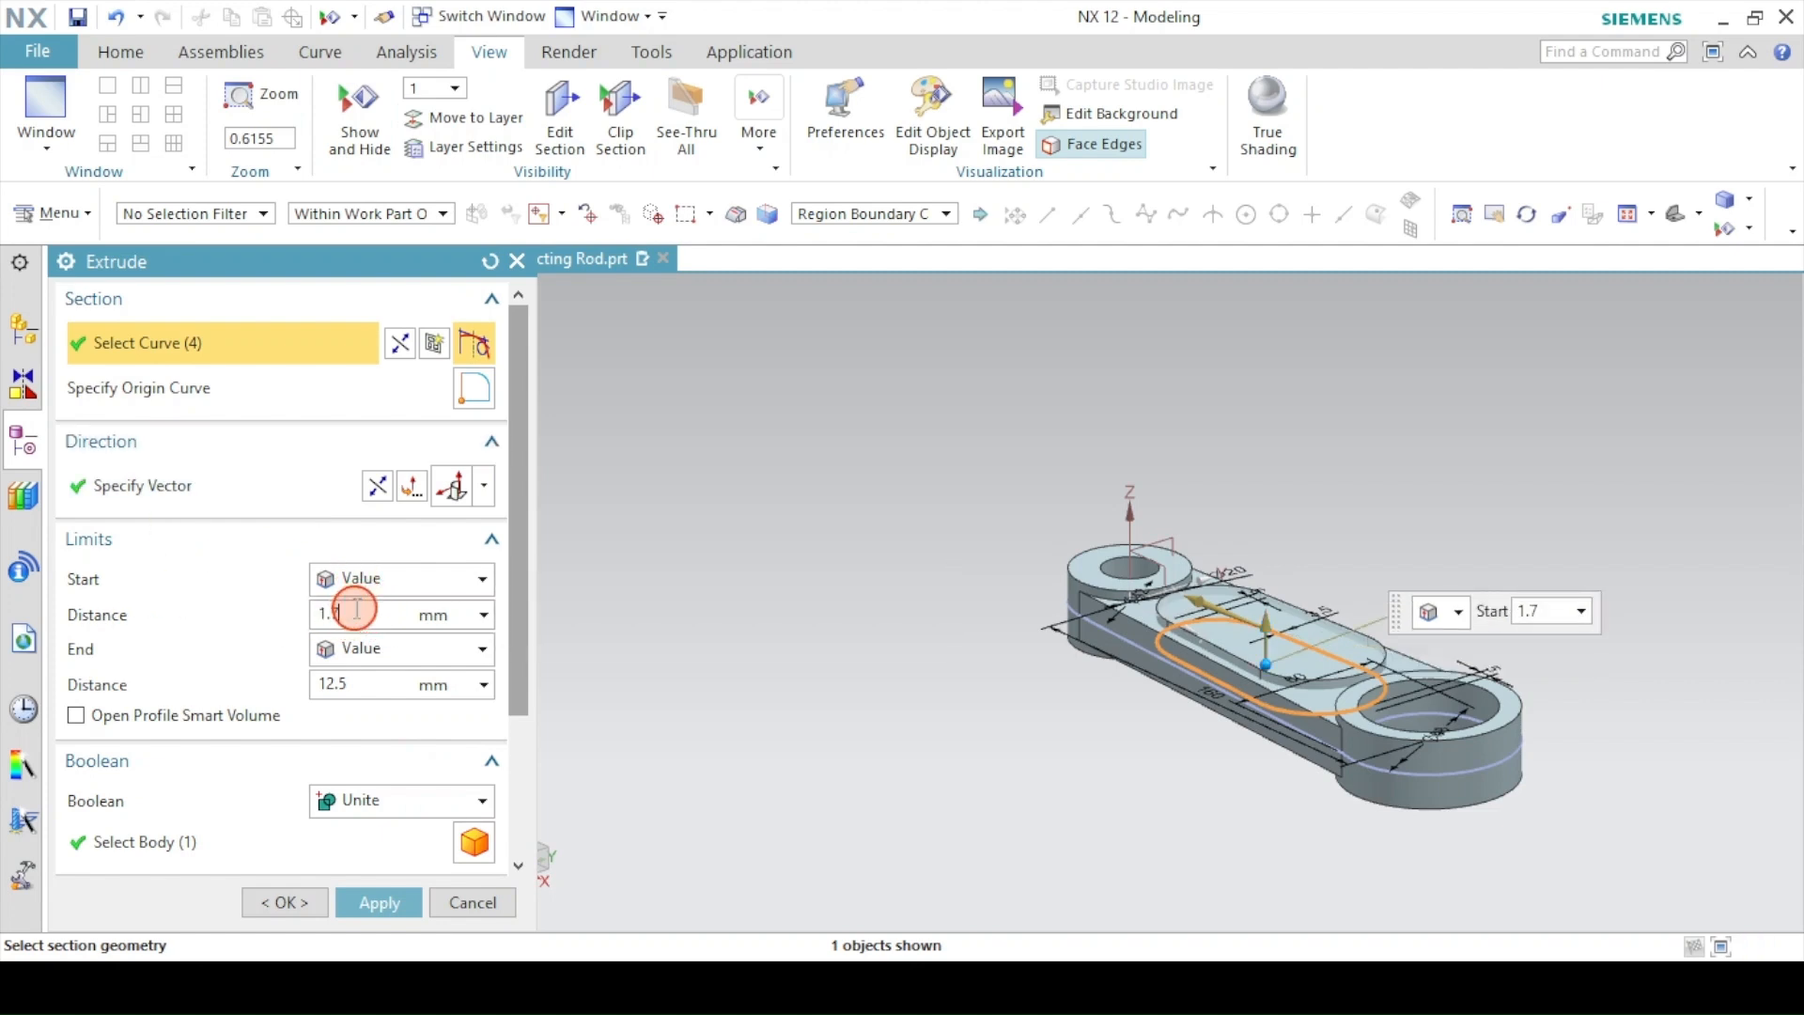
left_click(376, 800)
left_click(369, 883)
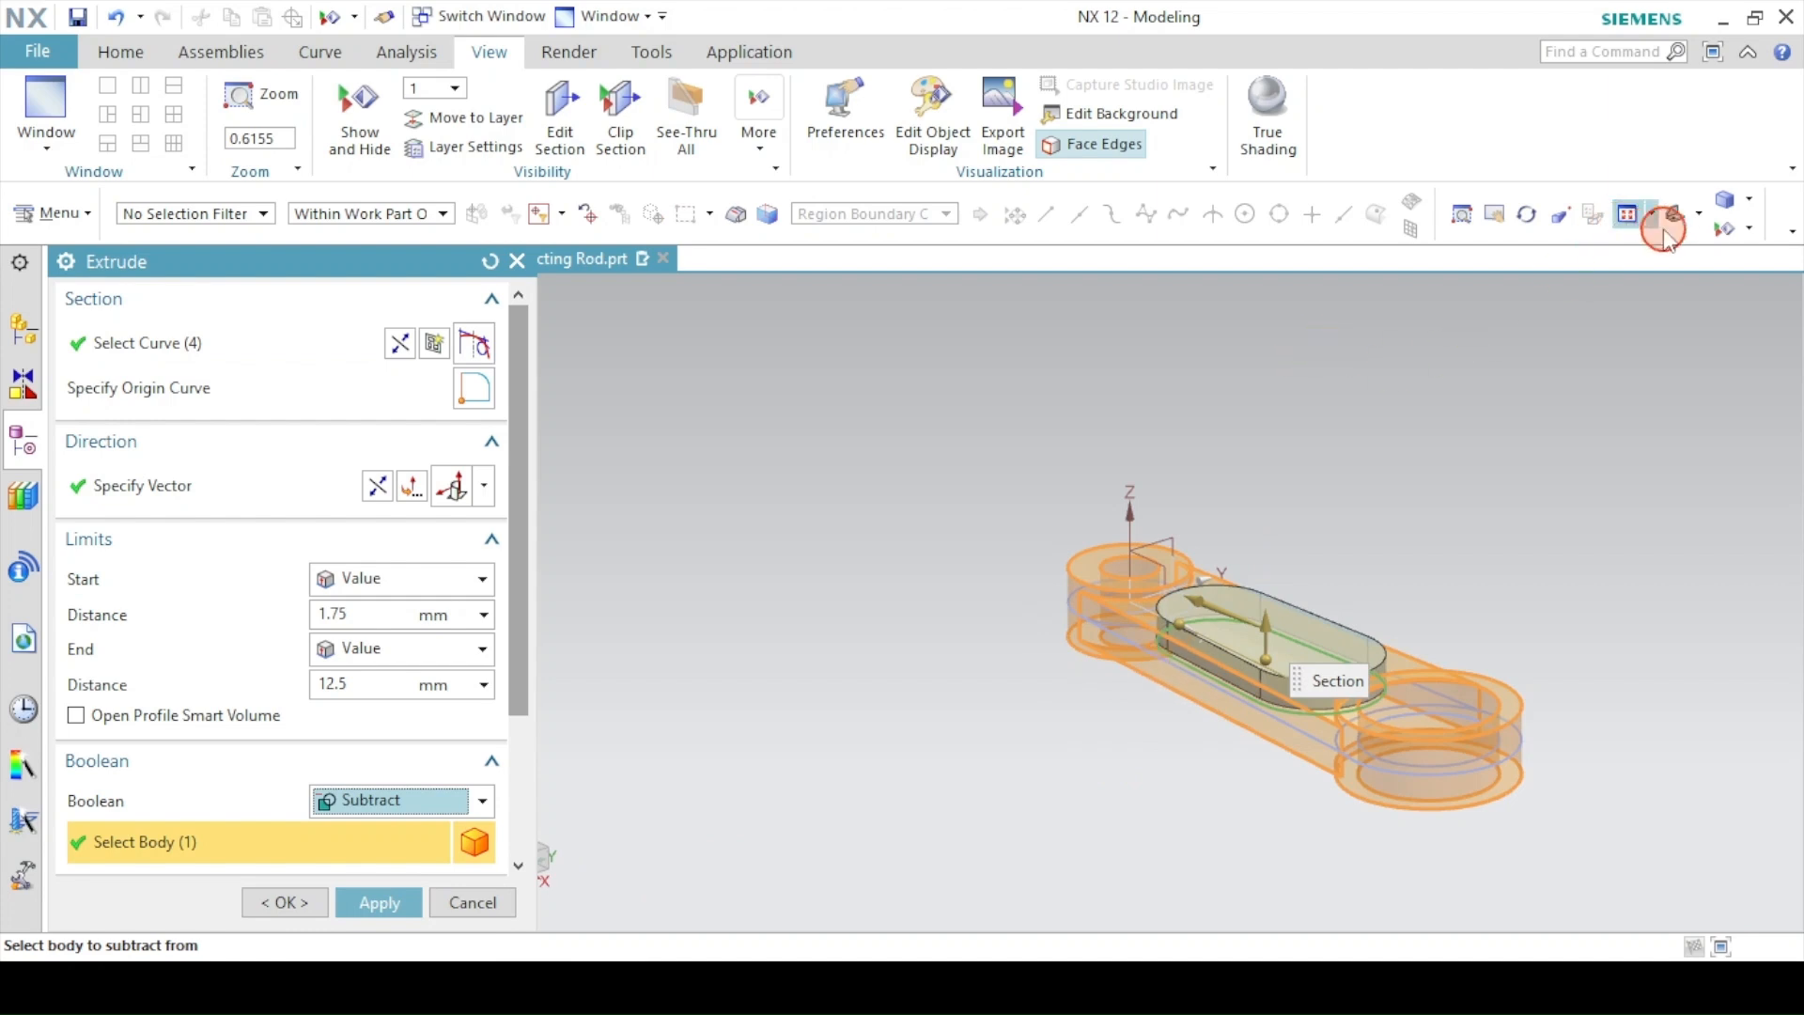
- Set the pocket cut's end limit to Until Extended, choose the rod body's upper face as the limit, and finish the cut
left_click(1699, 214)
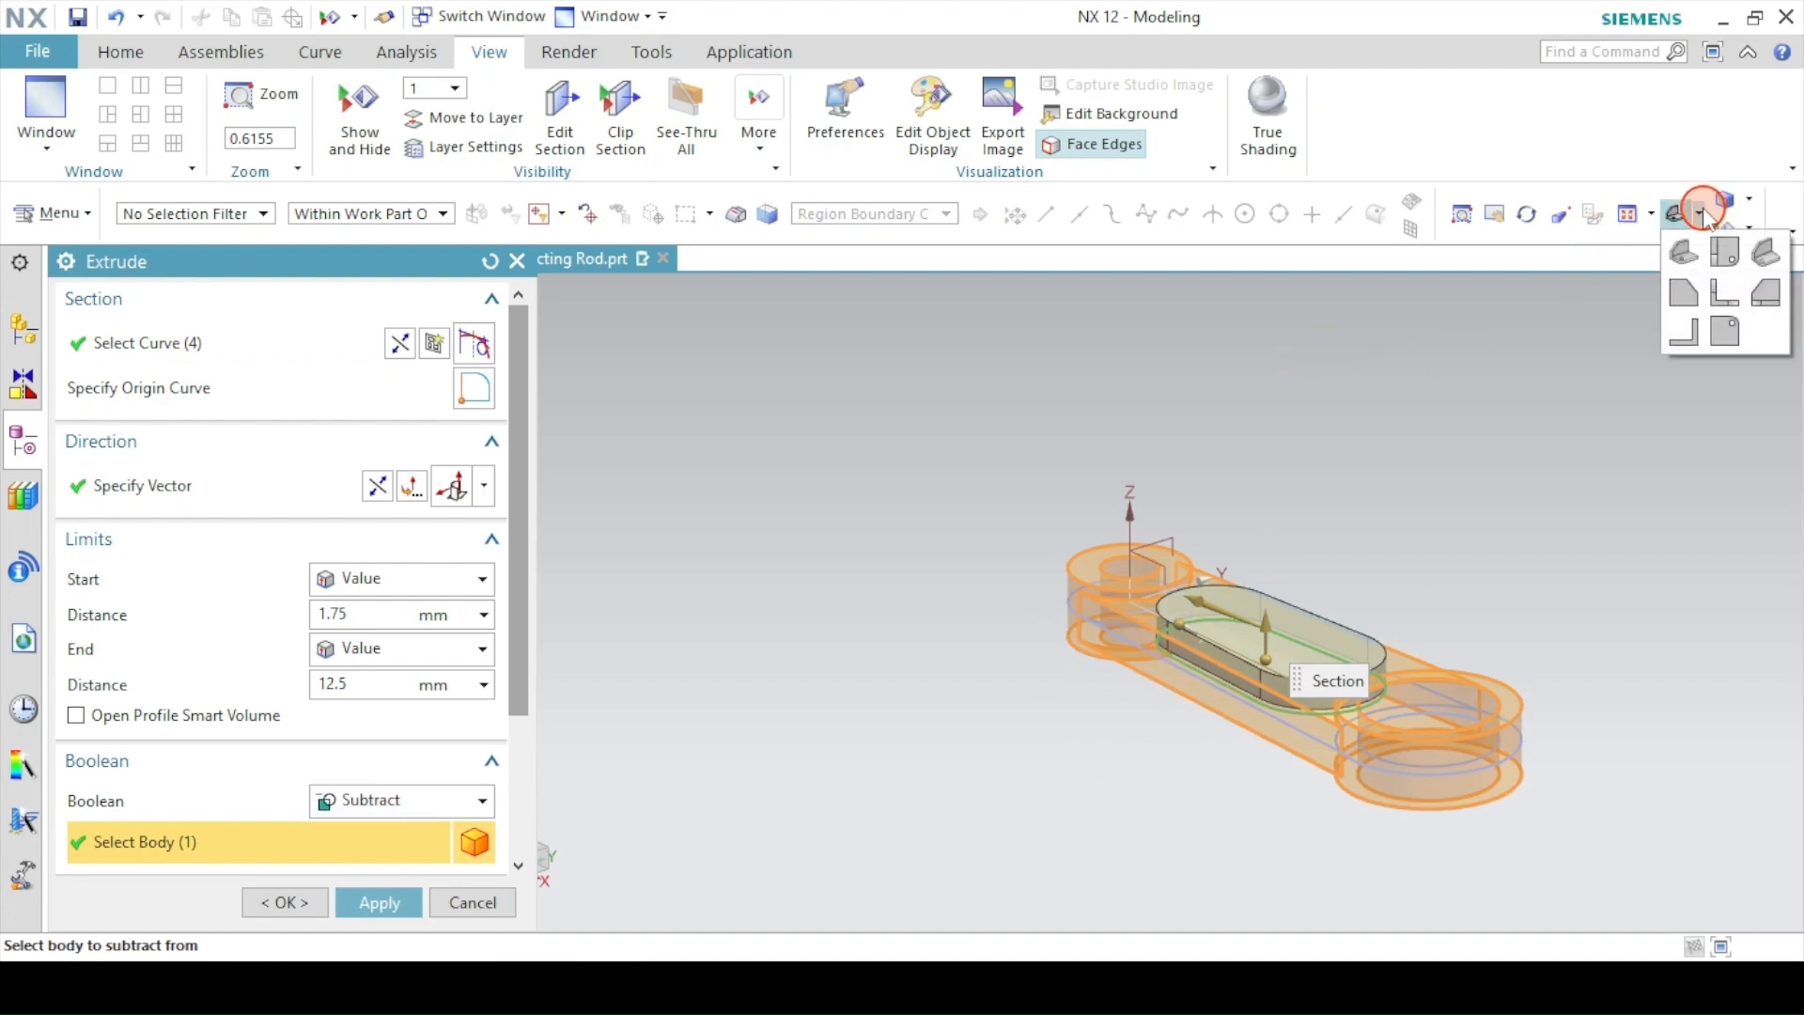
left_click(1719, 289)
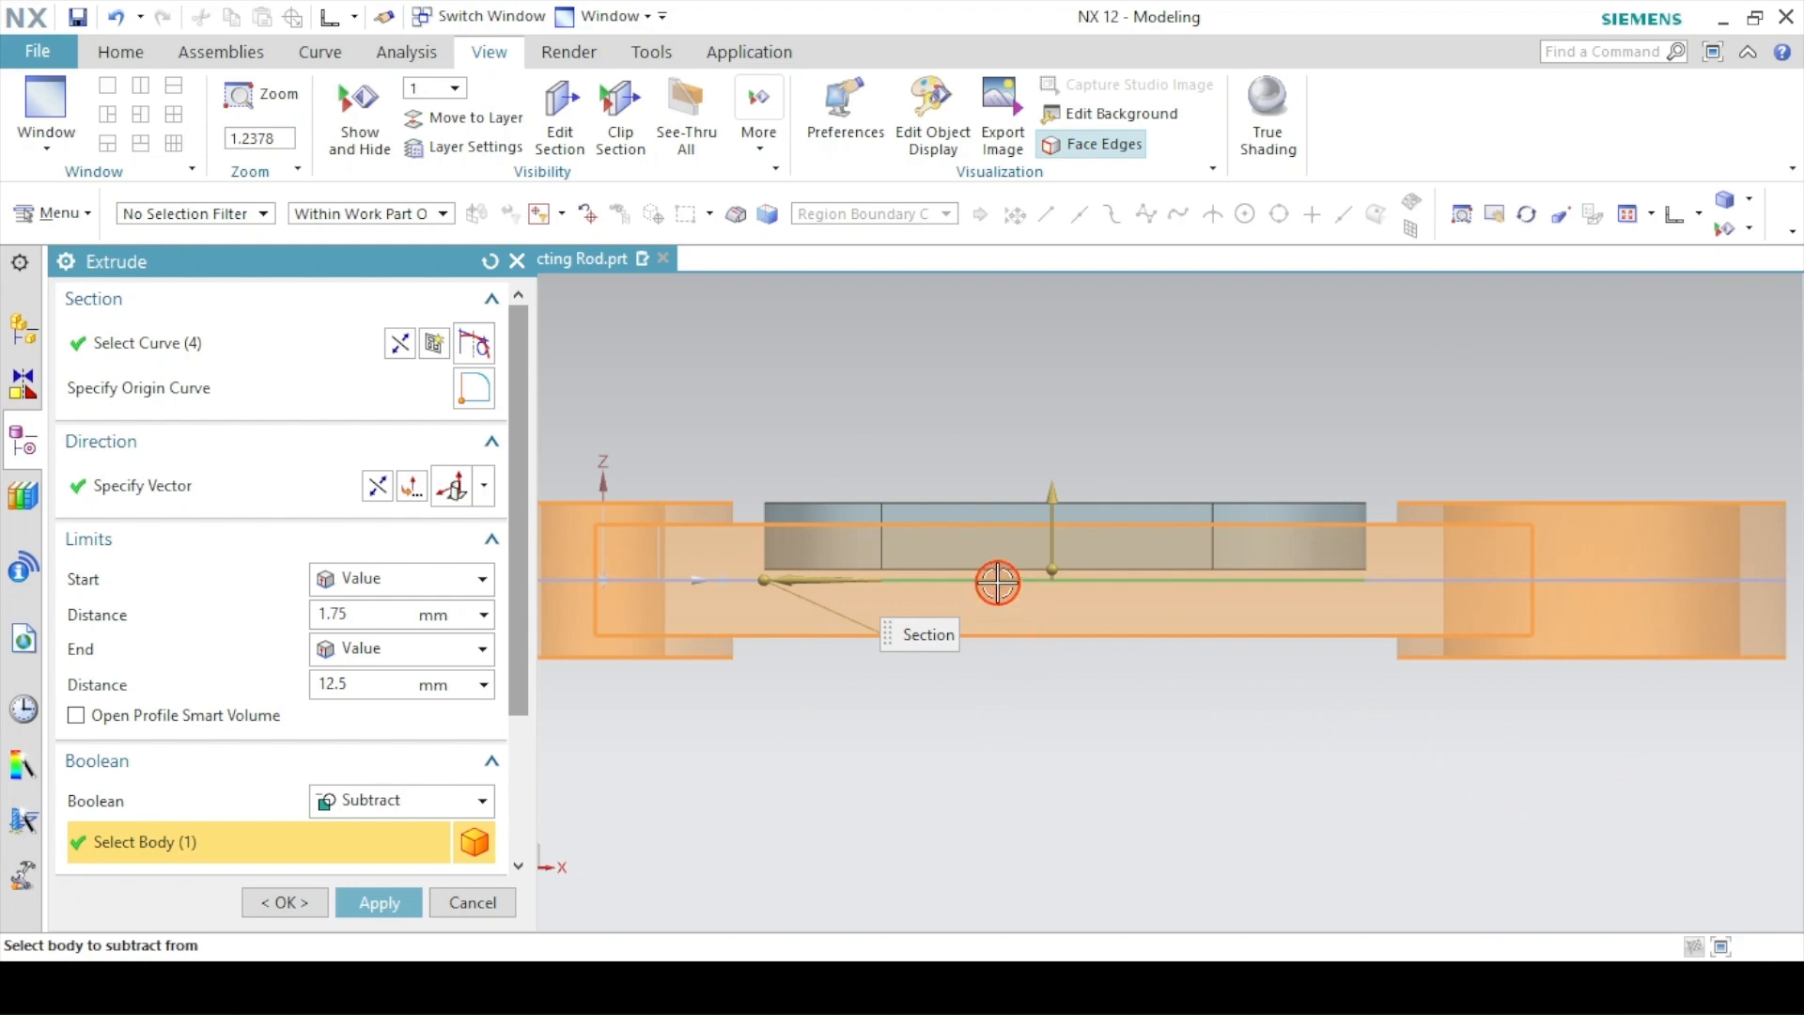
left_click(357, 652)
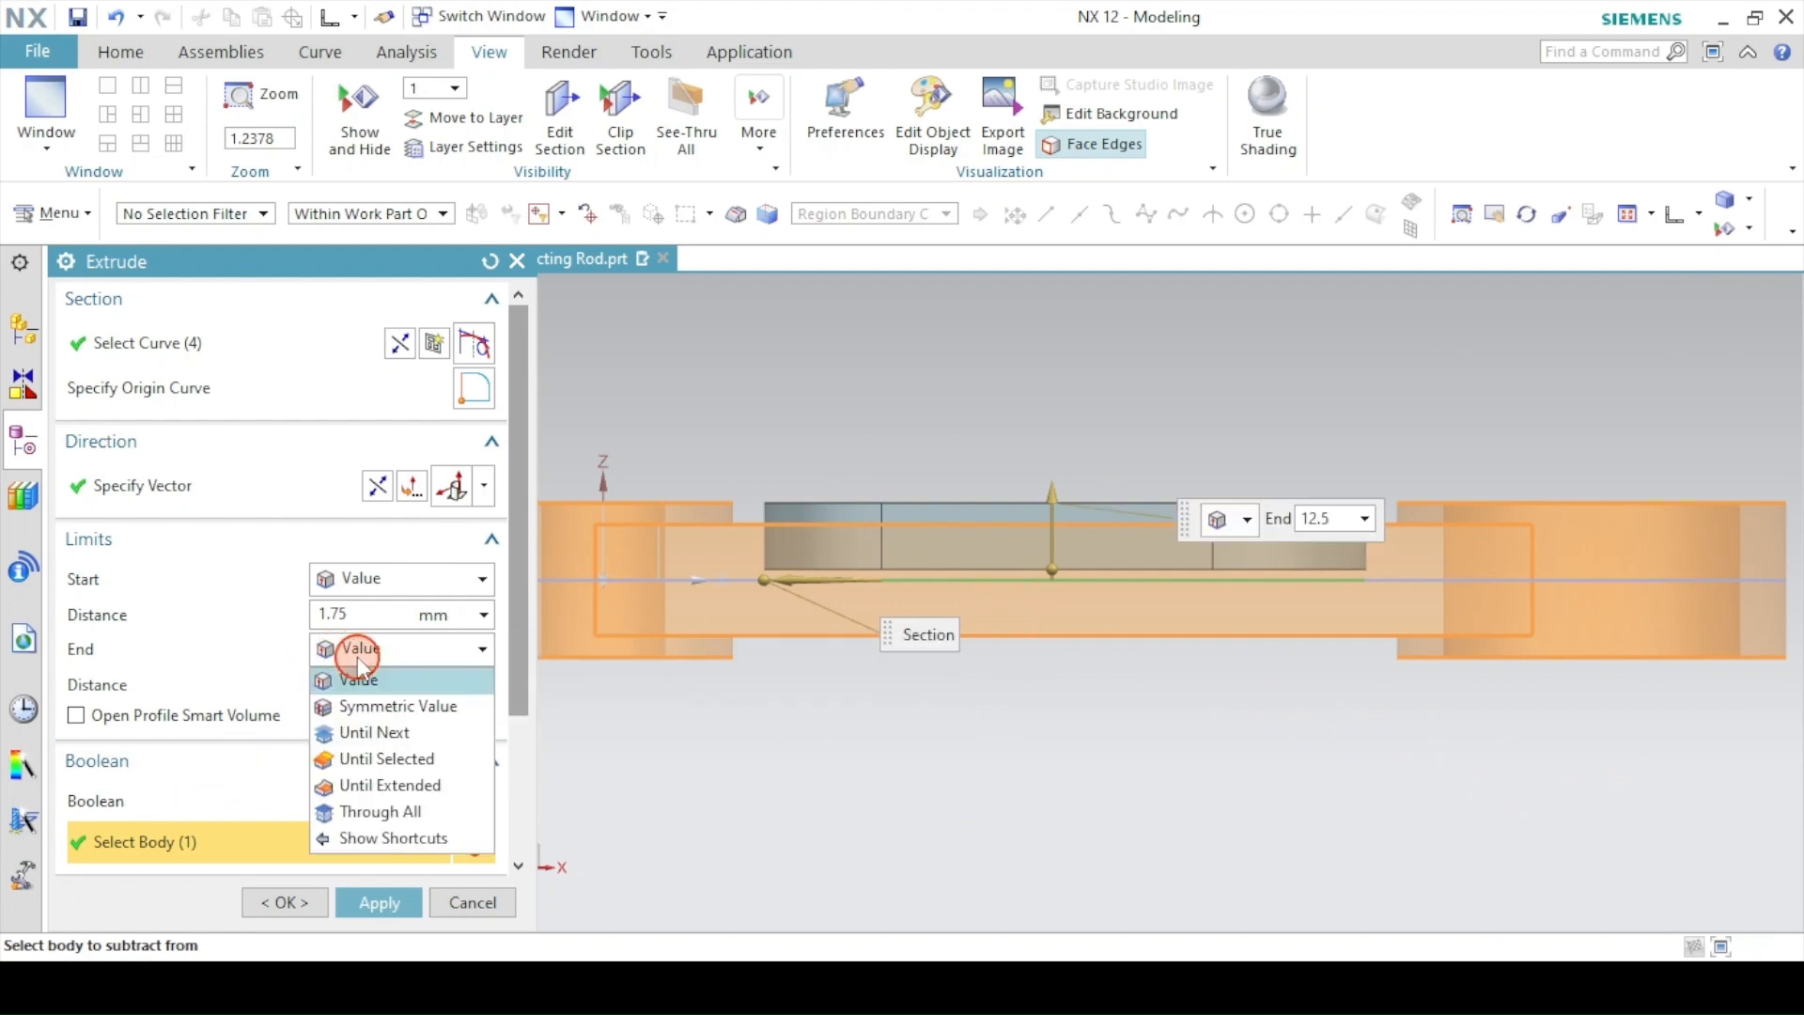
left_click(366, 785)
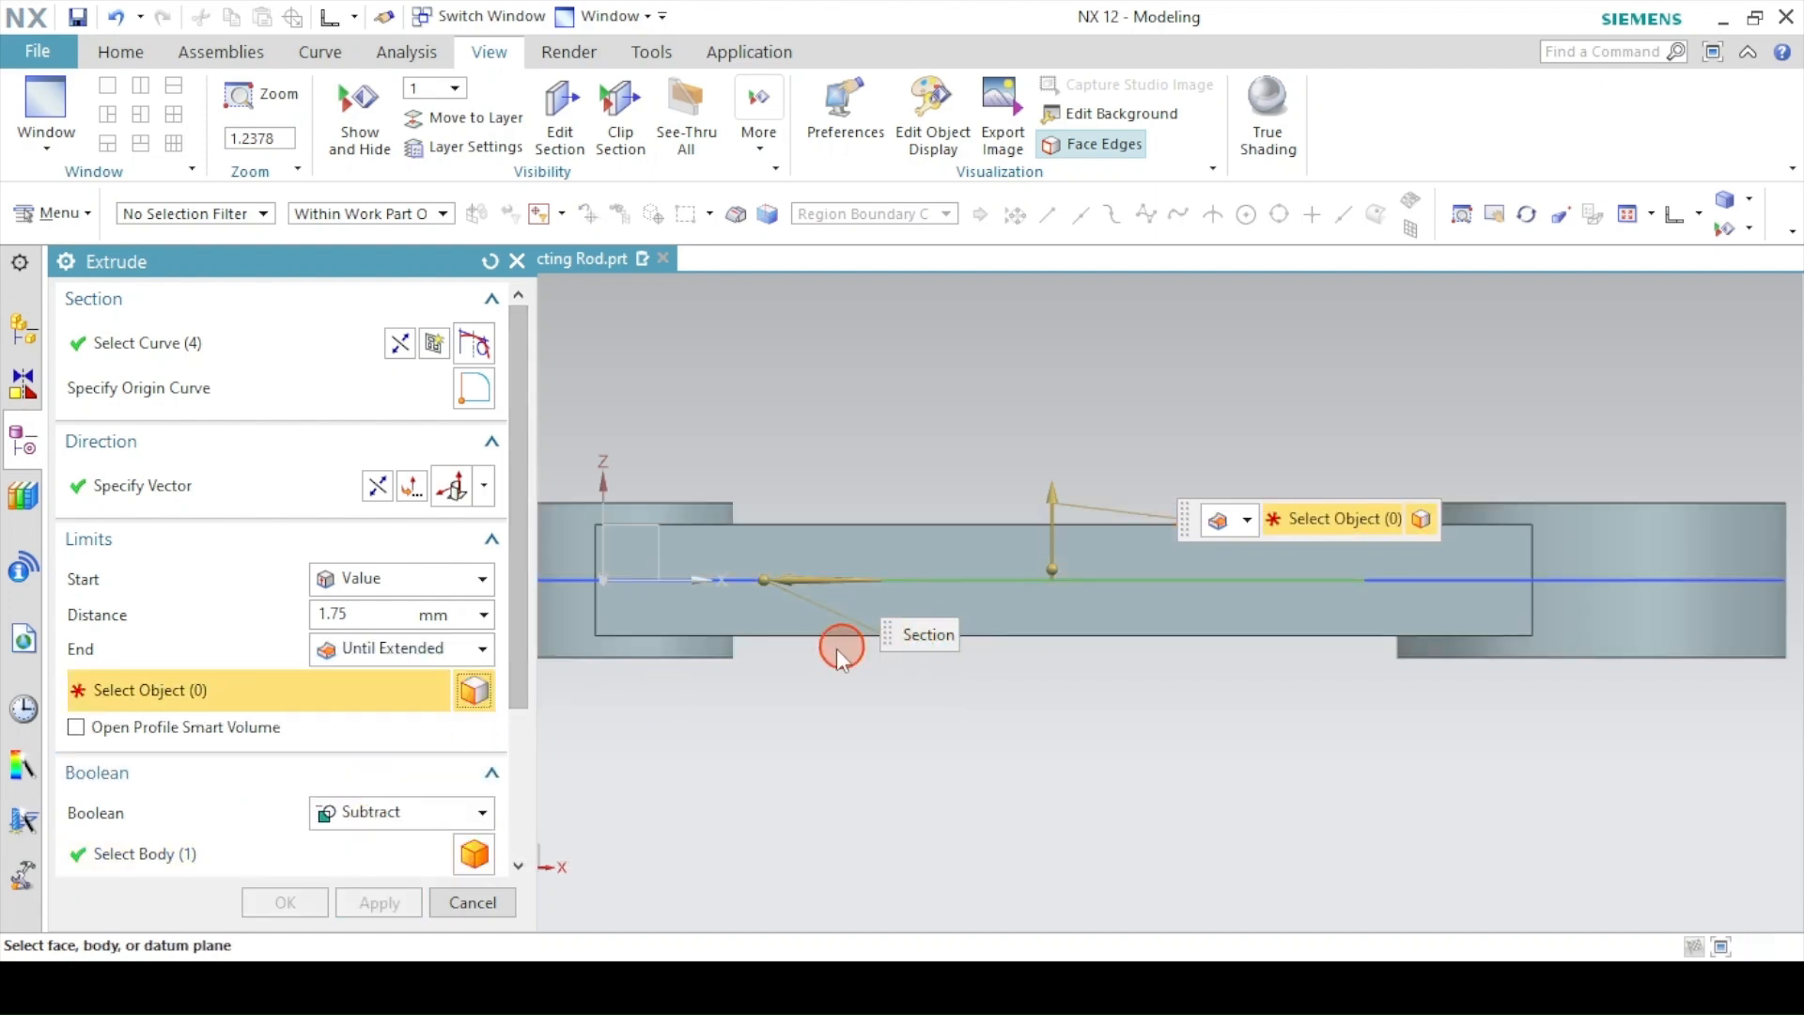
middle_click_drag(902, 716, 1059, 555)
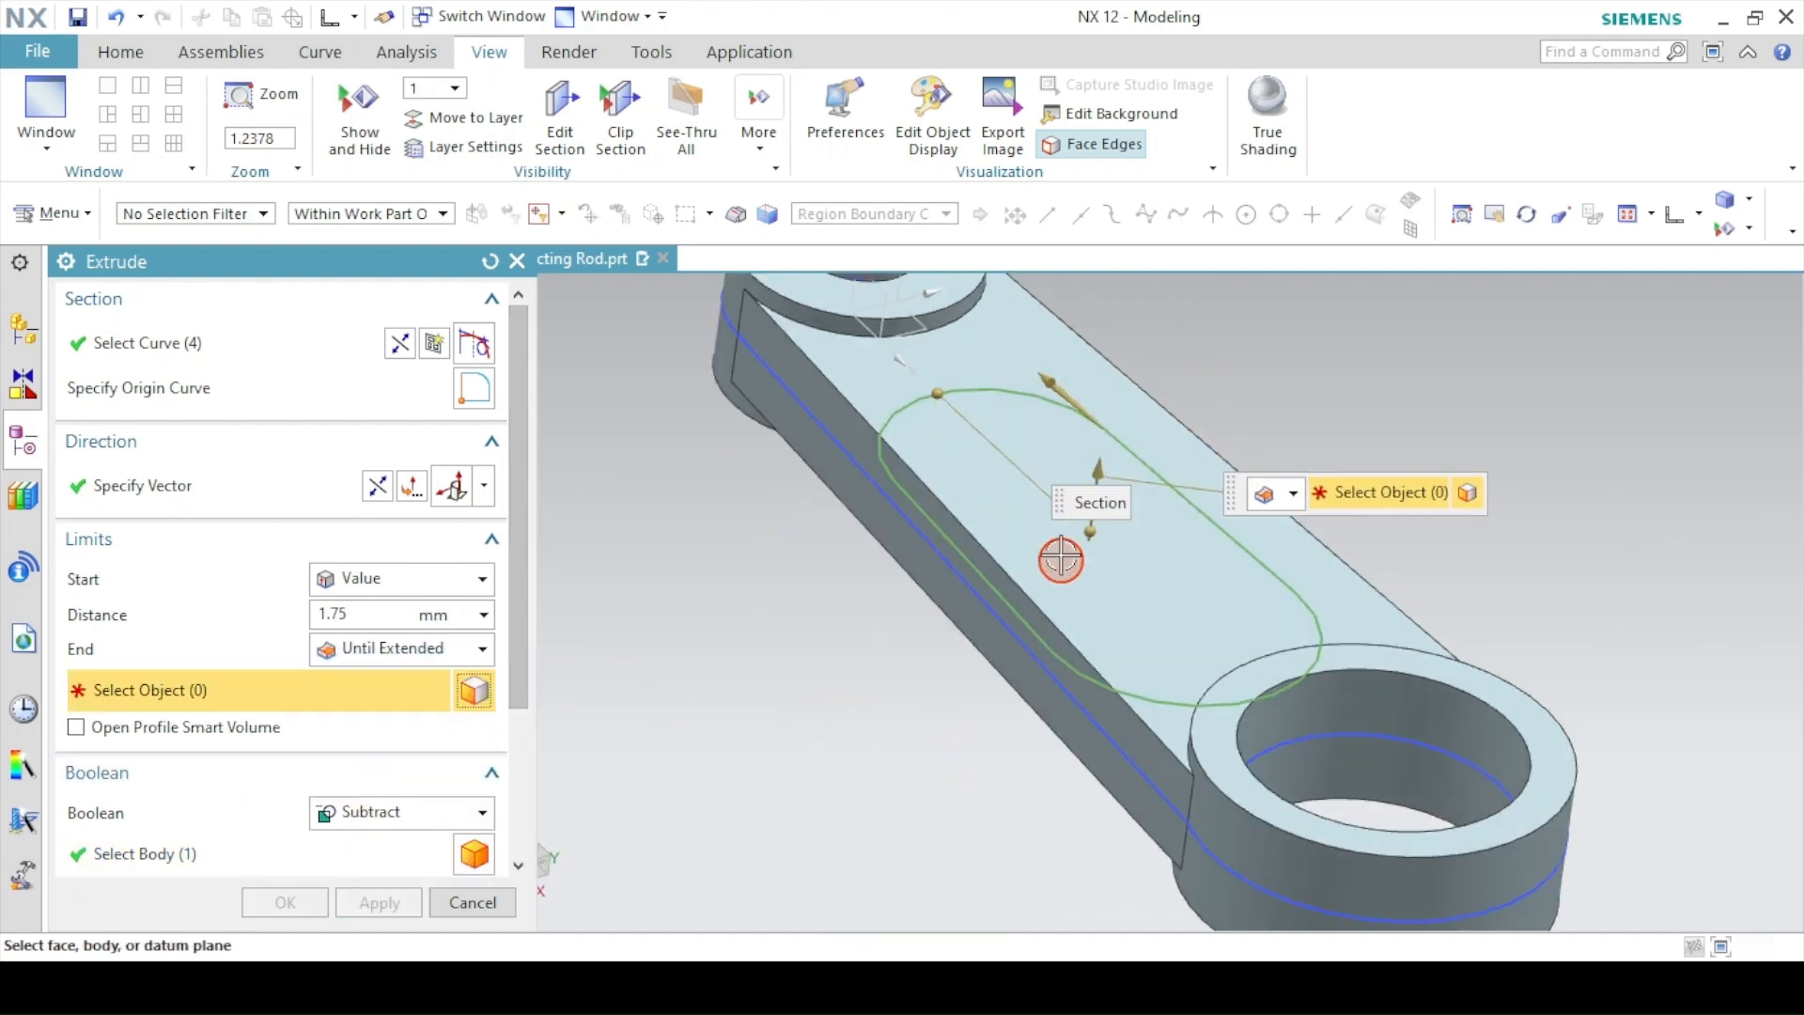
left_click(1055, 535)
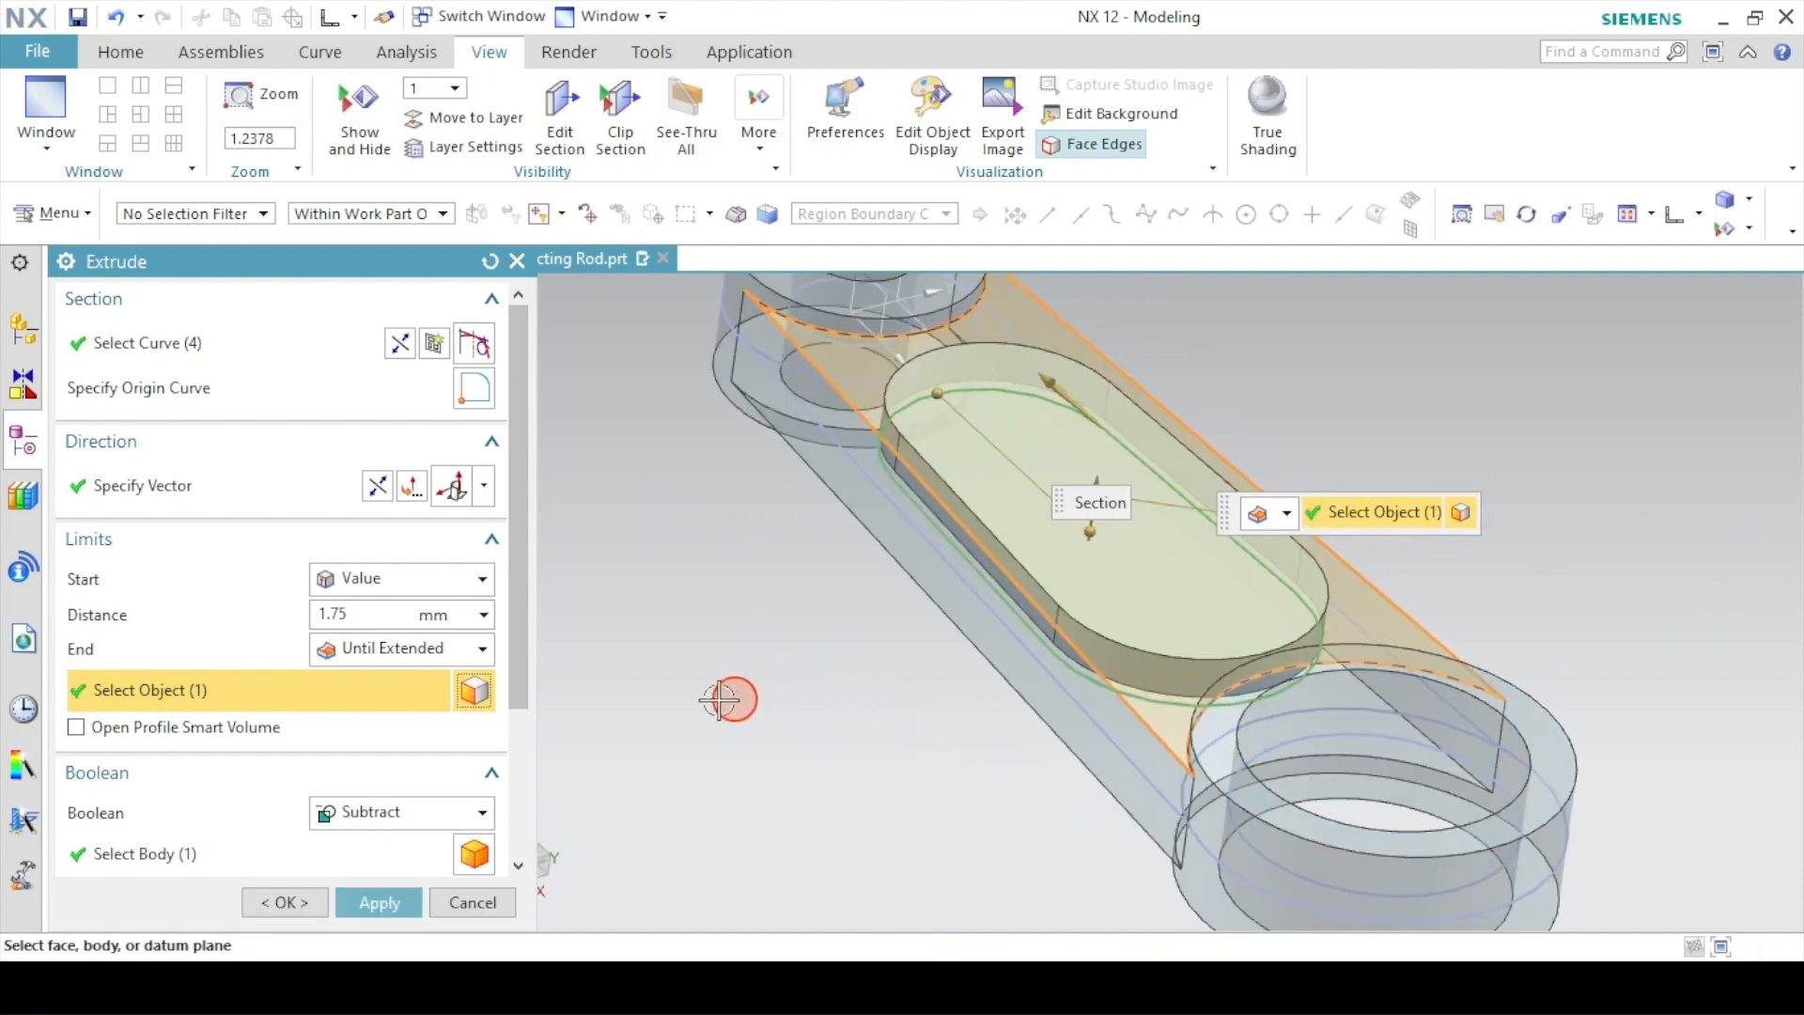
left_click(1671, 218)
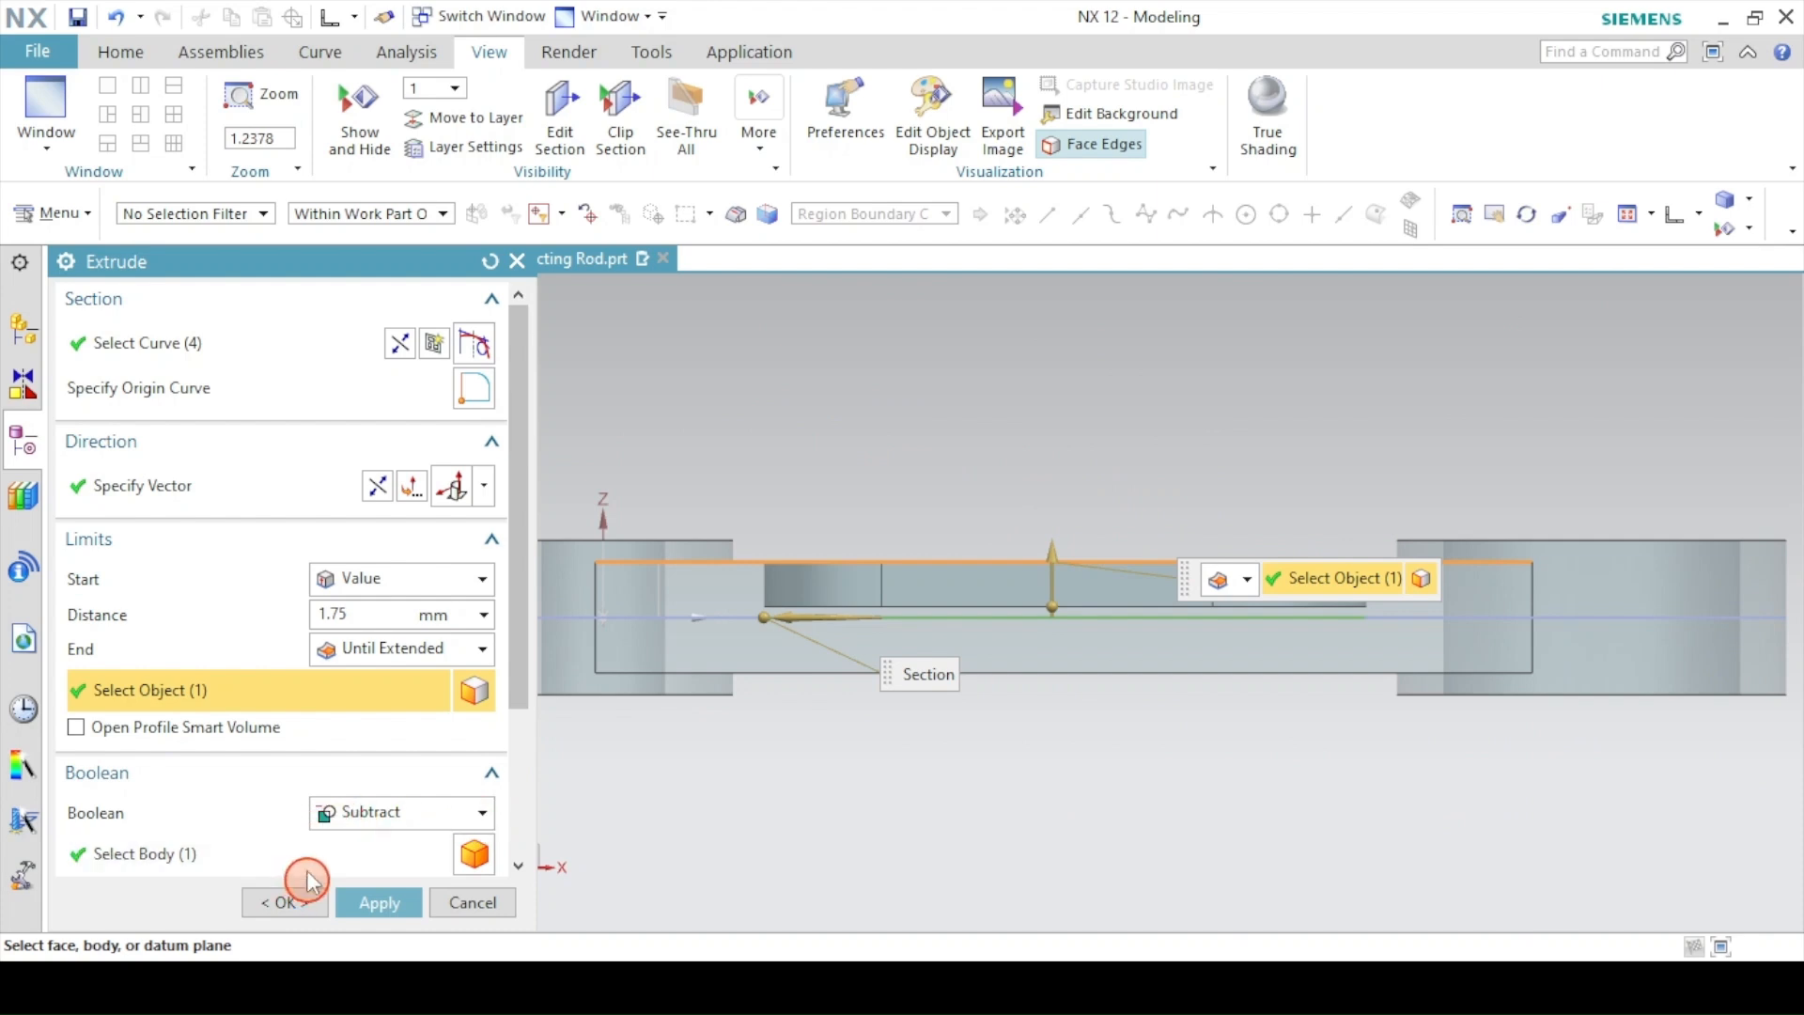
left_click(324, 894)
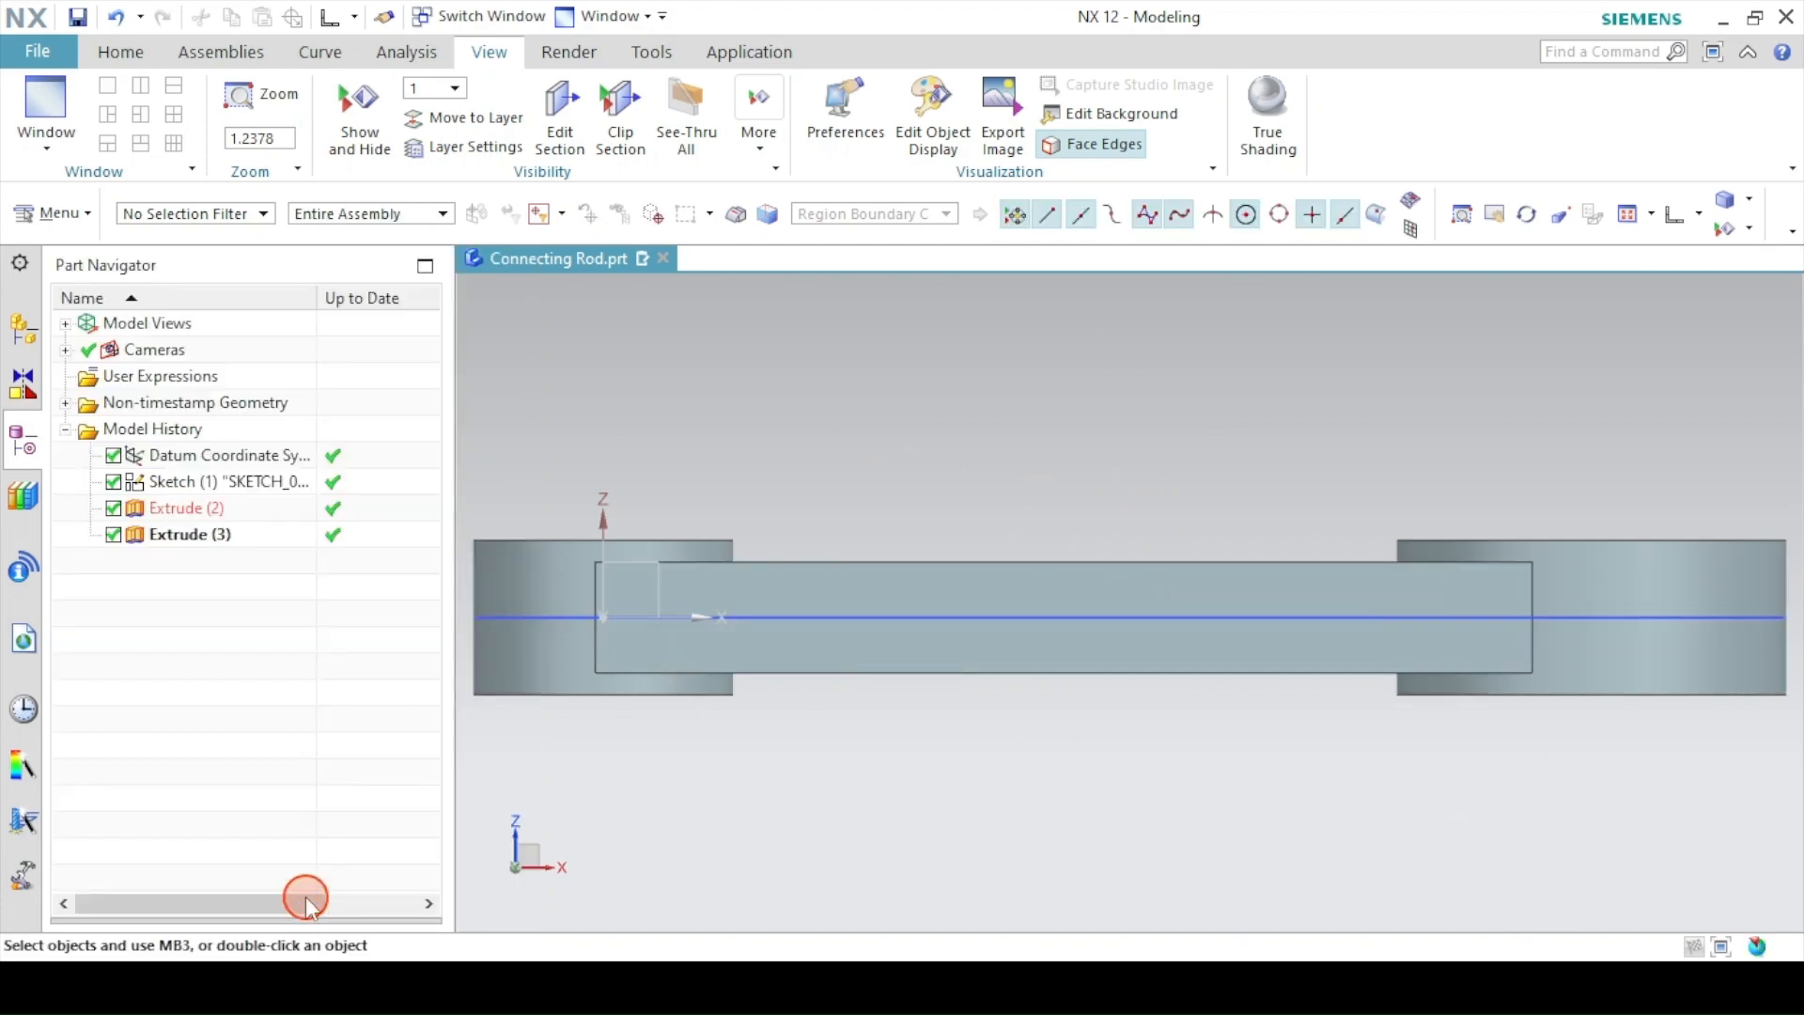
left_click(1531, 200)
left_click(1503, 235)
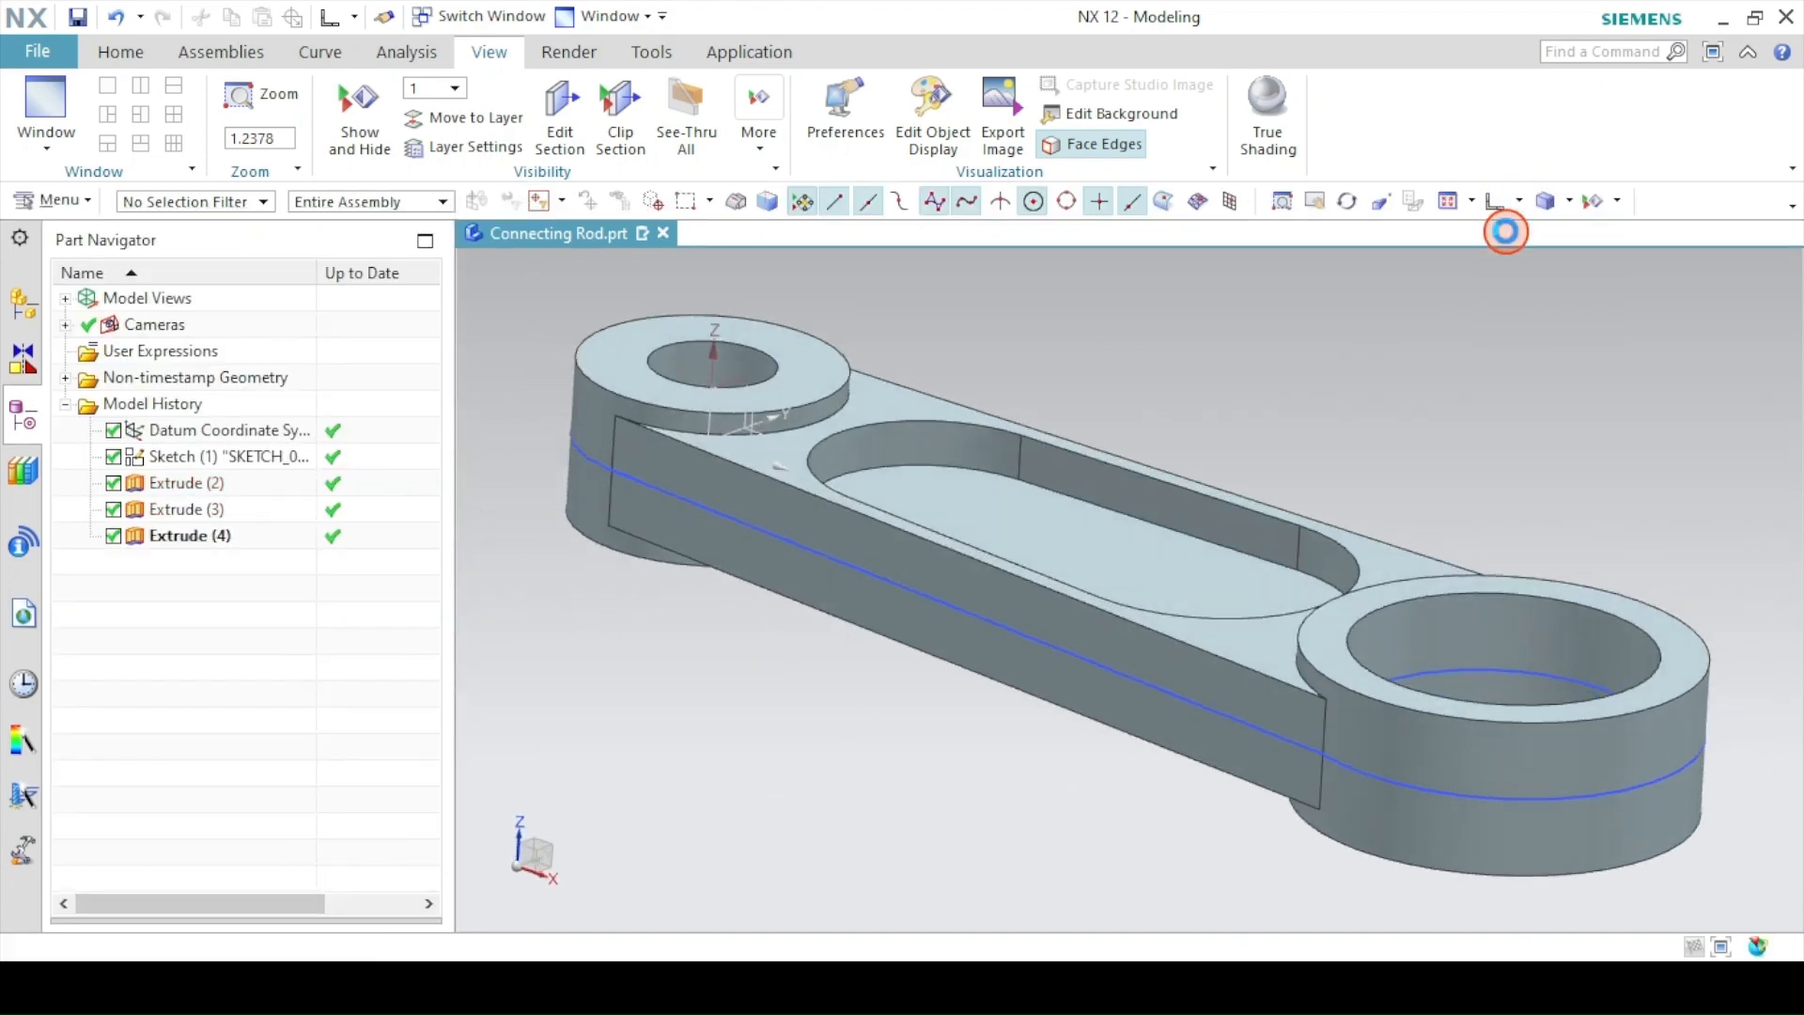
- Mirror the pocket cut about the XY plane of the datum coordinate system, previewing the result on the rod's underside
left_click(126, 49)
left_click(742, 987)
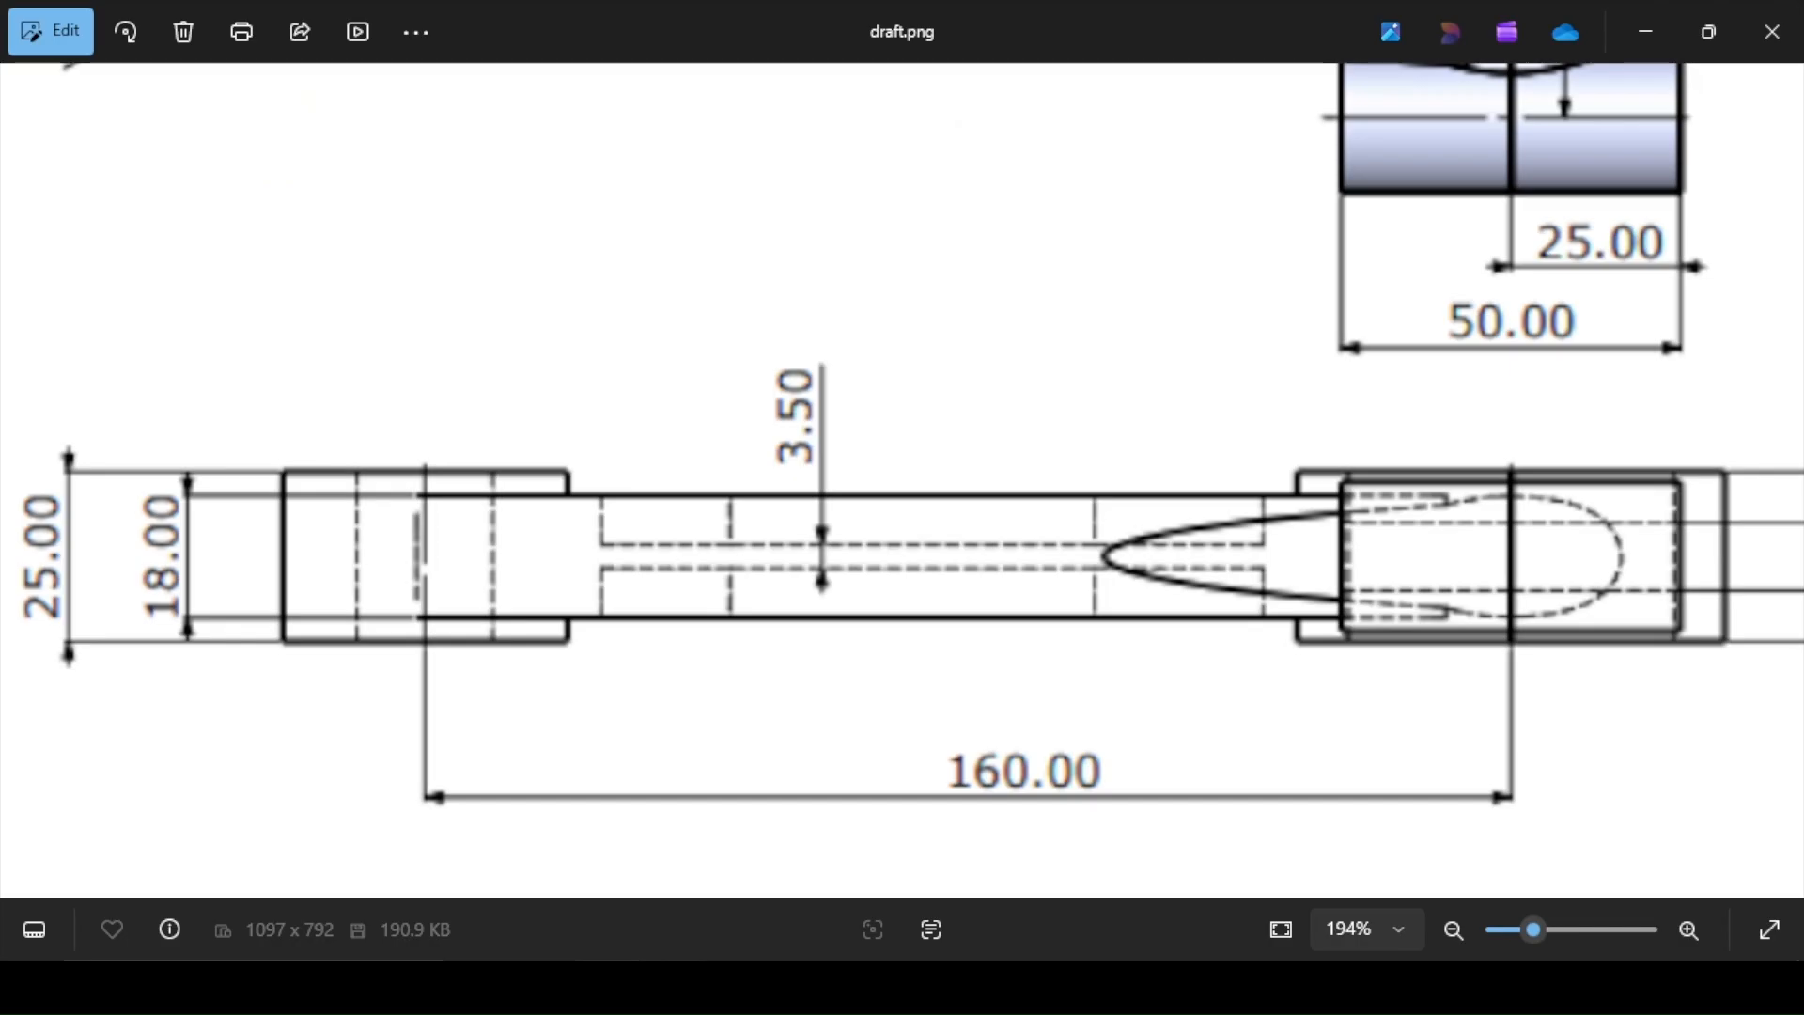
left_click(694, 987)
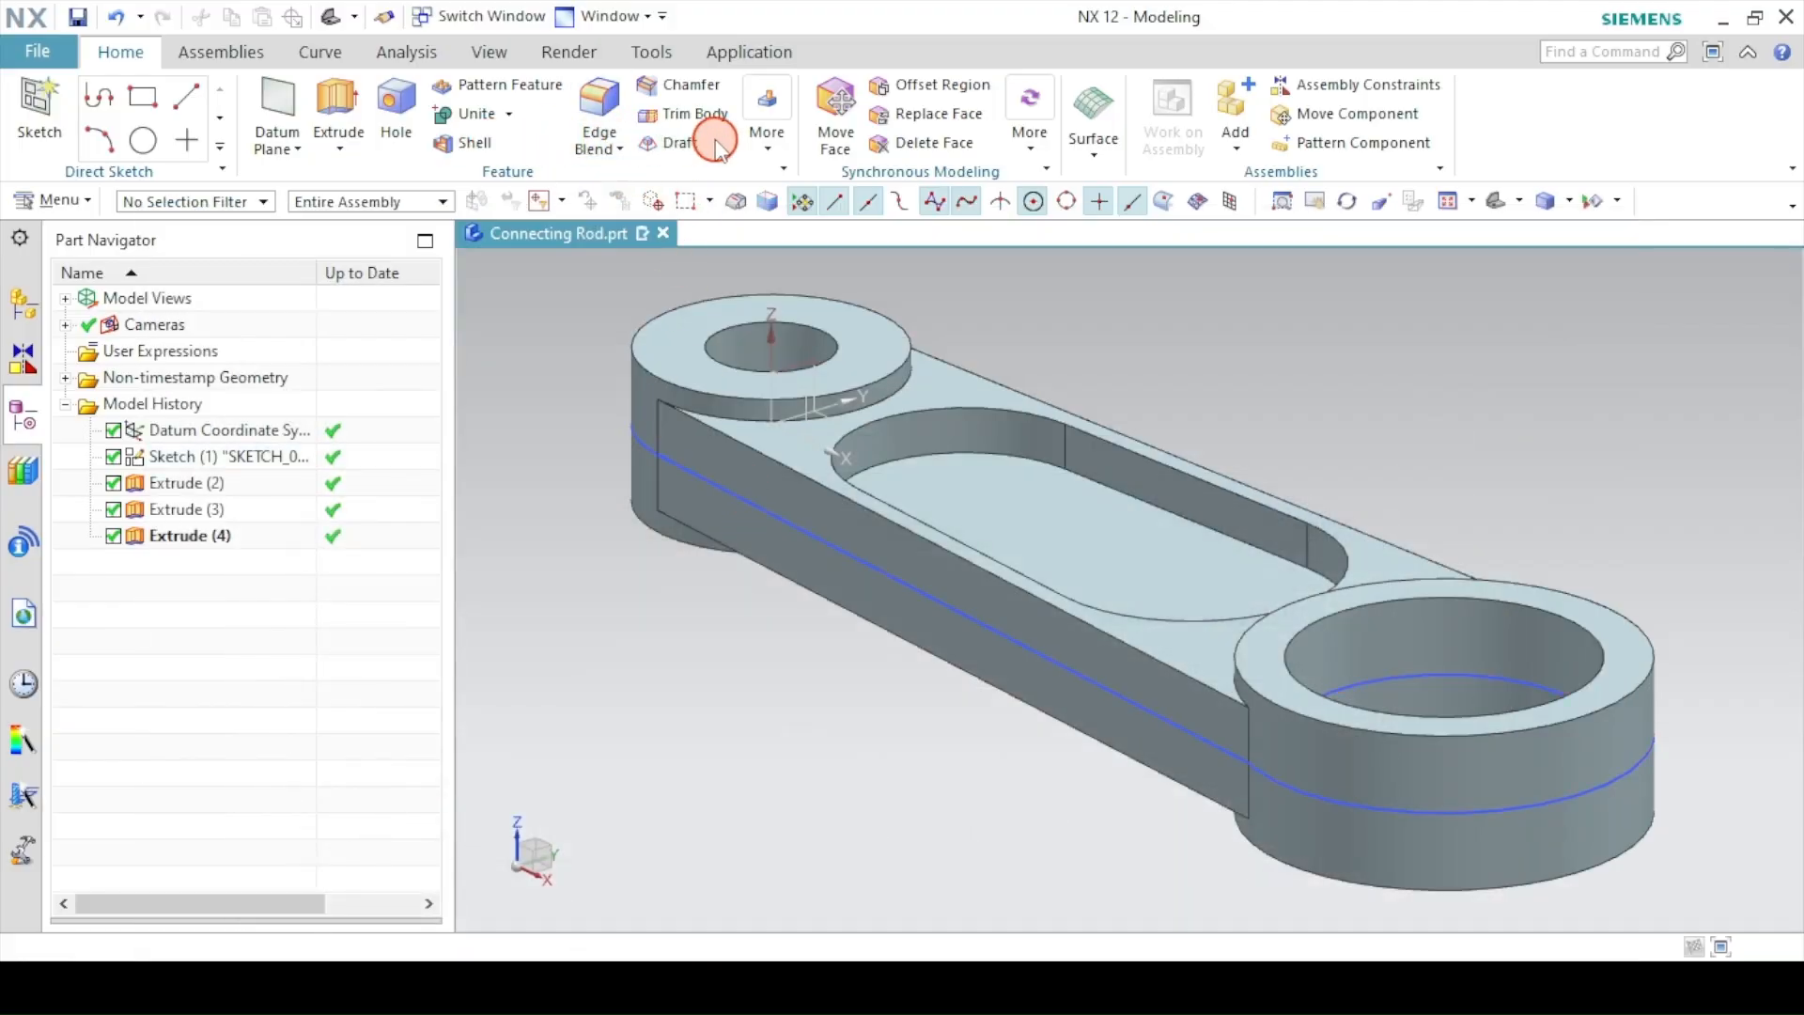
left_click(766, 122)
left_click(763, 209)
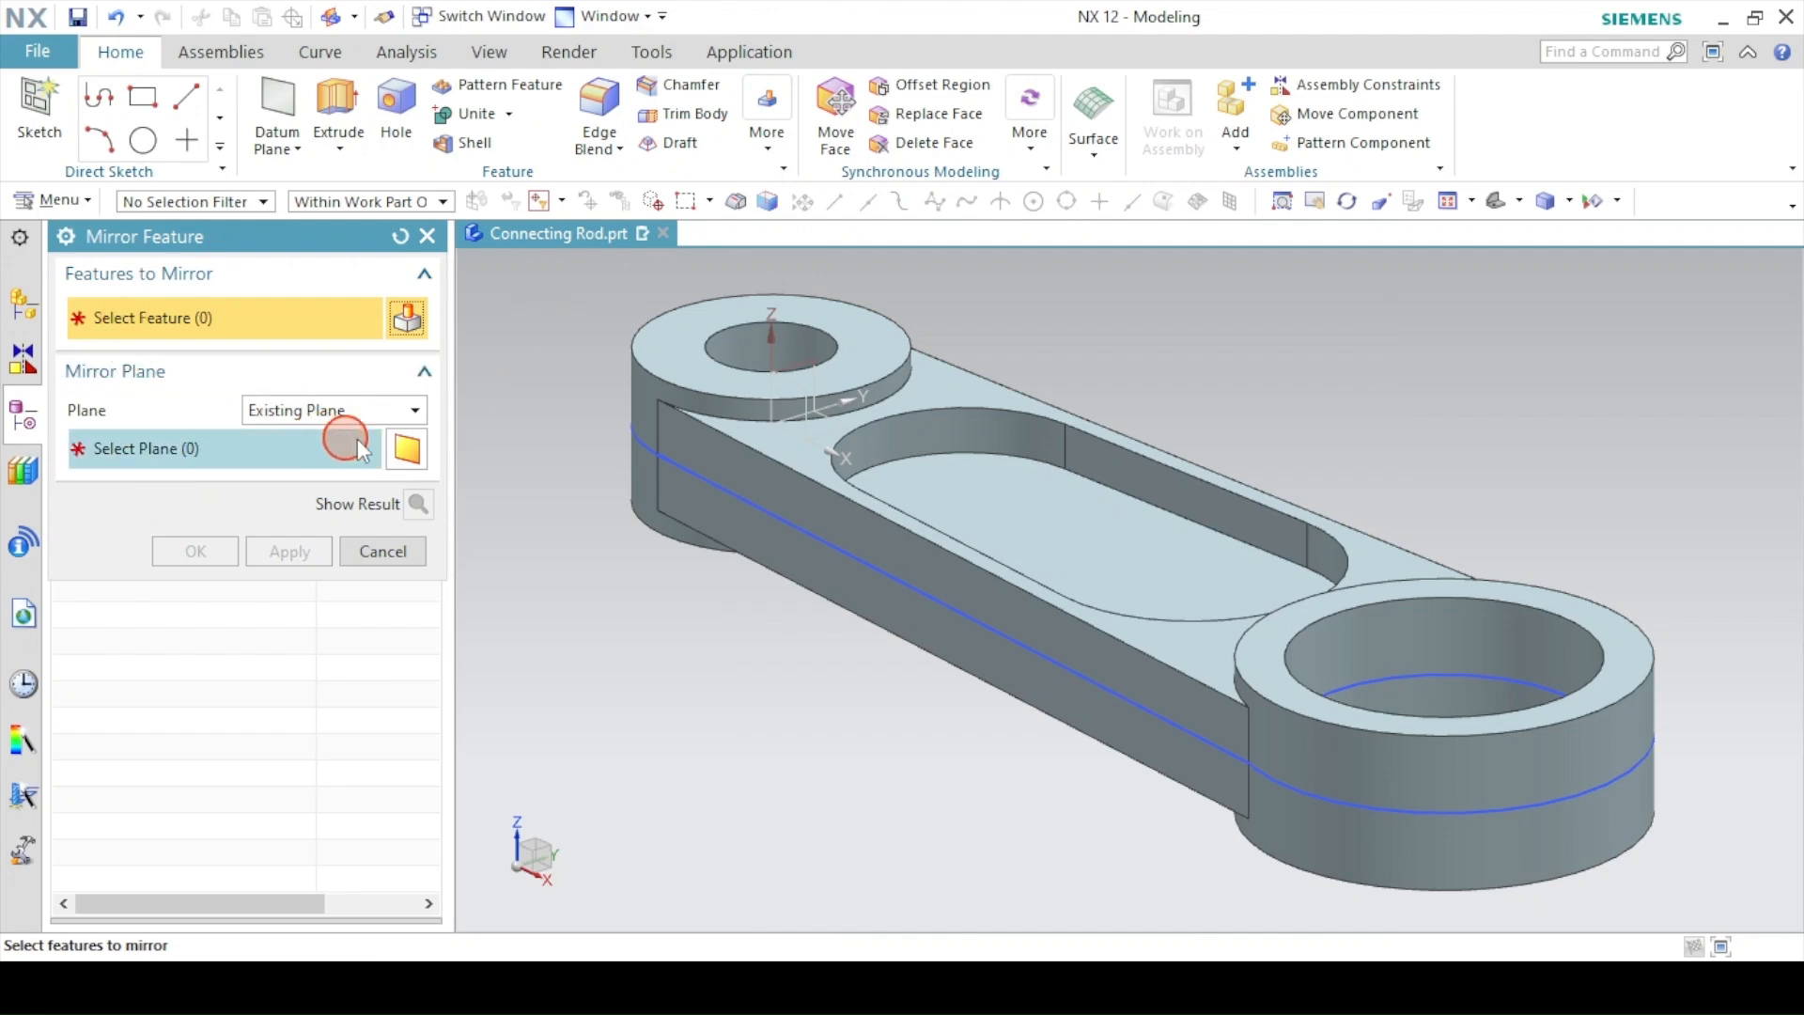
left_click(942, 441)
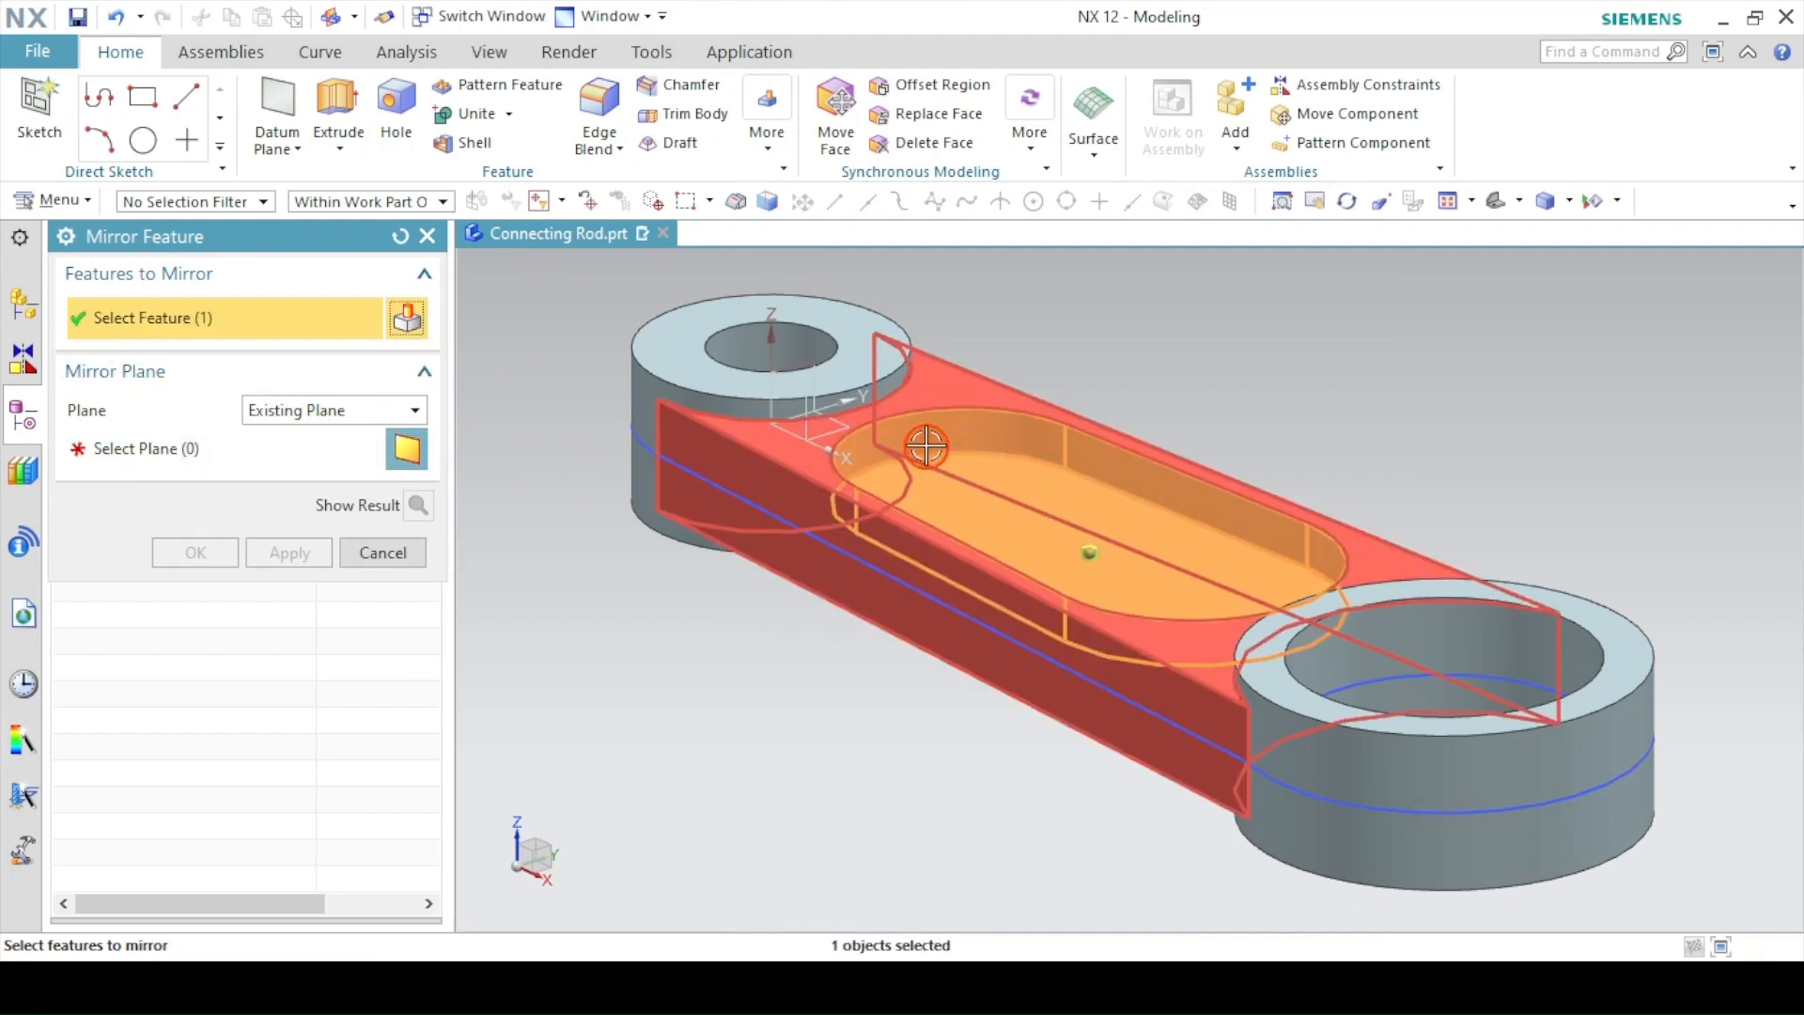
left_click(199, 448)
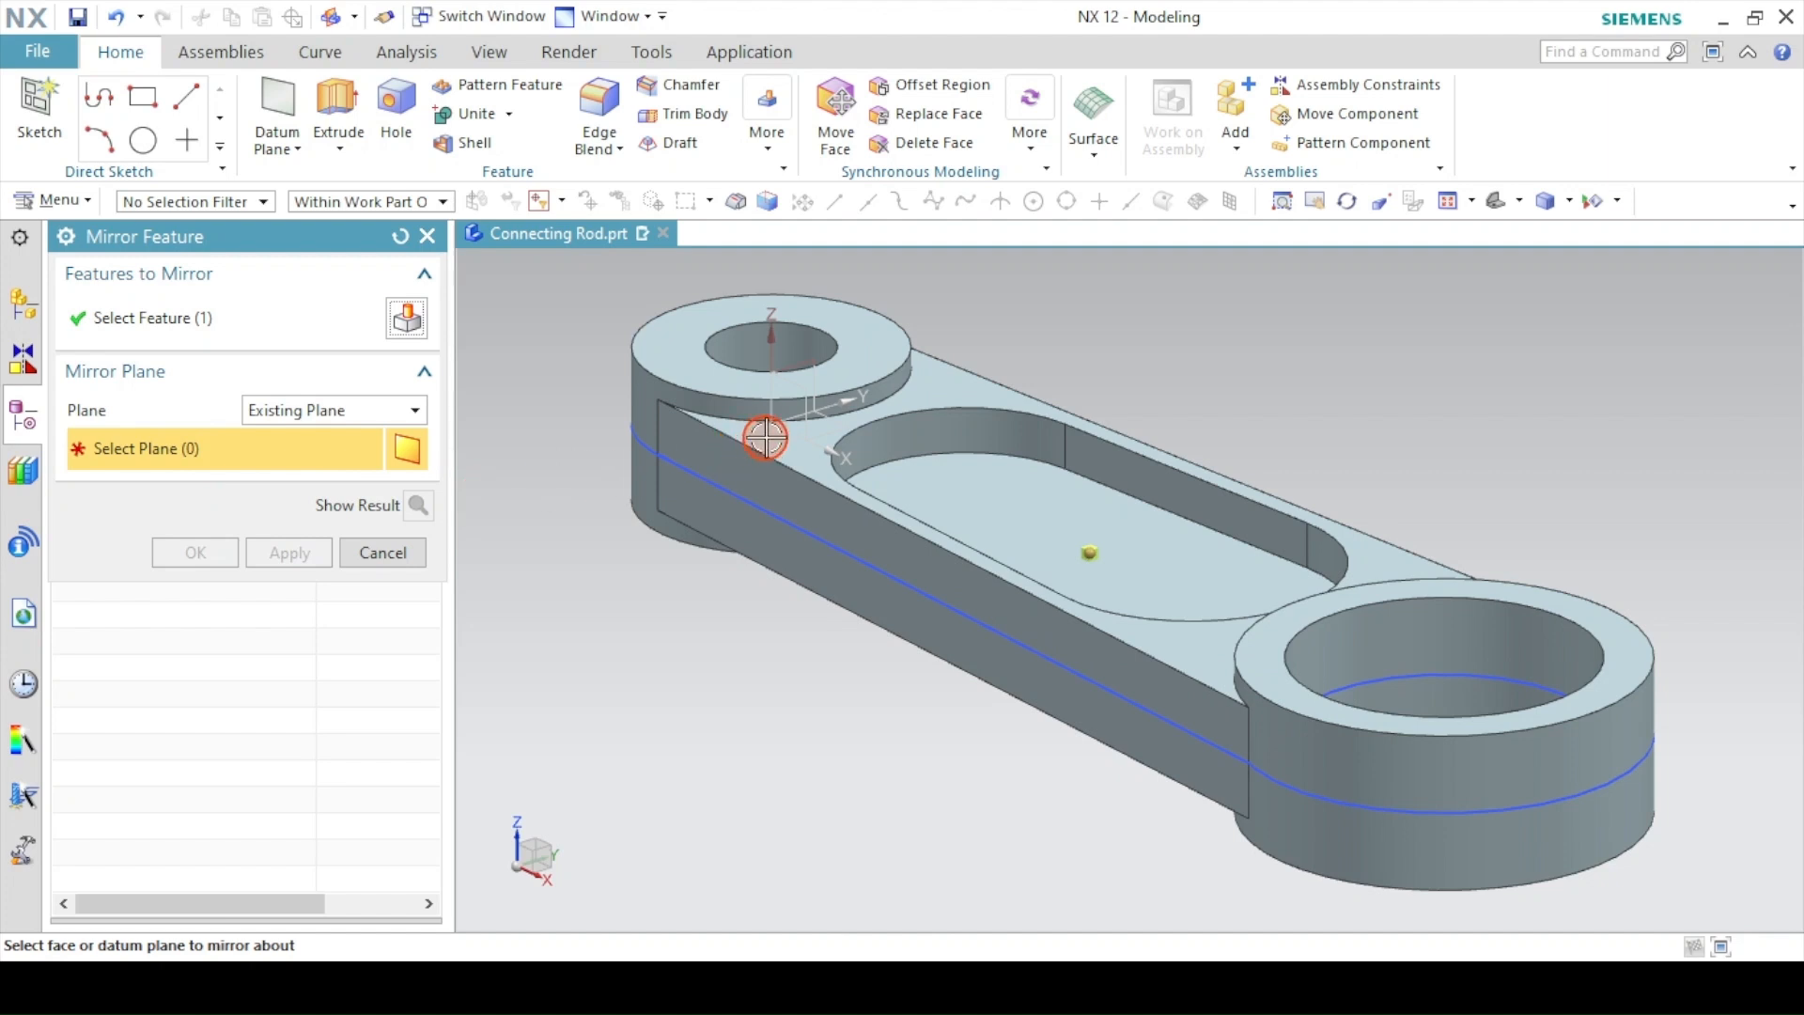
left_click(836, 431)
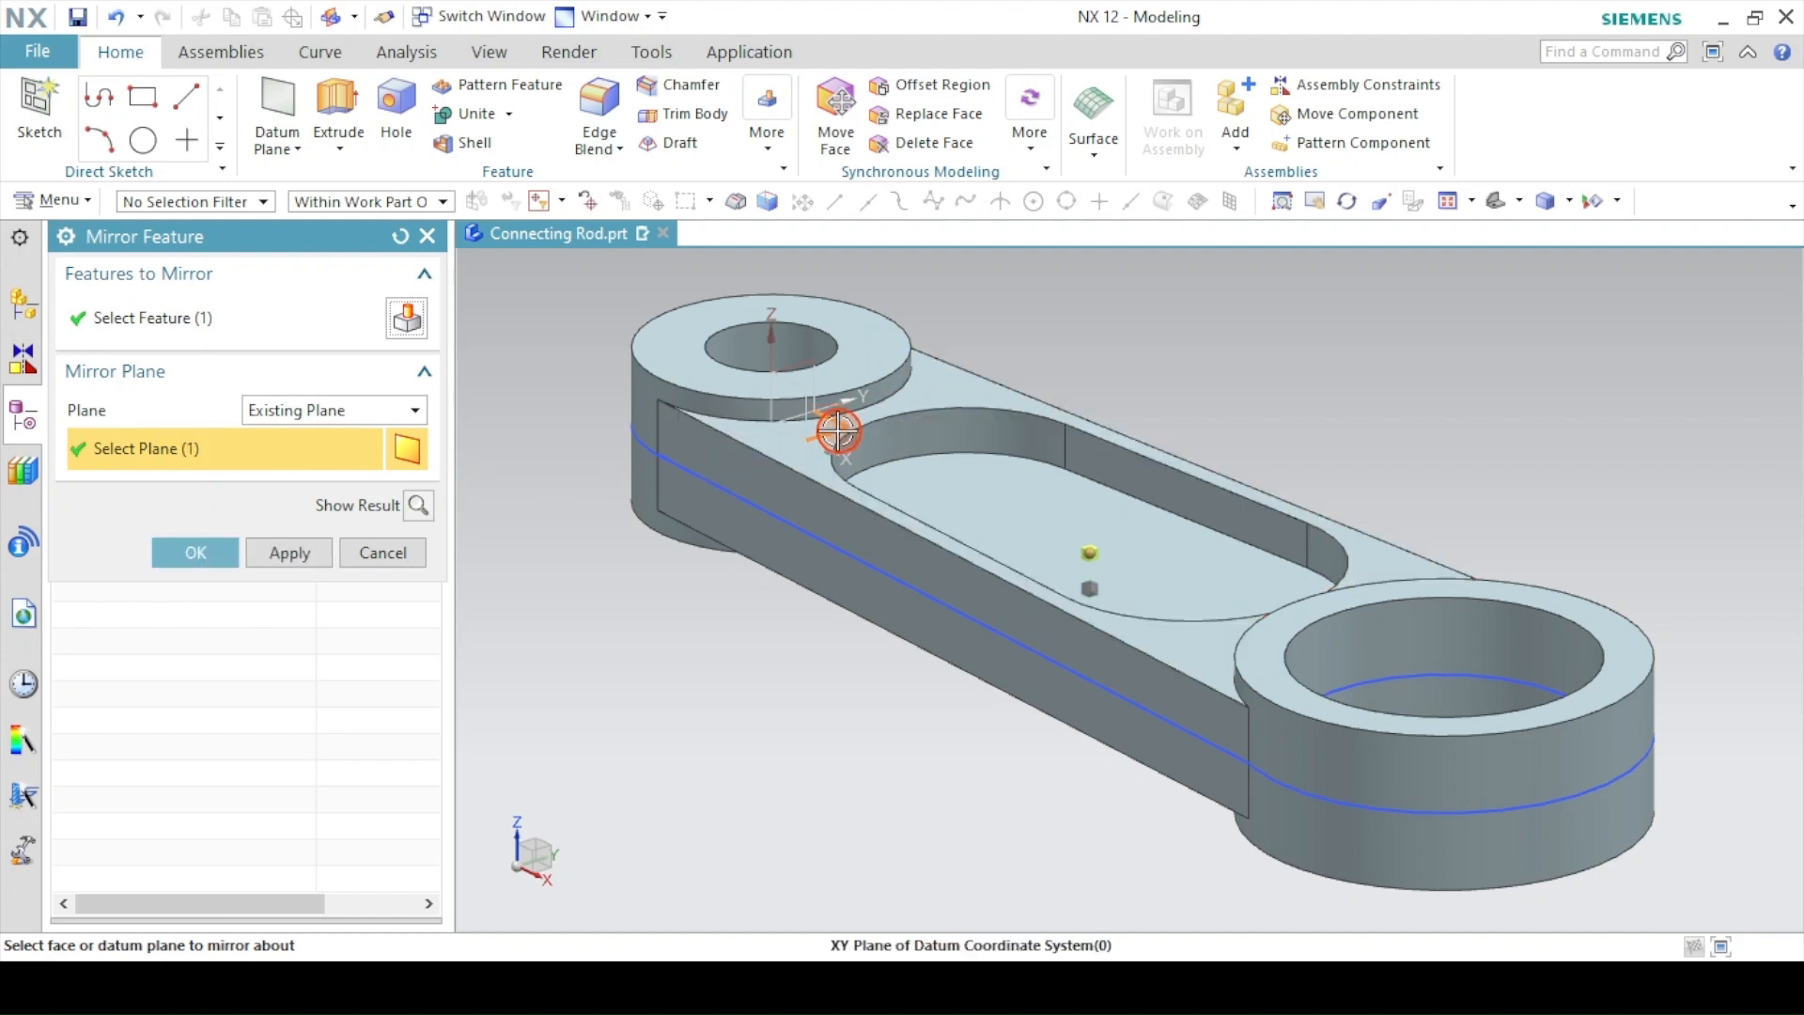
left_click(418, 506)
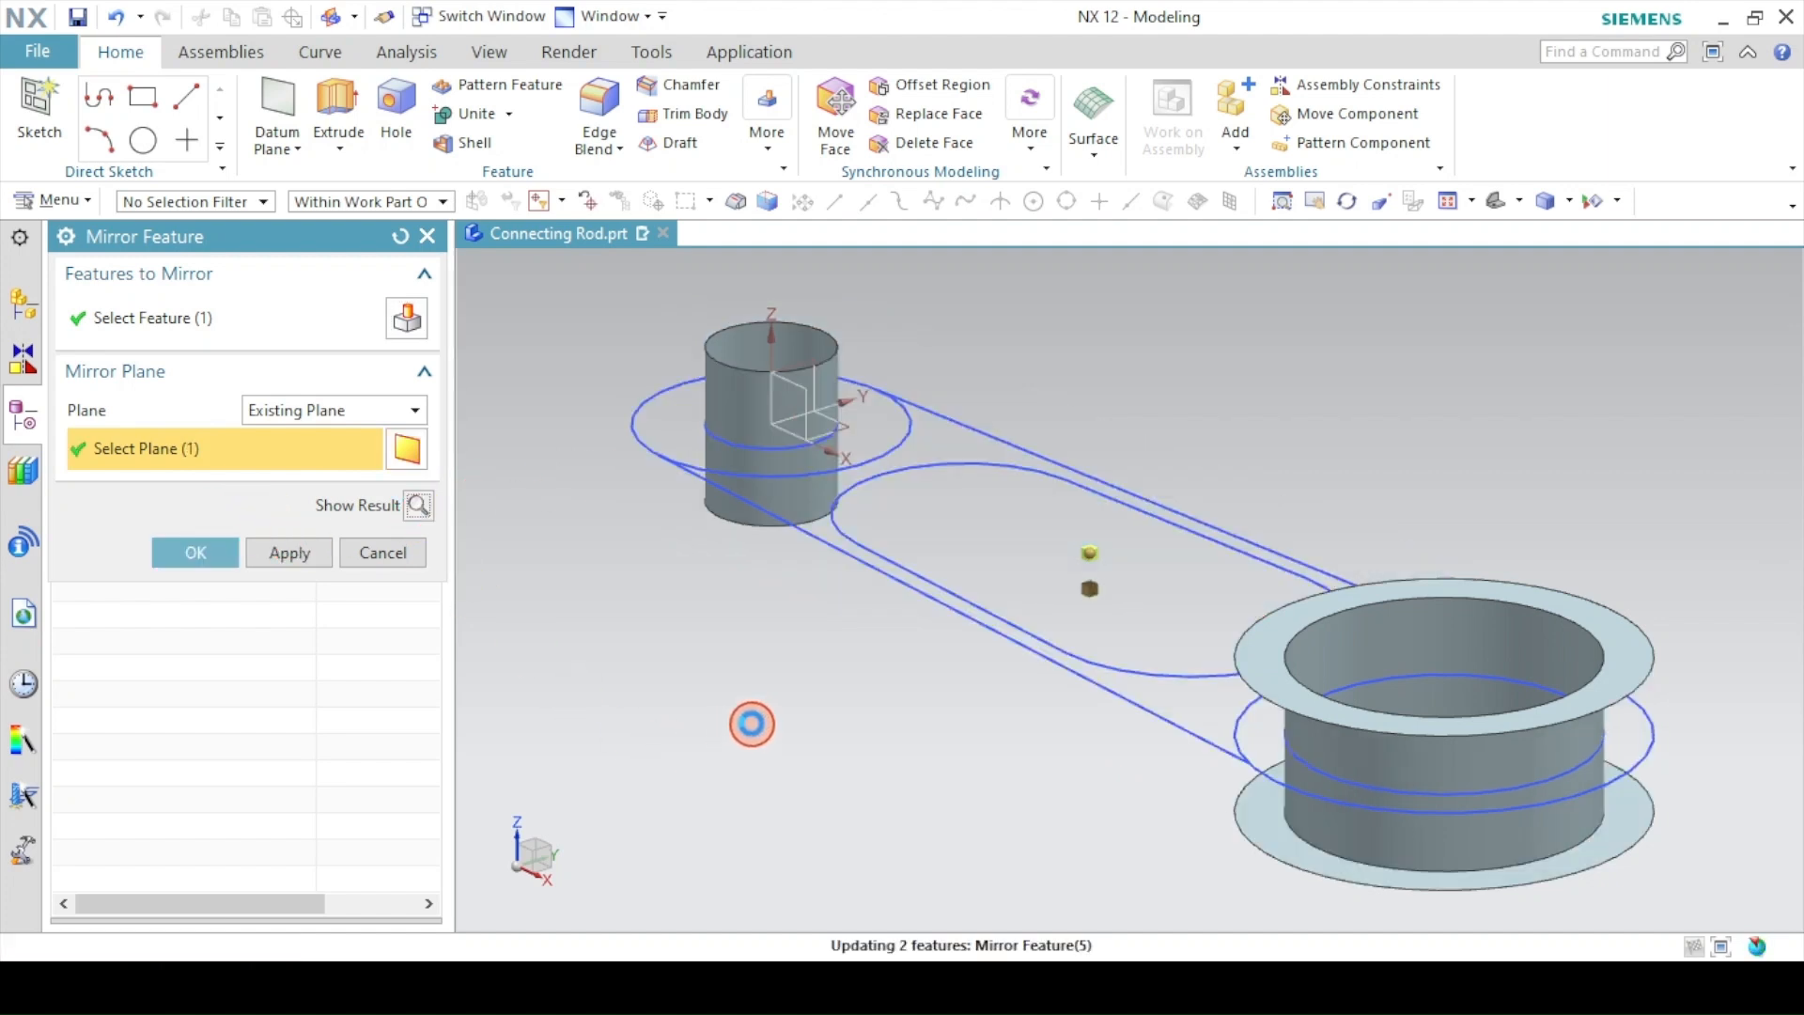
middle_click_drag(779, 669, 796, 509)
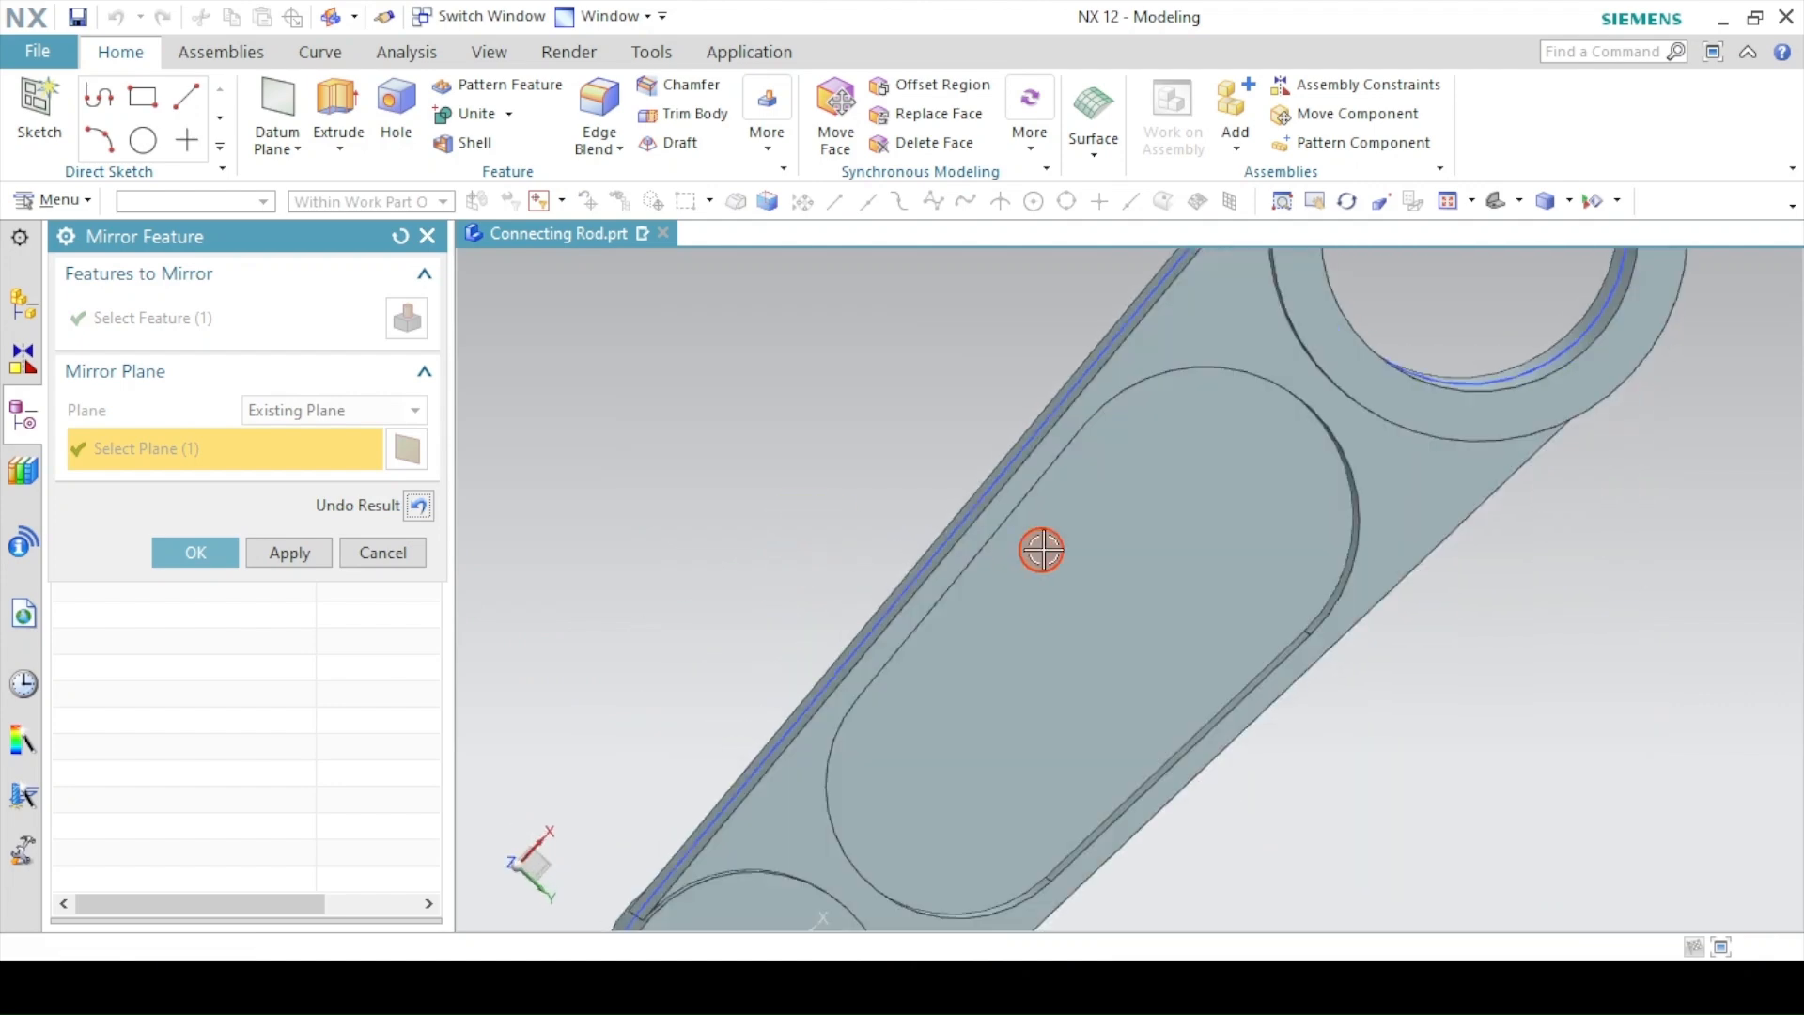
left_click(178, 552)
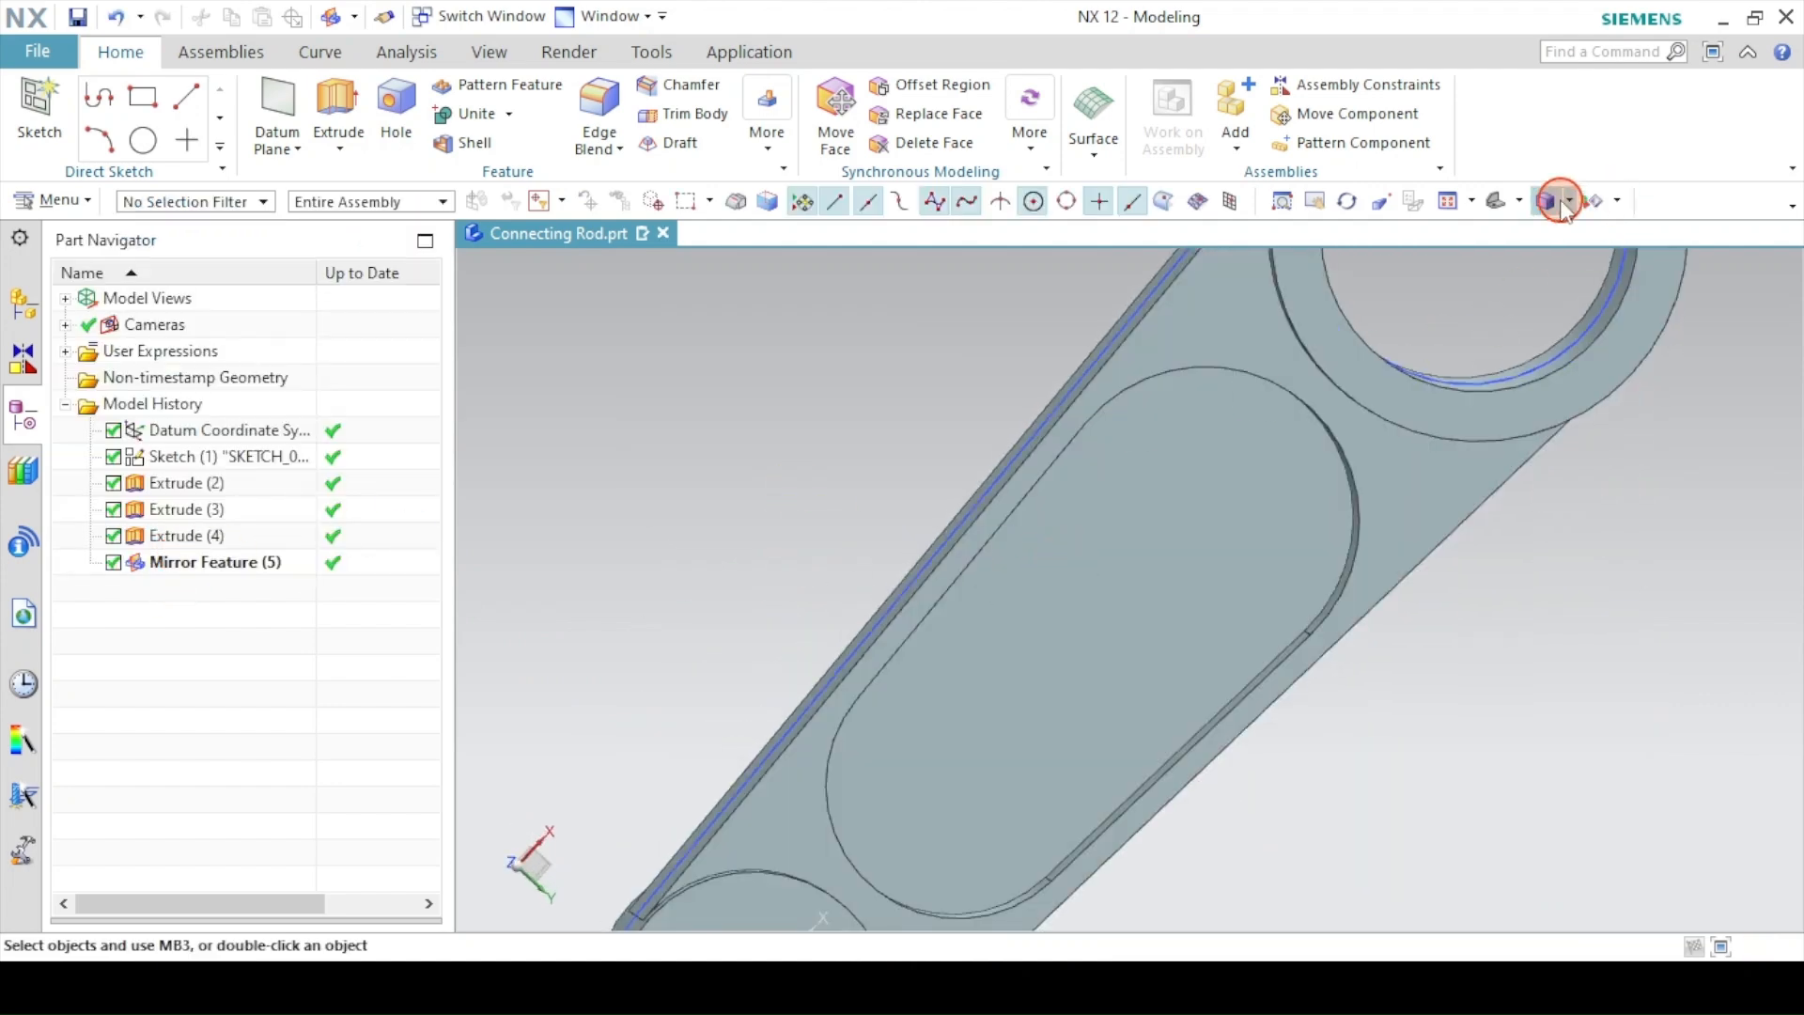
left_click(1494, 203)
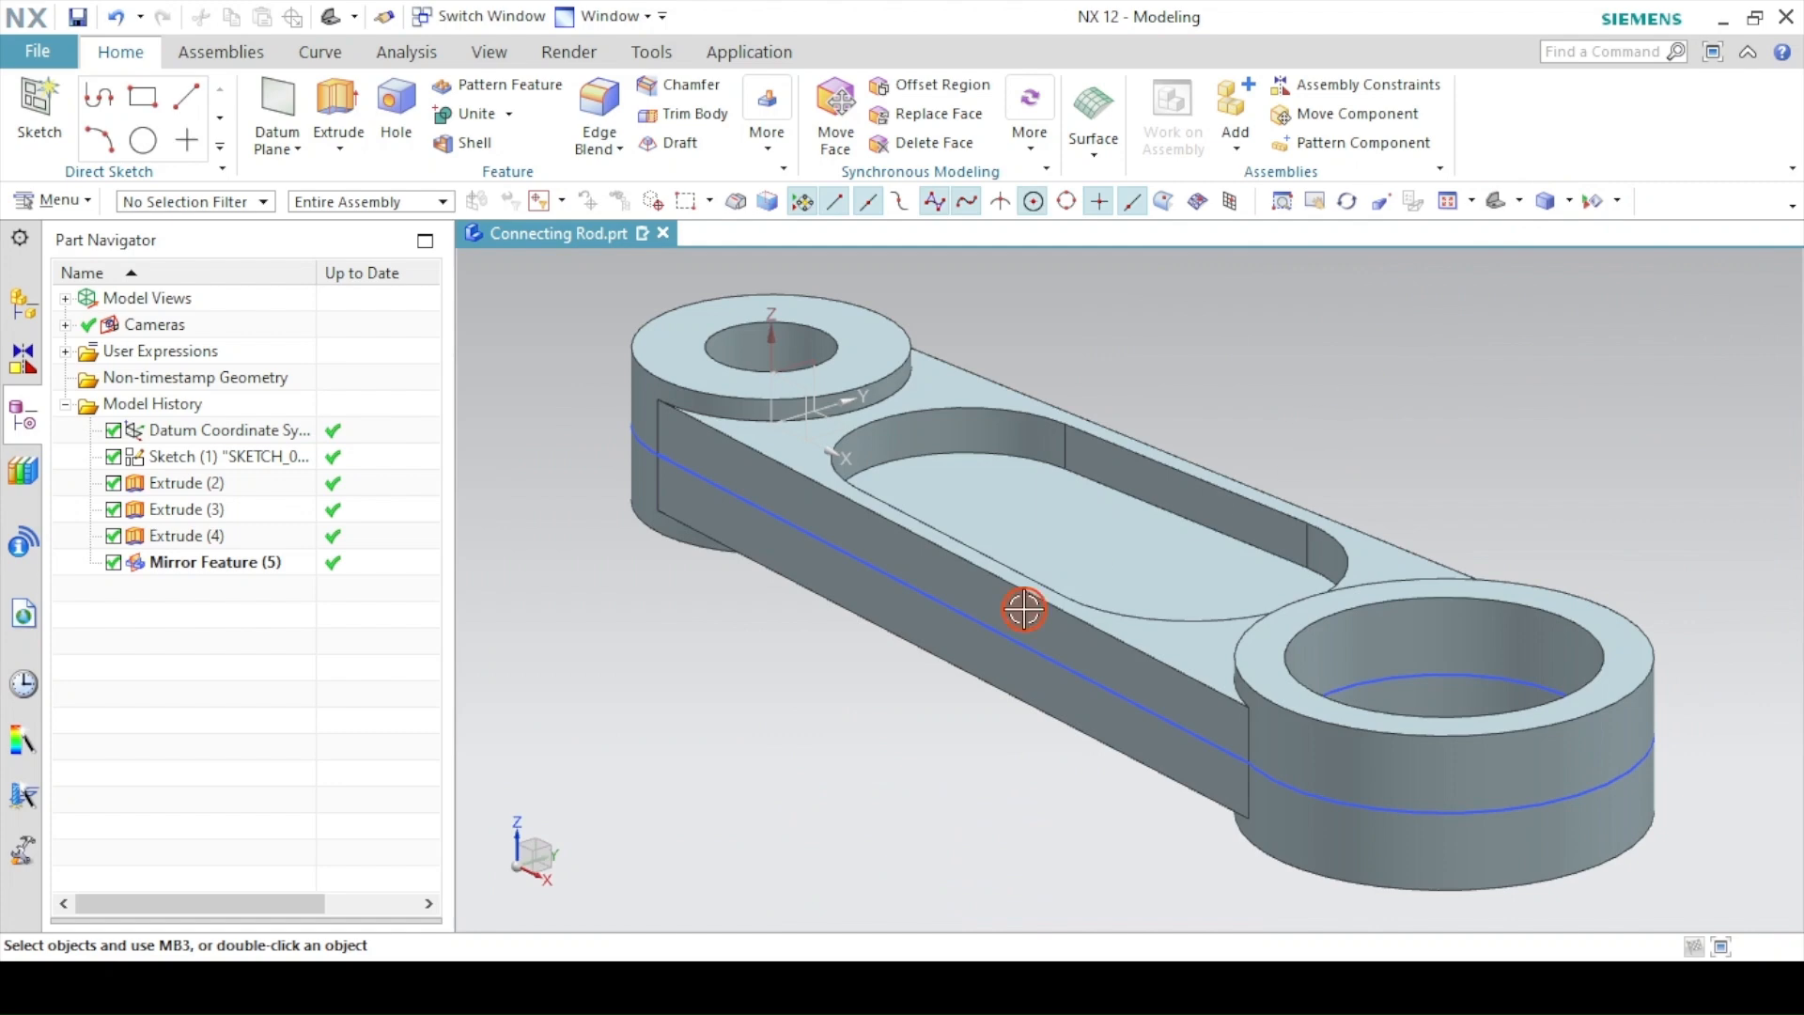
- Consult the drawing for the side bosses, then start an extrusion with a section sketch on the datum YZ plane
left_click(655, 949)
double_click(851, 724)
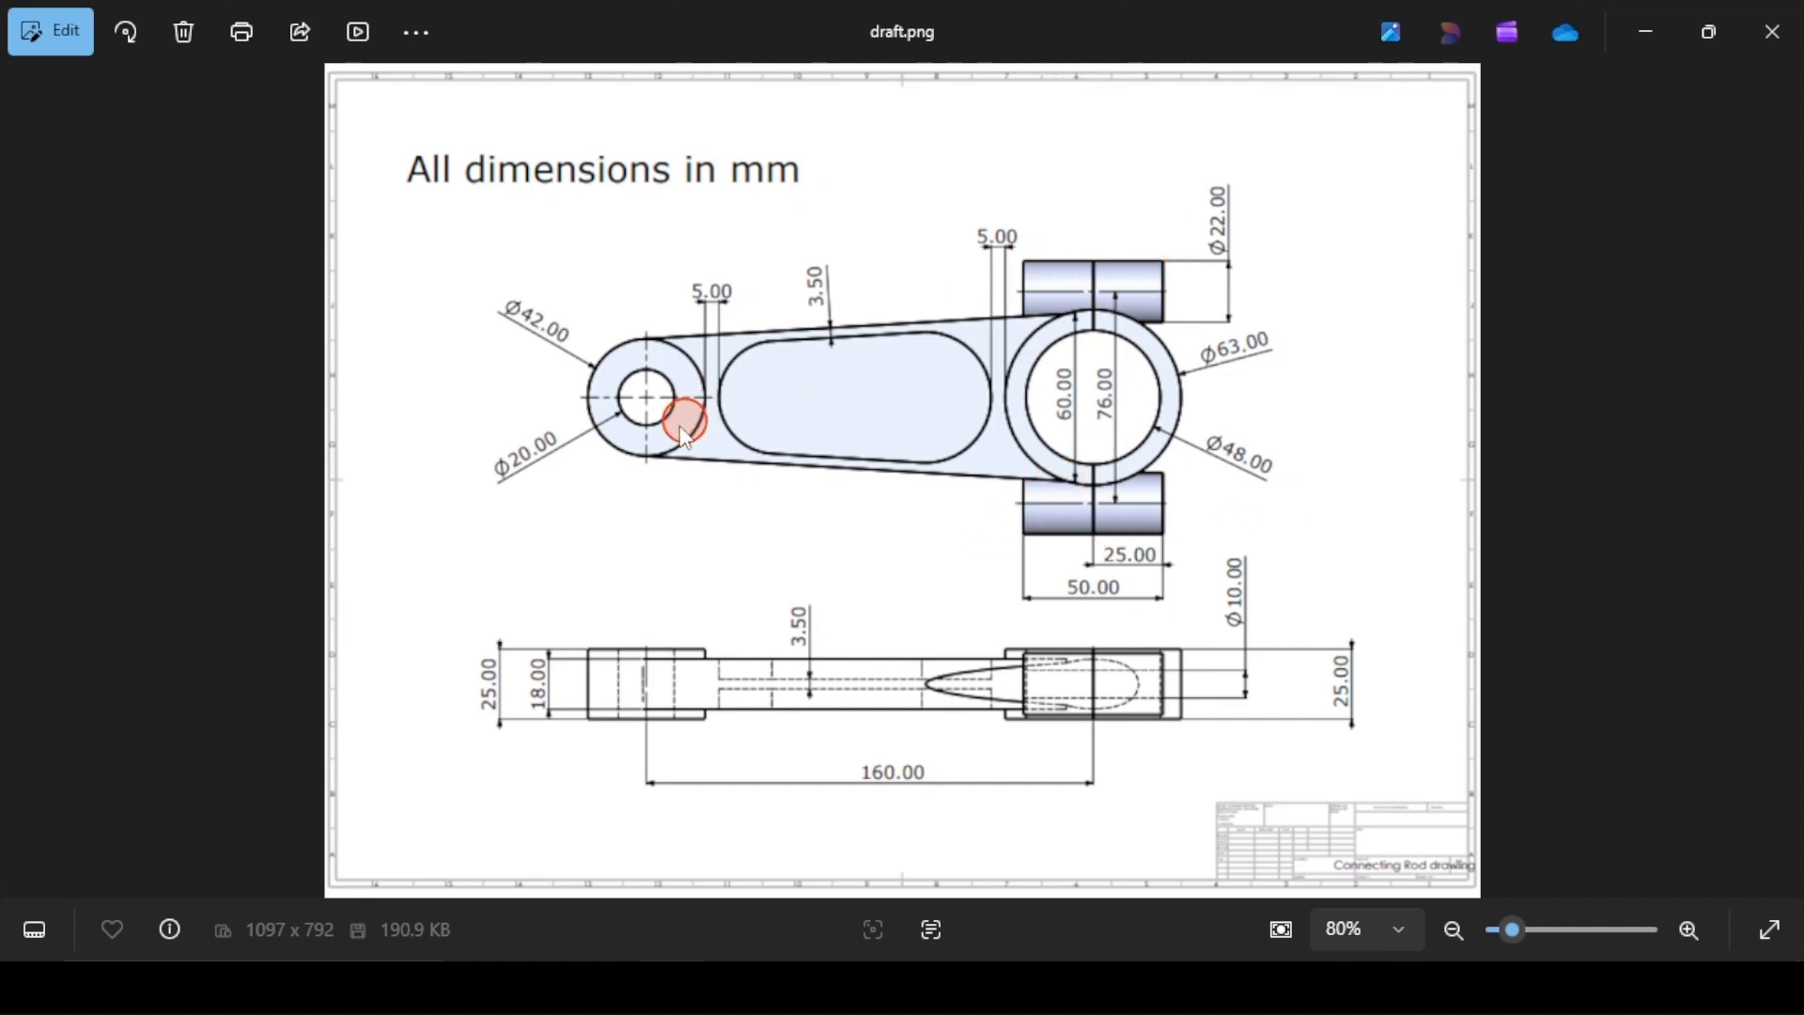
left_click(650, 985)
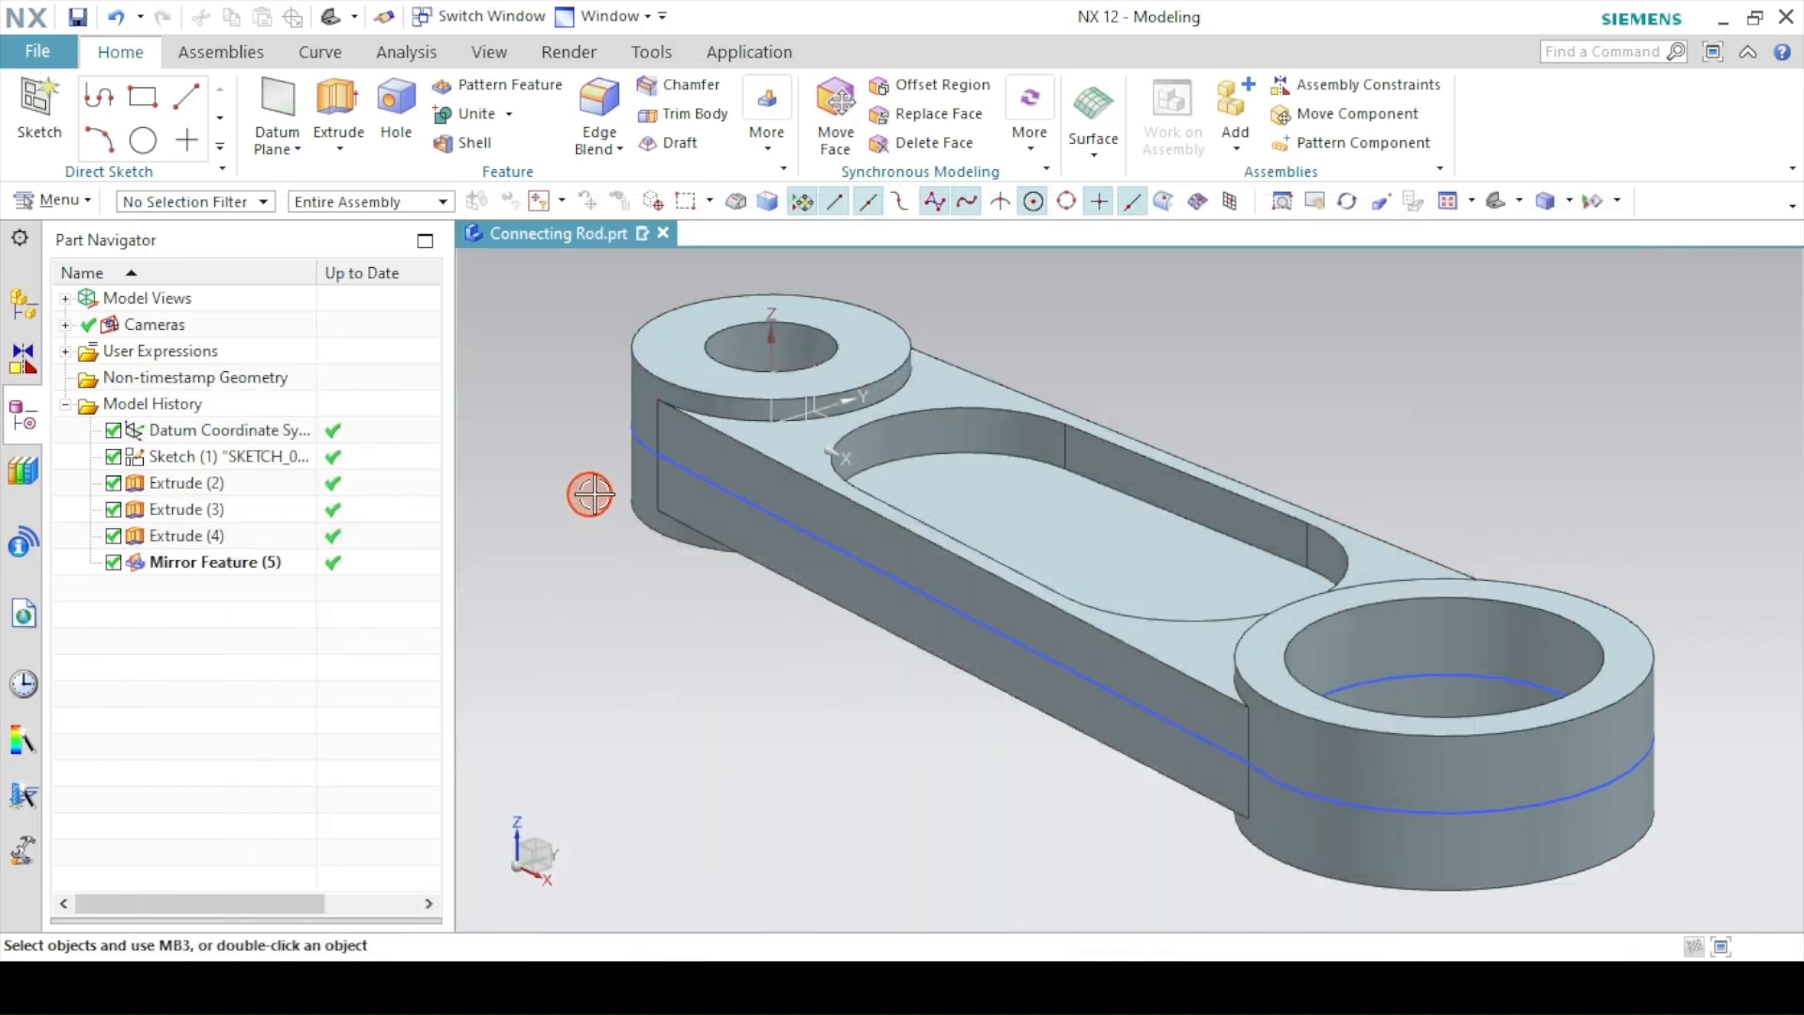
left_click(817, 375)
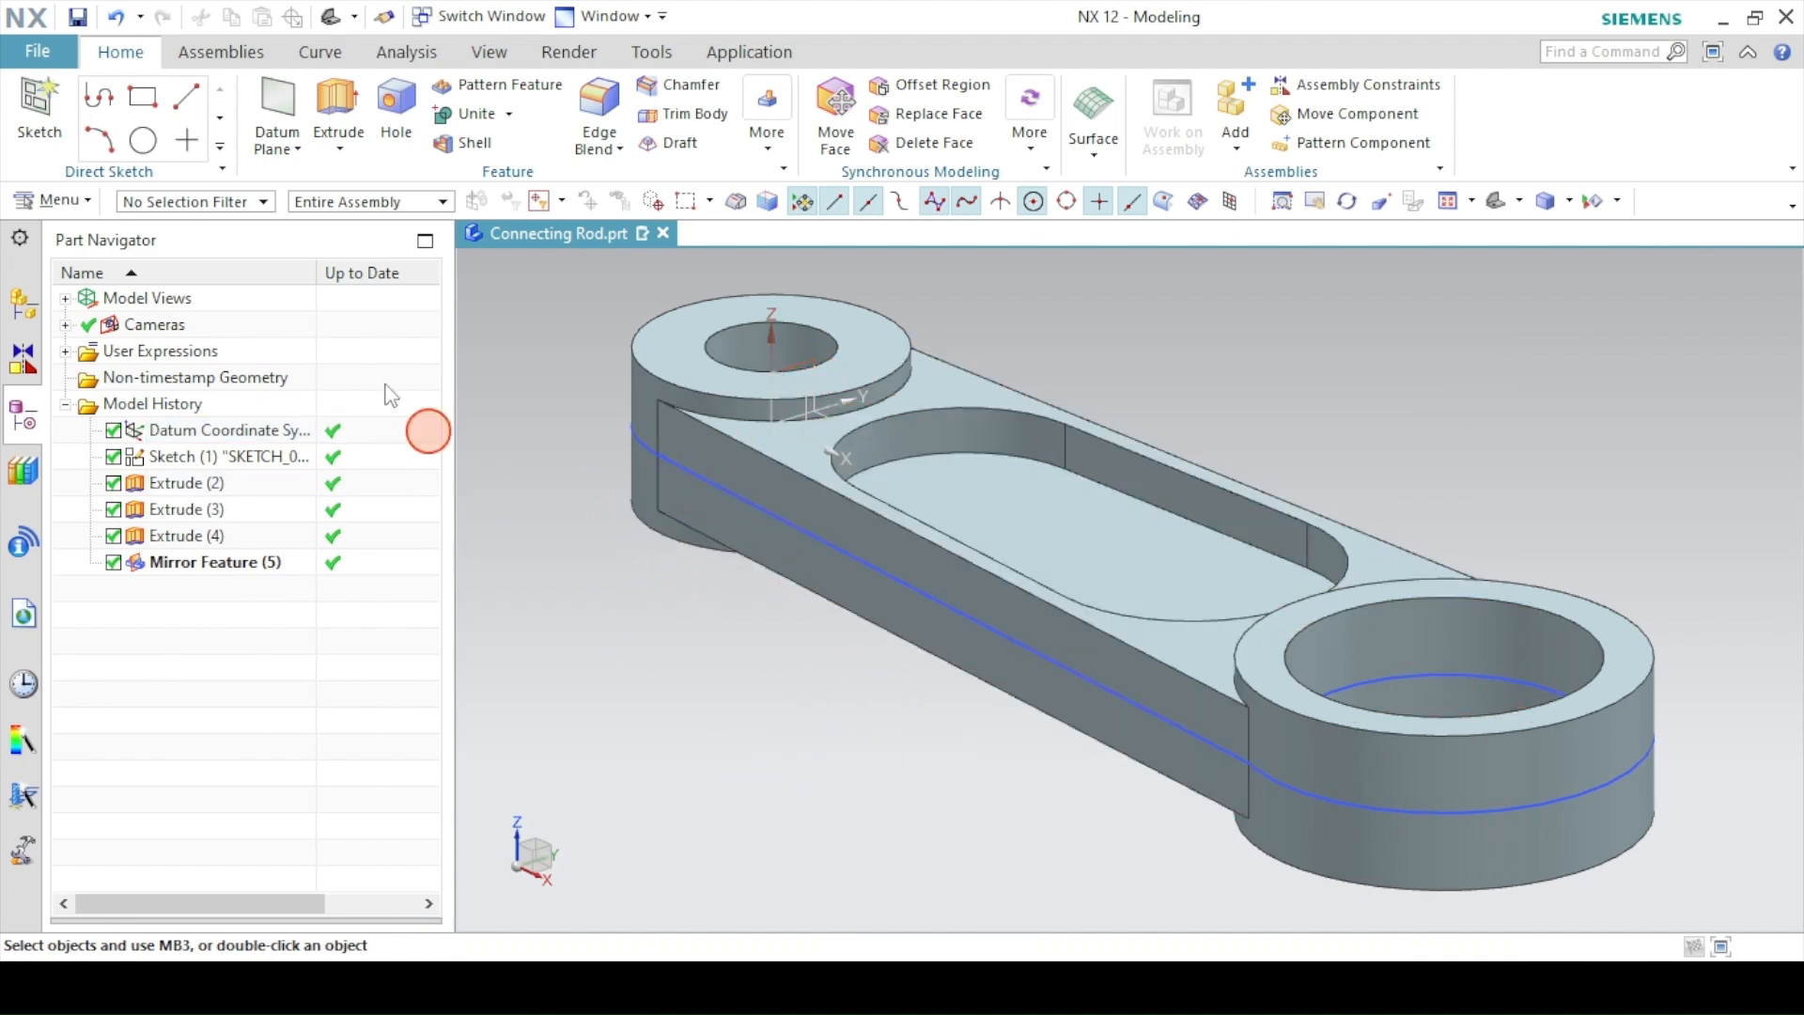
left_click(339, 109)
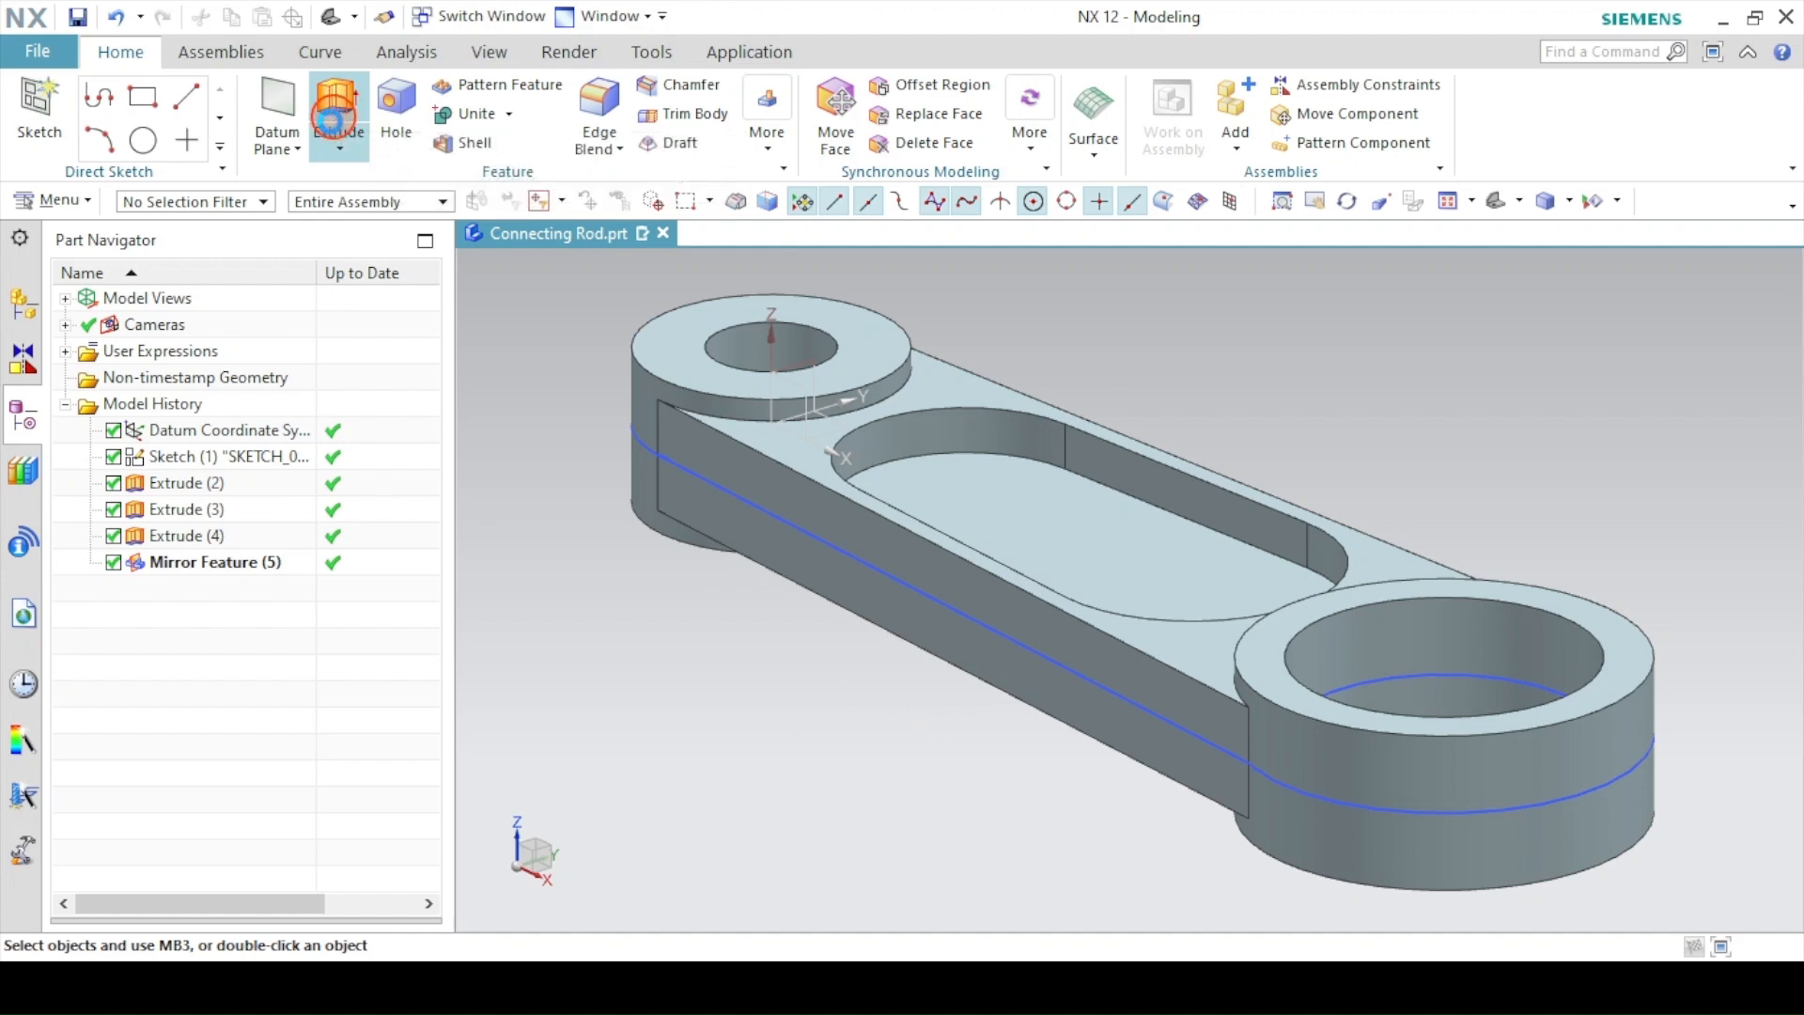
left_click(346, 335)
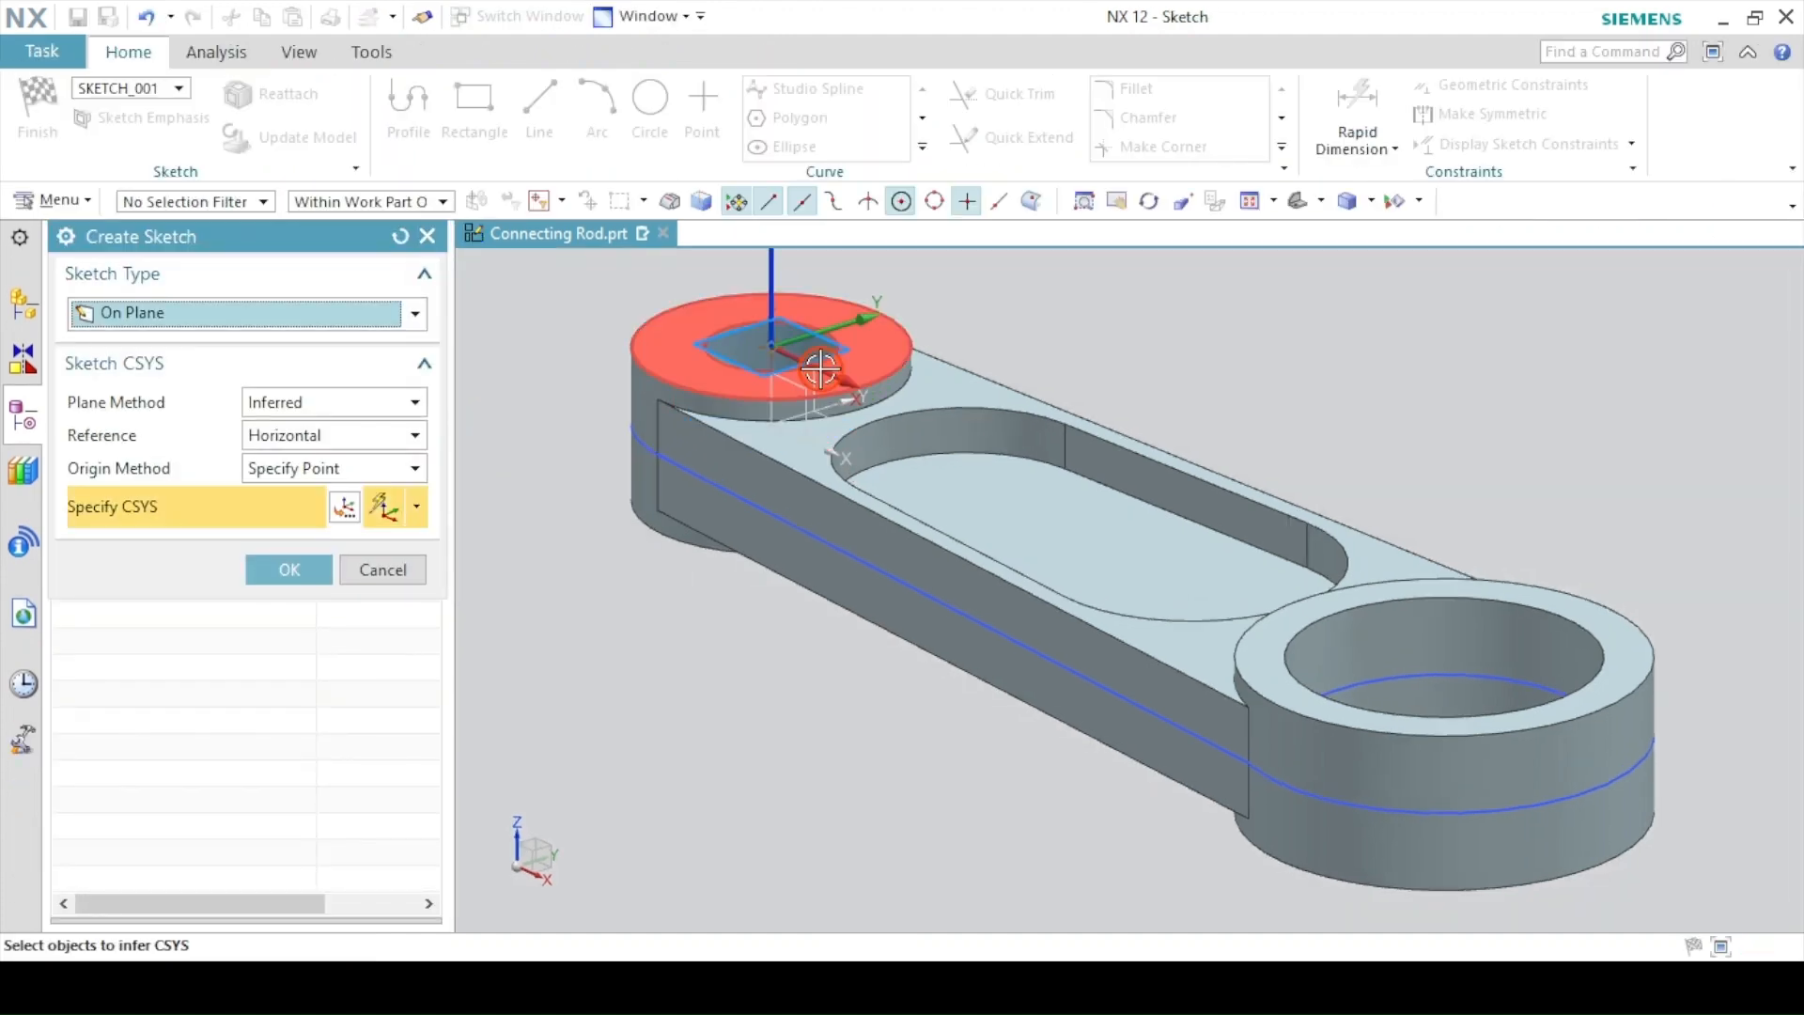
left_click(819, 418)
left_click(296, 575)
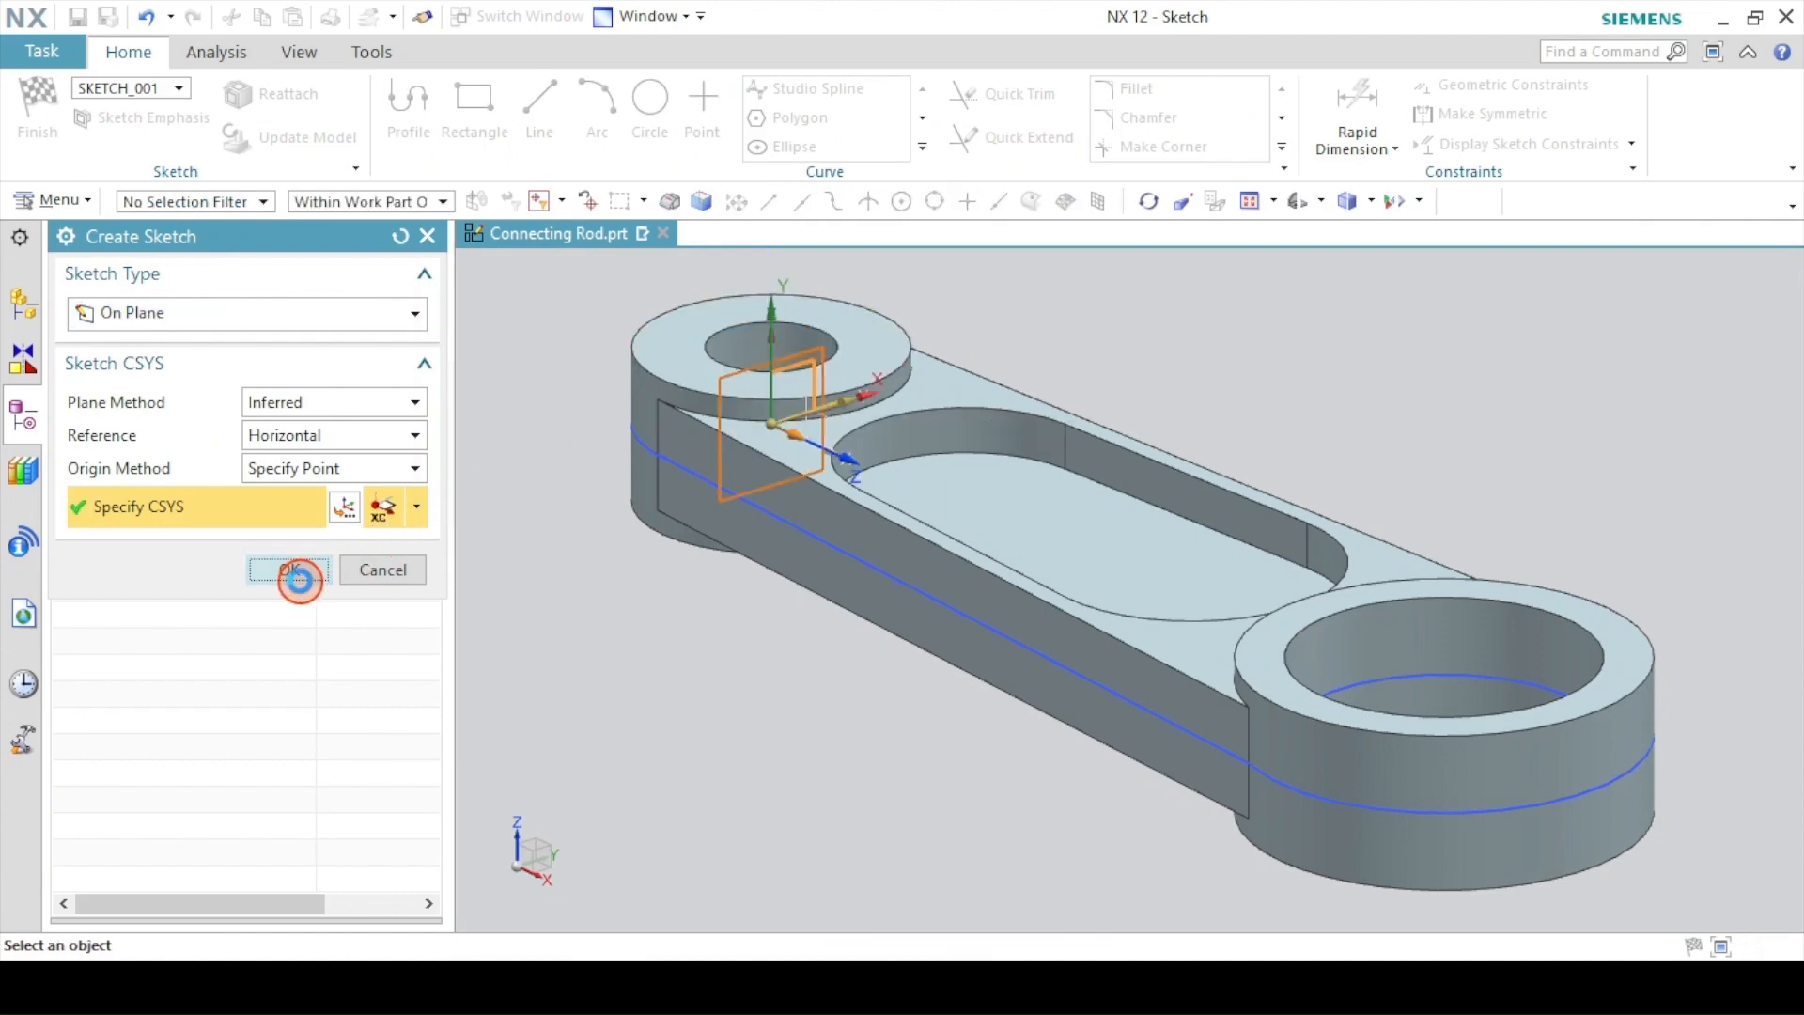
- Sketch two concentric circles of 22 mm and 10 mm diameter beside the rod end on the negative Y side
left_click(650, 106)
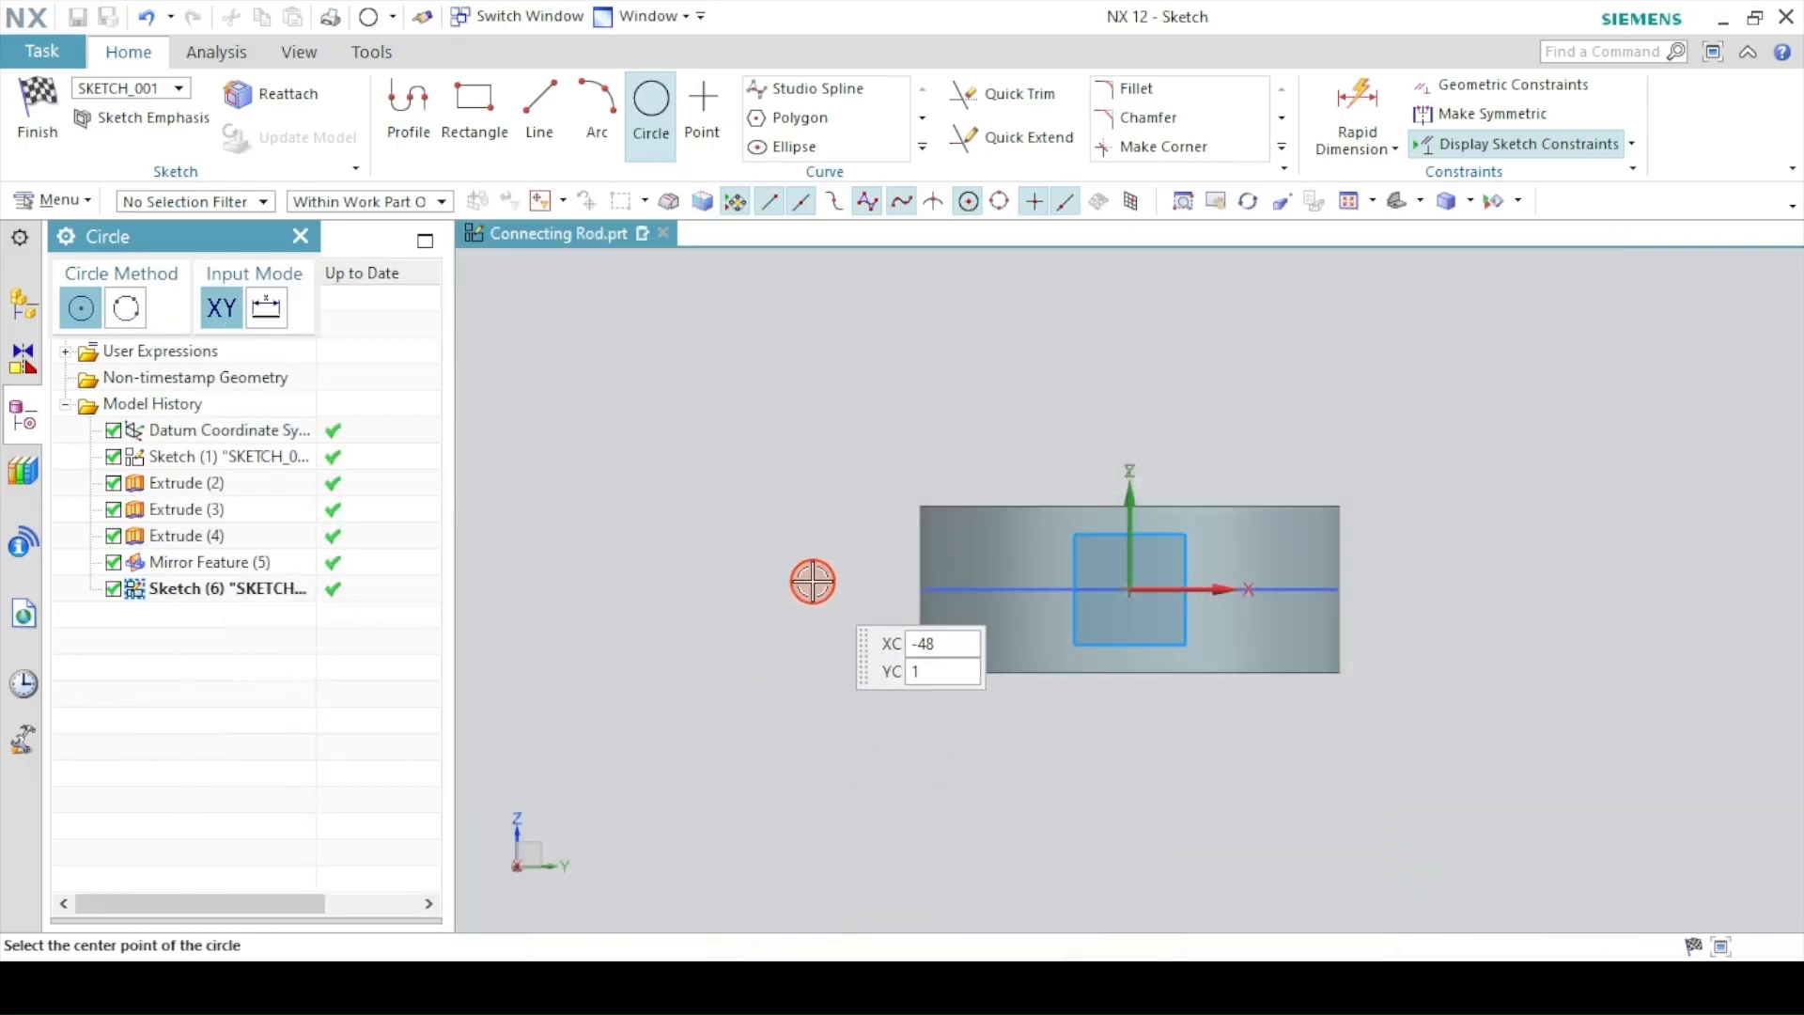
left_click(811, 579)
type("22")
key("Return")
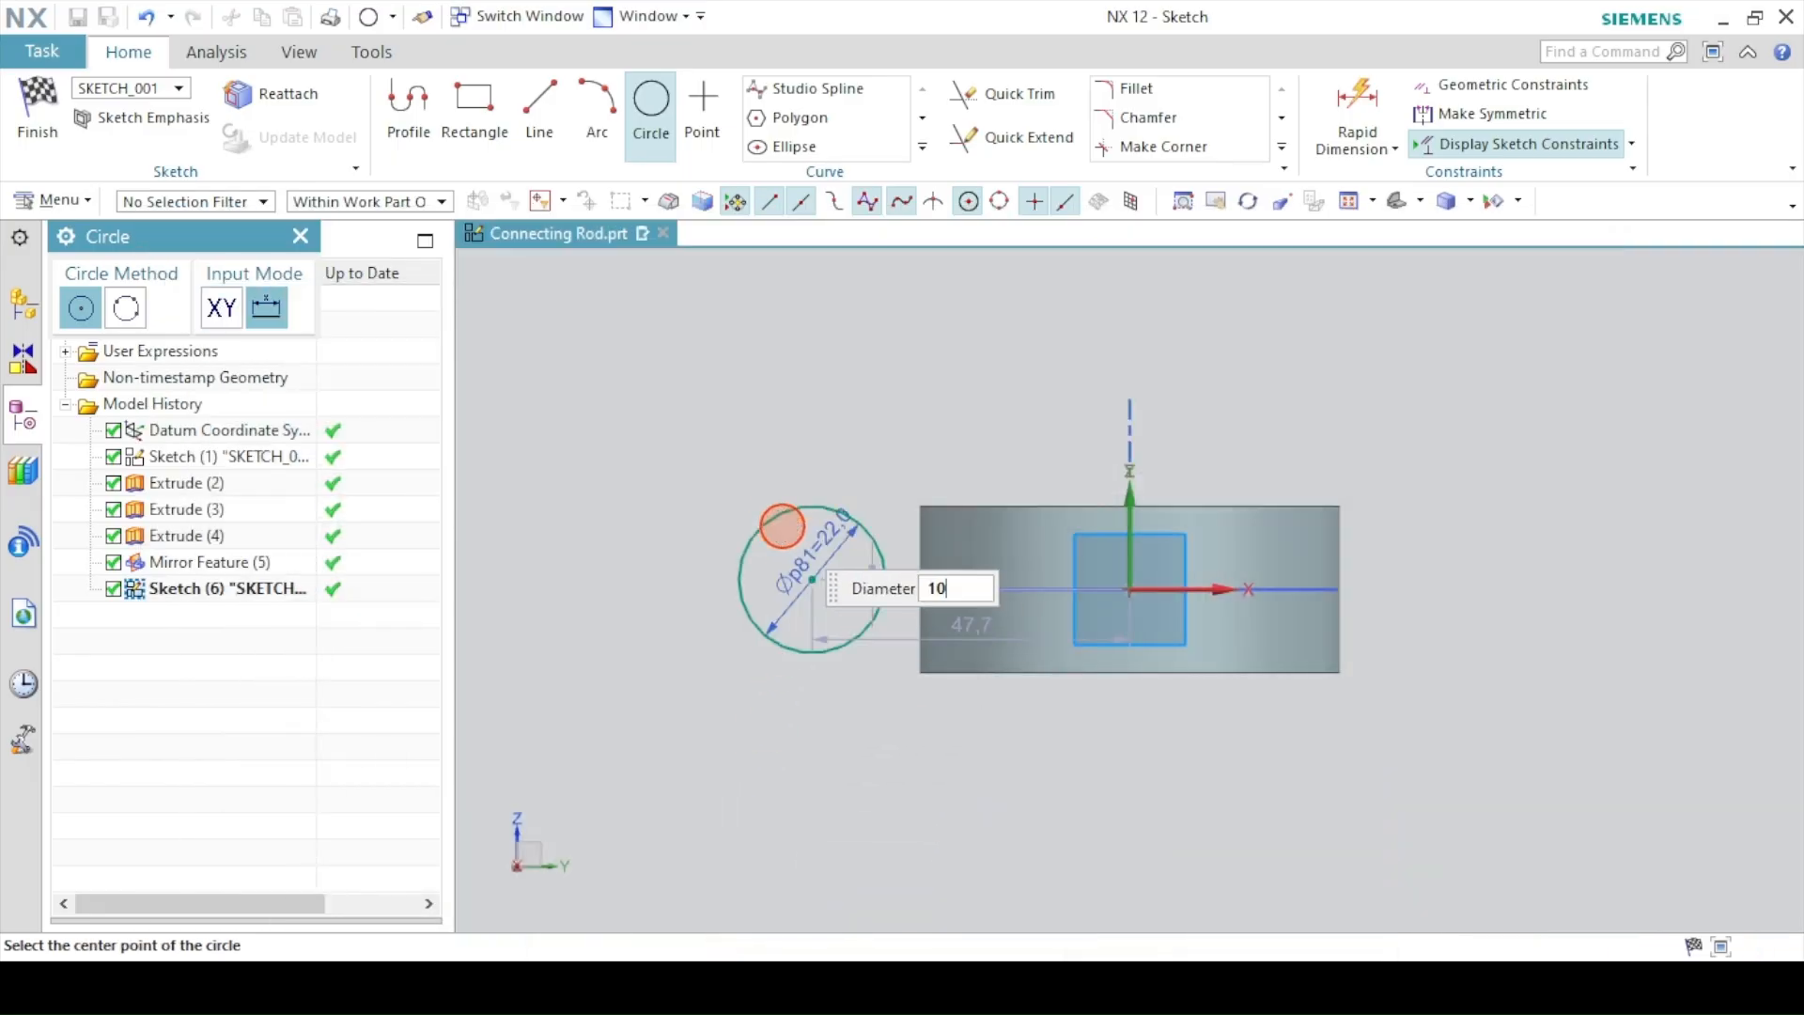
left_click(812, 579)
left_click(650, 103)
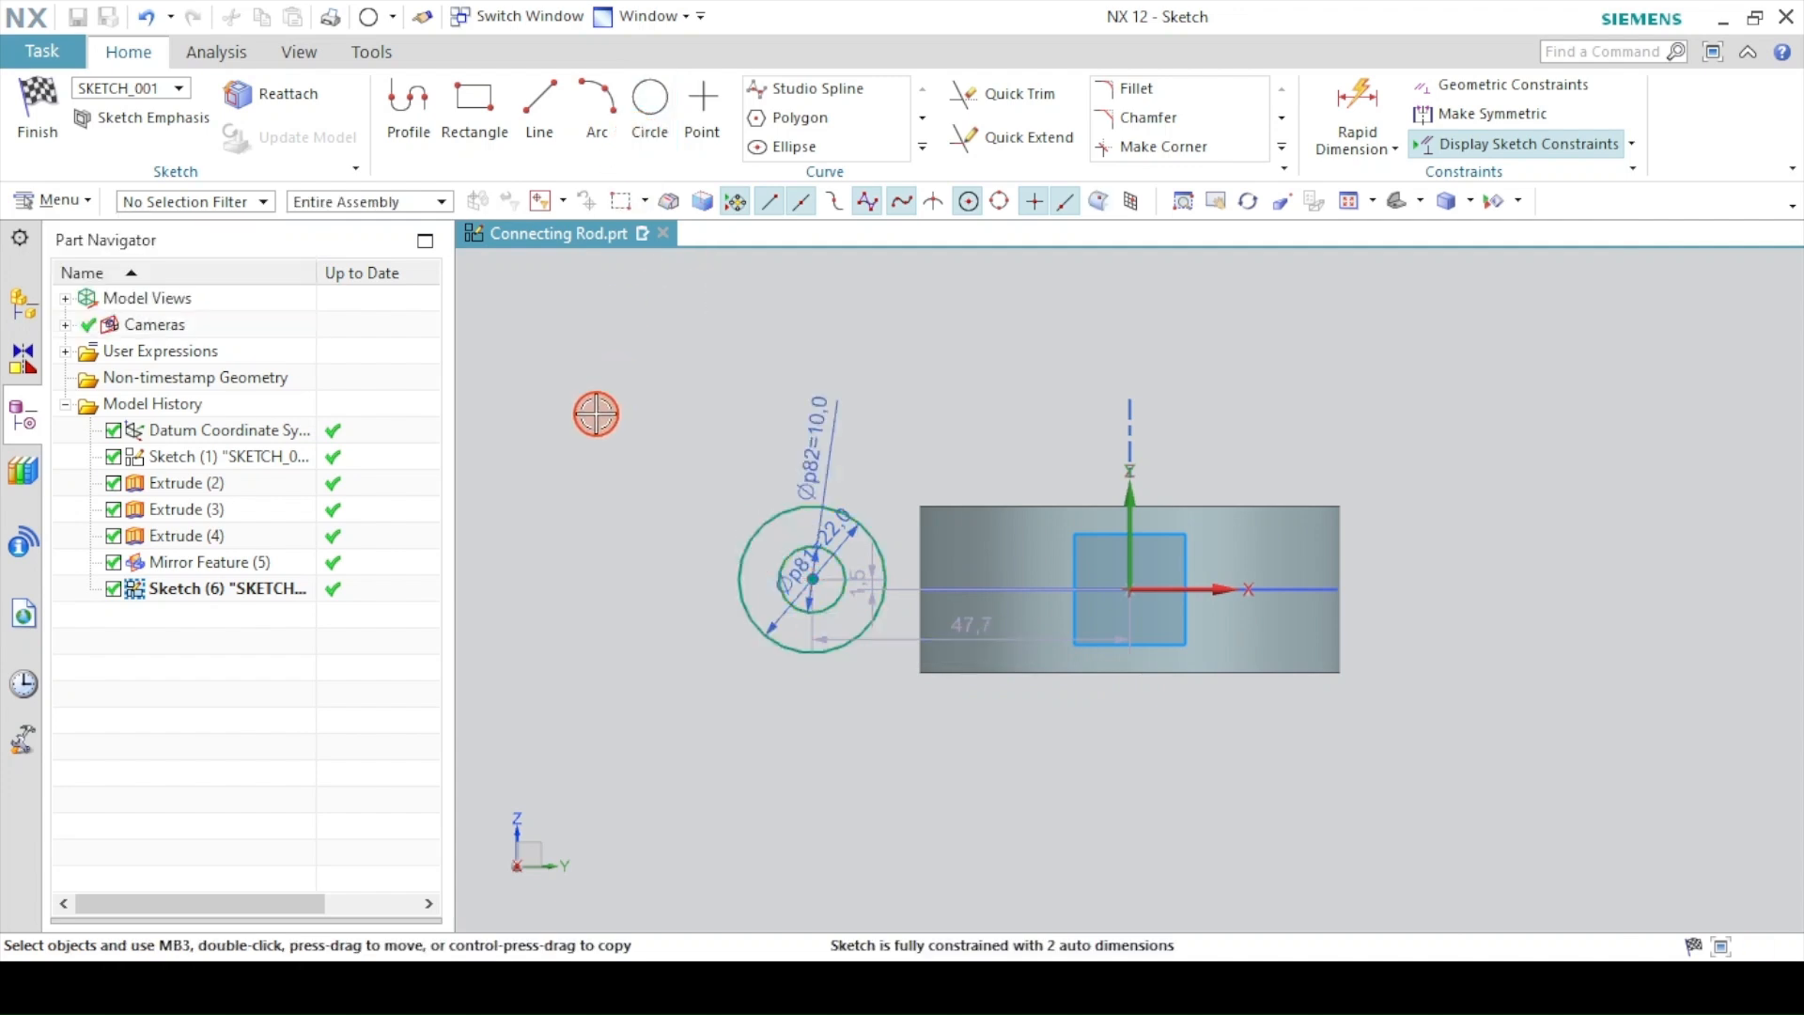
- Constrain the centre of the concentric circles to lie on the sketch's horizontal axis
left_click(808, 578)
left_click(1217, 587)
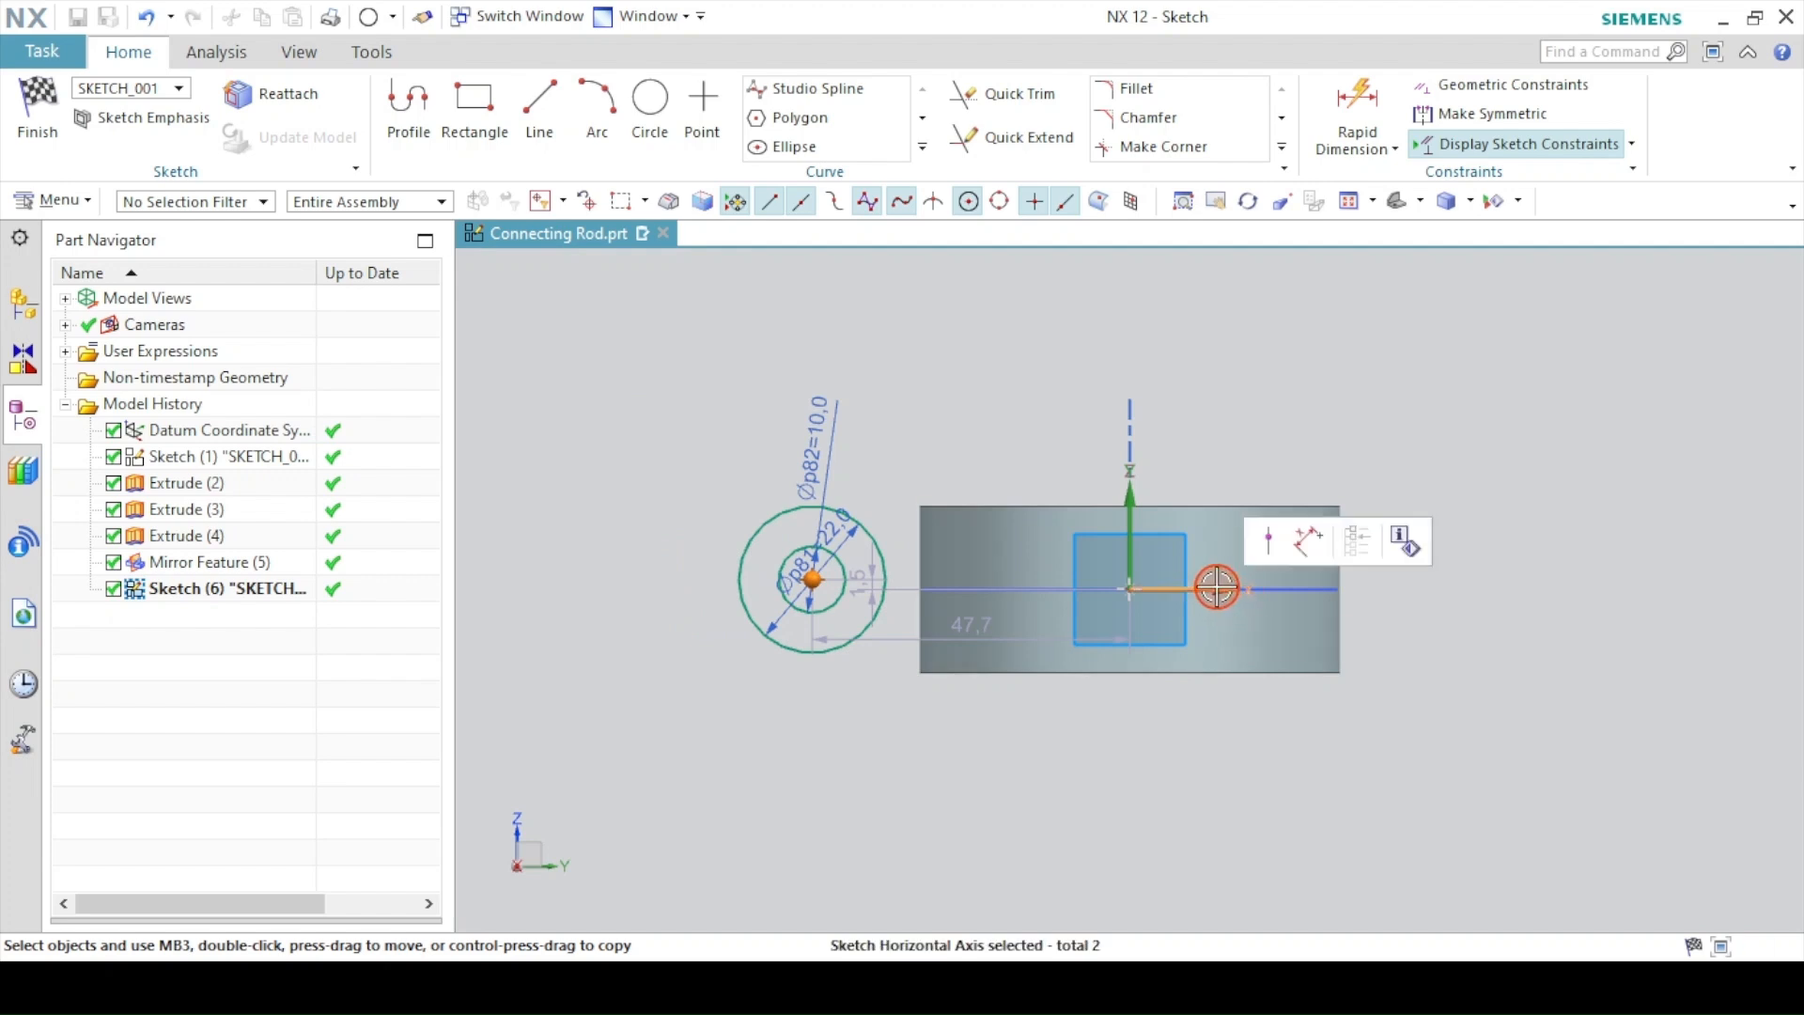
left_click(1268, 540)
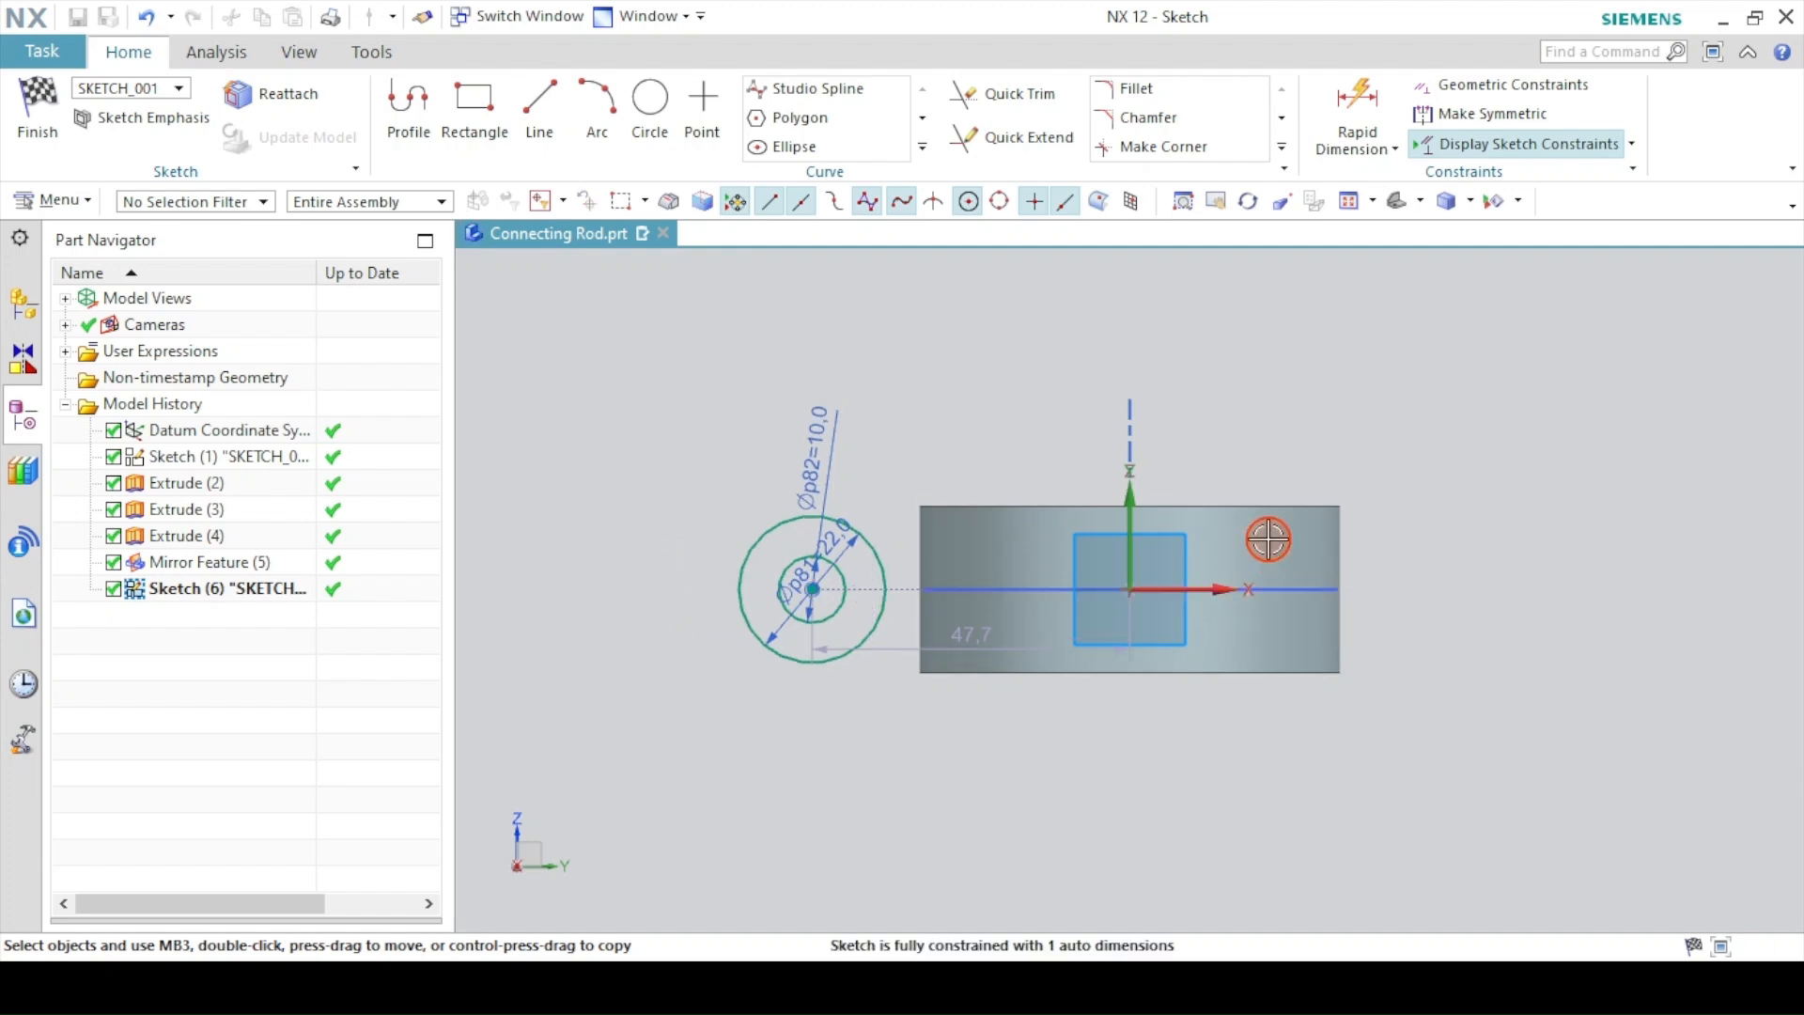
- Mirror both concentric circles across the sketch's vertical axis
left_click(669, 951)
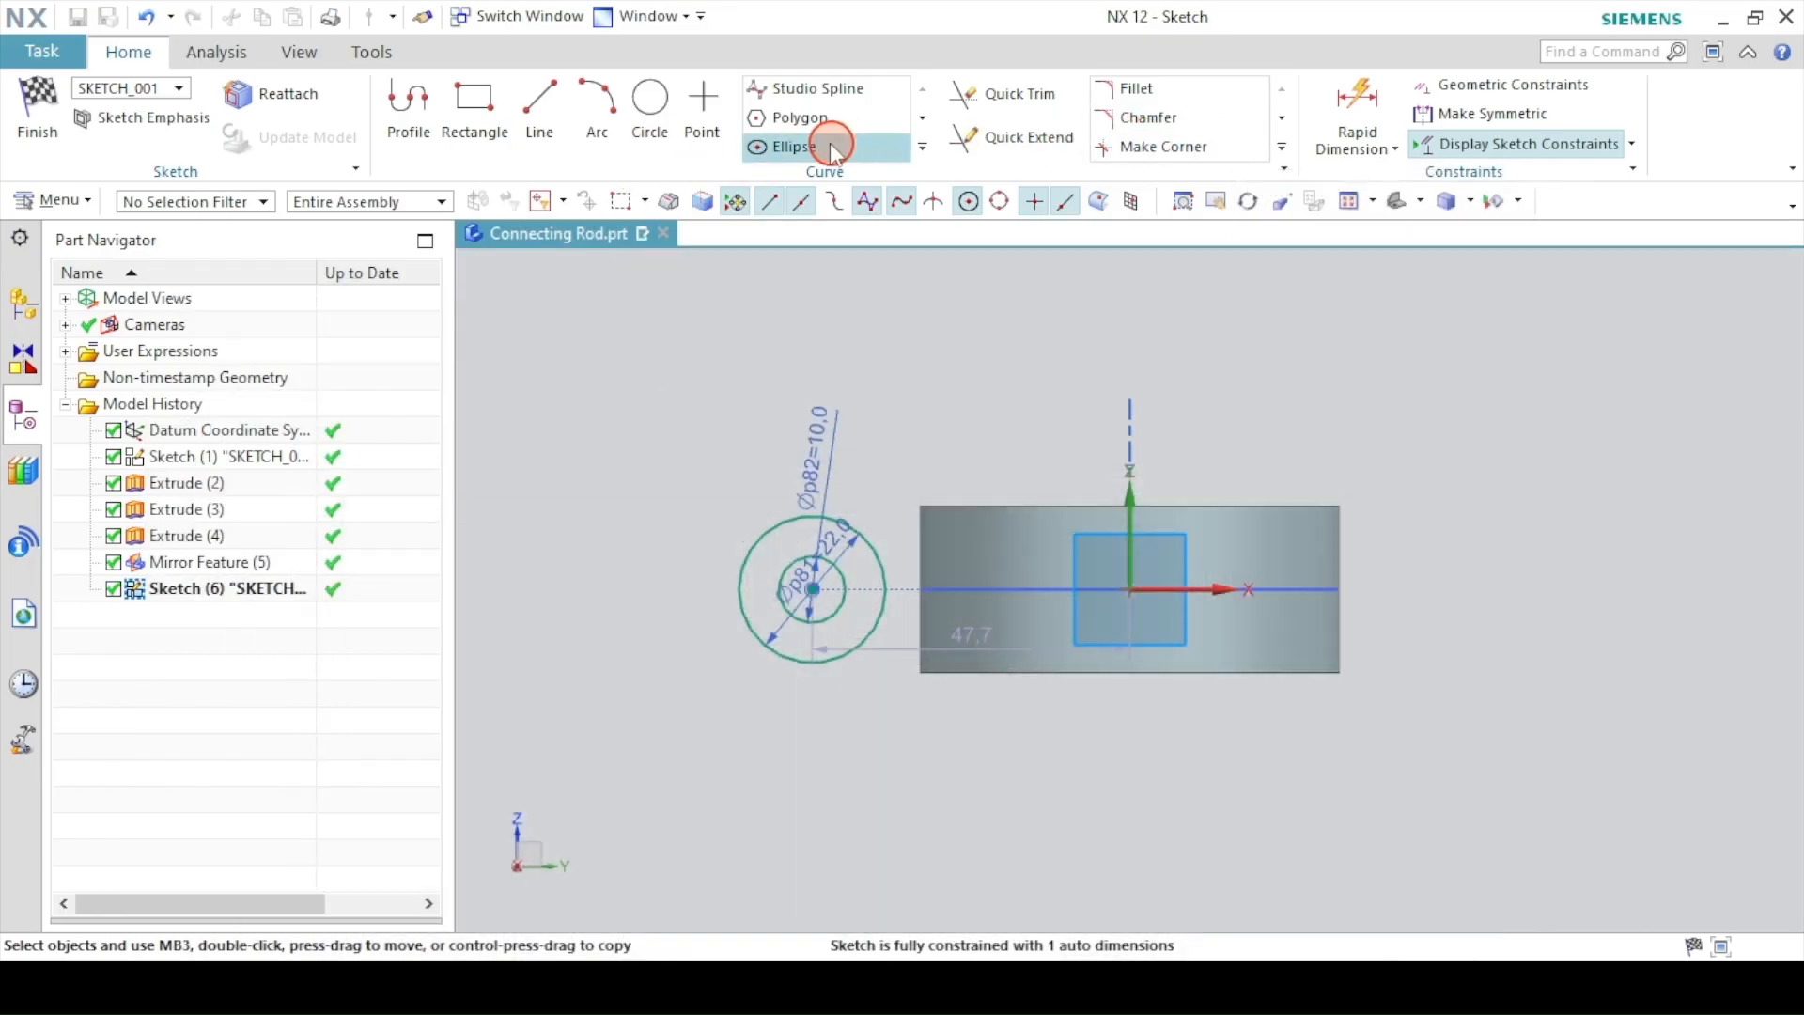
left_click(922, 146)
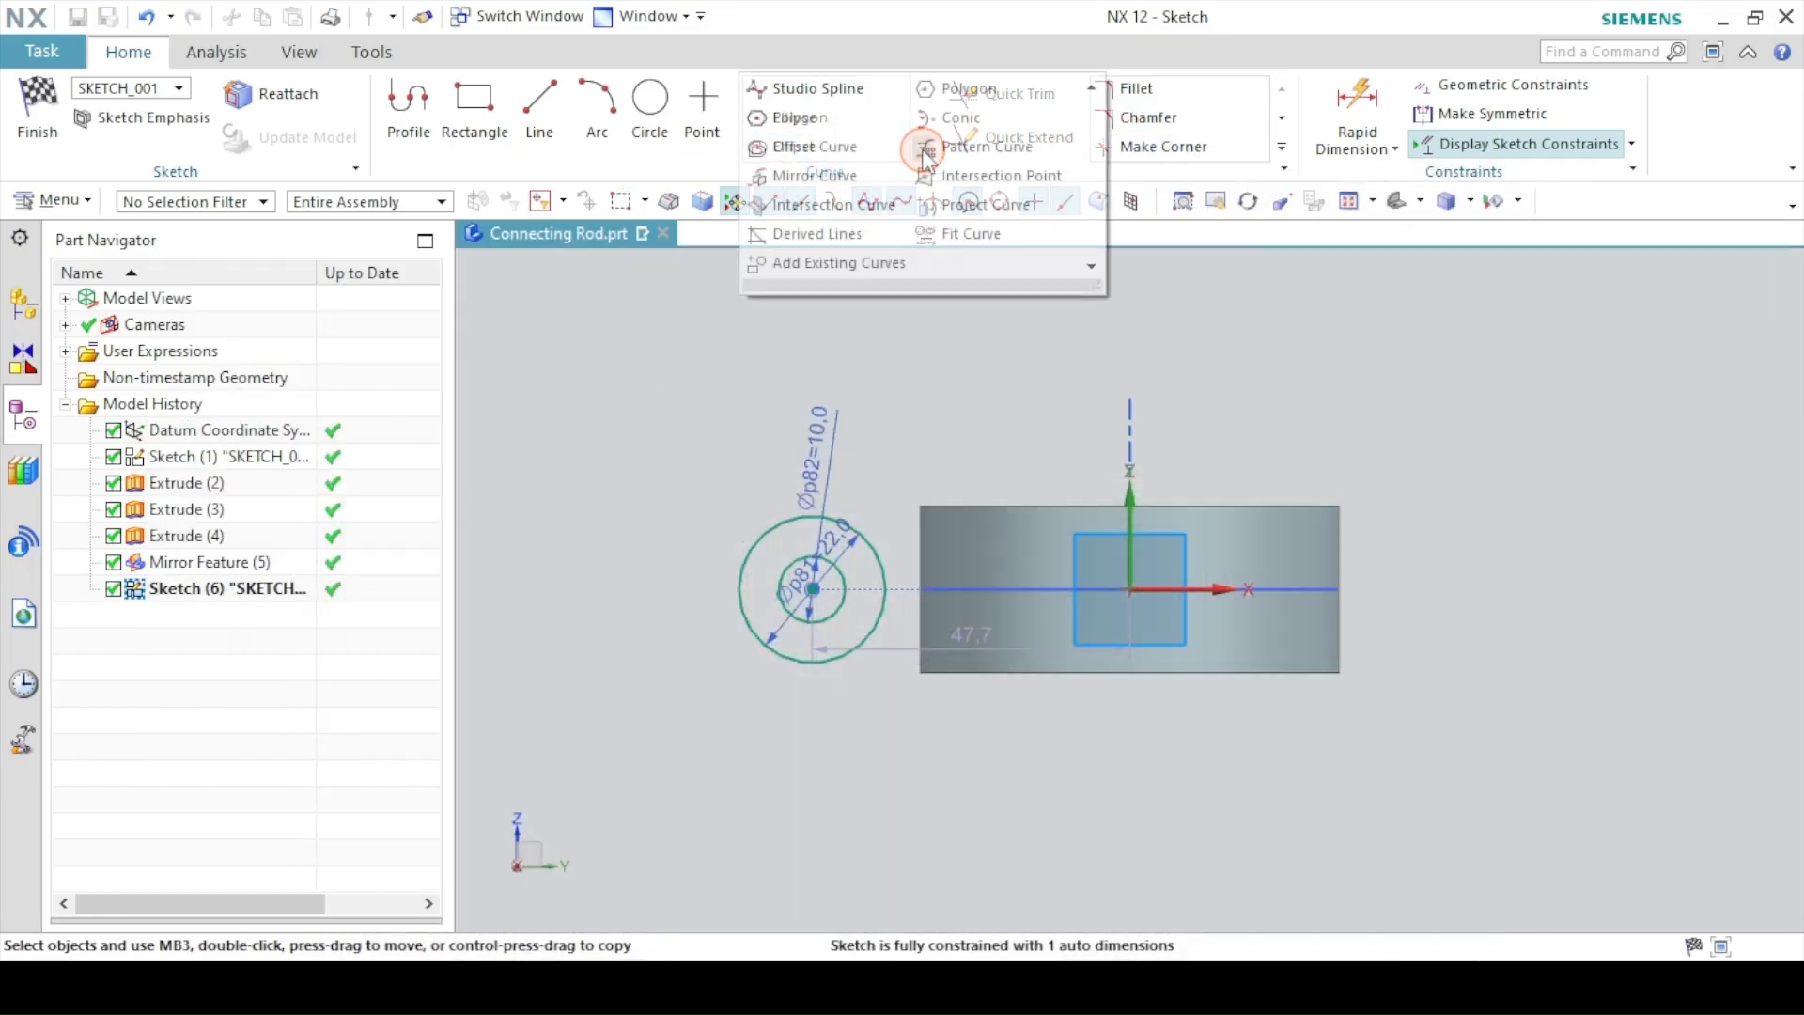
left_click(806, 174)
left_click(758, 524)
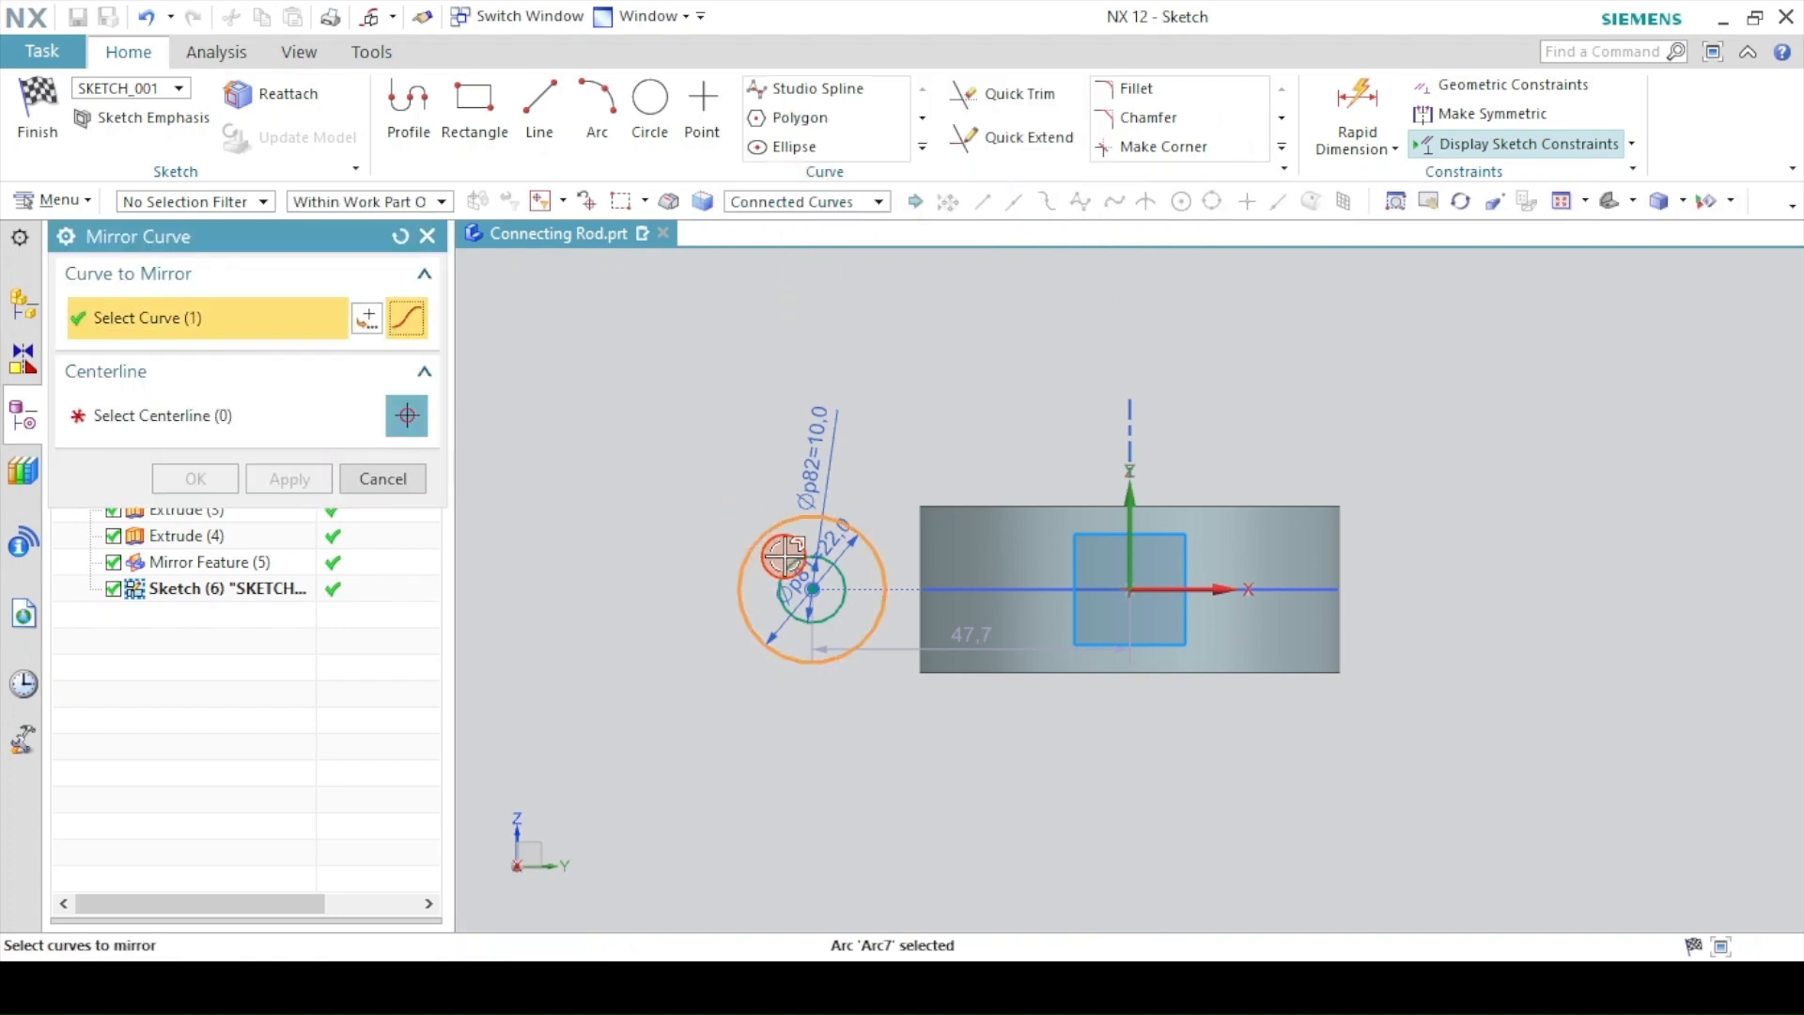
left_click(225, 418)
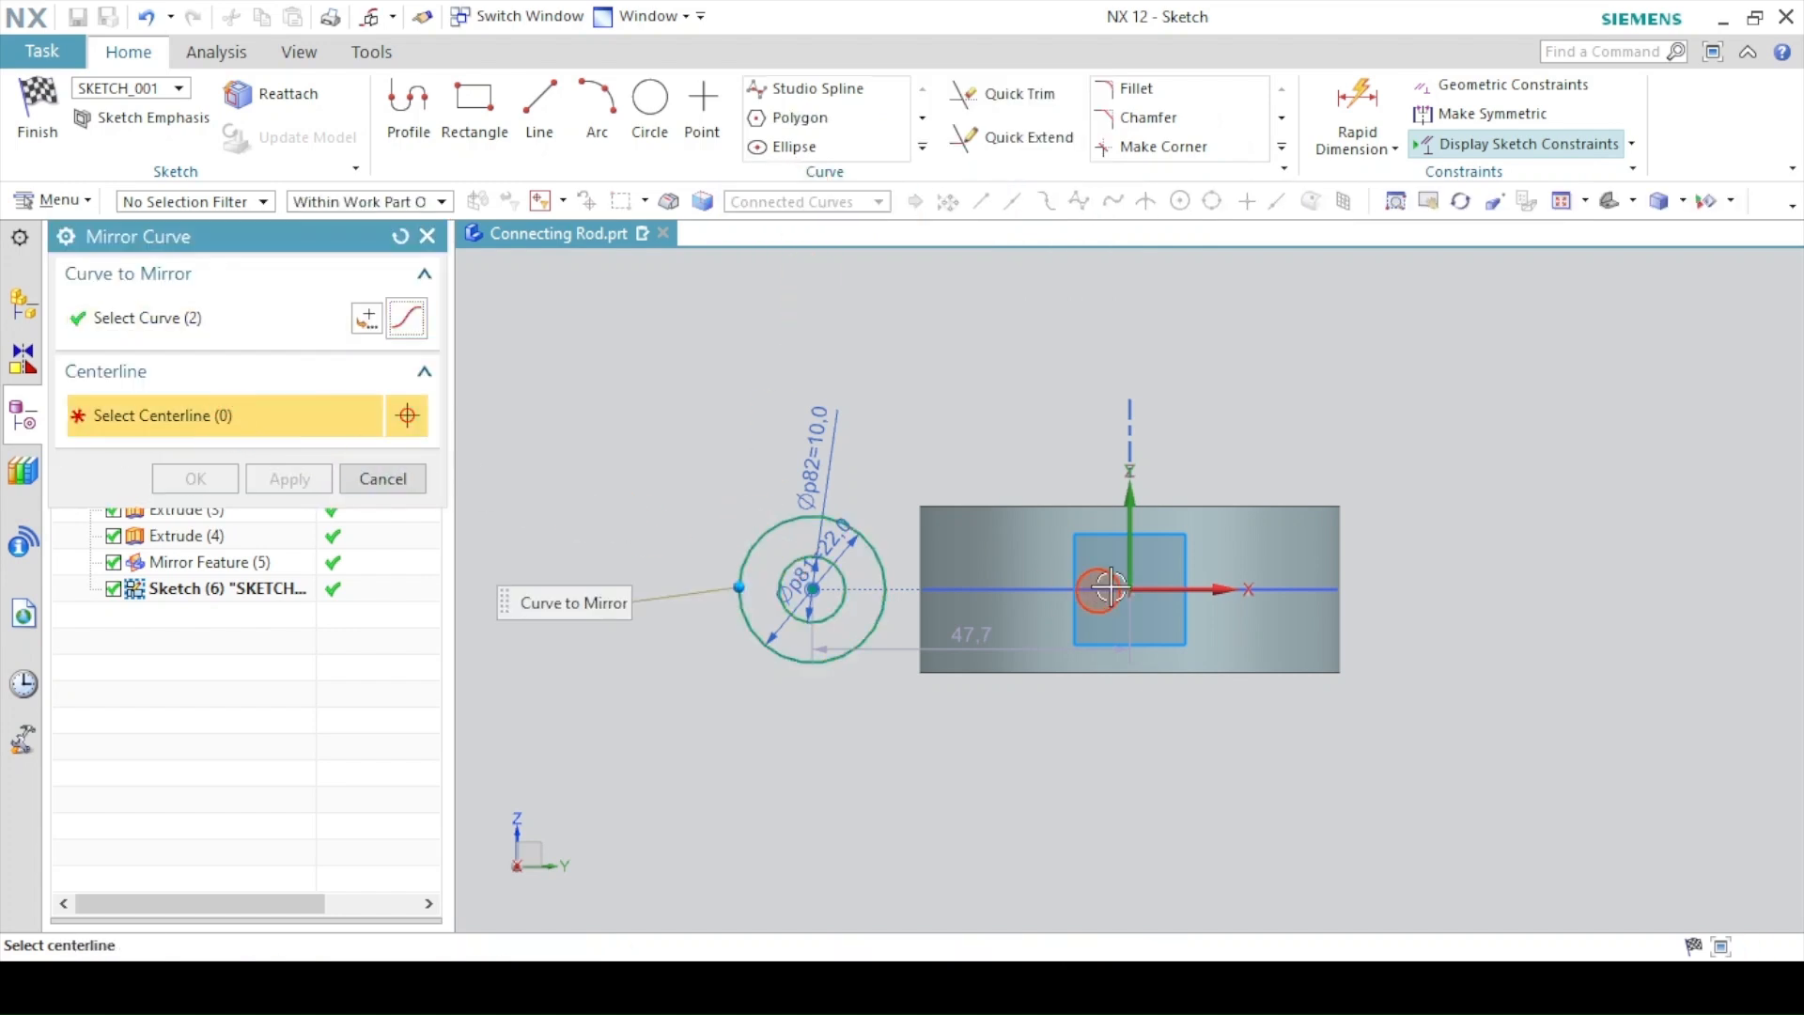
left_click(1130, 508)
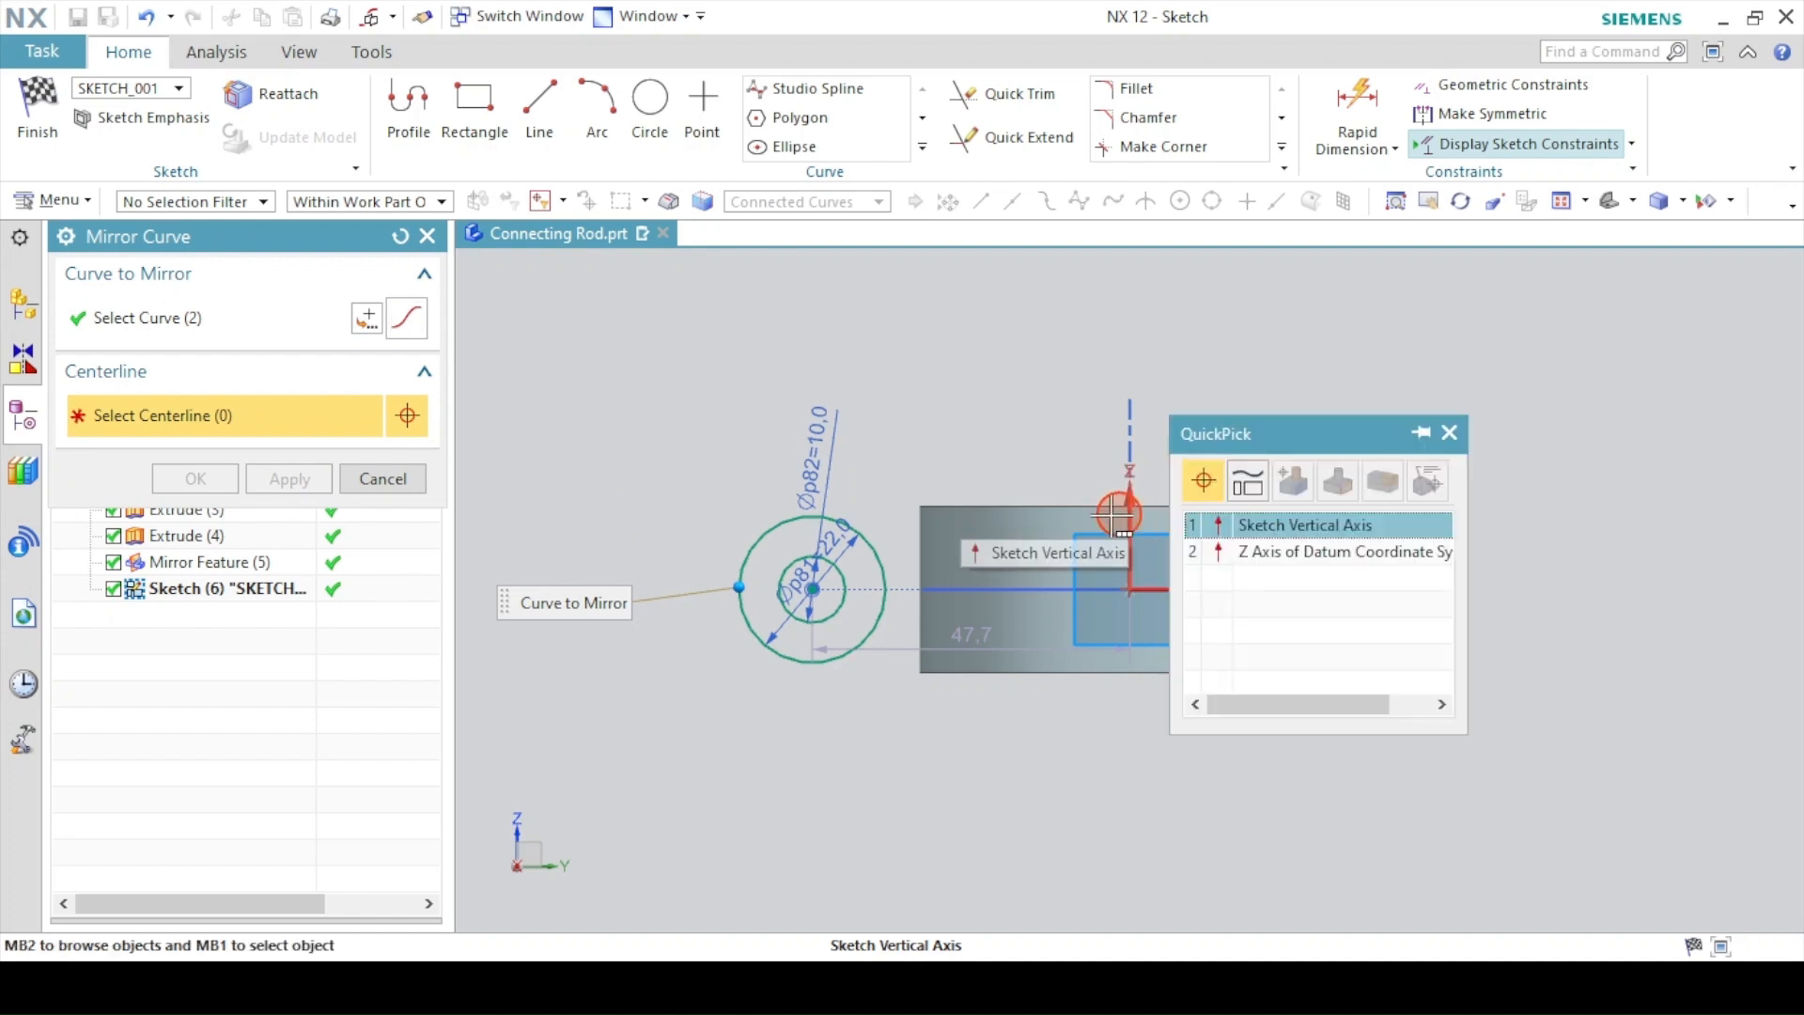
left_click(1211, 523)
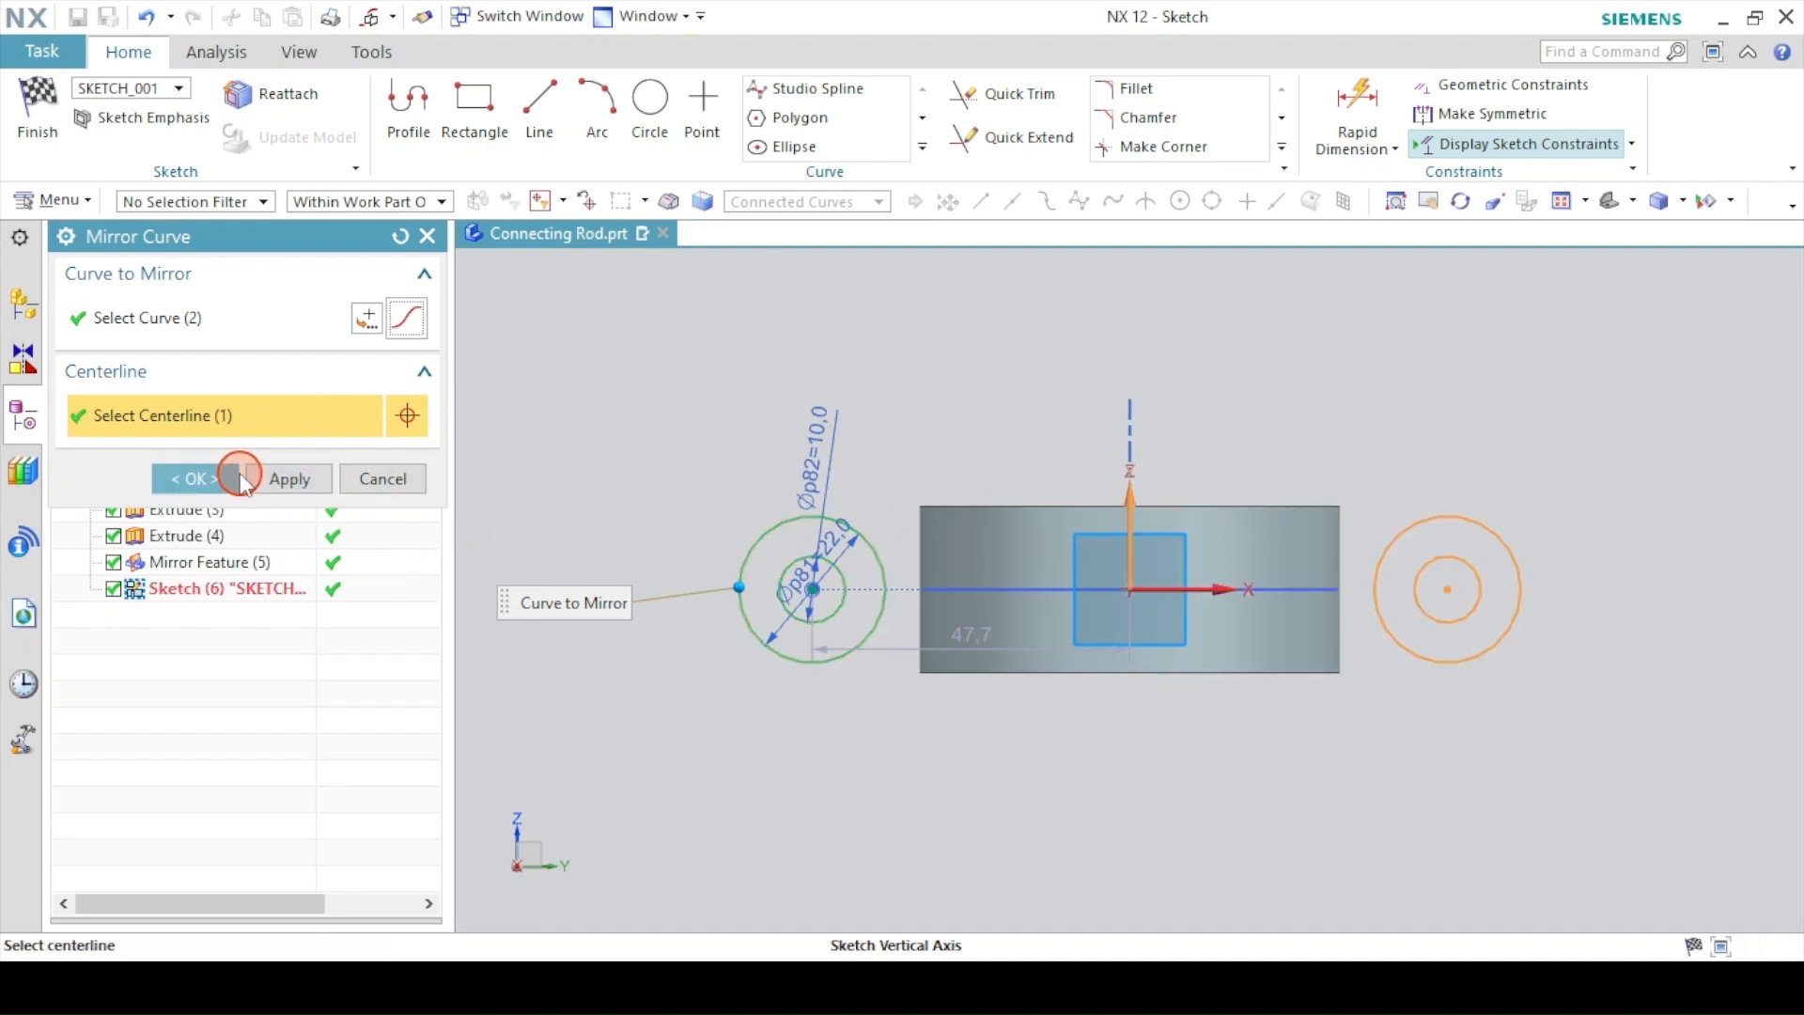
left_click(194, 478)
- Dimension the distance between the two circle centres as 76 mm and finish the sketch
left_click(1313, 122)
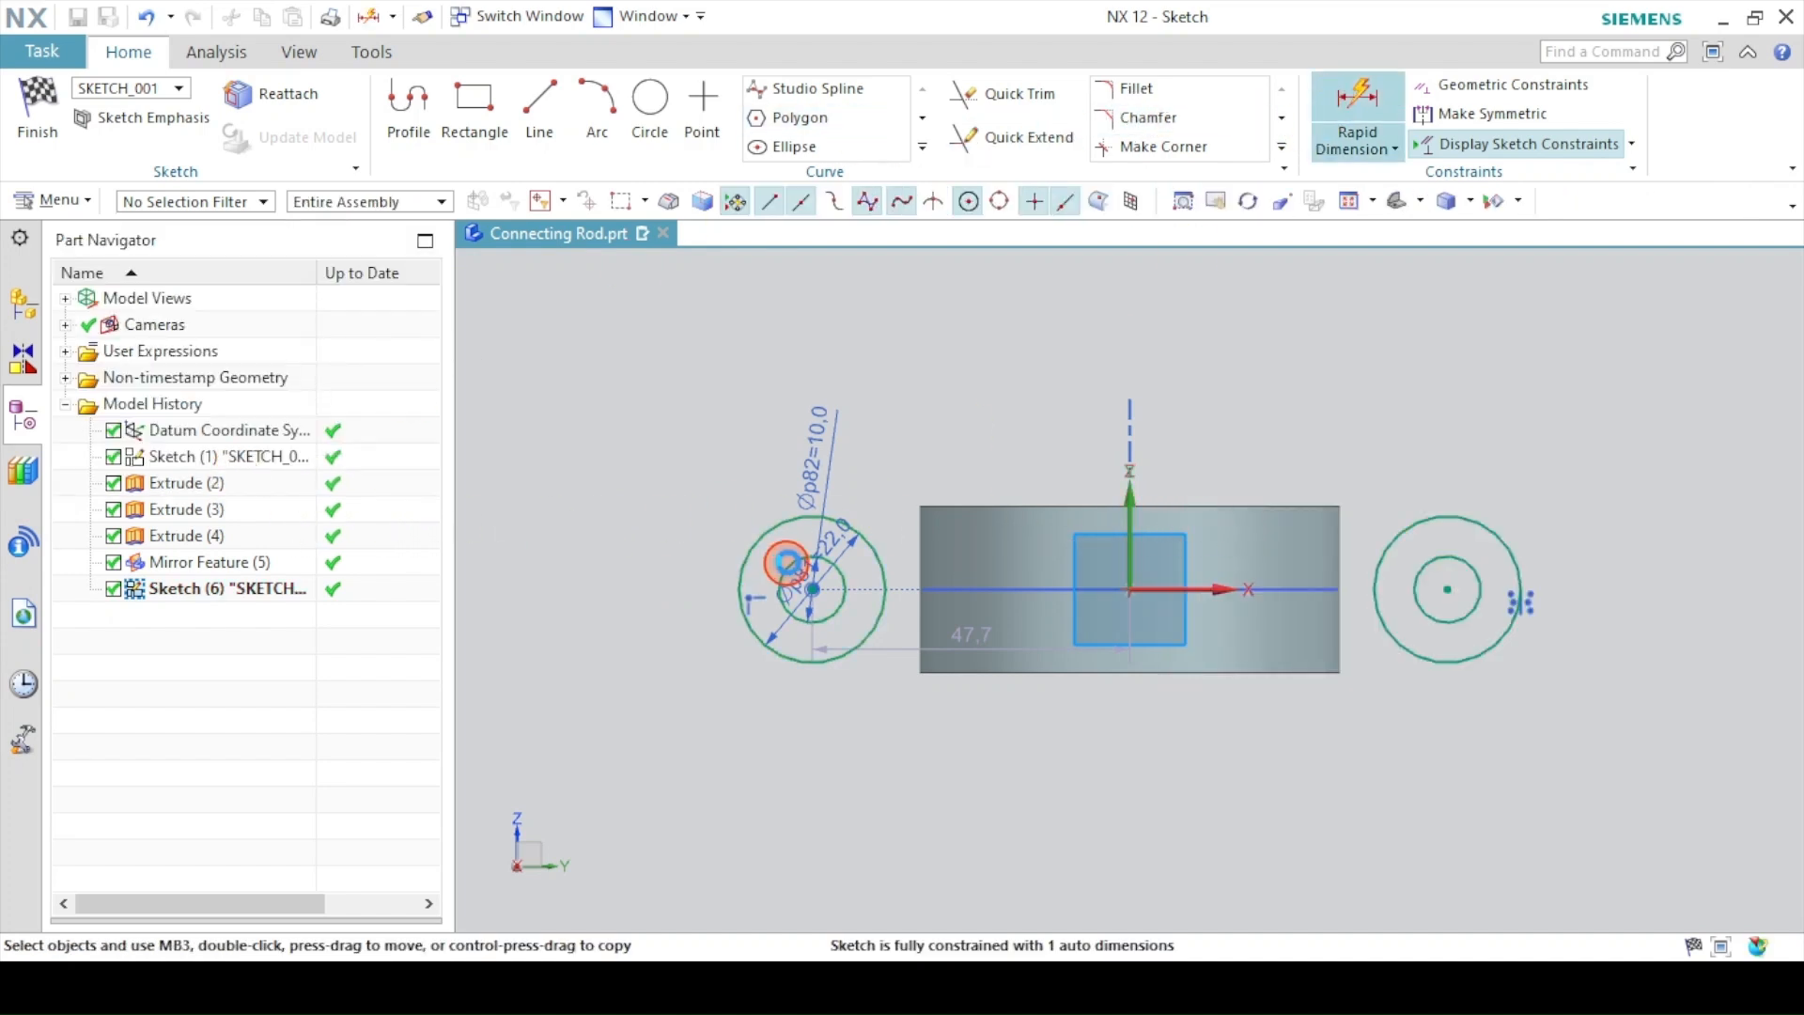
left_click(805, 580)
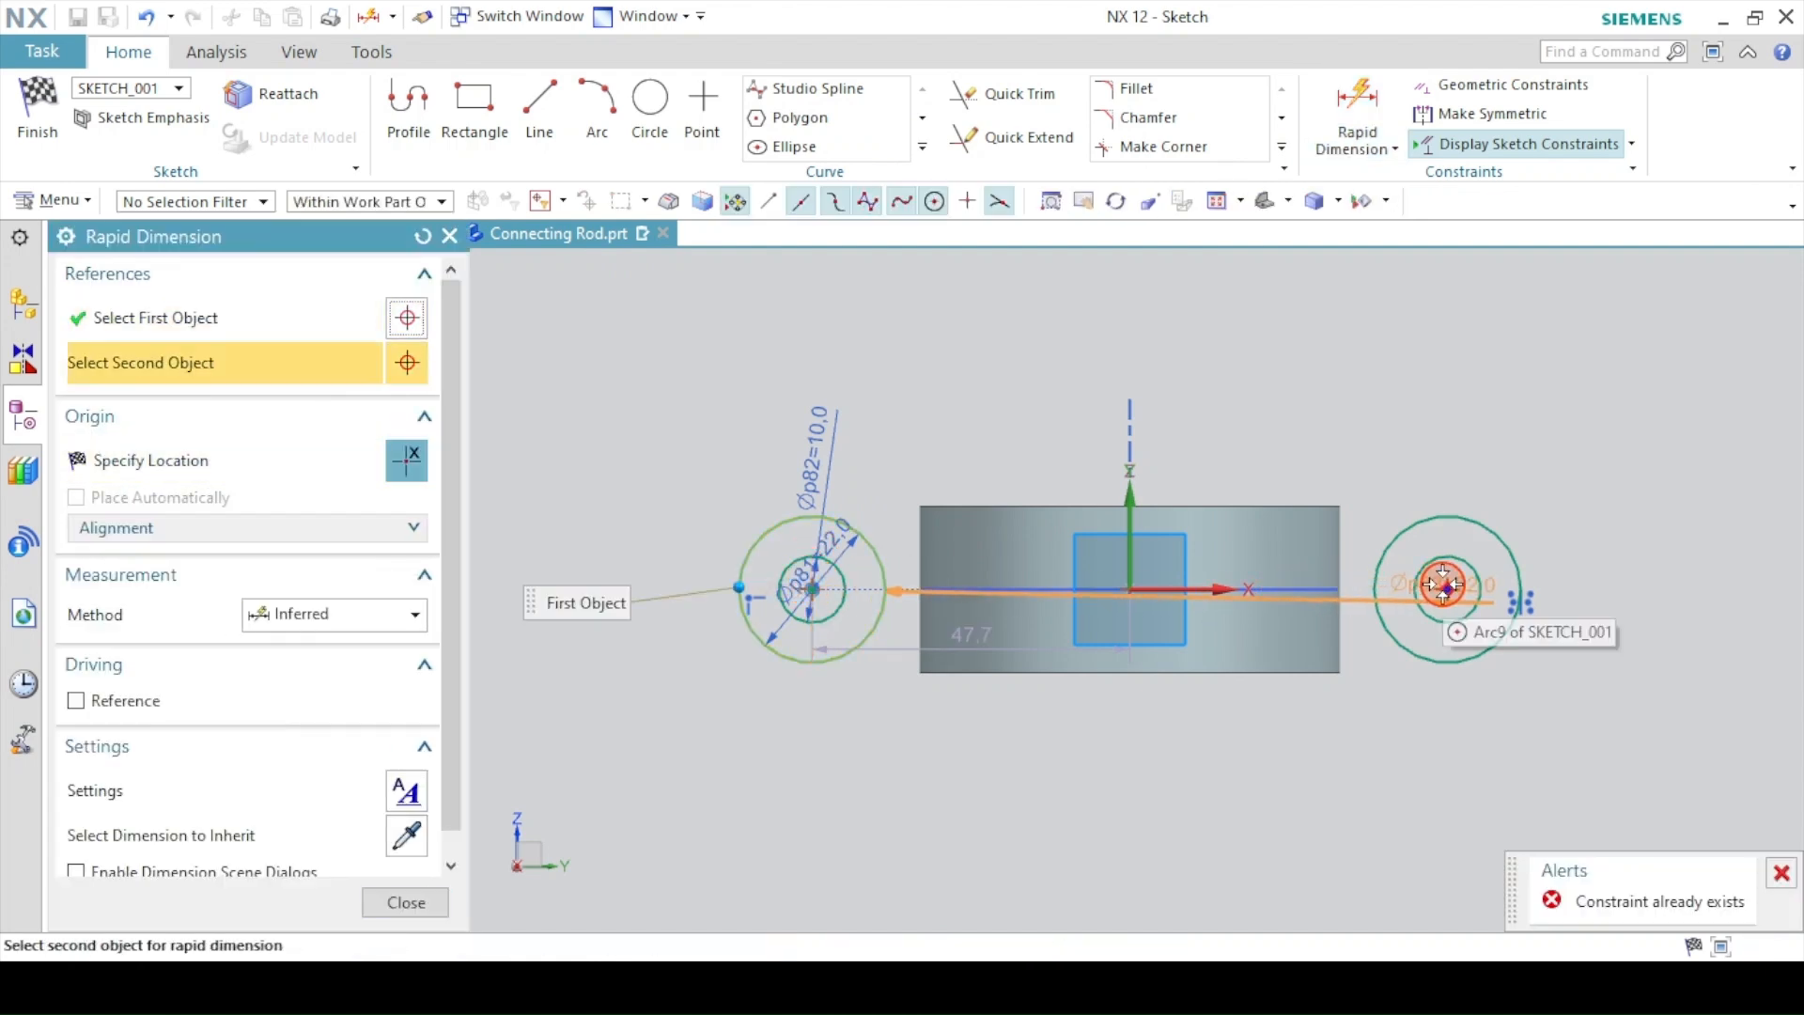
left_click(1448, 590)
left_click(1159, 831)
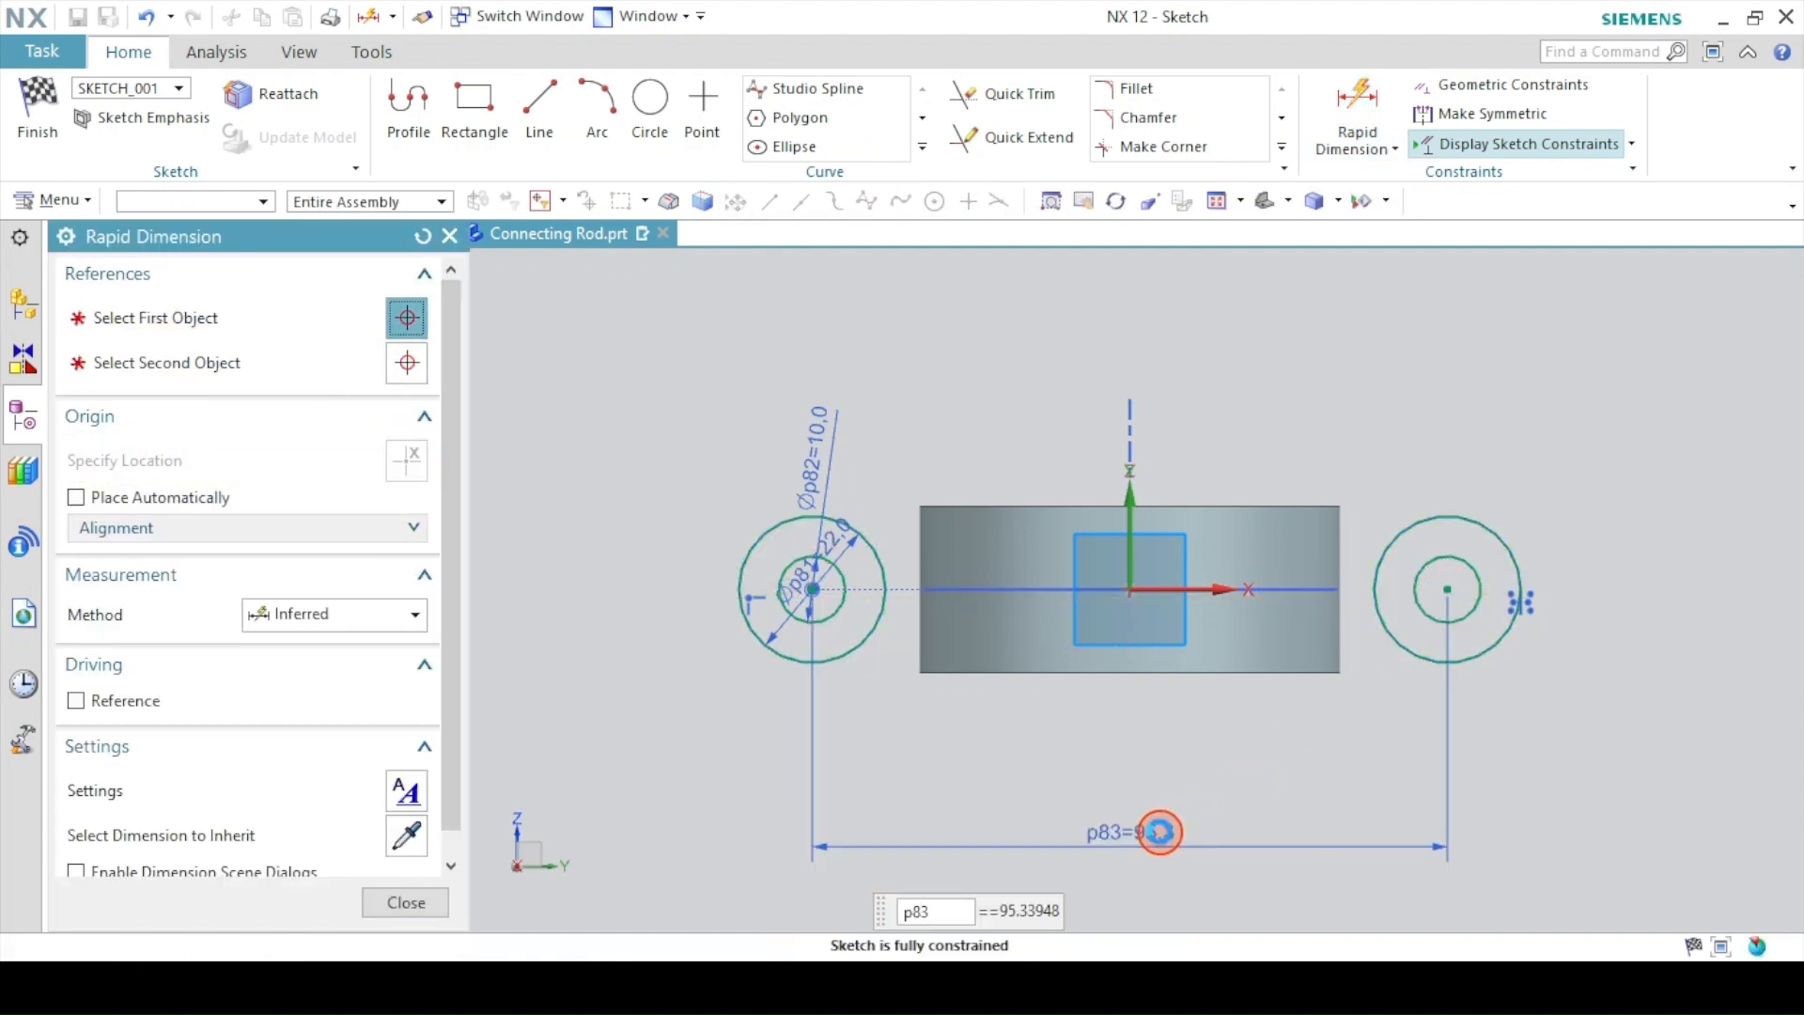
type("76")
key("Return")
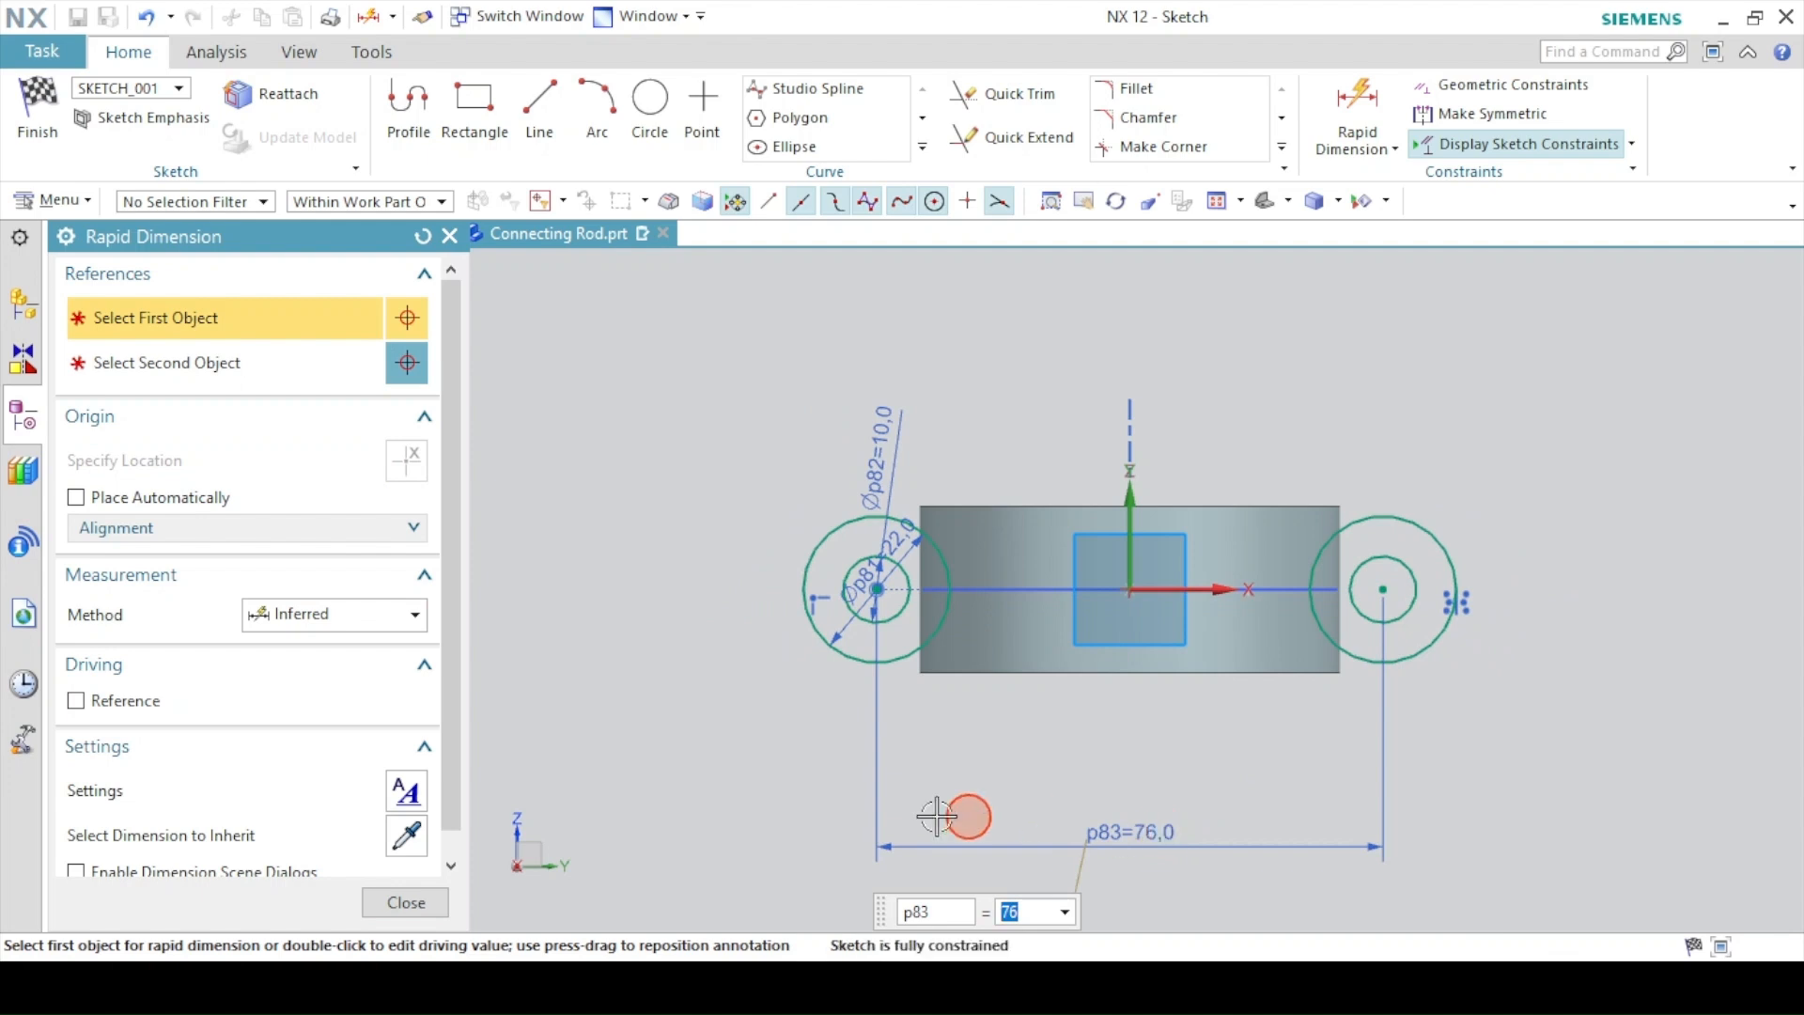
left_click(376, 906)
left_click(38, 111)
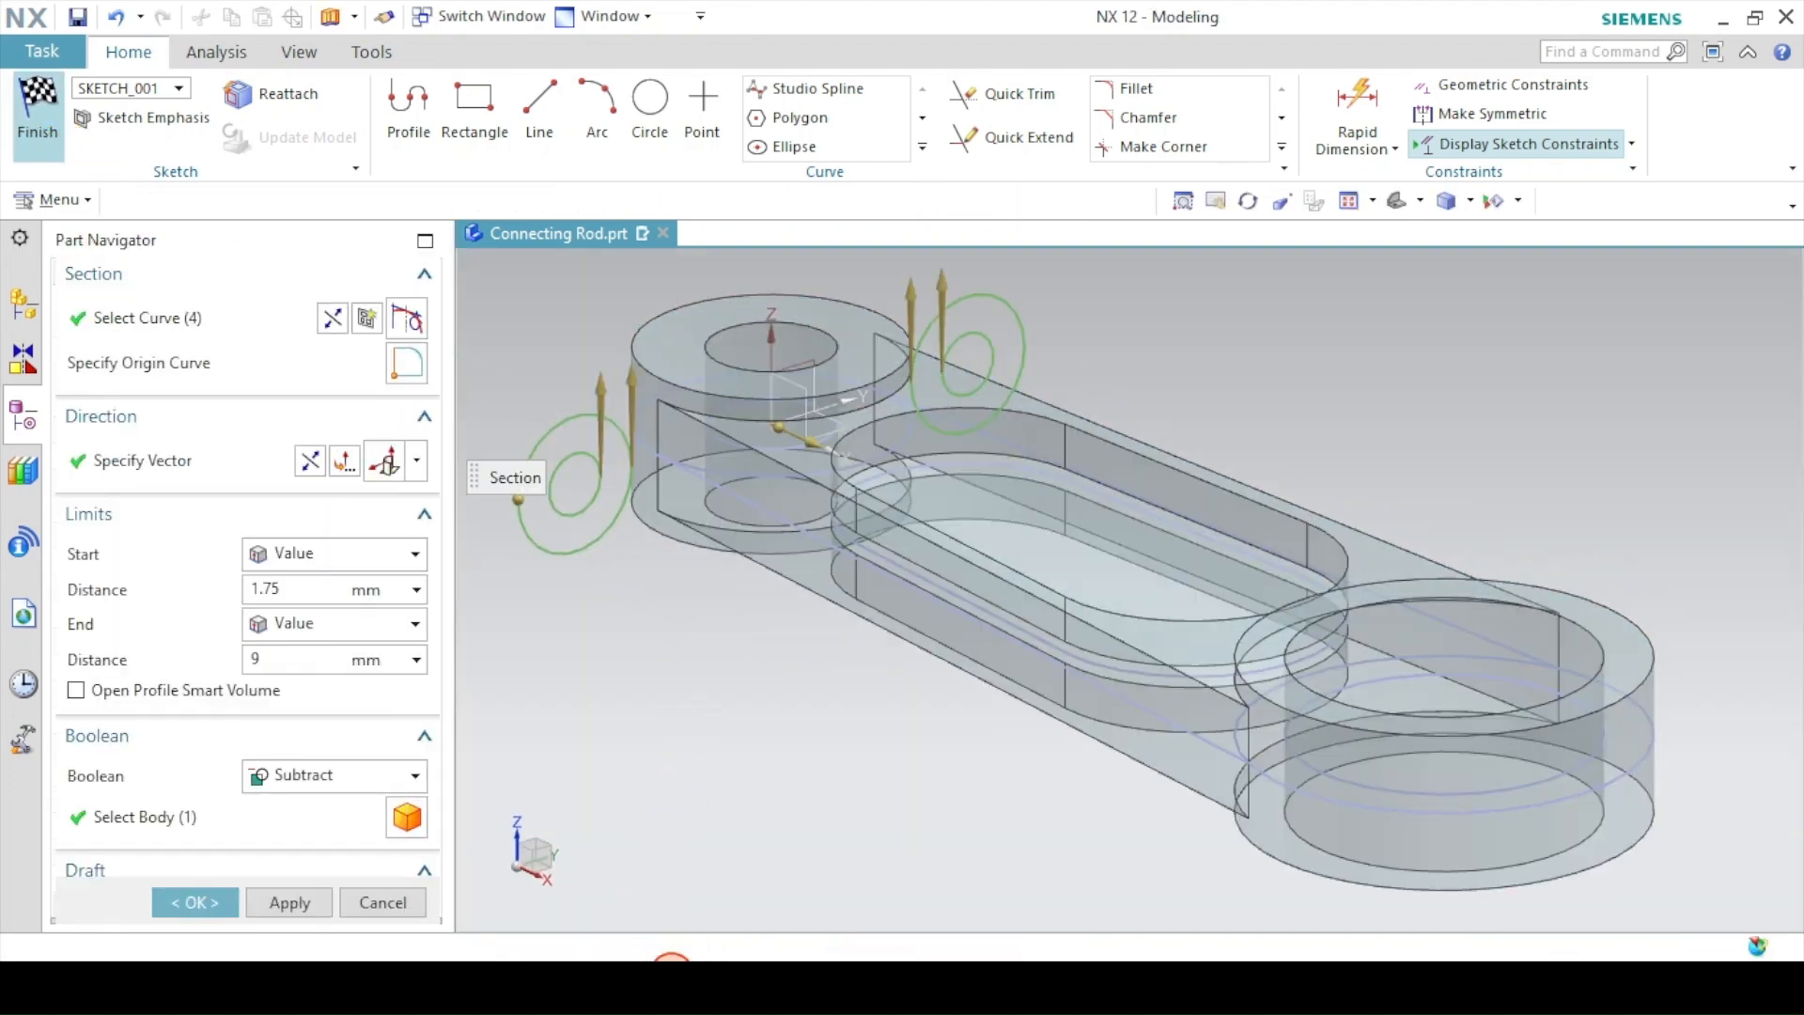
- Check the boss position on the drawing and set the extrusion's start distance to 160-25 mm
left_click(669, 974)
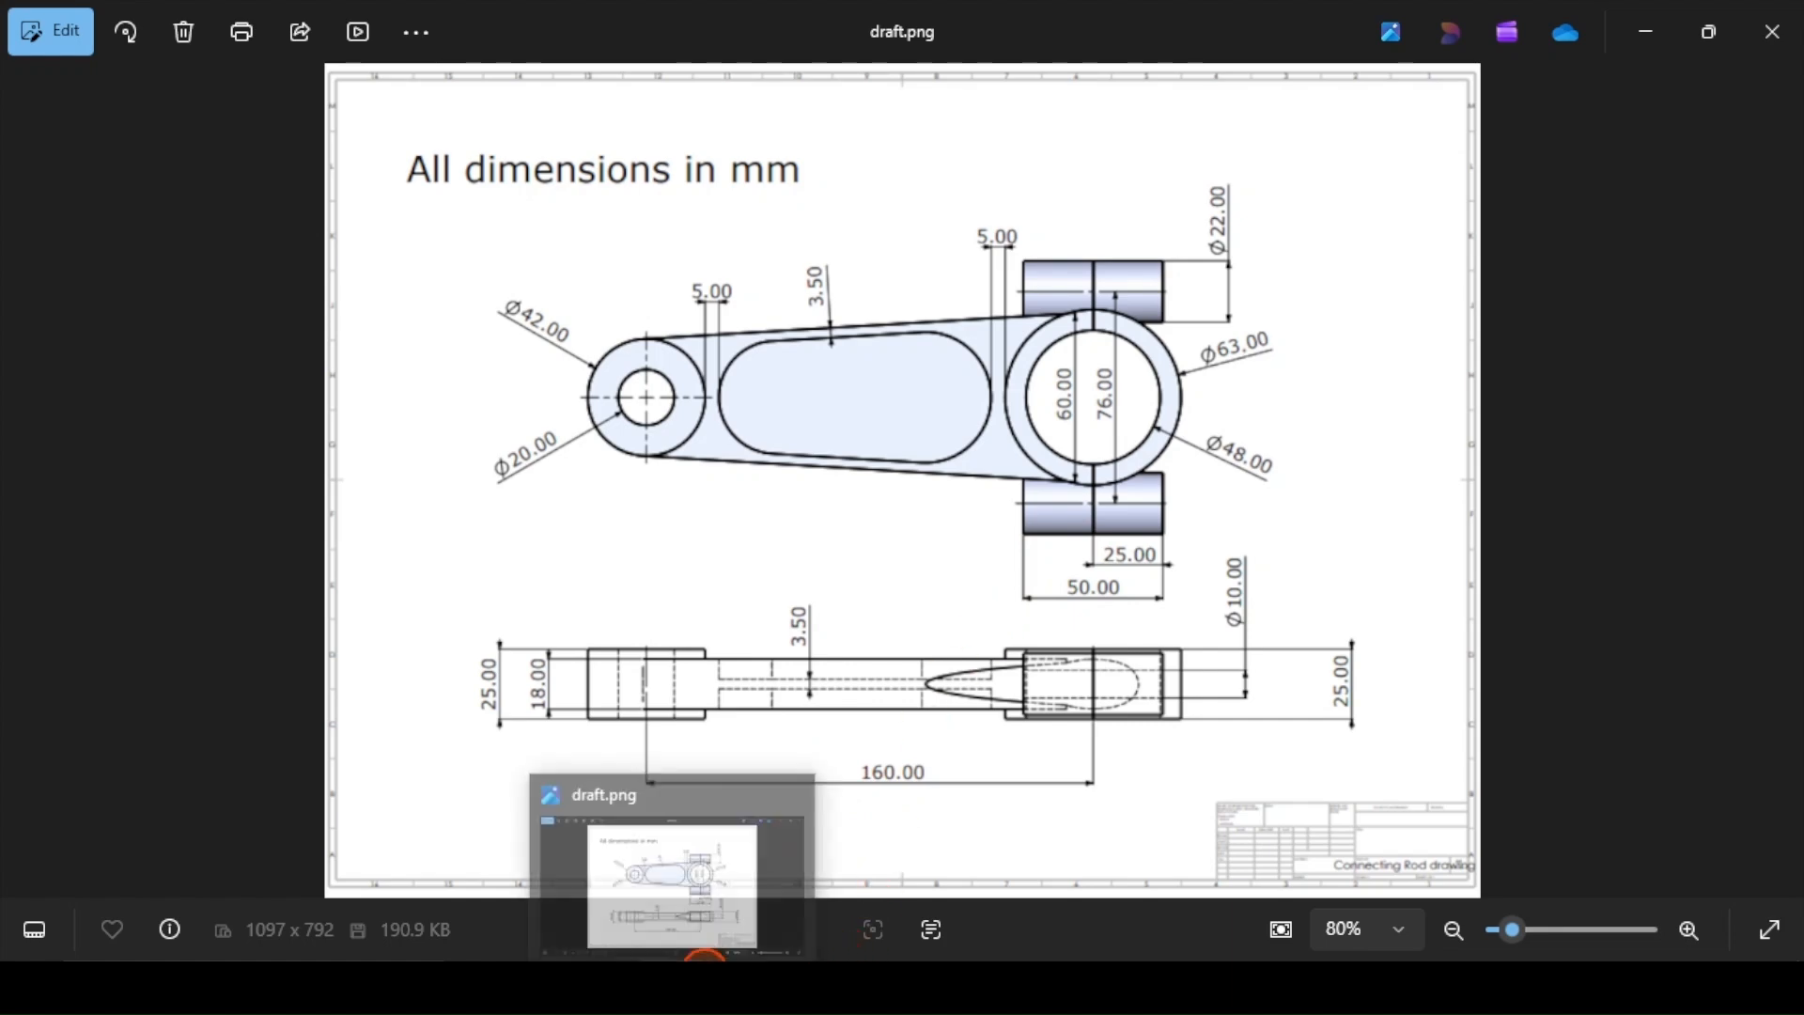
left_click(575, 888)
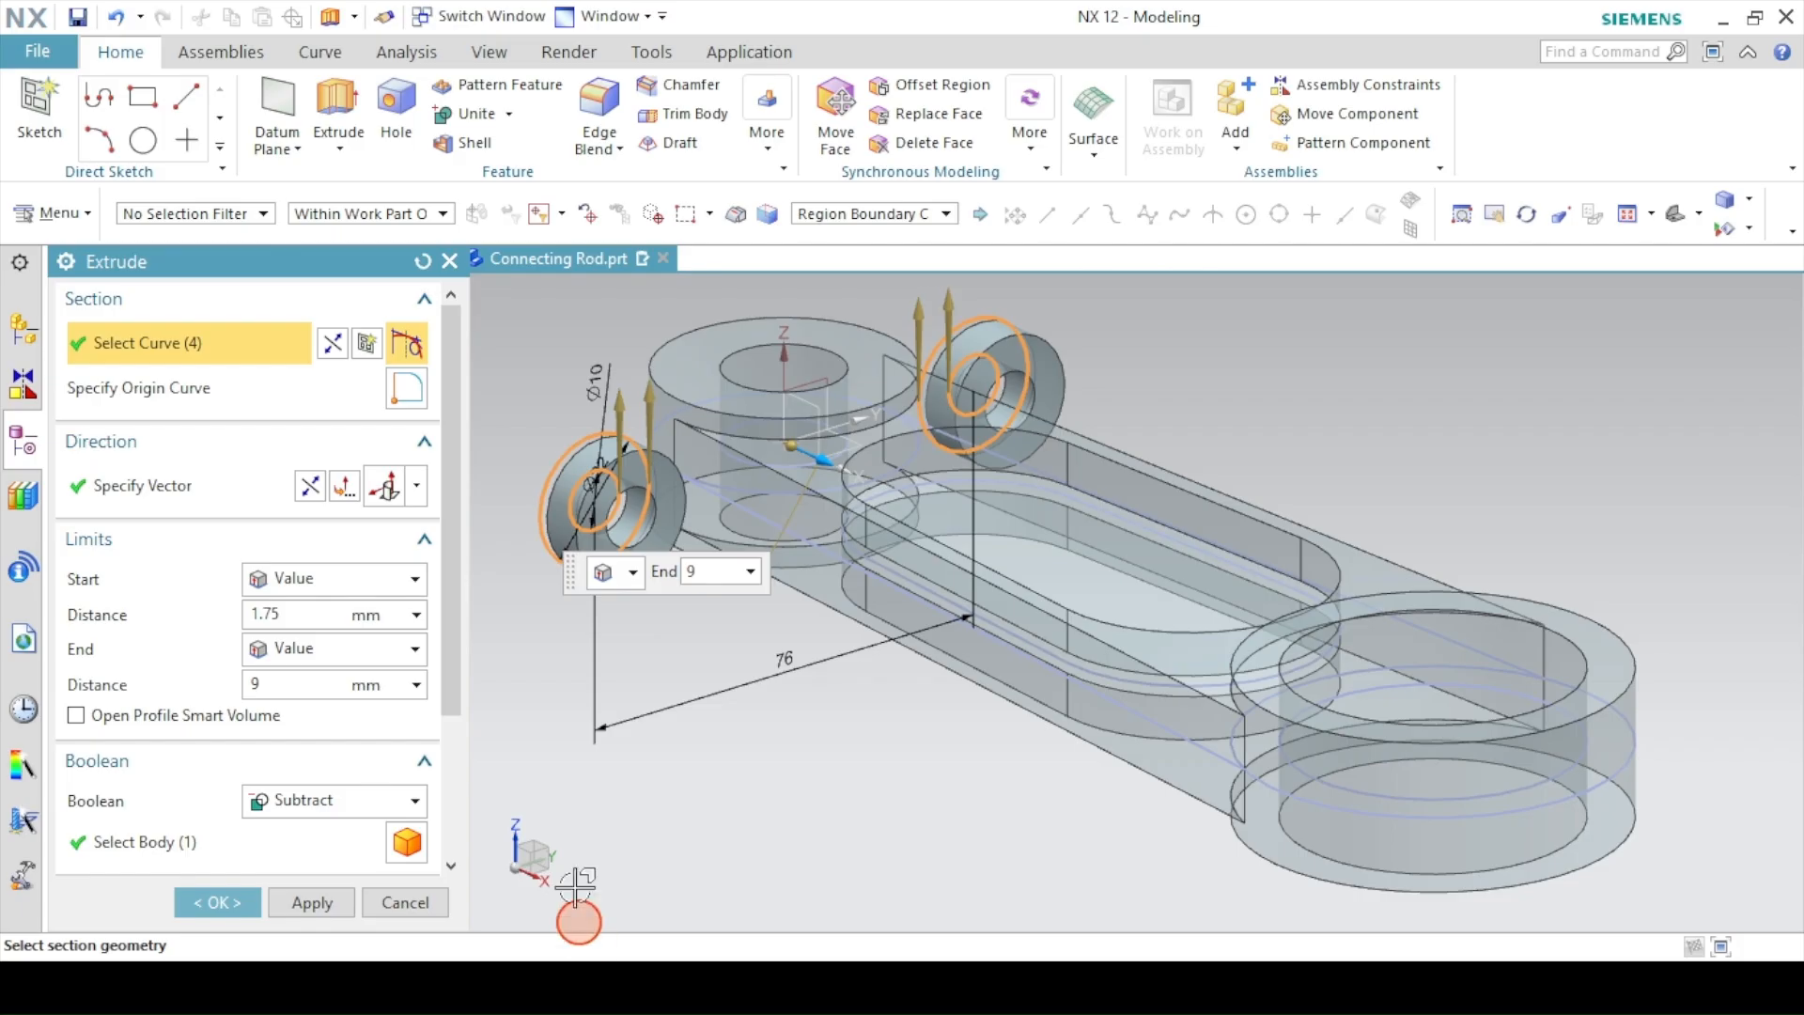
left_click(295, 617)
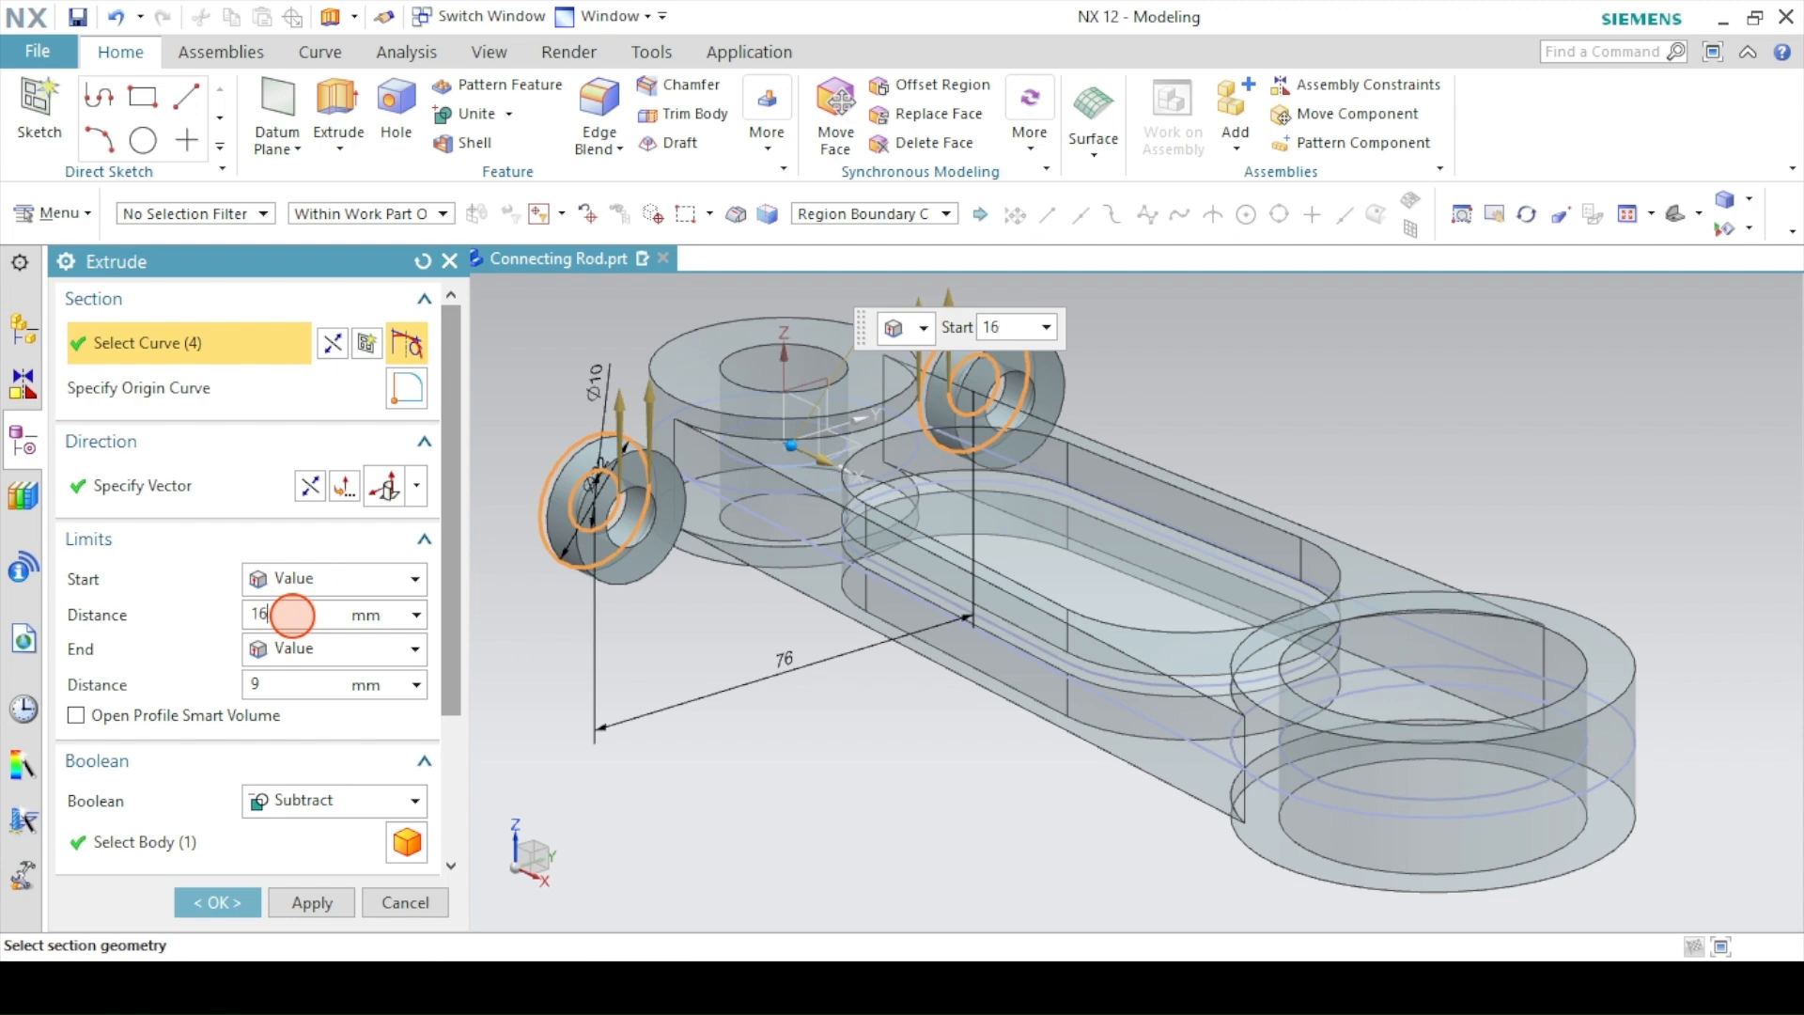
type("160-25")
key("Return")
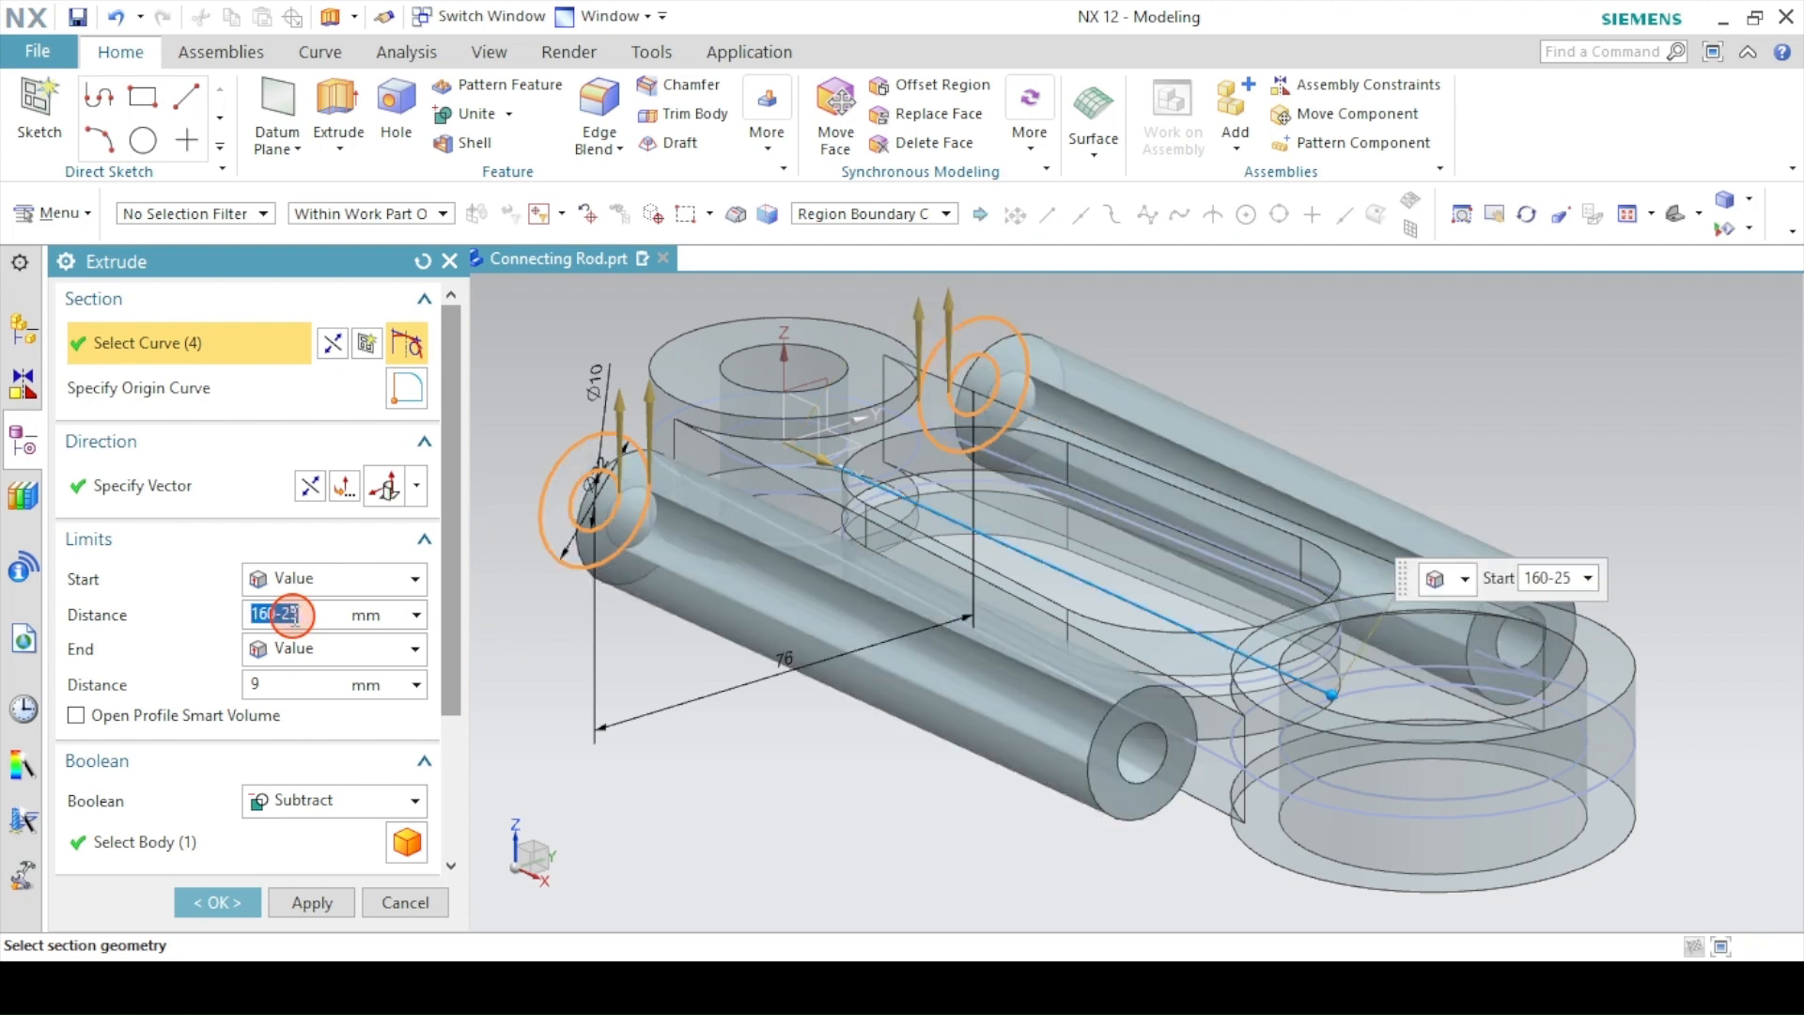
- Set the extrusion's end distance to 160+25 mm and unite the two bolt bosses with the rod body
left_click(674, 953)
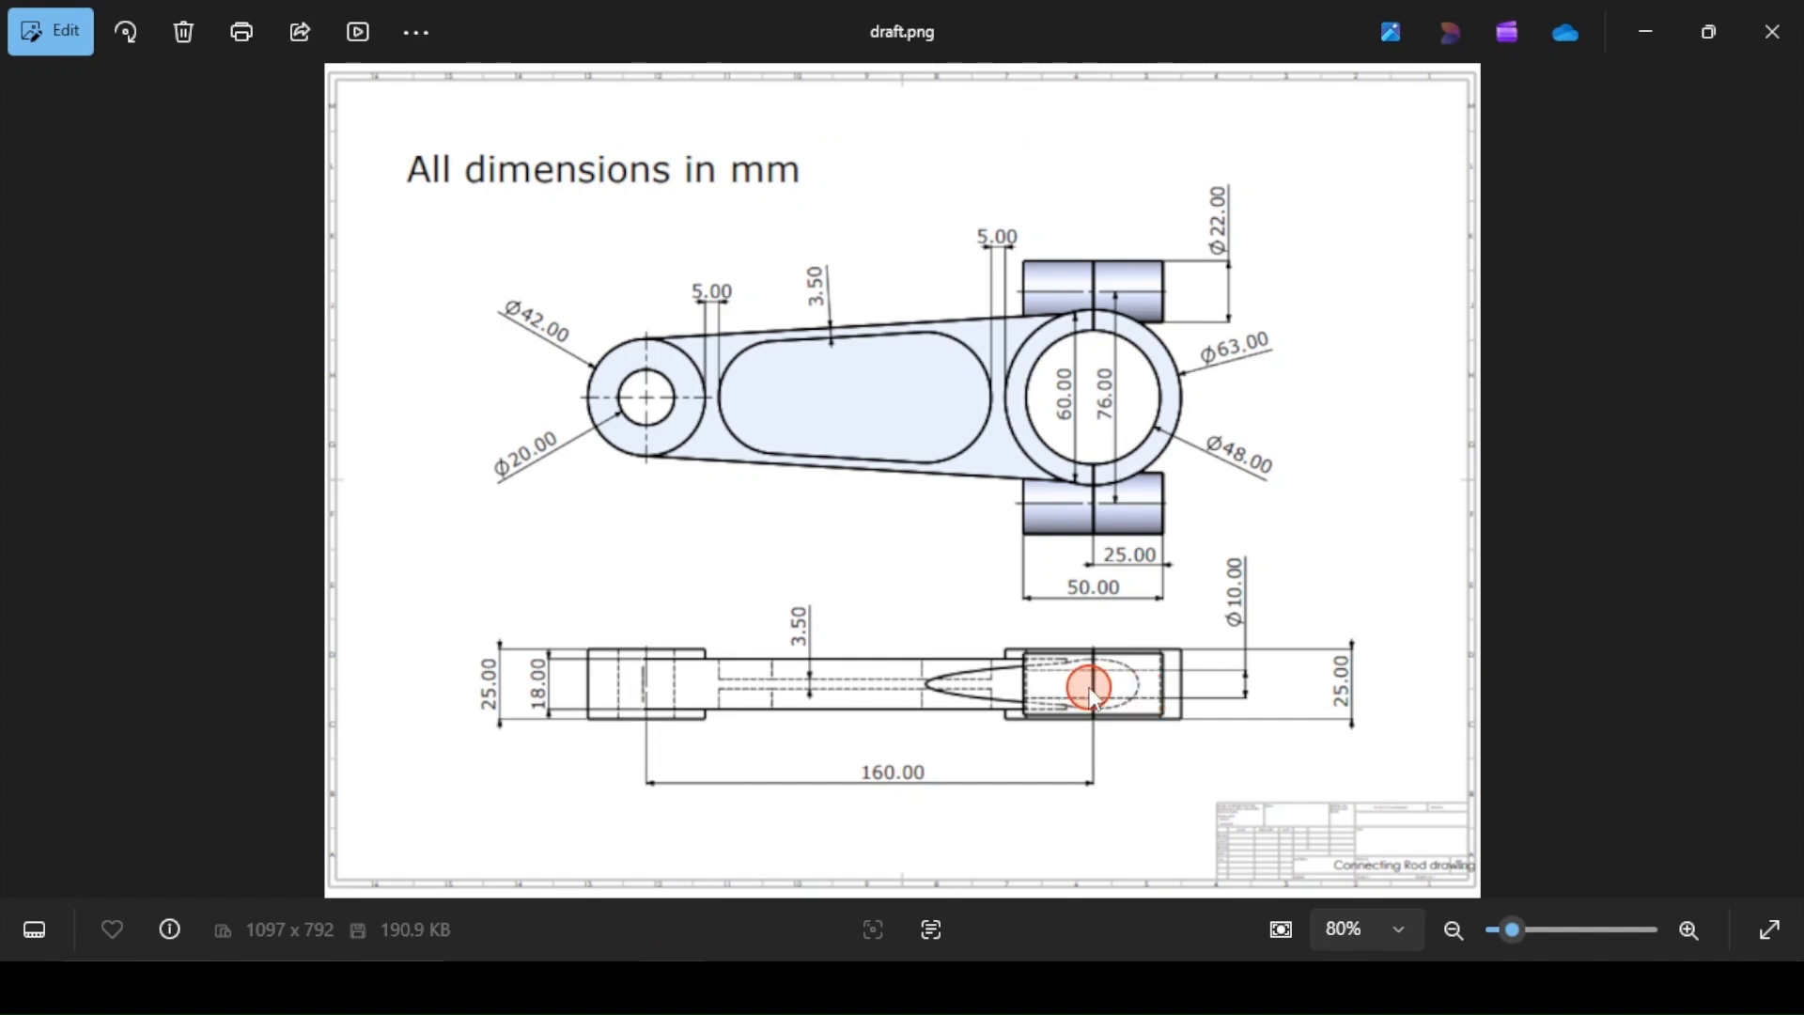
left_click(696, 979)
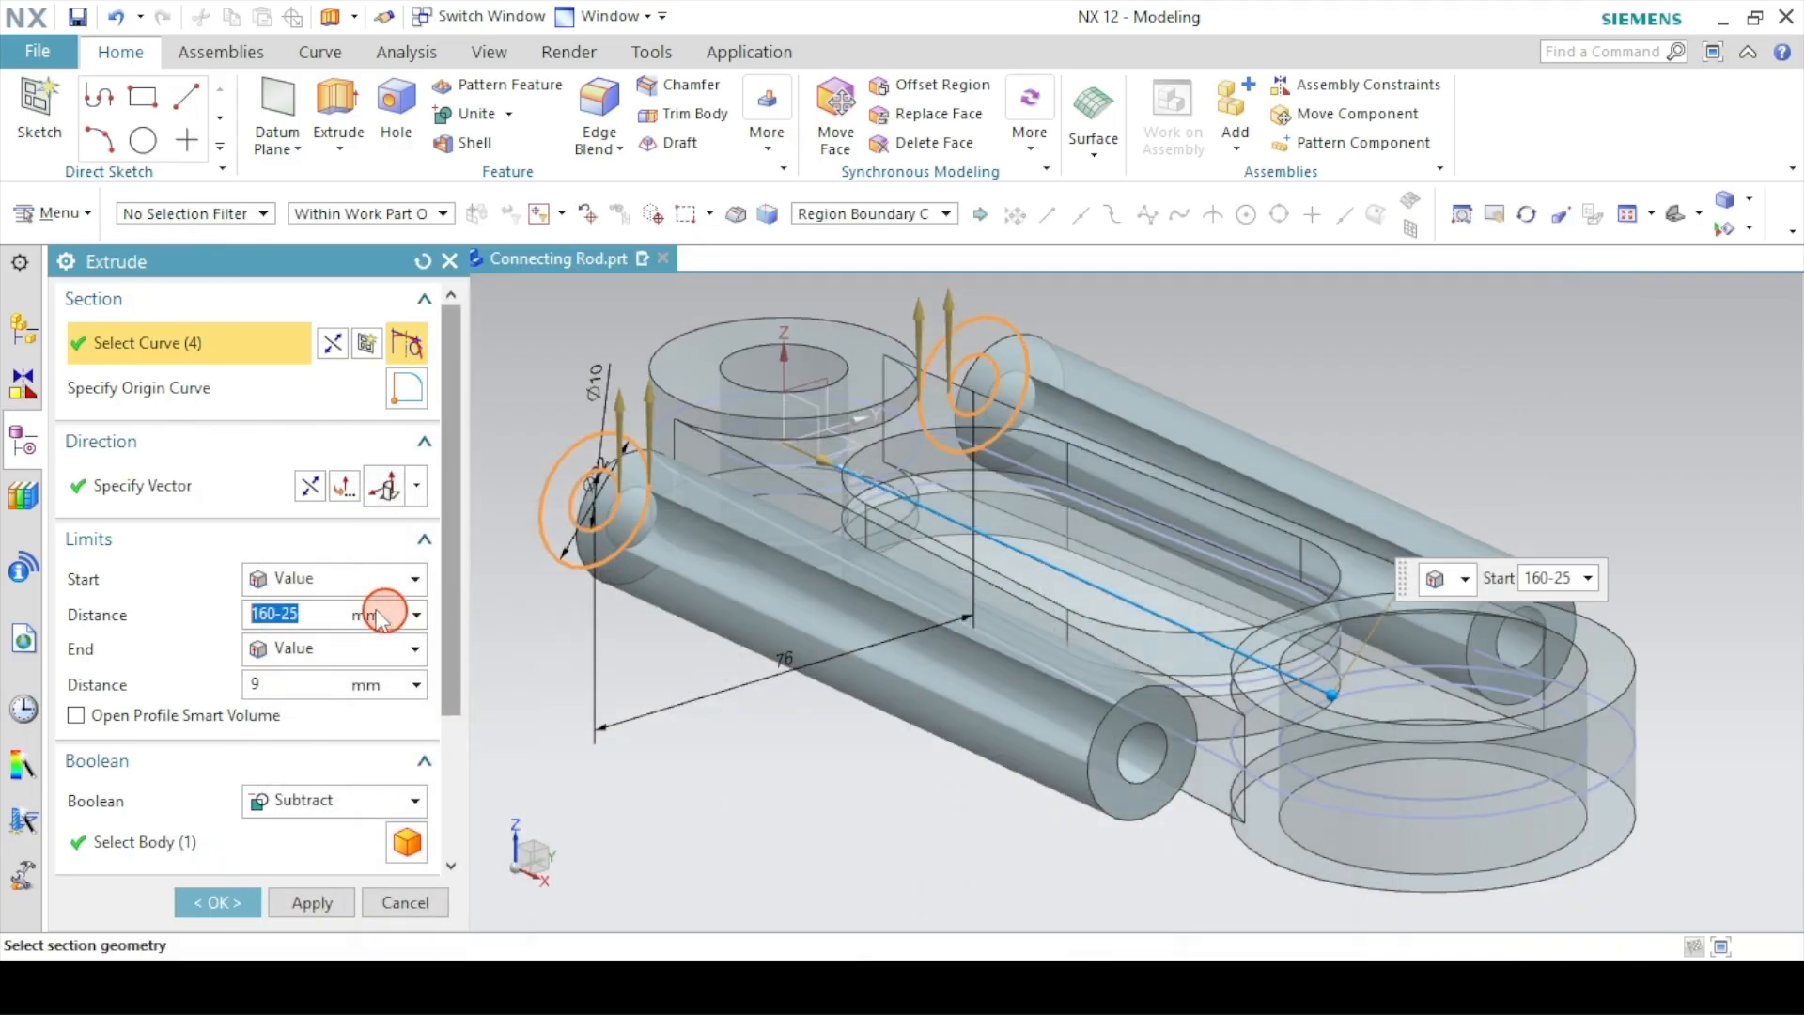
double_click(302, 686)
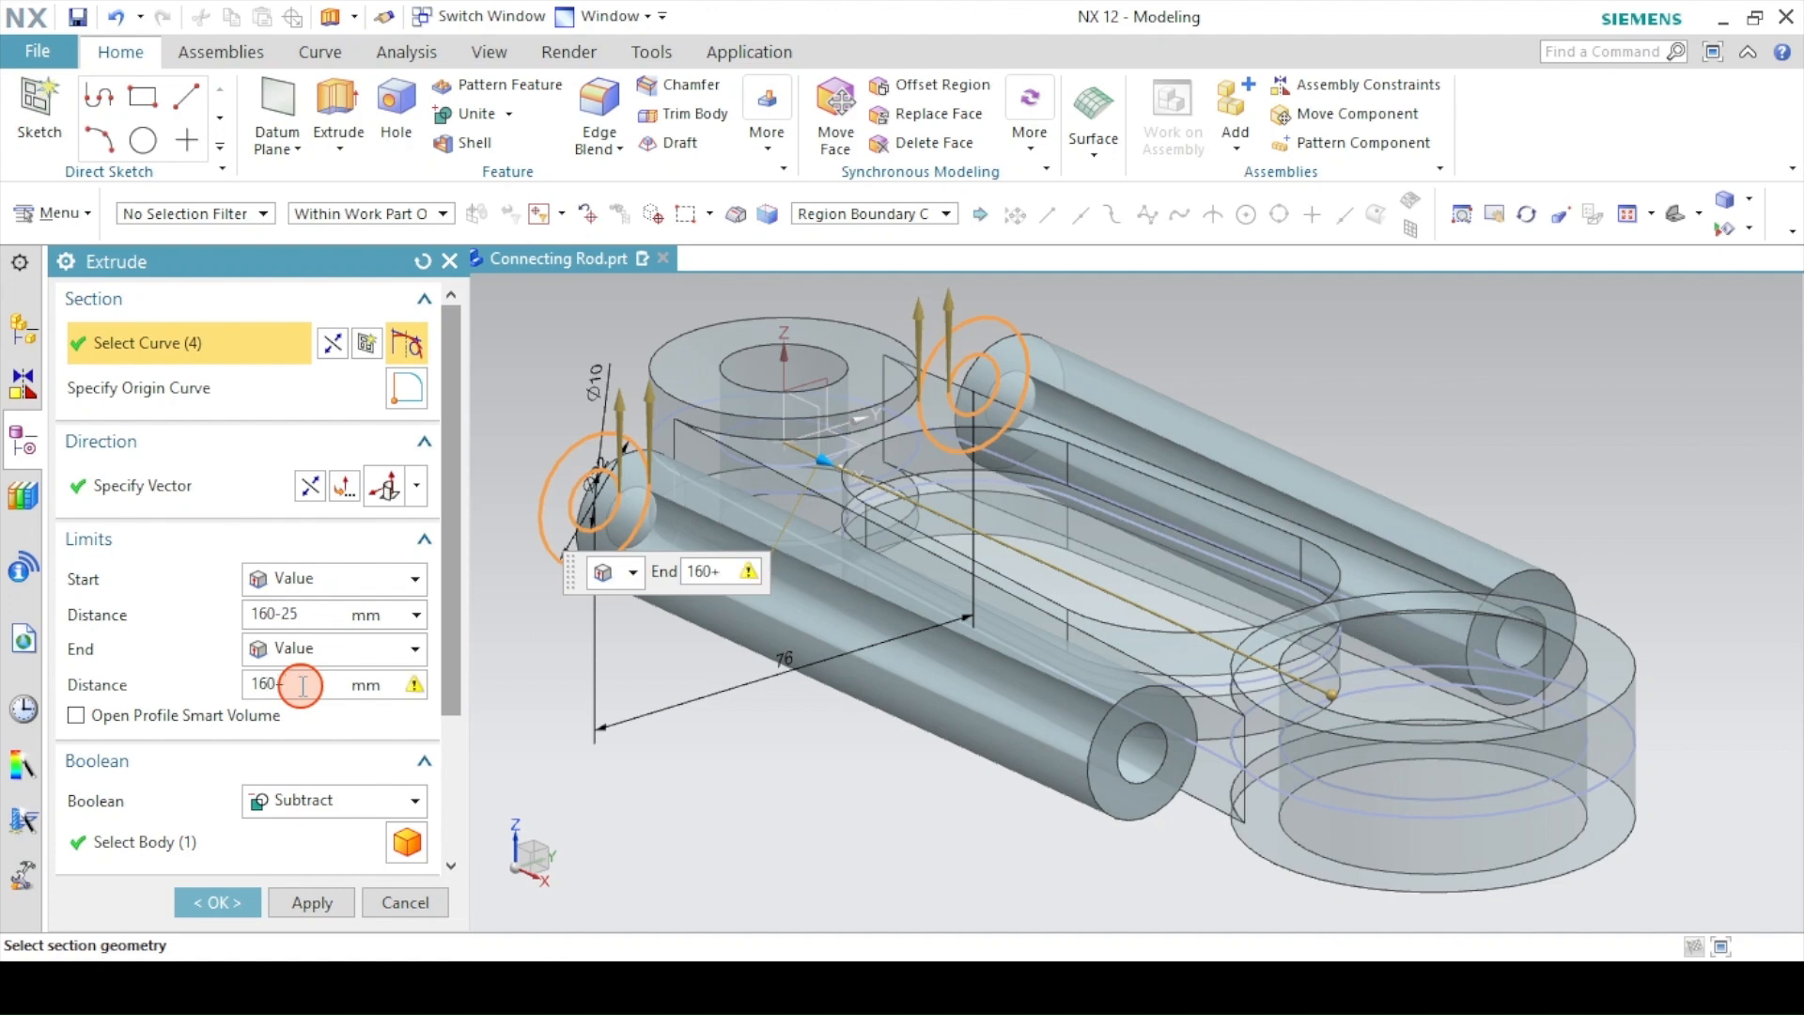
type("160+25")
key("Return")
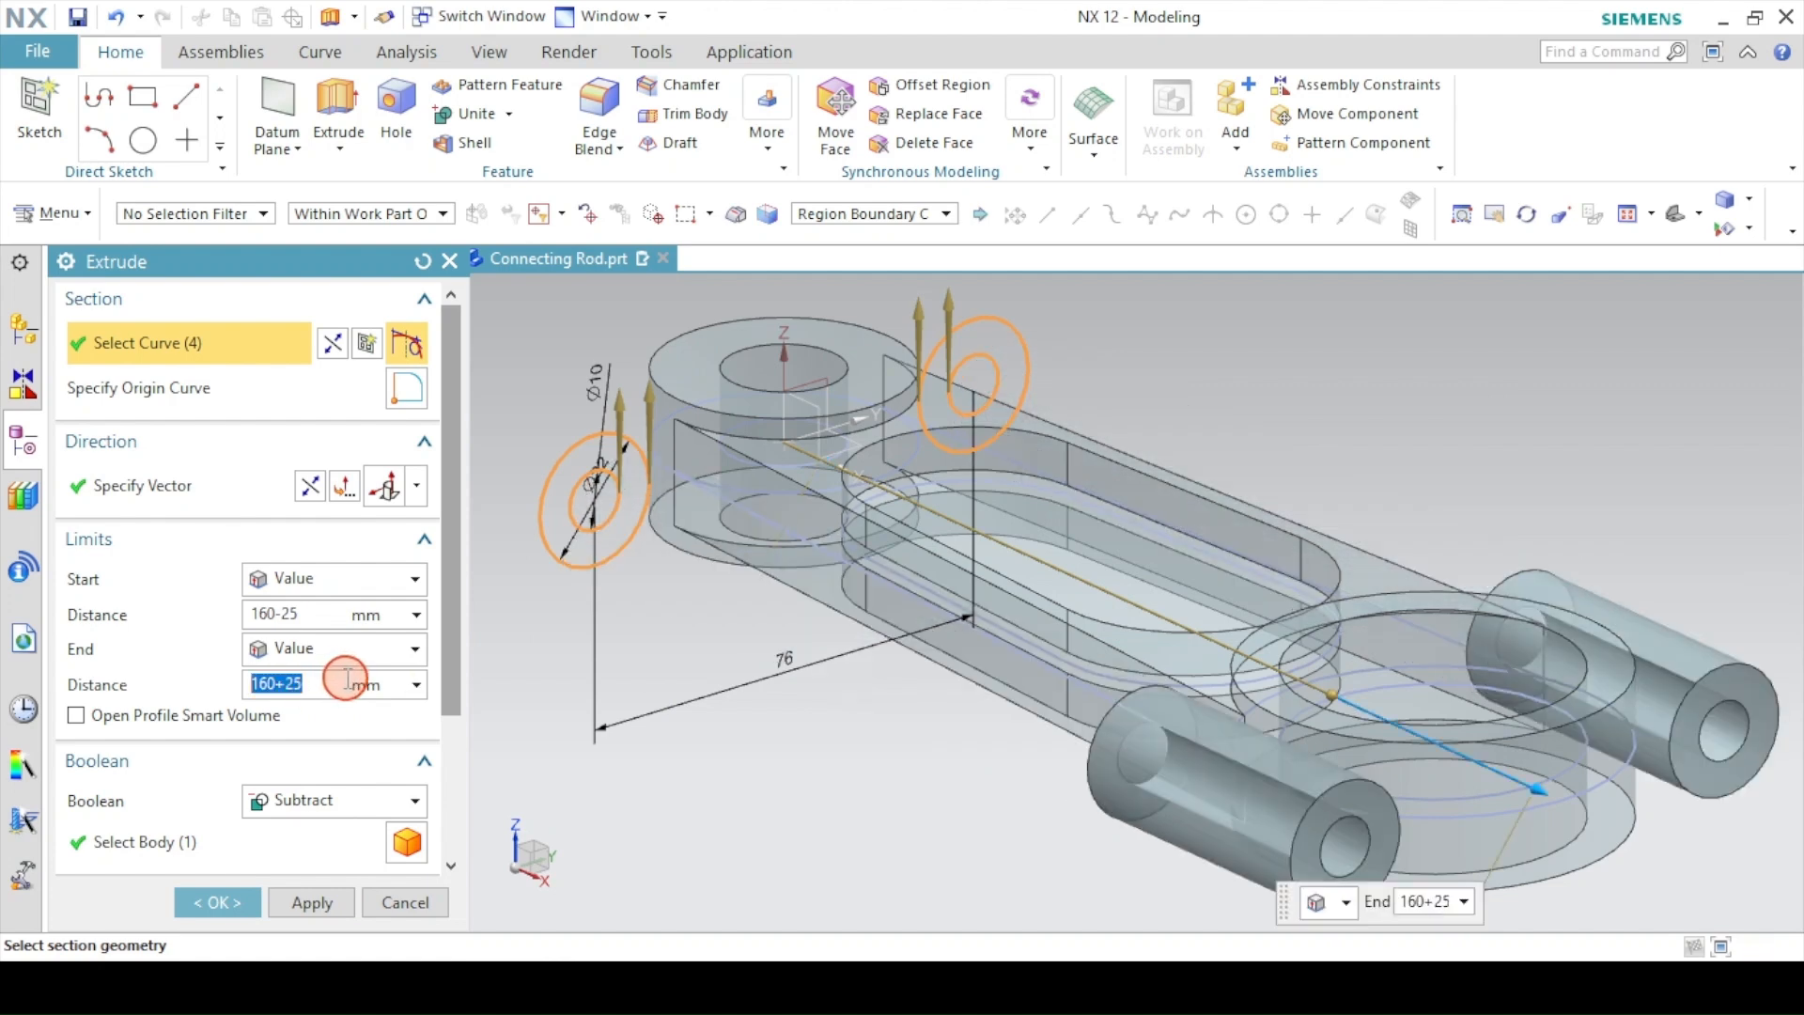
left_click(355, 799)
left_click(284, 850)
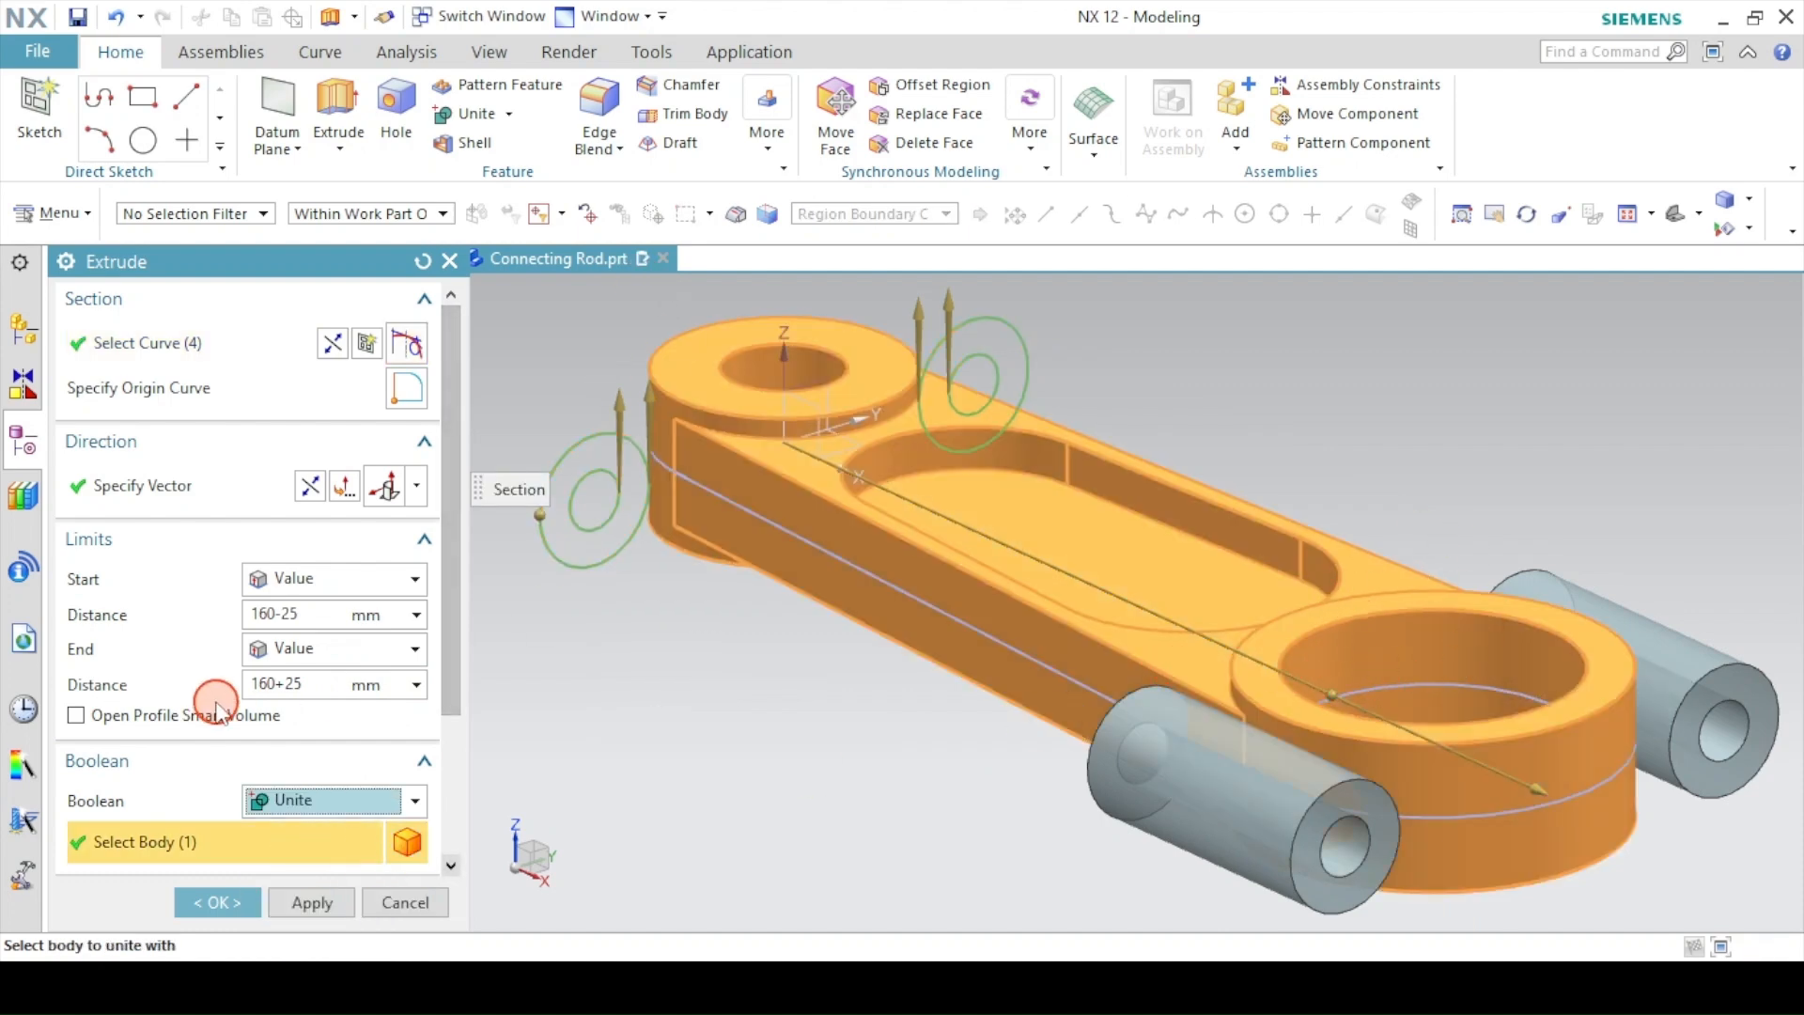
left_click(255, 904)
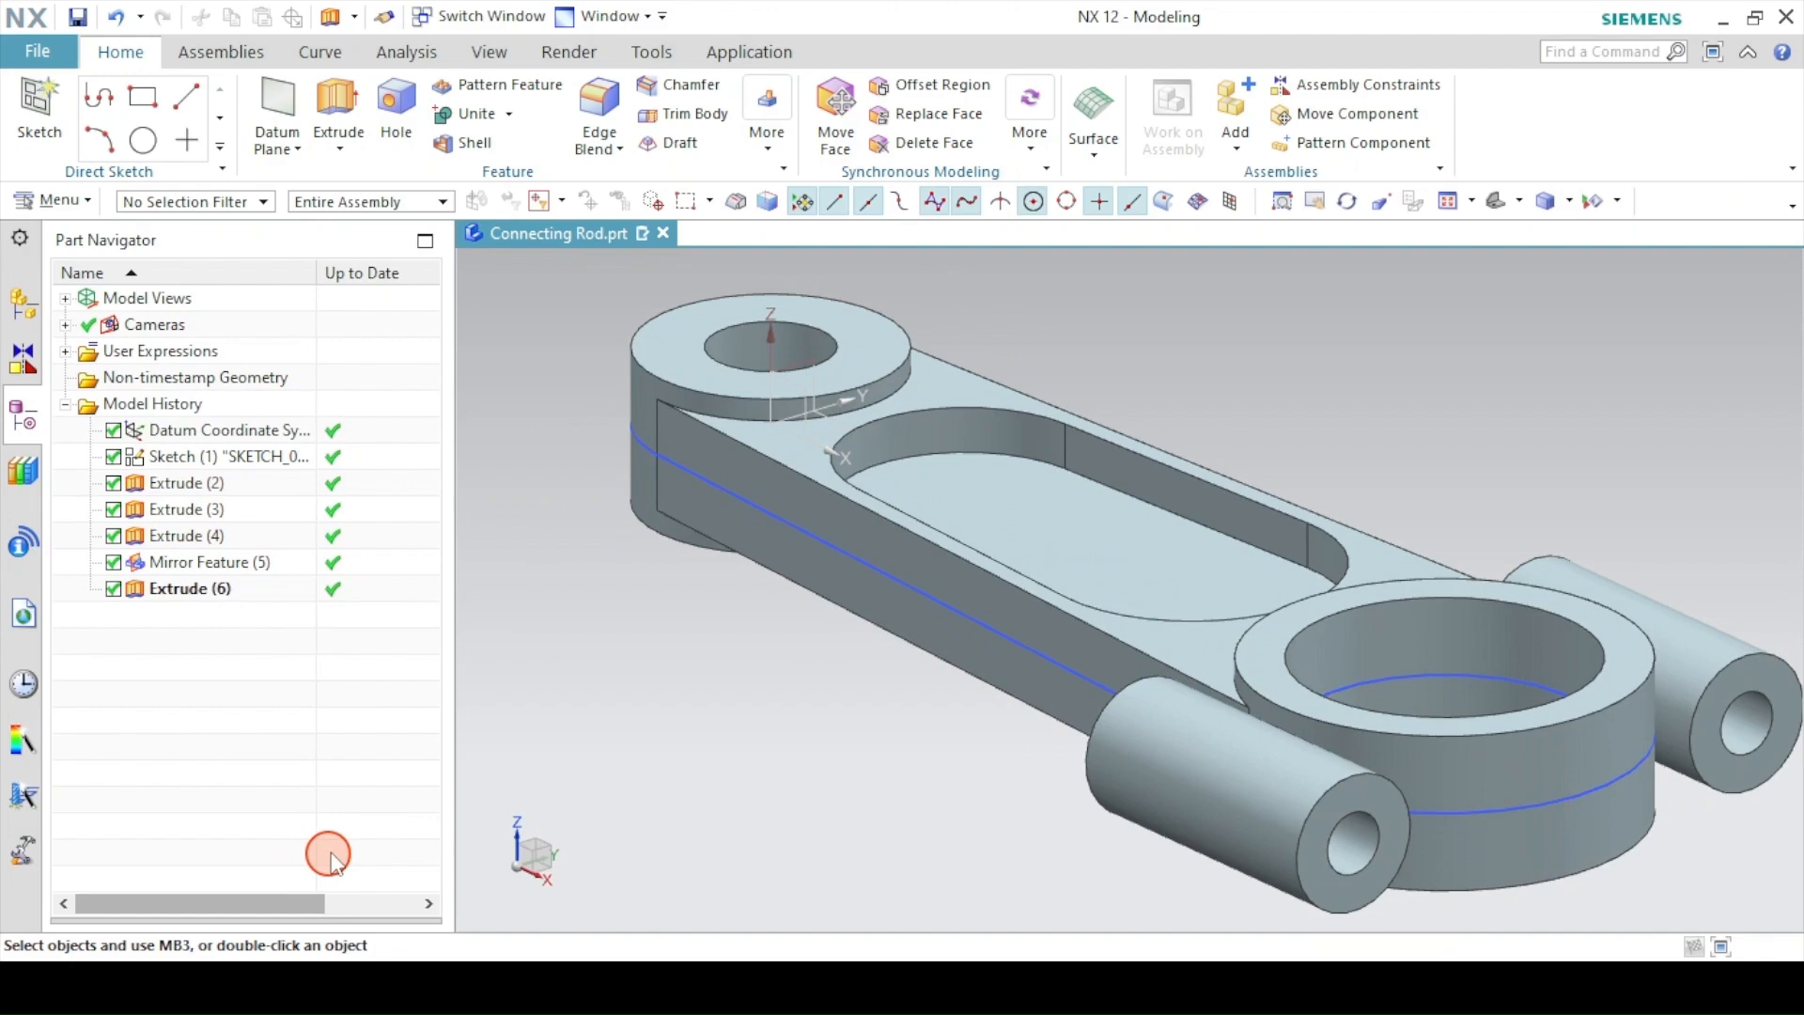
- Check the boss clearance on the drawing and start an extrusion sketch on the negative-Y boss's annular face that faces the small end
left_click(1497, 201)
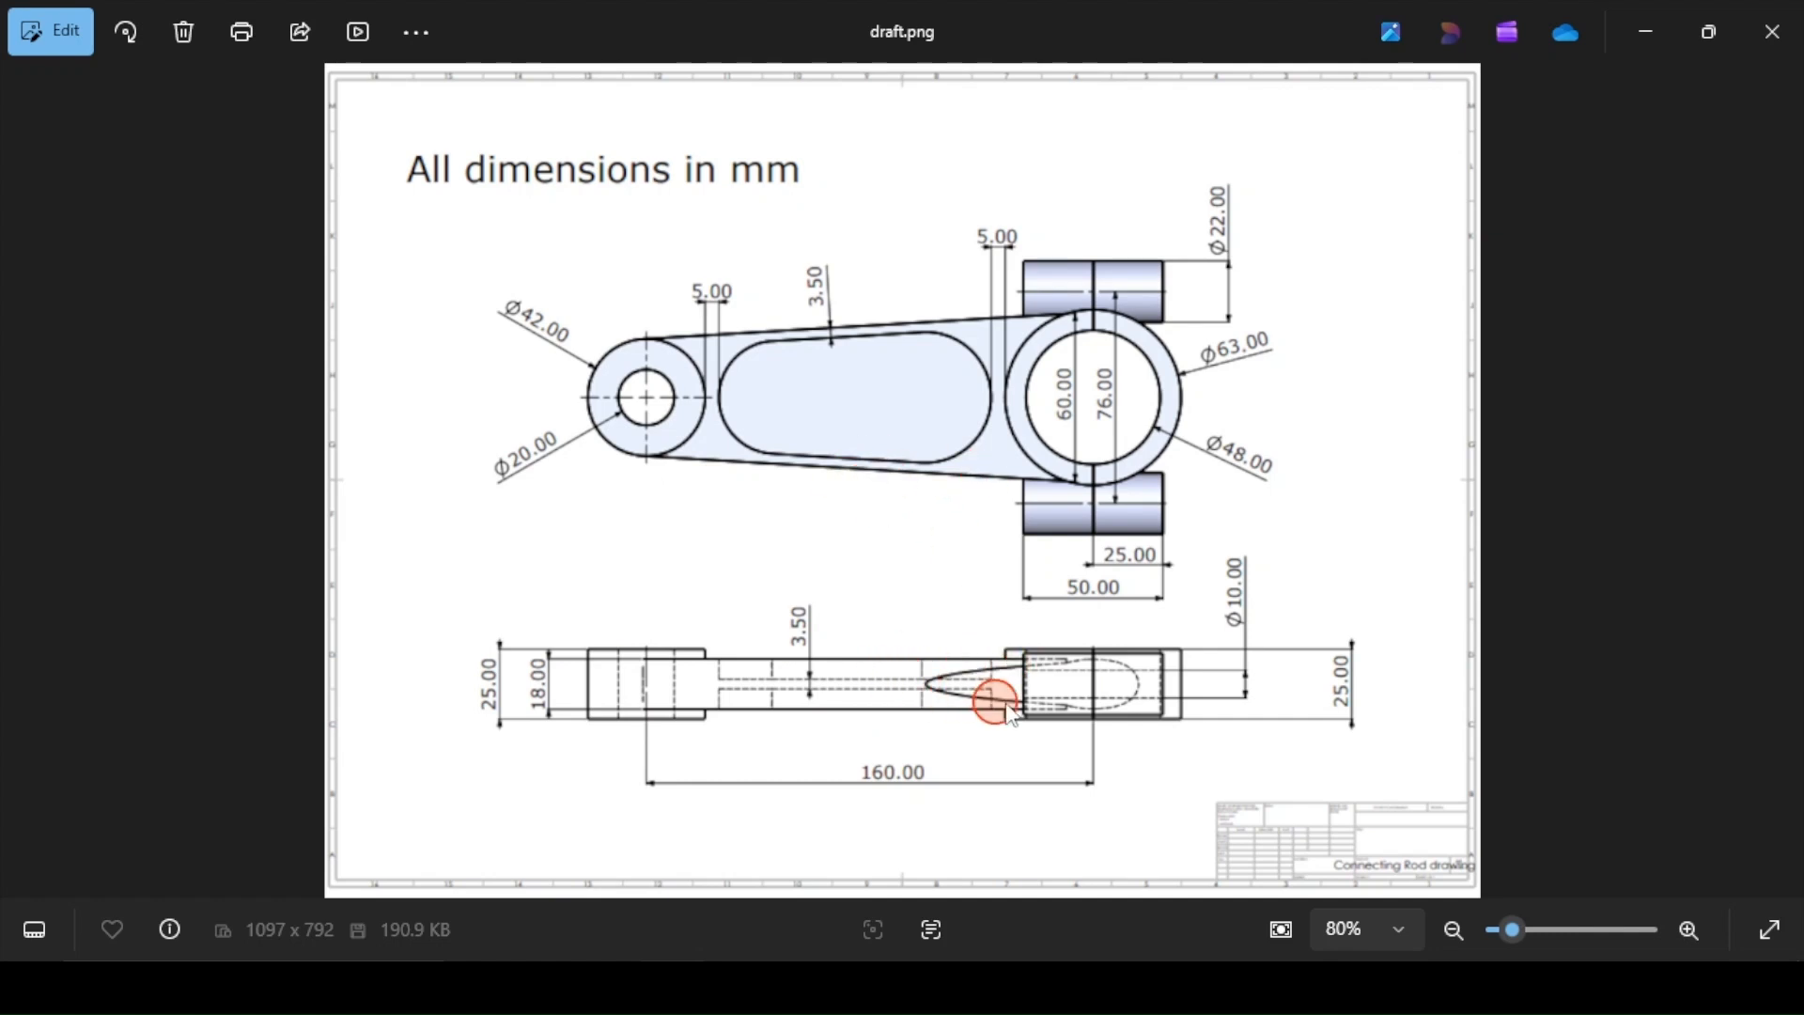
left_click(650, 984)
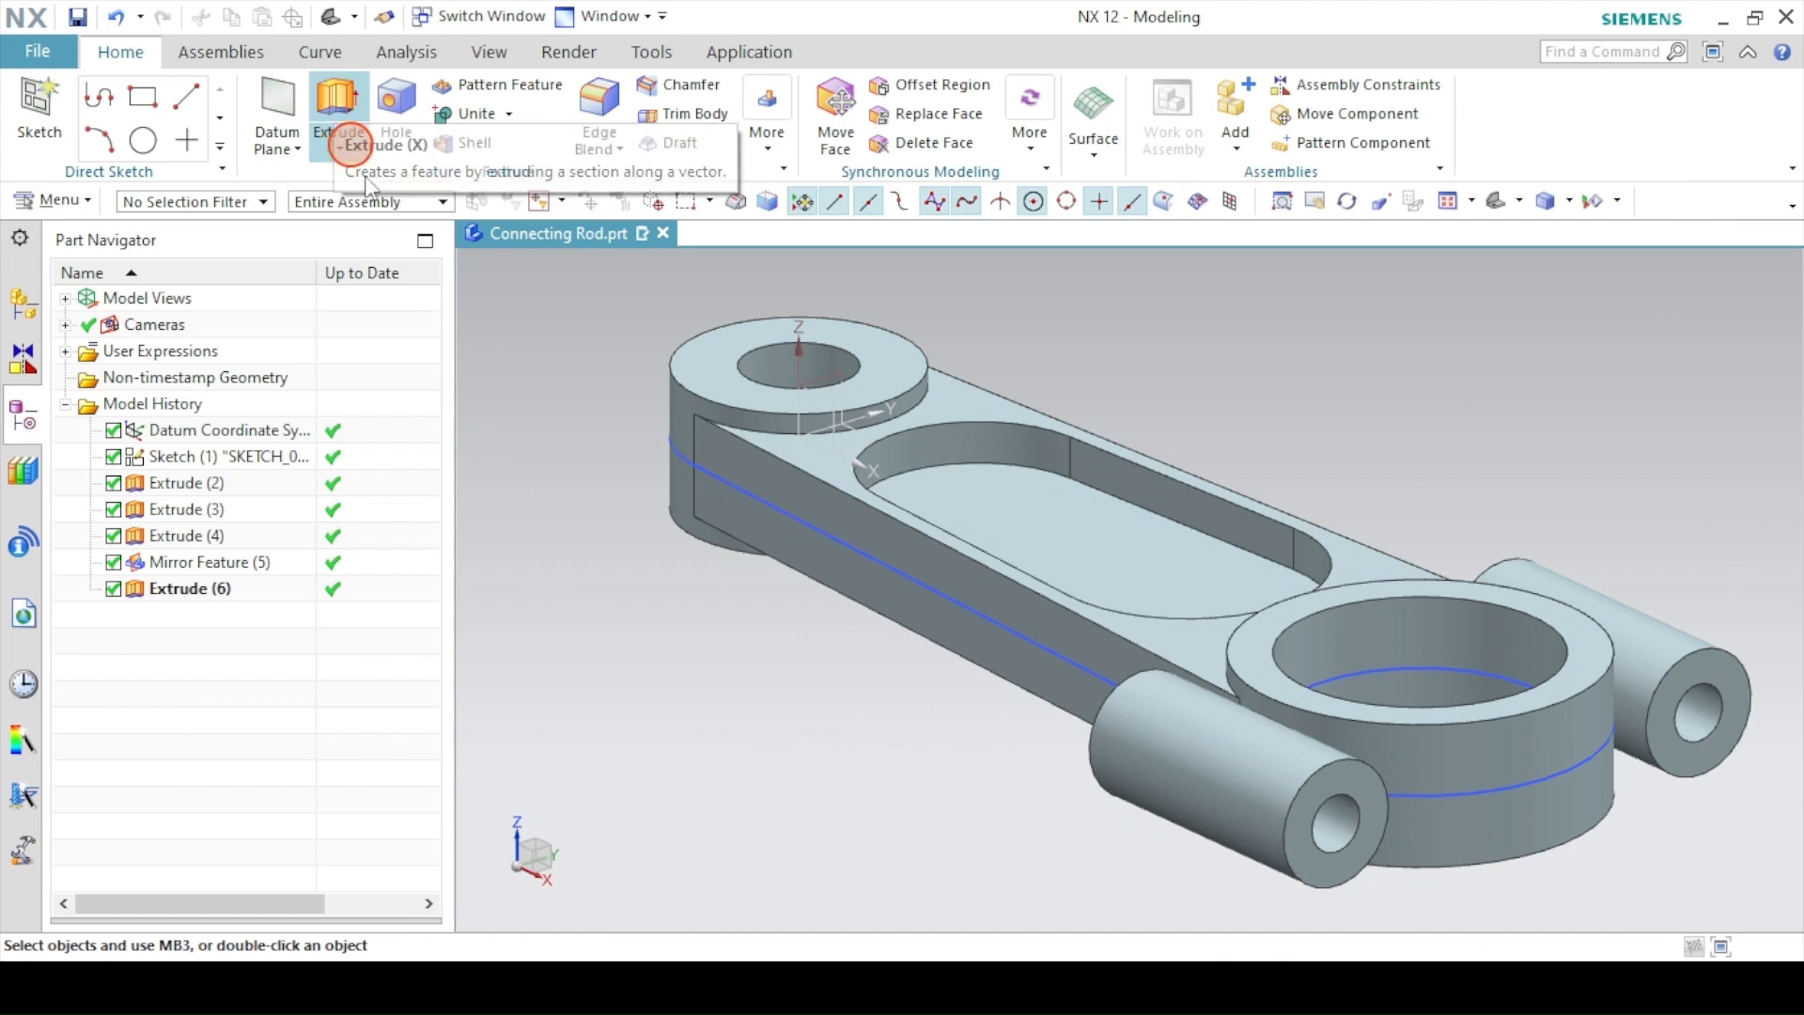
left_click(338, 115)
left_click(406, 318)
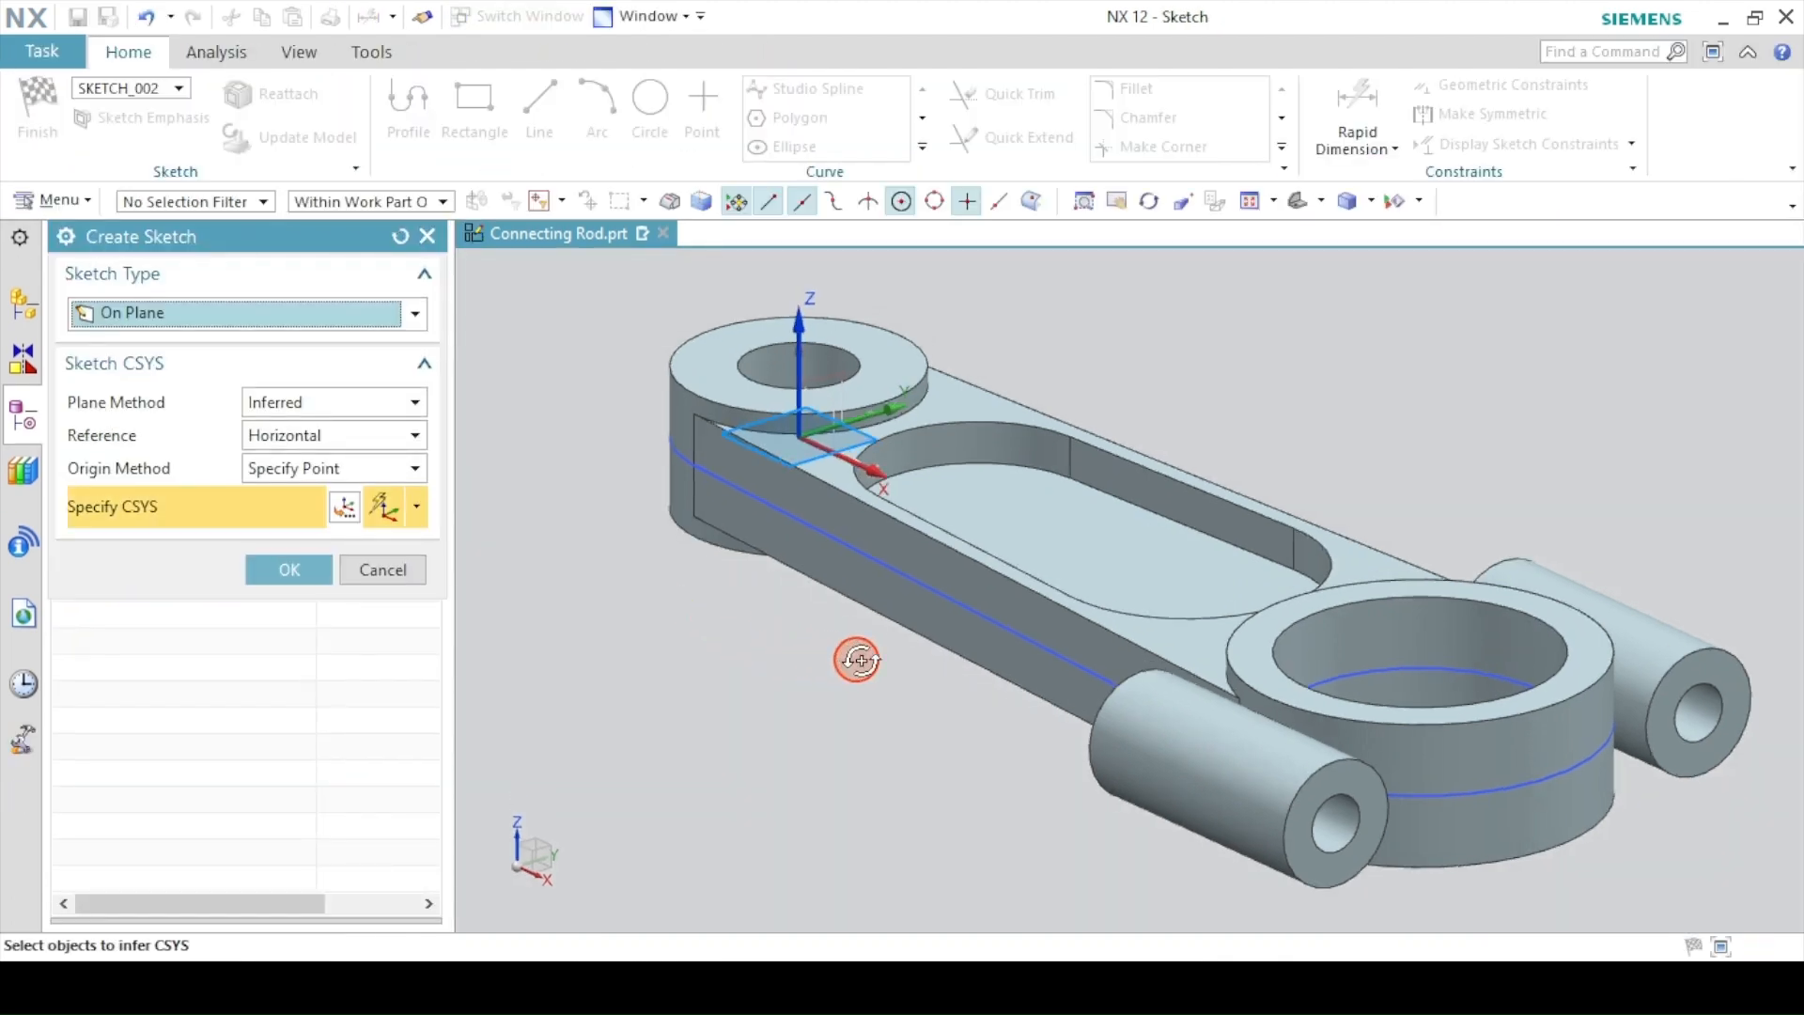
mouse_move(854, 652)
middle_mouse_down()
mouse_move(970, 692)
mouse_move(1400, 709)
middle_mouse_up()
left_click(1410, 714)
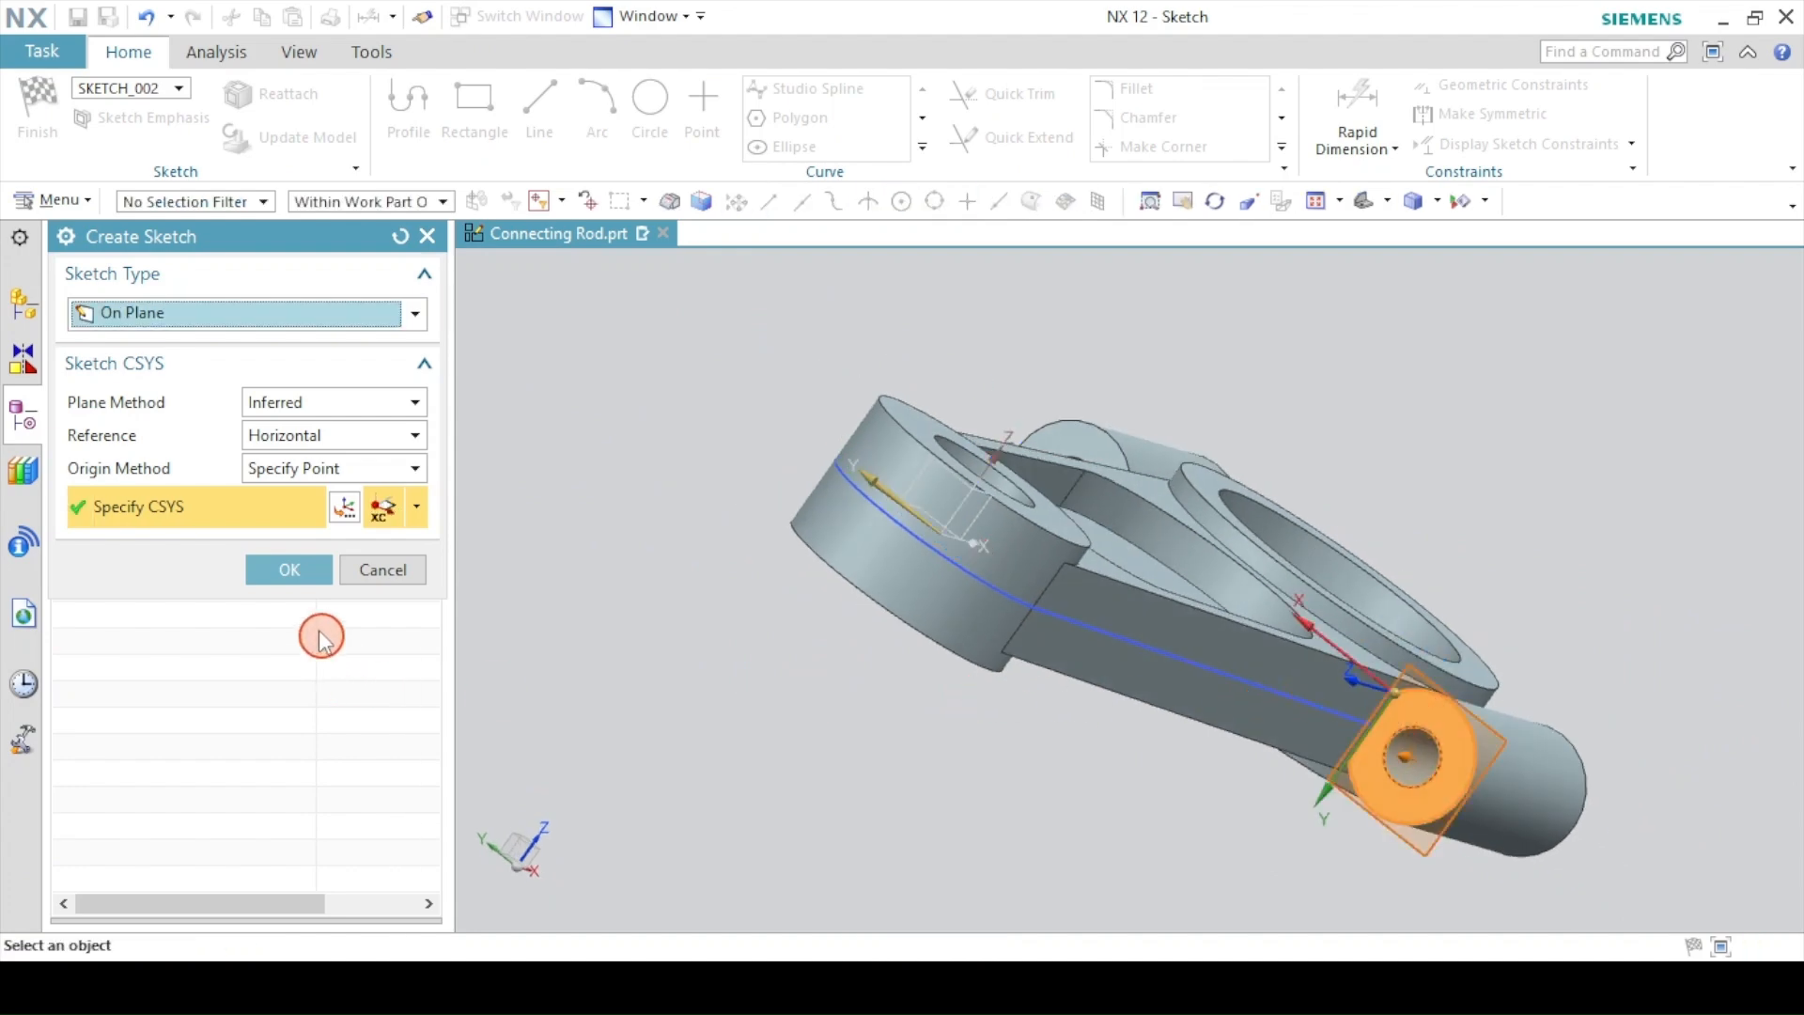
left_click(294, 570)
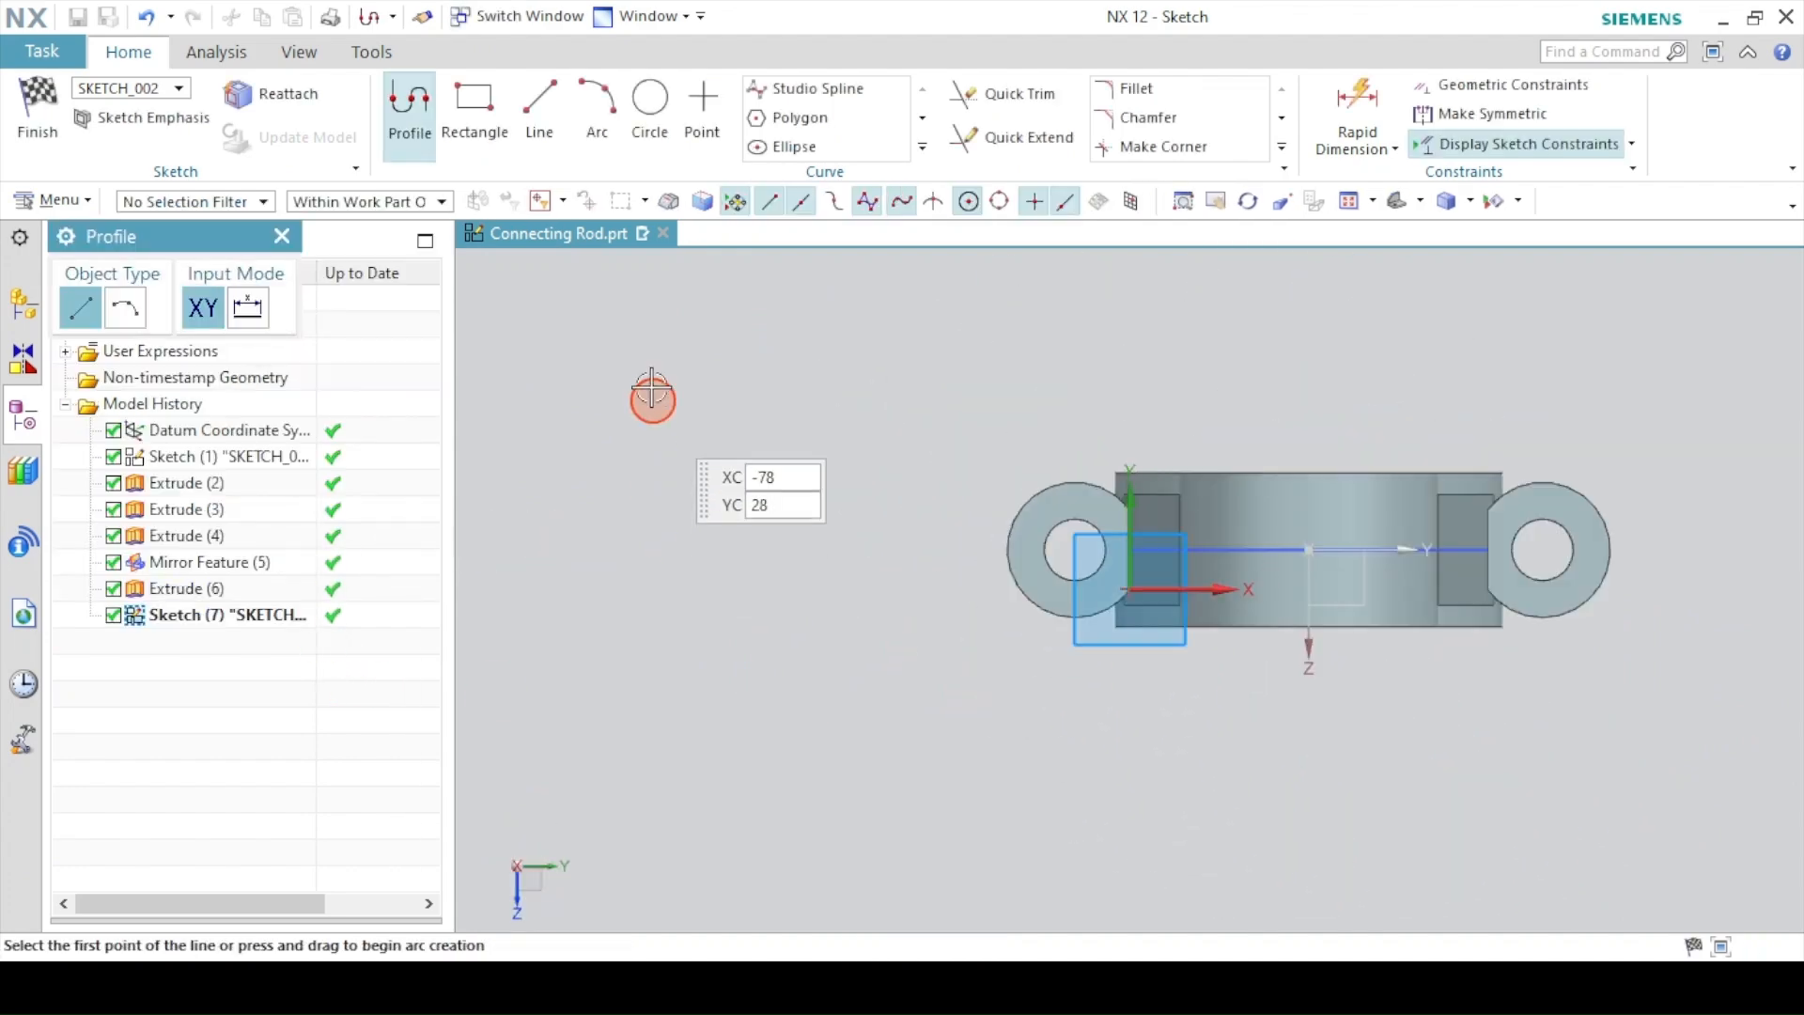
- Sketch a 22 mm circle concentric with each bolt boss, matching its outer edge, and finish the sketch
left_click(650, 101)
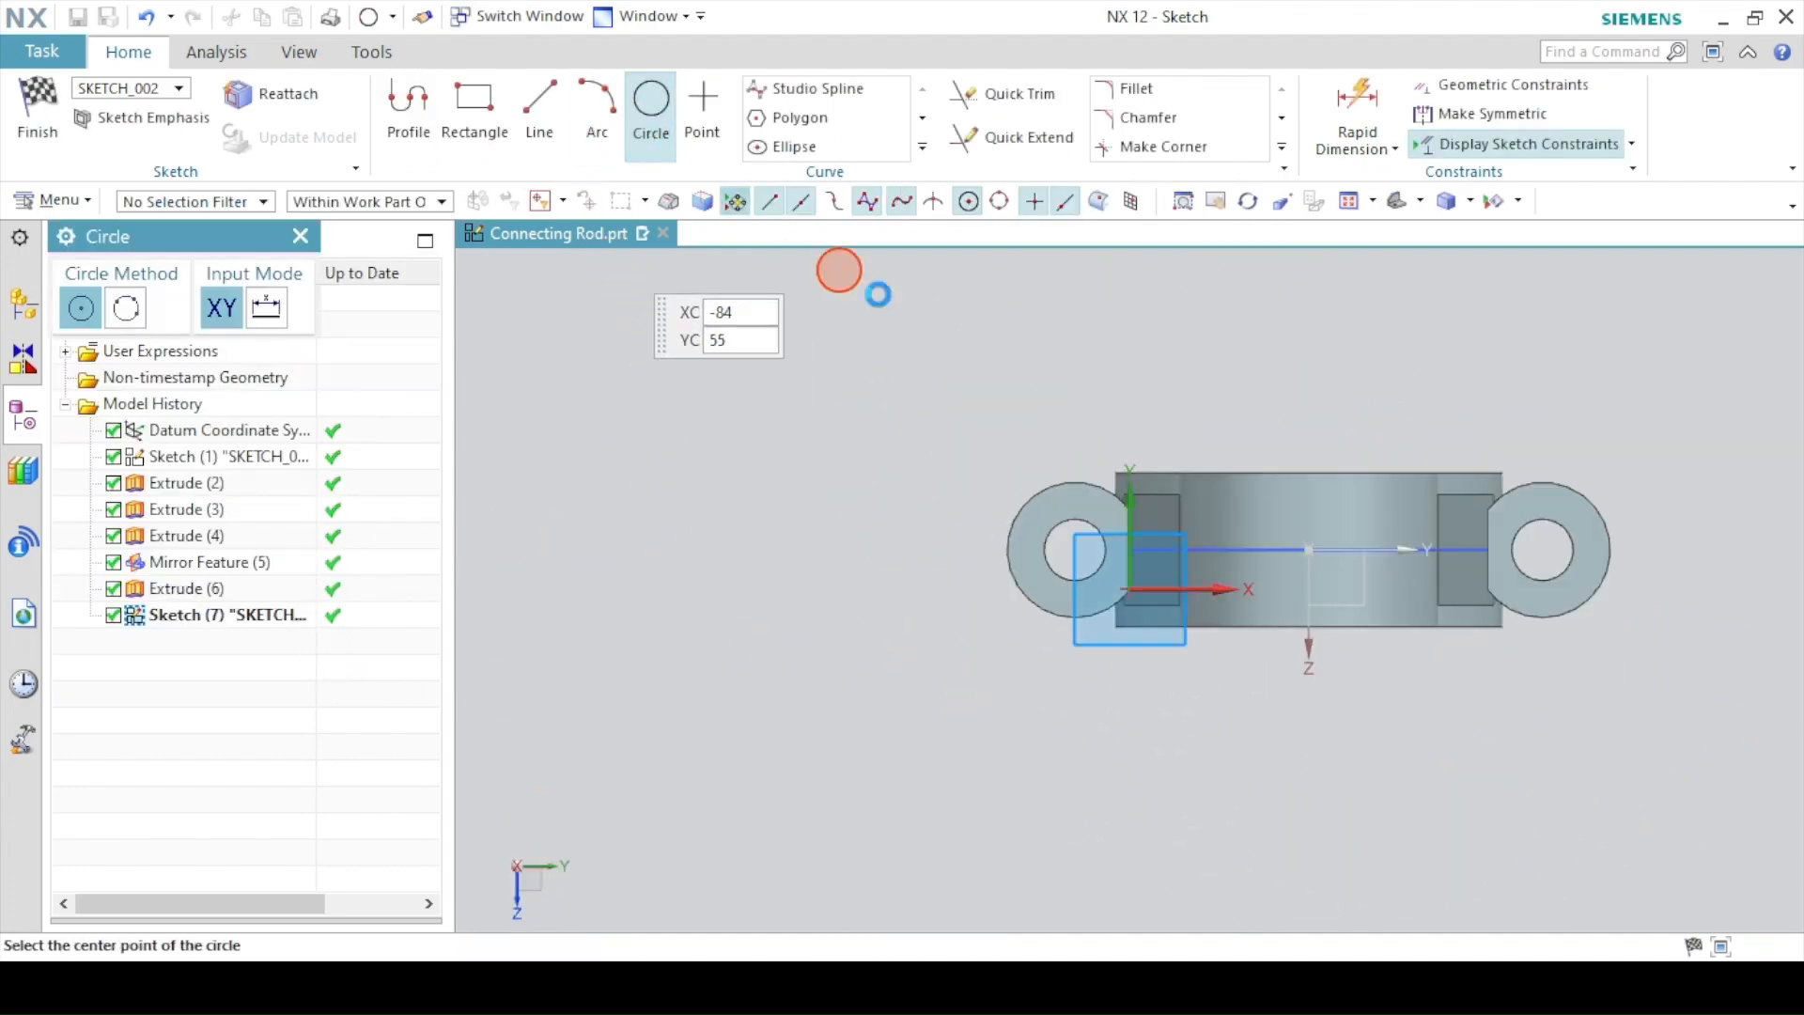
left_click(1072, 549)
left_click(1023, 502)
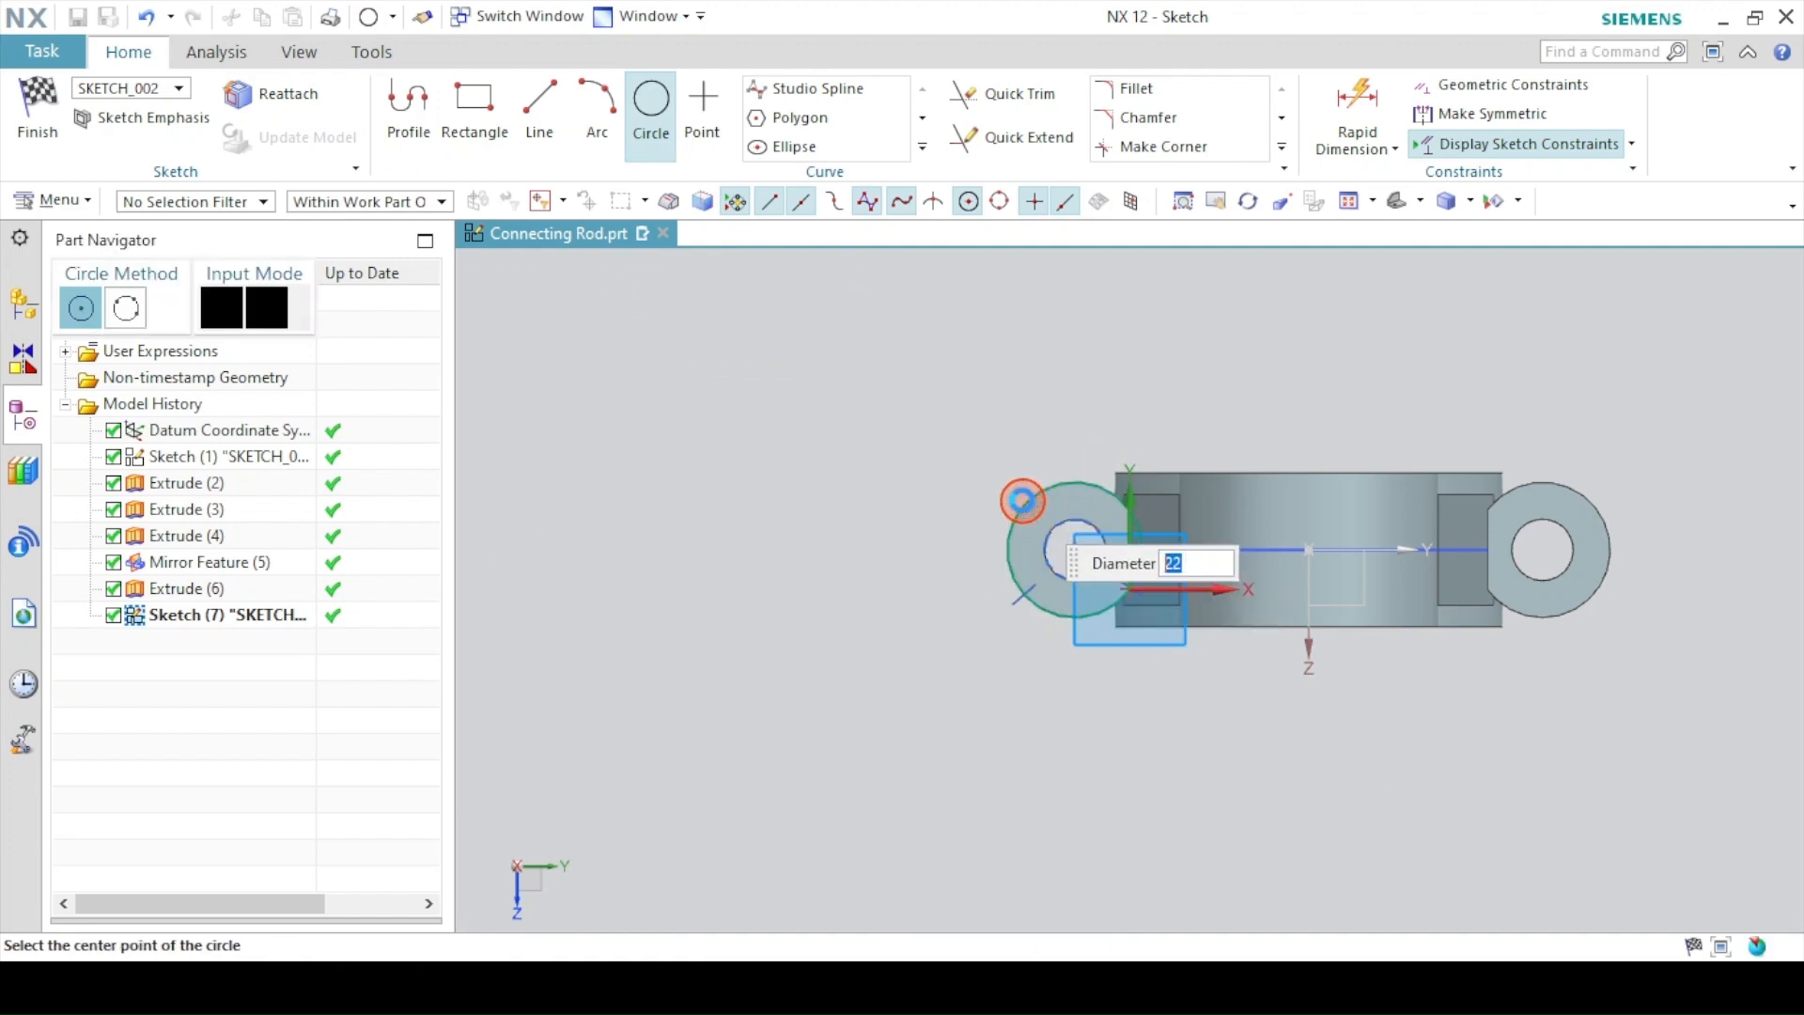
left_click(1538, 552)
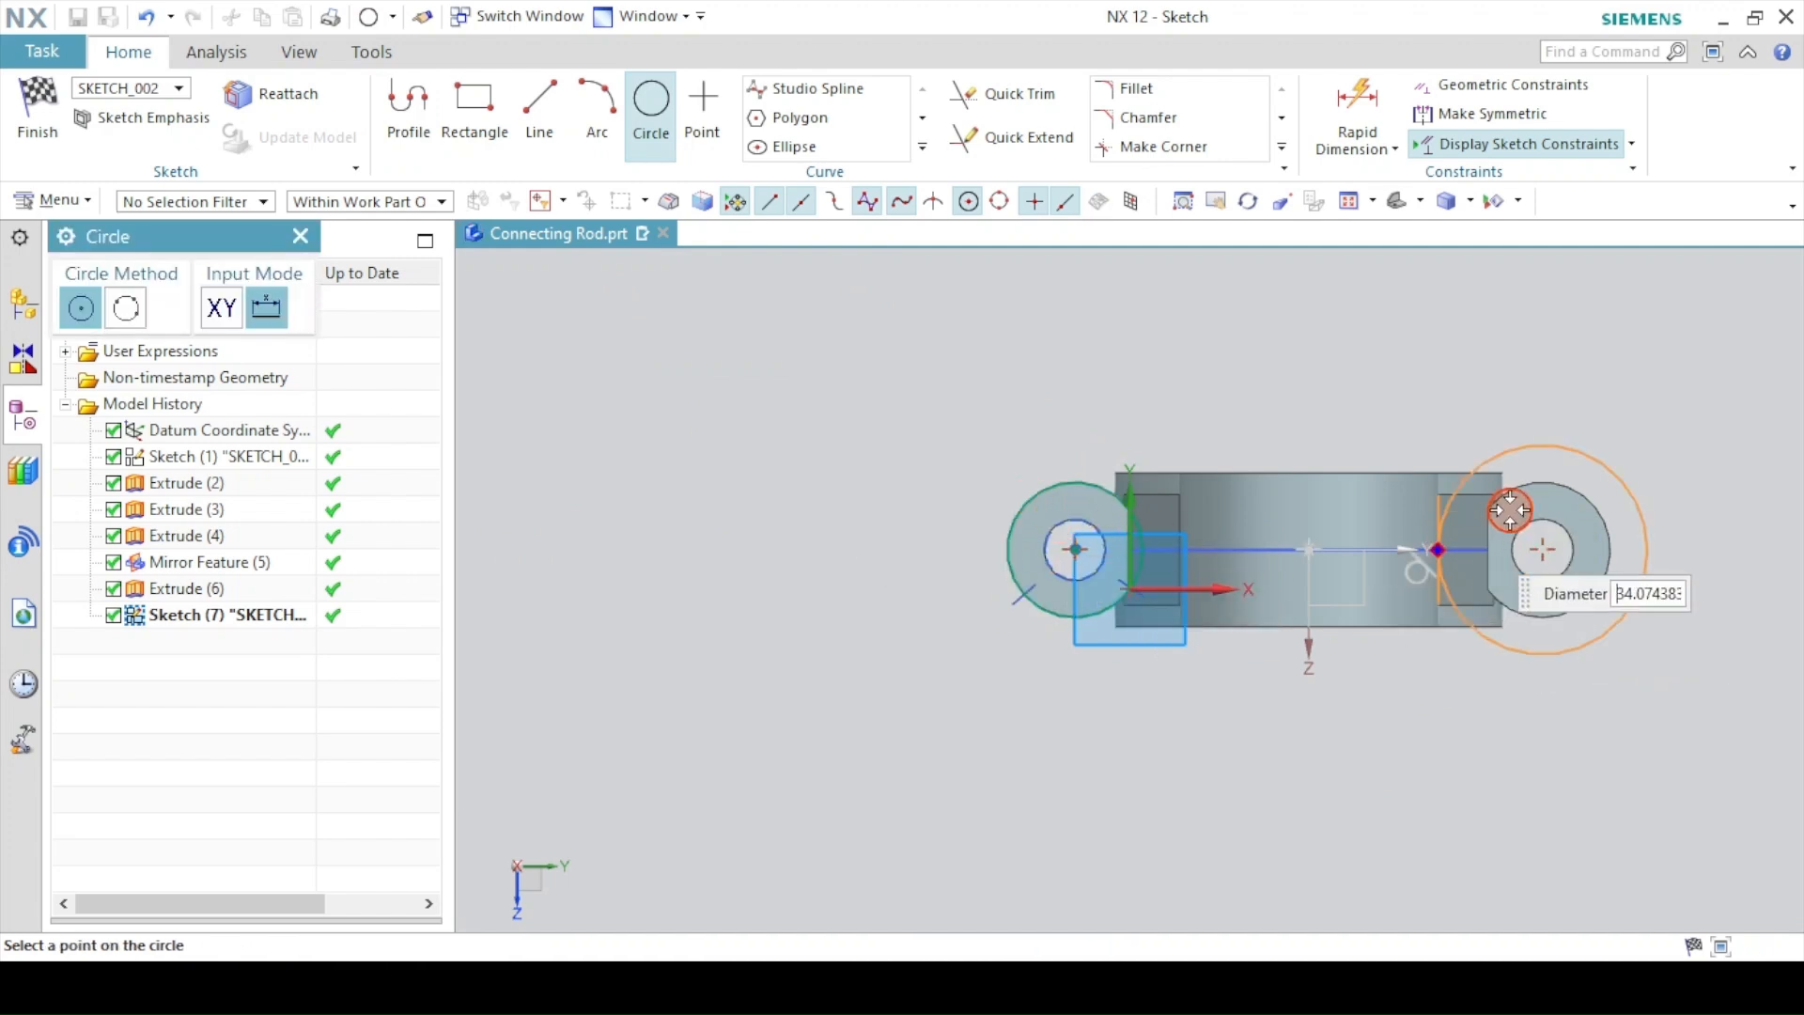
left_click(1506, 492)
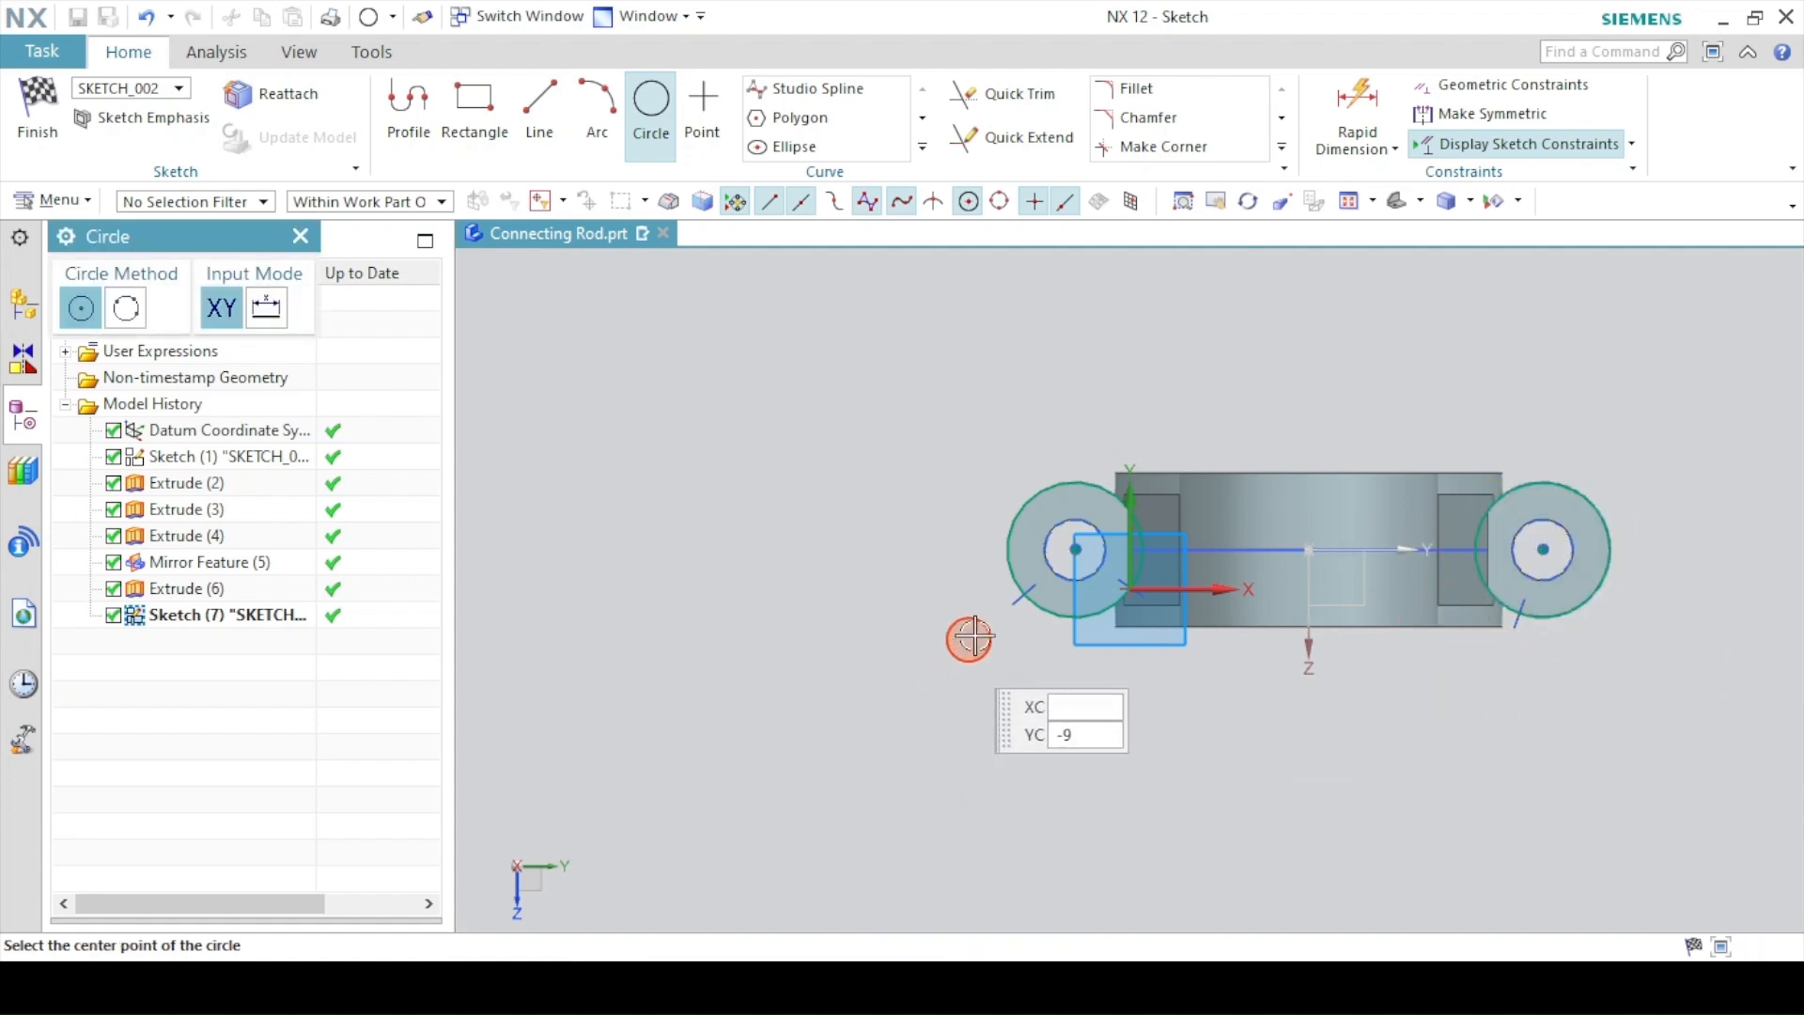
left_click(37, 114)
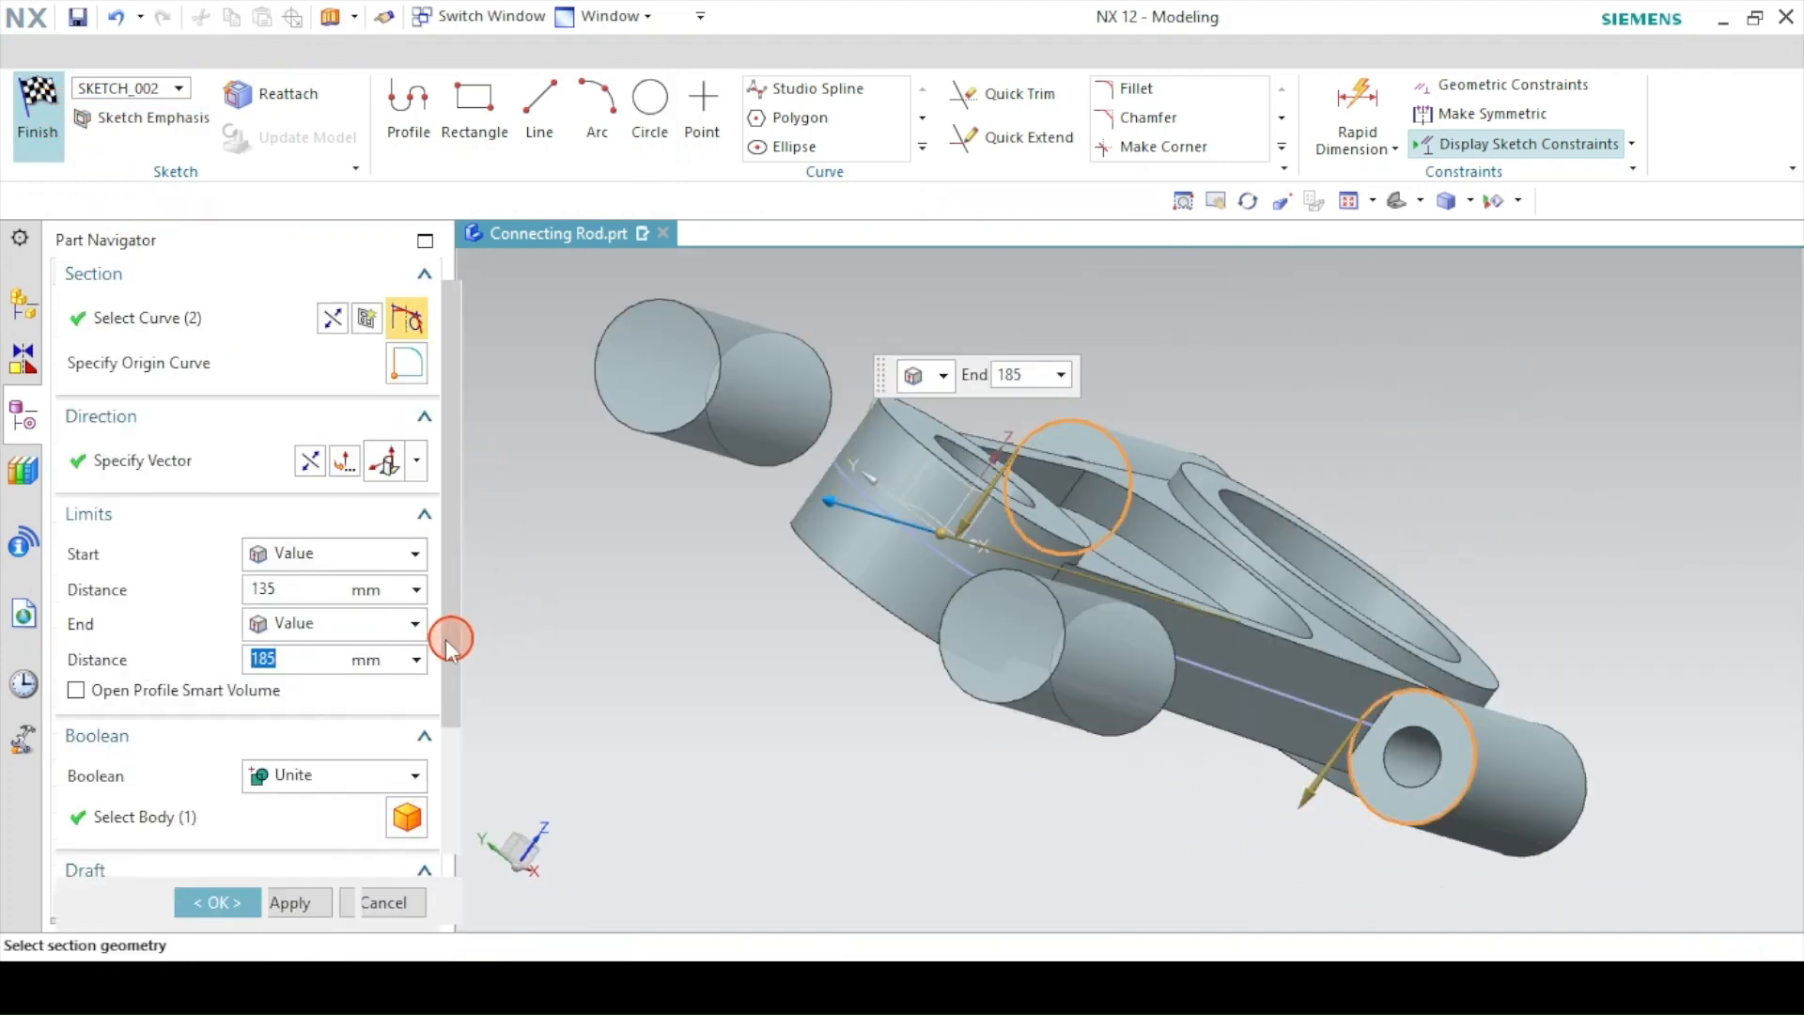
- Extrude both circles from 0 to 167 mm towards the small end, subtracting them from the rod body
left_click(266, 617)
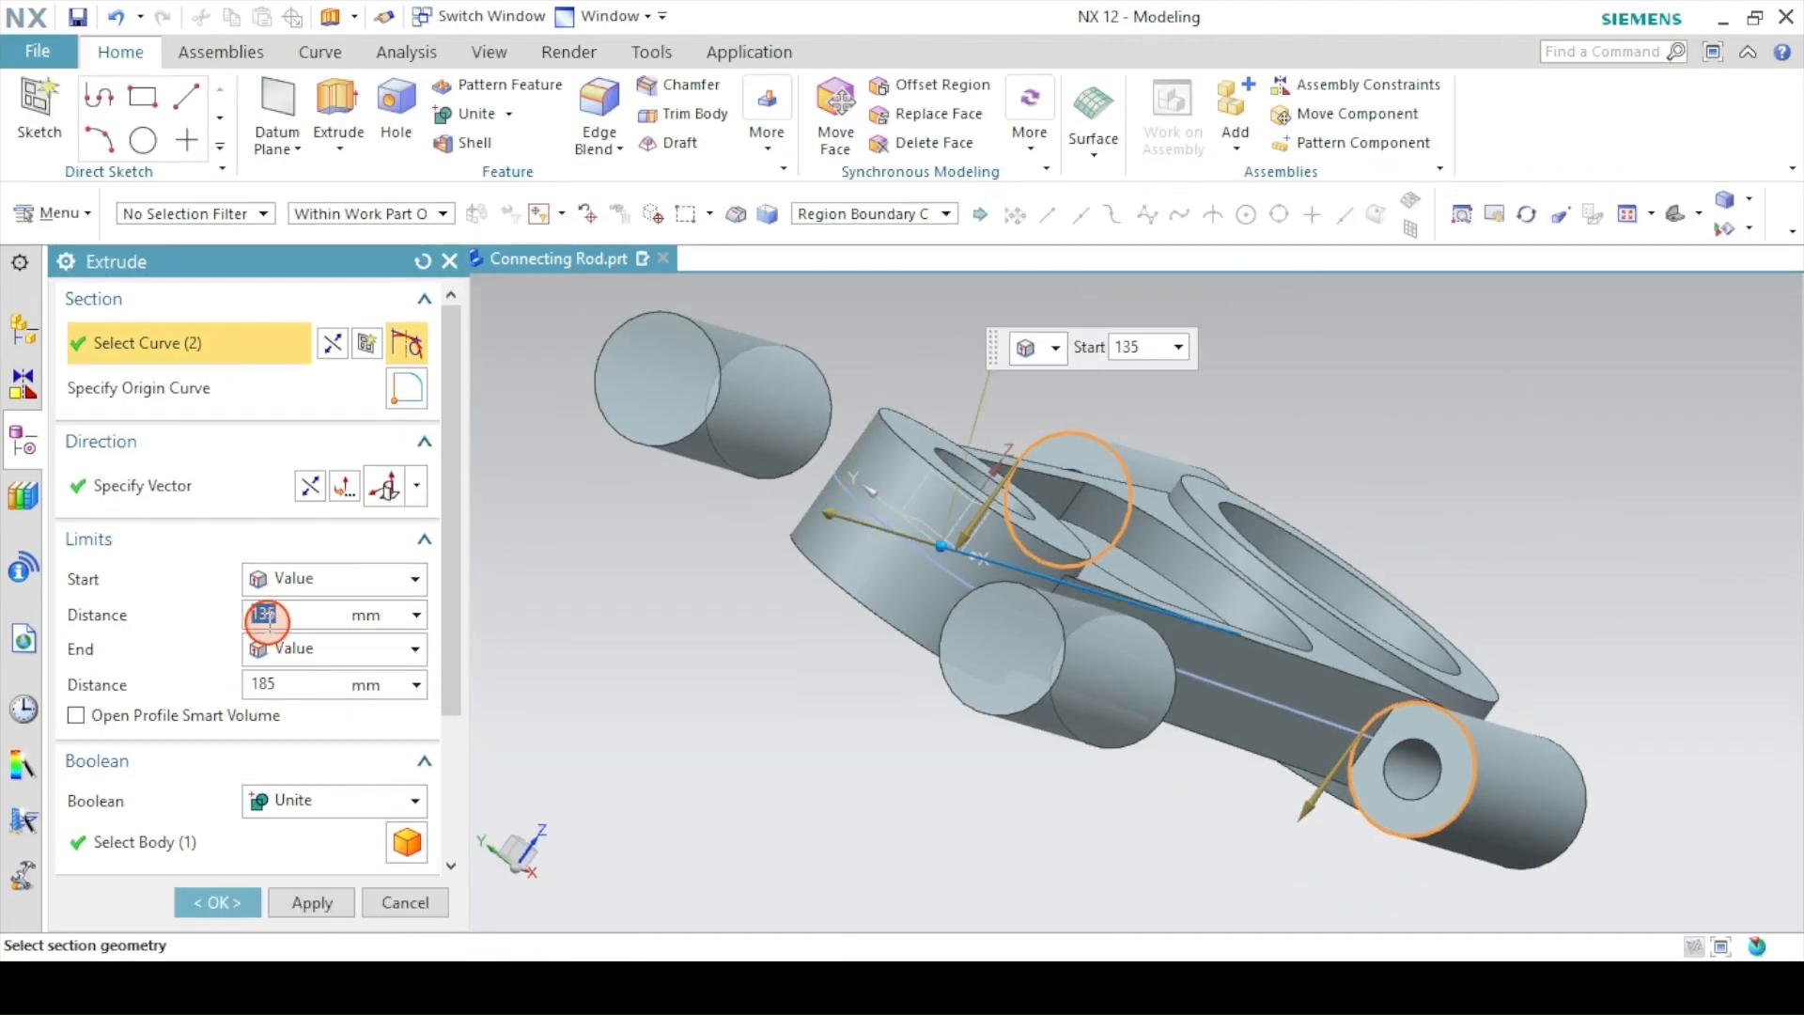
type("0")
key("Return")
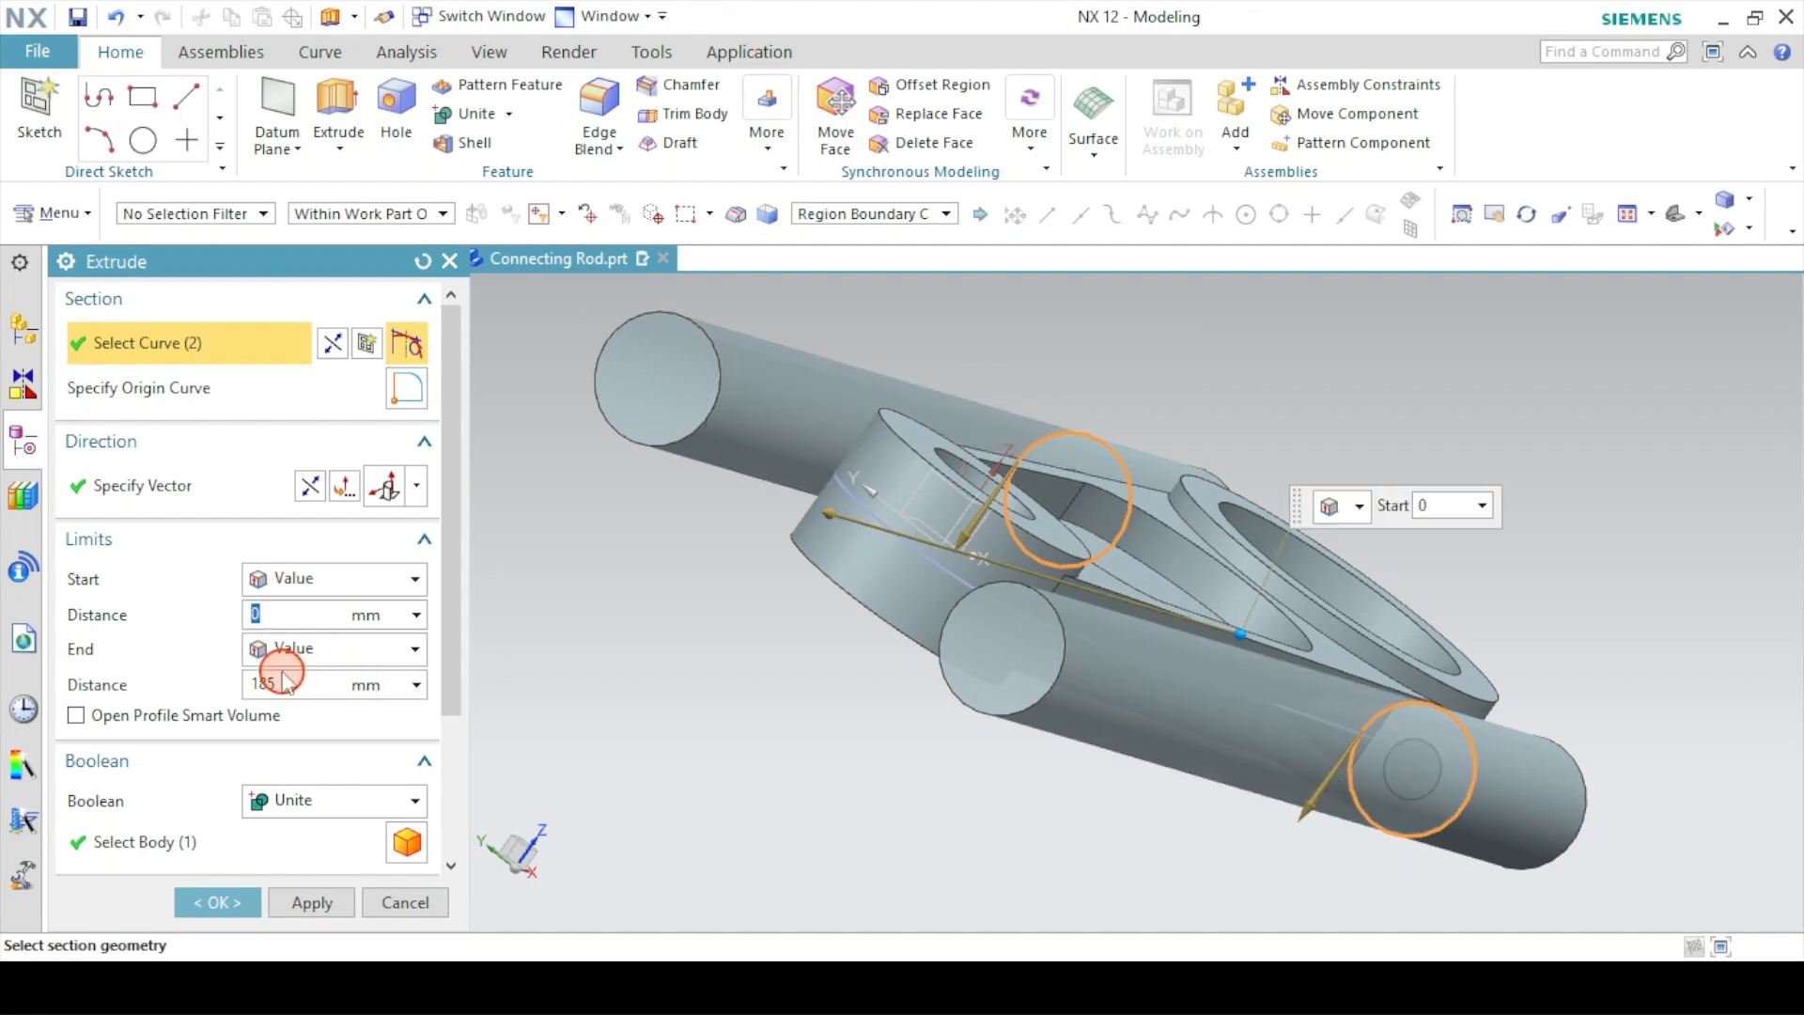
middle_click_drag(826, 523, 740, 544)
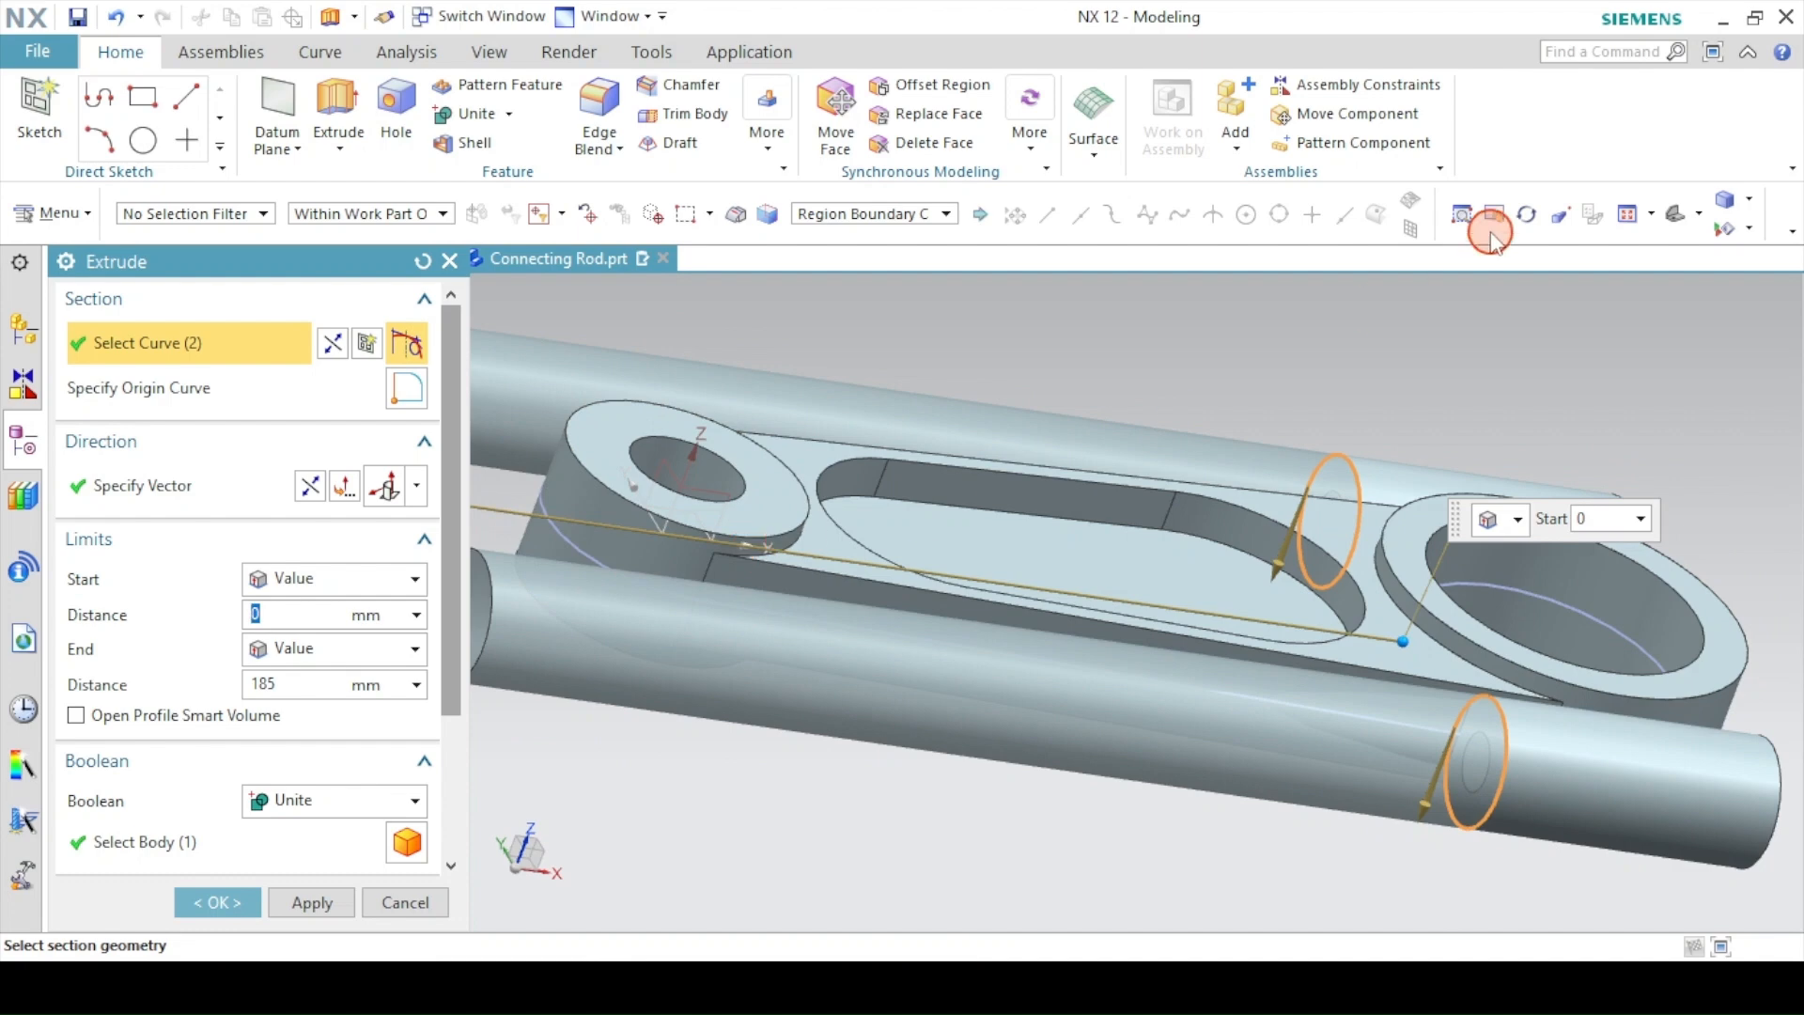
left_click(1627, 213)
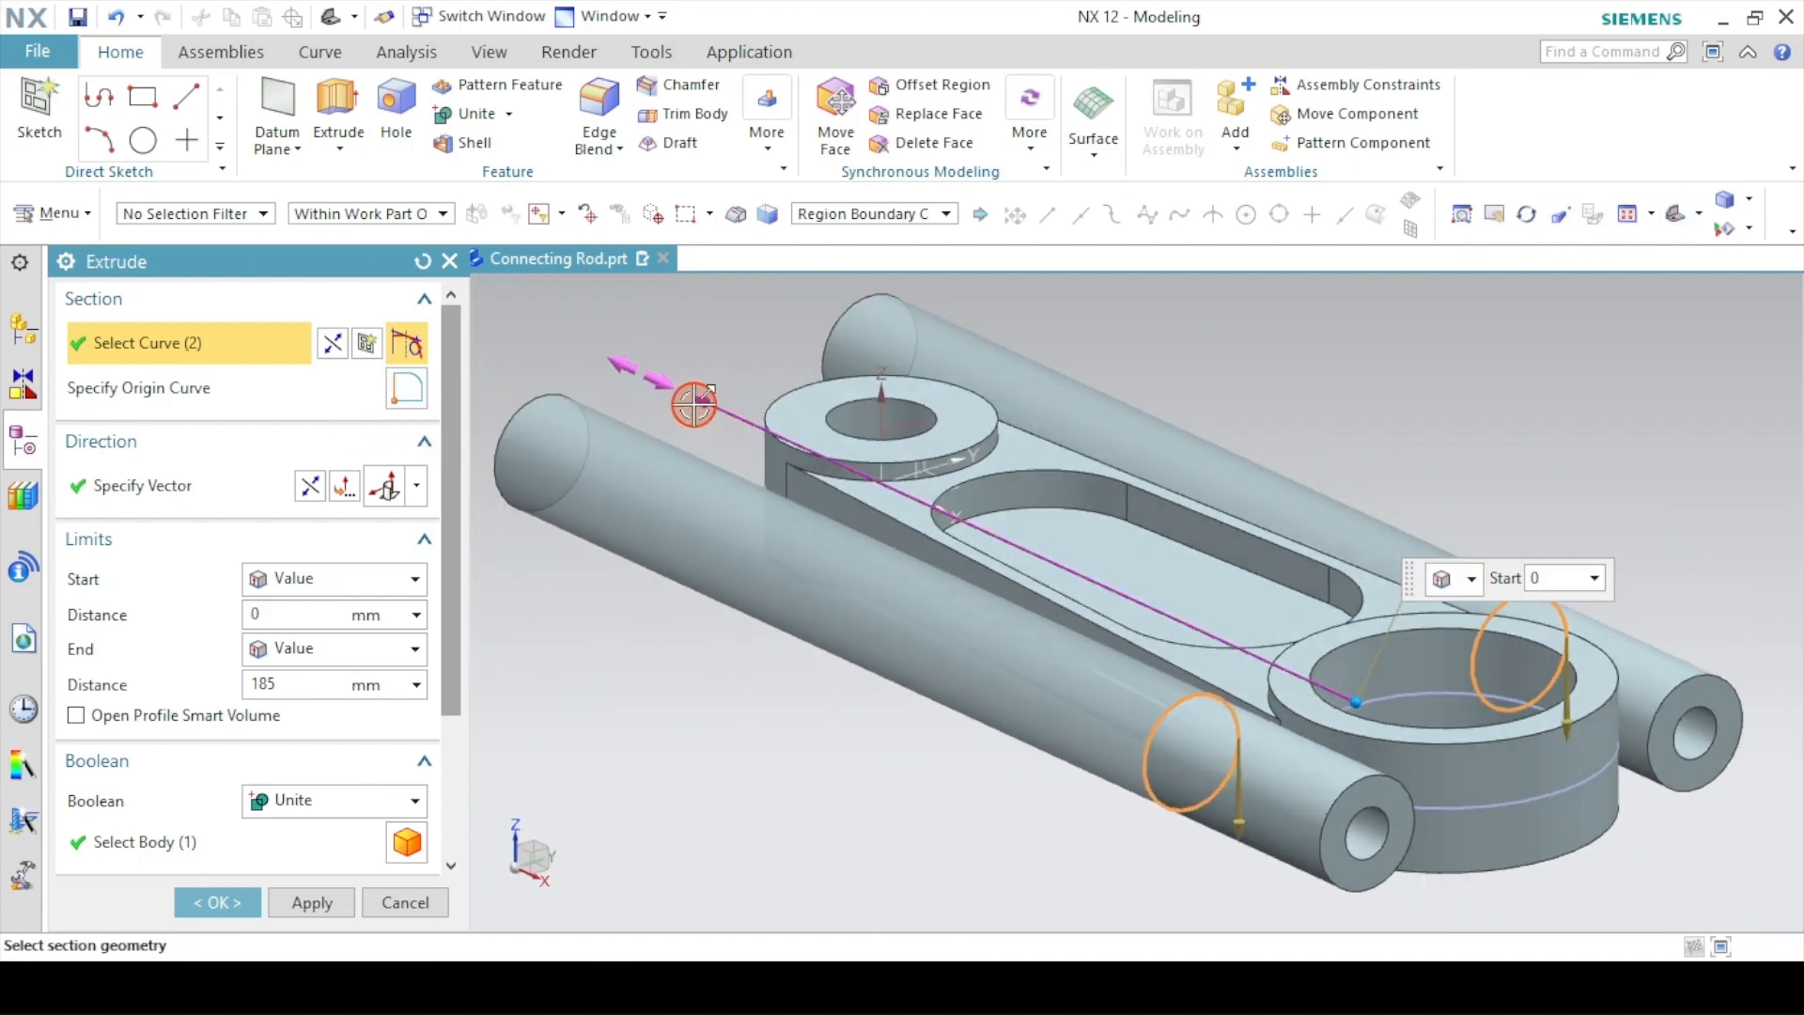
left_click_drag(694, 404, 741, 443)
left_click(286, 800)
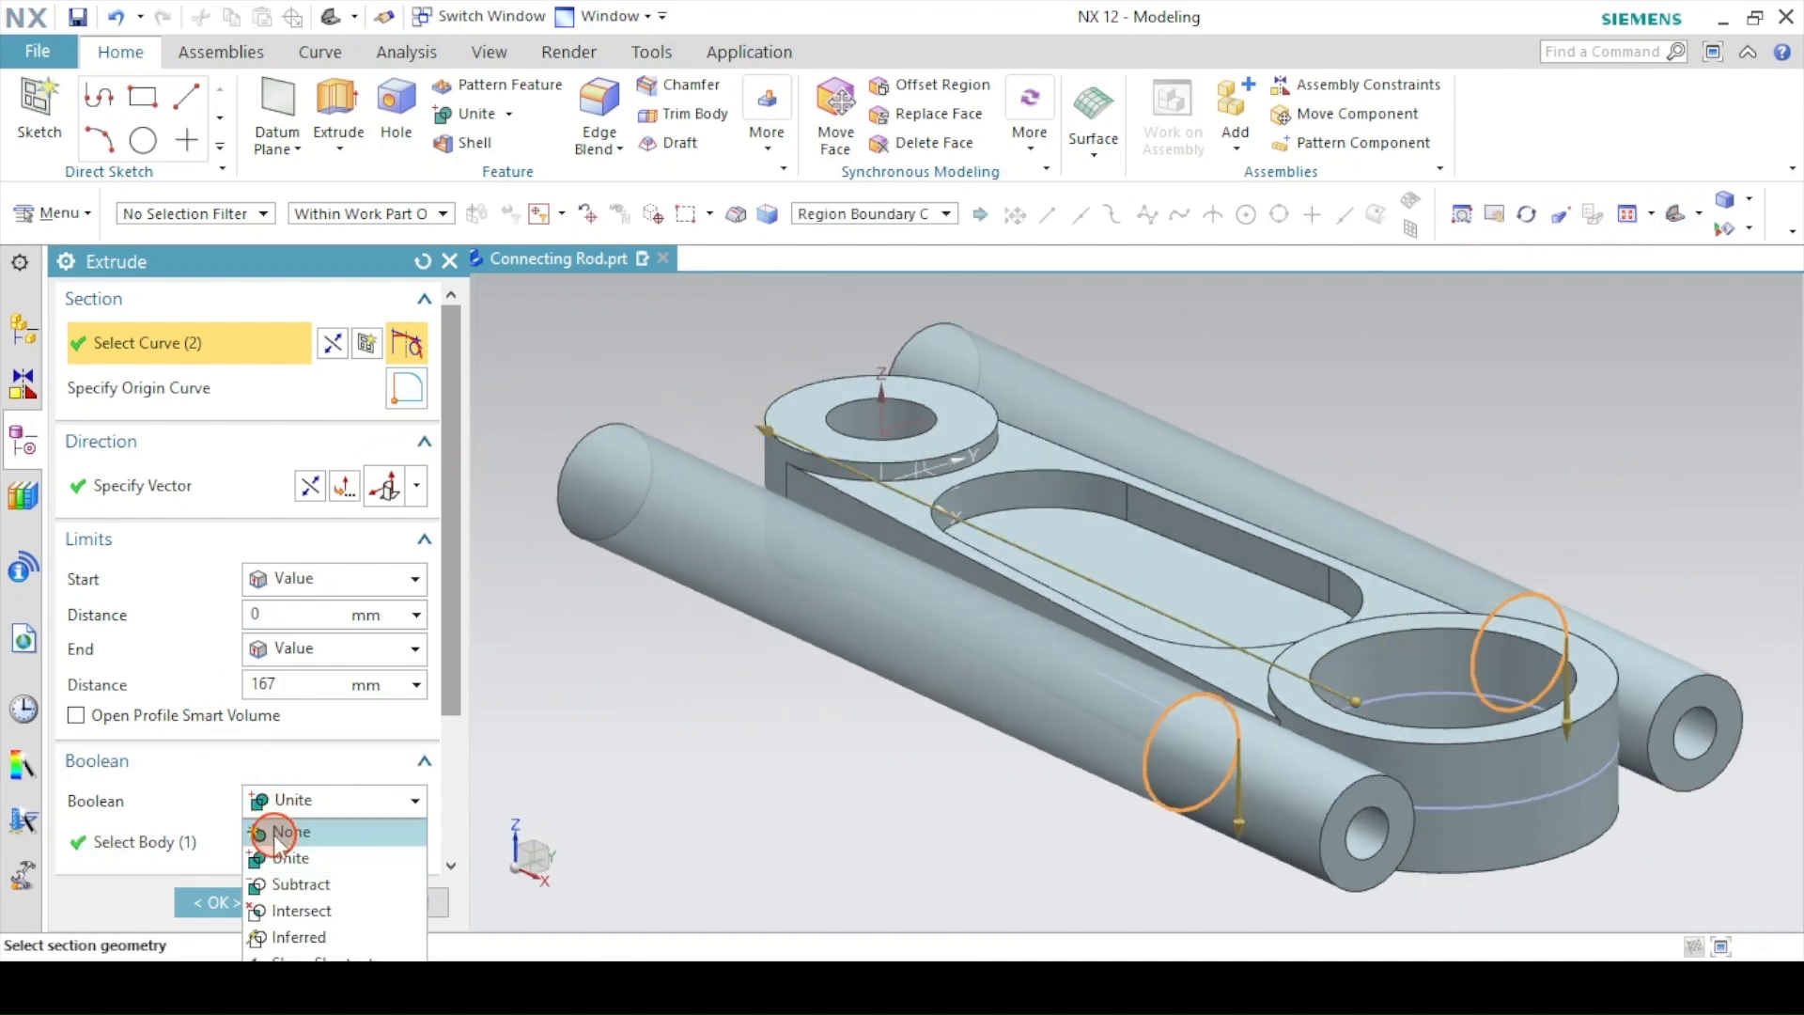
left_click(274, 884)
left_click(203, 900)
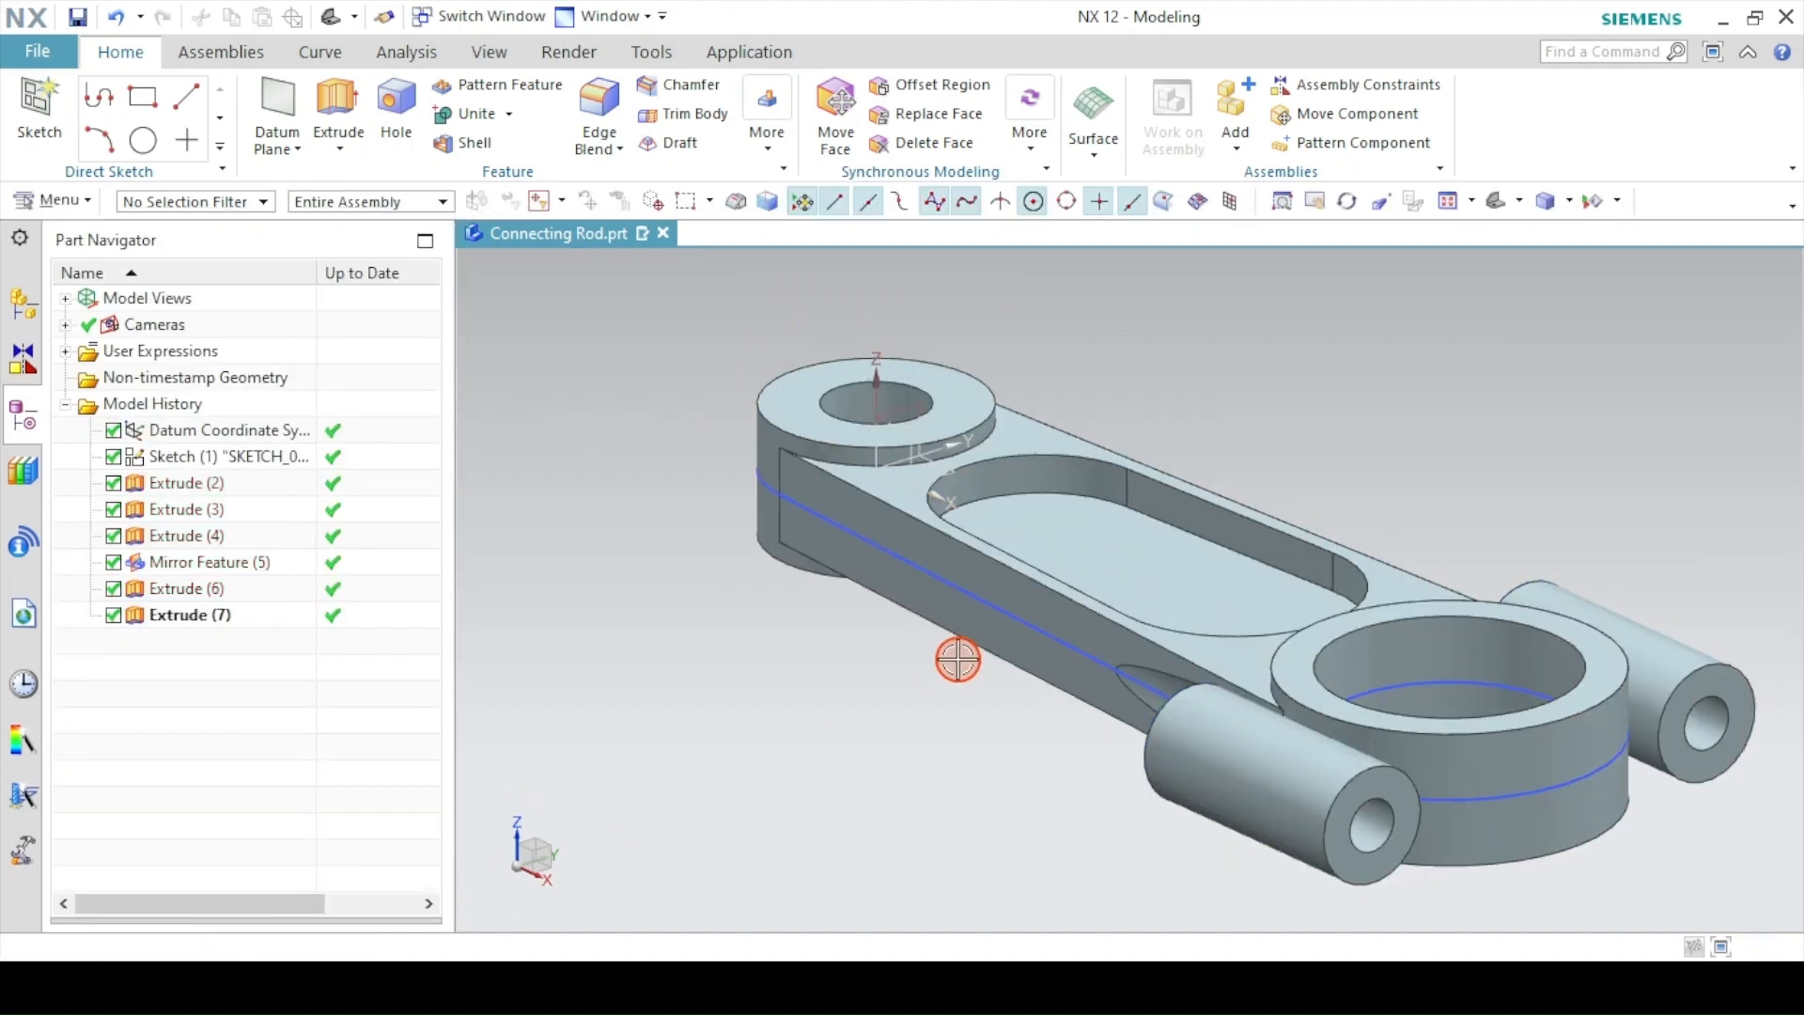
- Create a datum plane offset 160 mm from the YZ plane, through the large bore's centre
mouse_move(957, 660)
middle_mouse_down()
mouse_move(978, 628)
mouse_move(1018, 637)
mouse_move(922, 644)
mouse_move(1055, 636)
mouse_move(1147, 757)
middle_mouse_up()
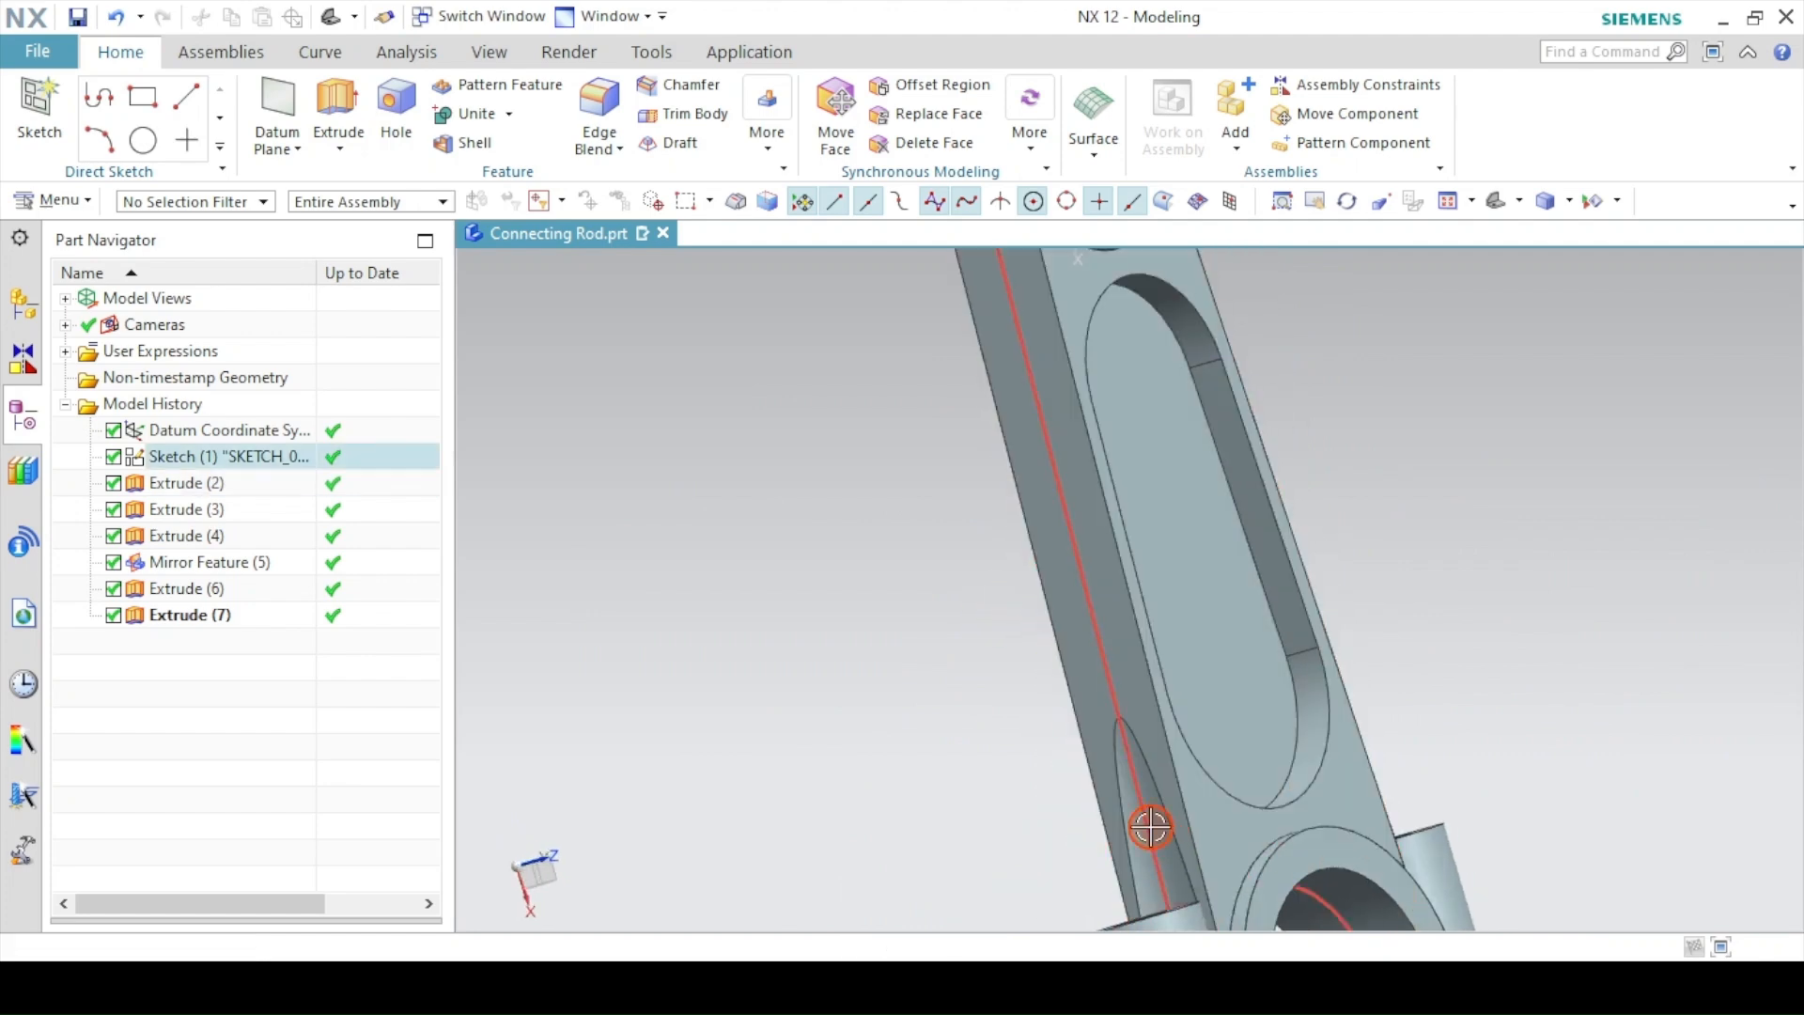
left_click(1497, 200)
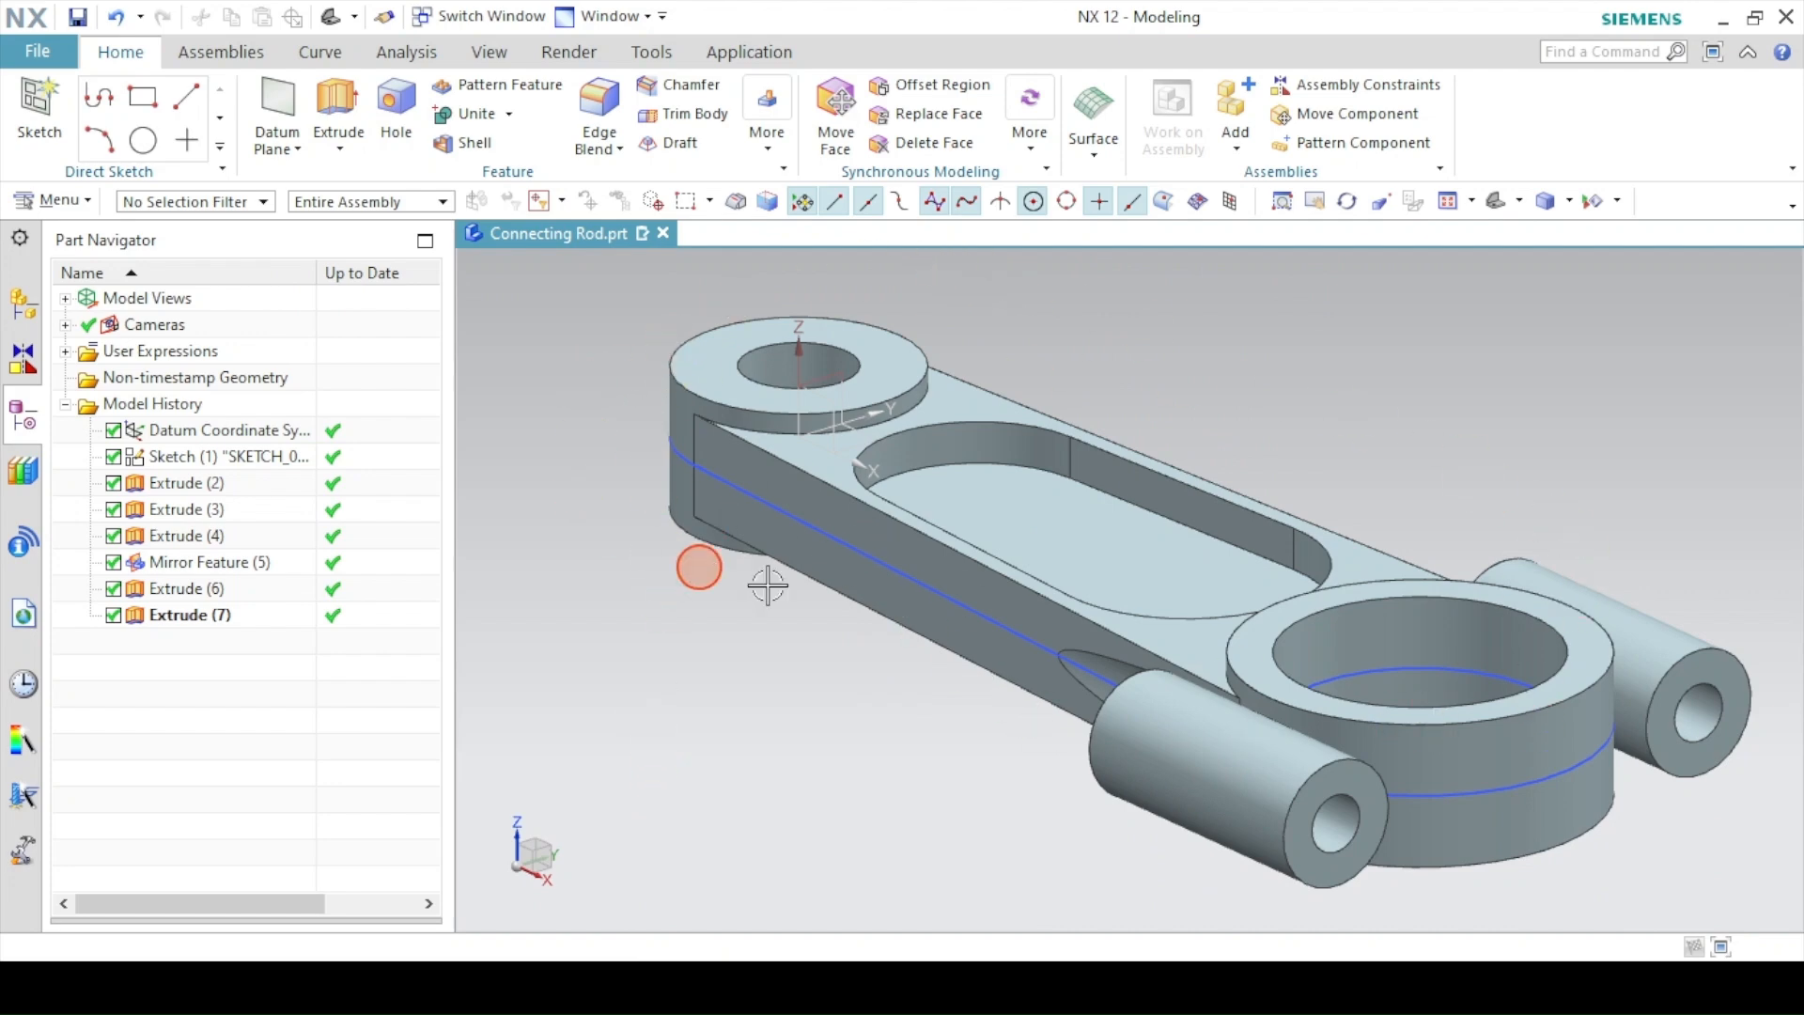
key("alt+Tab")
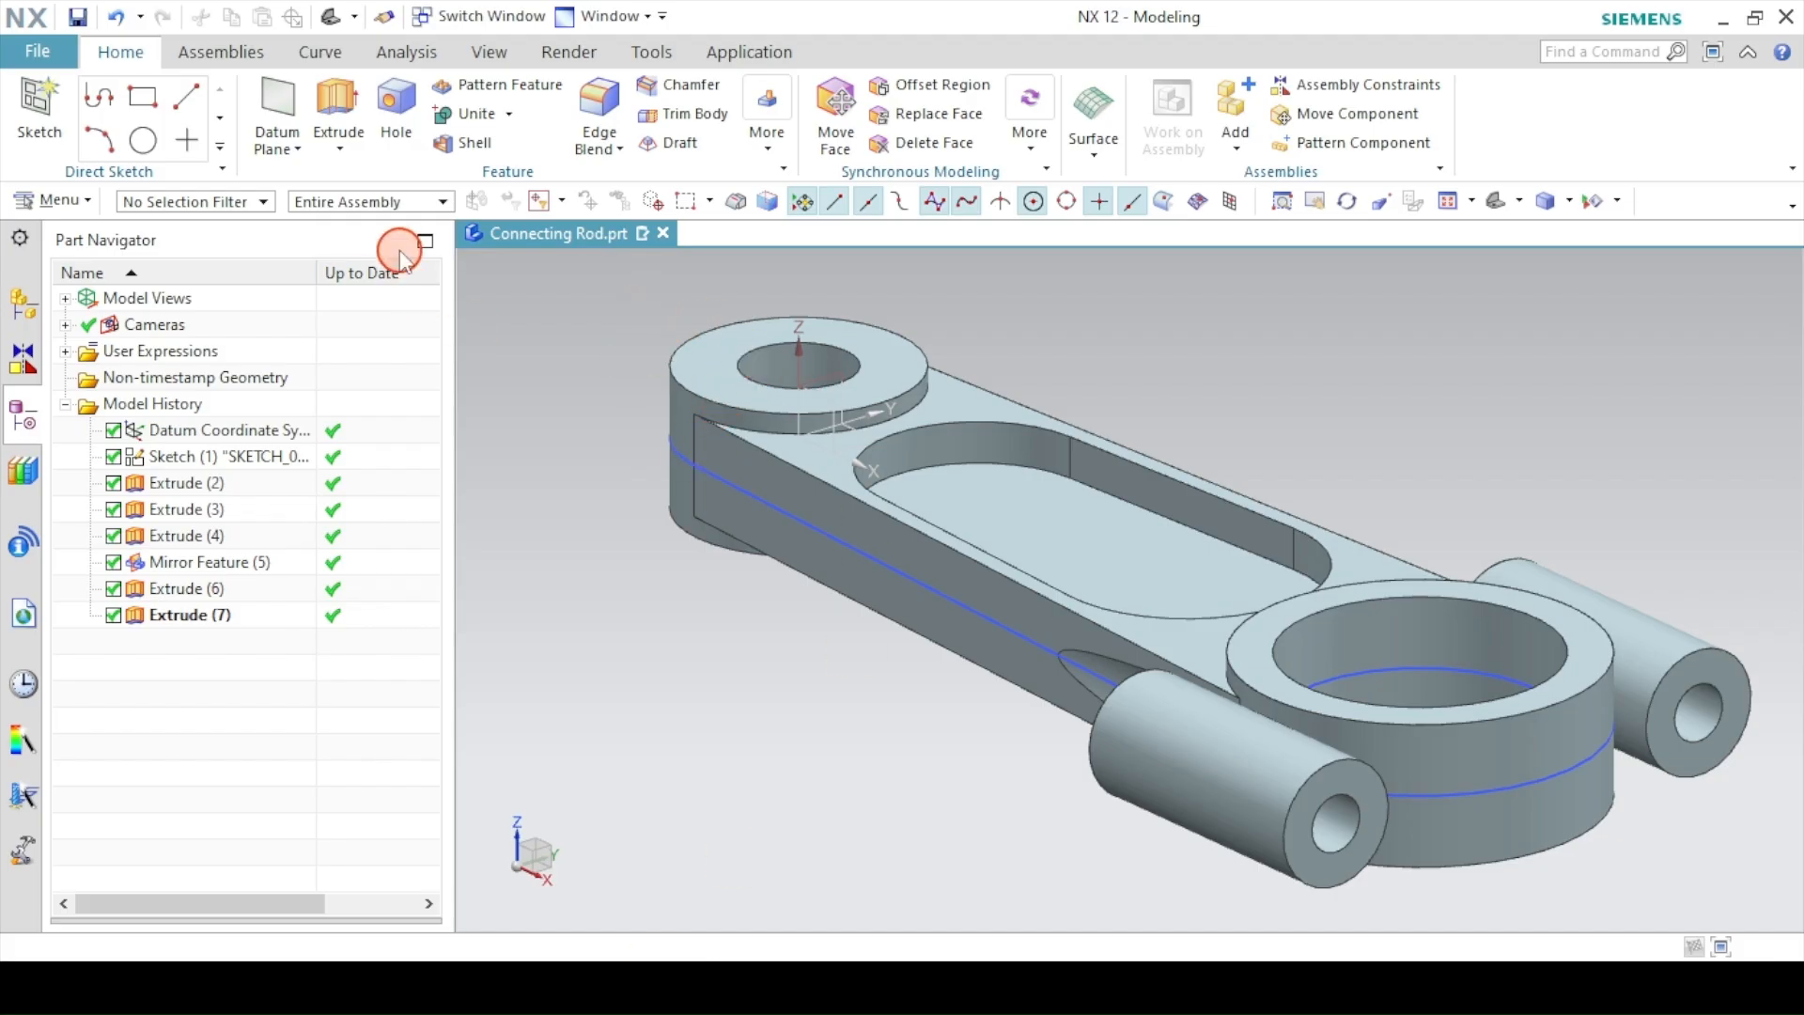
left_click(277, 103)
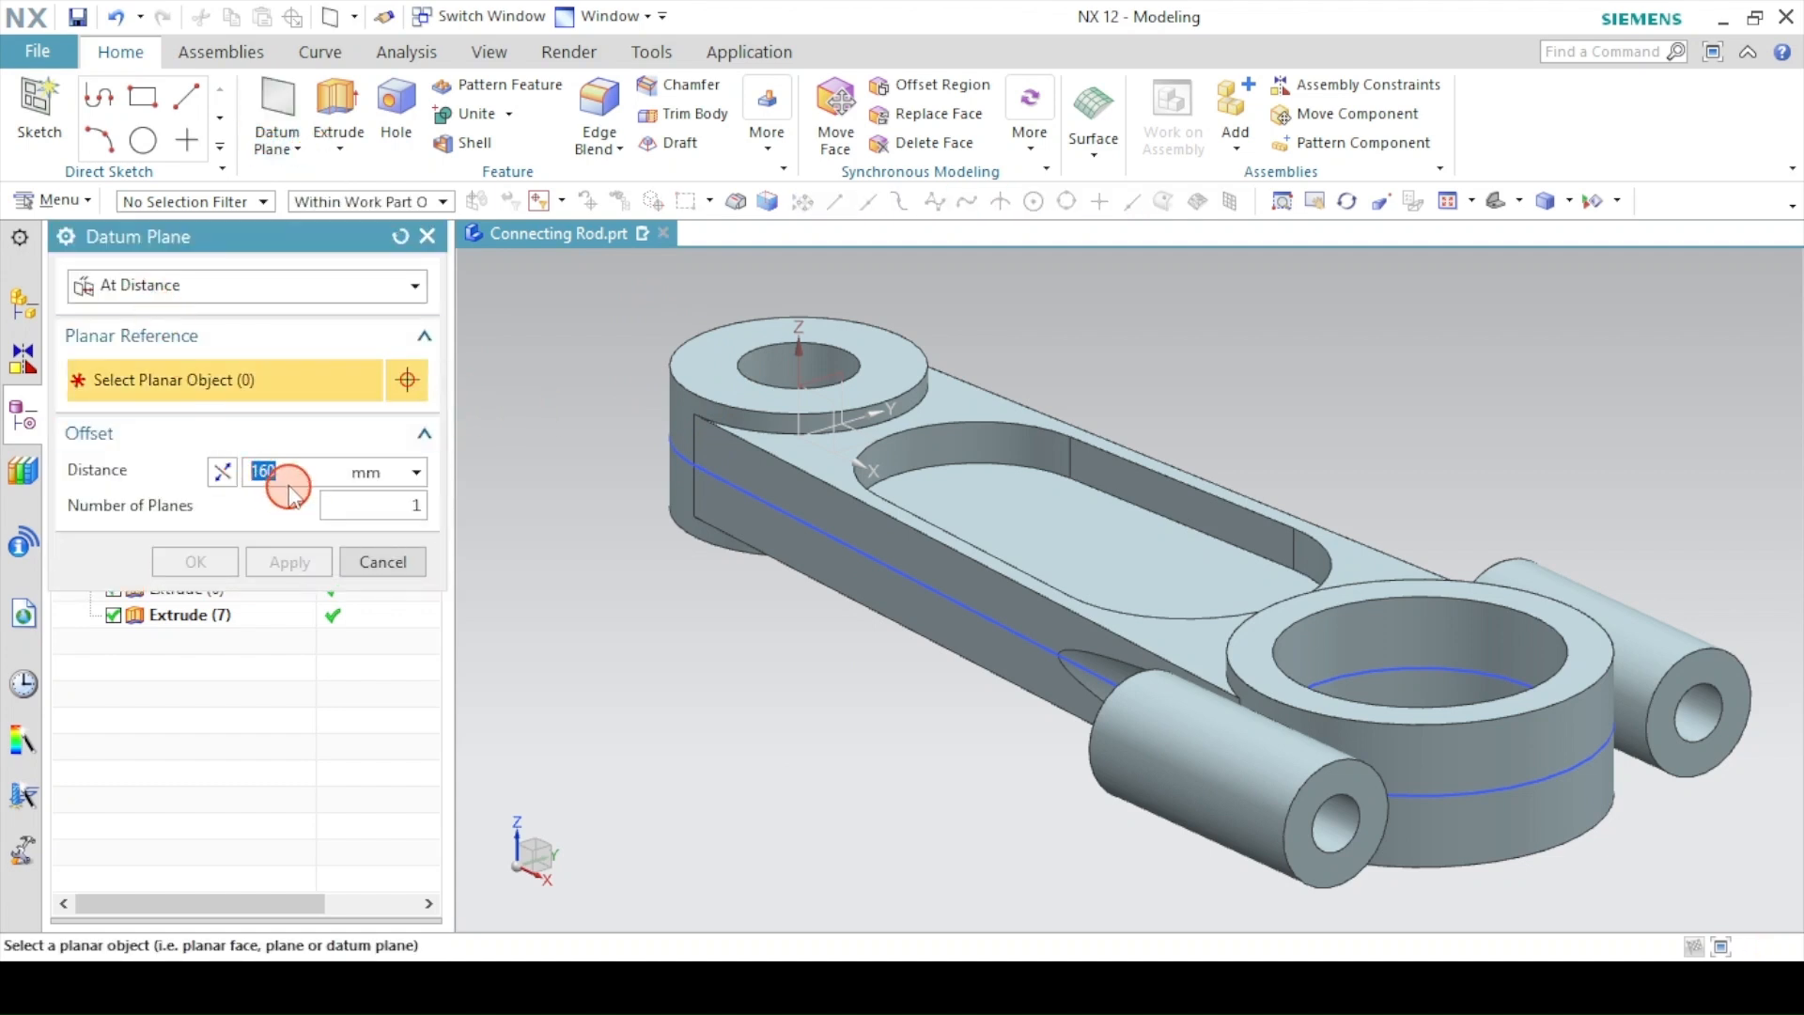
left_click(814, 389)
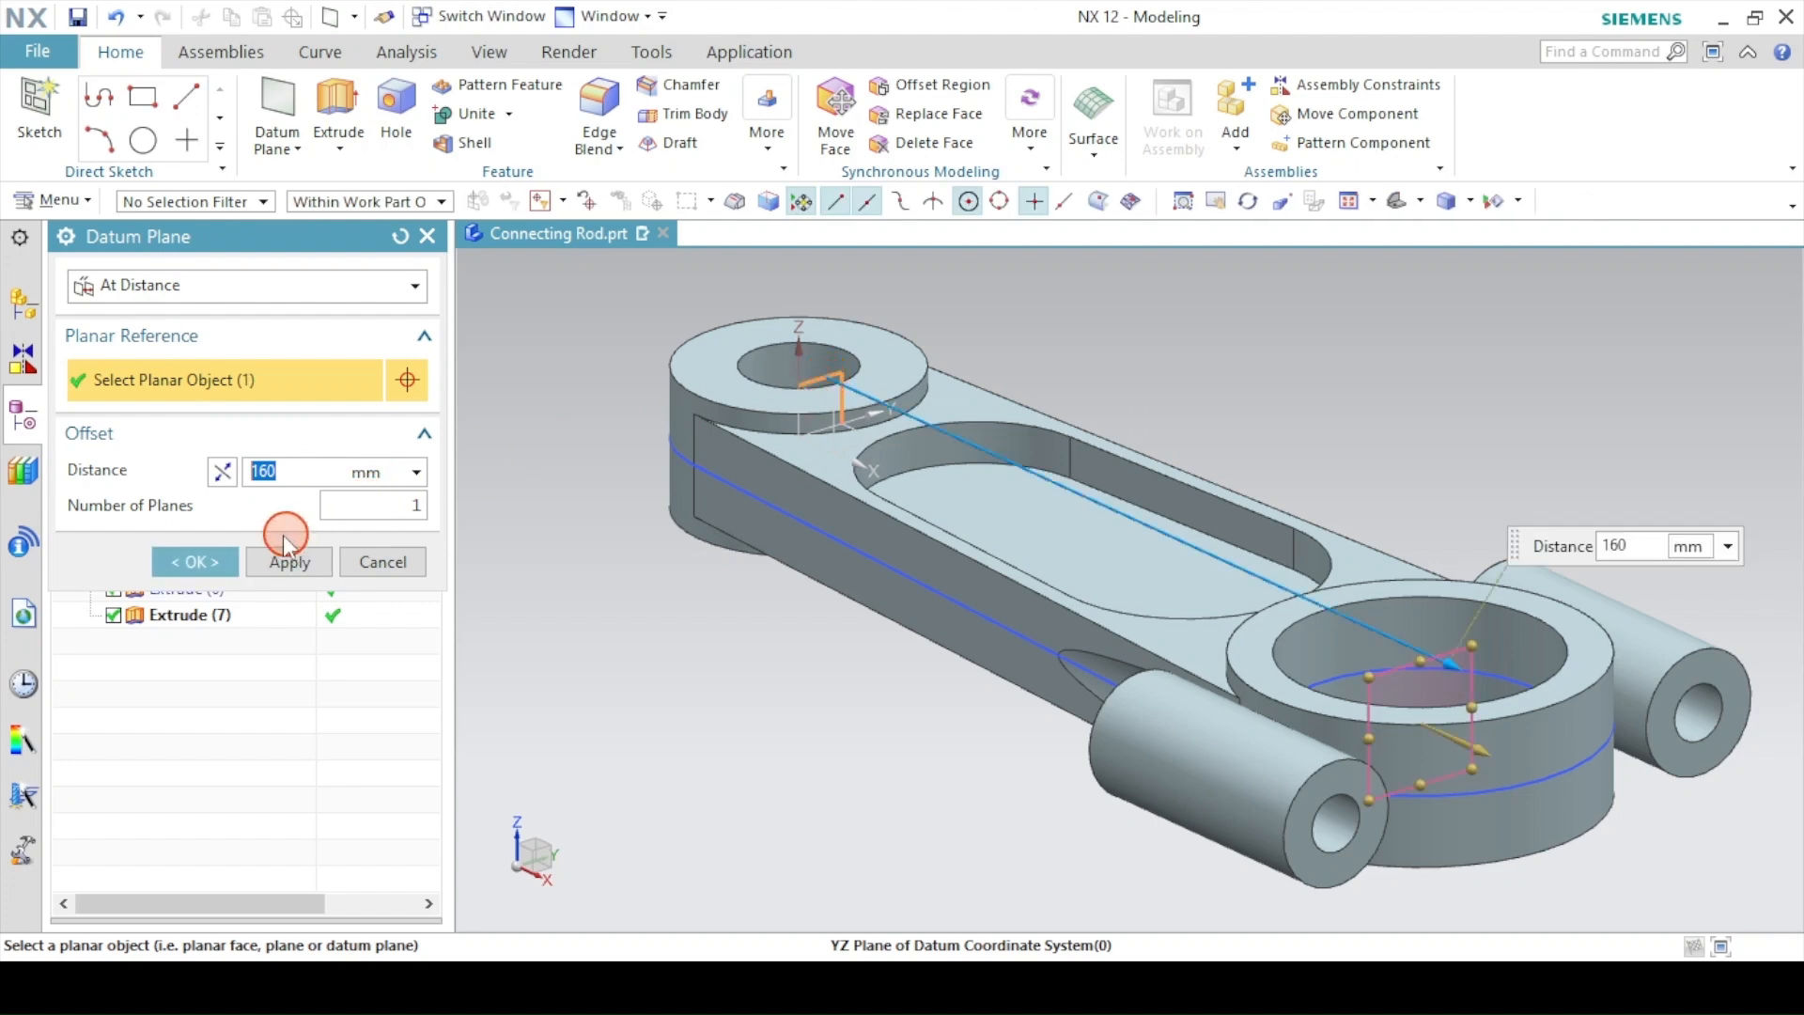
left_click(197, 562)
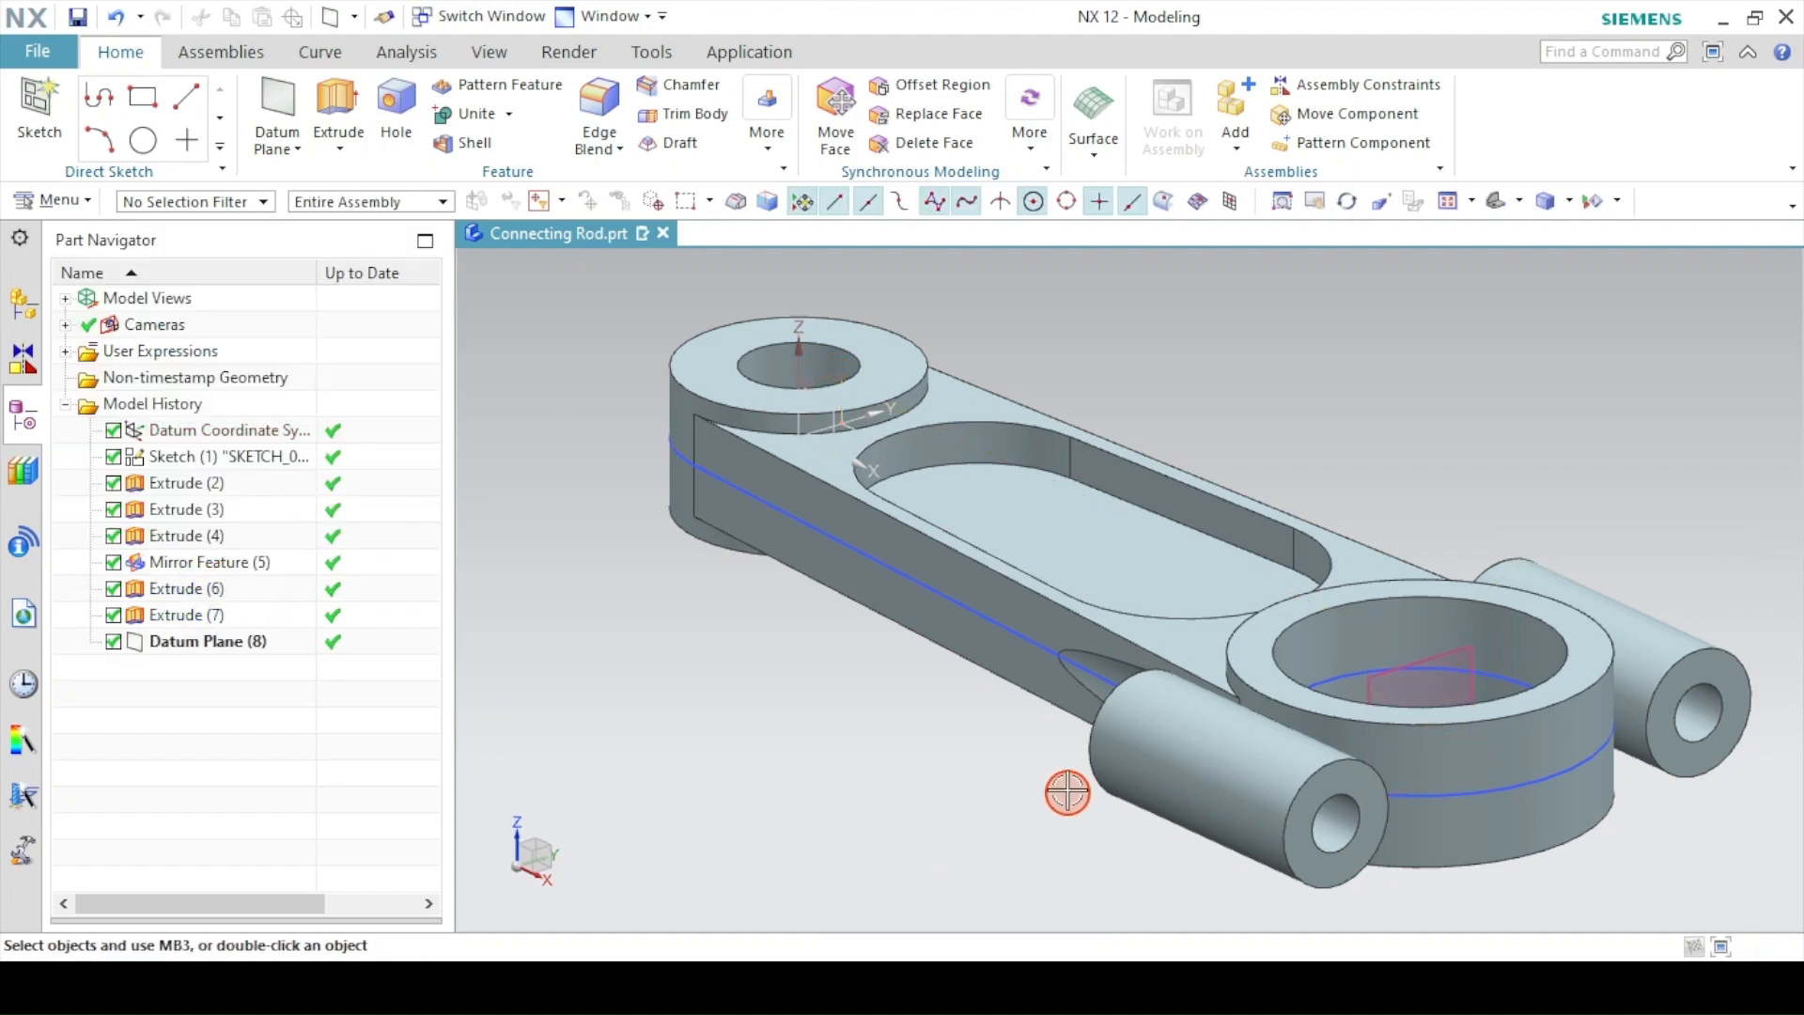
- Split the connecting rod body with the datum plane through the large bore, using the Face or Plane tool option
middle_click_drag(1067, 789, 1482, 786)
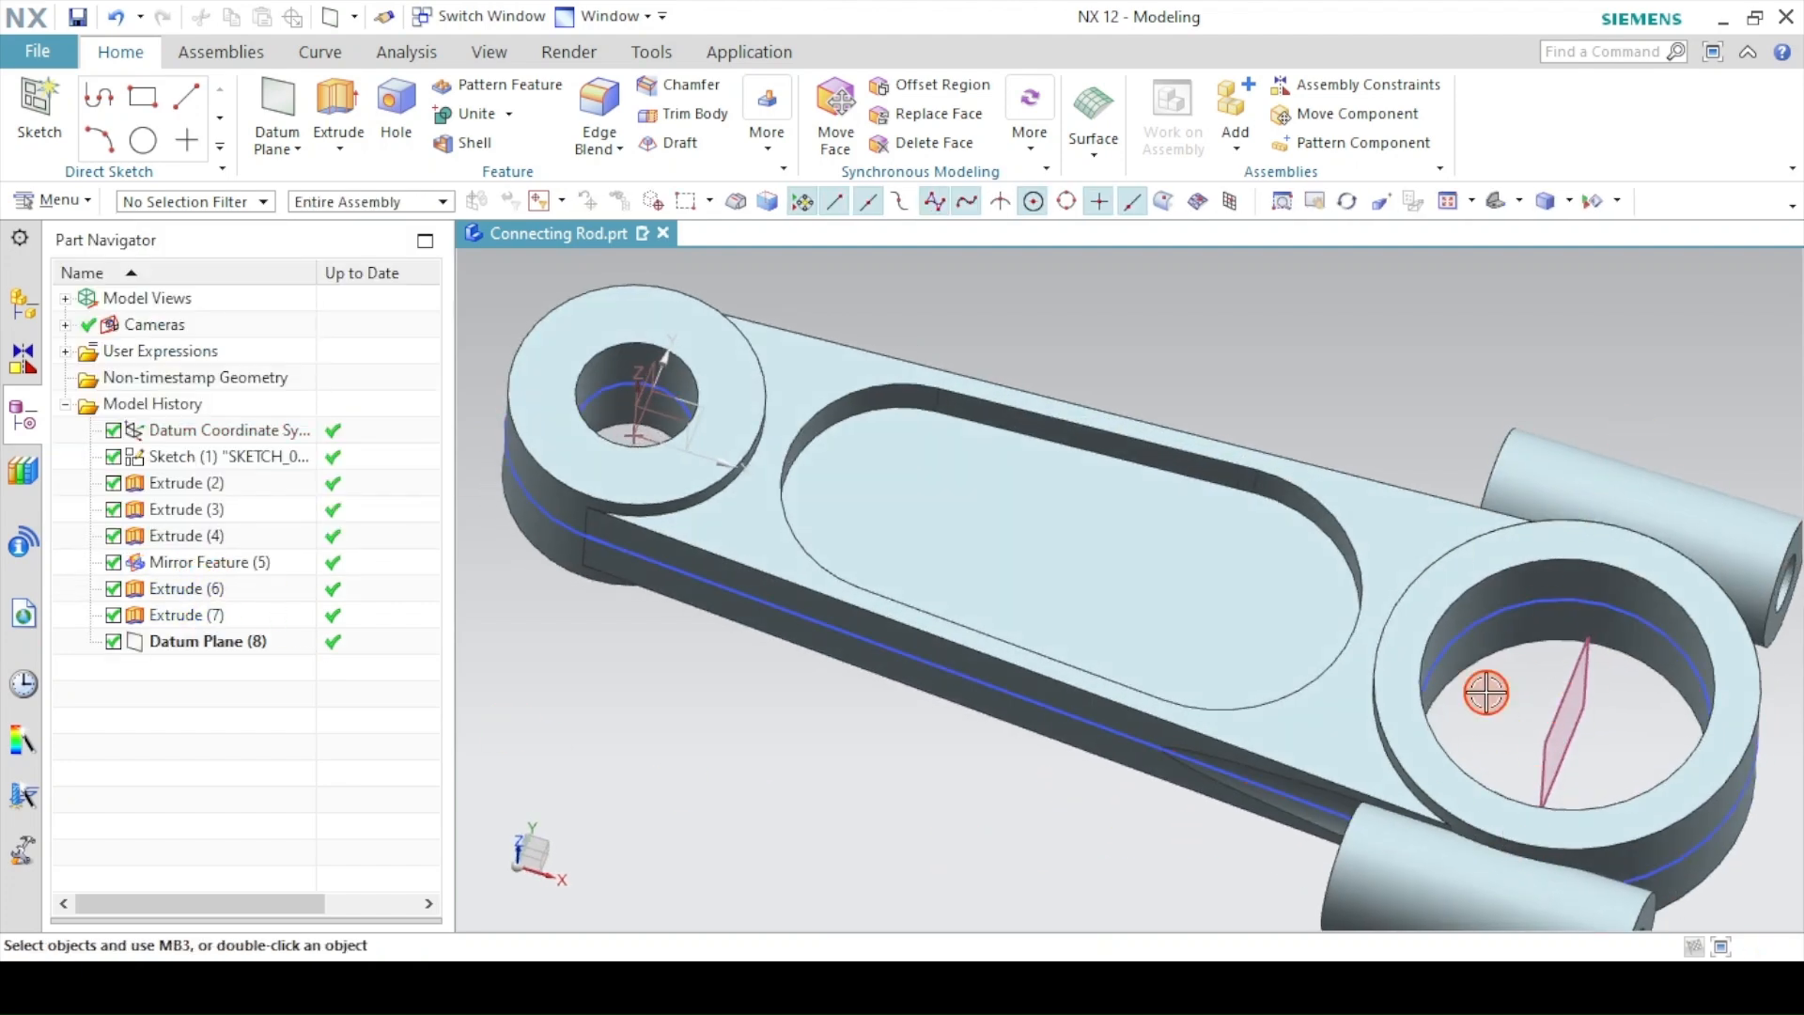
left_click(1494, 200)
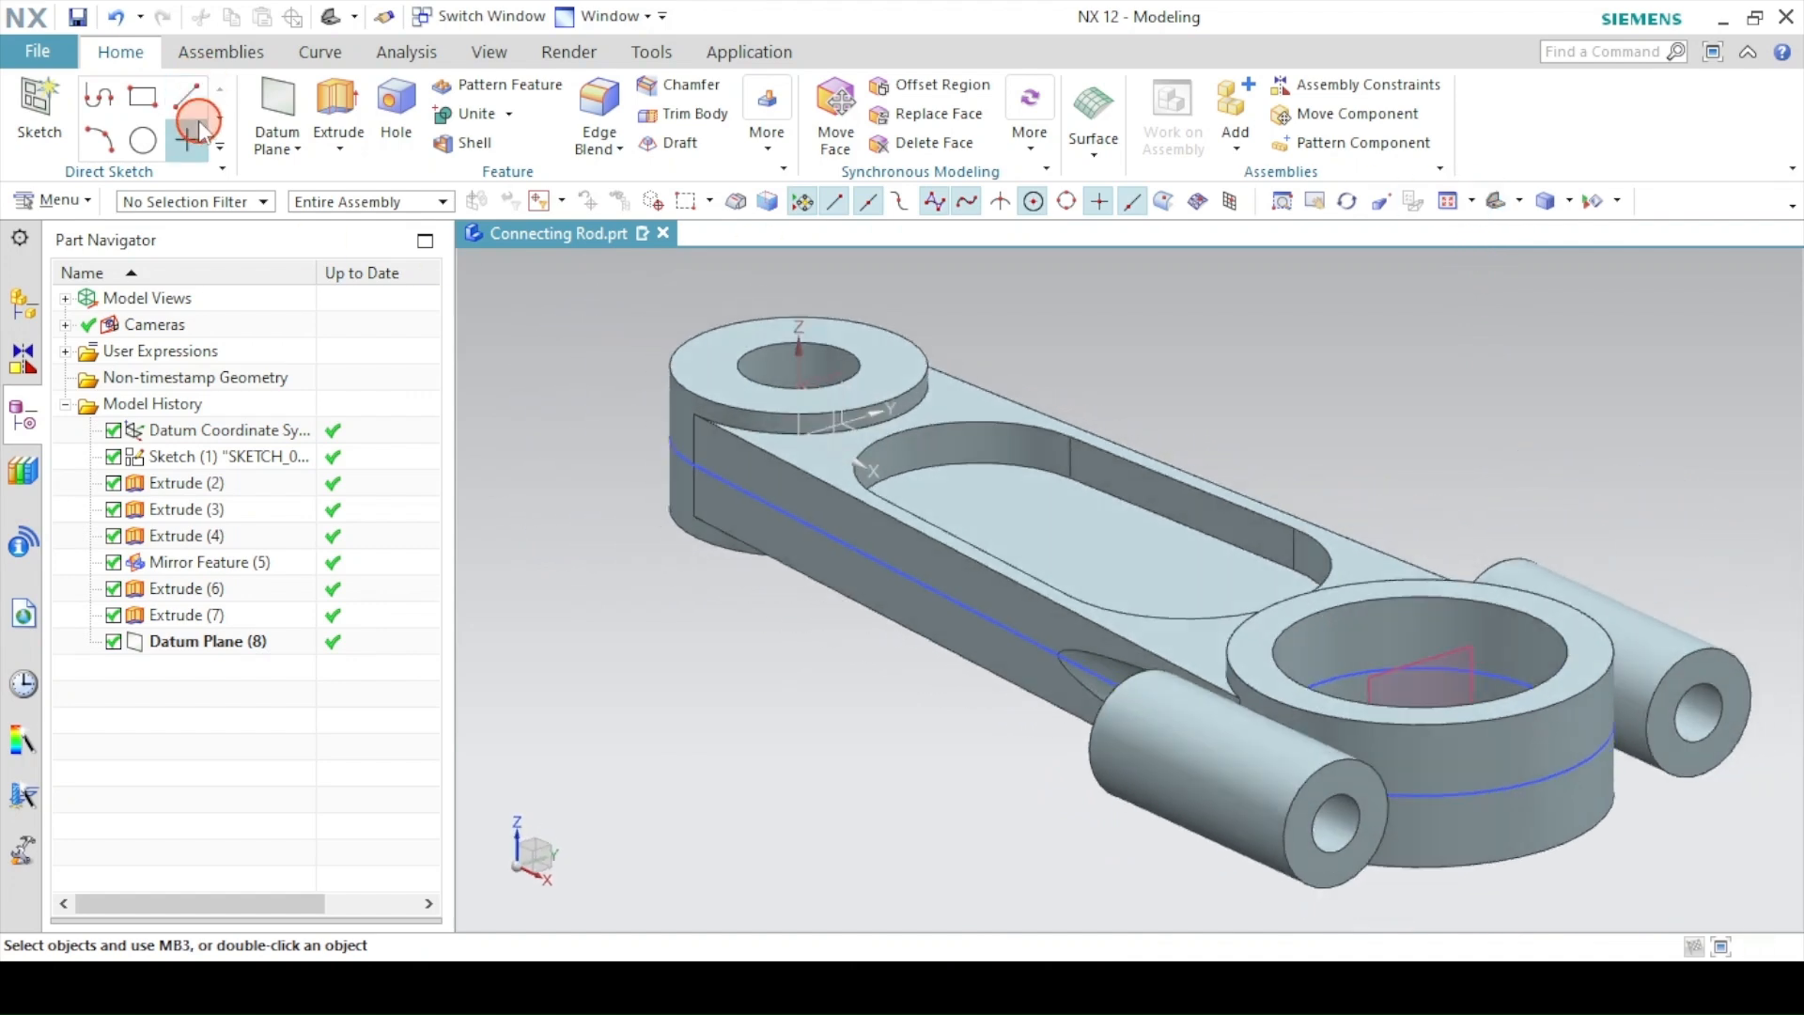
left_click(42, 199)
left_click(59, 330)
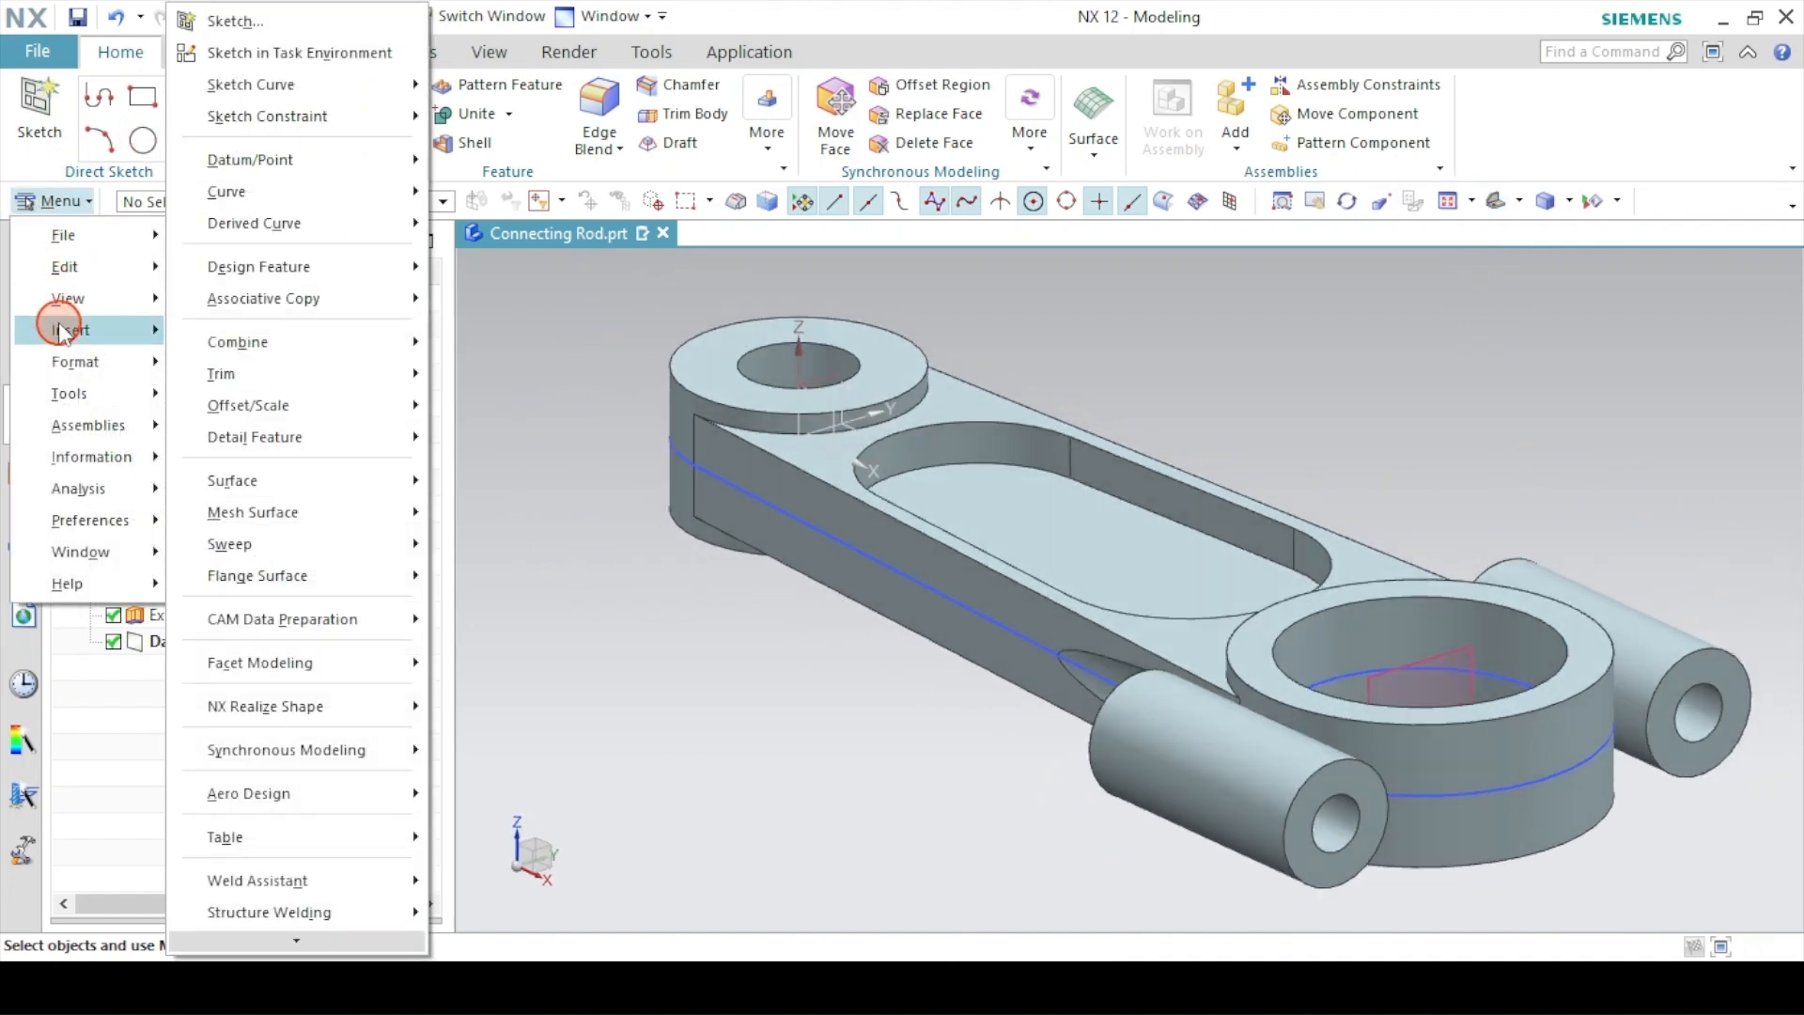
left_click(352, 373)
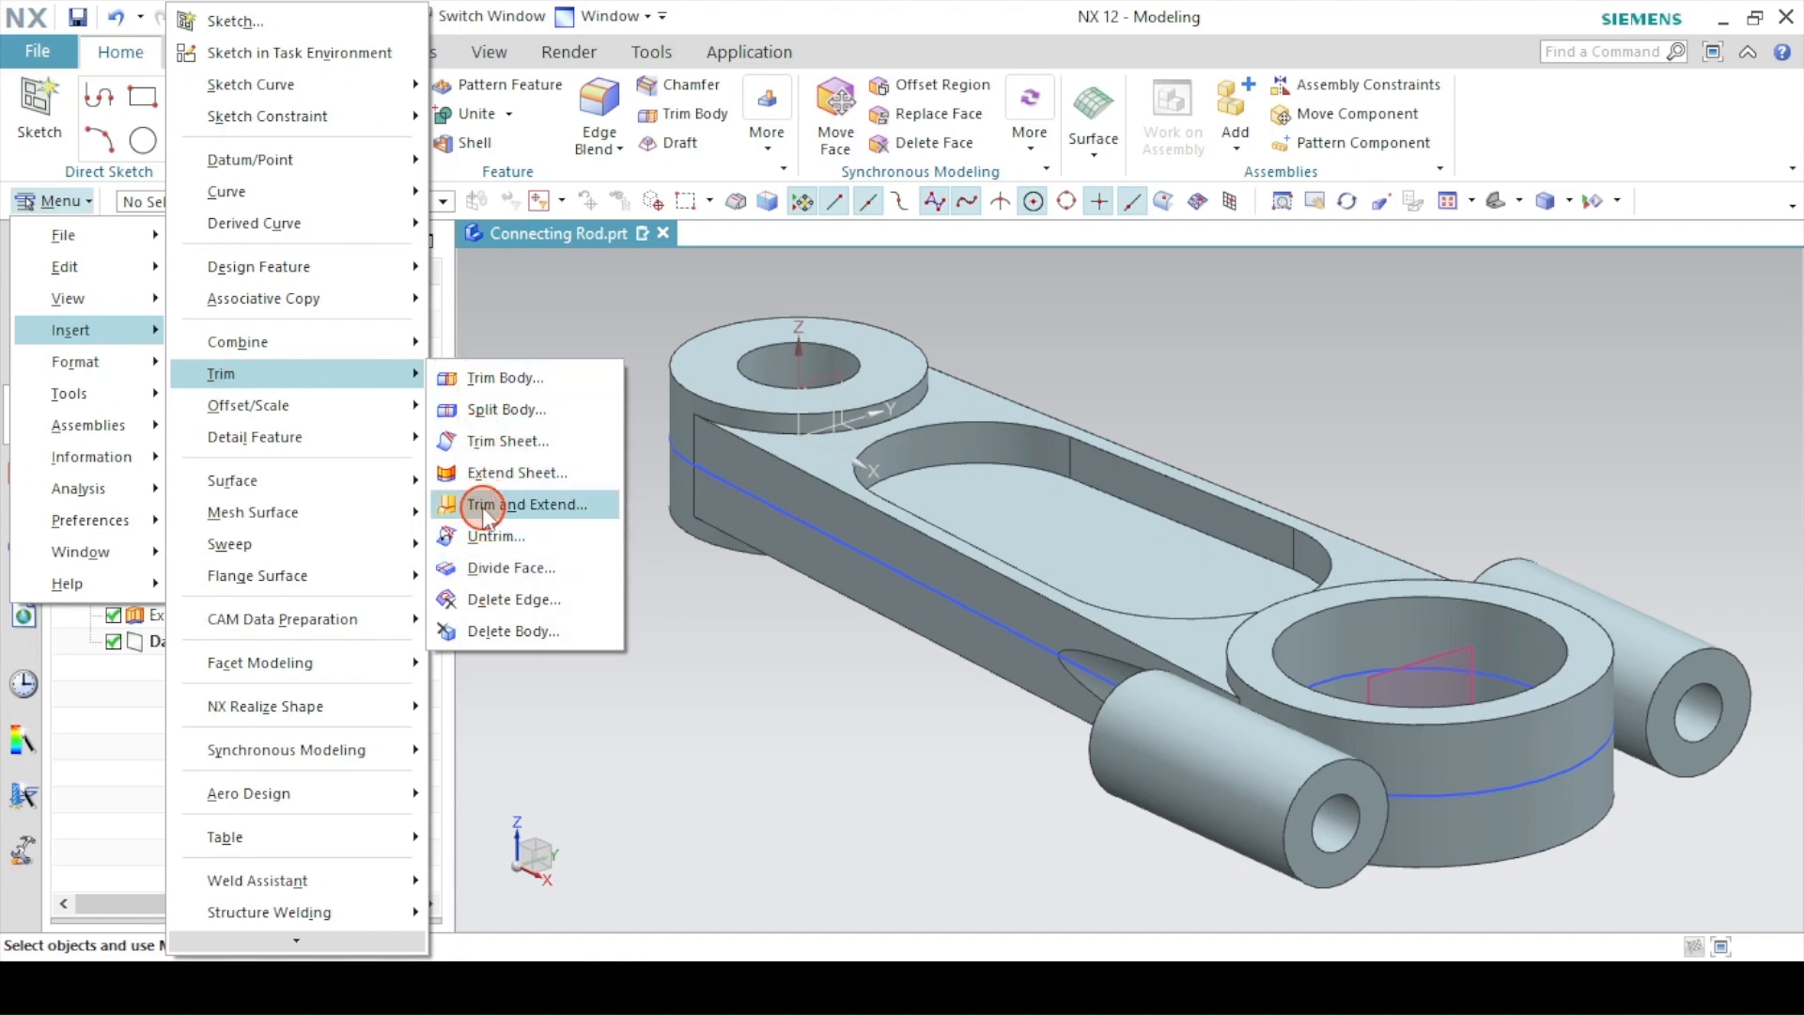
left_click(475, 408)
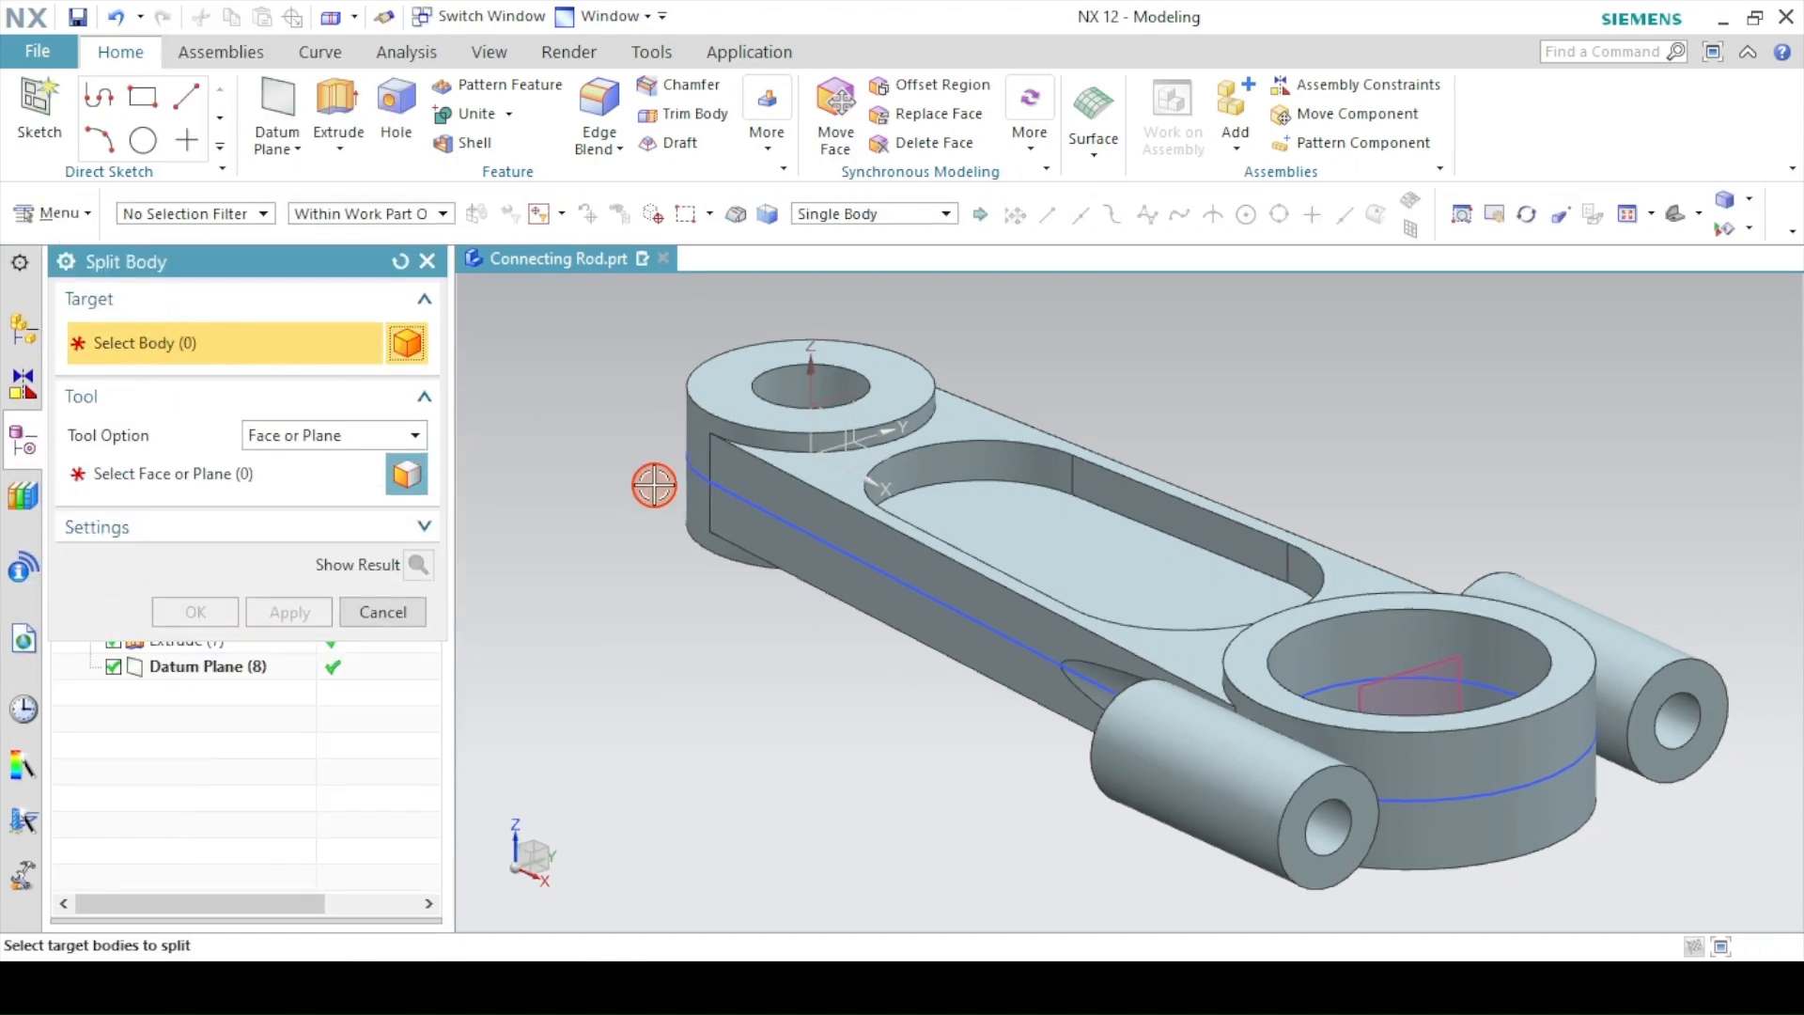
left_click(825, 475)
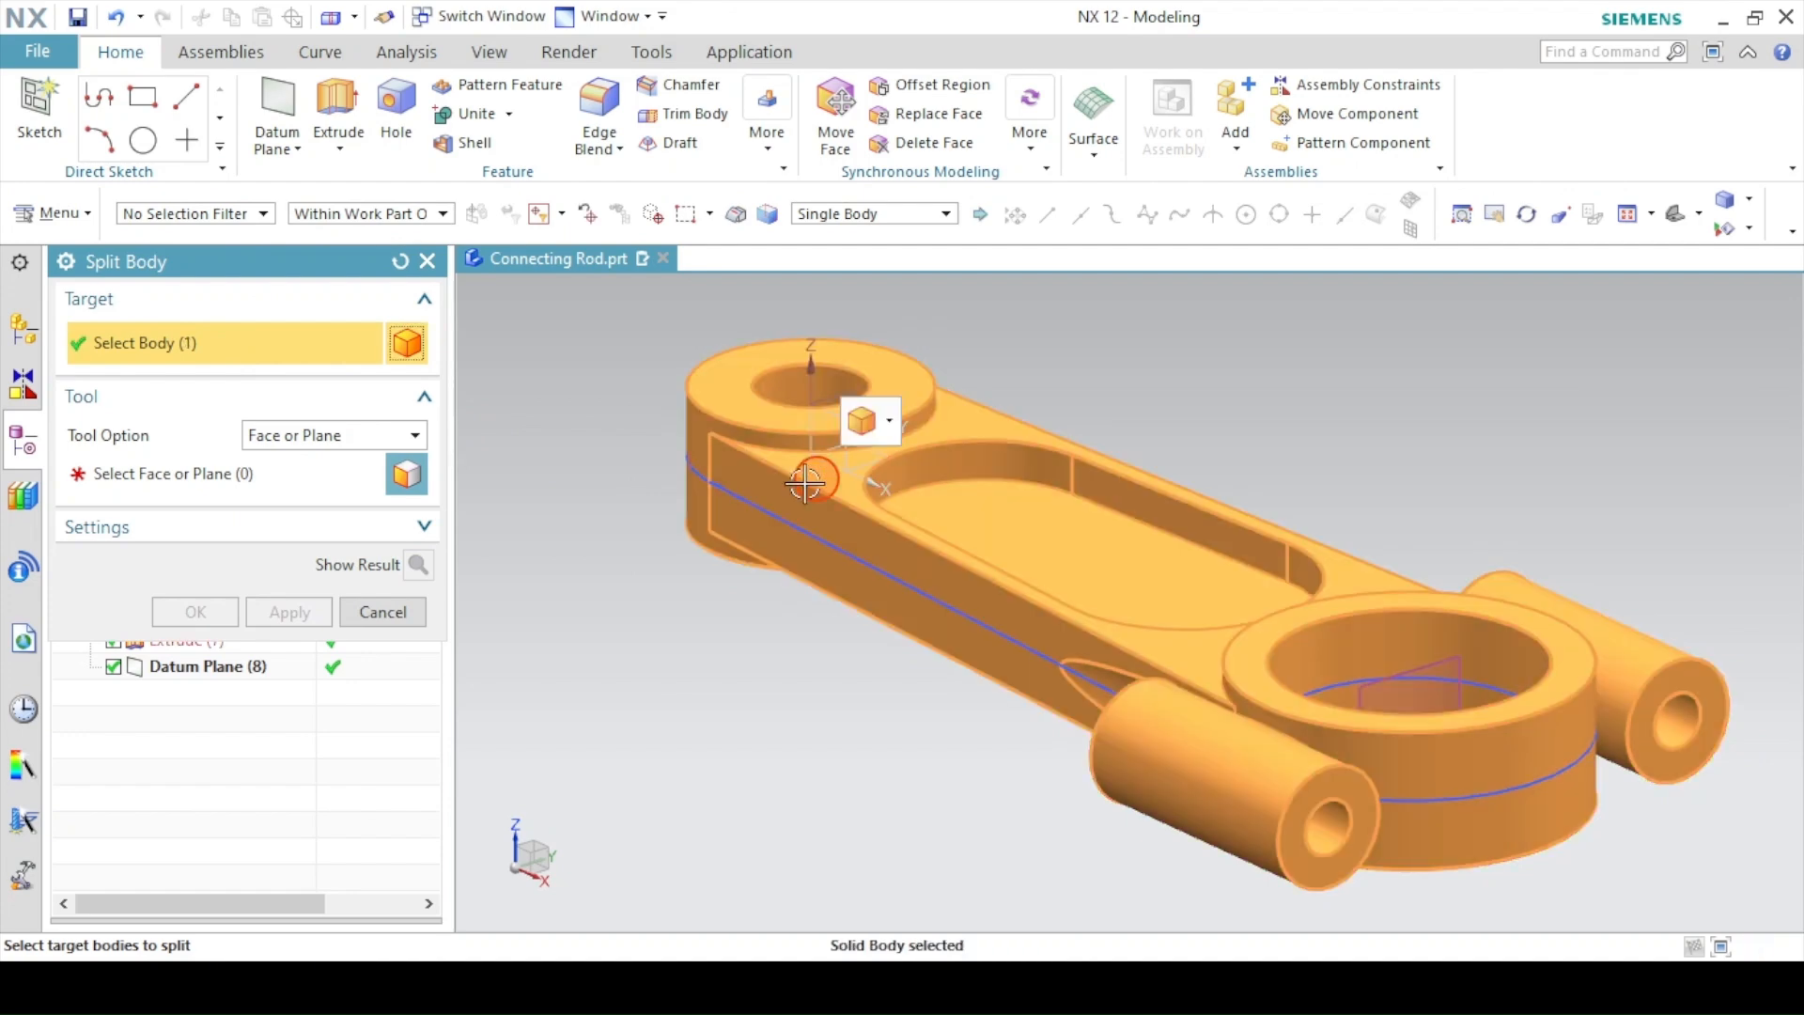
left_click(170, 487)
left_click(297, 437)
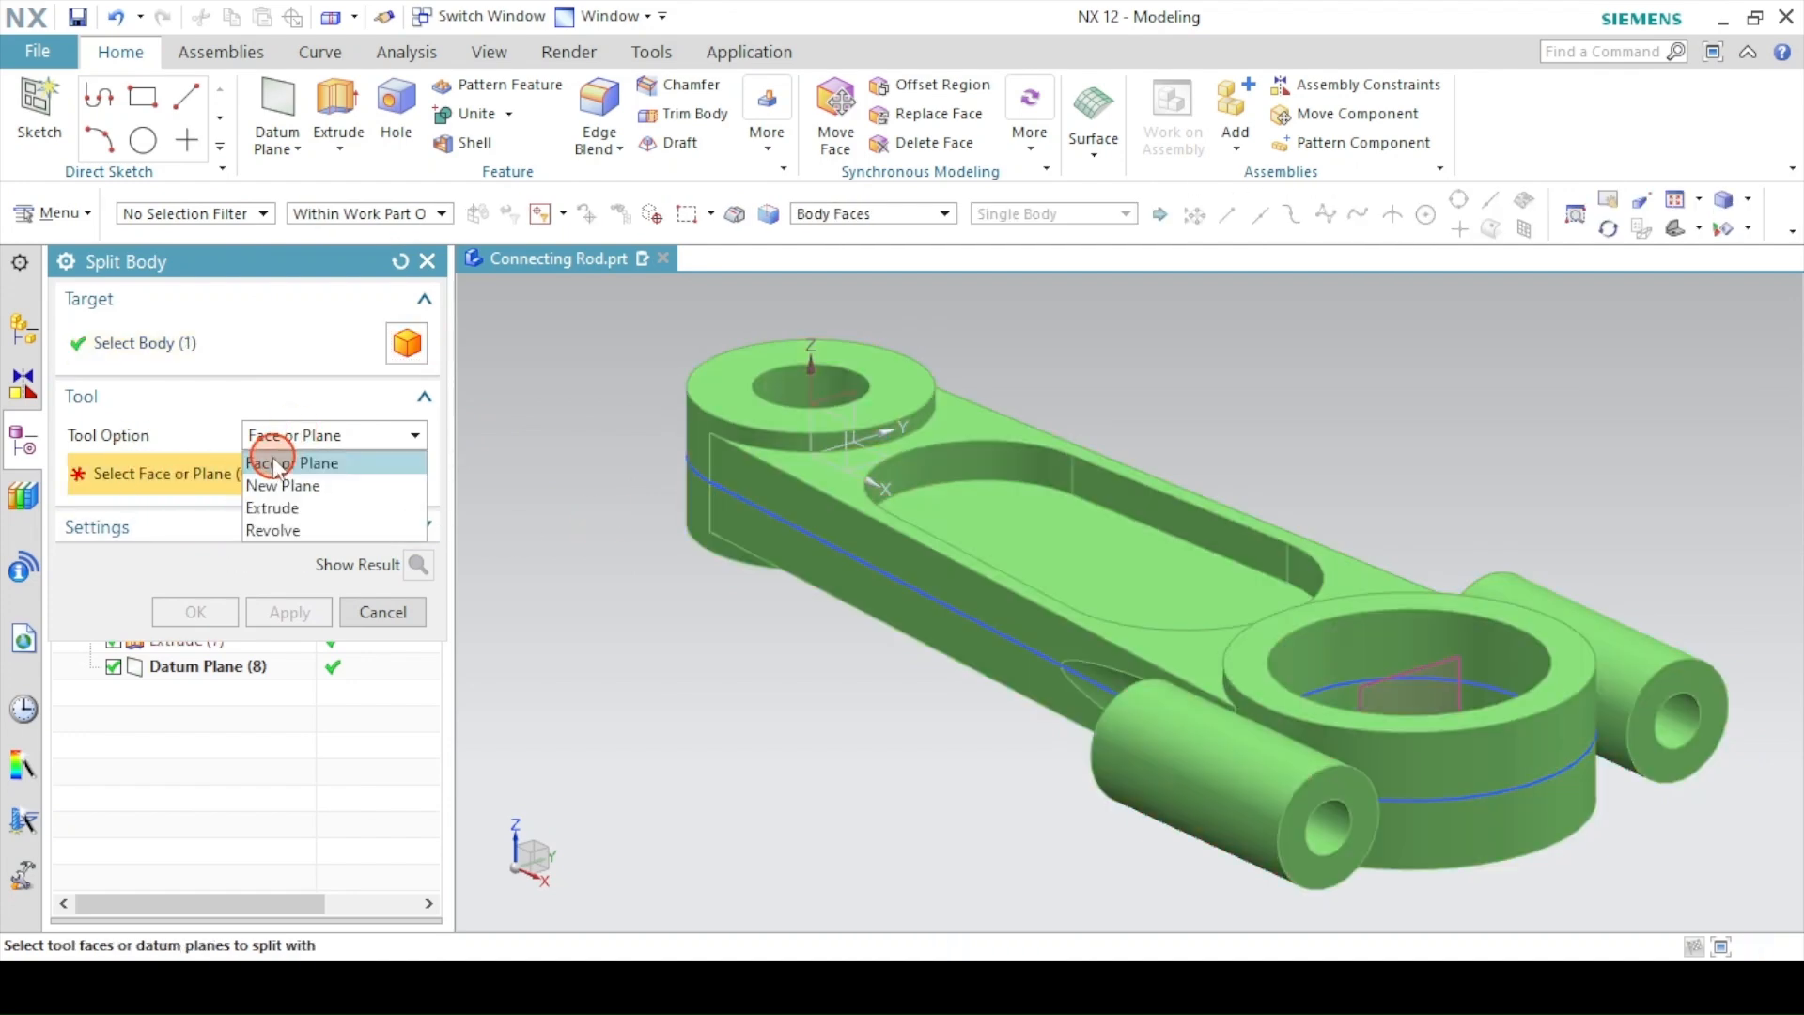
left_click(268, 465)
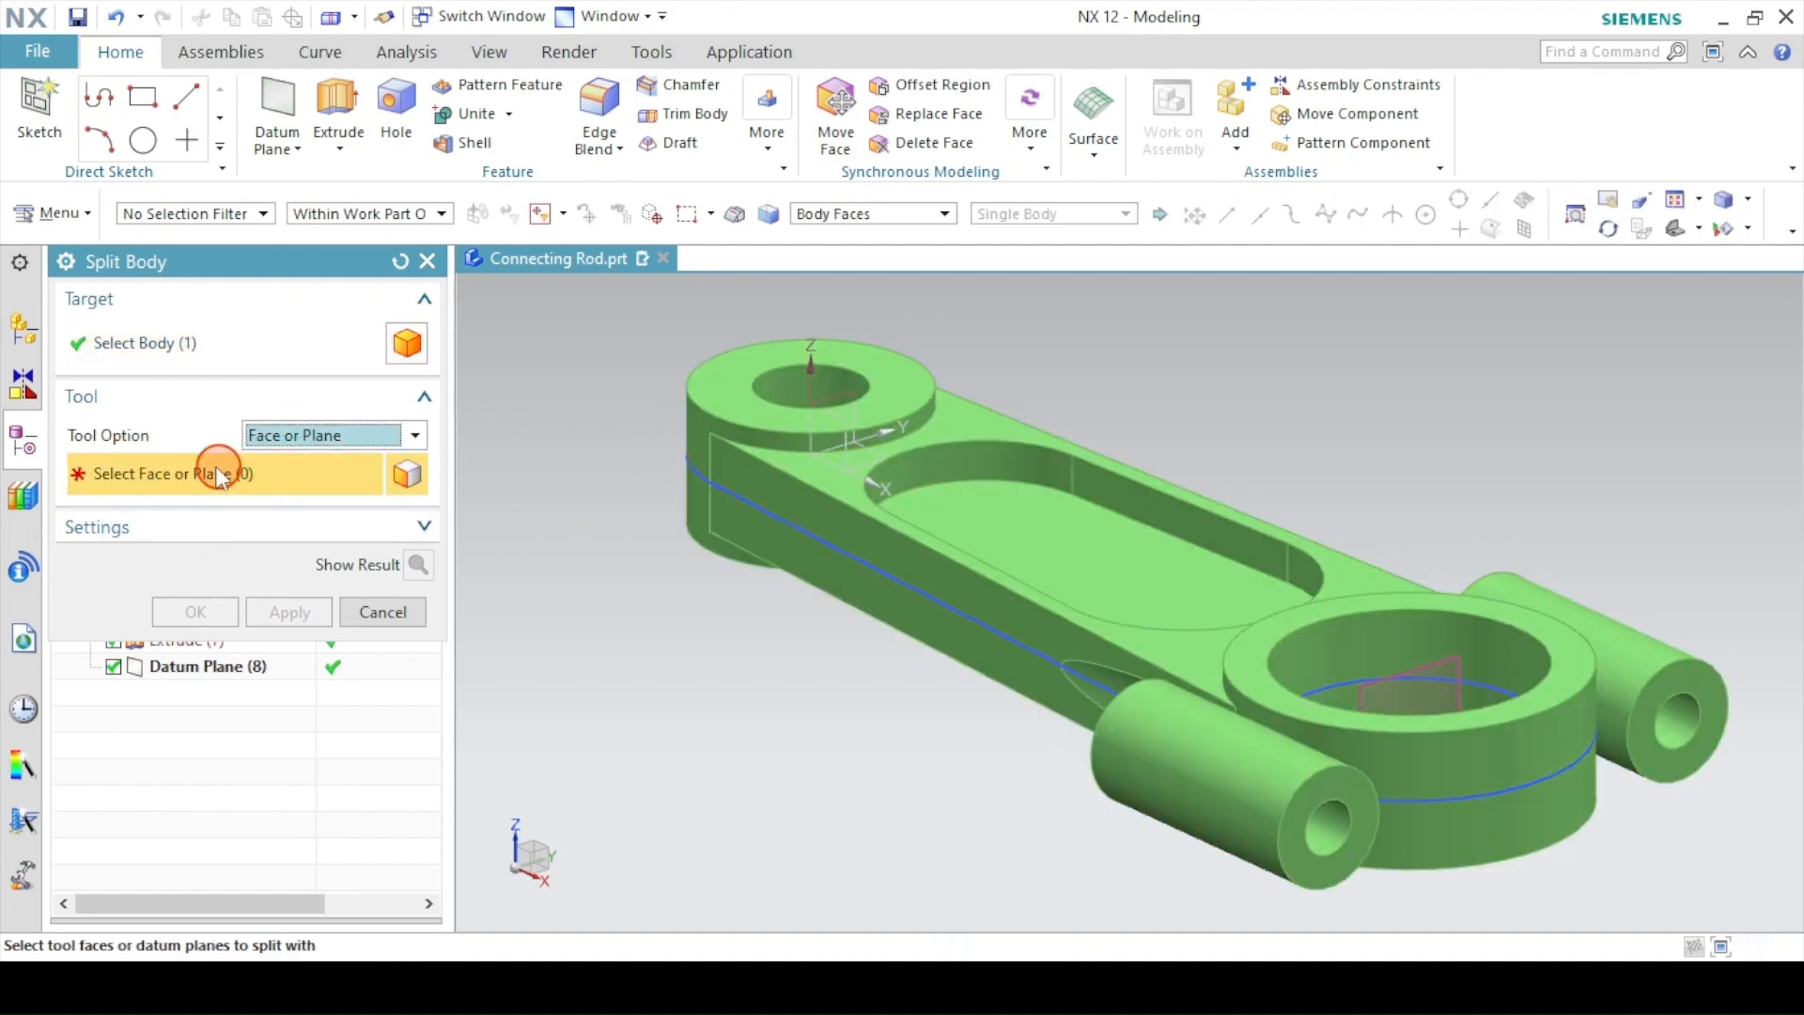
left_click(1440, 677)
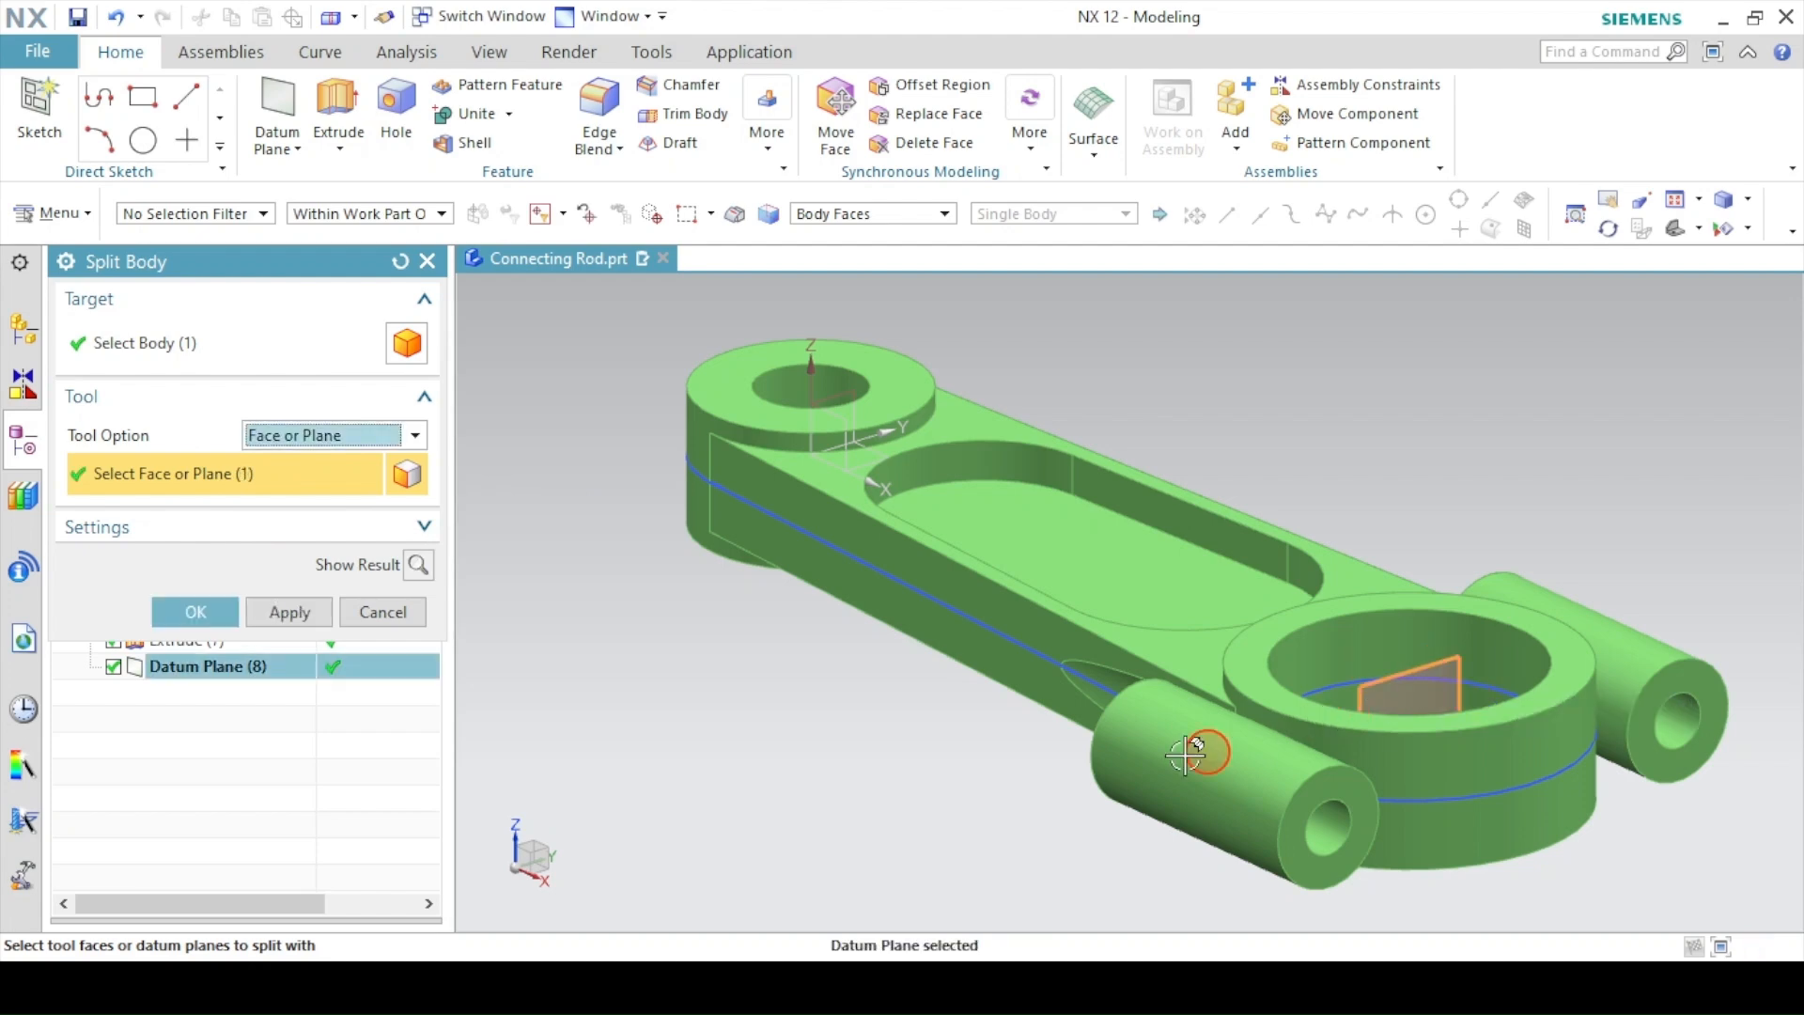
left_click(201, 620)
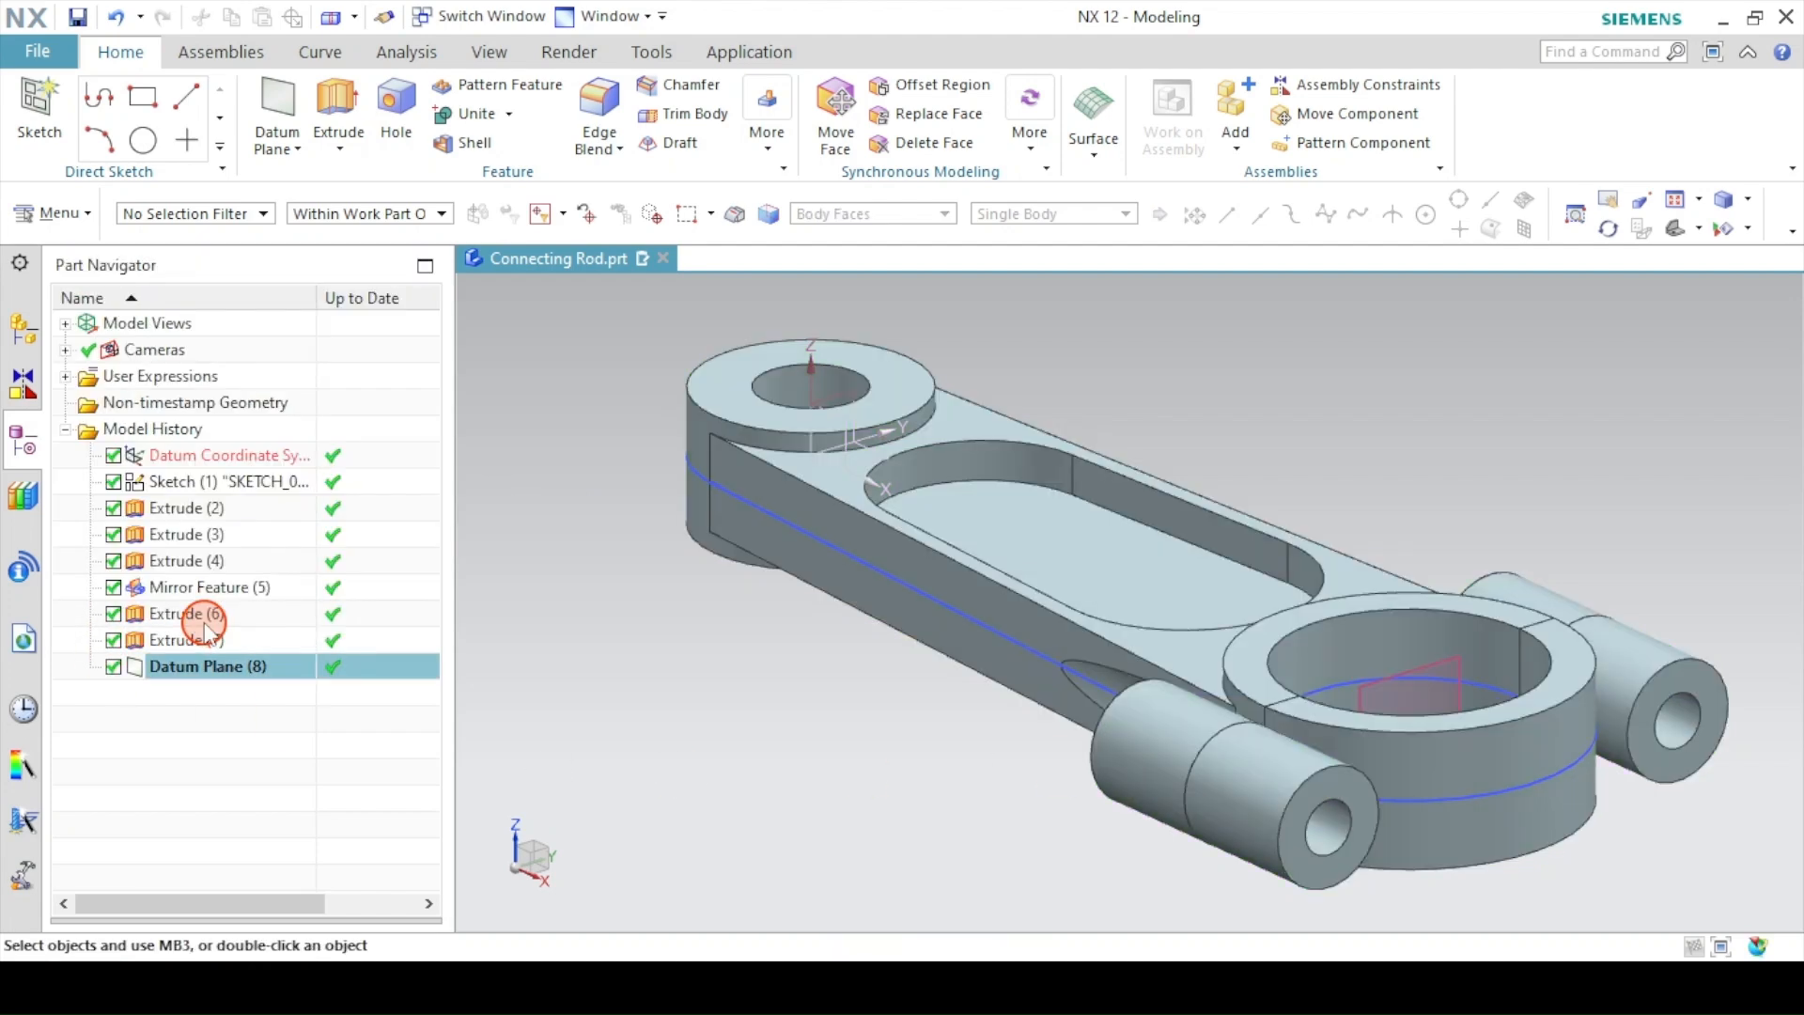
- Hide all objects and show only the solid bodies again
middle_click_drag(953, 778, 982, 821)
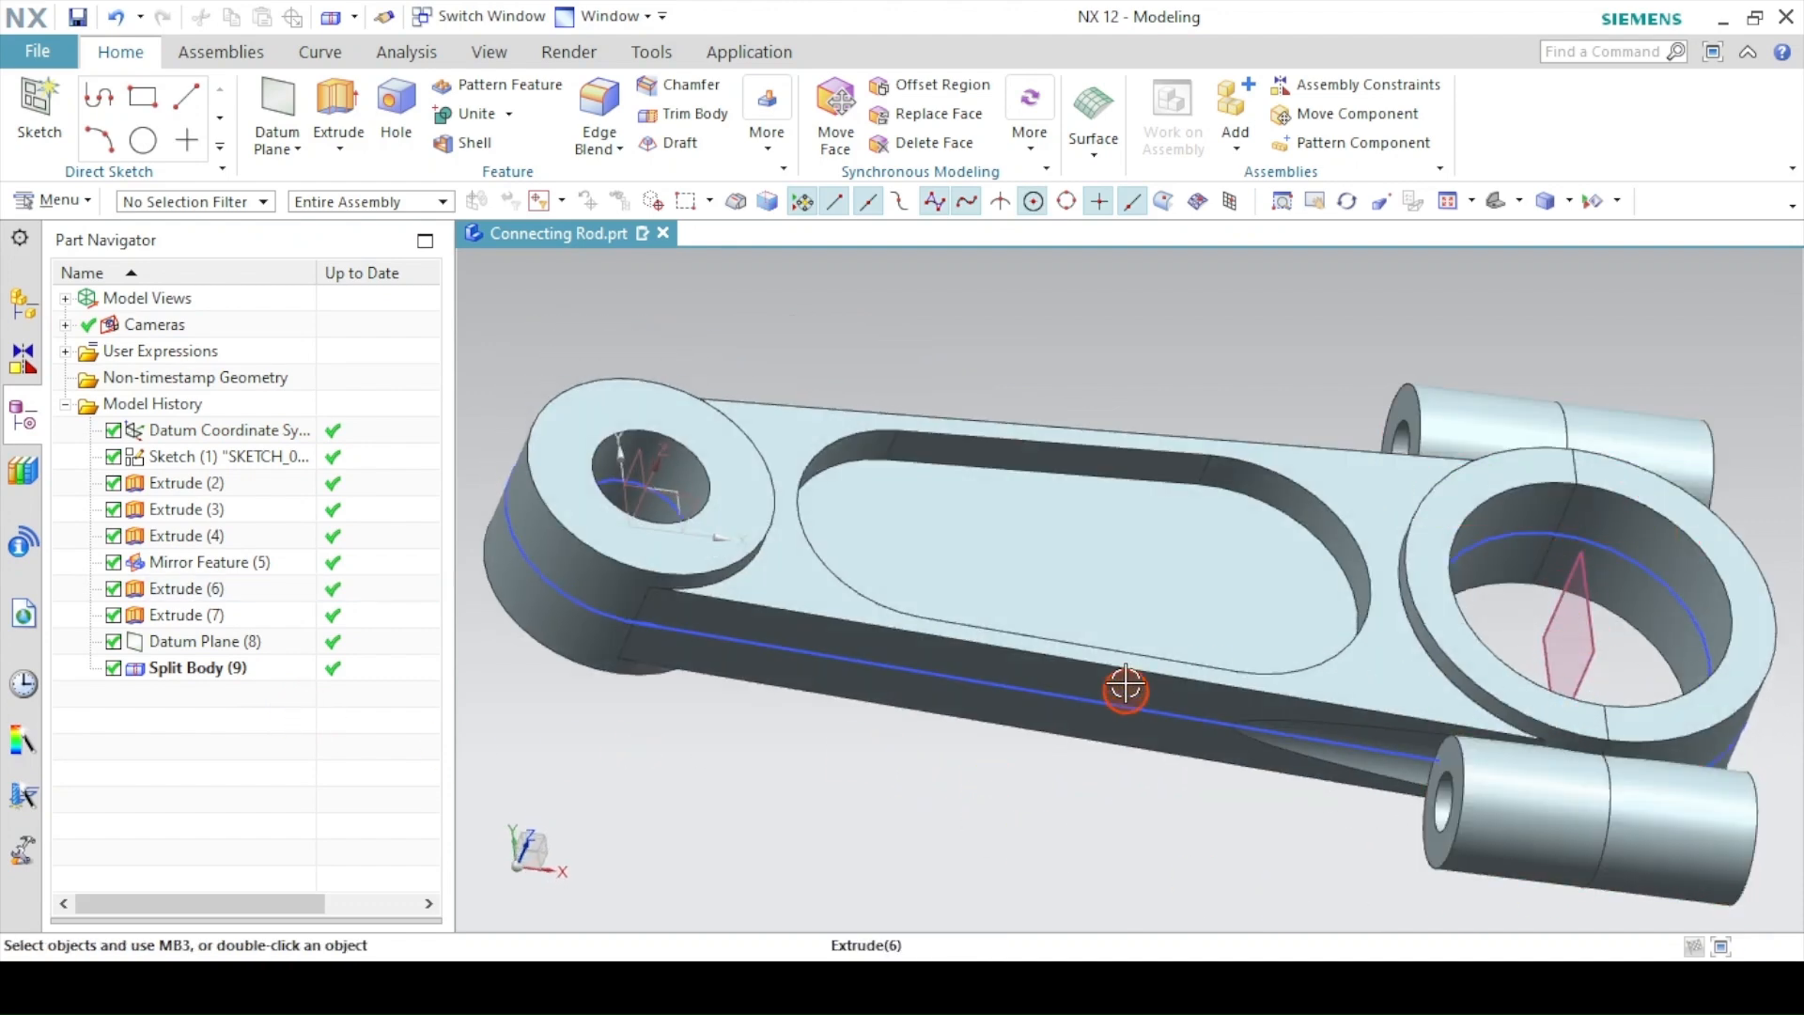
left_click(1494, 201)
left_click(491, 64)
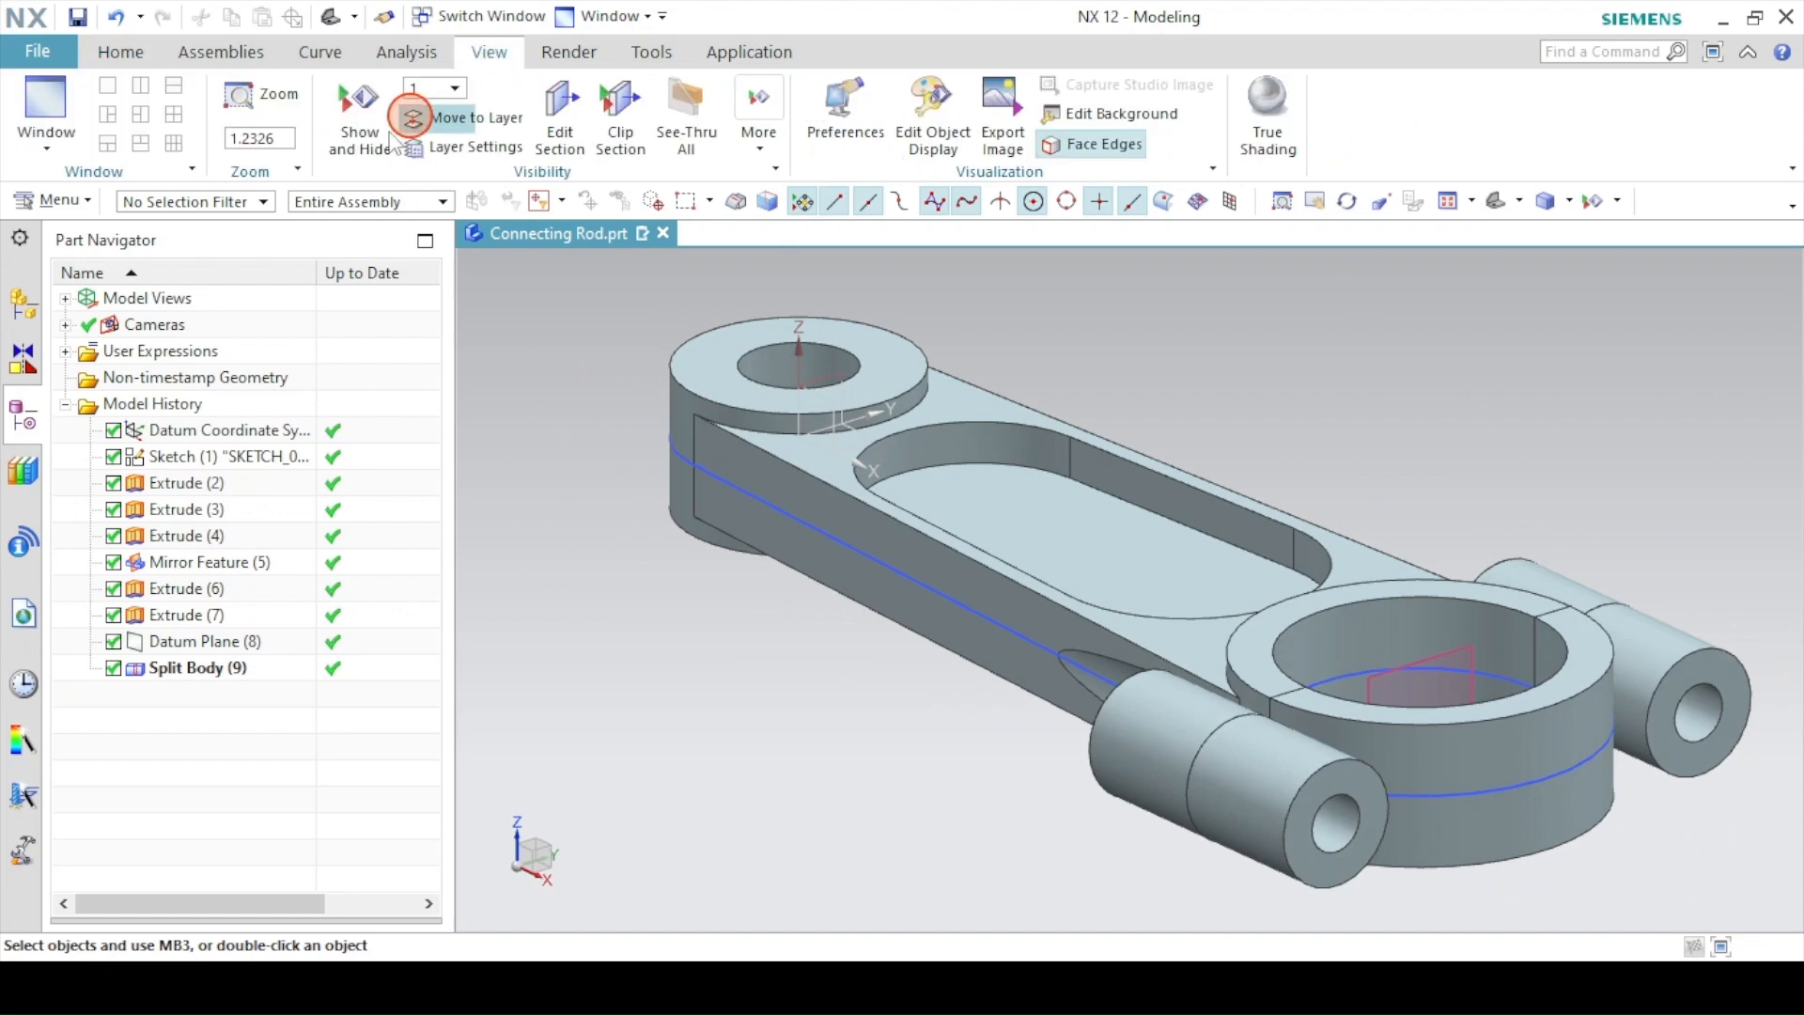
left_click(361, 132)
left_click(384, 305)
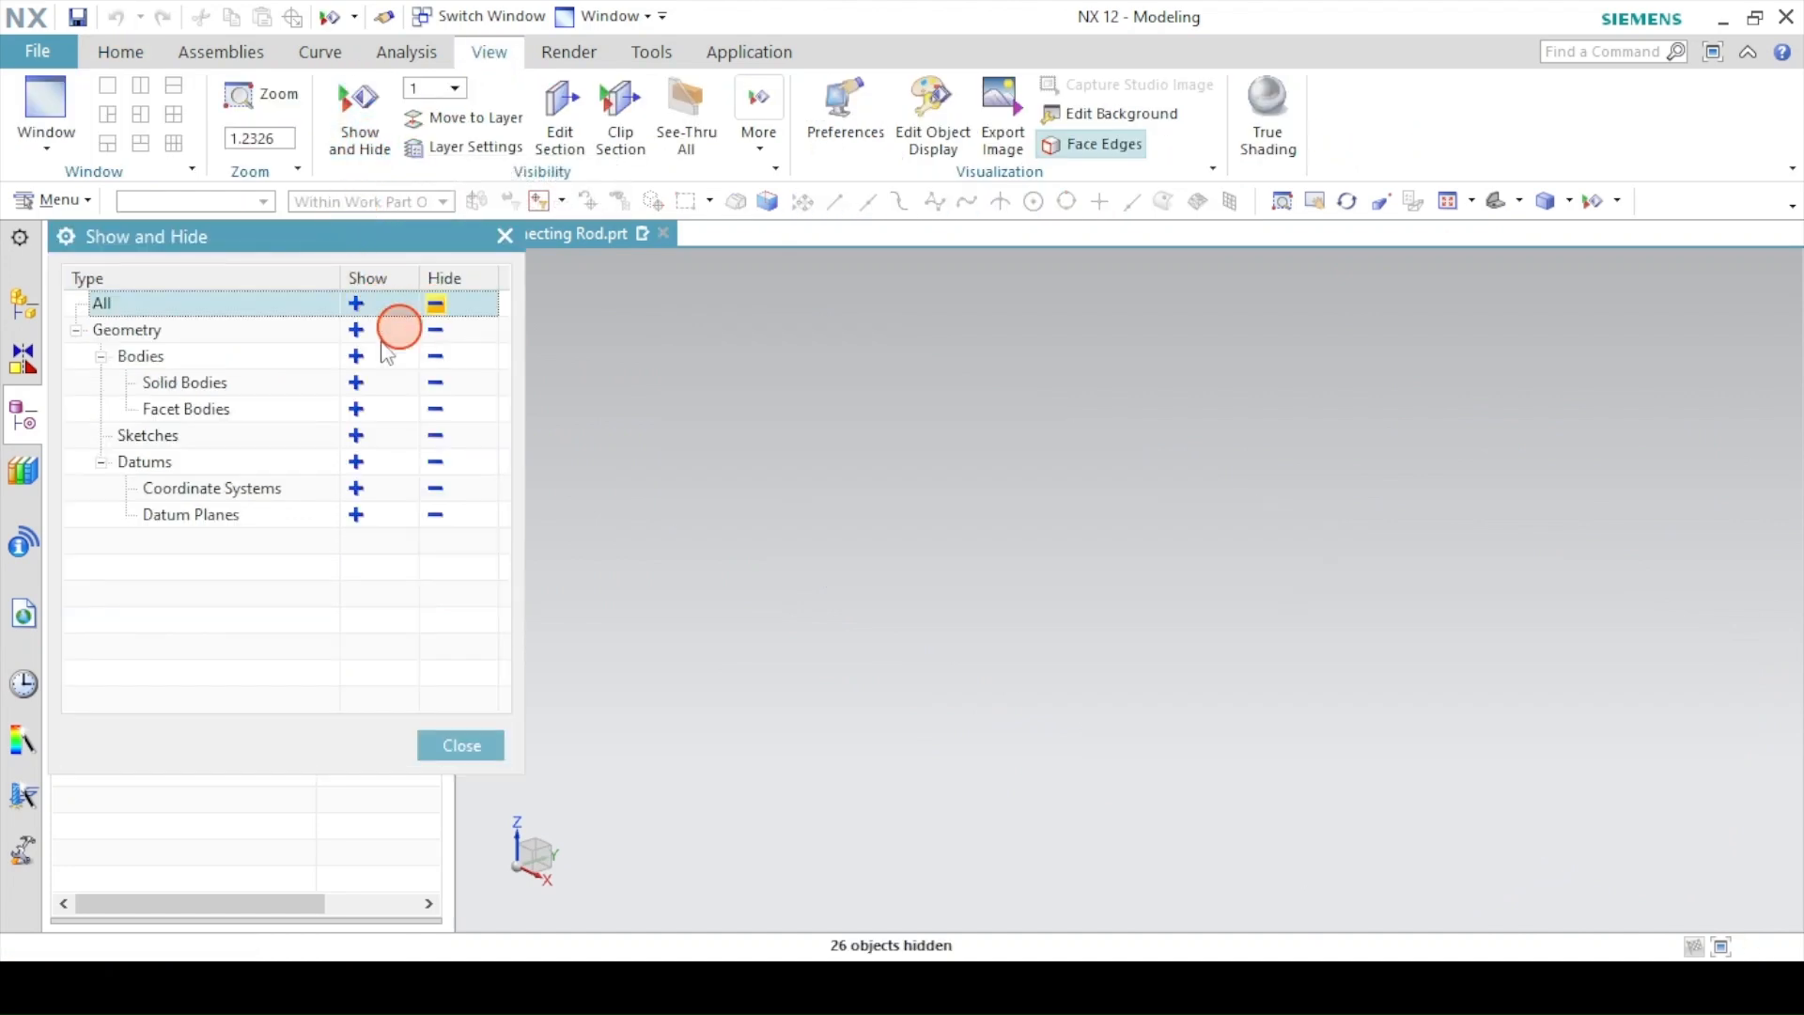
left_click(348, 377)
left_click(454, 763)
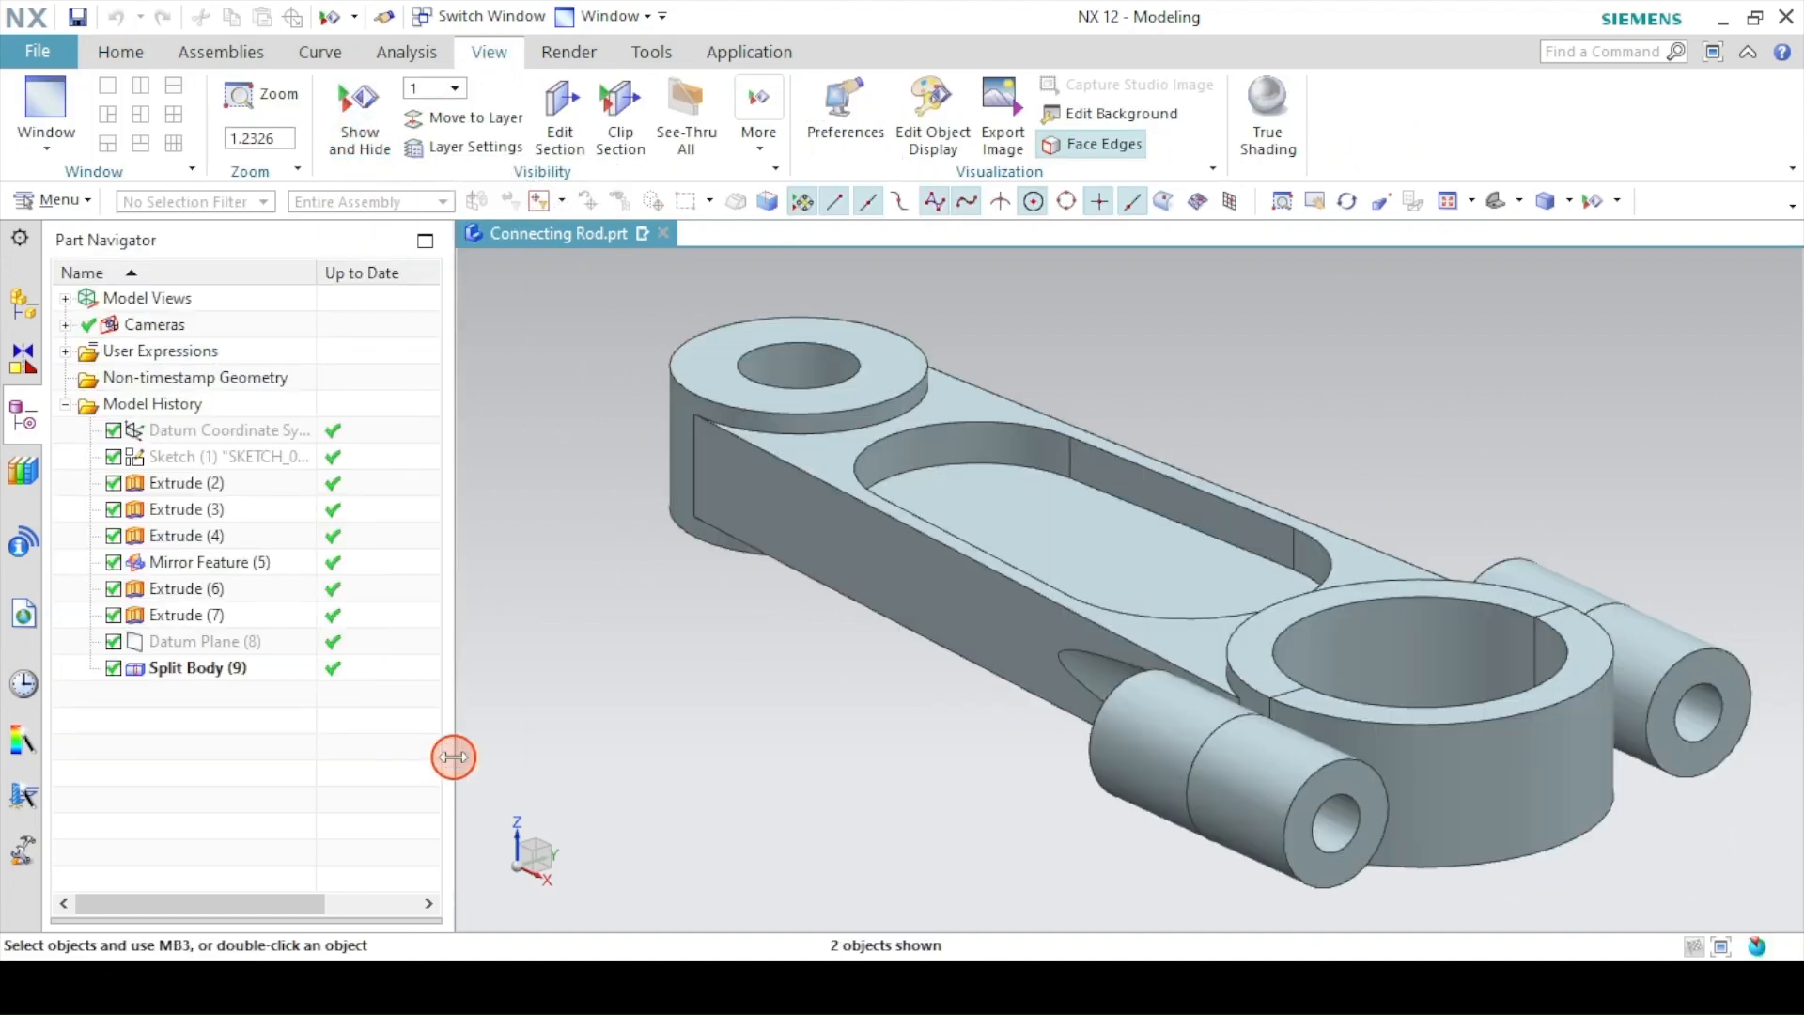
- Examine the split by picking the cap and the rod with the Solid Body filter, then remove the filter and clear the selection
left_click(145, 57)
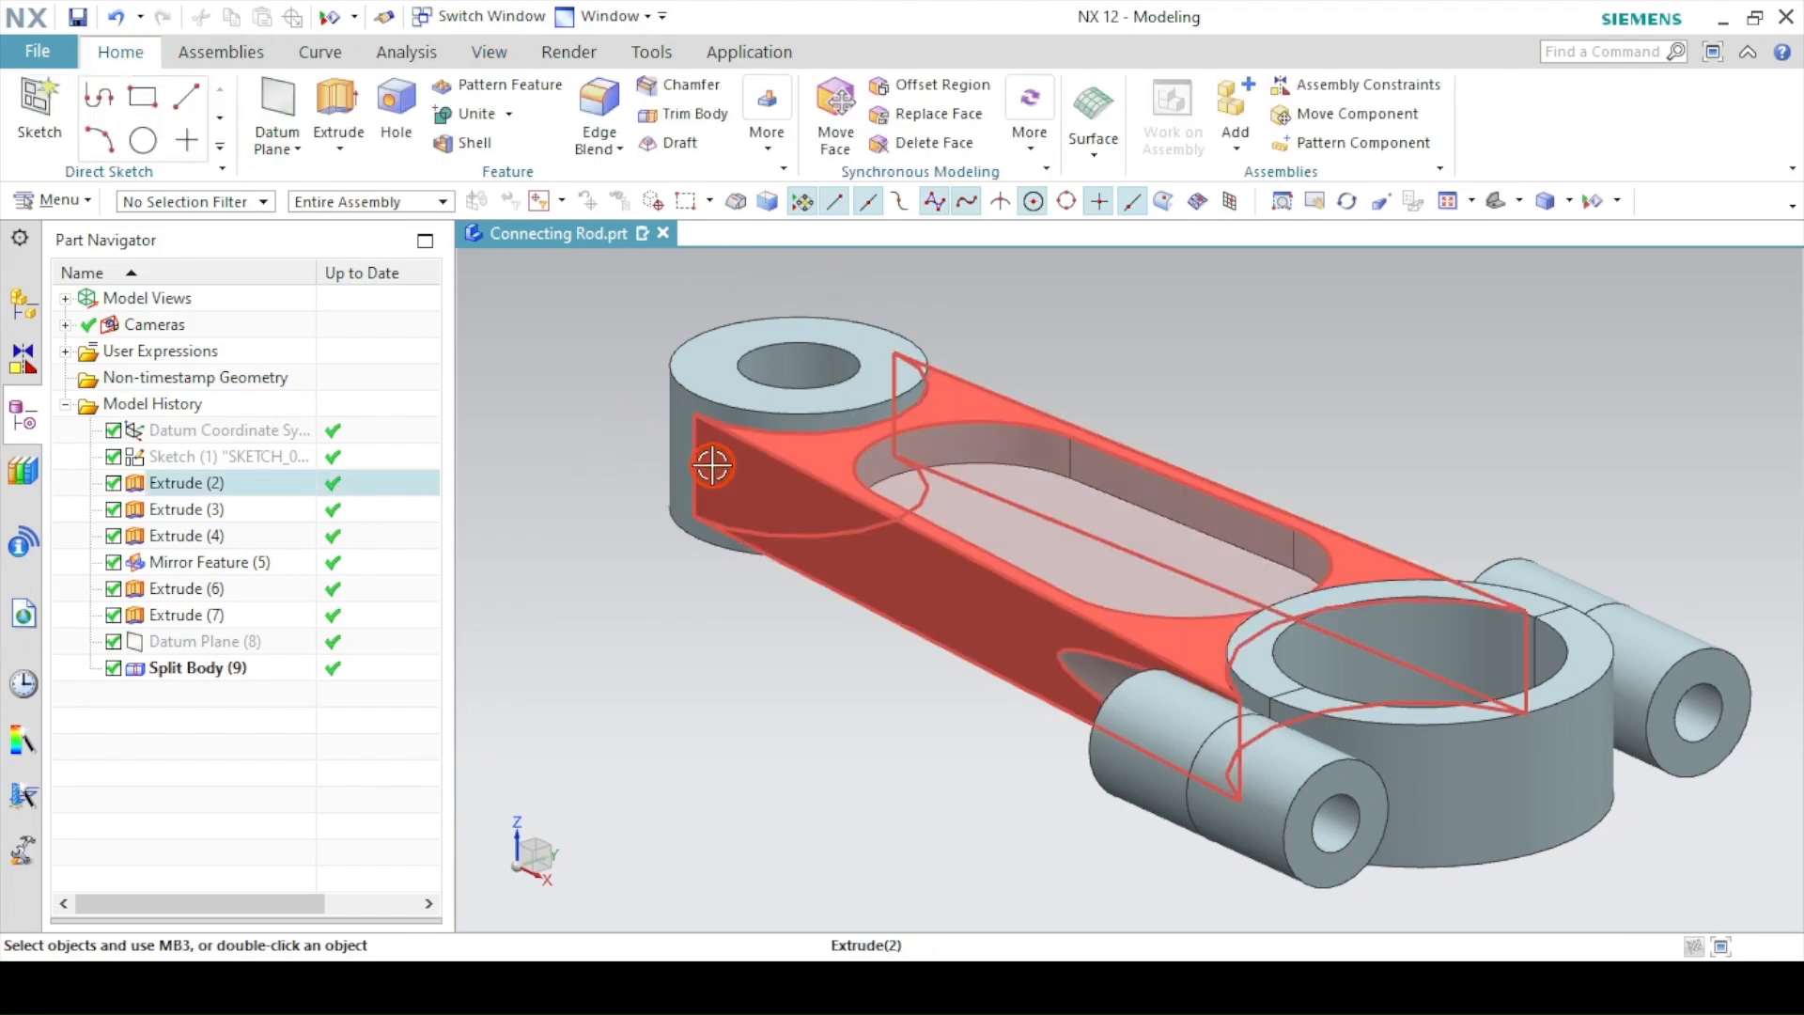
scroll(703, 488, "down", 3)
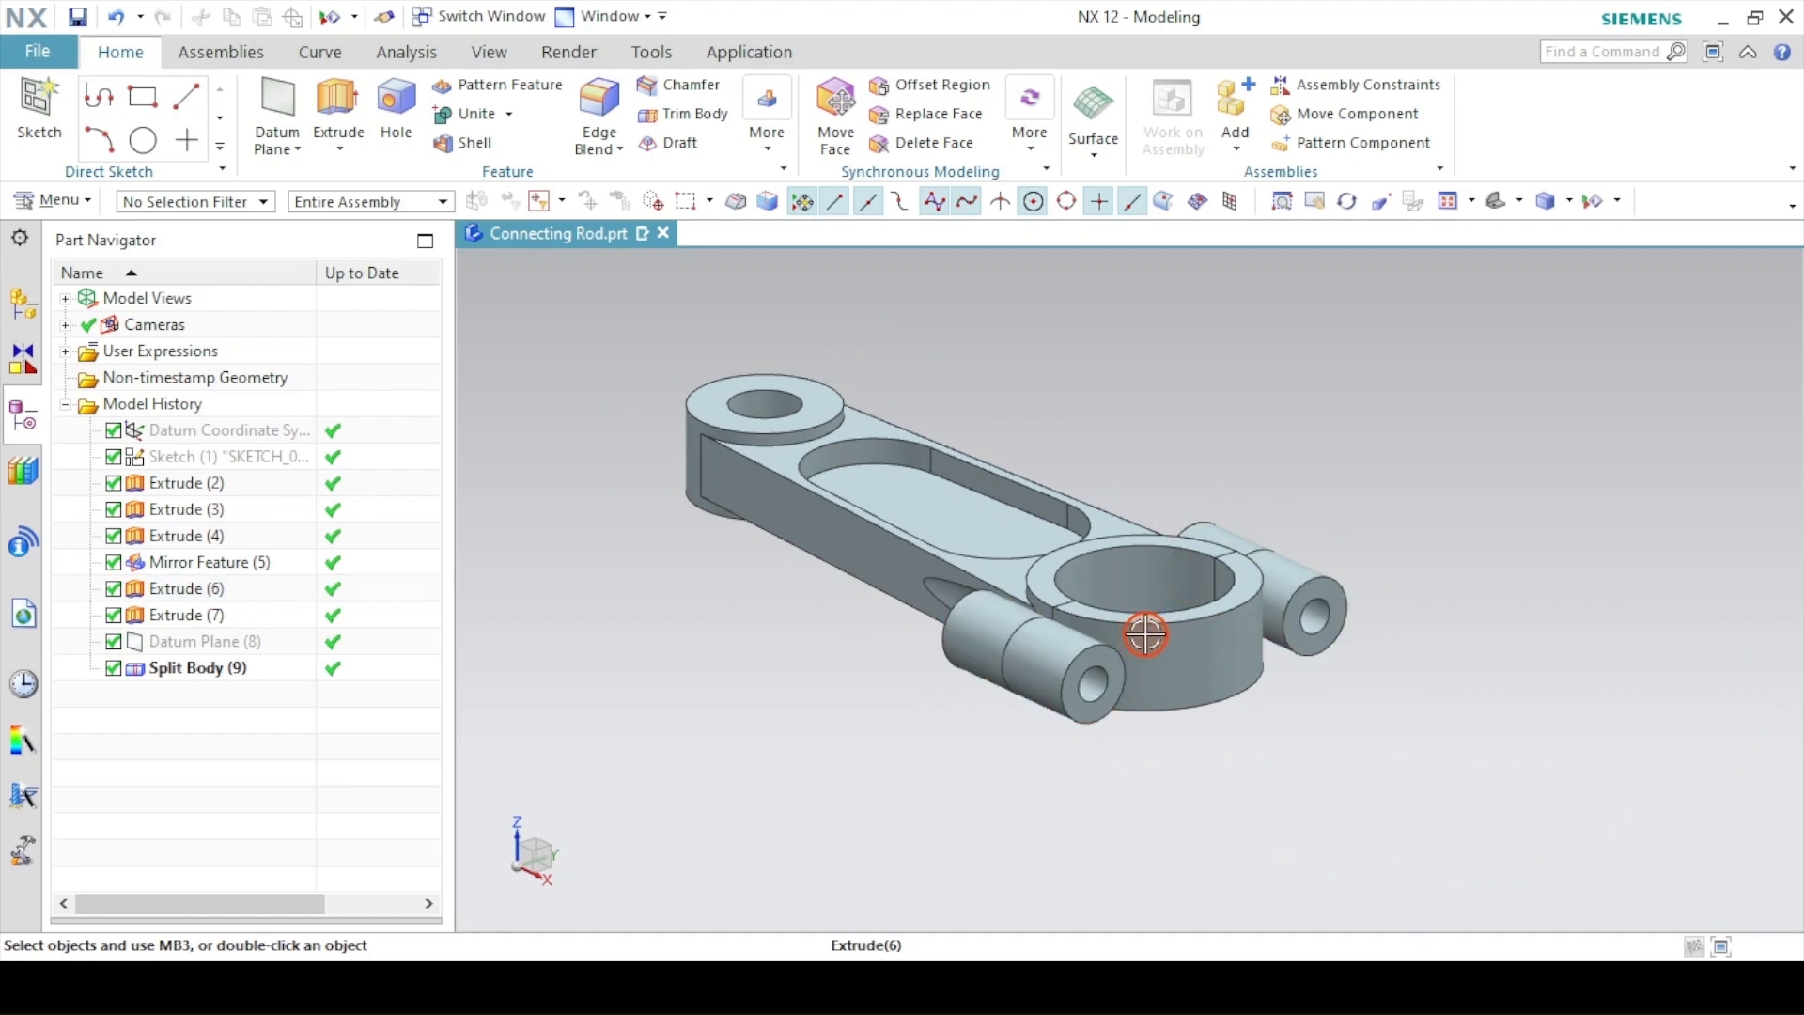
left_click(199, 202)
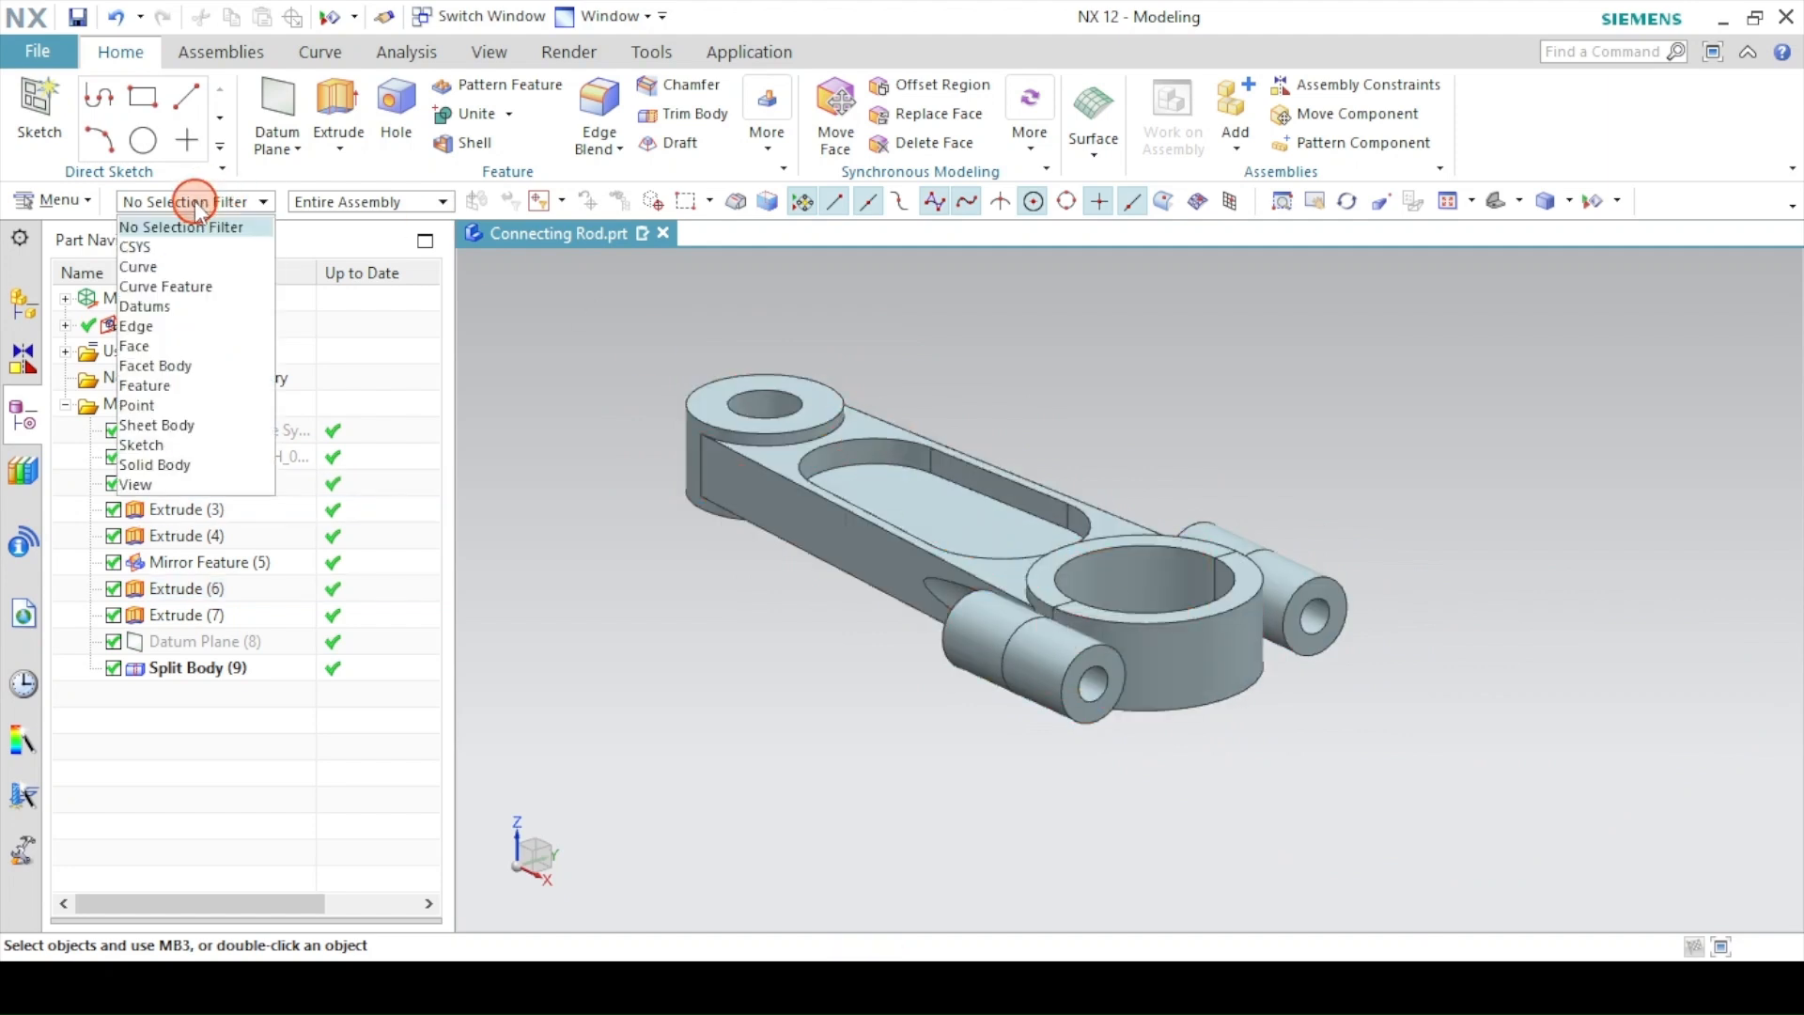
left_click(235, 203)
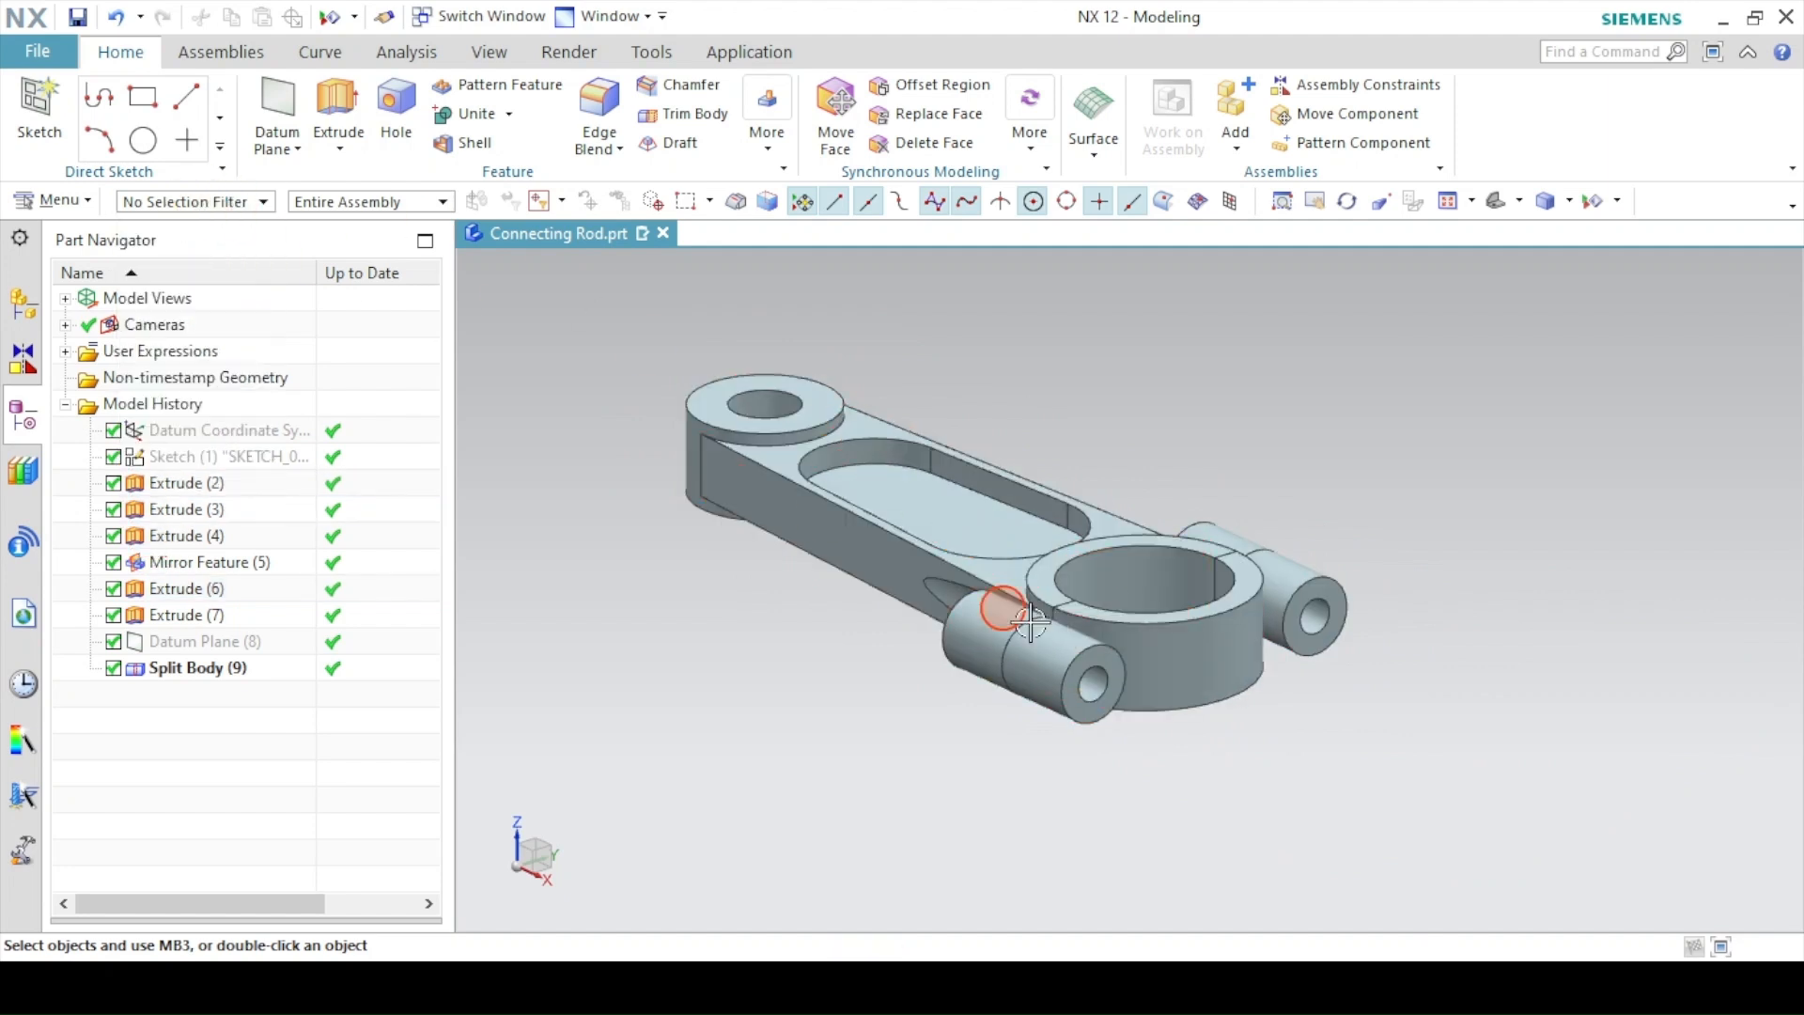
left_click(182, 203)
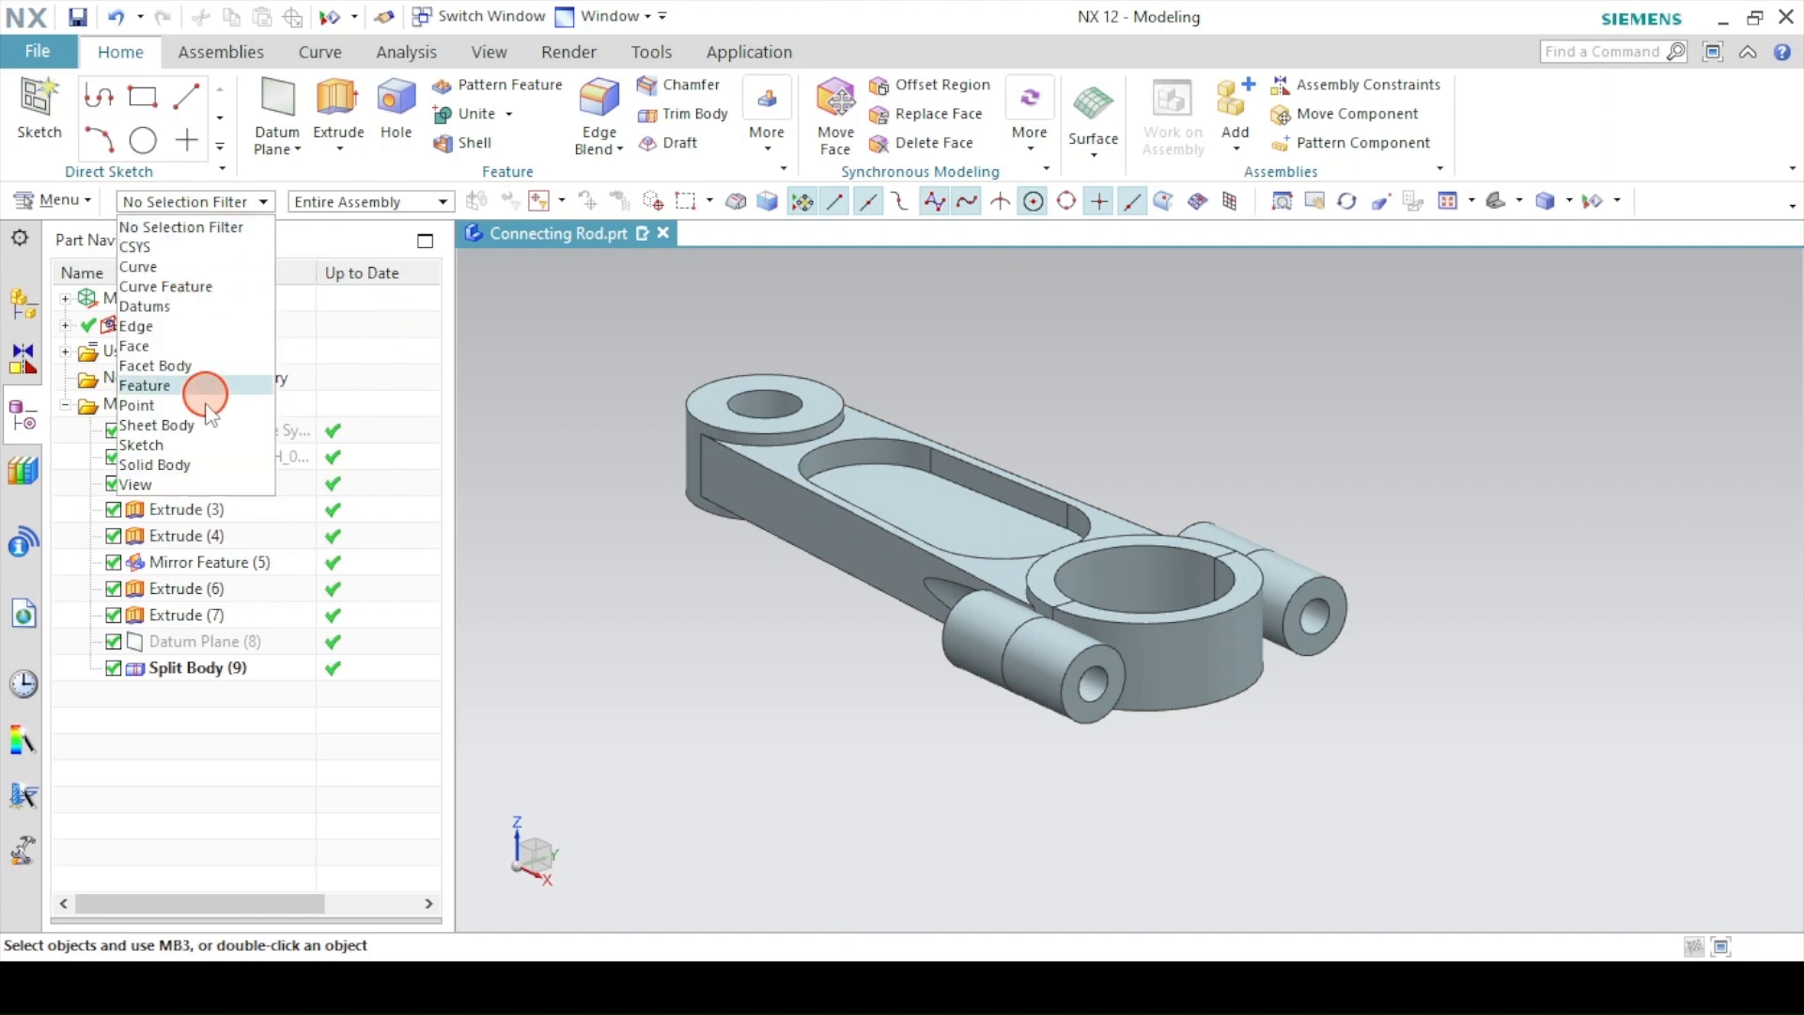
left_click(201, 464)
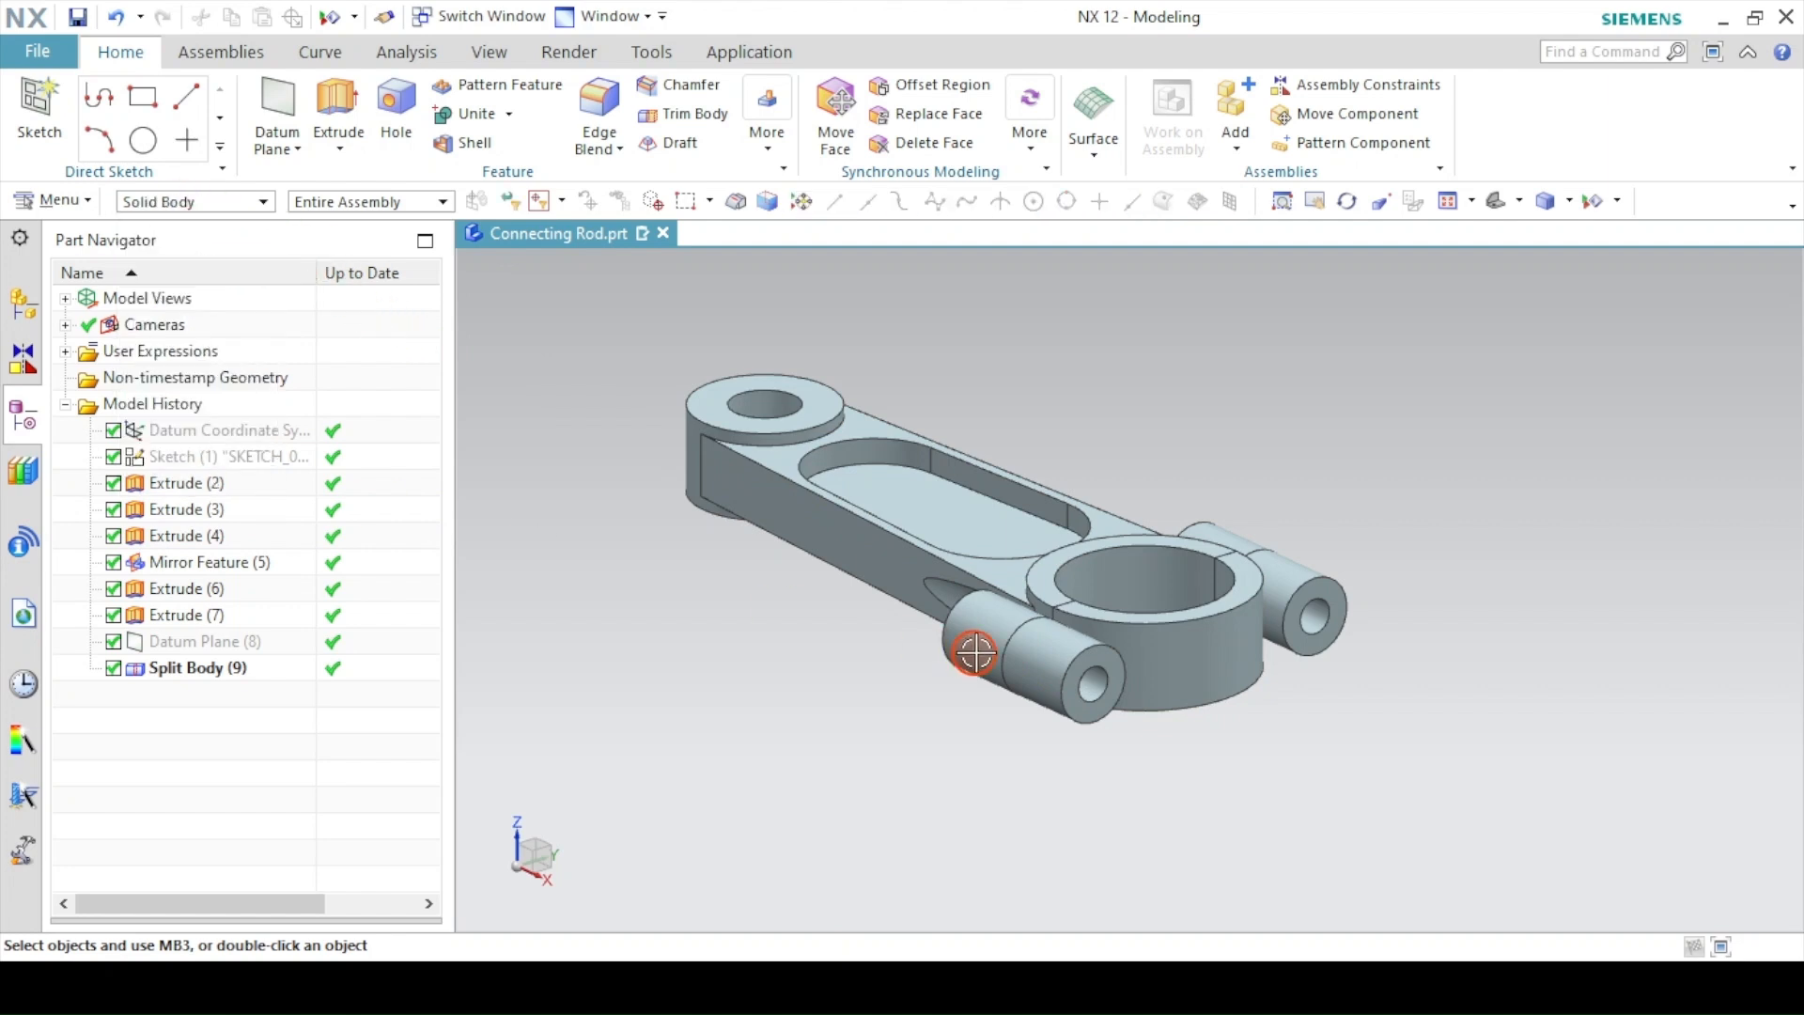
left_click(1123, 656)
left_click(931, 545)
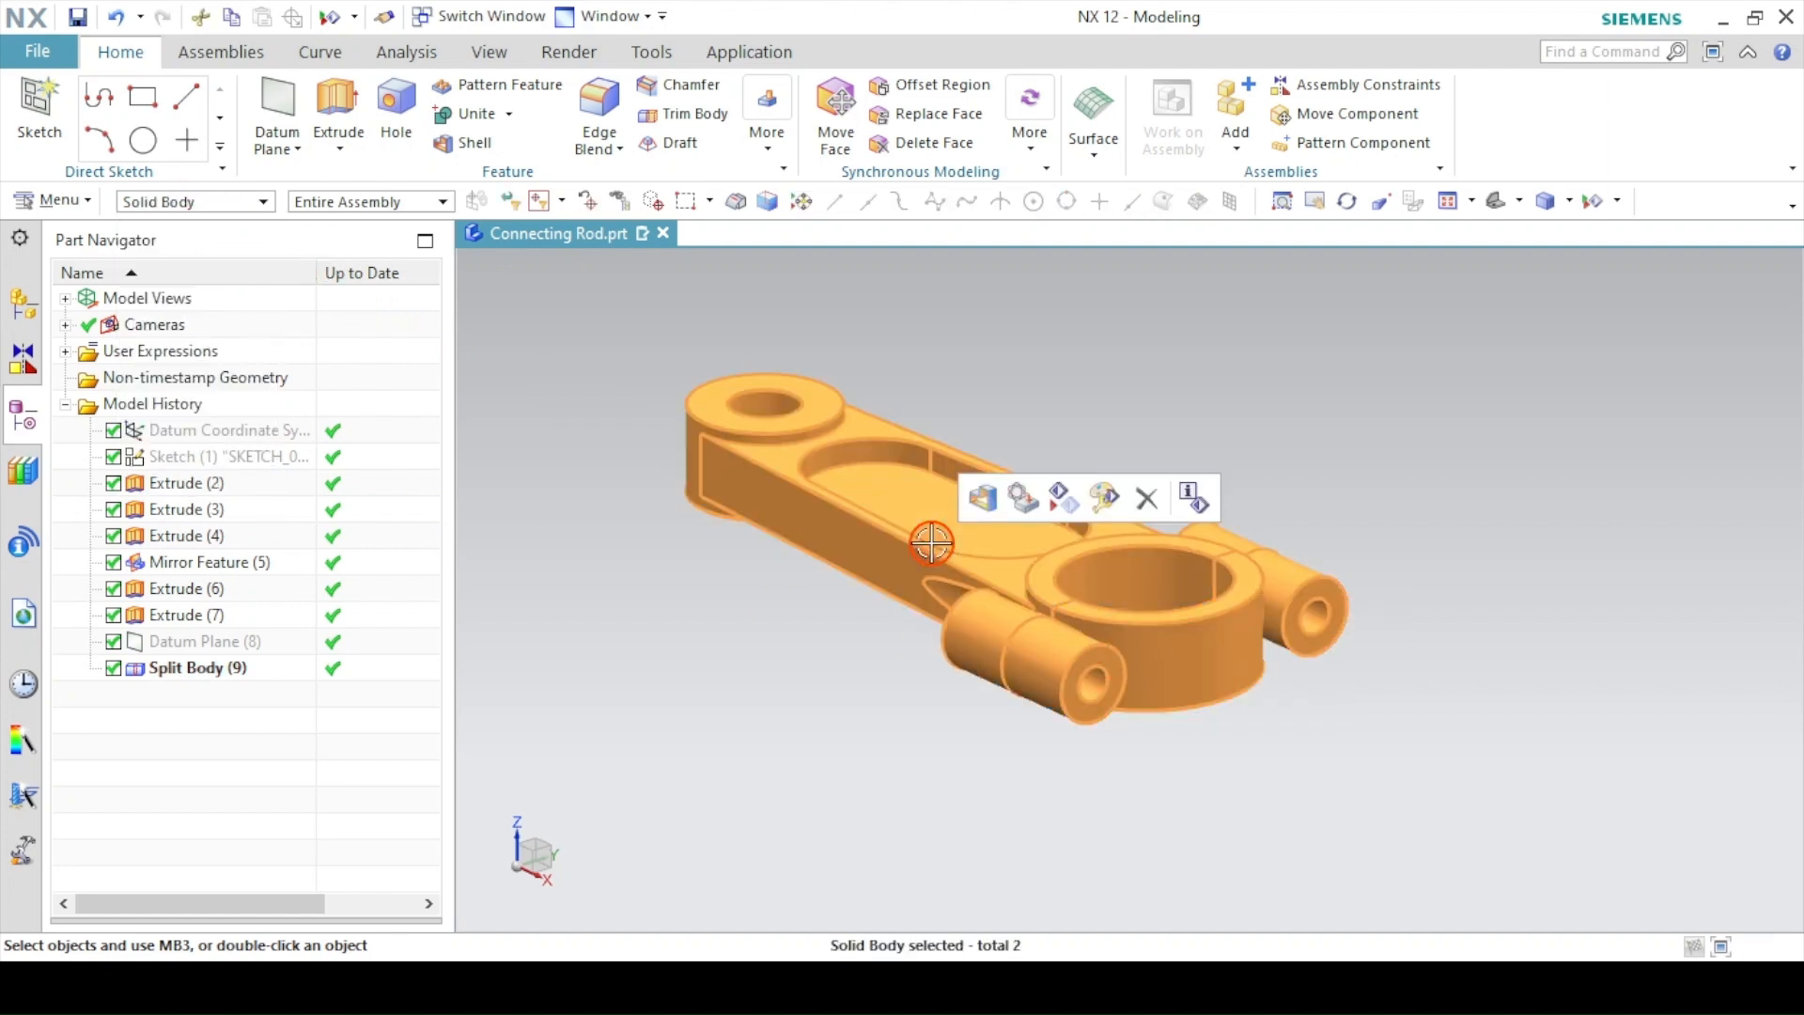
left_click(222, 203)
left_click(178, 226)
key("Escape")
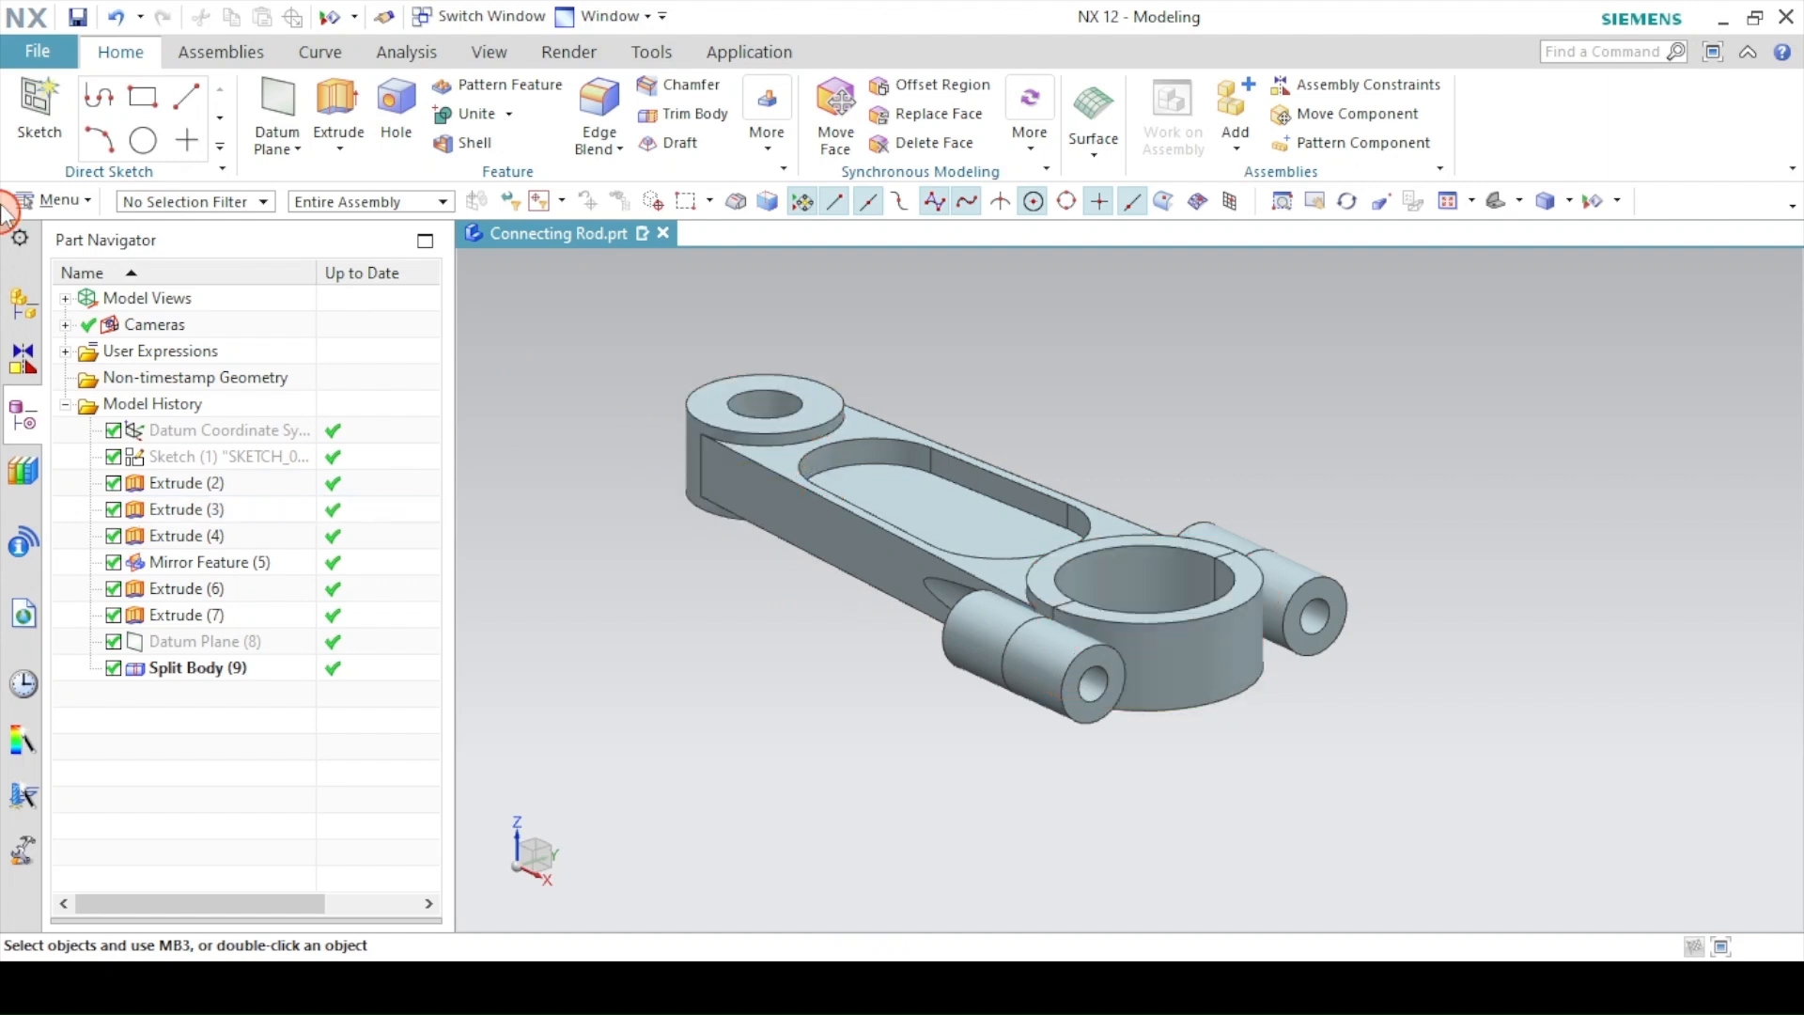
- Move the original cap body 80 mm along X away from the rod with a dynamic Move Object operation
left_click(51, 201)
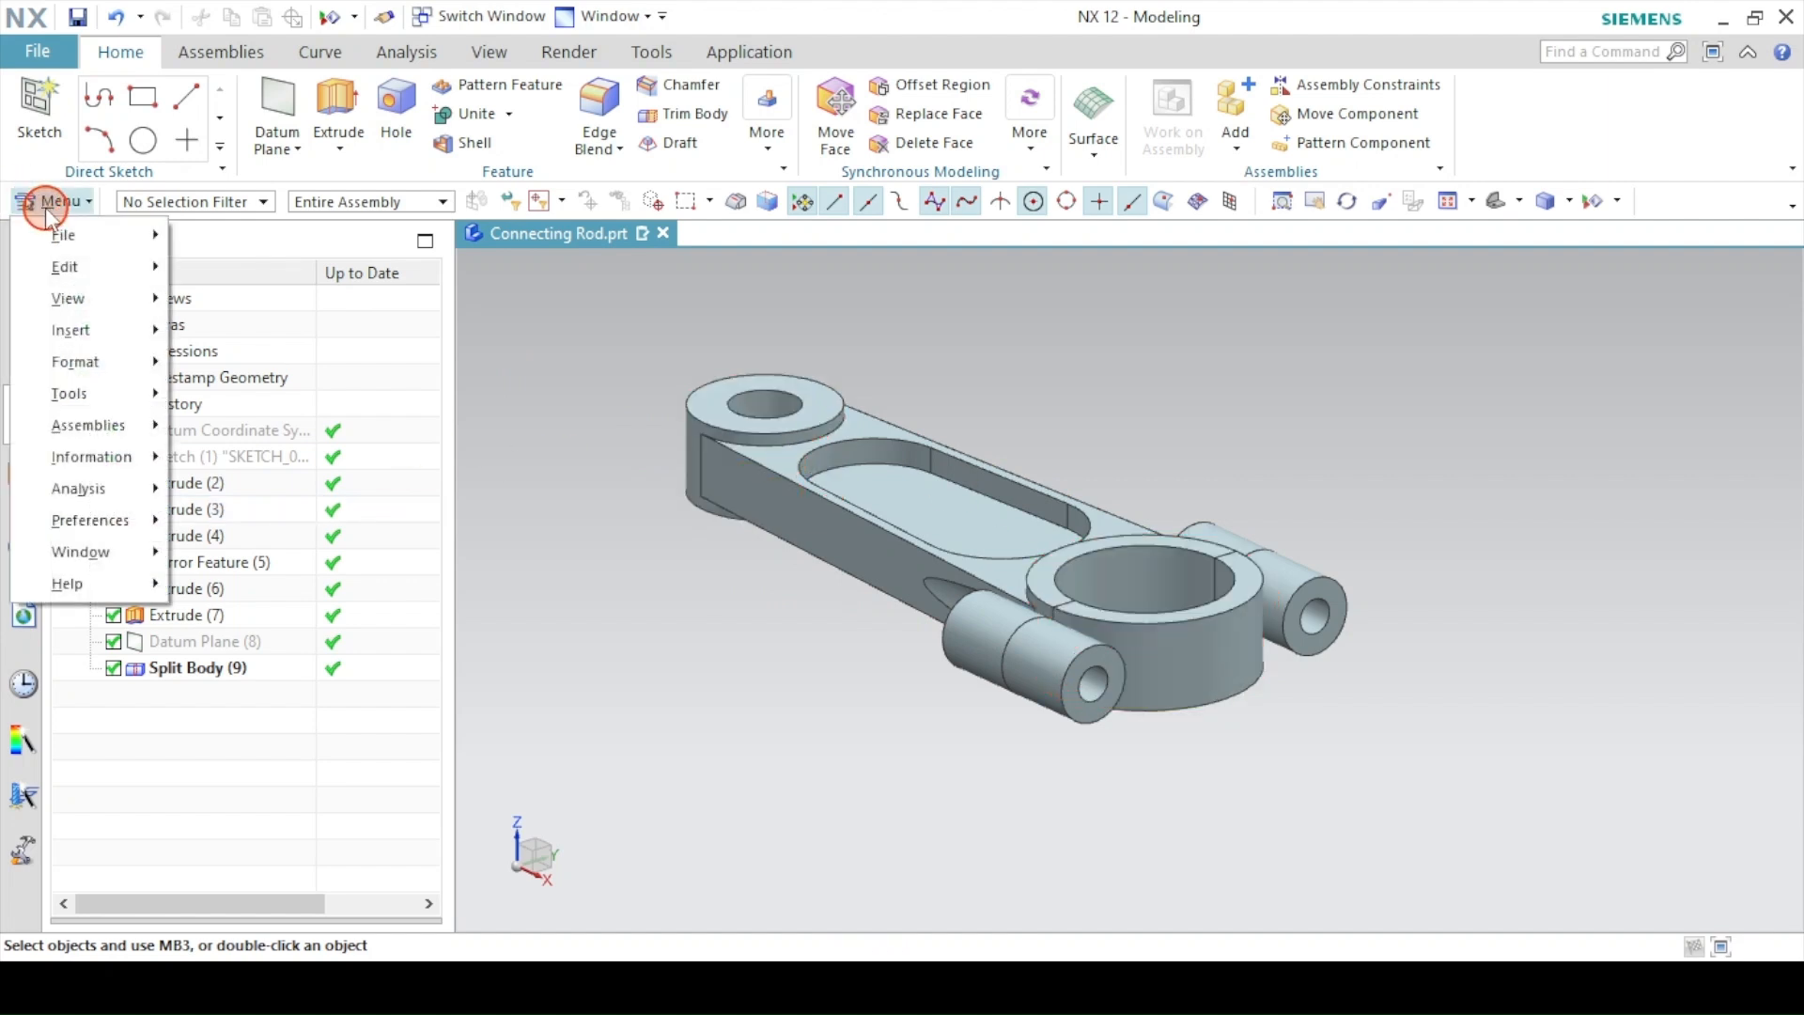
left_click(70, 267)
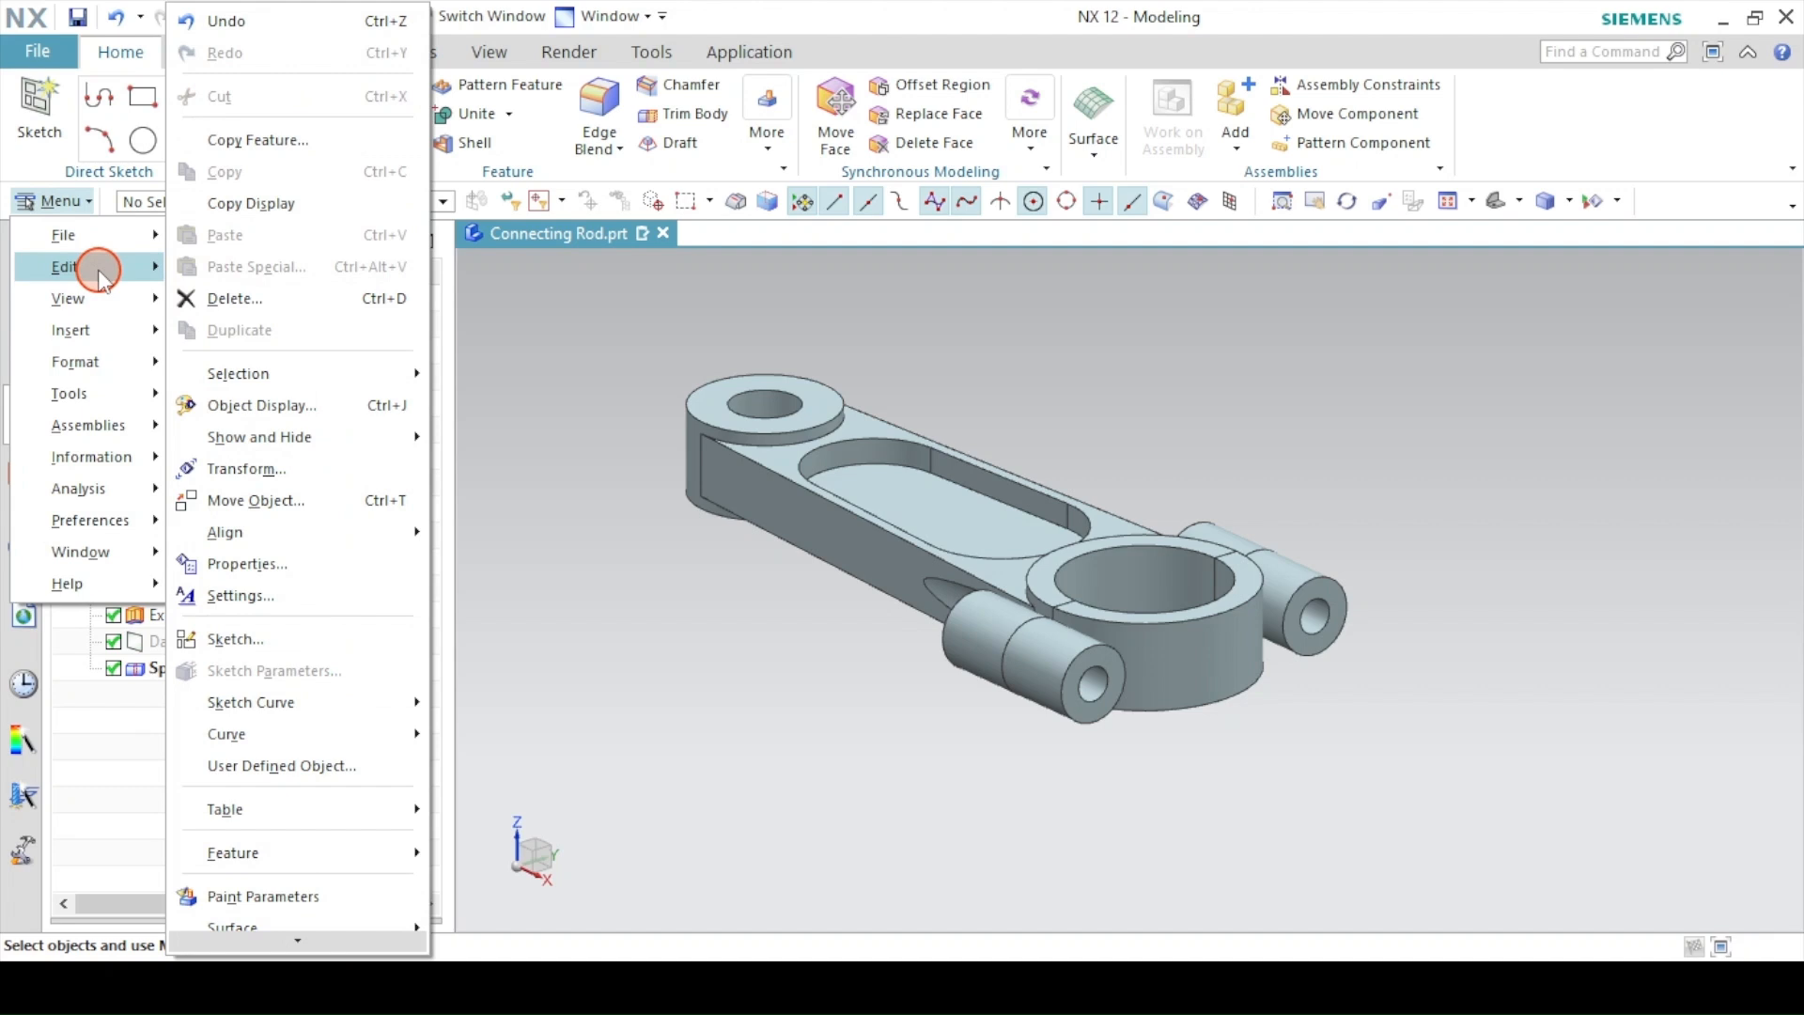
left_click(239, 507)
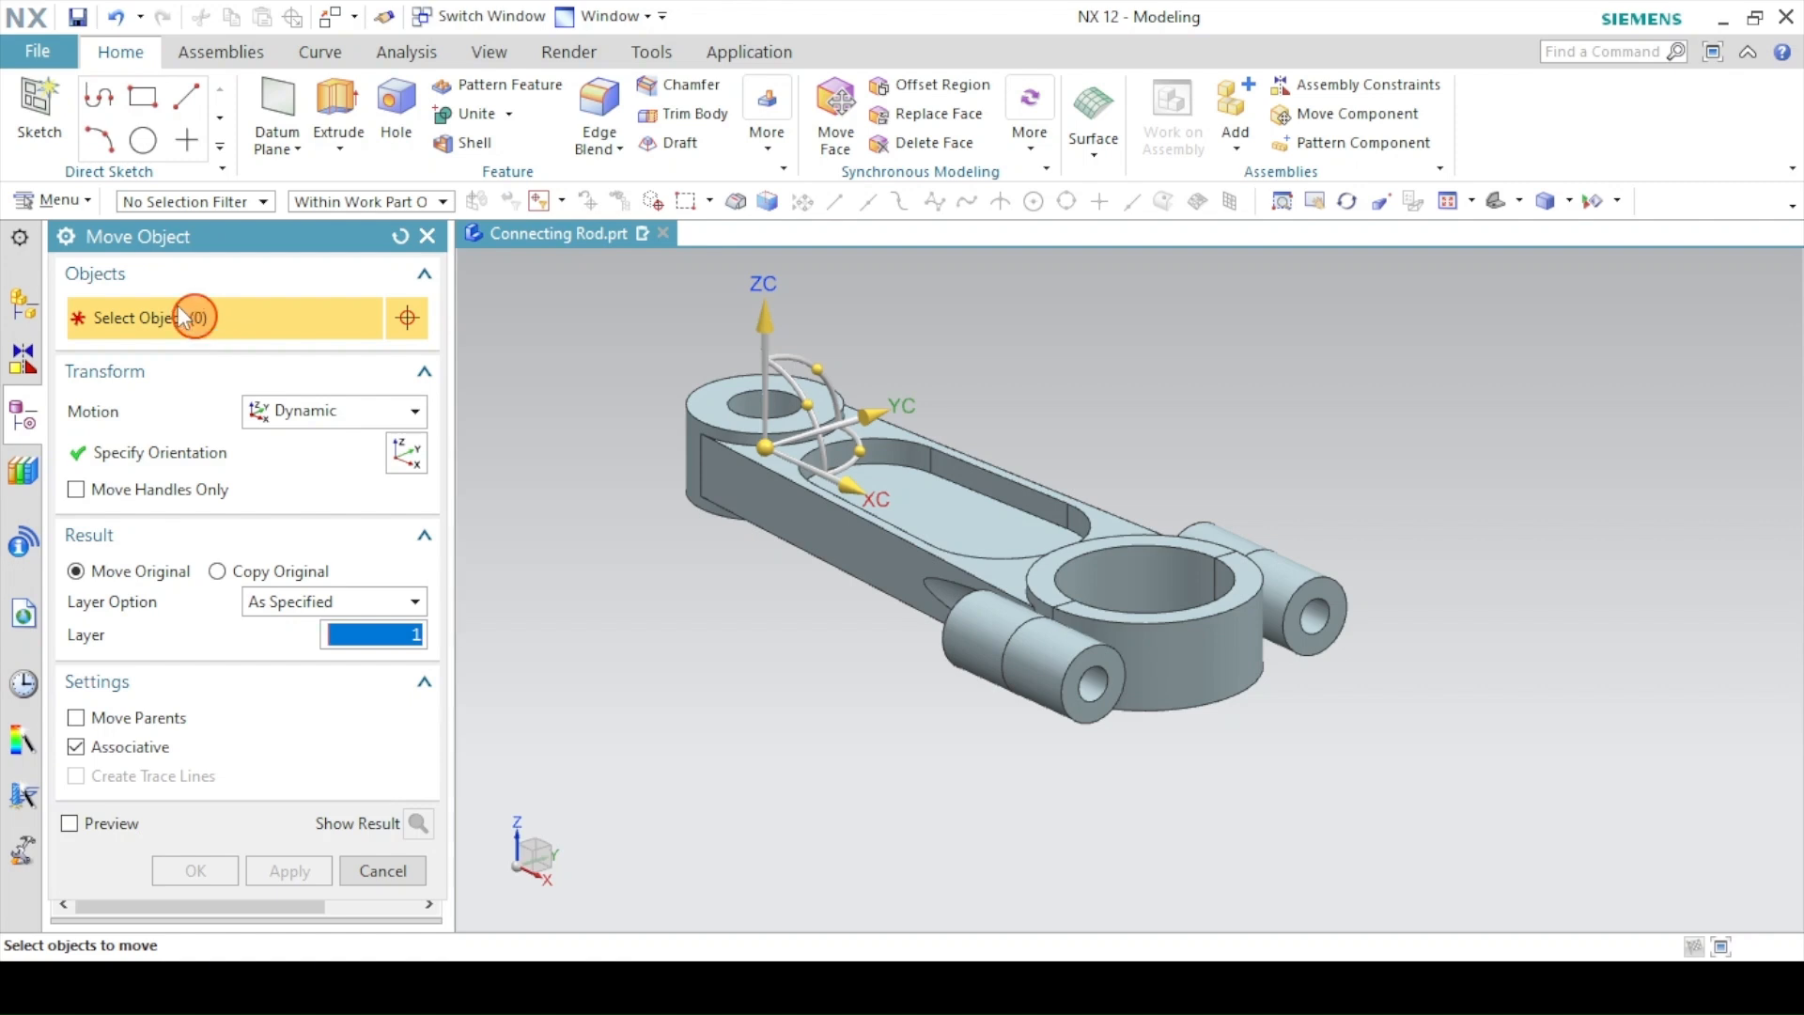
left_click(67, 237)
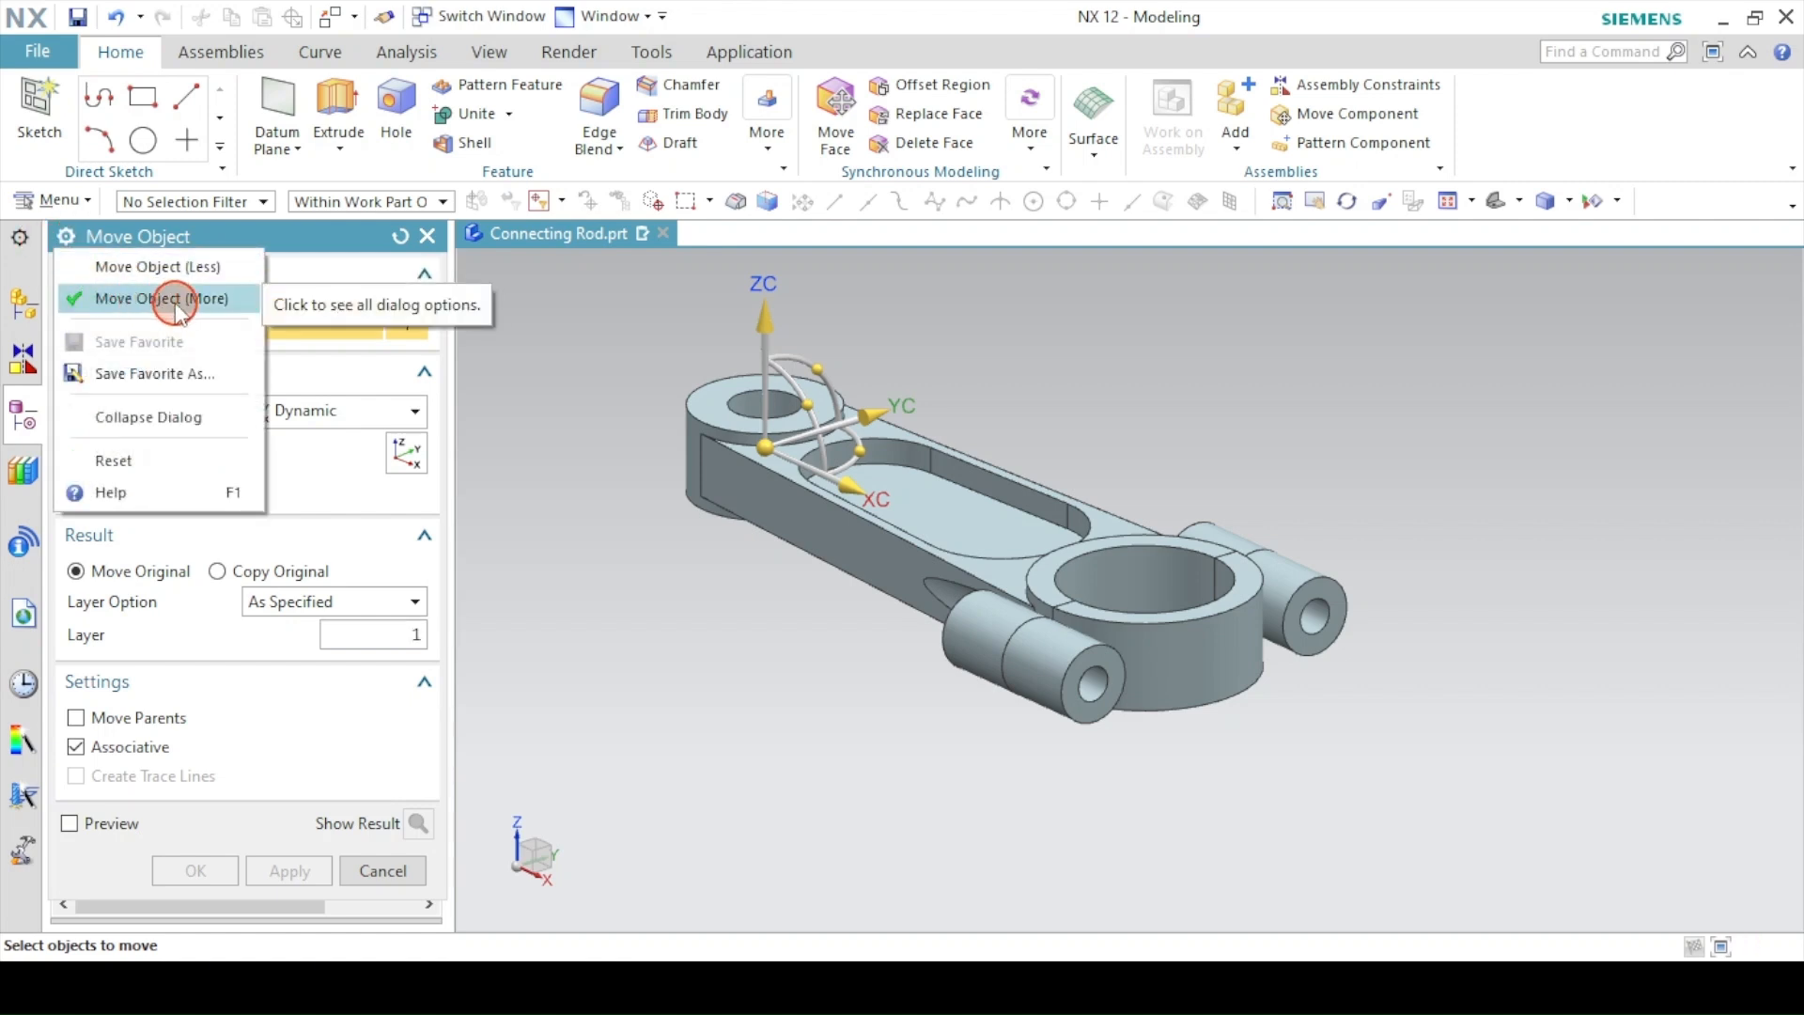
left_click(64, 239)
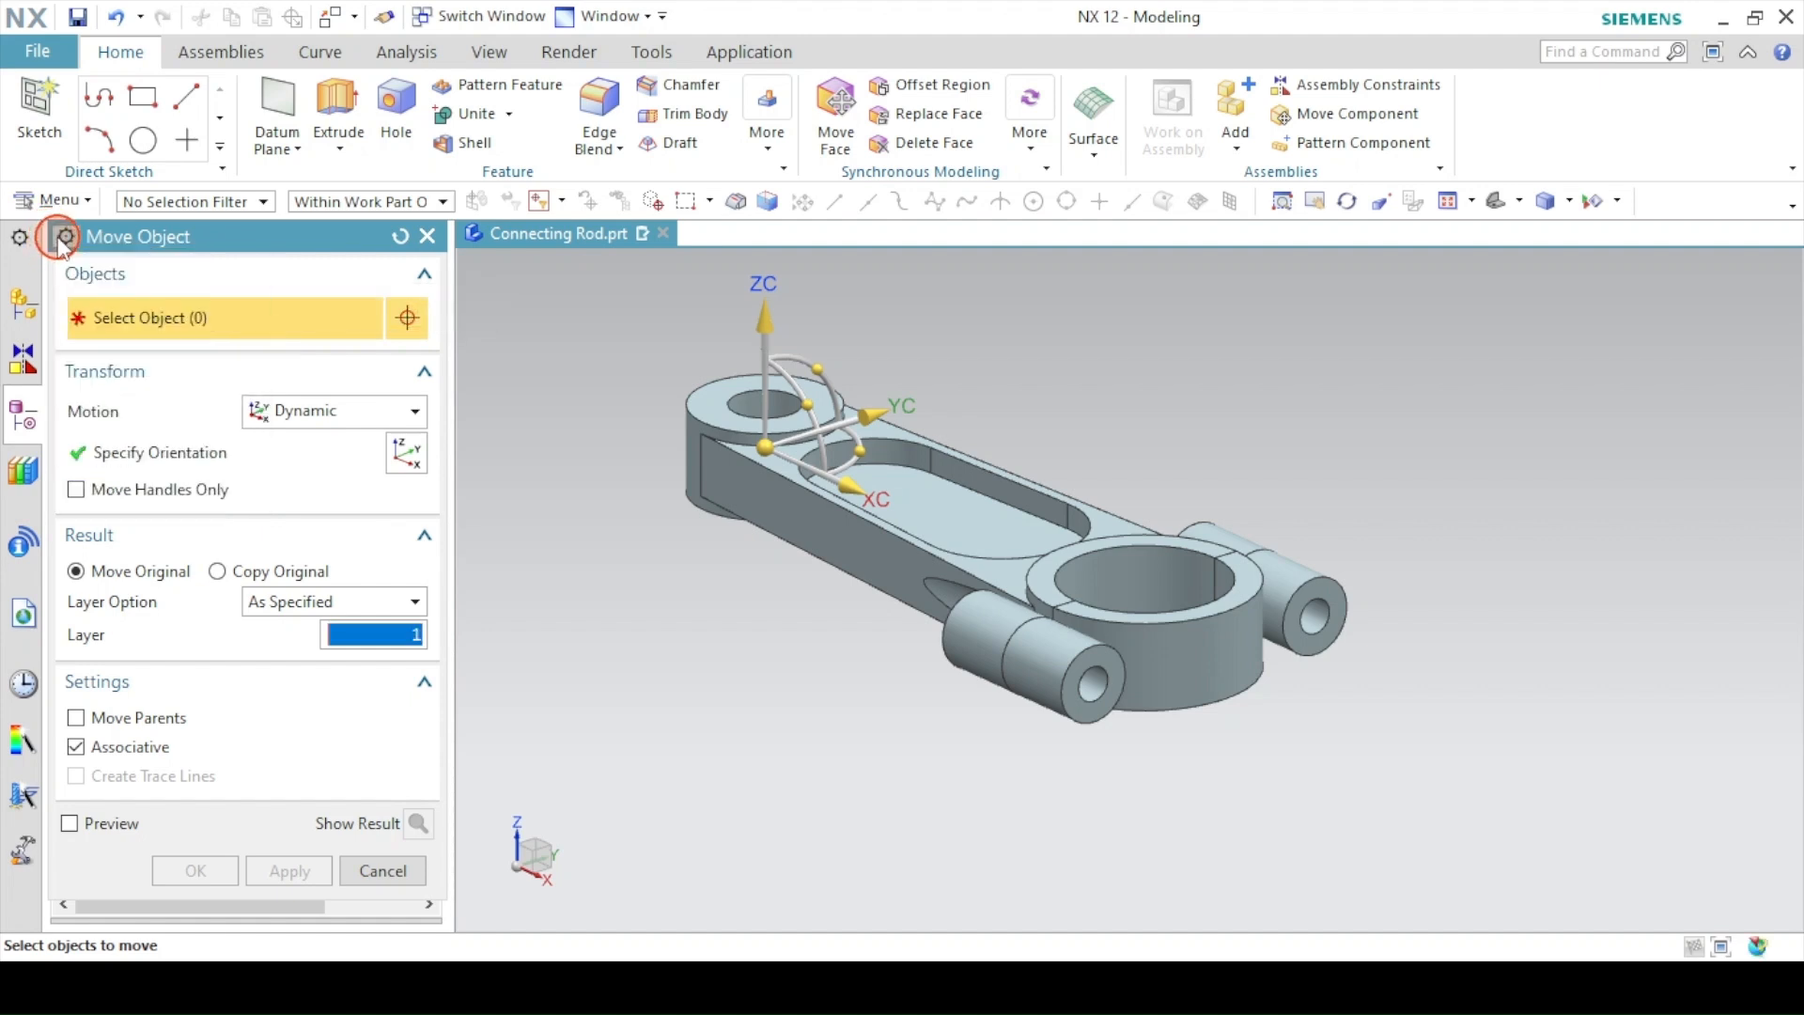
left_click(64, 240)
left_click(98, 267)
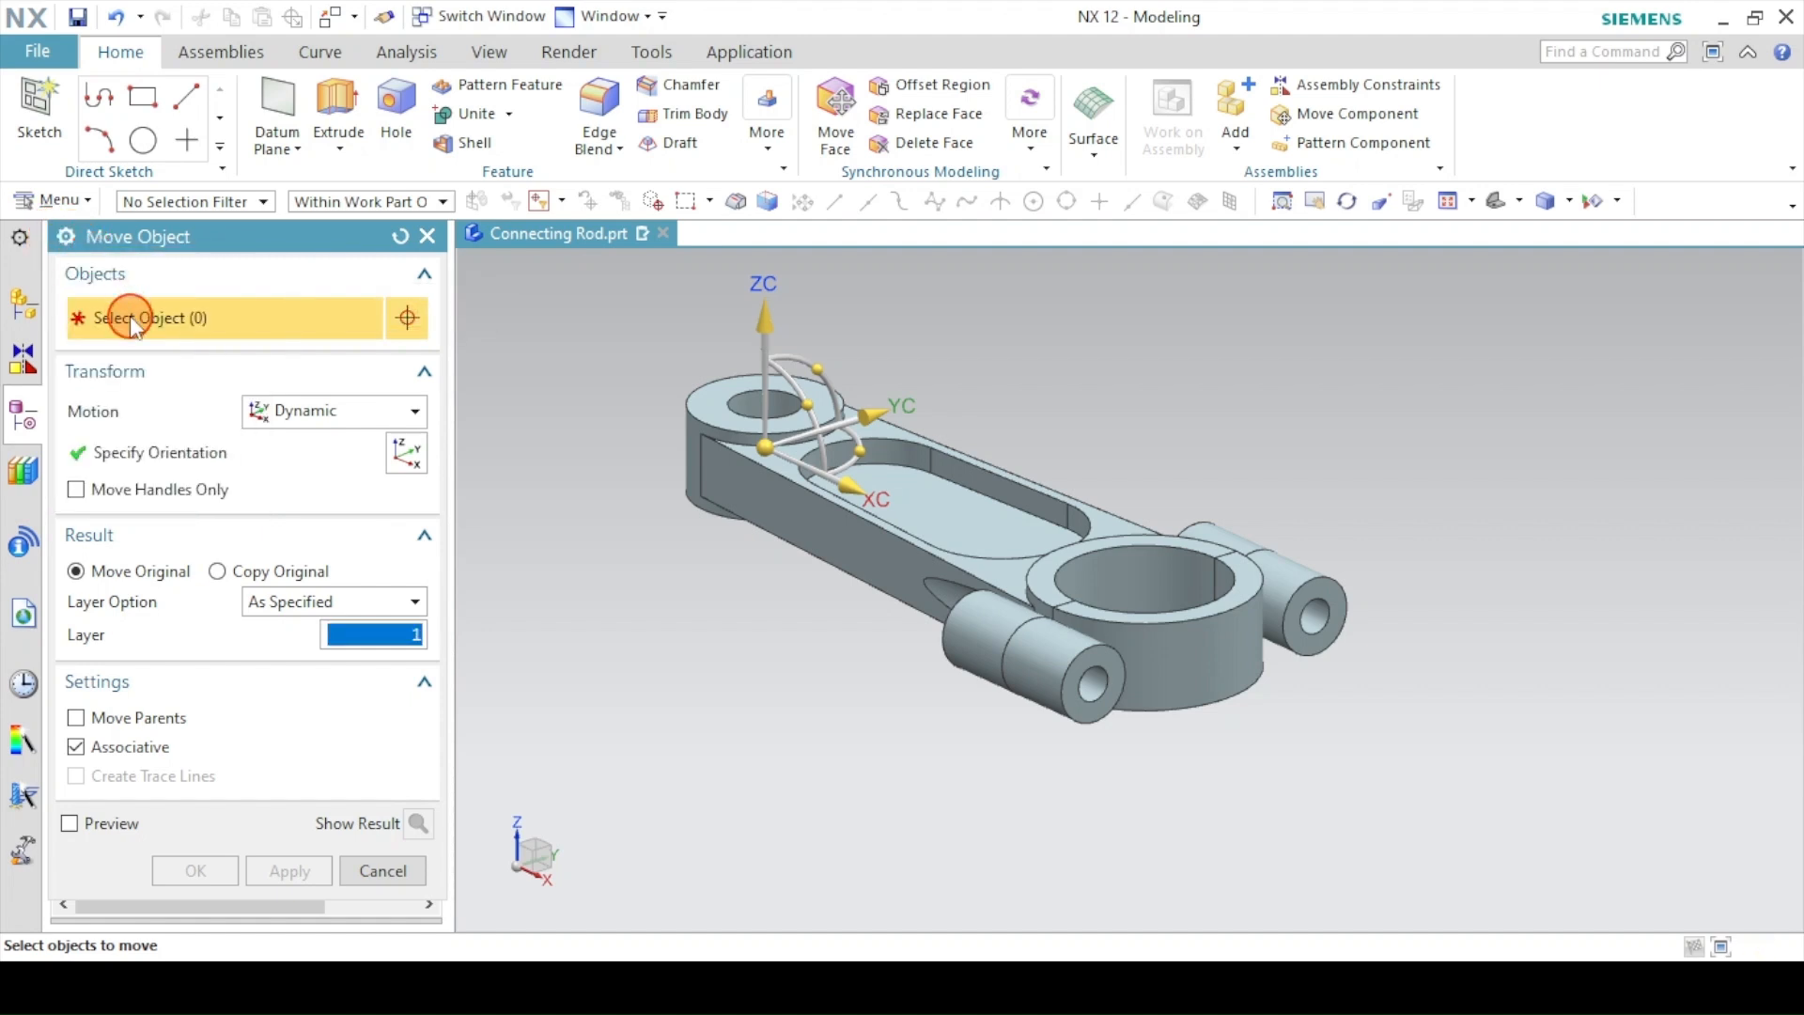
left_click(1109, 635)
left_click(203, 598)
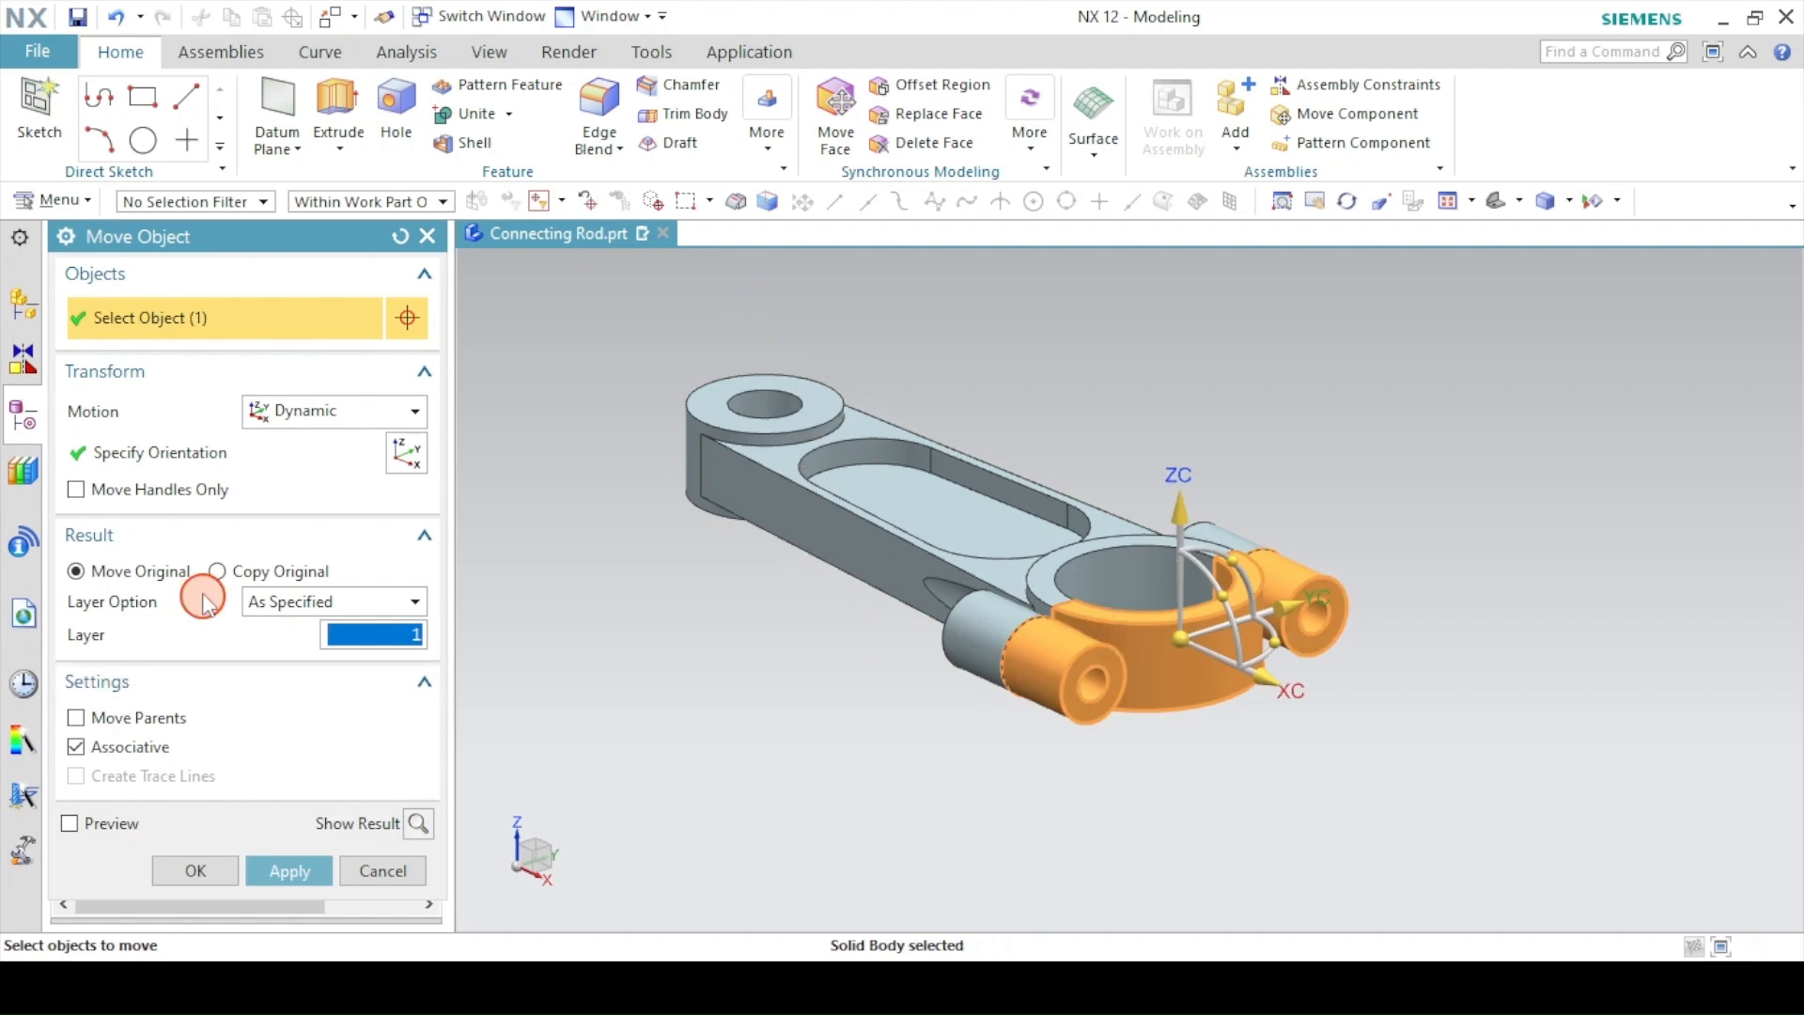
left_click(82, 583)
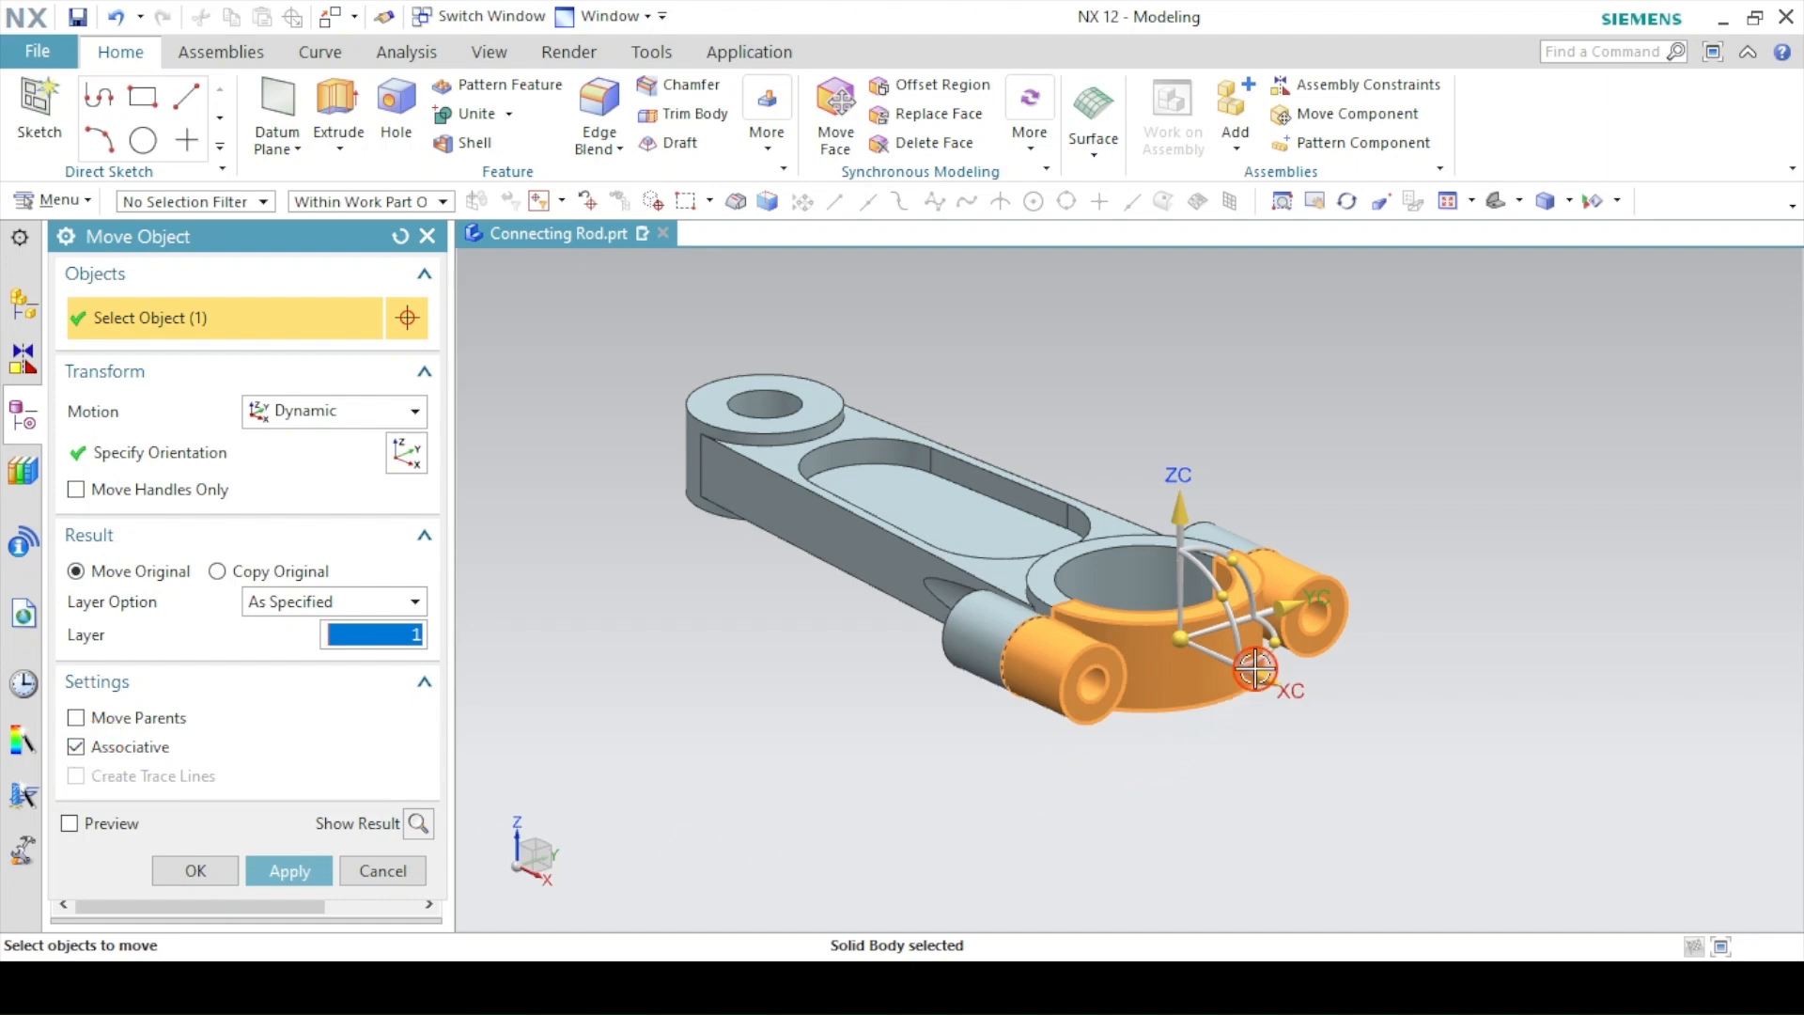
left_click_drag(1256, 669, 1447, 780)
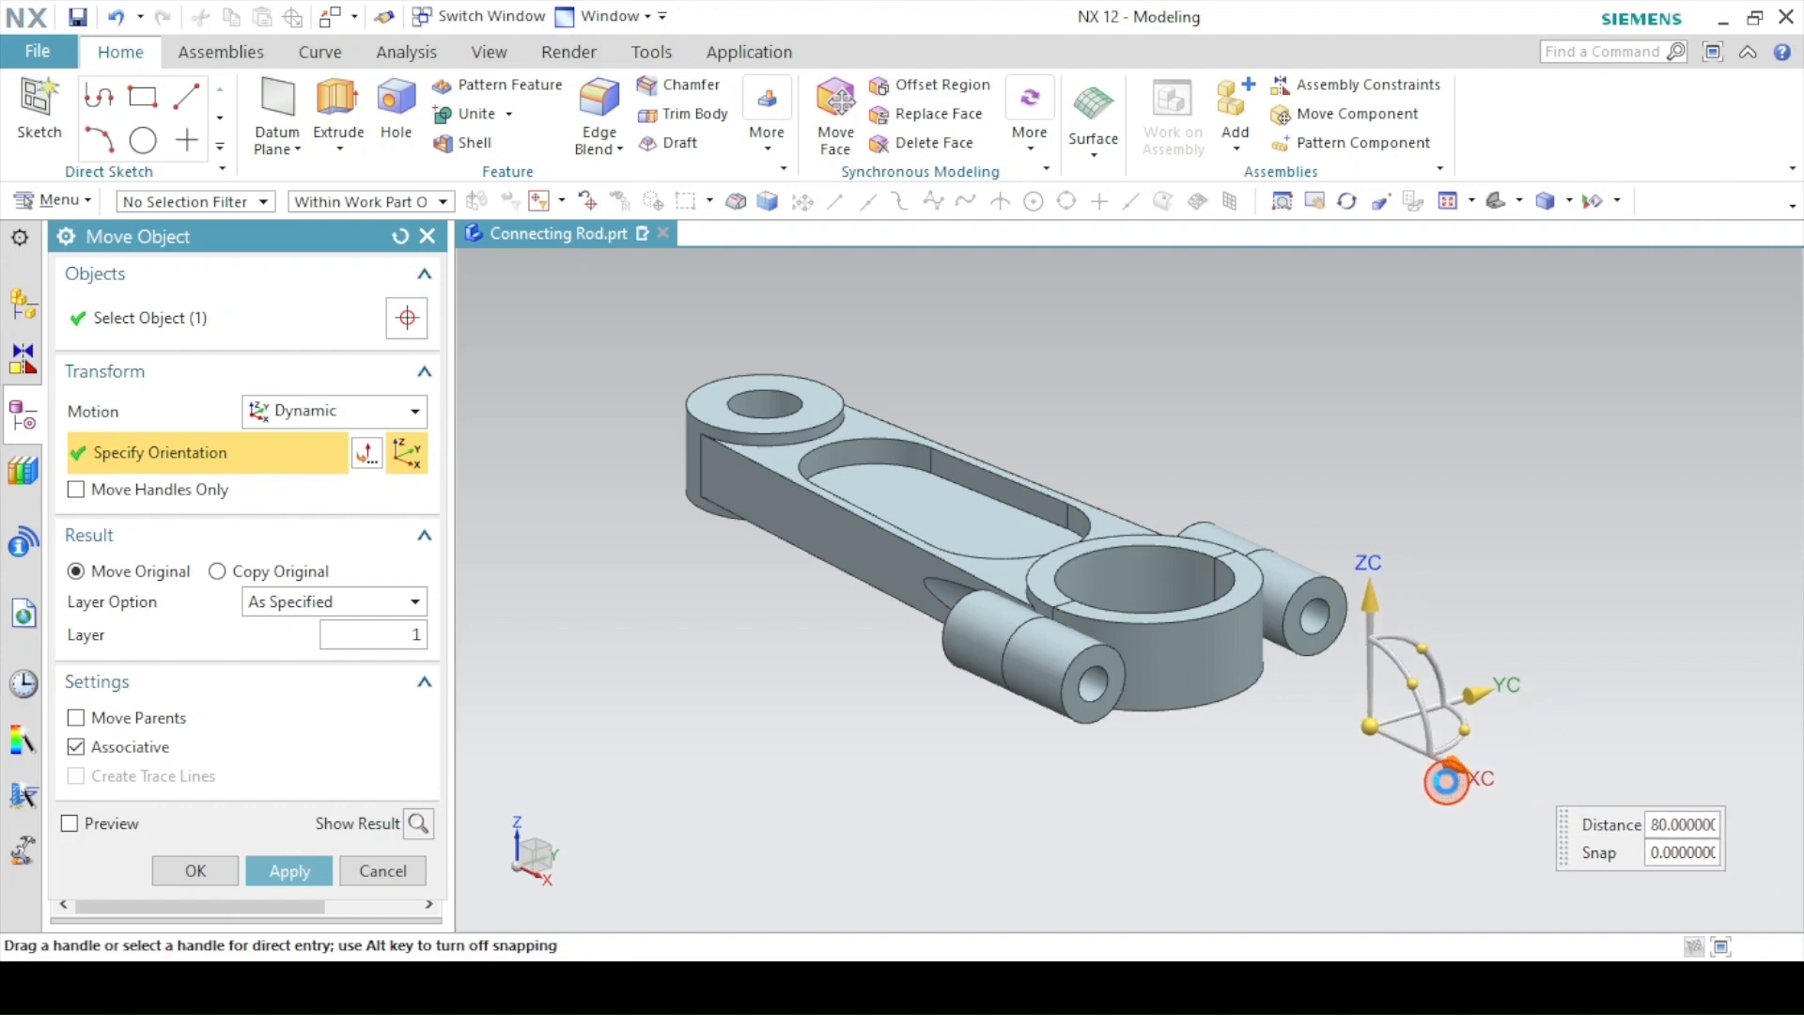
left_click(417, 824)
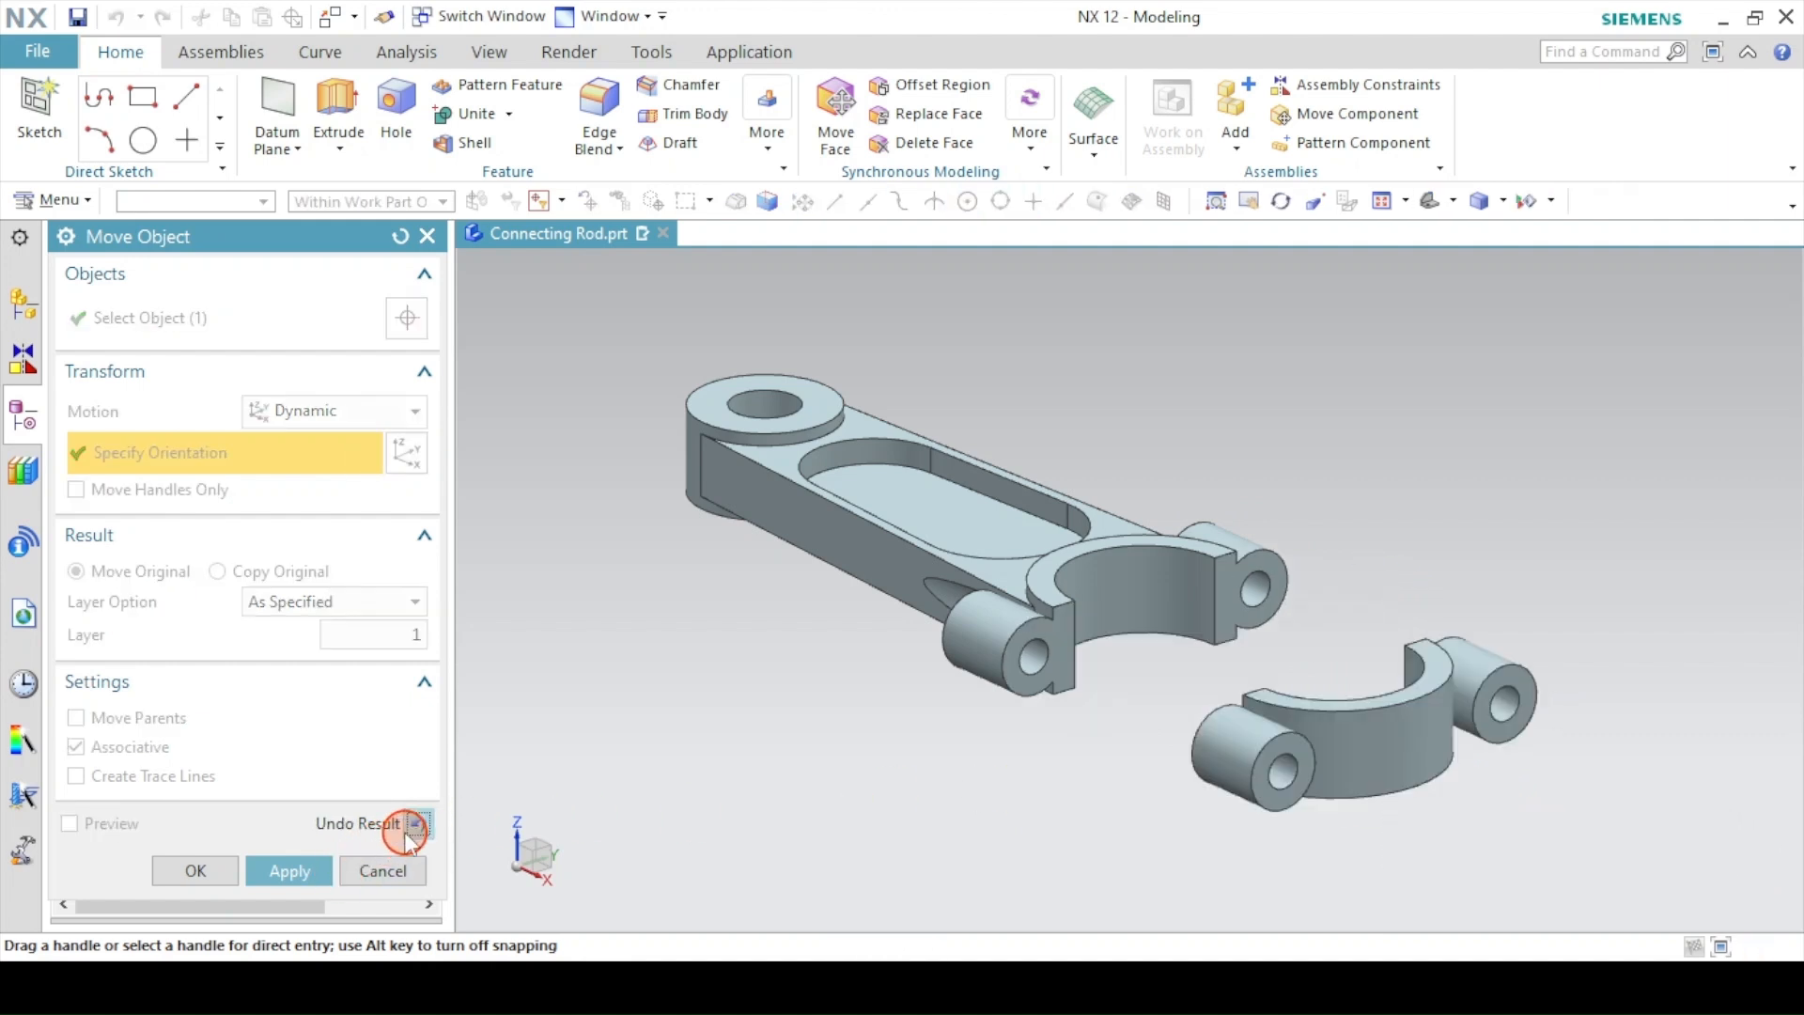
left_click(202, 868)
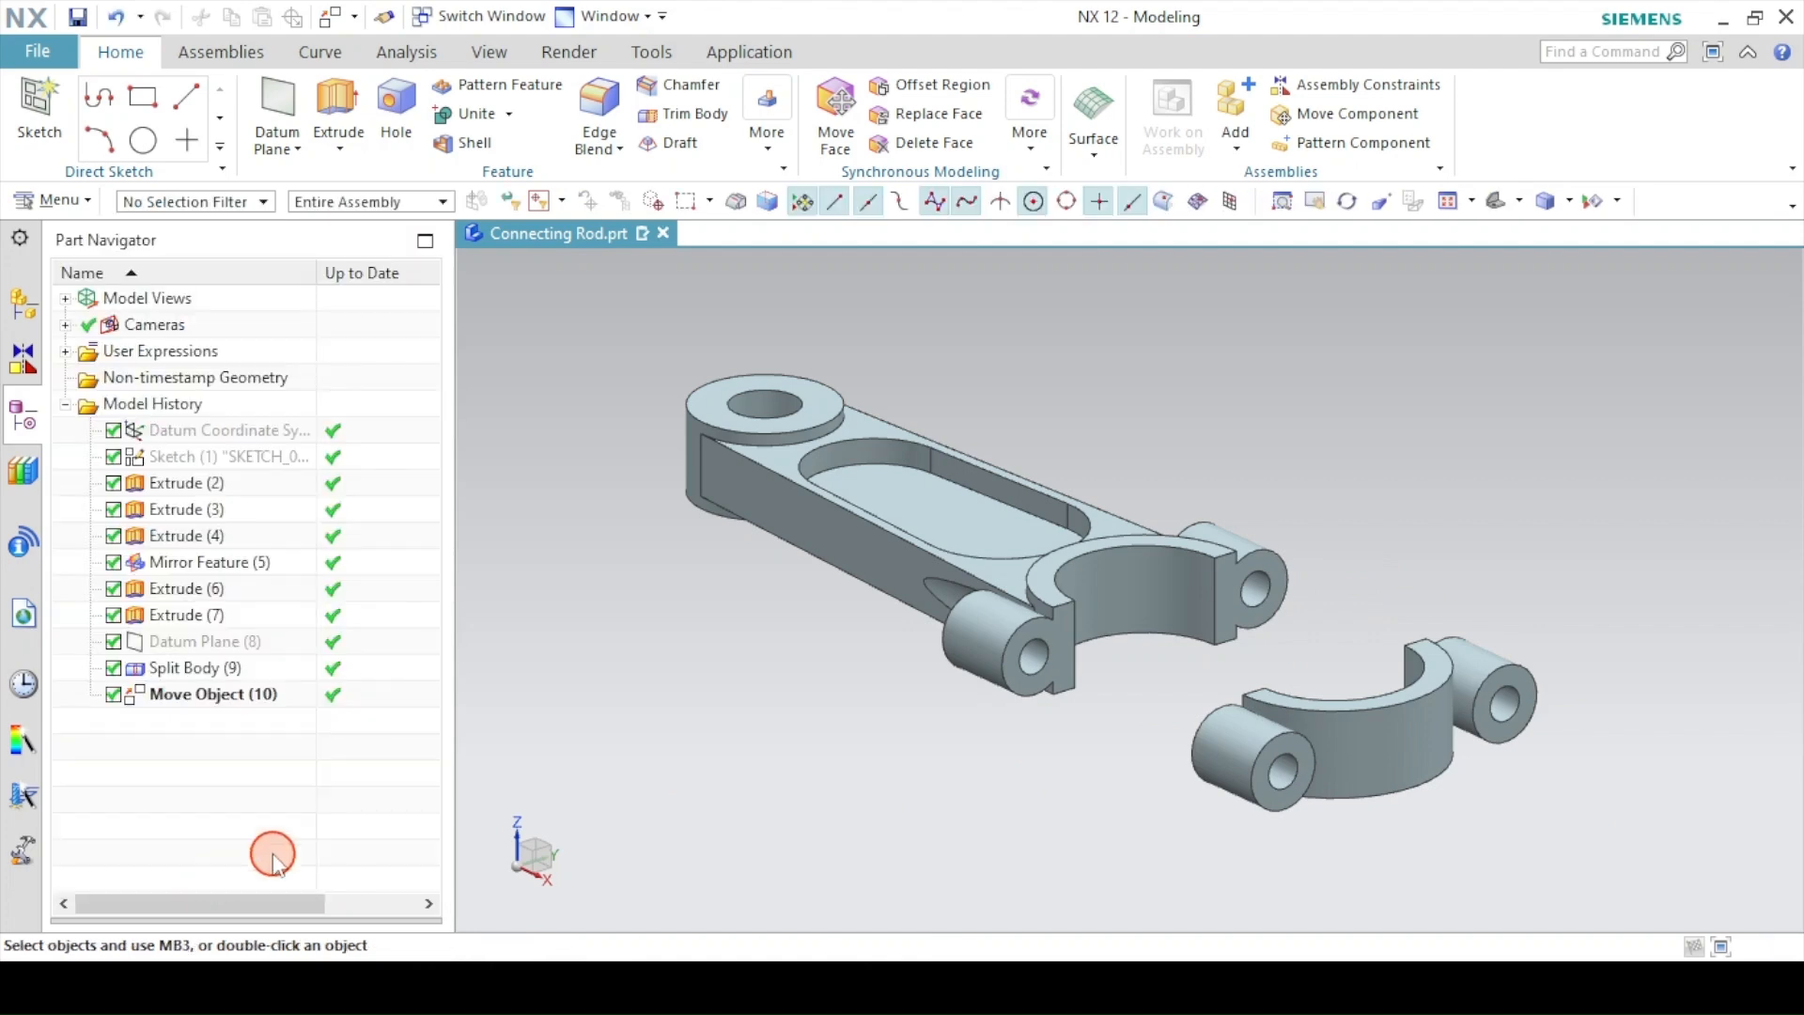
- Turn on True Shading for the rod and cap and apply the third global material in the first row of materials
left_click(1505, 206)
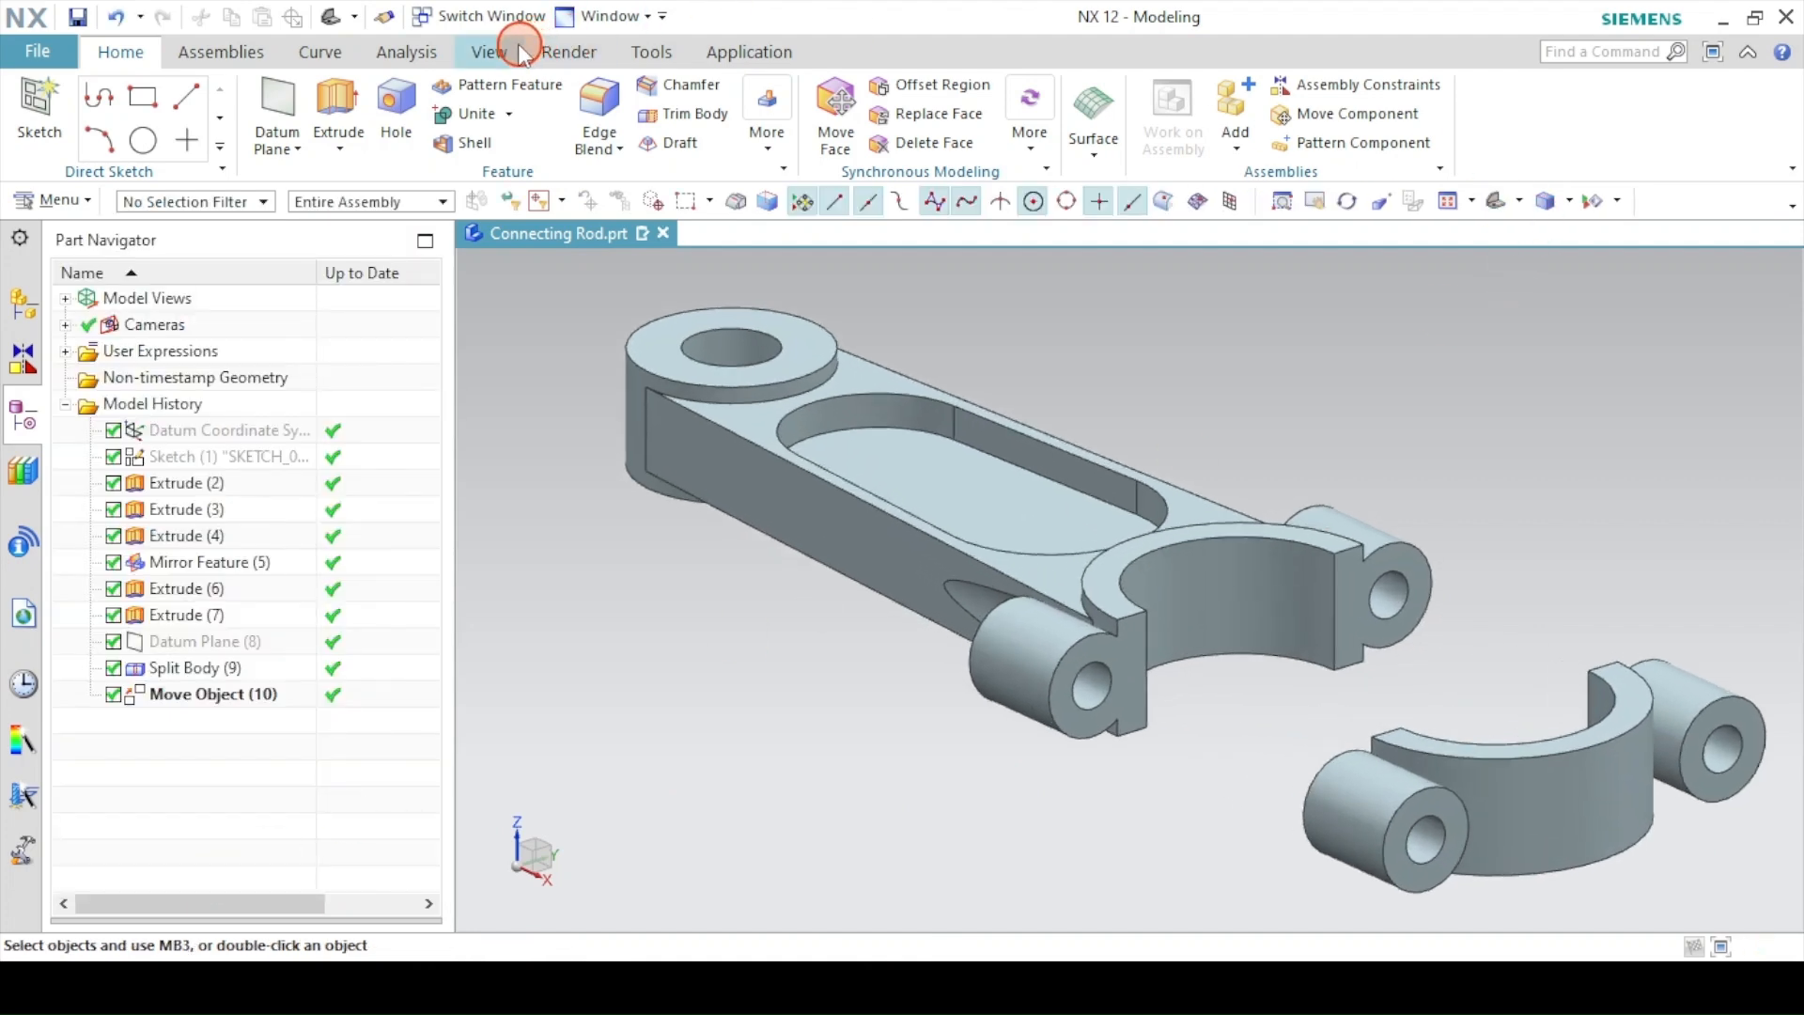
left_click(519, 49)
left_click(1278, 124)
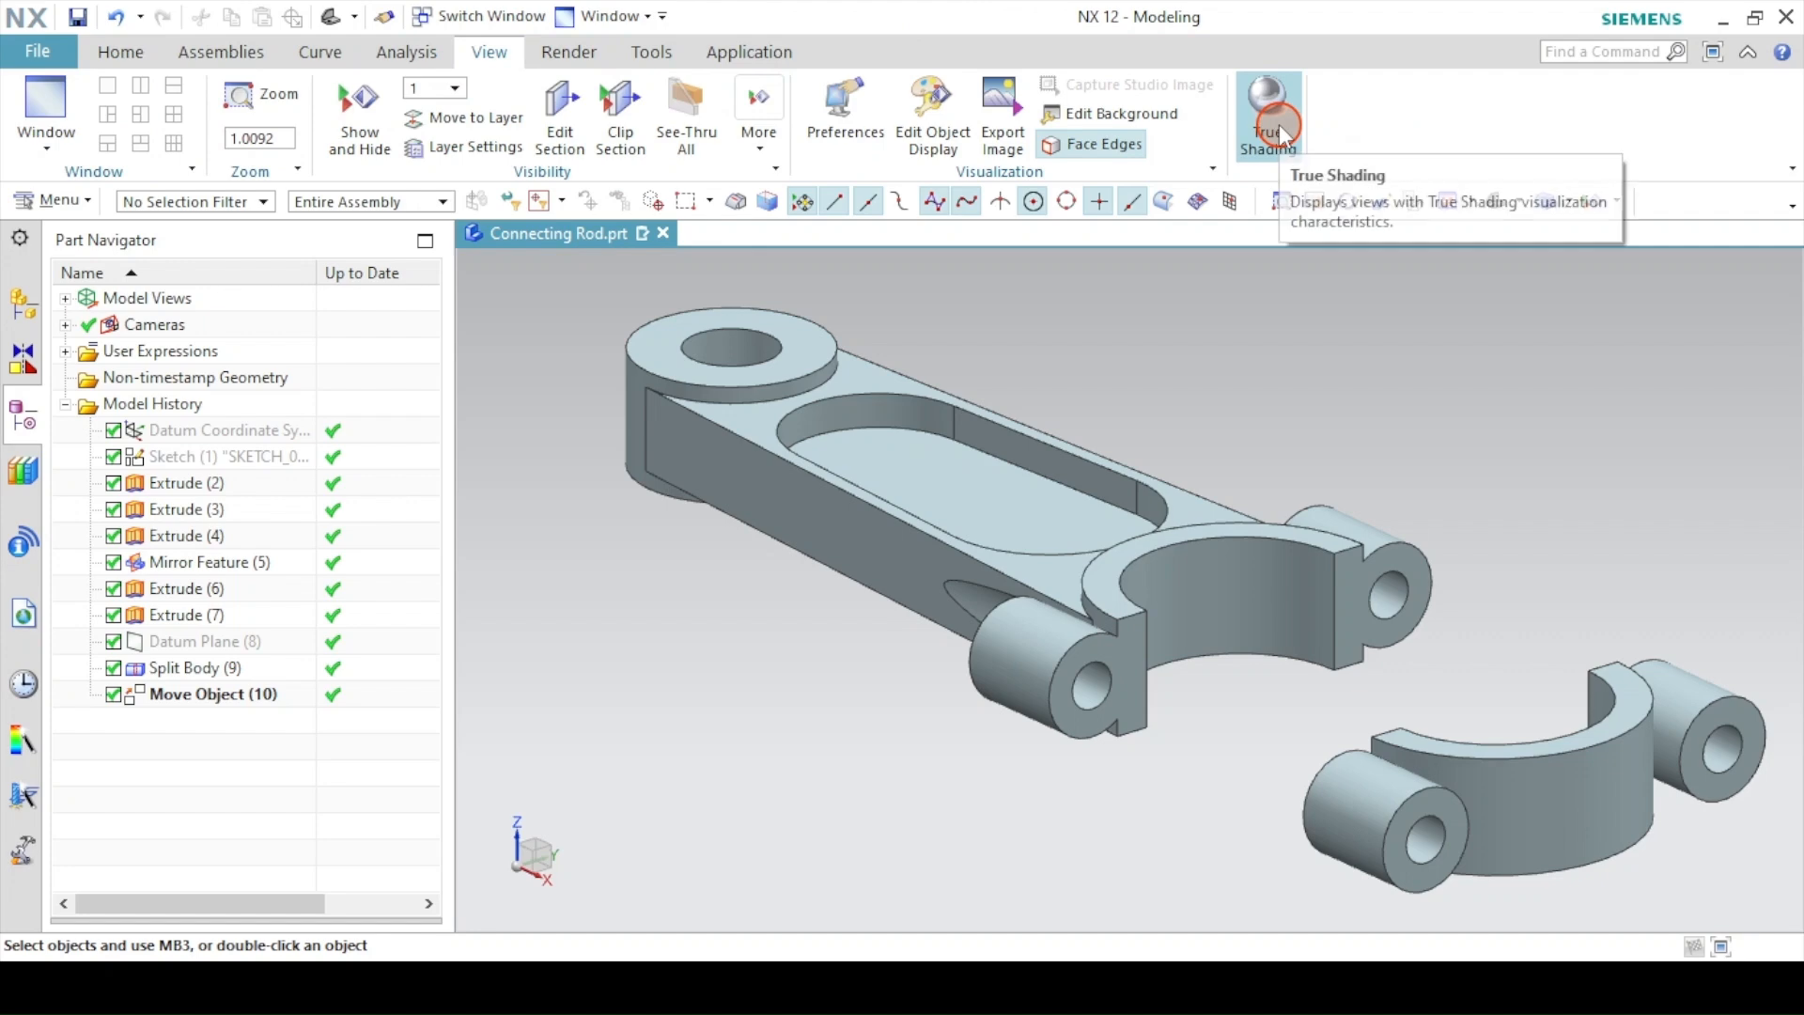
left_click(1033, 146)
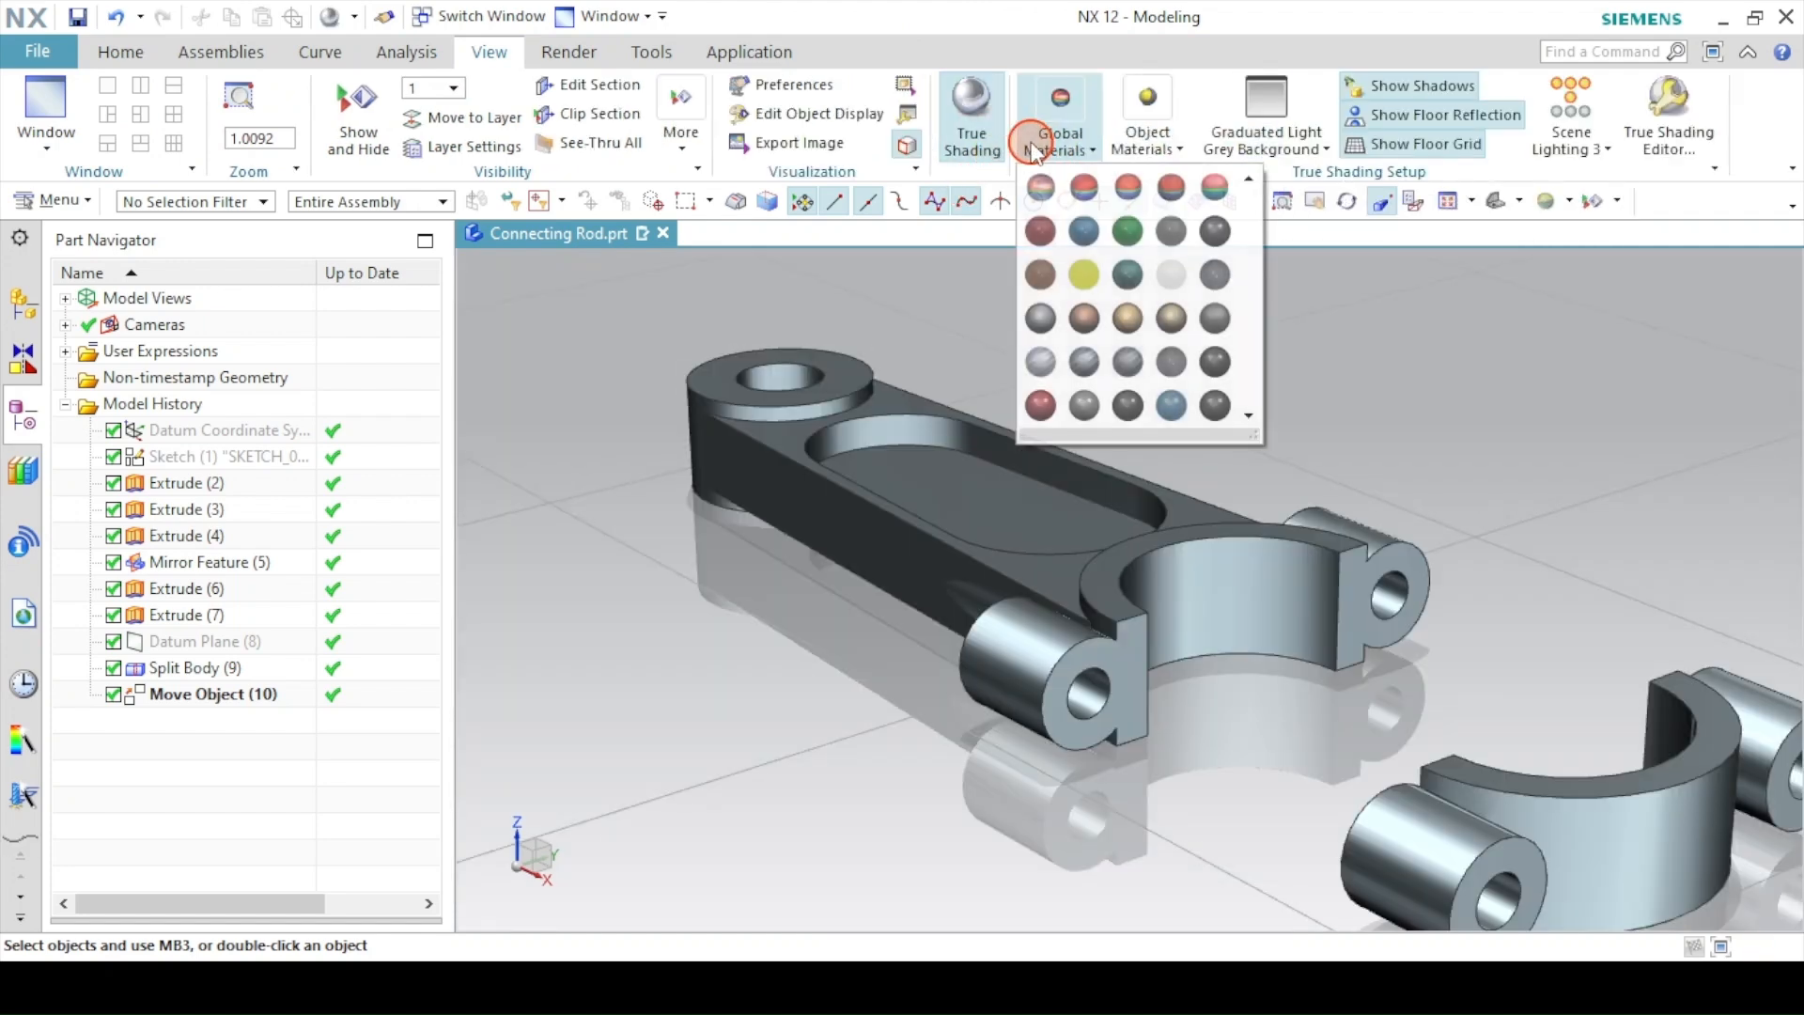
left_click(1128, 187)
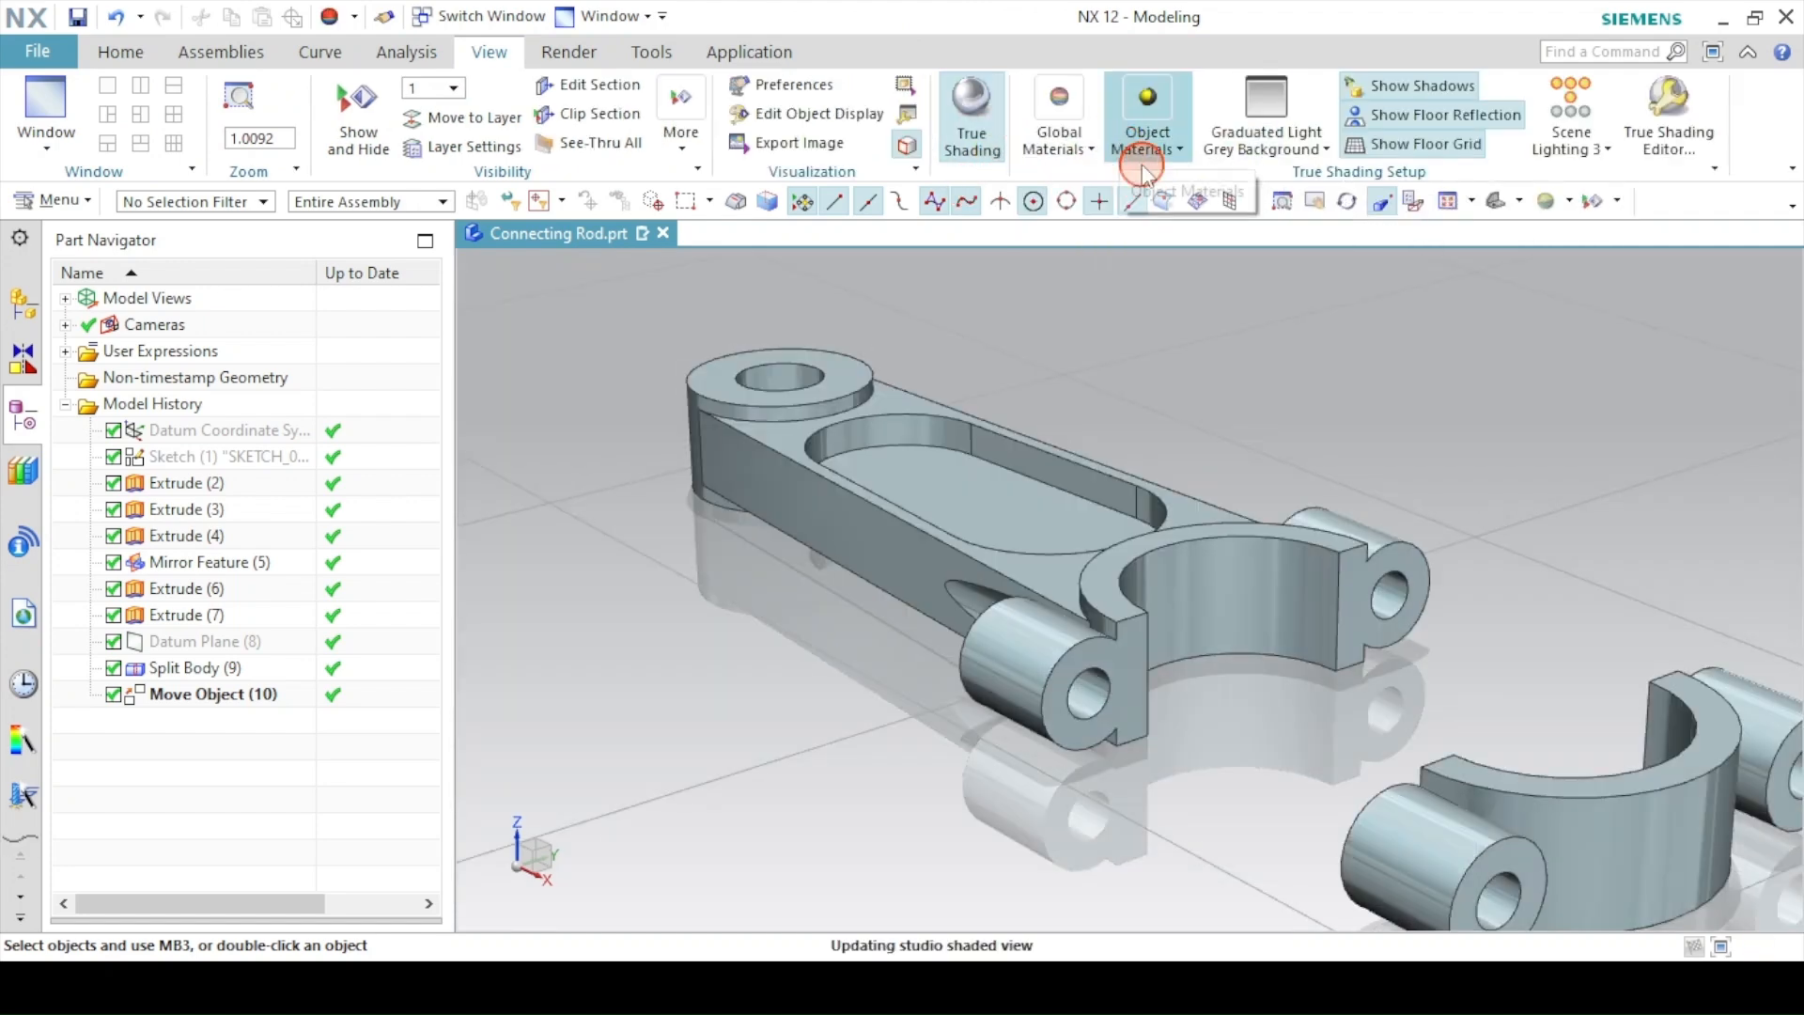
- Turn off the floor grid, floor reflection and shadows in the True Shading display
left_click(1403, 120)
left_click(1402, 120)
left_click(1392, 90)
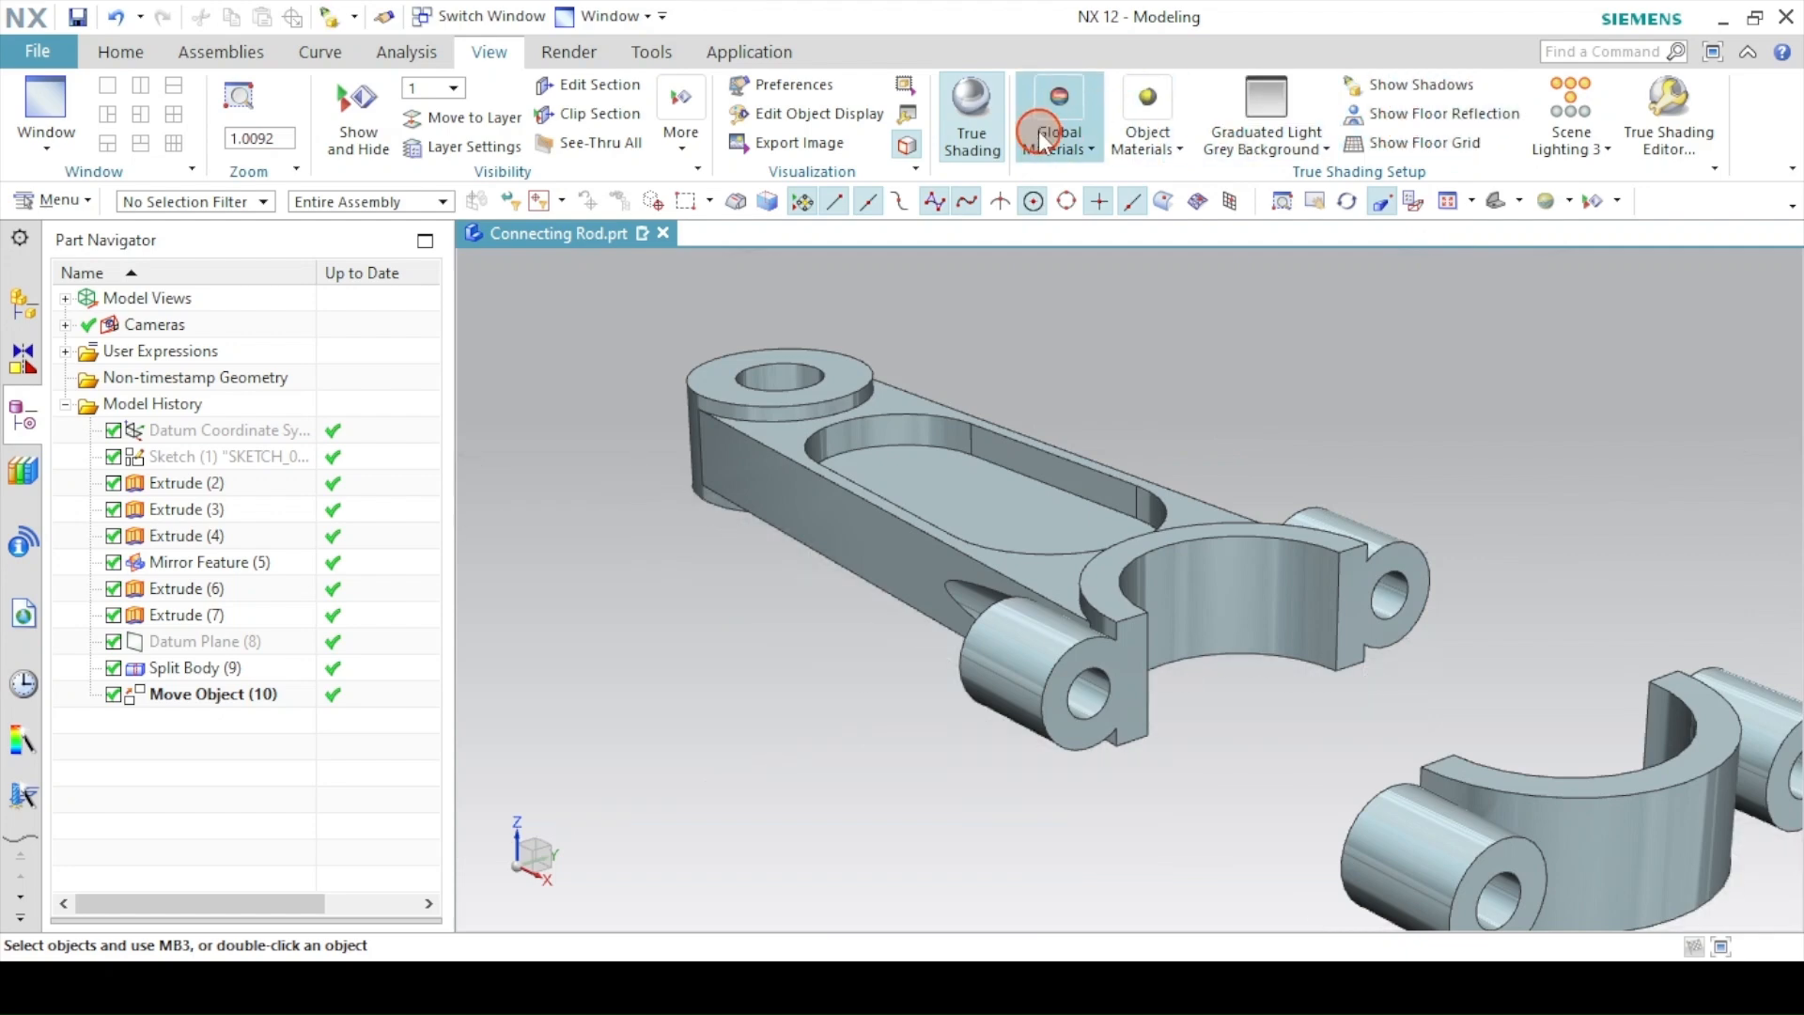
- Orient the view to isometric and frame the rod and the separated cap together
left_click(1488, 204)
left_click(1519, 201)
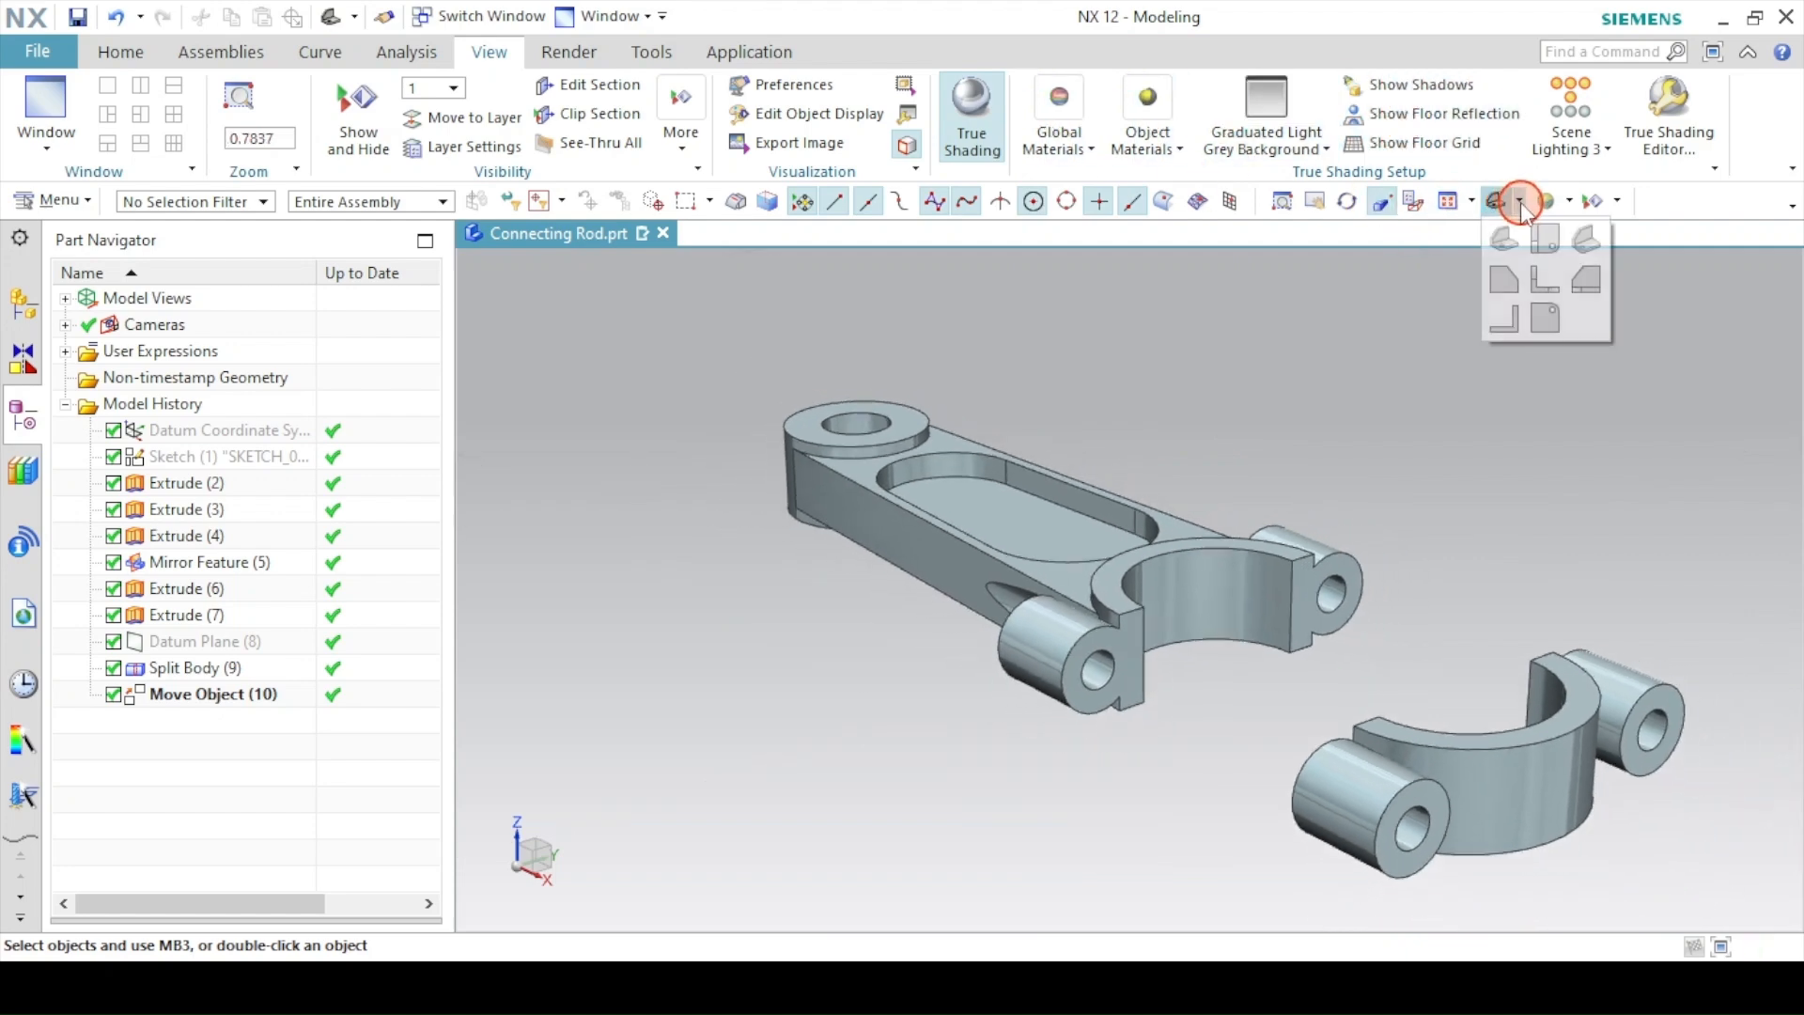
left_click(1575, 235)
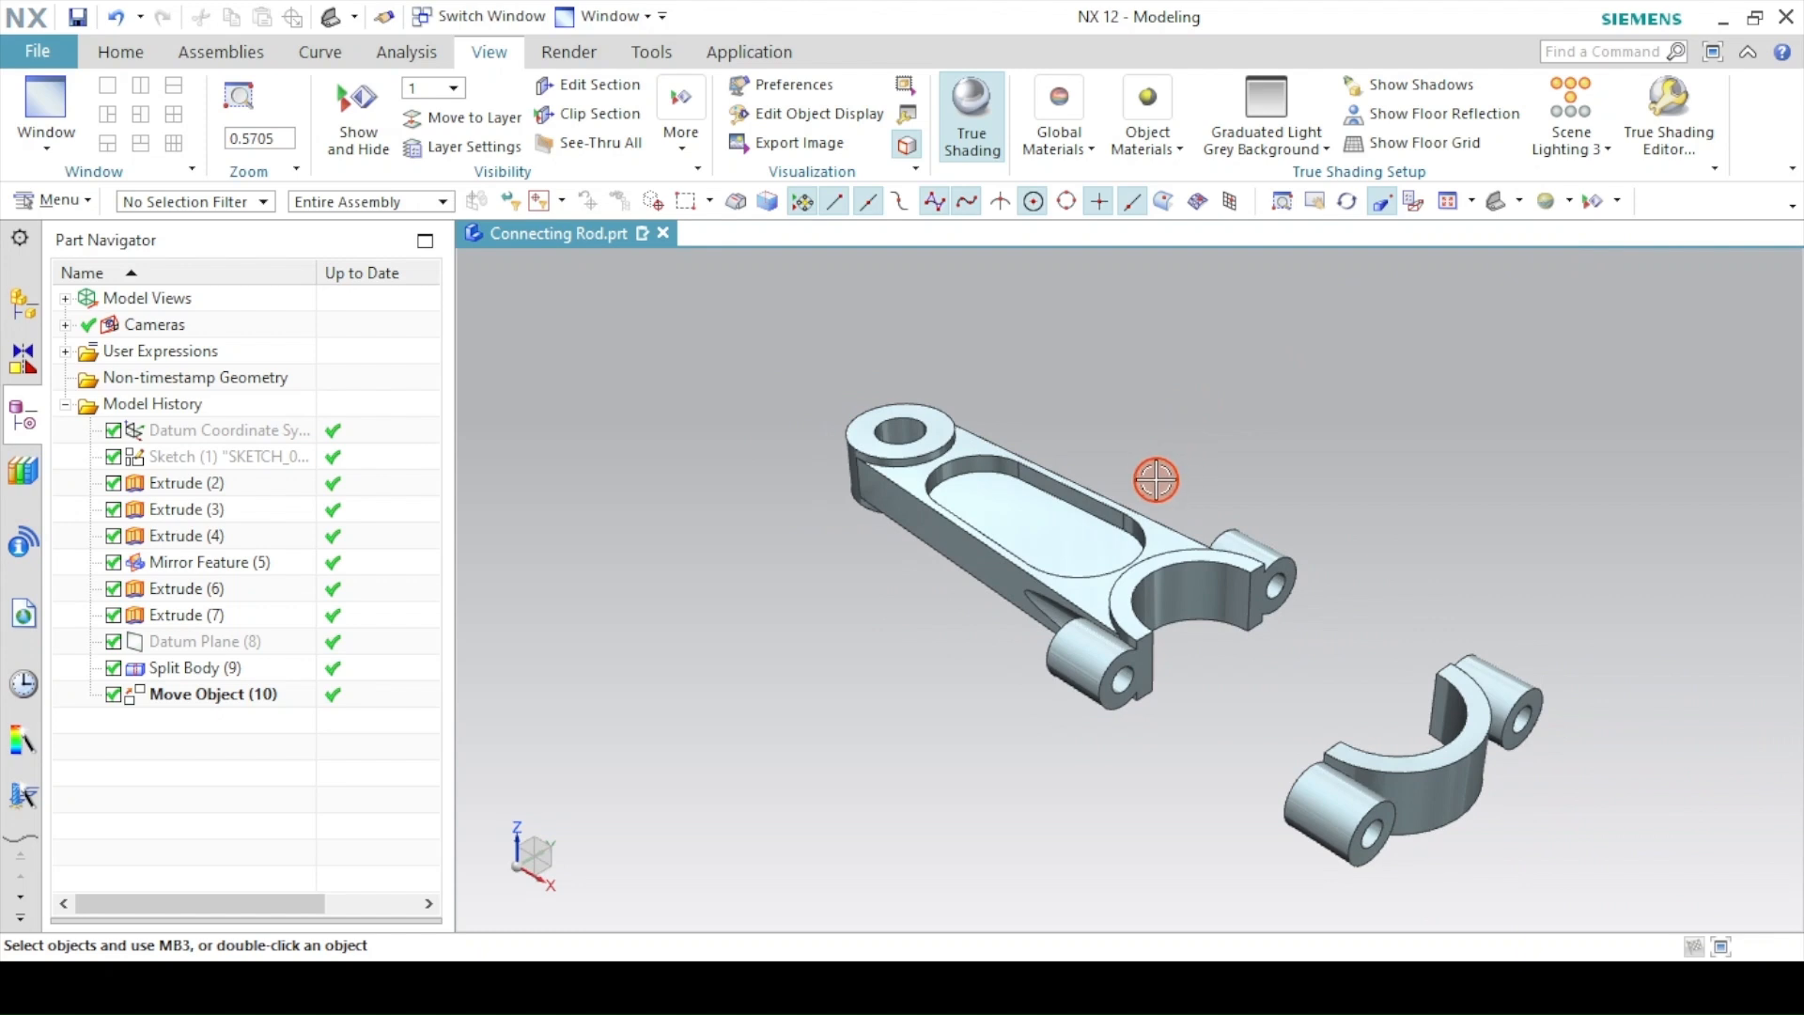
middle_click_drag(1151, 474, 1116, 431, "shift")
scroll(823, 706, "up", 2)
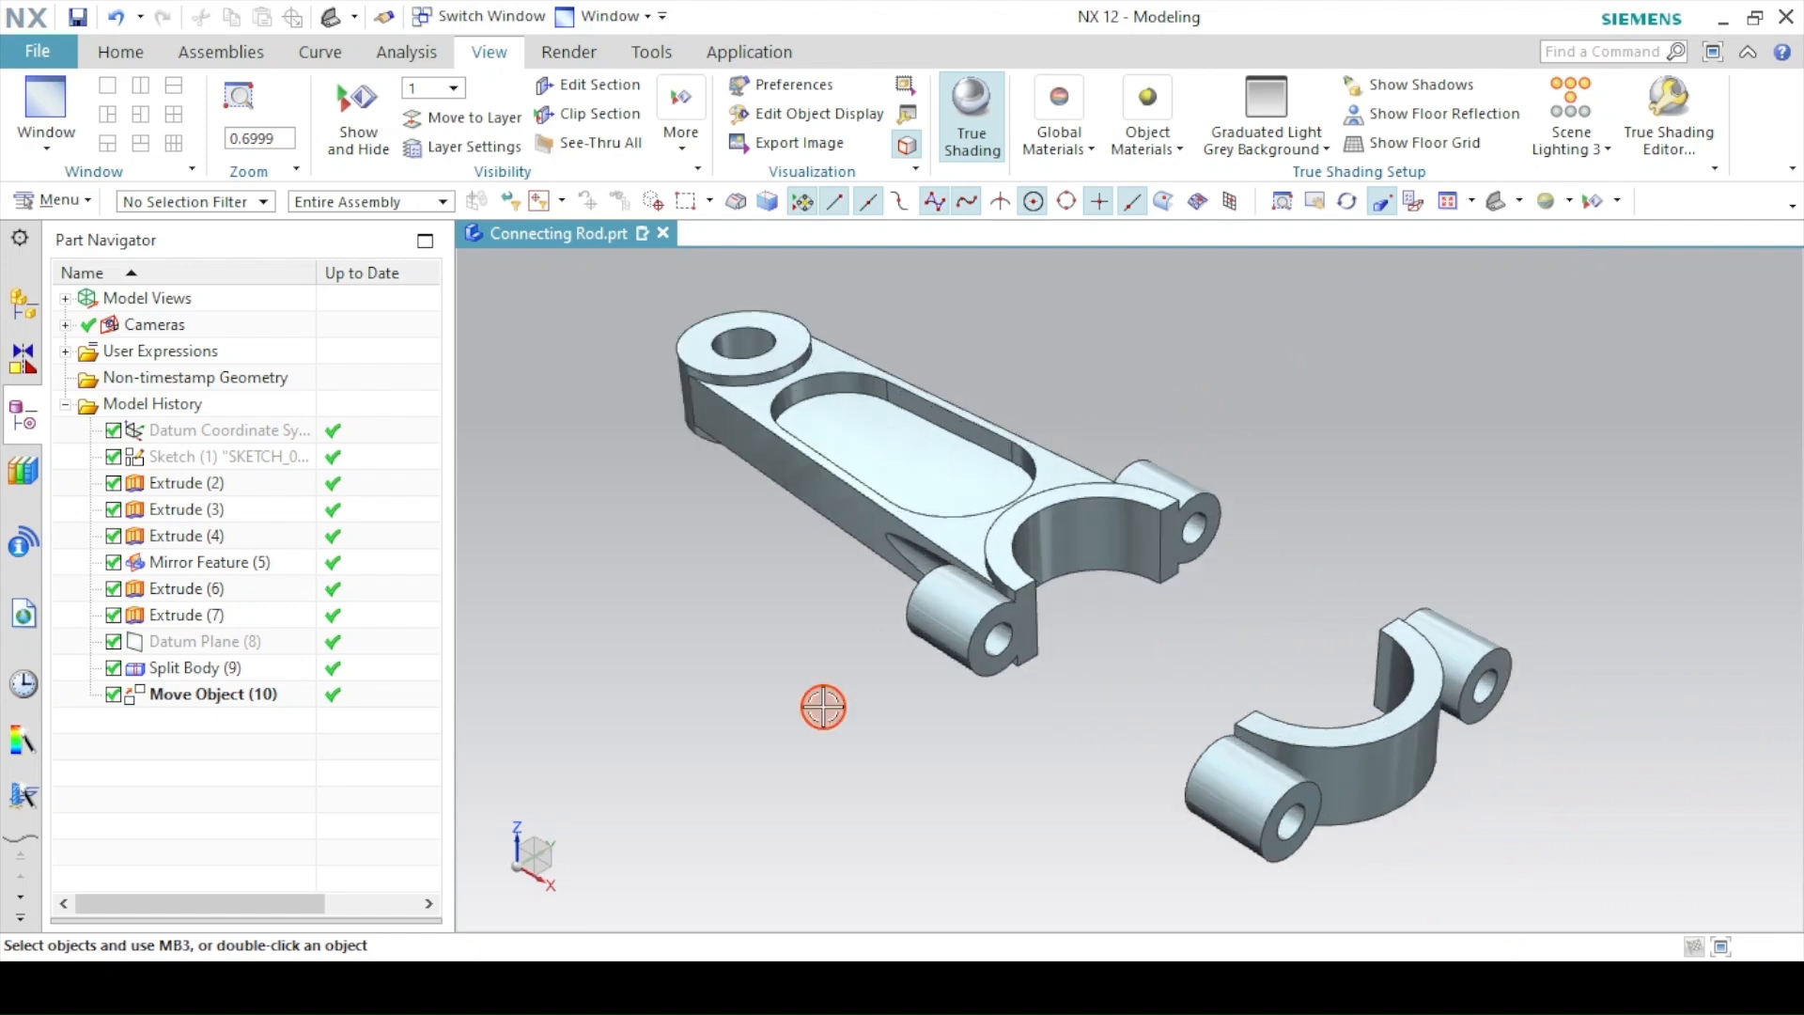